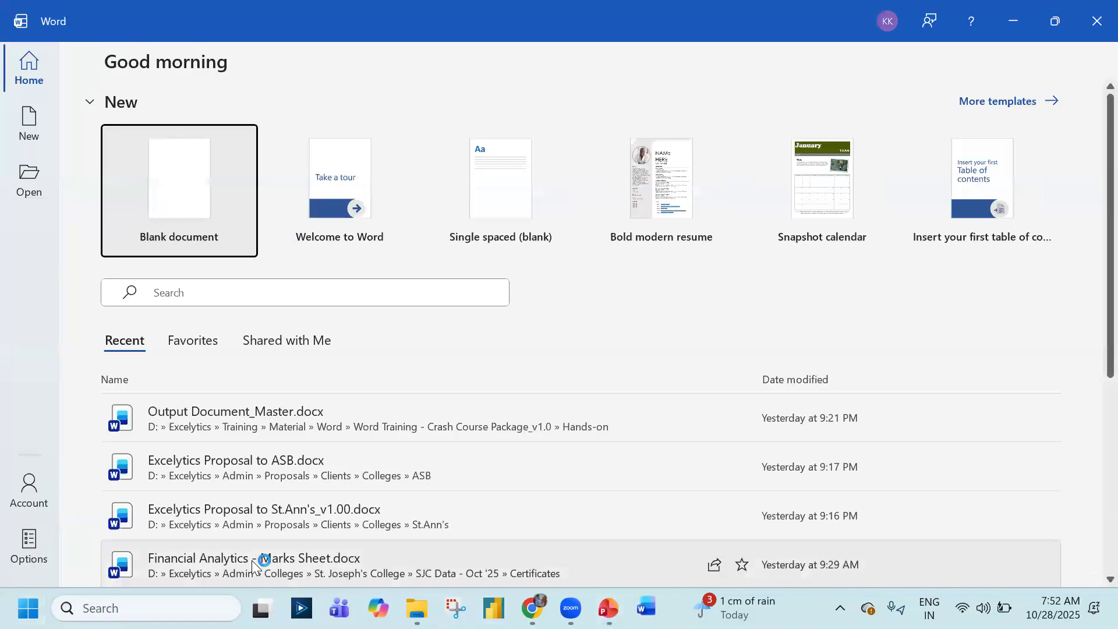
# Close Word, relaunch it and create a blank document
pyautogui.click(1095, 18)
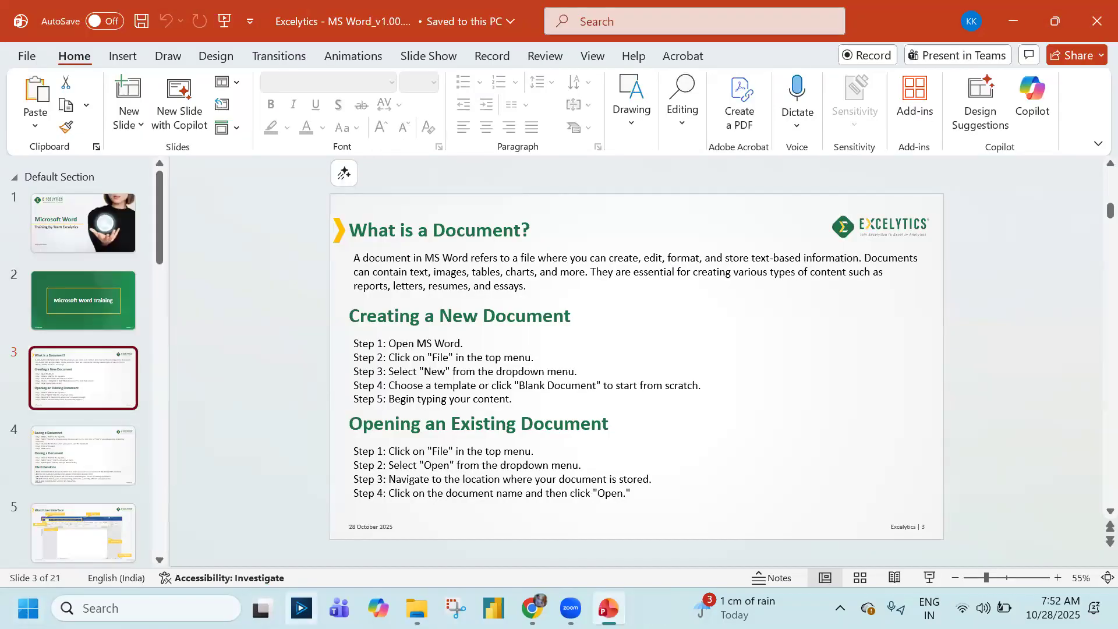
pyautogui.press('super')
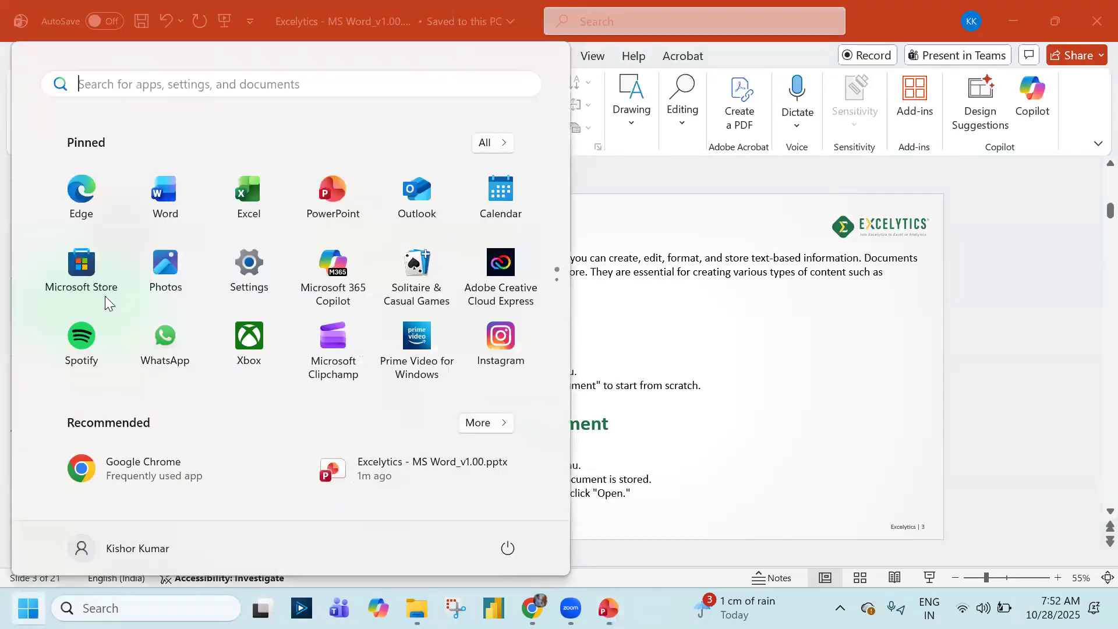
pyautogui.click(167, 197)
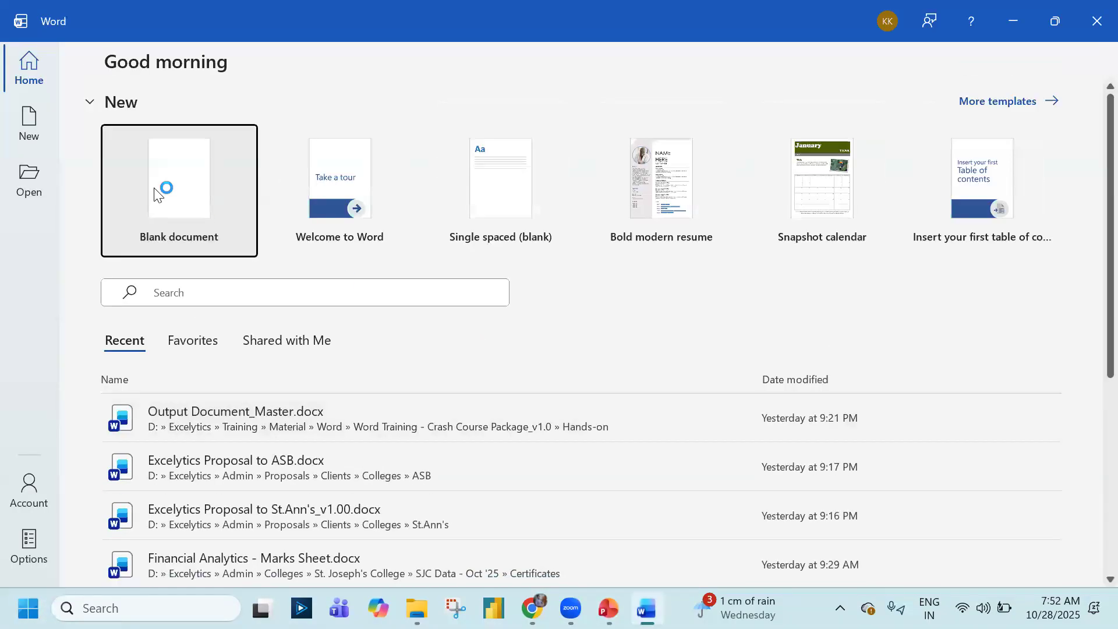
pyautogui.click(163, 196)
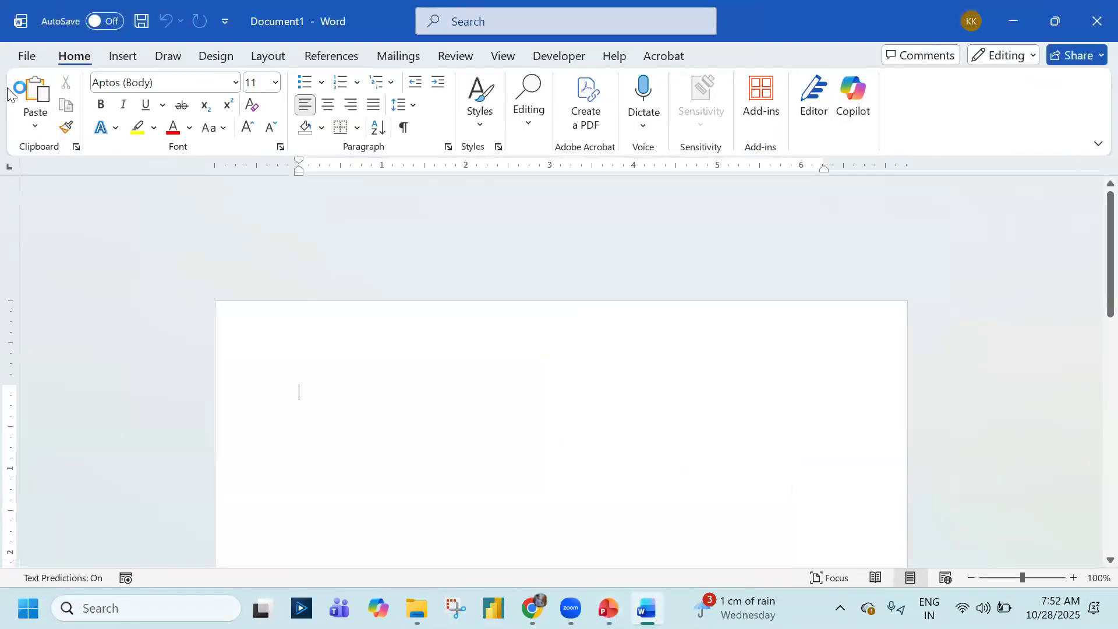
pyautogui.click(30, 52)
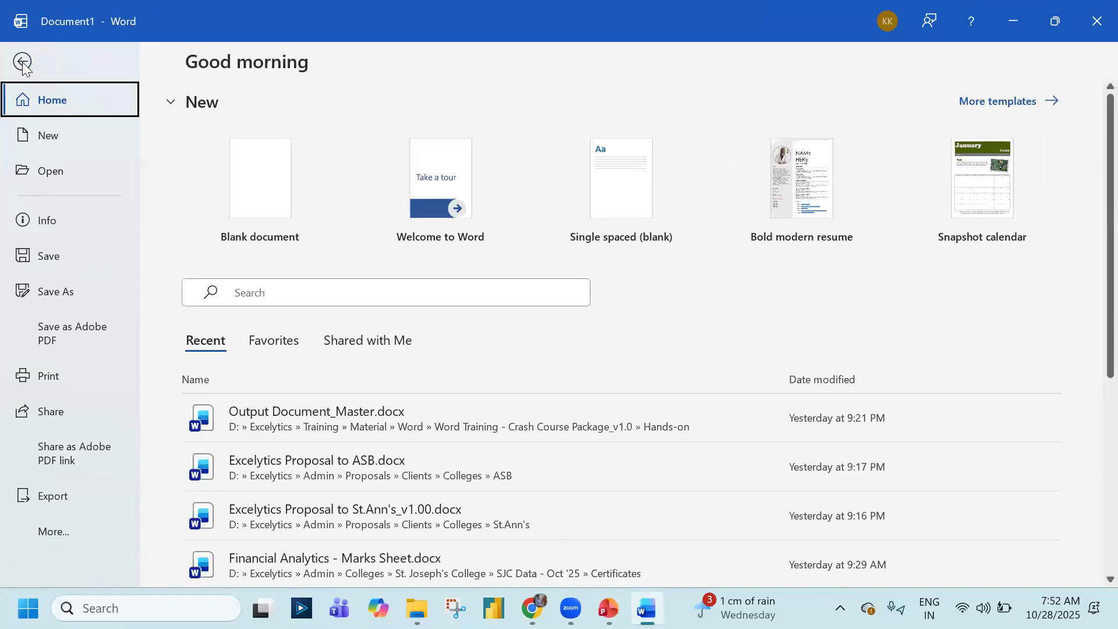
pyautogui.click(22, 63)
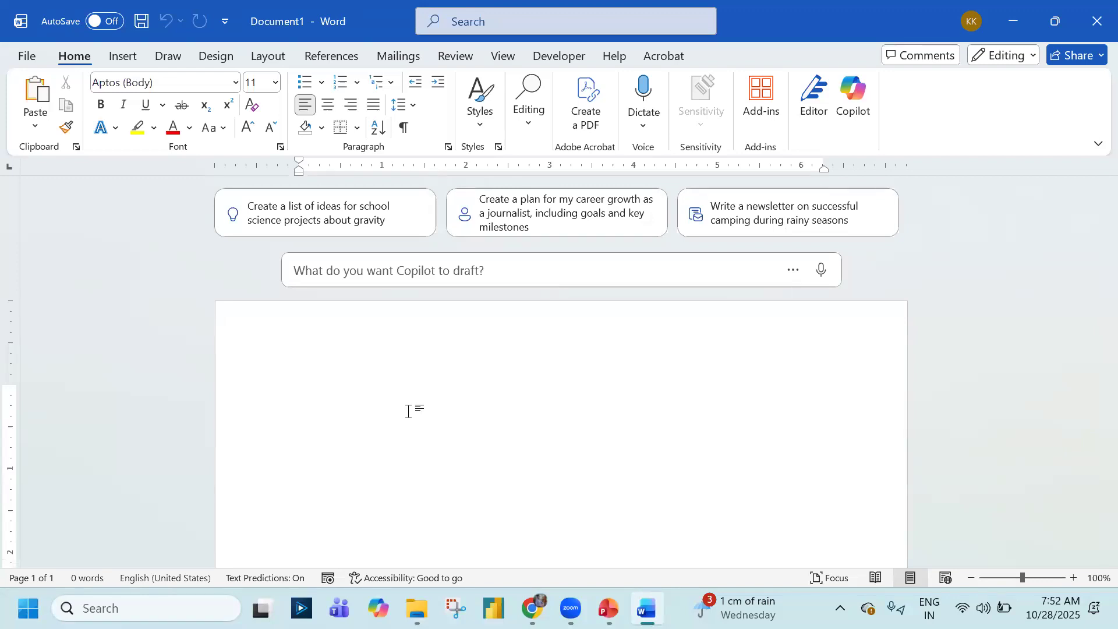
# Enter the Copilot draft prompt "A document on IRDAI regulations for Insurance Companies in India"
pyautogui.click(385, 274)
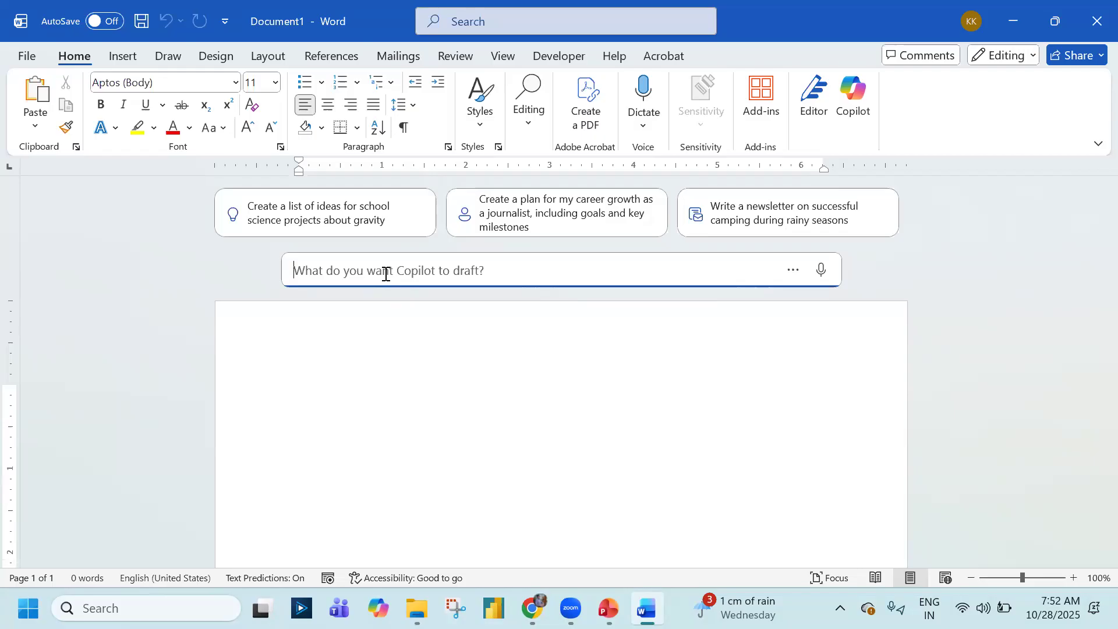
pyautogui.write('A docum')
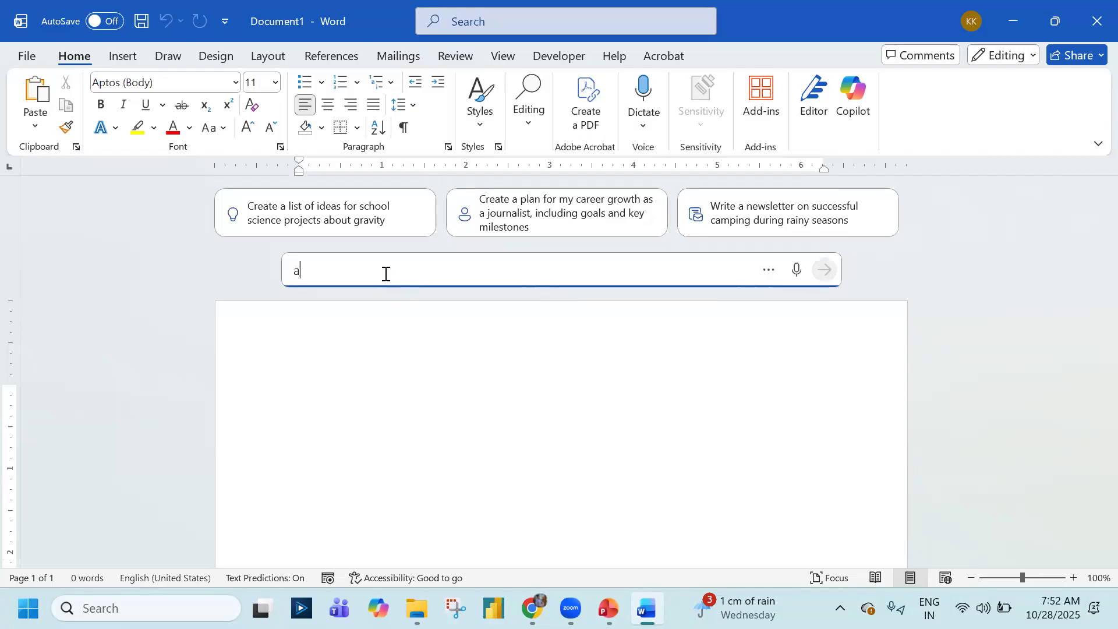
pyautogui.write('ent on ')
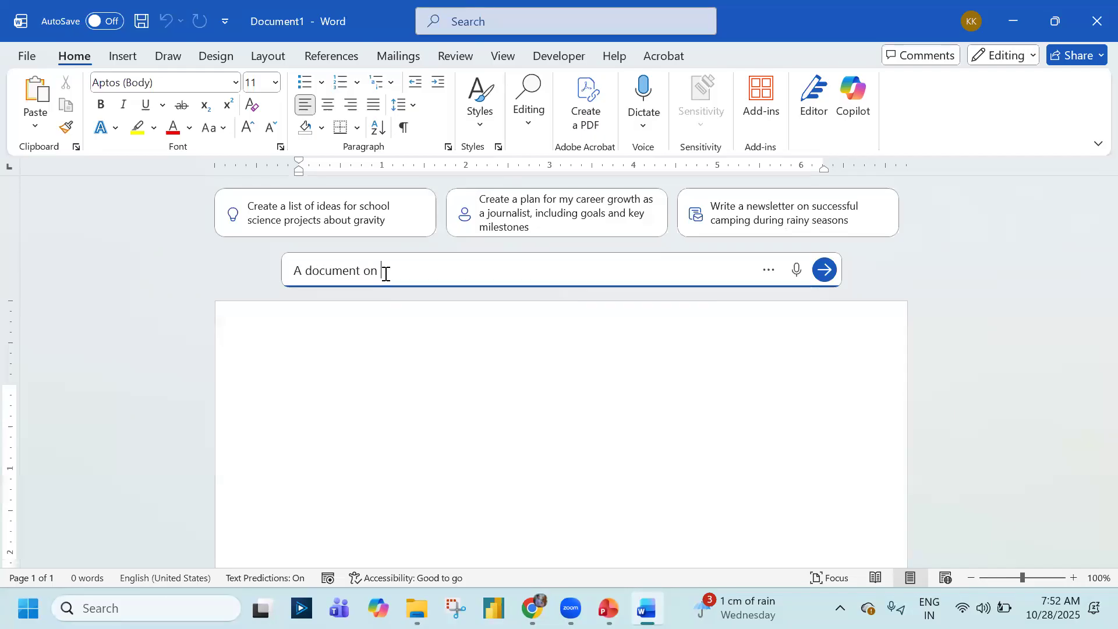
pyautogui.write('IRDAI')
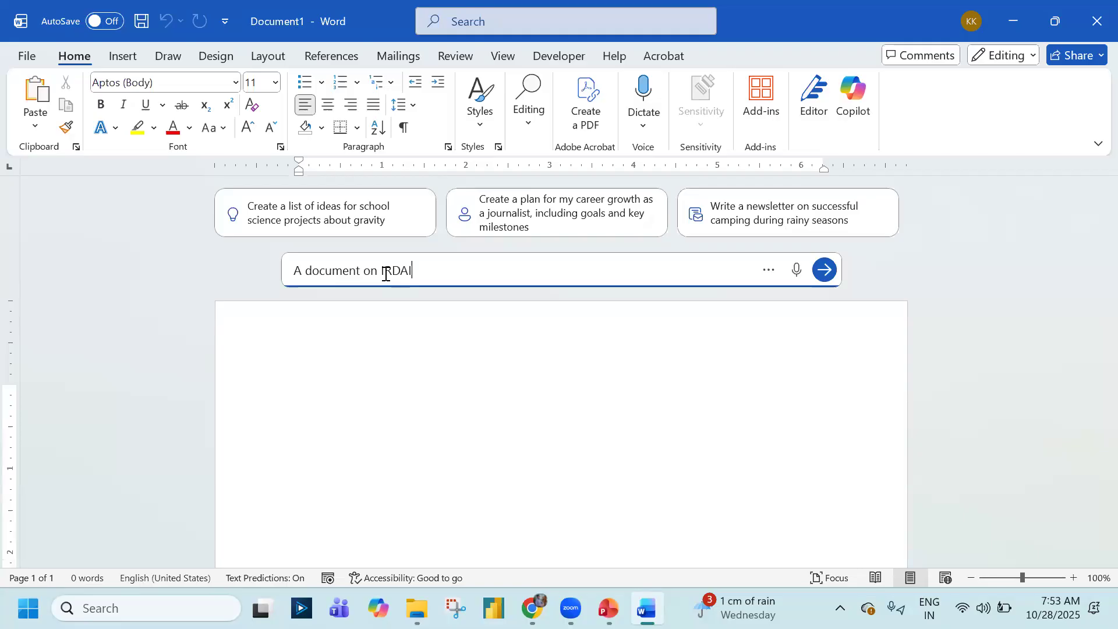
pyautogui.write(' regu')
pyautogui.press('BackSpace')
pyautogui.write('lations')
pyautogui.press('BackSpace')
pyautogui.press('BackSpace')
pyautogui.press('BackSpace')
pyautogui.write('ons')
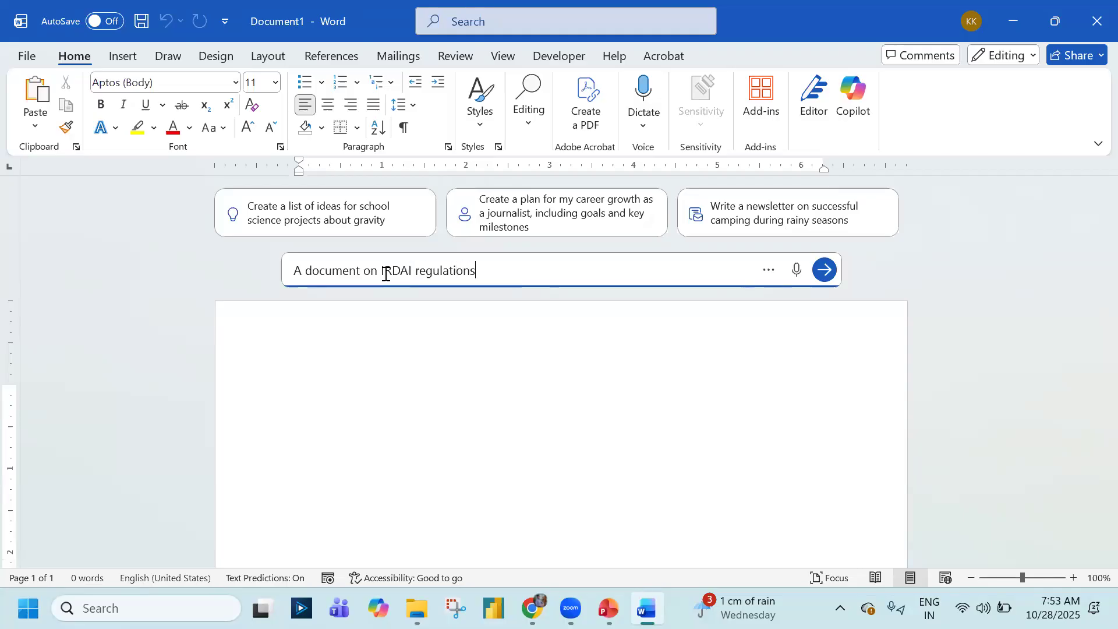
pyautogui.write(' for Insurance')
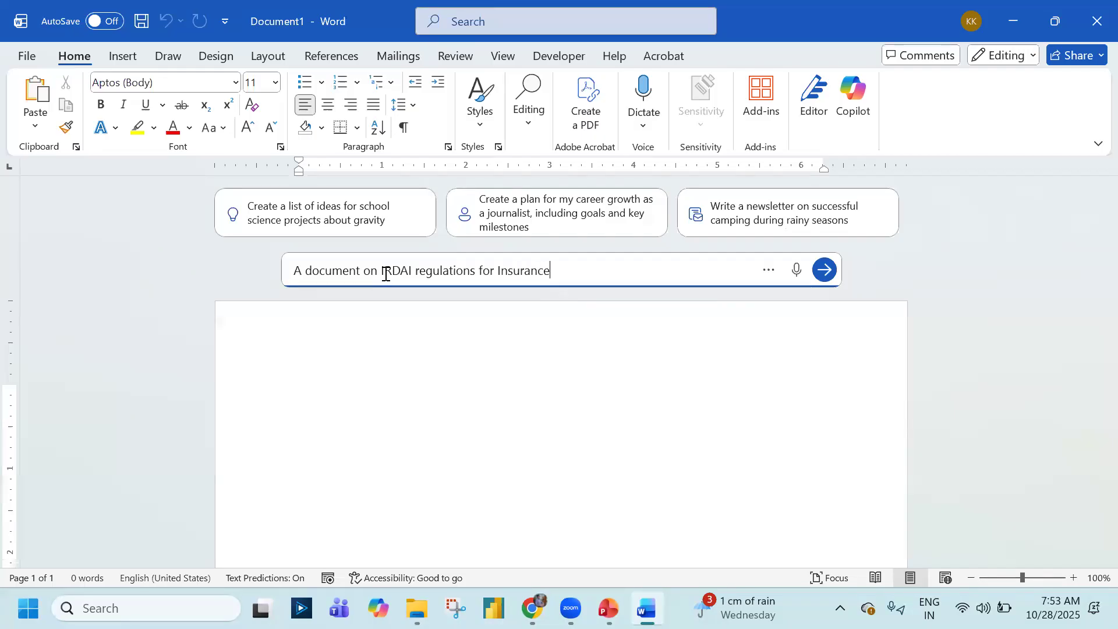
pyautogui.write(' Compan')
pyautogui.press('BackSpace')
pyautogui.press('BackSpace')
pyautogui.write('ompanies in India')
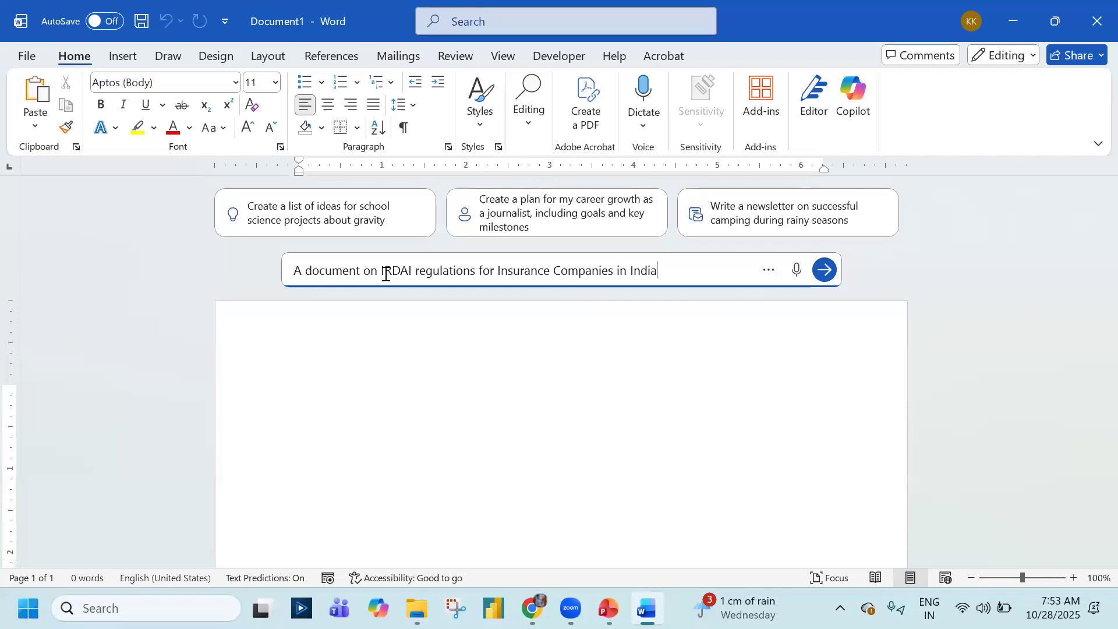
# Reword the start of the Copilot prompt to "Create a document", then generate the draft and keep it
pyautogui.moveTo(303, 268); pyautogui.dragTo(211, 266)
pyautogui.write('Create ')
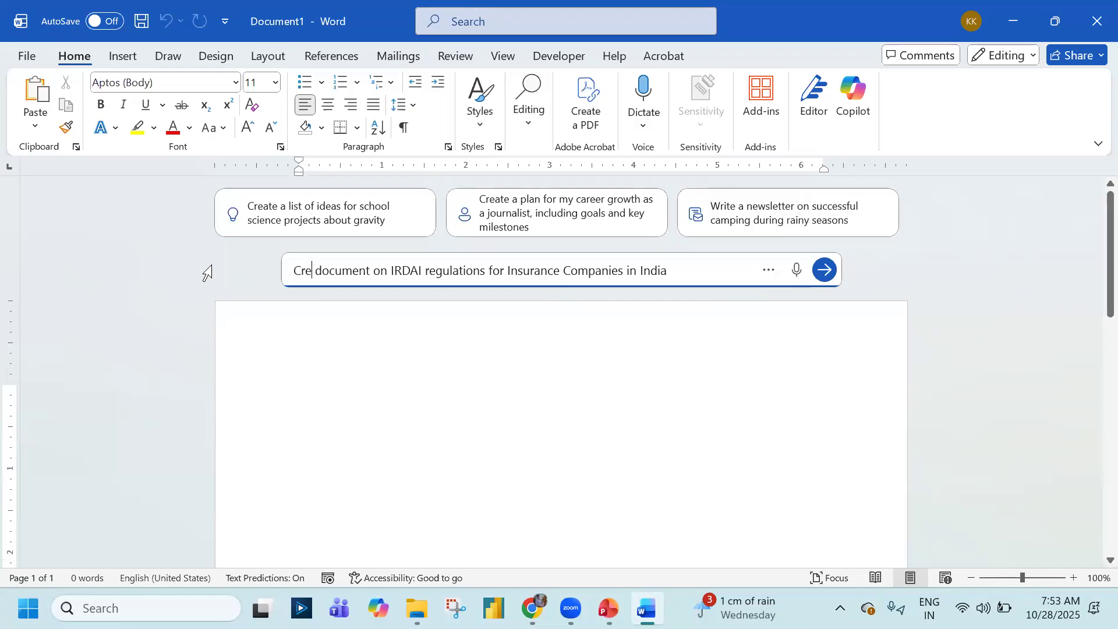
pyautogui.write('a')
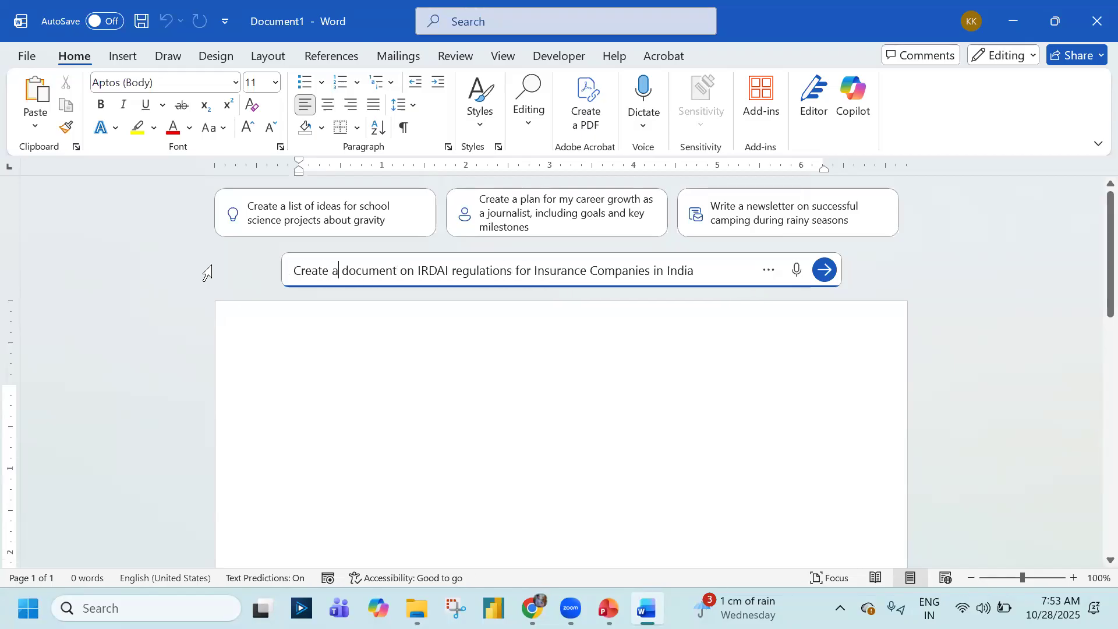
pyautogui.press('Return')
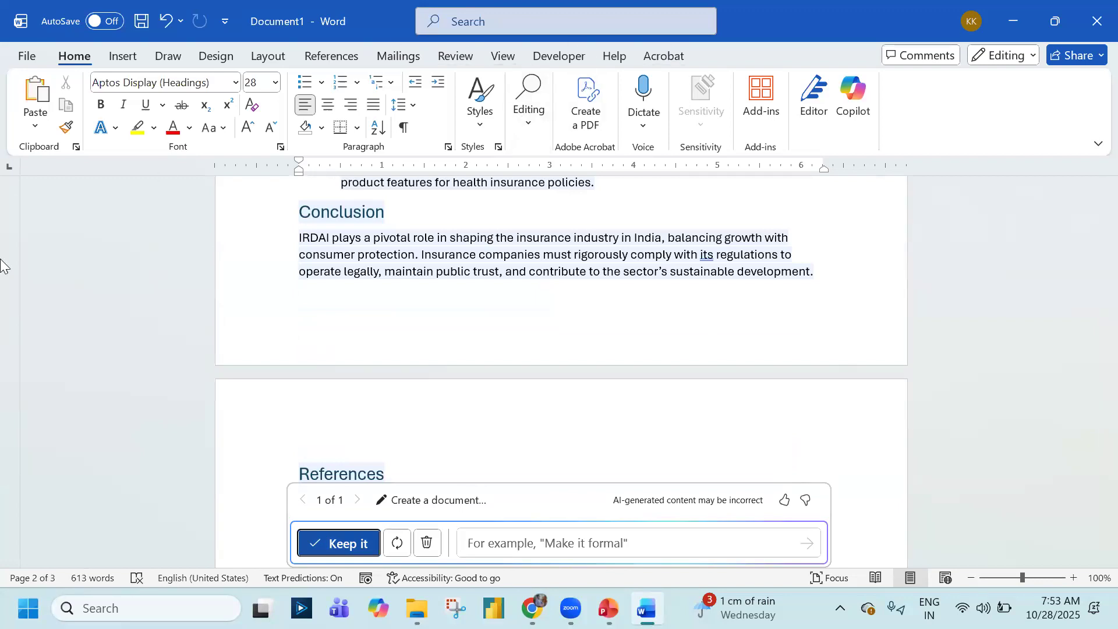
pyautogui.click(337, 543)
# Review the generated IRDAI document, from its title and introduction through the regulation sections to the conclusion
pyautogui.scroll(-5, 417, 403)
pyautogui.scroll(20, 417, 403)
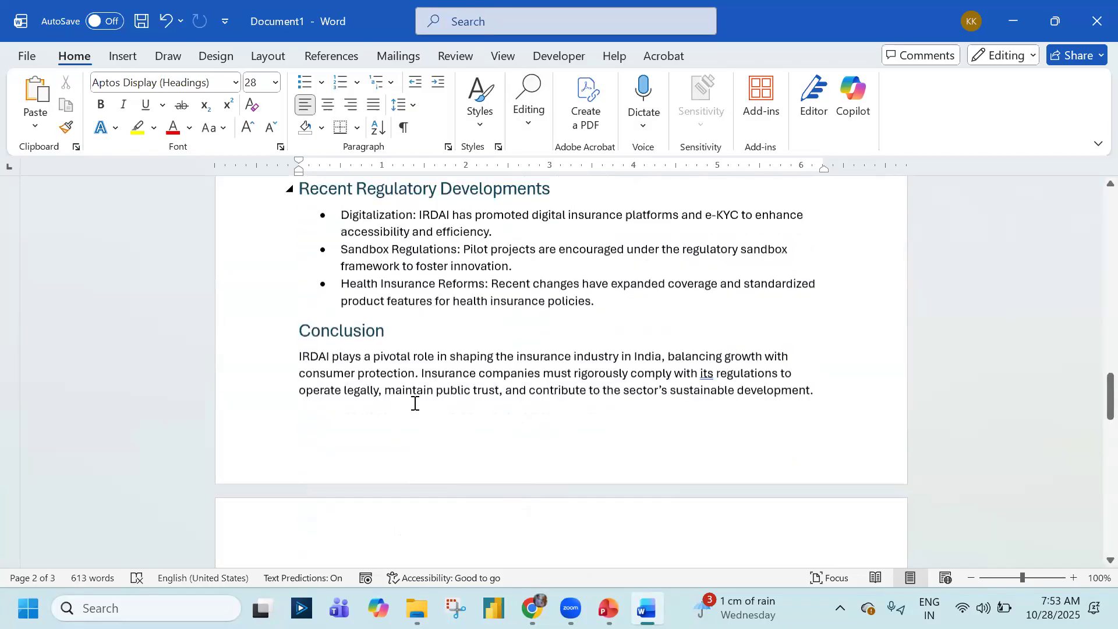
pyautogui.scroll(9, 413, 402)
pyautogui.scroll(-4, 414, 403)
pyautogui.scroll(-1, 414, 403)
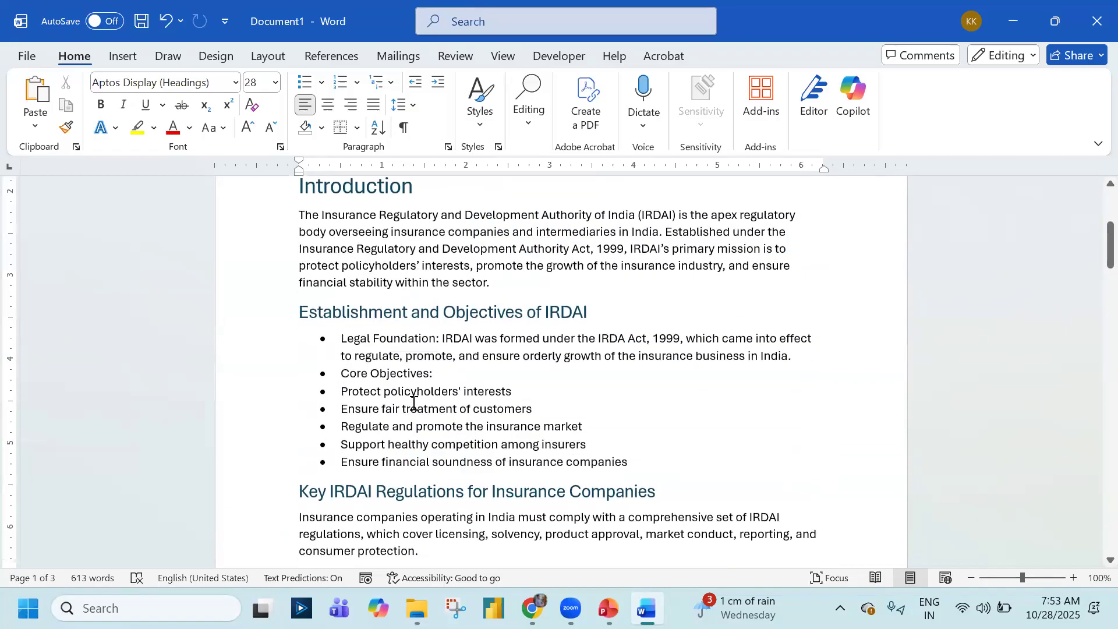
pyautogui.scroll(-6, 413, 403)
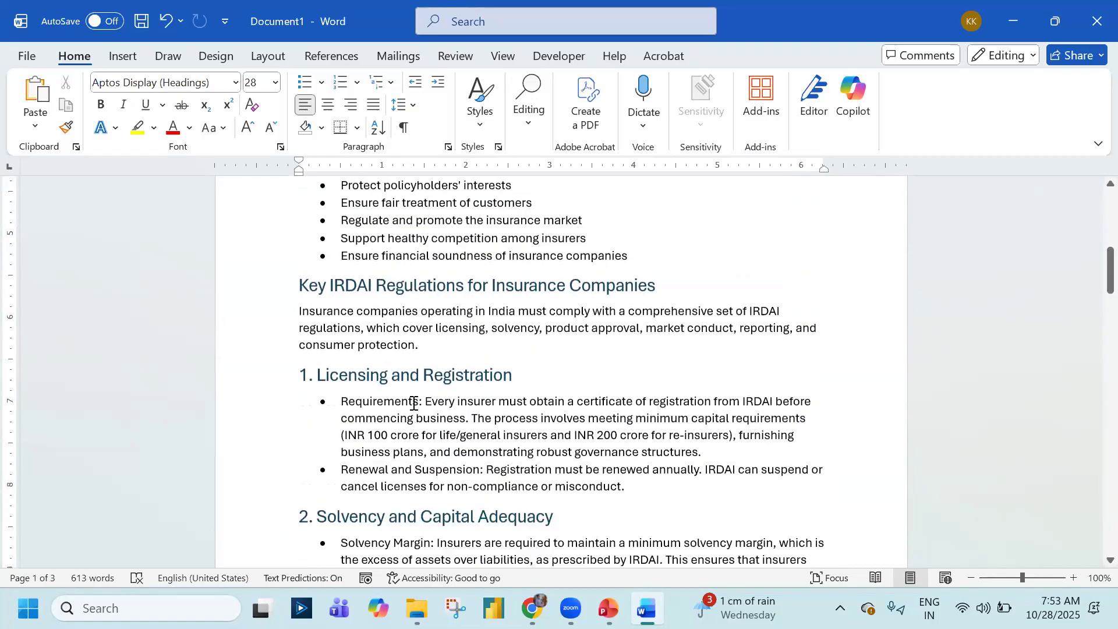
pyautogui.scroll(-20, 413, 403)
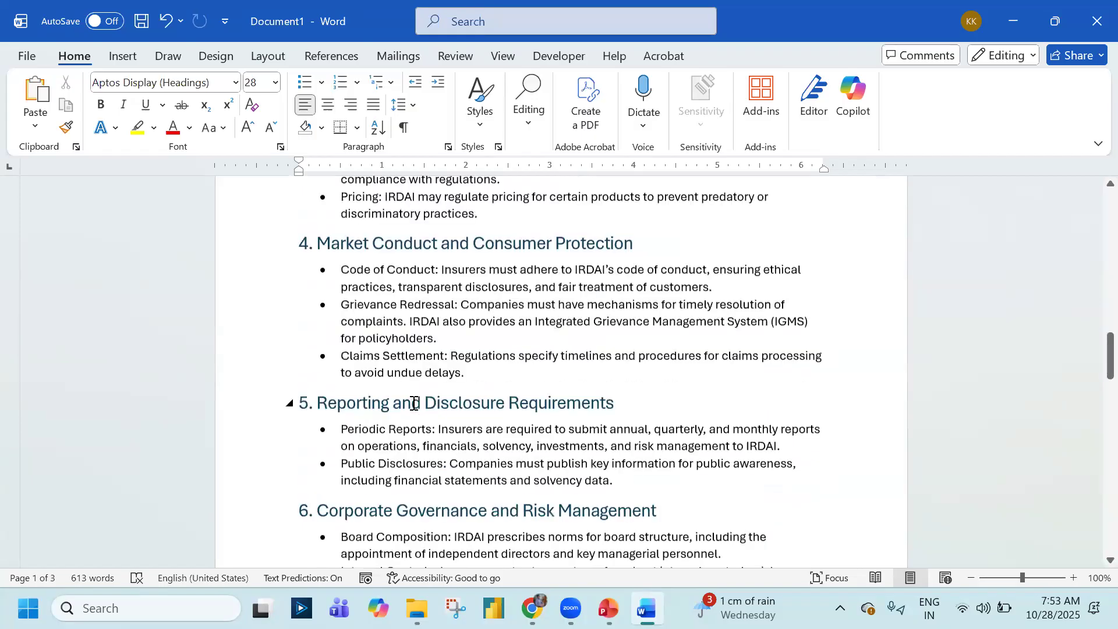
pyautogui.scroll(-8, 413, 403)
pyautogui.scroll(10, 549, 324)
pyautogui.scroll(15, 551, 324)
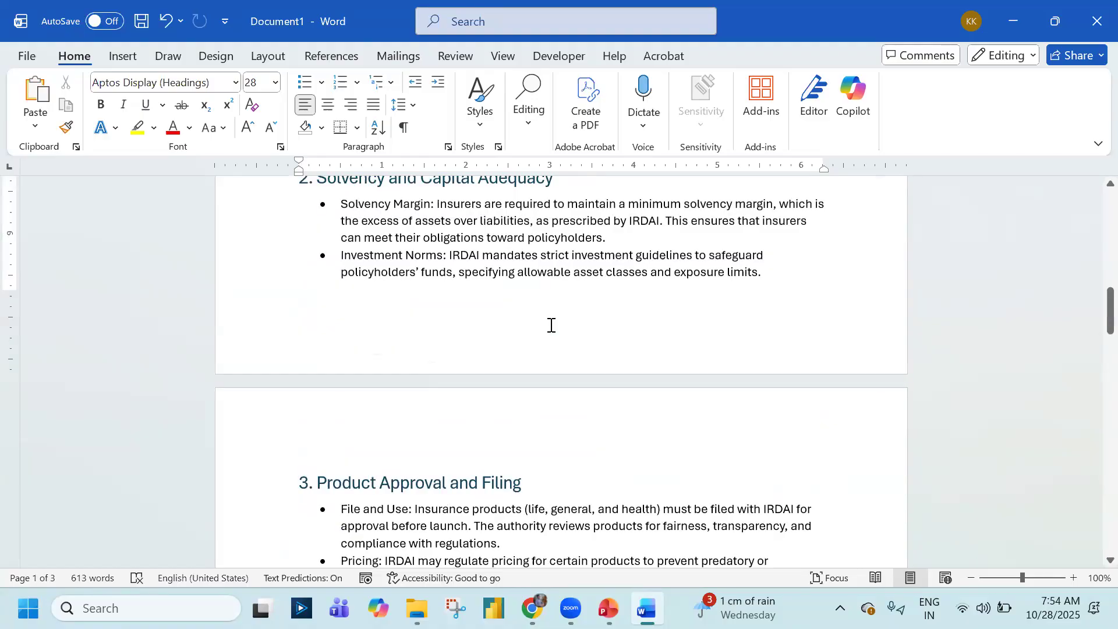
pyautogui.scroll(12, 551, 325)
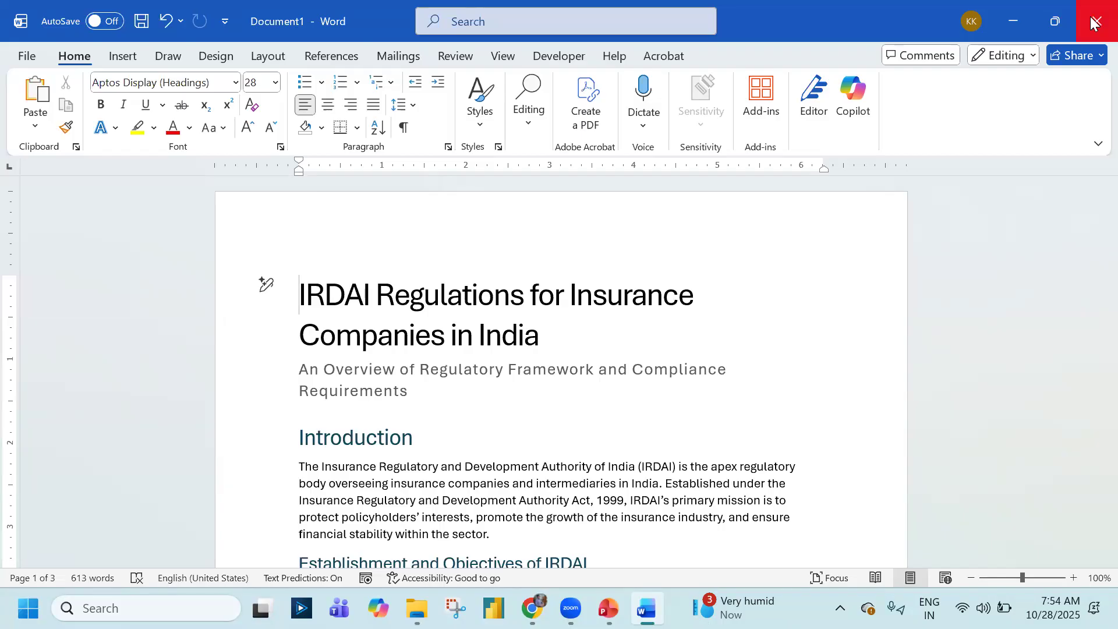
# Show and dismiss the Copilot chat, then close the IRDAI document without saving it
pyautogui.click(854, 100)
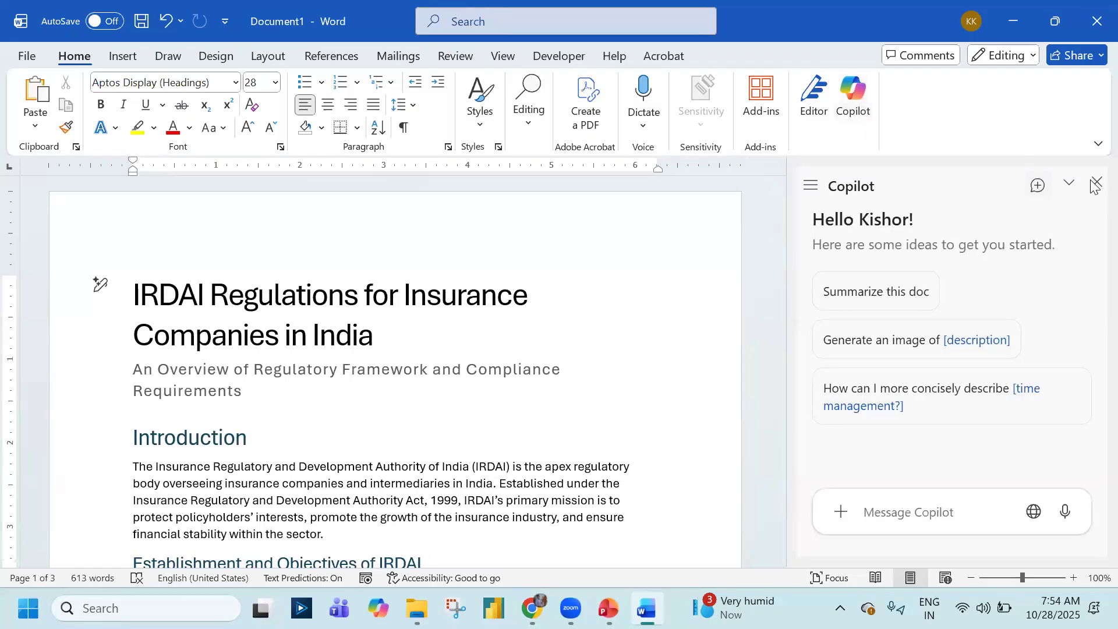
pyautogui.click(1096, 184)
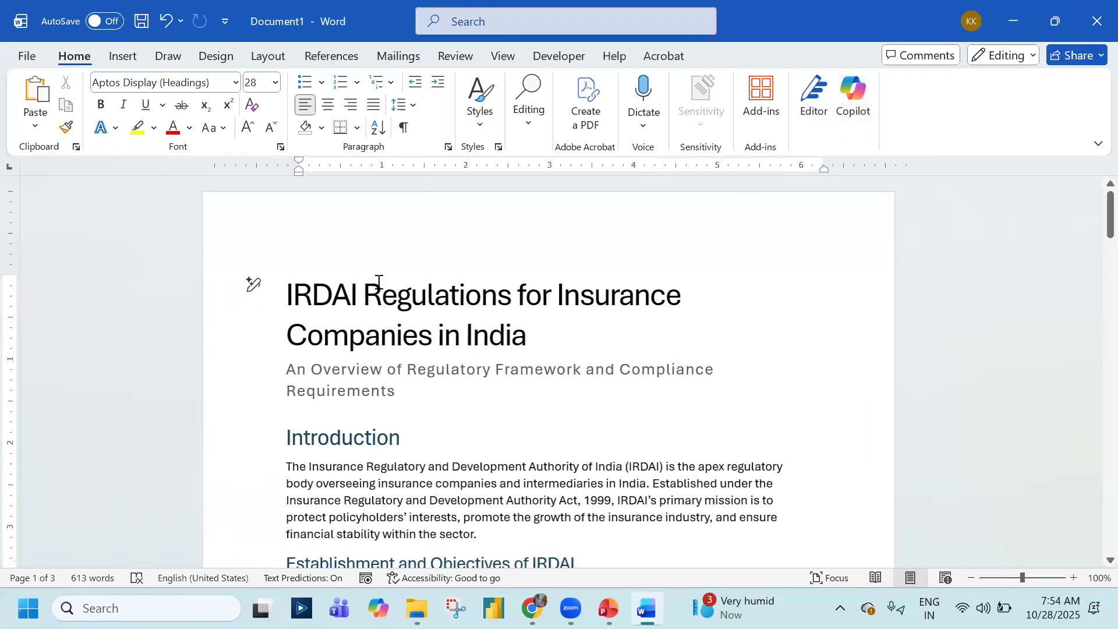
pyautogui.click(1093, 21)
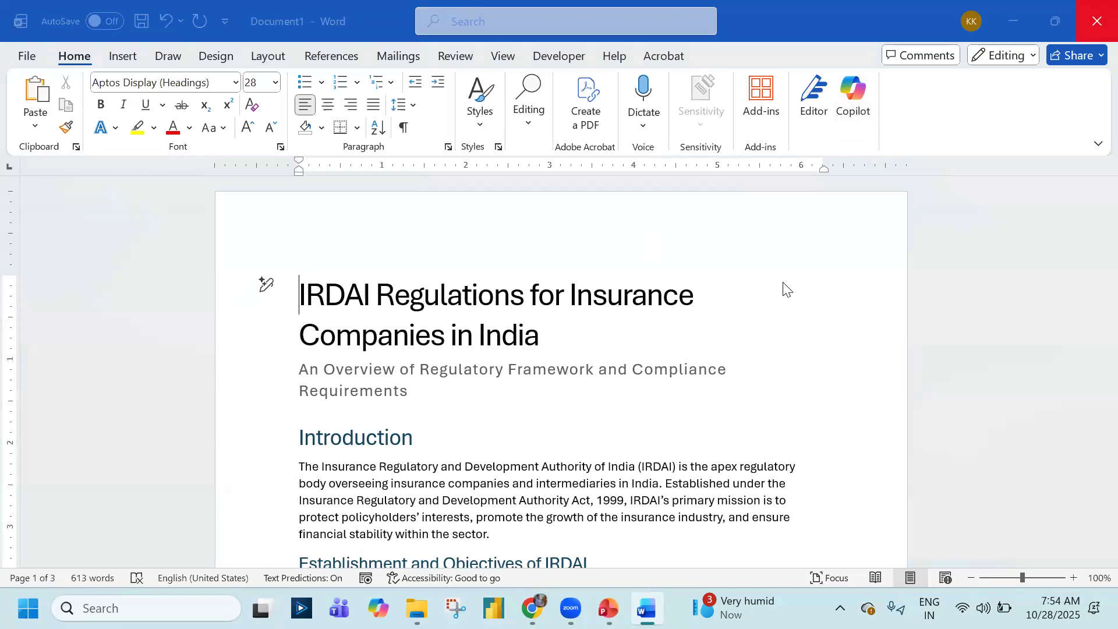
pyautogui.click(619, 511)
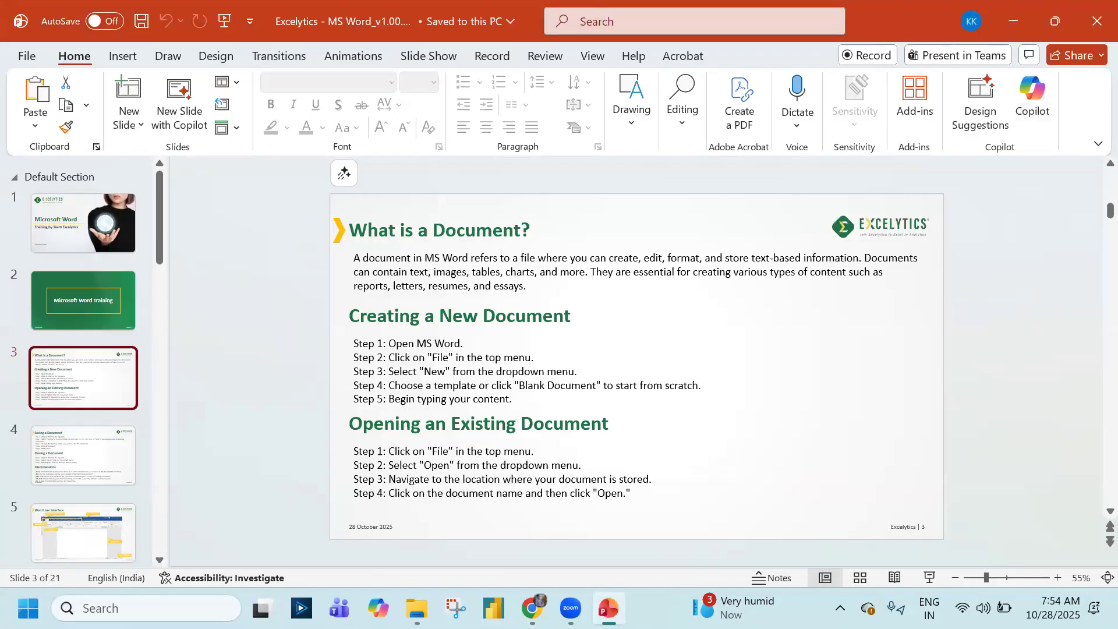
# Relaunch Word and create a new blank document
pyautogui.click(28, 608)
pyautogui.click(165, 188)
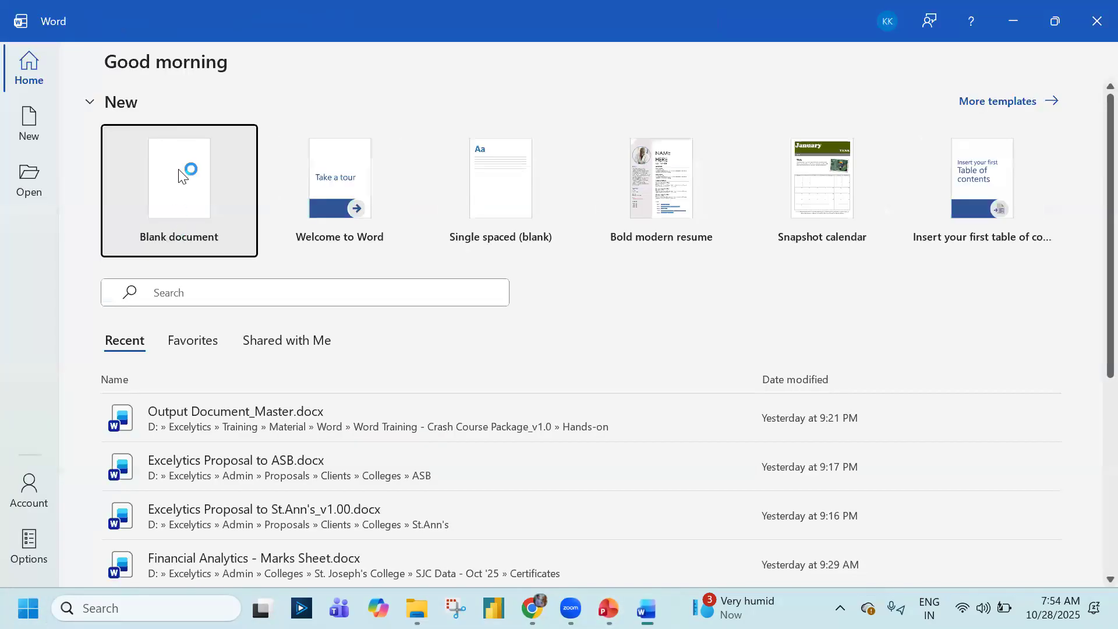
pyautogui.click(194, 218)
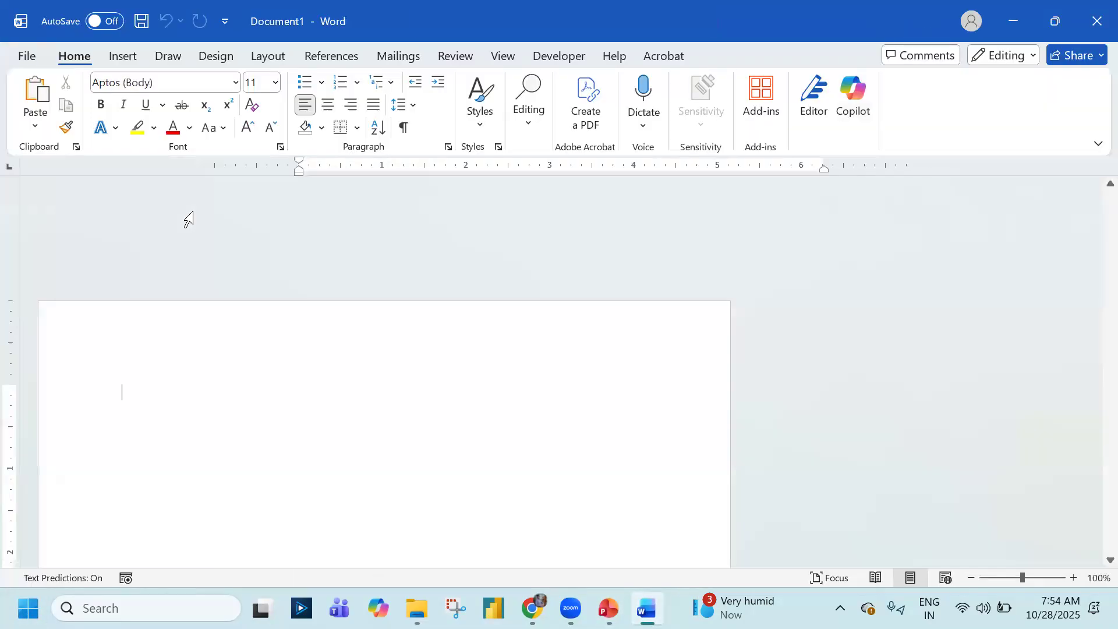
pyautogui.scroll(-1, 412, 355)
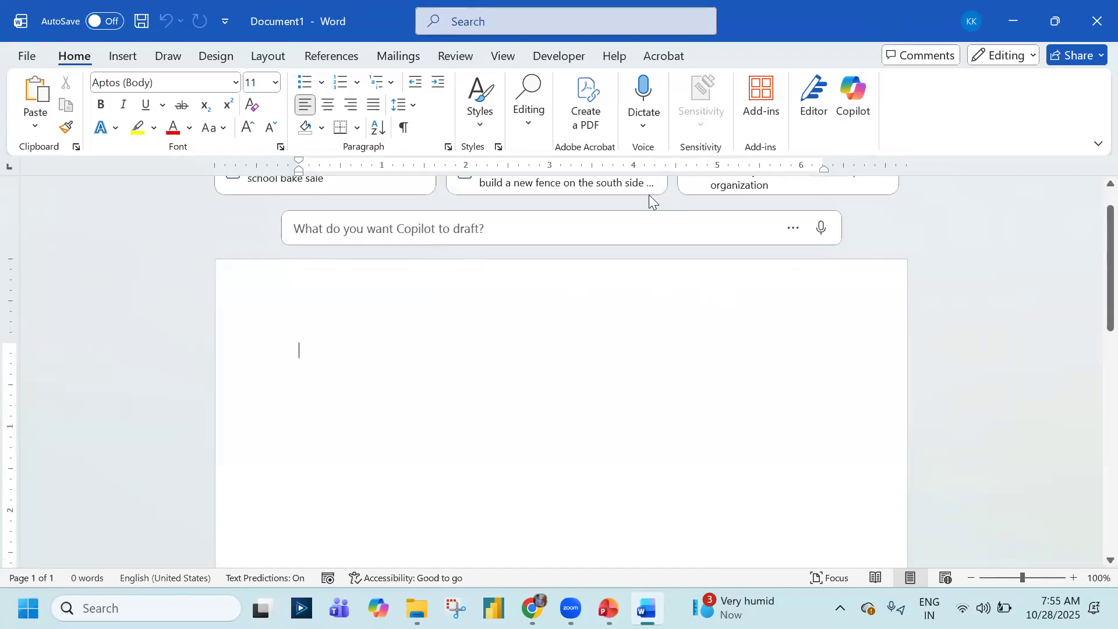
# Switch to the PowerPoint training deck and show slide 4, on saving and closing a document
pyautogui.click(30, 61)
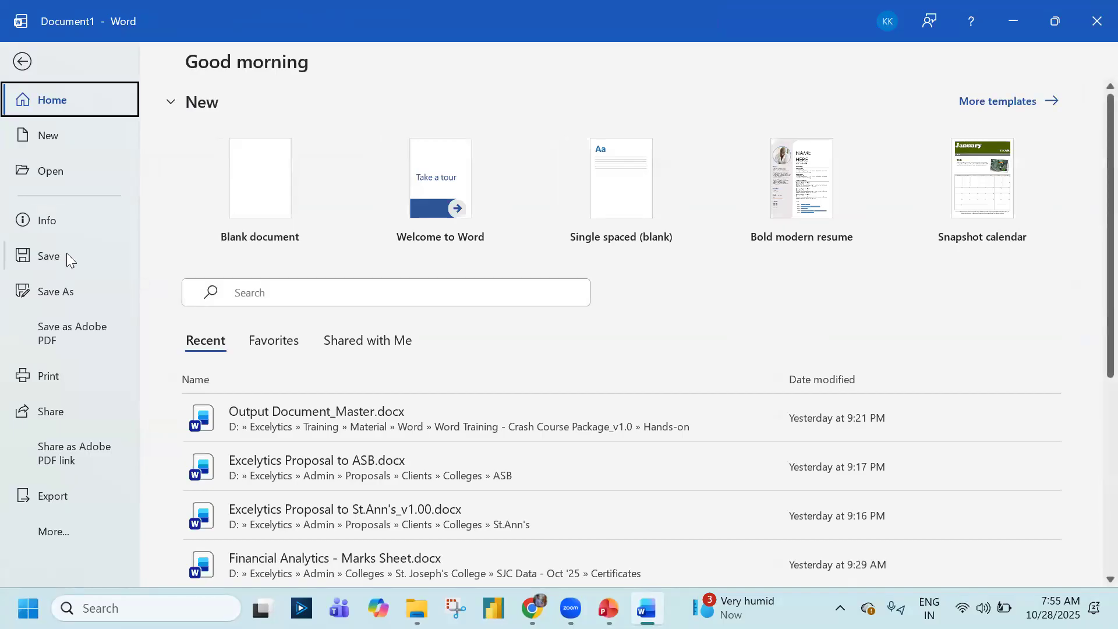
pyautogui.press('Escape')
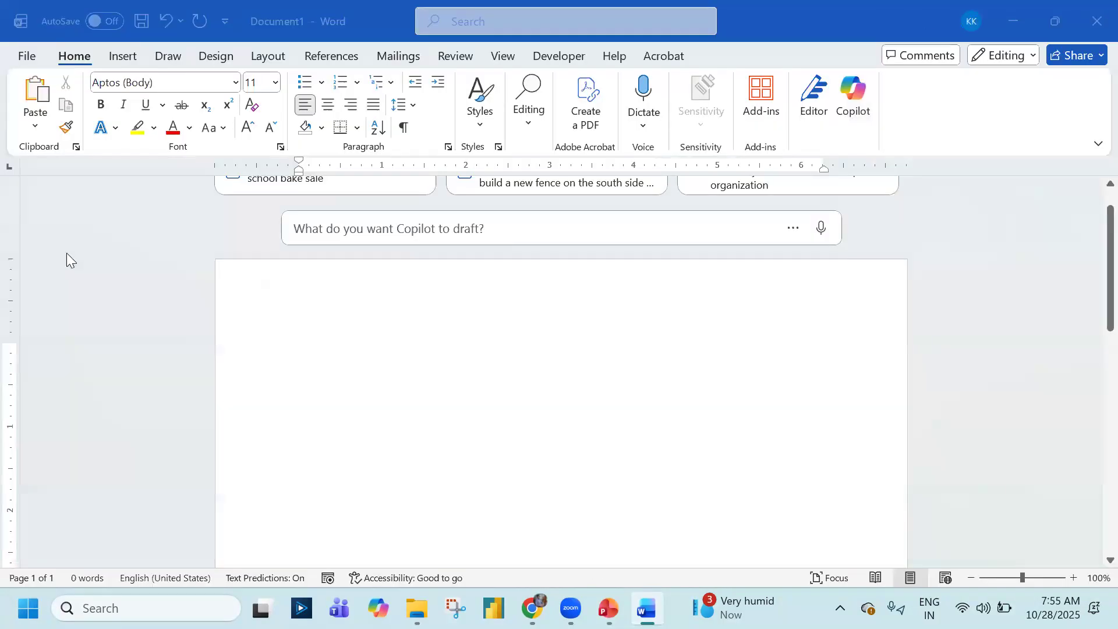
pyautogui.hotkey('alt', 'Tab')
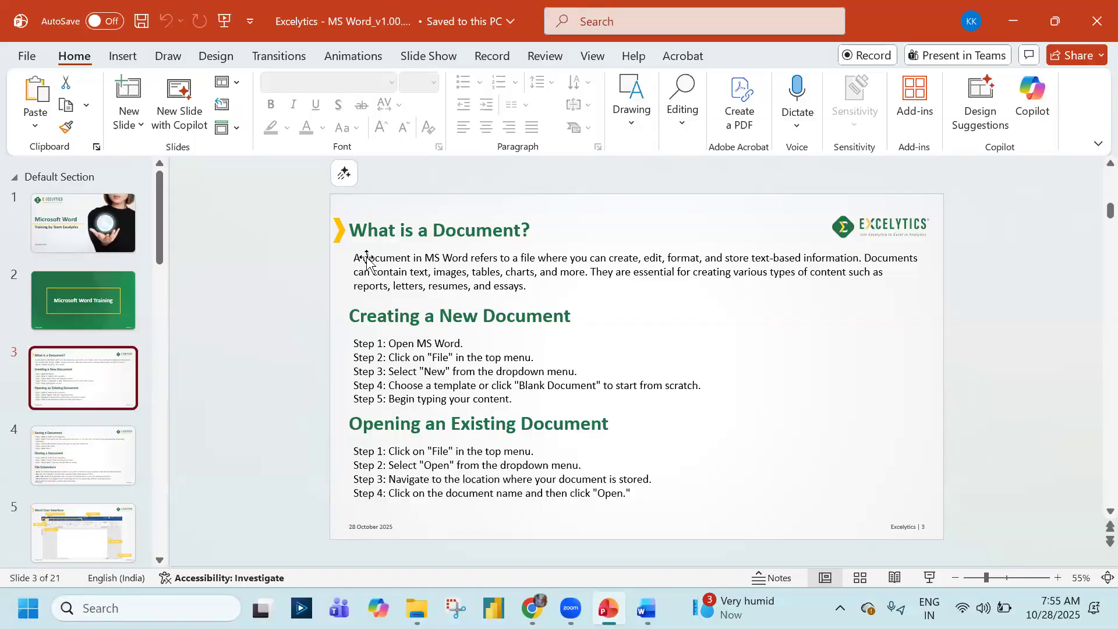
pyautogui.scroll(-1, 367, 273)
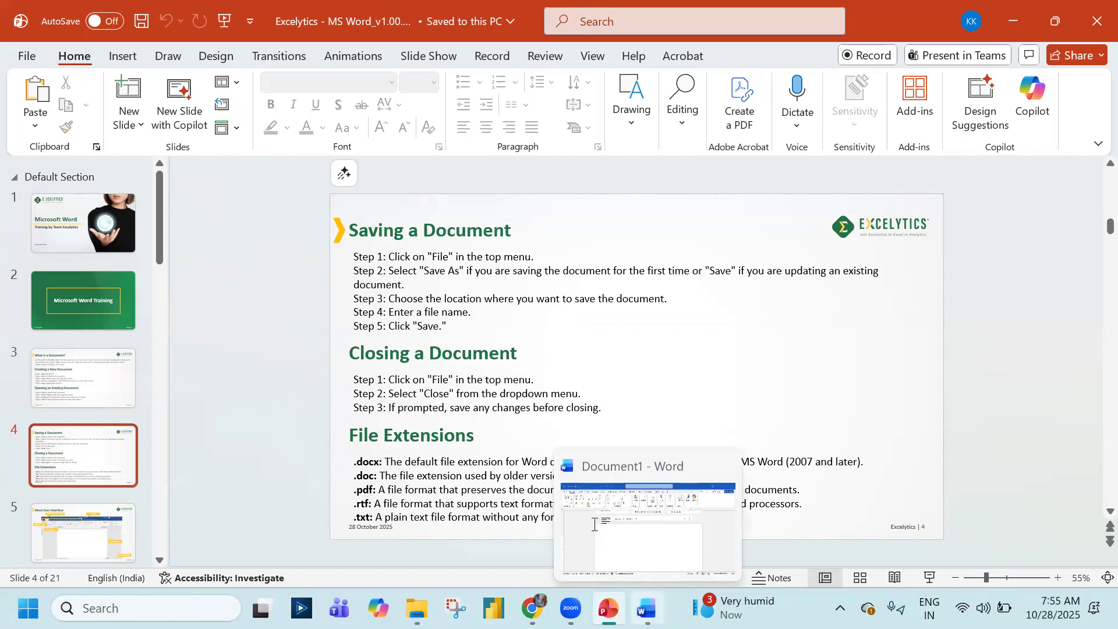
# Switch to Word and view the file types available in the full Save As dialog for the blank document
pyautogui.click(646, 609)
pyautogui.click(33, 55)
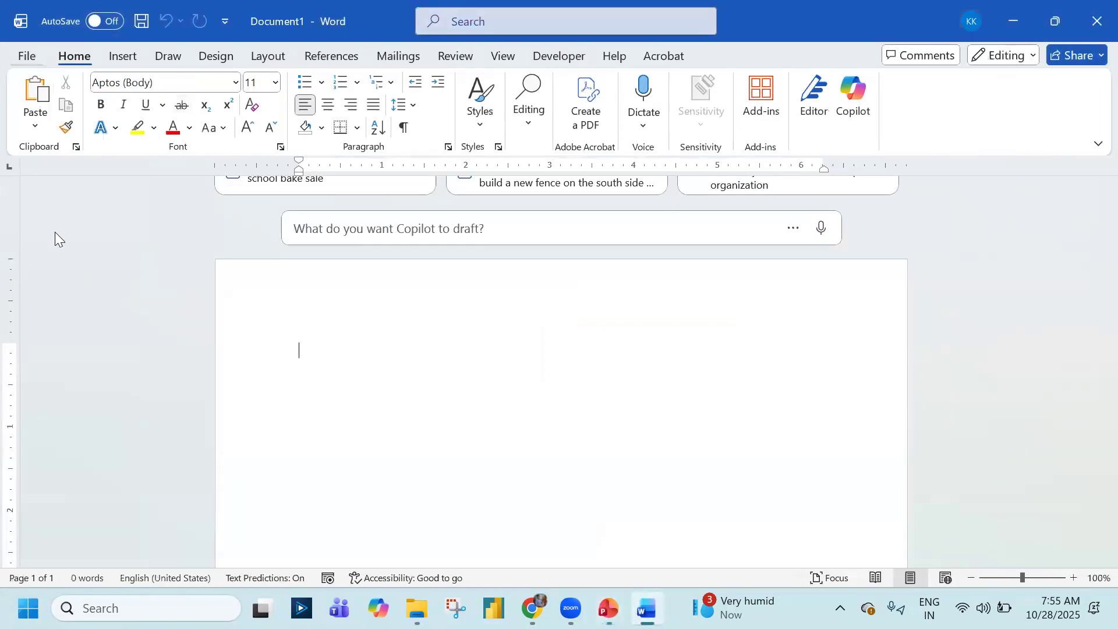
pyautogui.click(56, 291)
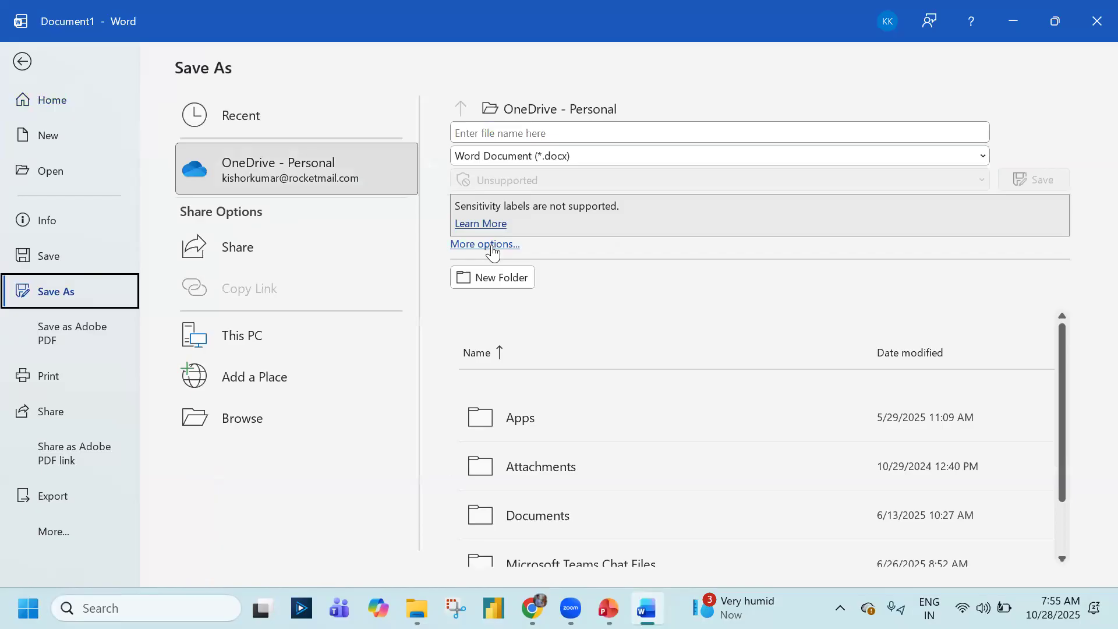
pyautogui.click(489, 244)
pyautogui.click(401, 357)
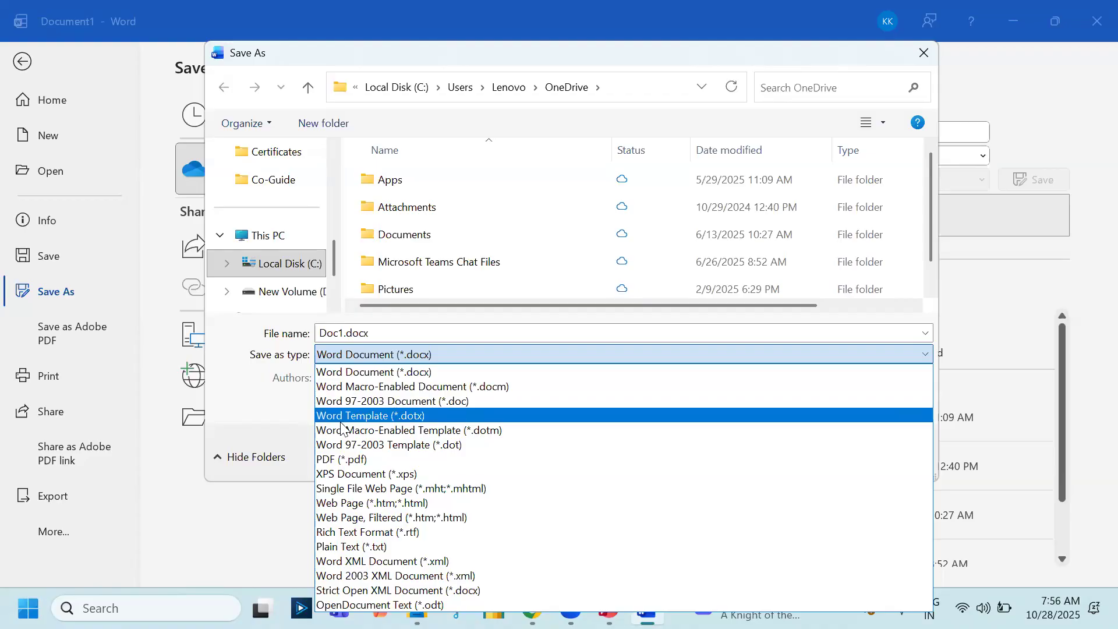
pyautogui.click(277, 418)
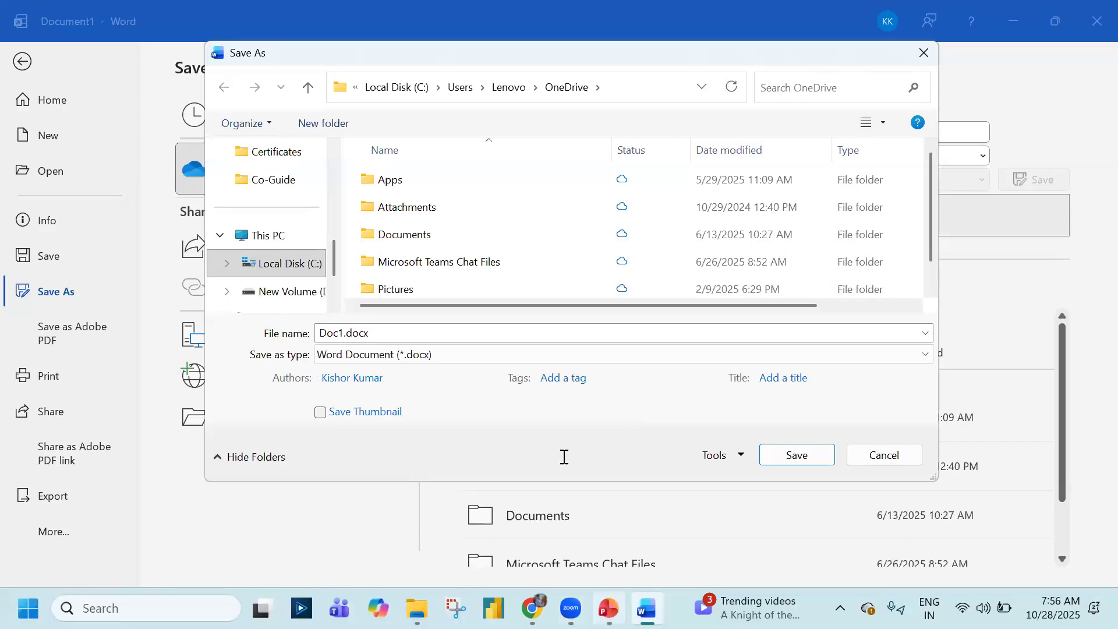
# Compare the slide's File Extensions list in PowerPoint with the formats Word offers for saving the blank document
pyautogui.hotkey('alt', 'Tab')
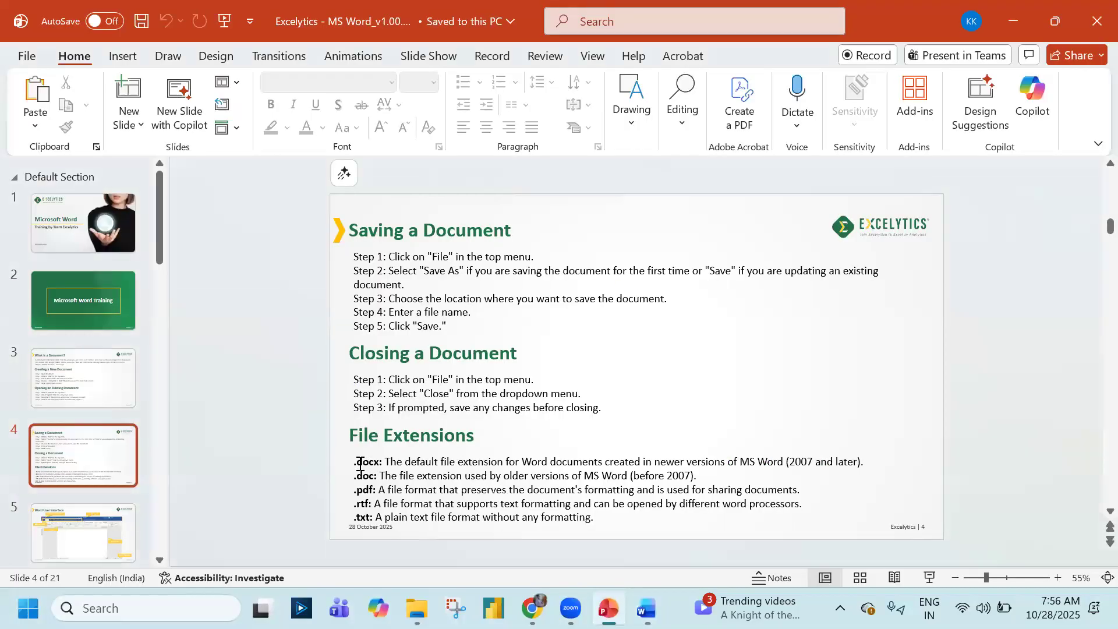
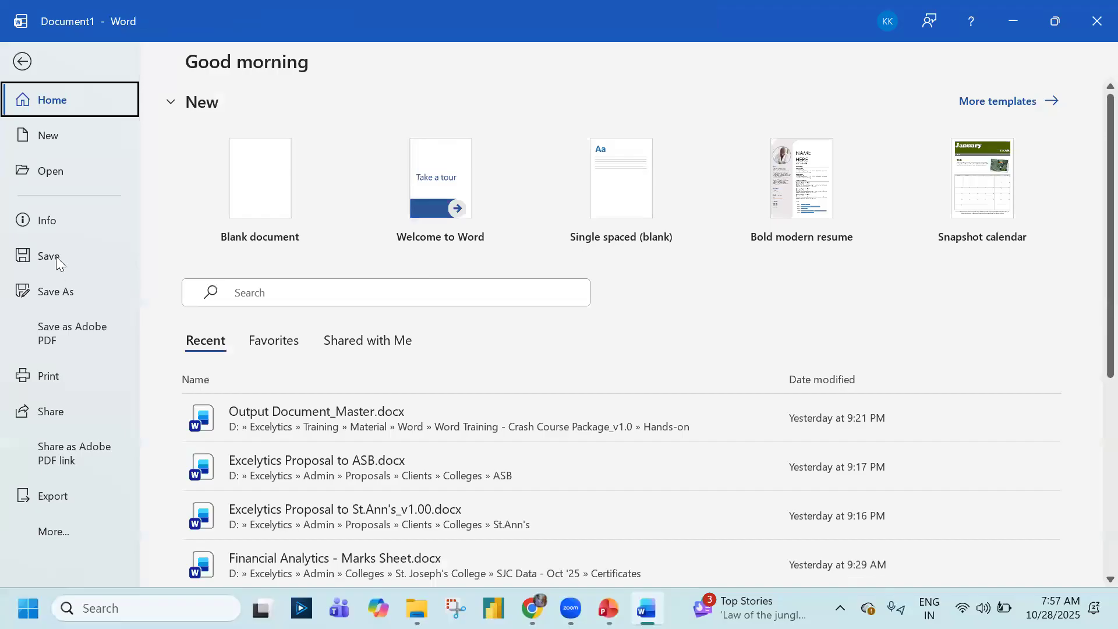
pyautogui.click(68, 291)
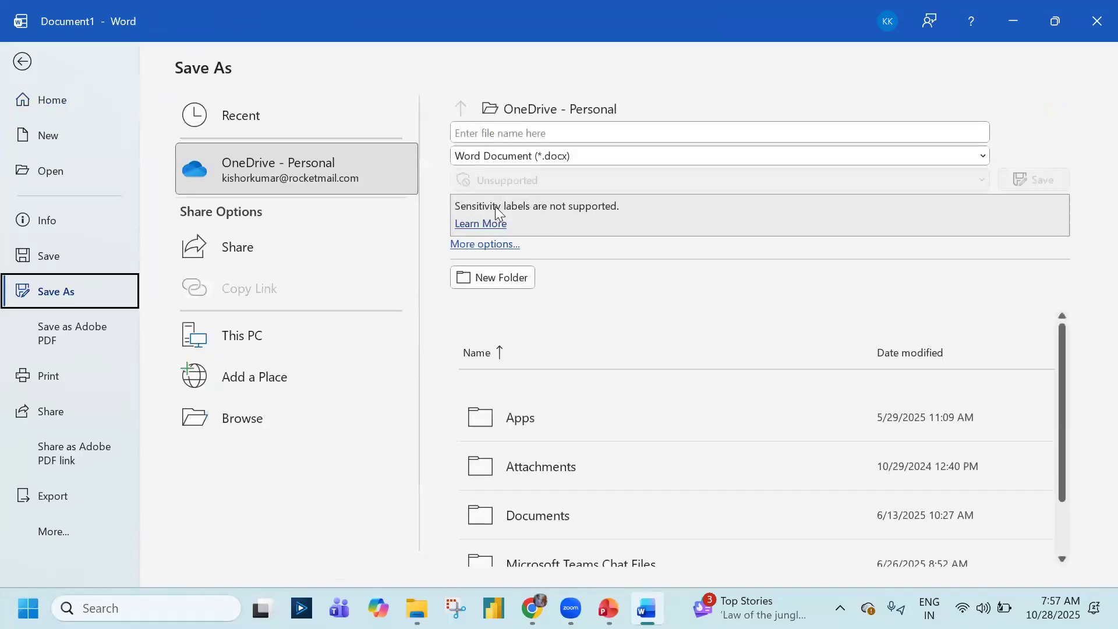
pyautogui.click(545, 156)
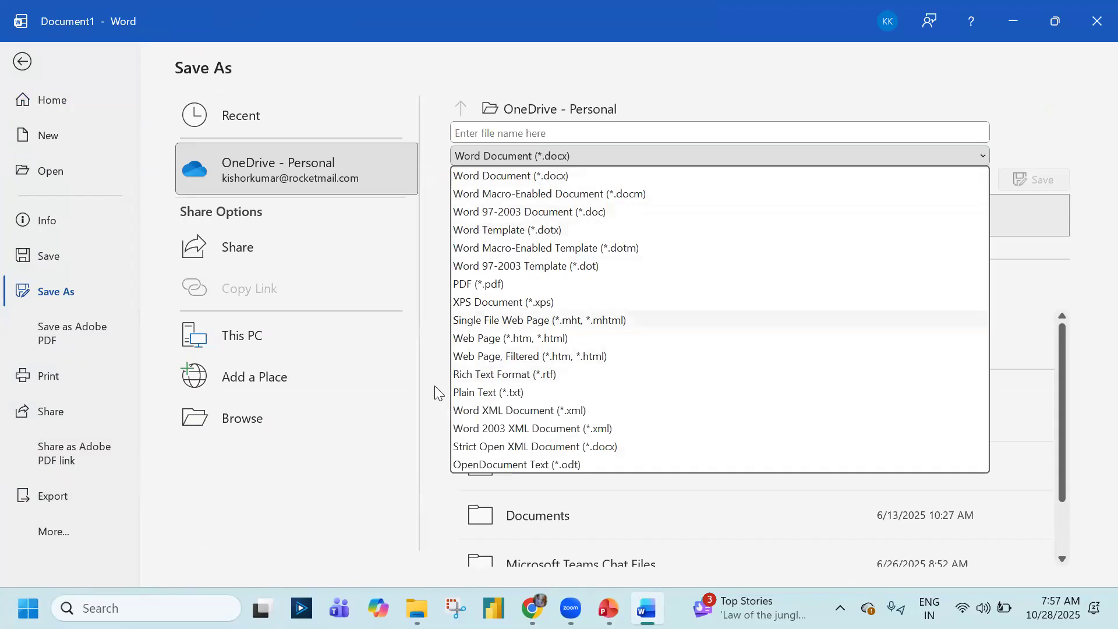
pyautogui.click(423, 366)
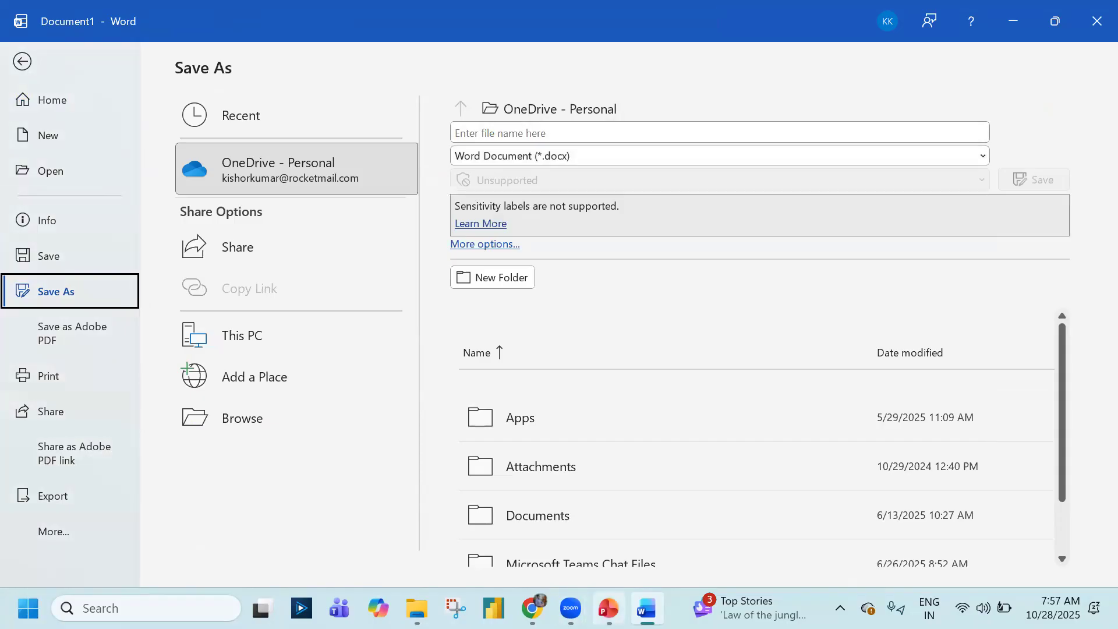
# Close the blank Word document and show slide 5, on the Word user interface, in the PowerPoint deck
pyautogui.click(581, 511)
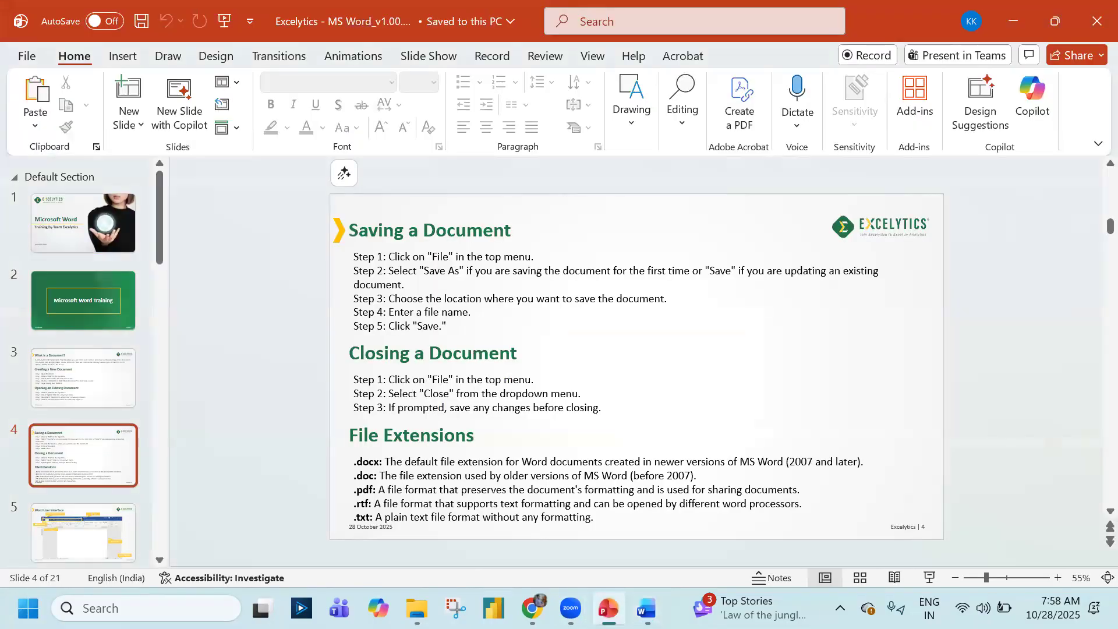
pyautogui.hotkey('alt', 'Tab')
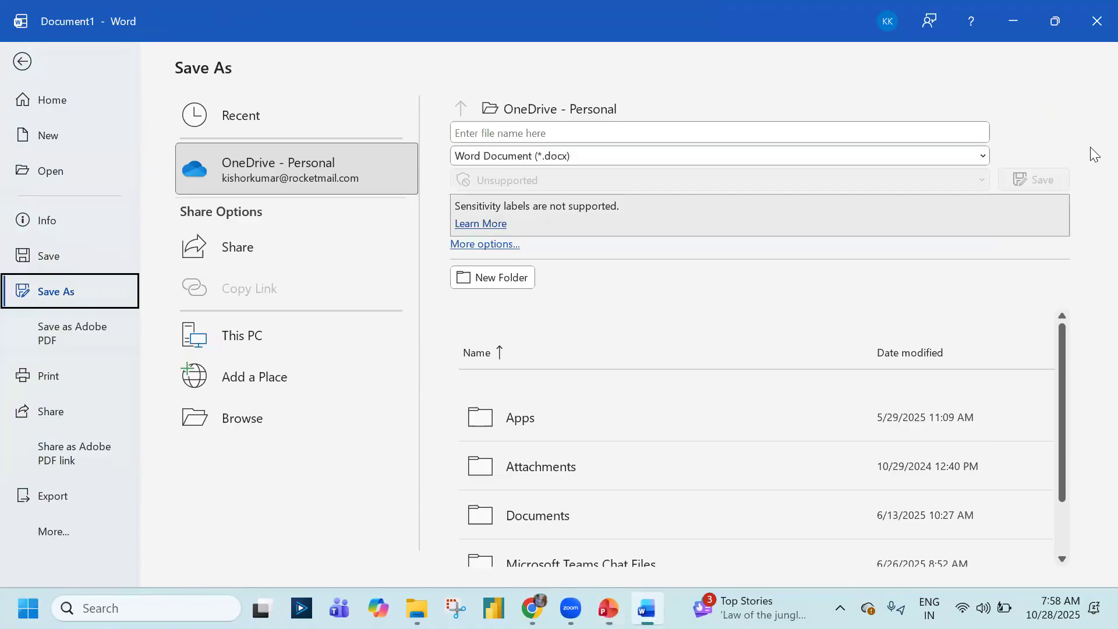
pyautogui.hotkey('alt', 'Tab')
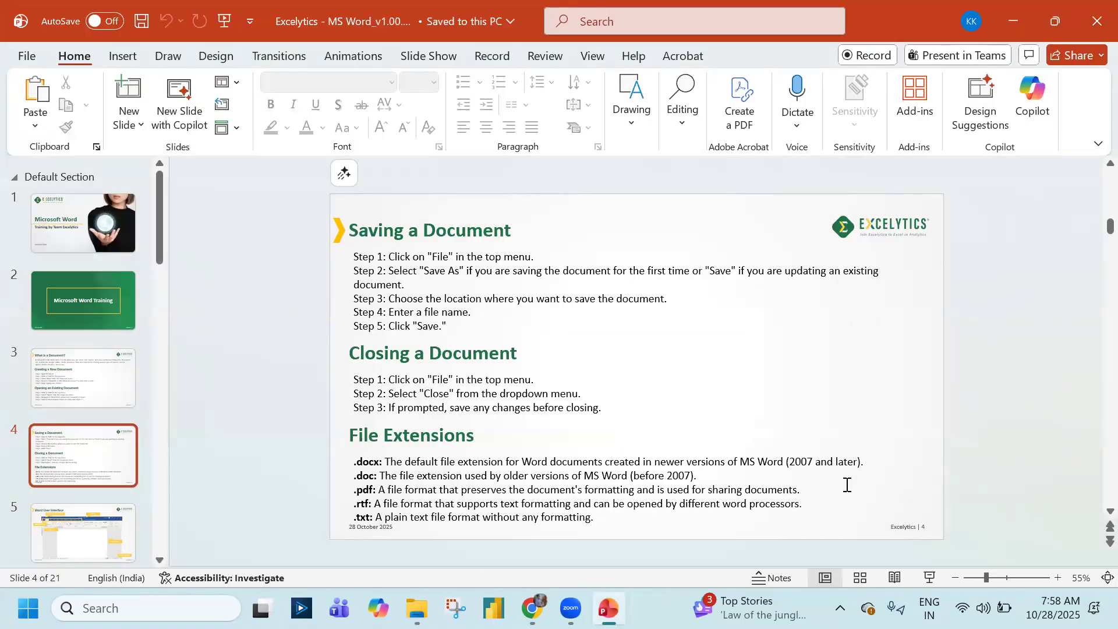
pyautogui.scroll(-1, 847, 484)
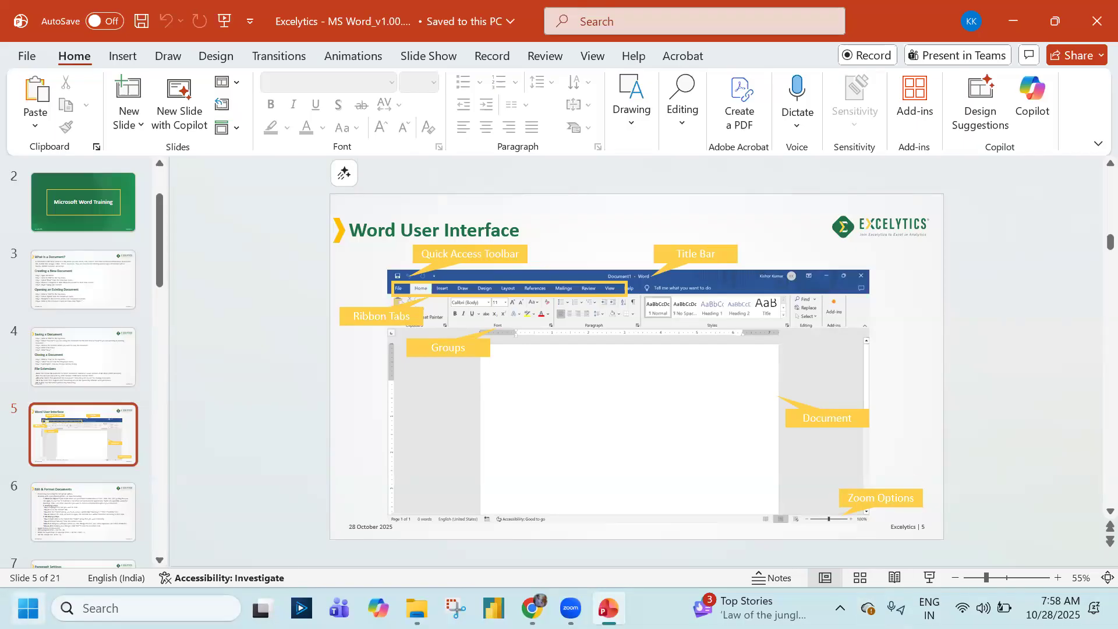
# Relaunch Word and create a new blank document to explore the user interface
pyautogui.click(28, 608)
pyautogui.click(148, 177)
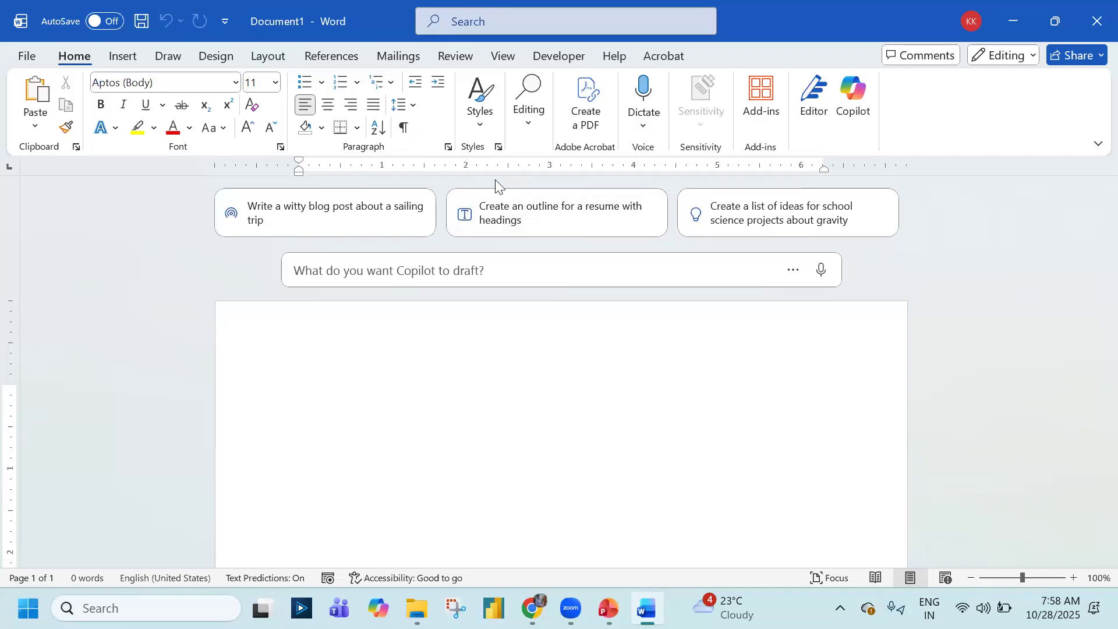
pyautogui.click(563, 406)
pyautogui.scroll(3, 351, 323)
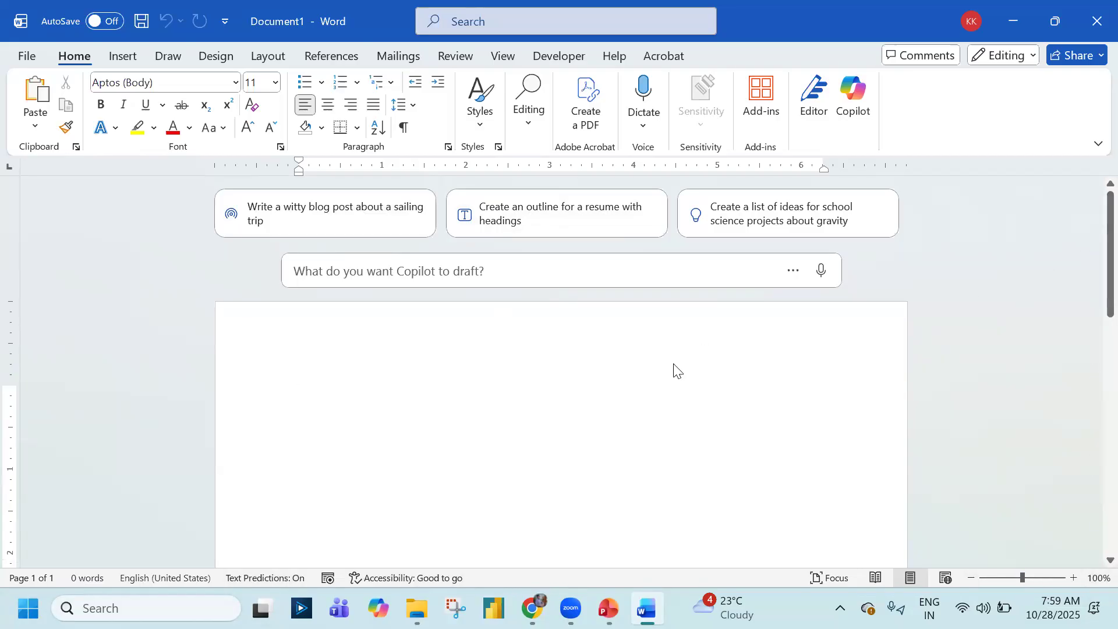
# Switch to the PowerPoint deck and show slide 6, on editing and formatting documents
pyautogui.hotkey('alt', 'Tab')
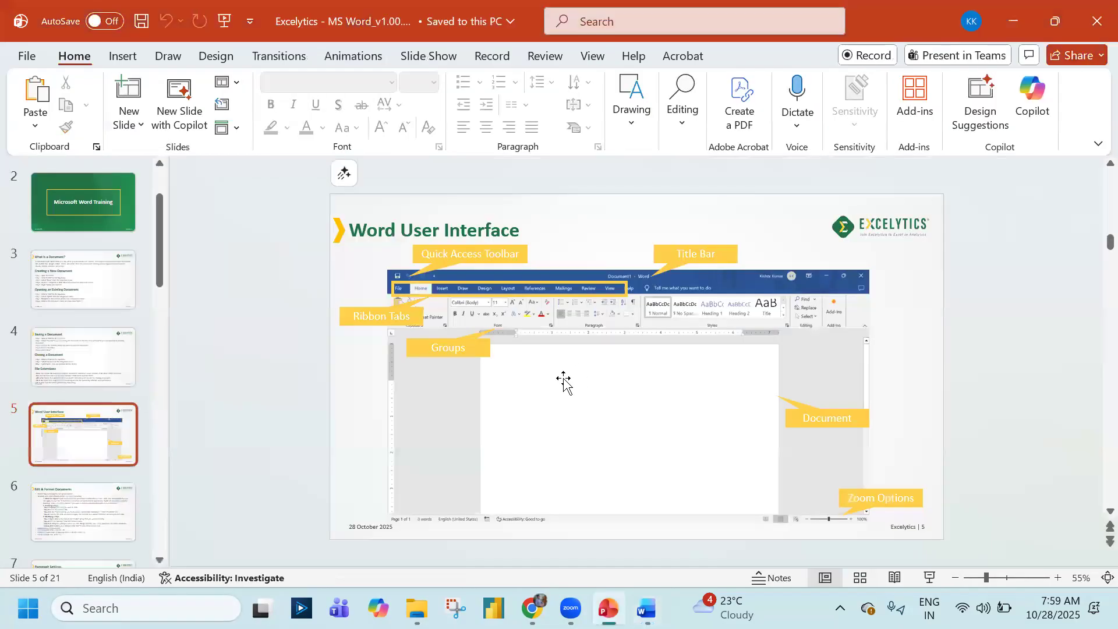
pyautogui.scroll(-1, 564, 381)
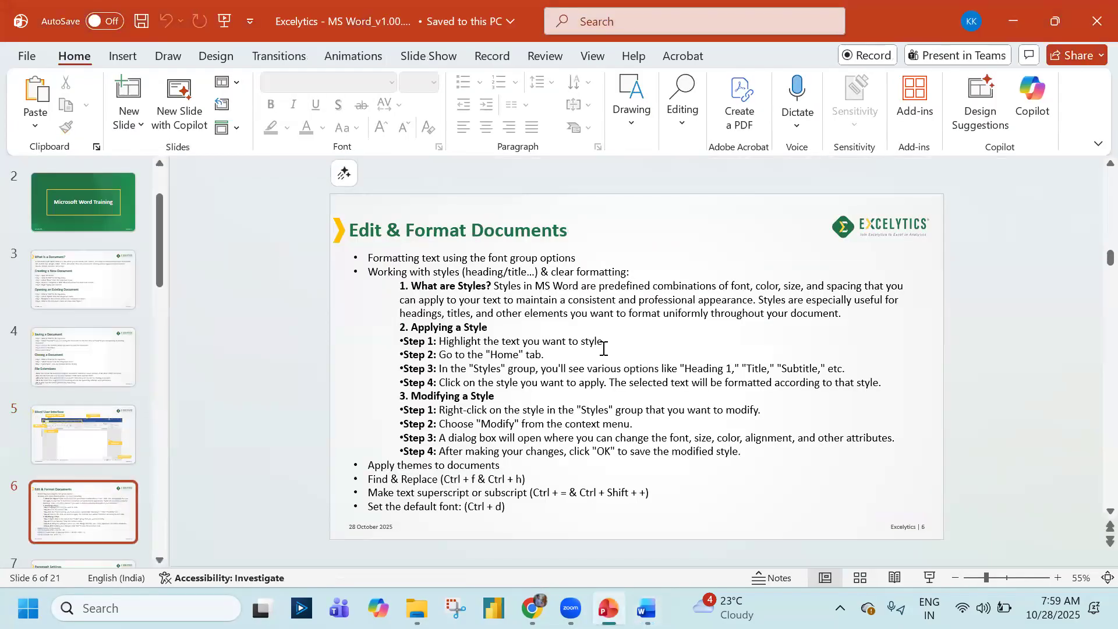
pyautogui.scroll(1, 604, 349)
pyautogui.scroll(-1, 783, 352)
# Switch to Word, look over the Insert and Home command groups, and close the blank document
pyautogui.hotkey('alt', 'Tab')
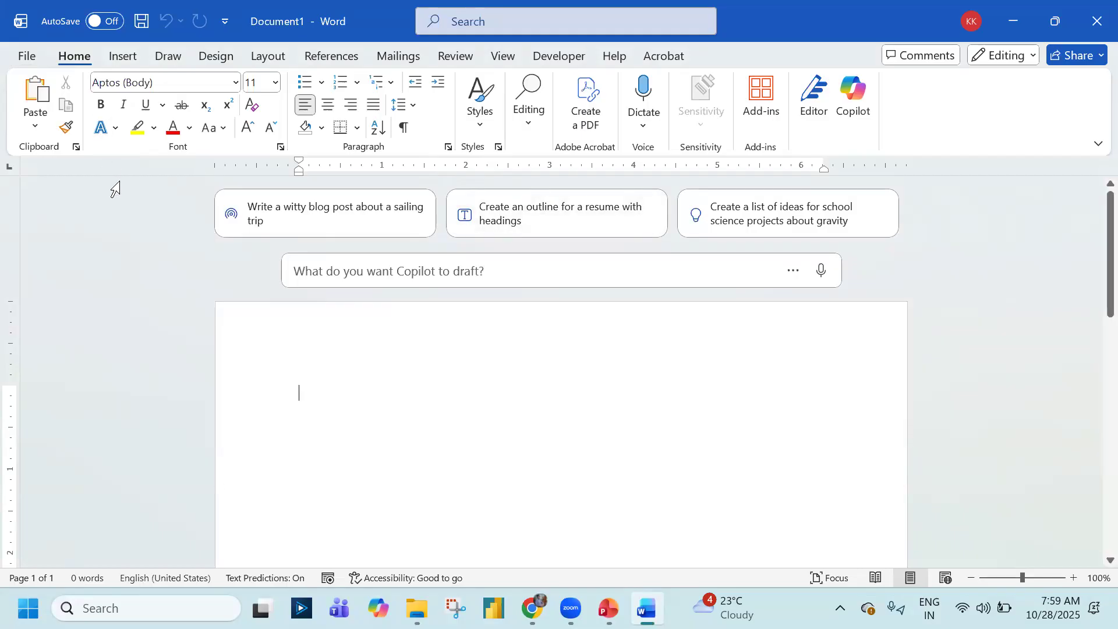
pyautogui.click(109, 53)
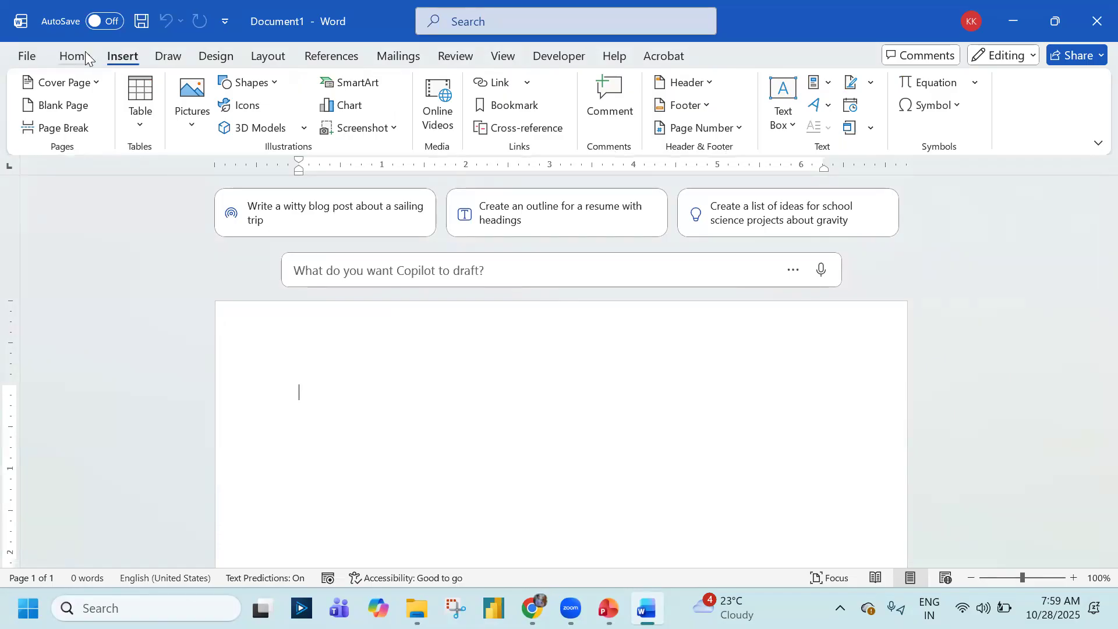
pyautogui.click(85, 54)
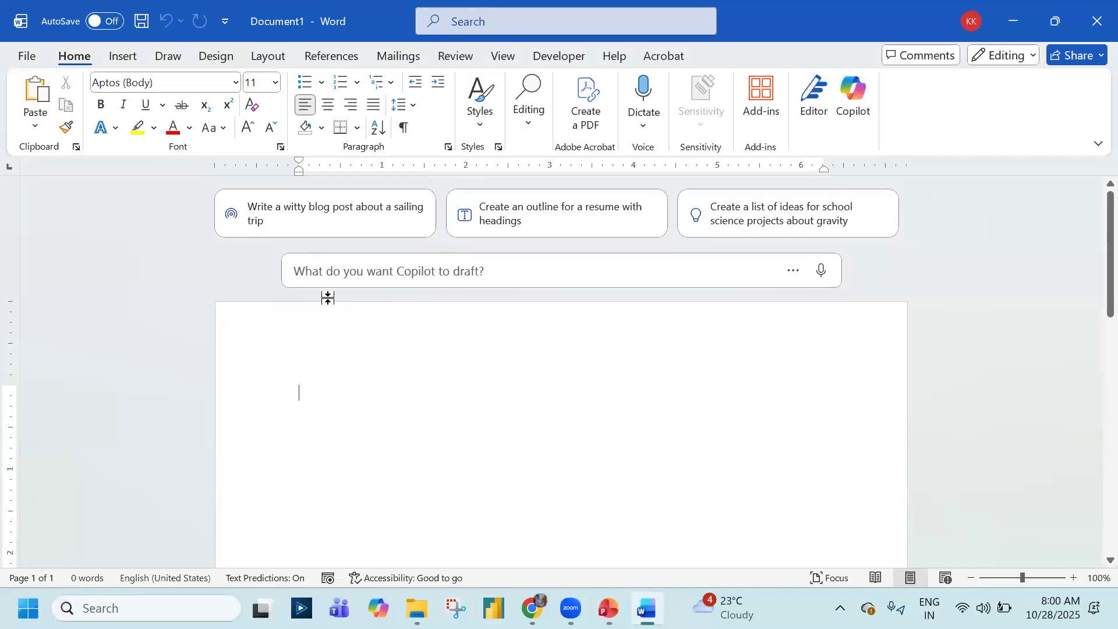
pyautogui.click(1090, 11)
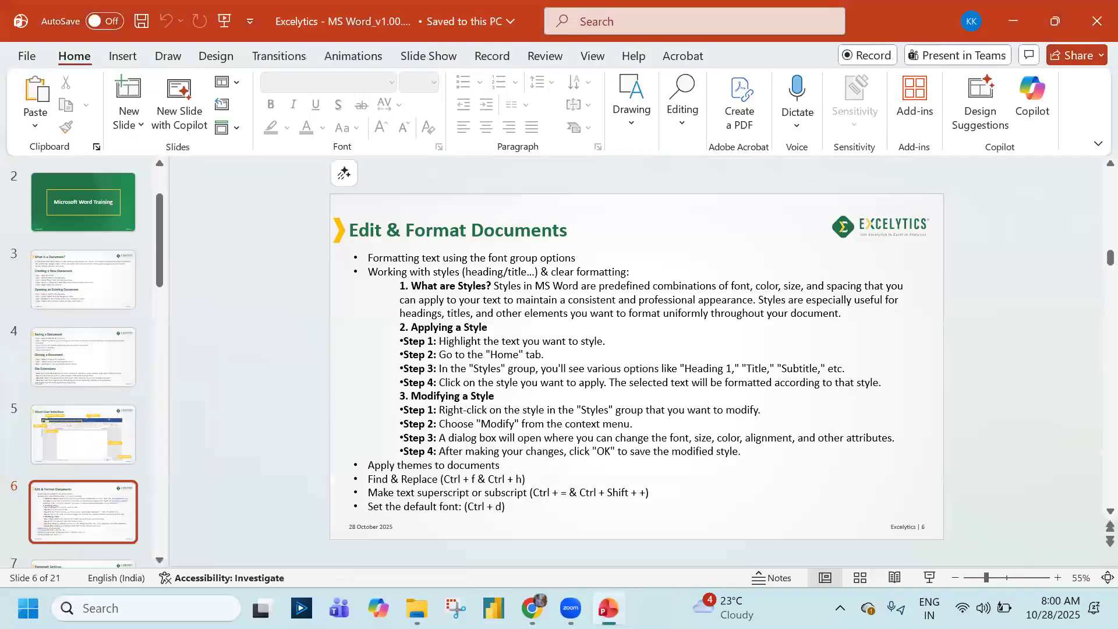
# Switch to File Explorer and open Output Document_Master.docx from the Hands-on folder in Word
pyautogui.hotkey('alt', 'Tab')
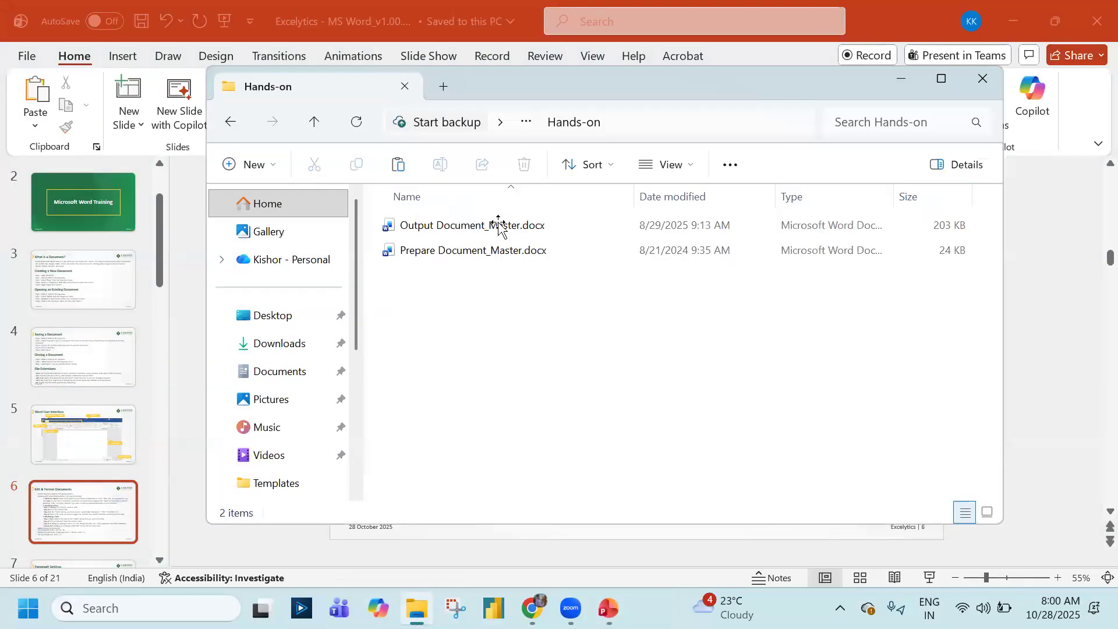
pyautogui.click(499, 224)
pyautogui.doubleClick(499, 224)
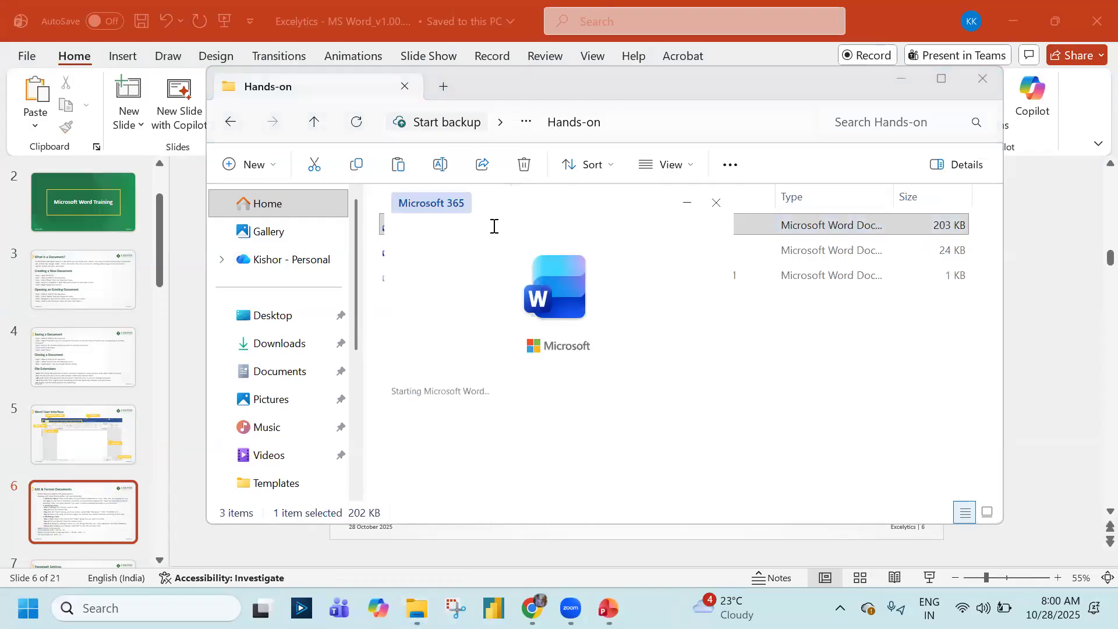
# Apply All Borders to the three numbered paragraphs in section 1, DEFINITIONS
pyautogui.scroll(-15, 494, 226)
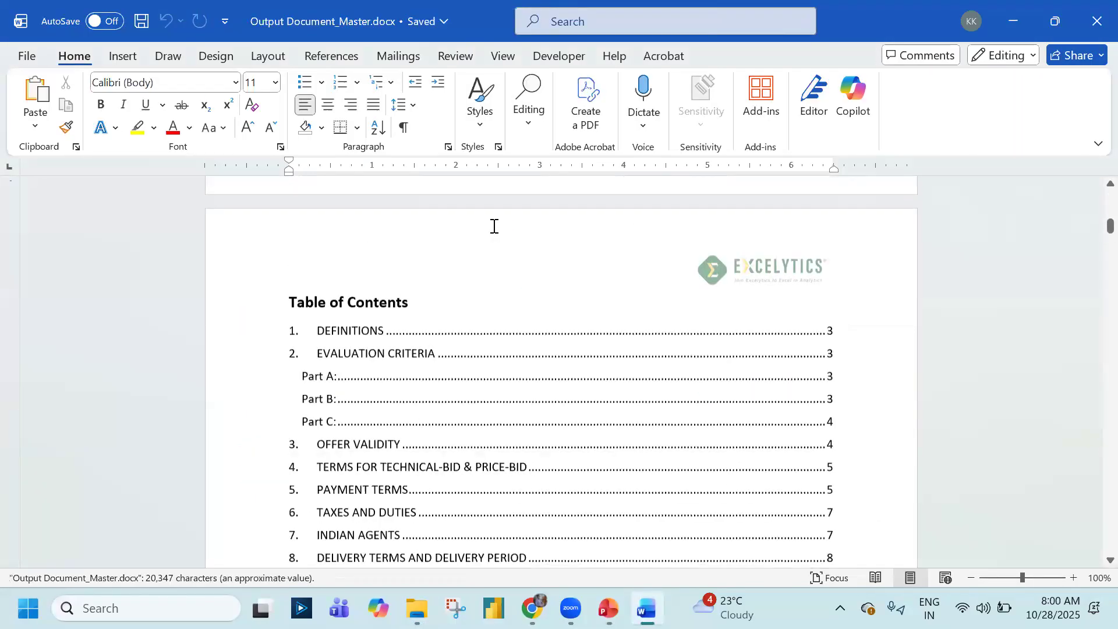
pyautogui.scroll(-12, 494, 226)
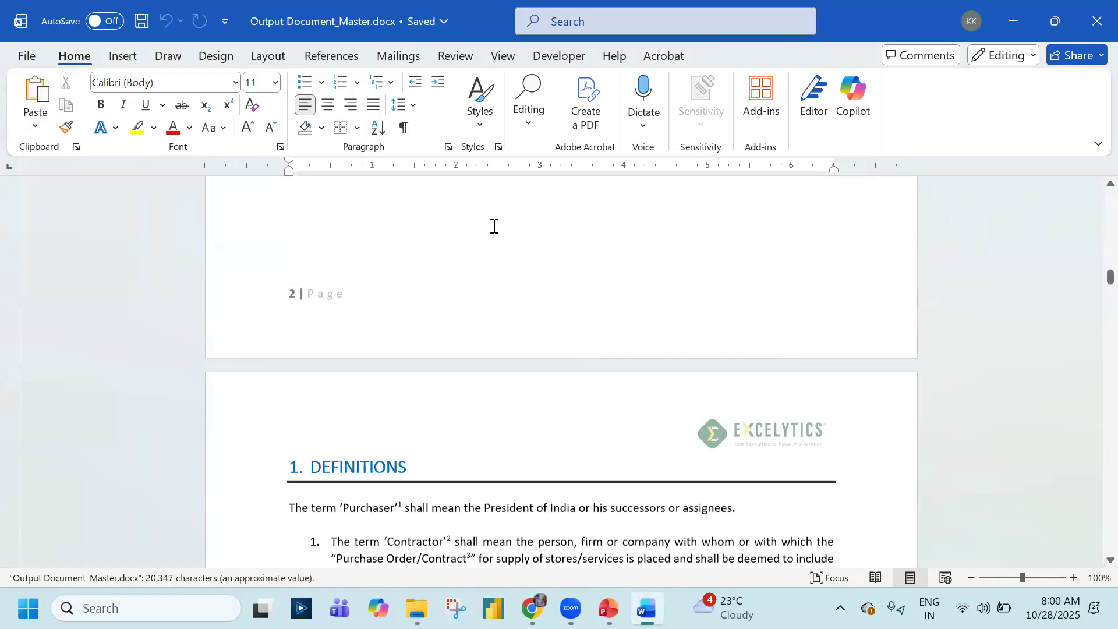
pyautogui.scroll(-3, 310, 305)
pyautogui.moveTo(330, 232); pyautogui.dragTo(844, 395)
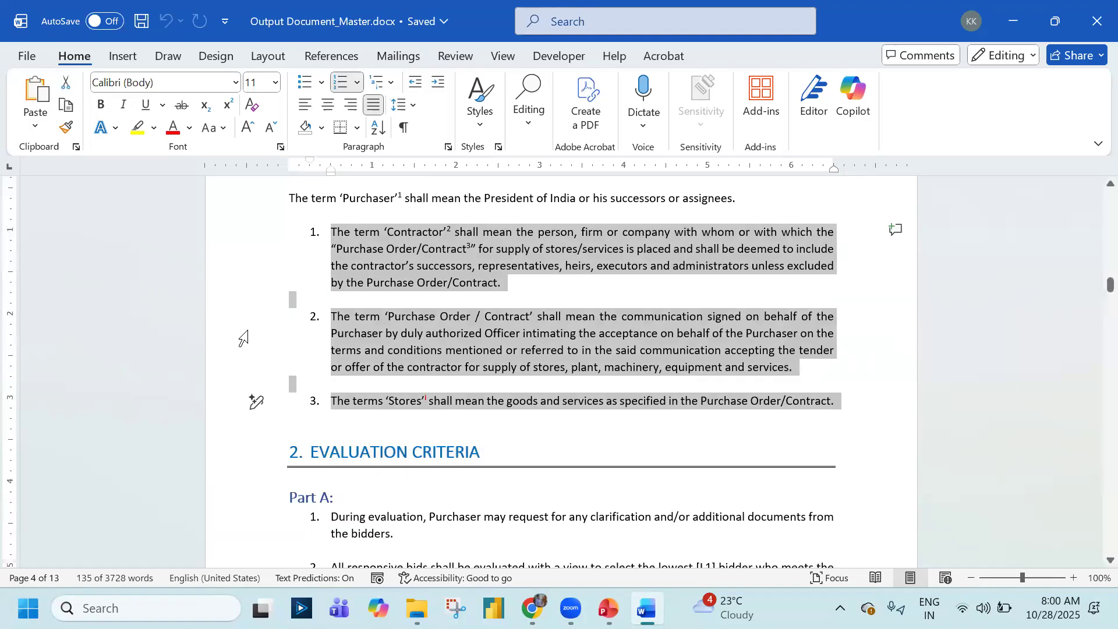
pyautogui.click(357, 127)
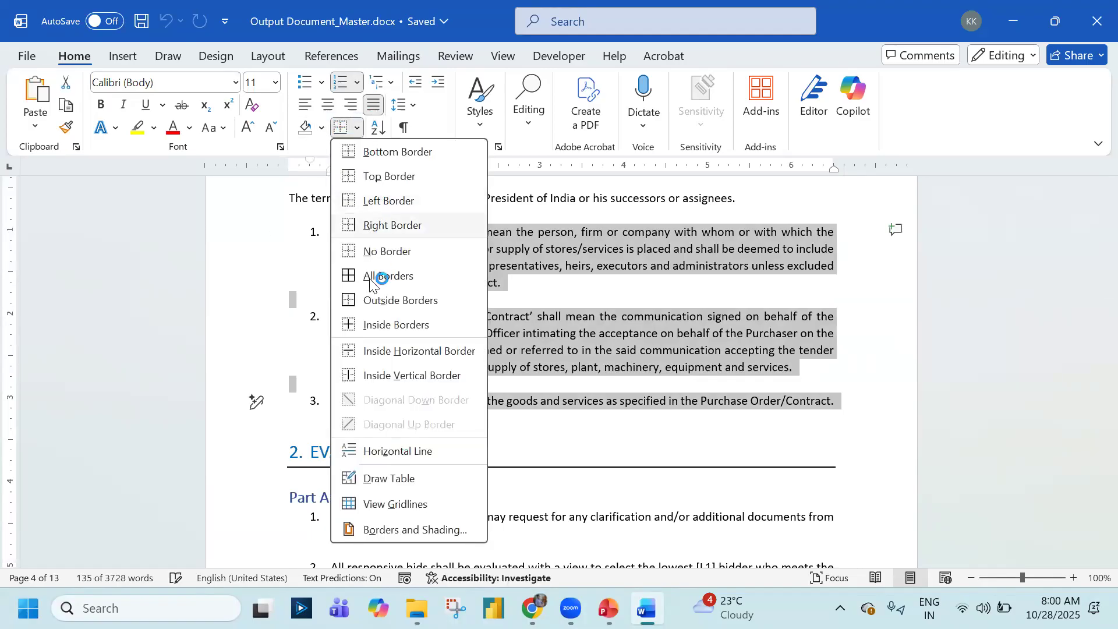
pyautogui.click(372, 277)
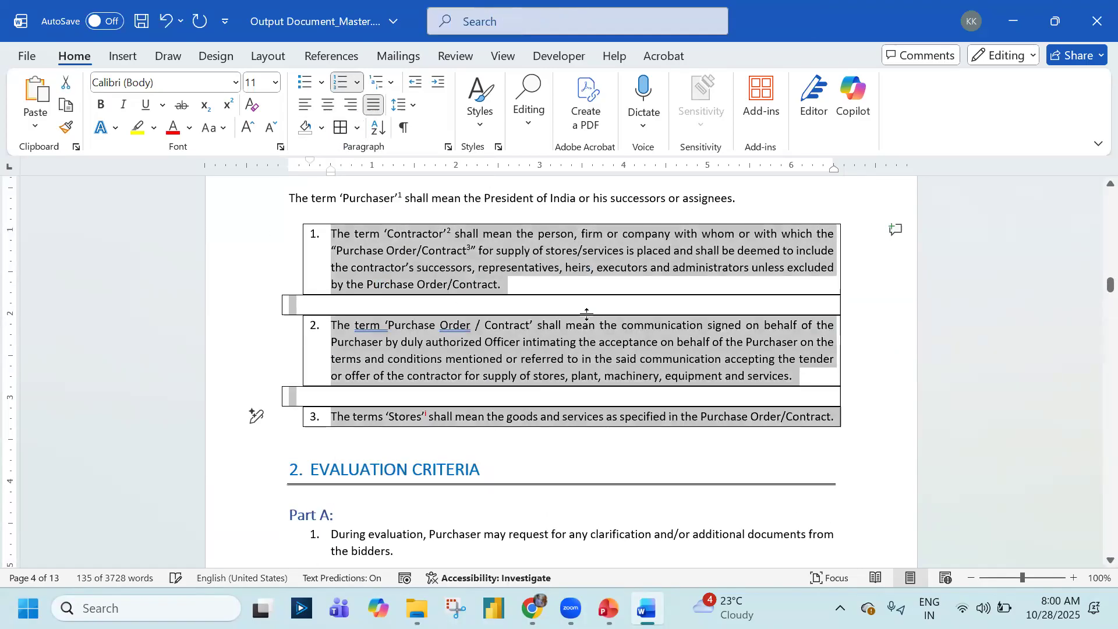
# Try Outside Borders on the numbered DEFINITIONS paragraphs, and undo the border formatting
pyautogui.click(357, 127)
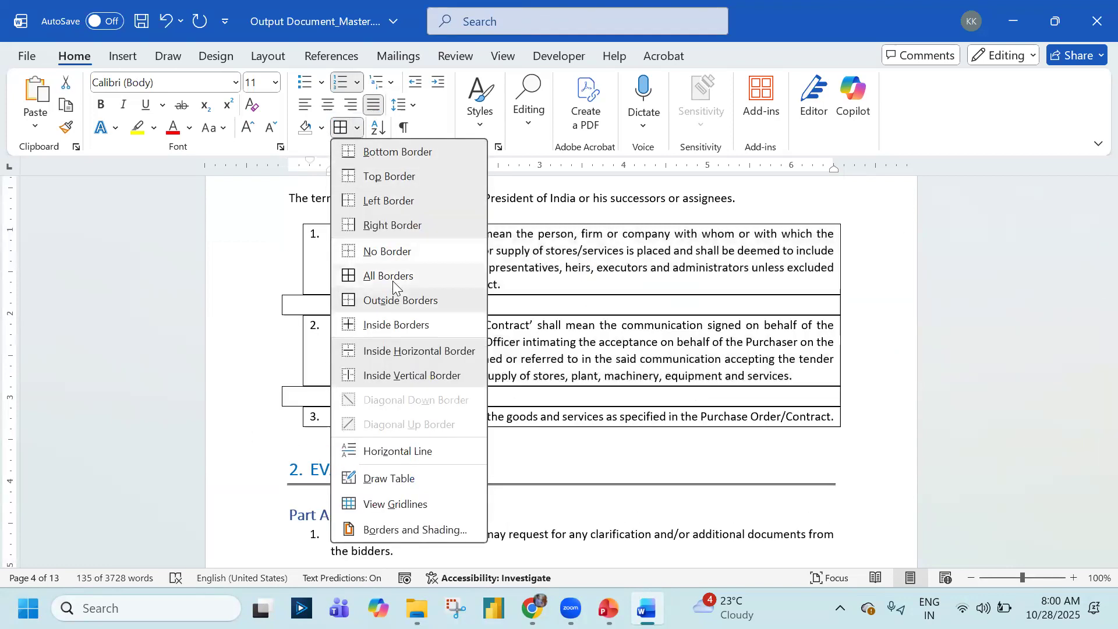
pyautogui.click(391, 300)
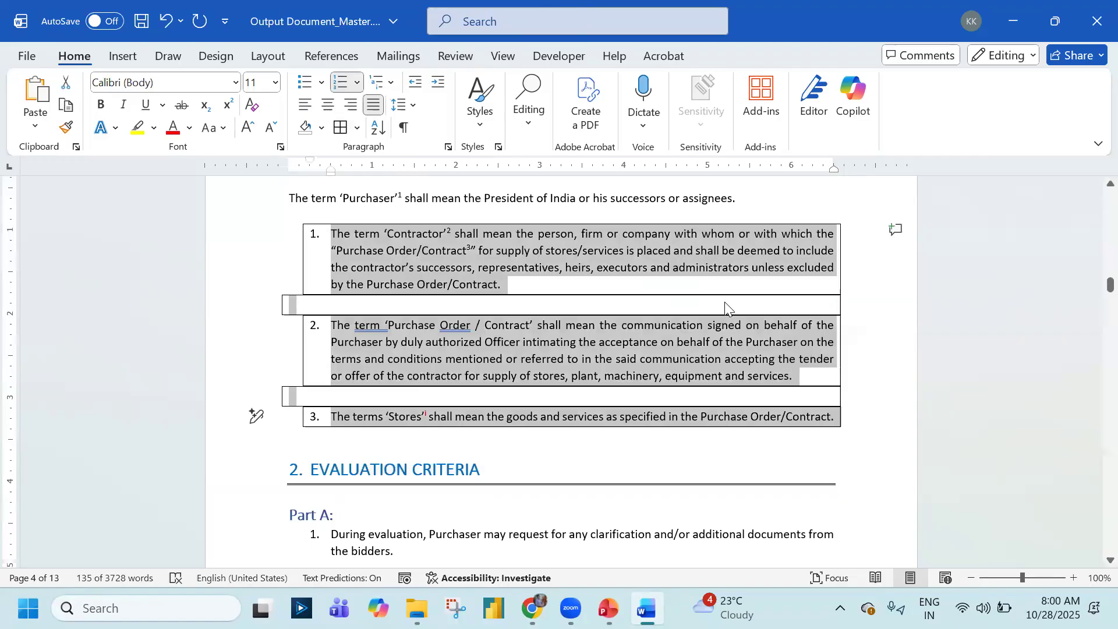
pyautogui.hotkey('ctrl', 'z')
# Reselect the three numbered DEFINITIONS paragraphs and apply All Borders using the ribbon's access keys
pyautogui.click(354, 237)
pyautogui.moveTo(329, 225); pyautogui.dragTo(838, 399)
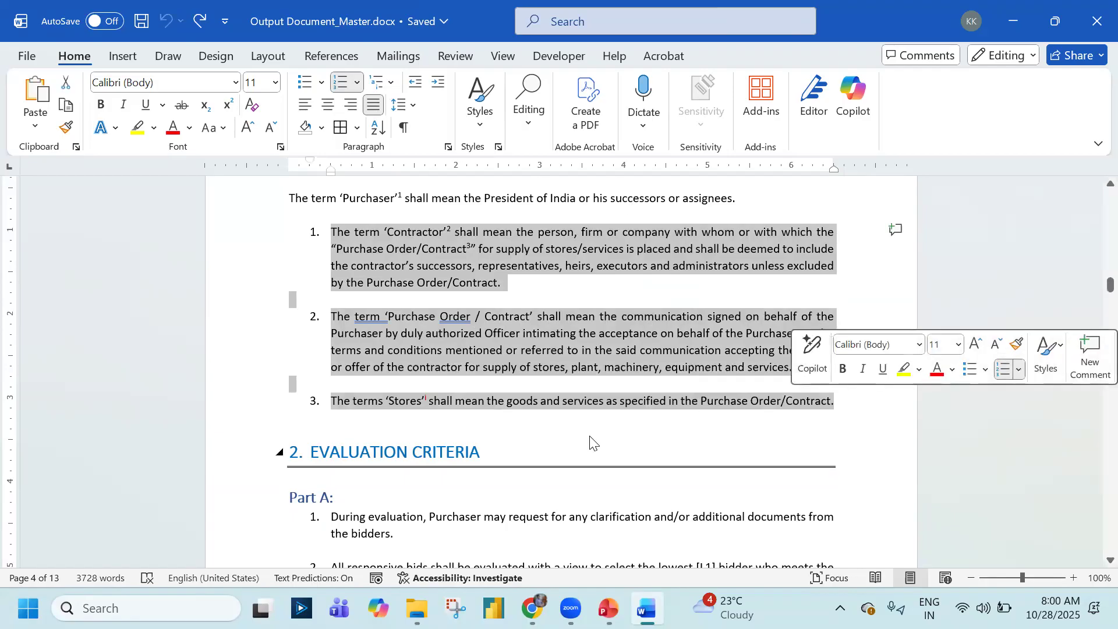
pyautogui.press('alt')
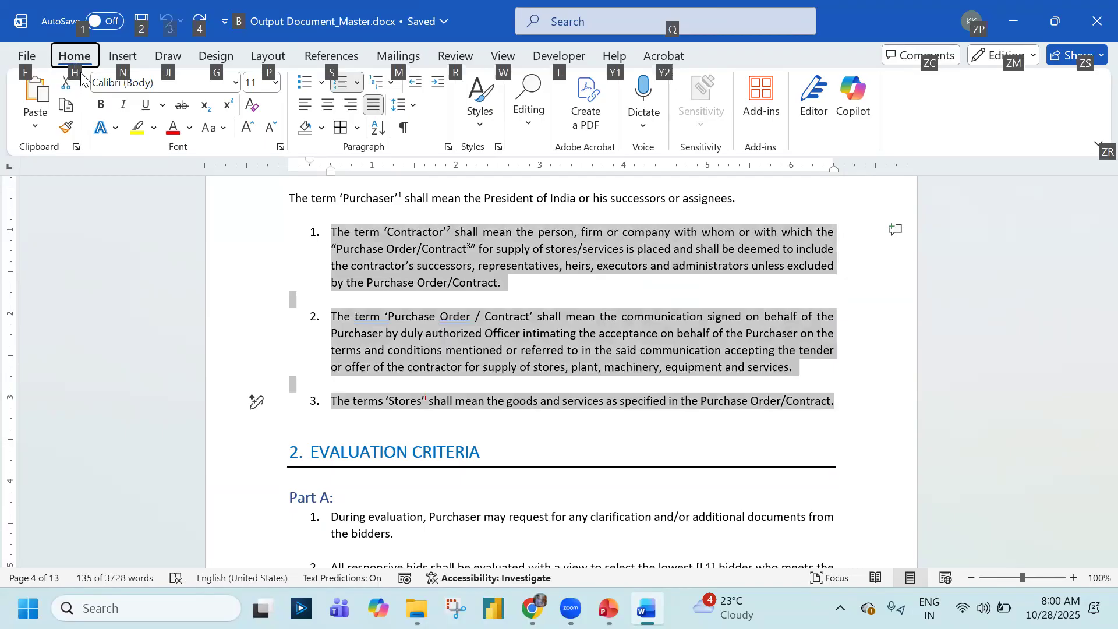
pyautogui.press('h')
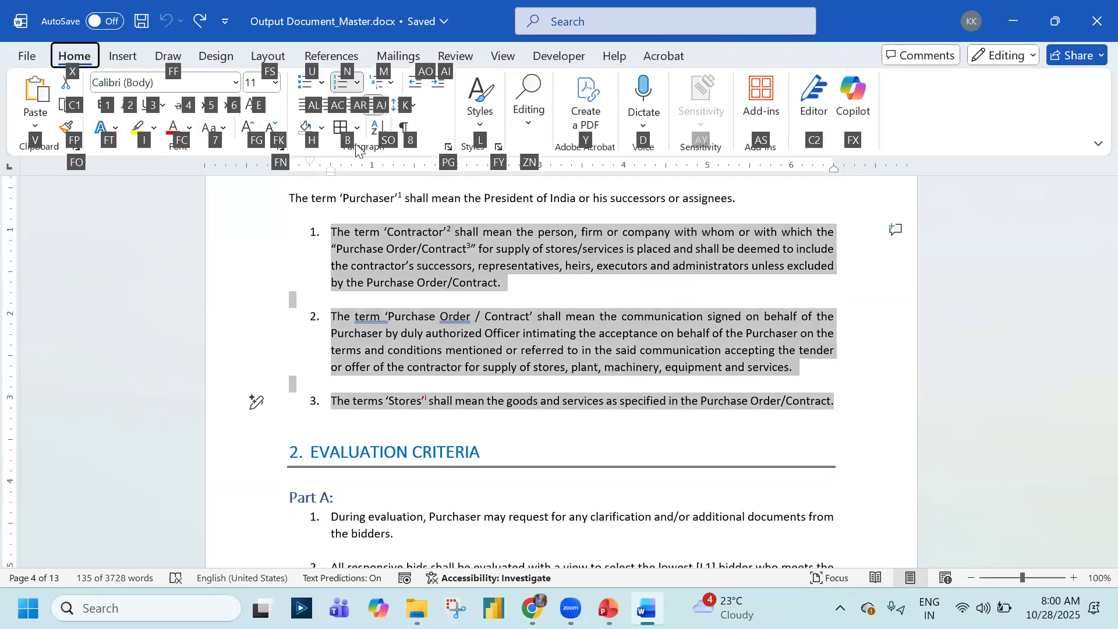
pyautogui.press('b')
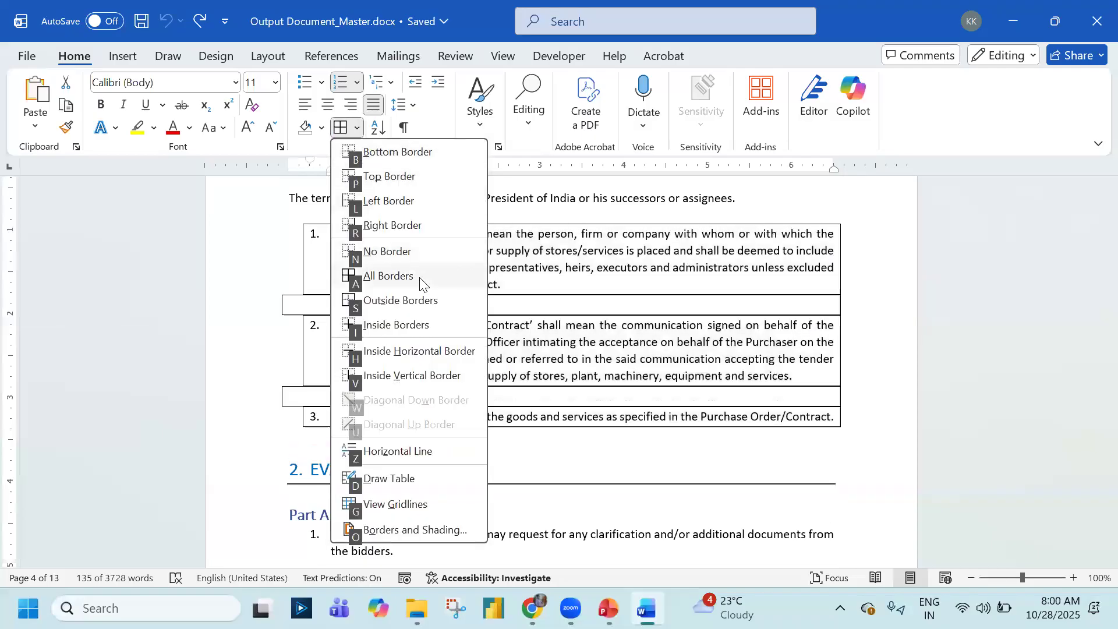
pyautogui.press('a')
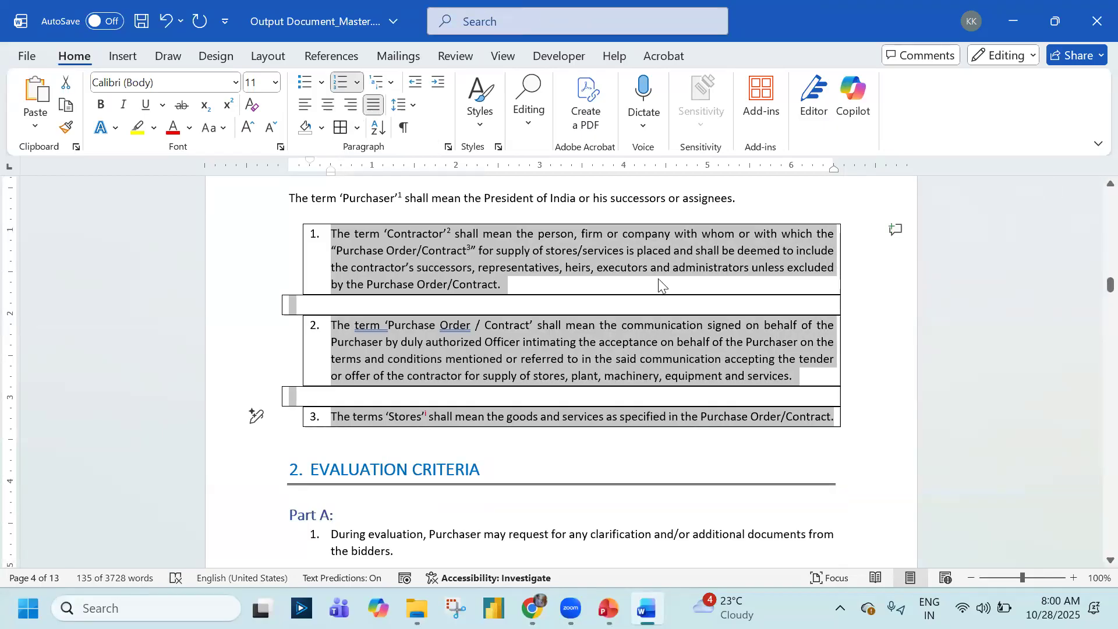
# Repeat the All Borders formatting on the two numbered paragraphs under Part A of section 2, EVALUATION CRITERIA
pyautogui.scroll(-3, 451, 367)
pyautogui.scroll(-3, 319, 229)
pyautogui.moveTo(327, 201); pyautogui.dragTo(649, 354)
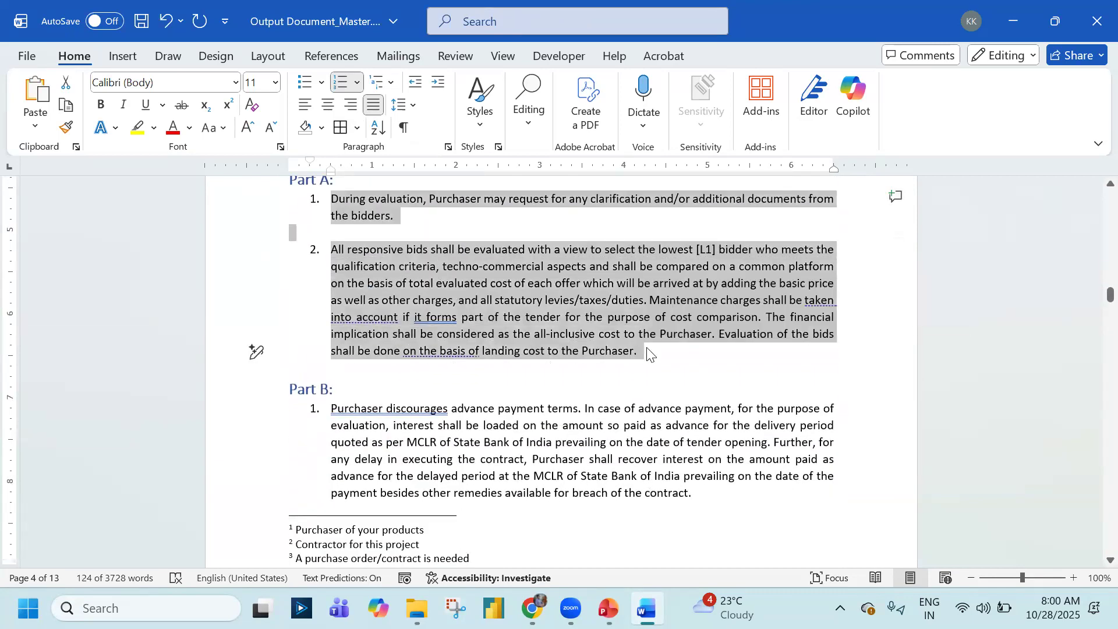
pyautogui.press('F4')
# Select the five numbered Part C paragraphs above section 3 and repeat the All Borders formatting on them
pyautogui.scroll(-4, 646, 356)
pyautogui.scroll(3, 647, 355)
pyautogui.scroll(1, 646, 355)
pyautogui.scroll(-10, 646, 355)
pyautogui.scroll(-5, 648, 355)
pyautogui.moveTo(507, 421); pyautogui.dragTo(598, 490)
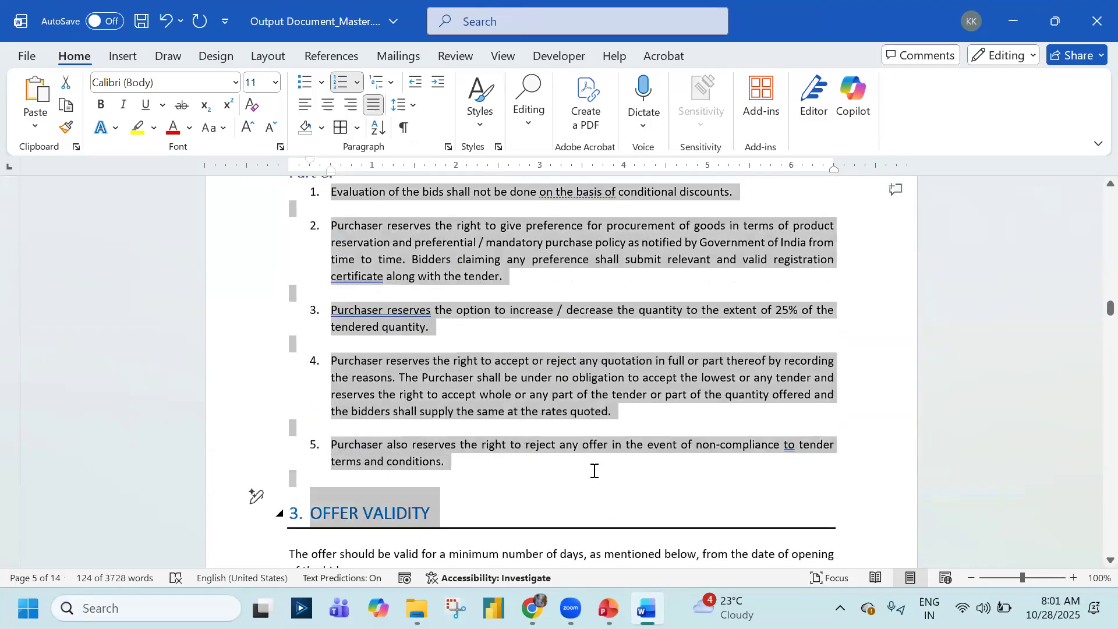
# Add the Borders command to the Quick Access Toolbar and undo the borders on the Part C paragraphs
pyautogui.click(353, 132)
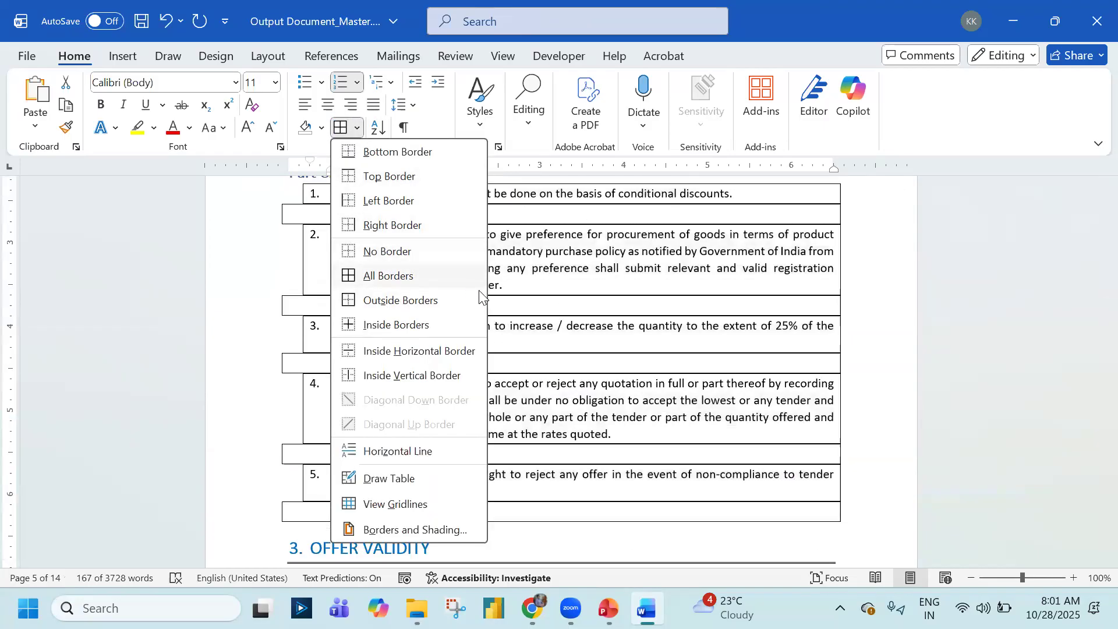
pyautogui.rightClick(402, 282)
pyautogui.click(380, 272)
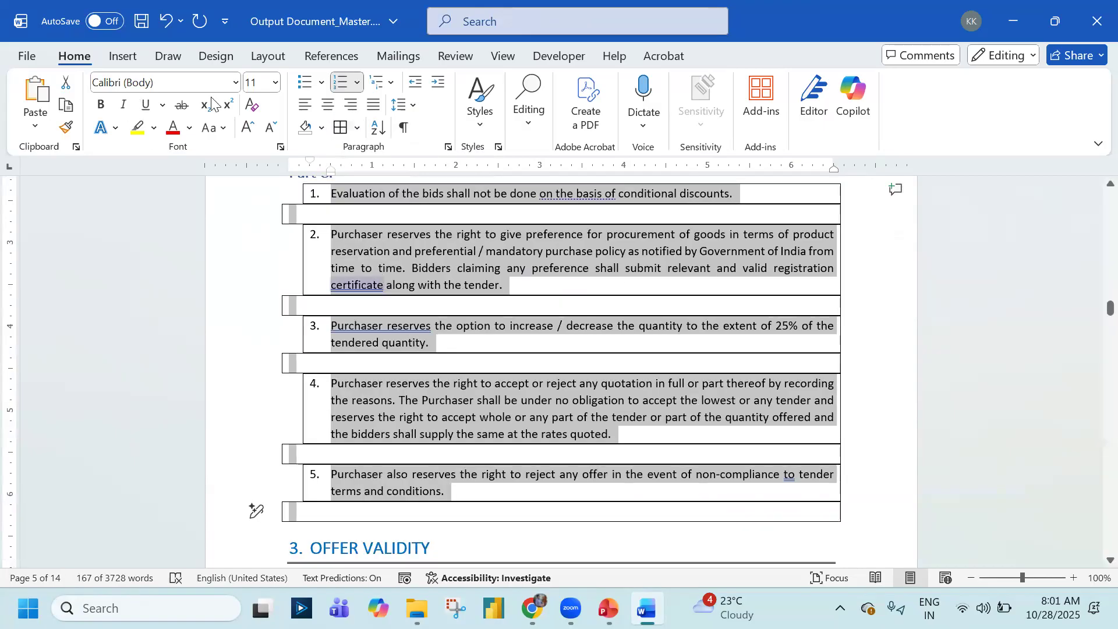
pyautogui.hotkey('ctrl', 'z')
pyautogui.click(357, 128)
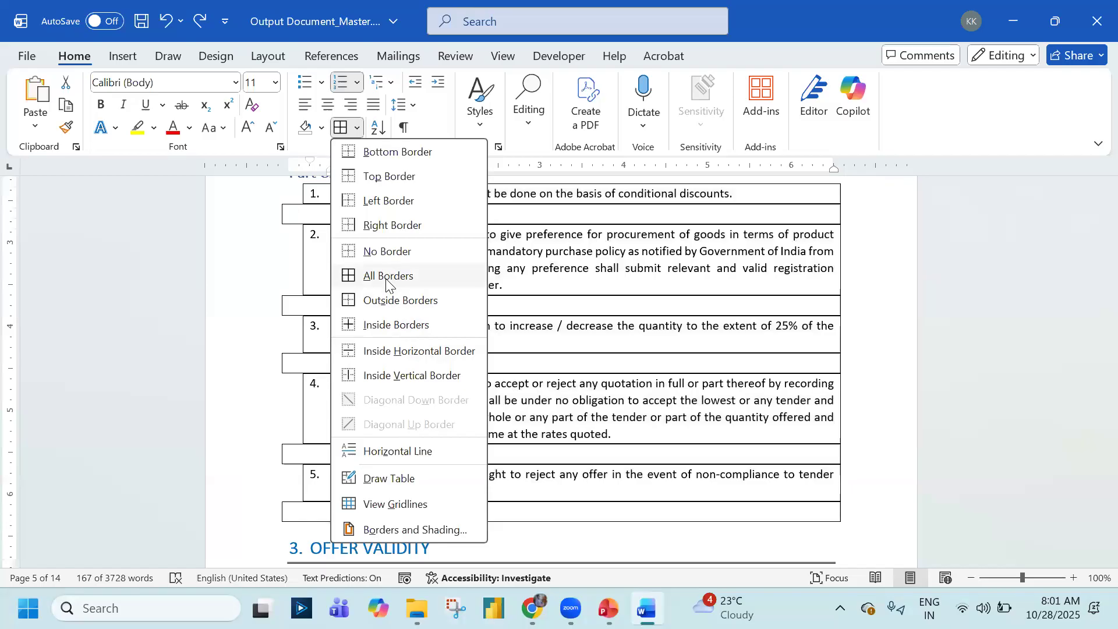
pyautogui.rightClick(431, 298)
pyautogui.click(466, 289)
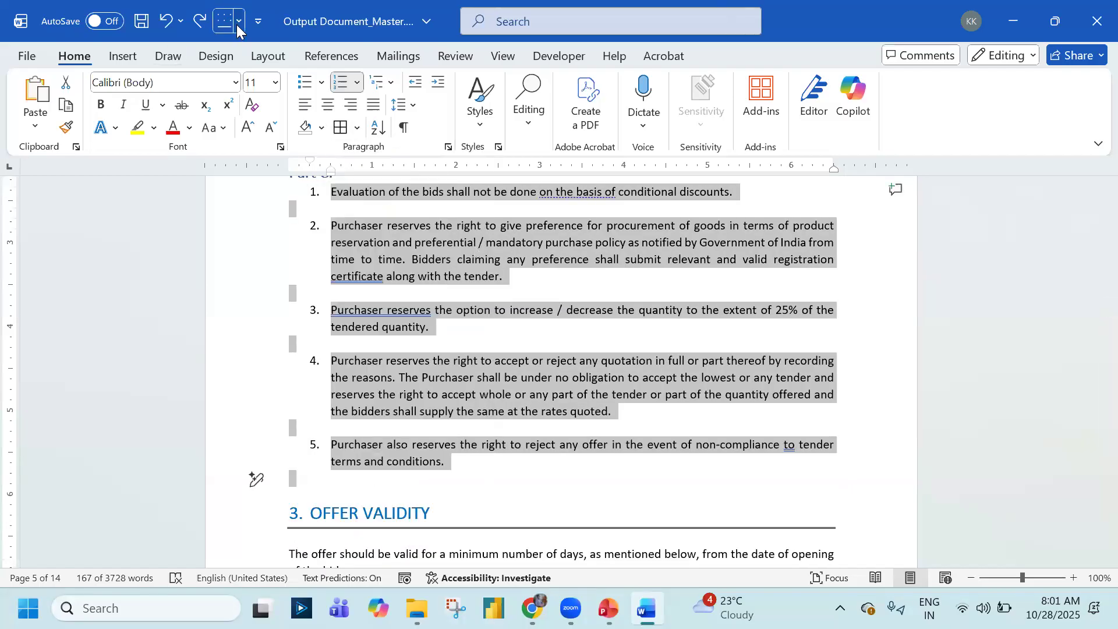
# Apply All Borders to the selected Part C paragraphs using the Borders command on the Quick Access Toolbar
pyautogui.press('alt')
pyautogui.press('5')
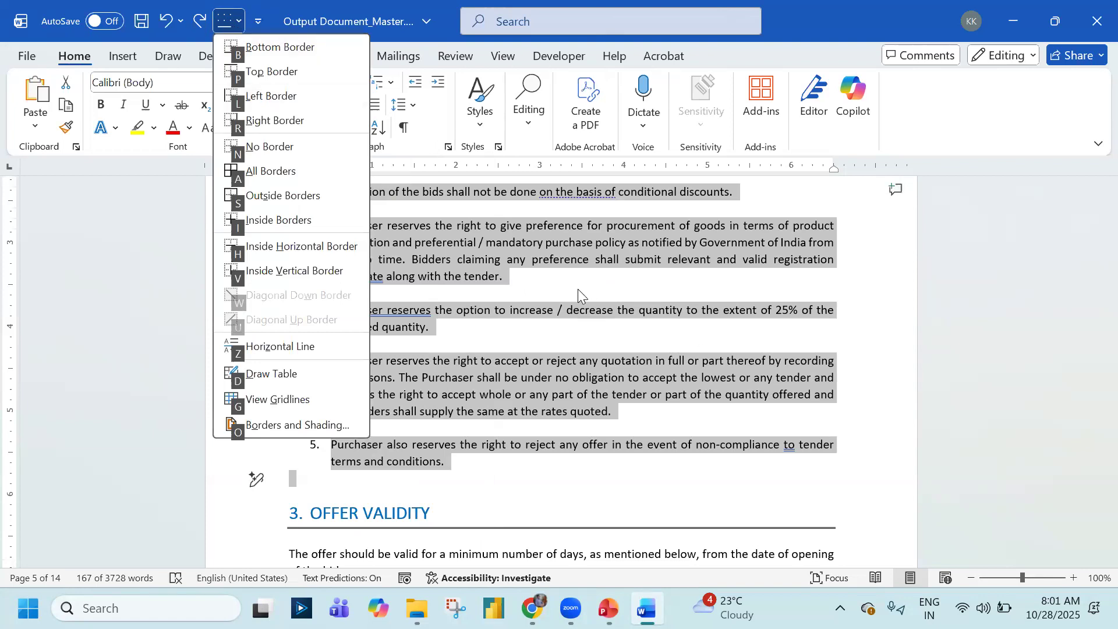
pyautogui.click(578, 288)
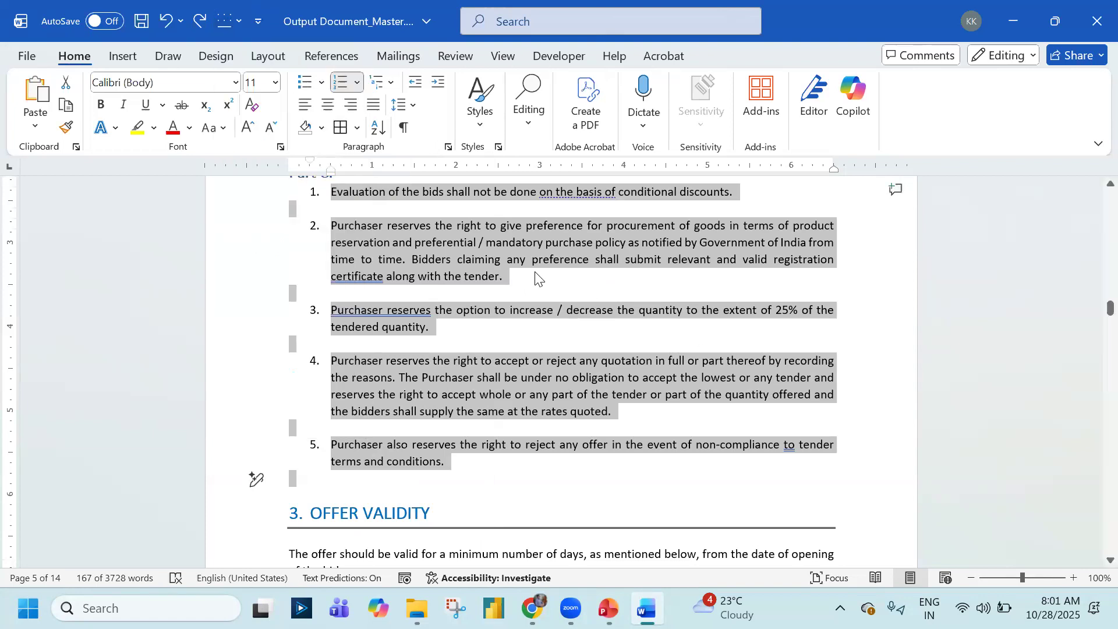
pyautogui.press('alt')
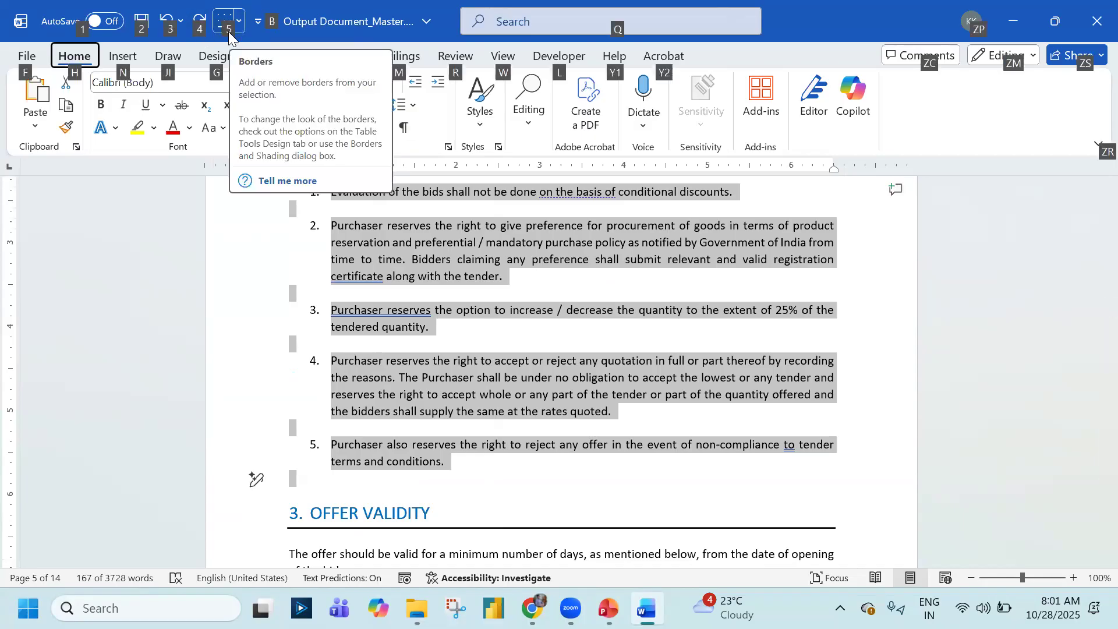
pyautogui.press('5')
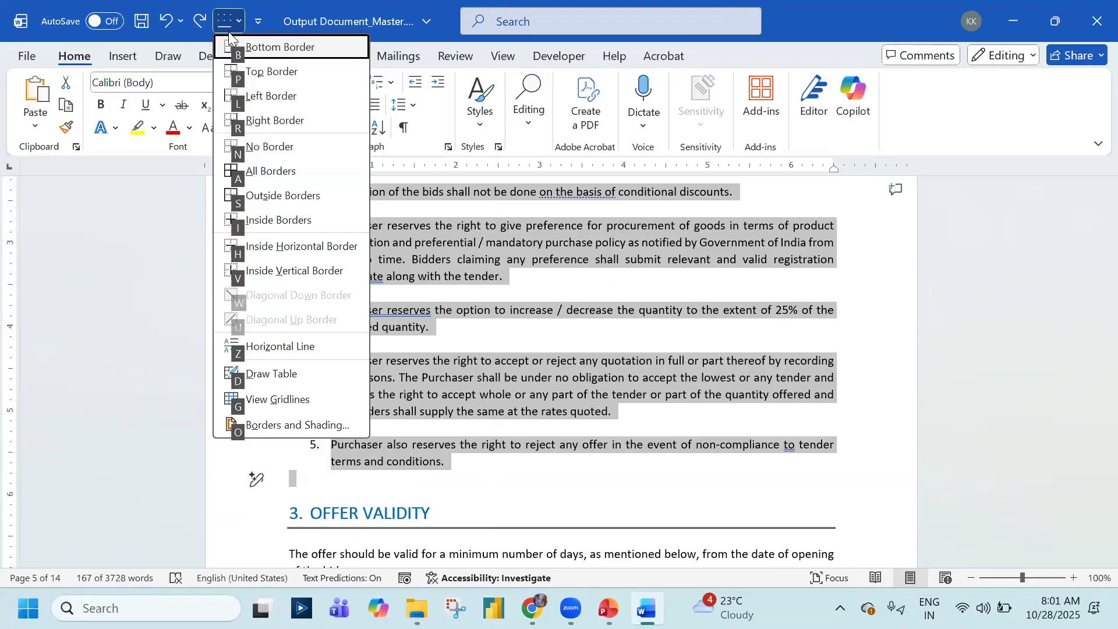
pyautogui.click(224, 198)
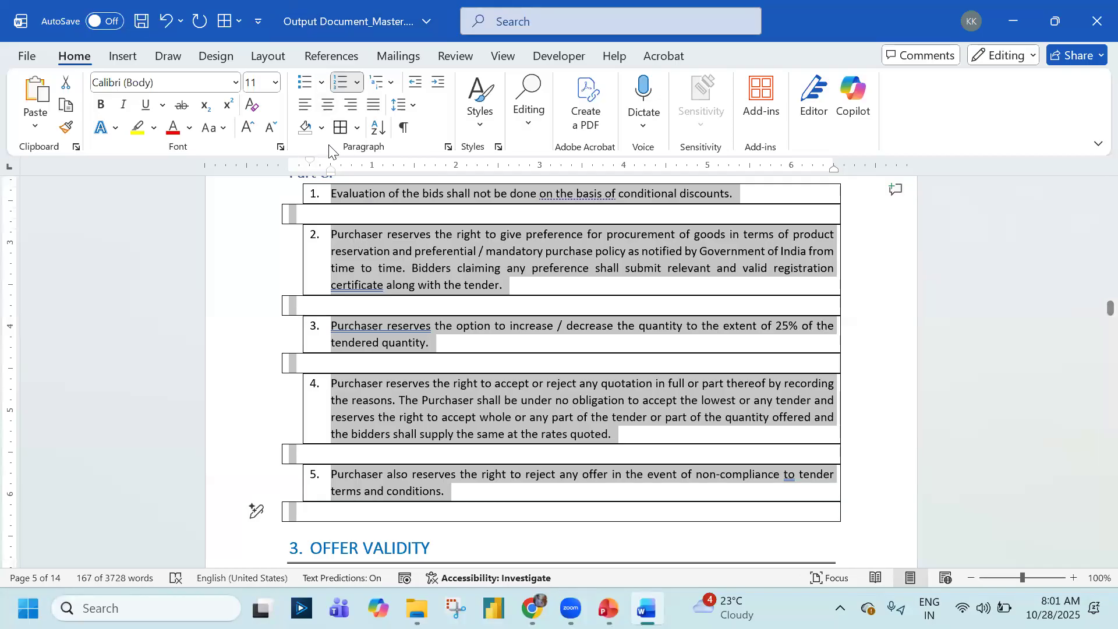
pyautogui.rightClick(420, 83)
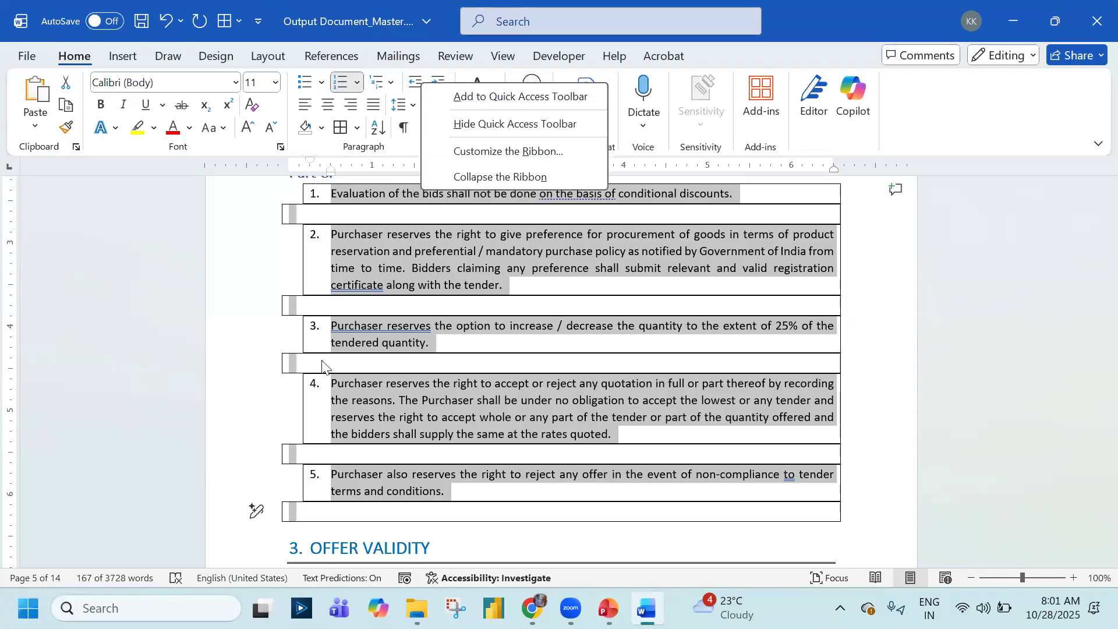
# Select the three bulleted tender items under OFFER VALIDITY and increase their indent by three levels
pyautogui.scroll(-6, 322, 361)
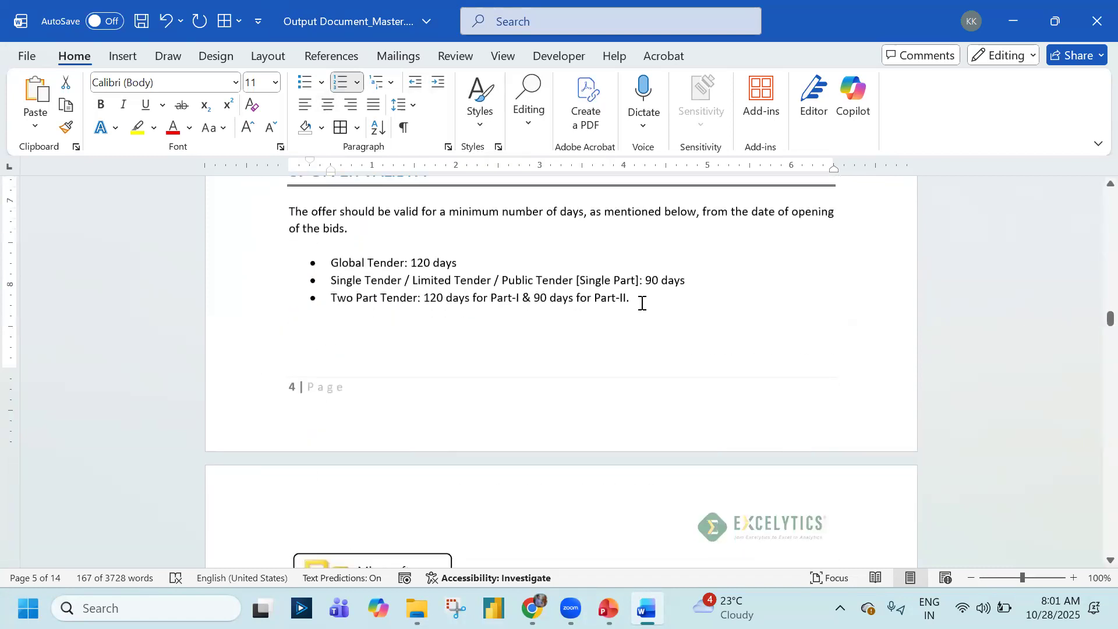
pyautogui.moveTo(300, 278); pyautogui.dragTo(311, 264)
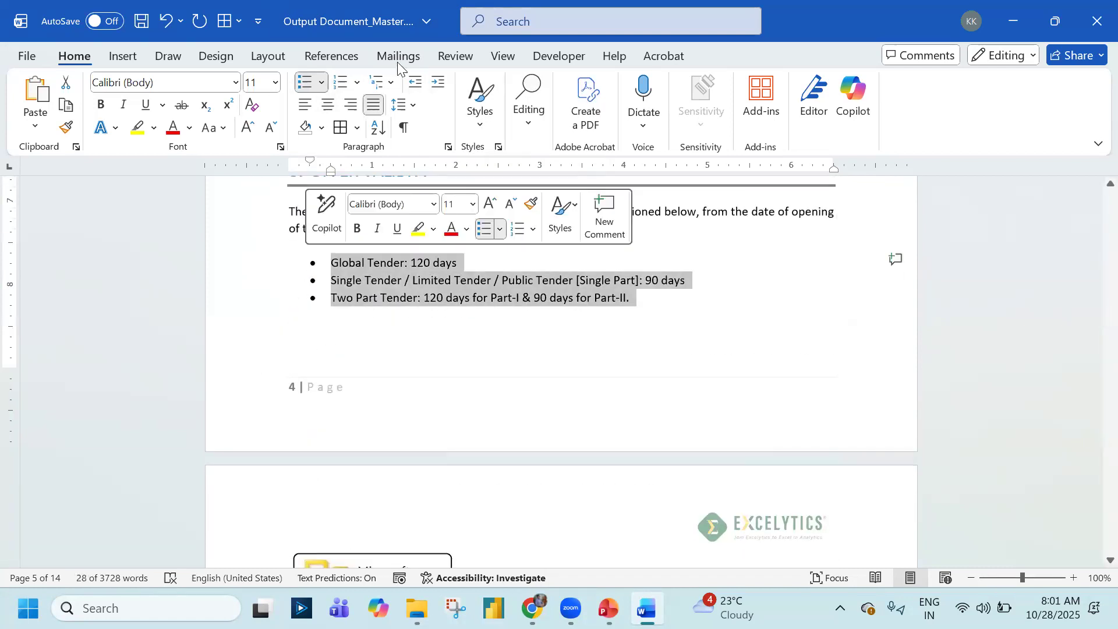
pyautogui.click(440, 83)
pyautogui.click(439, 83)
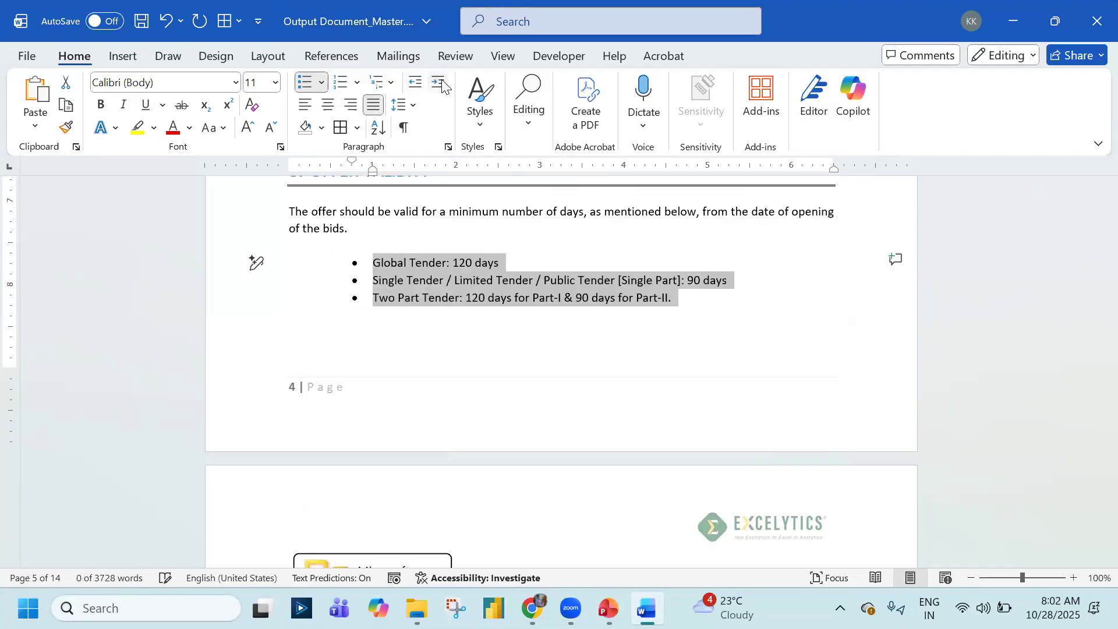
pyautogui.click(440, 84)
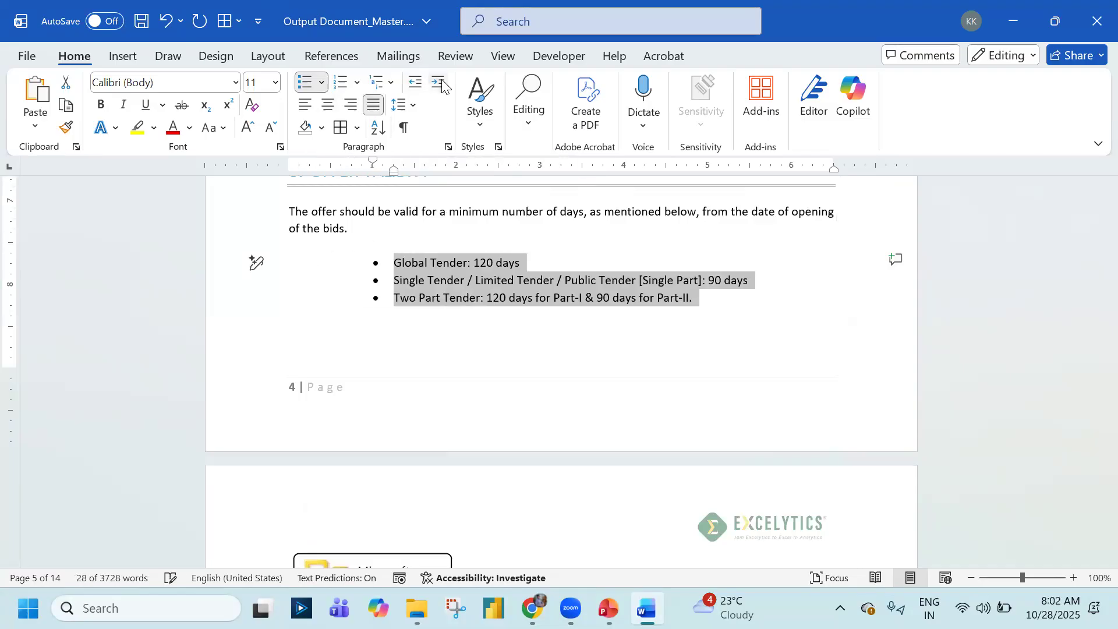
# Decrease the indent of the OFFER VALIDITY bullets by four levels and increase it again by one
pyautogui.click(412, 86)
pyautogui.click(412, 86)
pyautogui.click(412, 85)
pyautogui.click(411, 86)
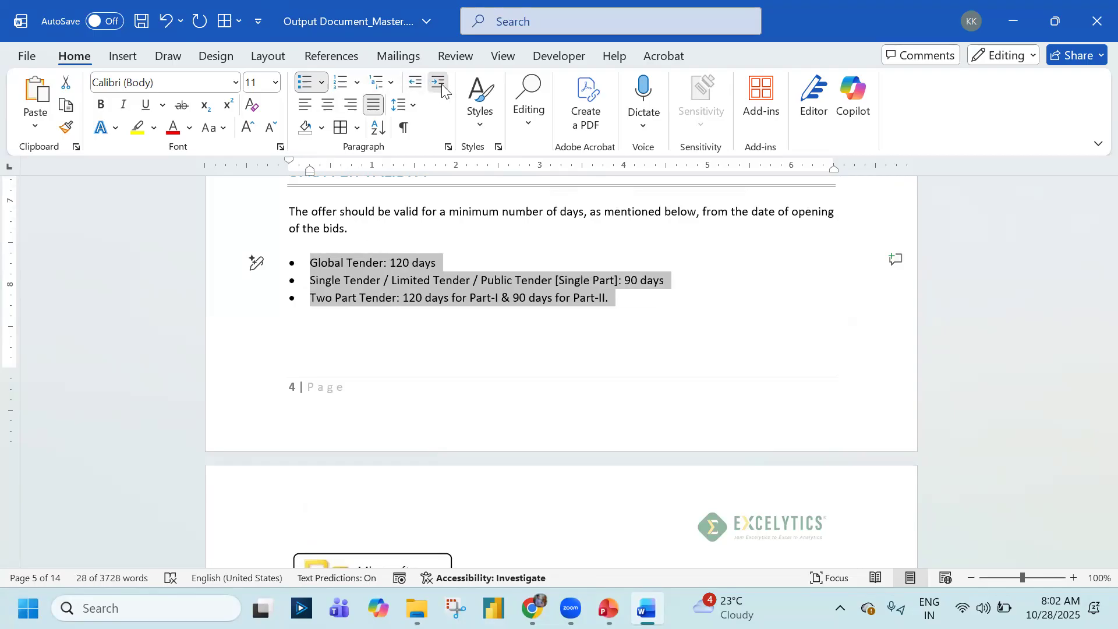
pyautogui.click(440, 85)
# Increase the indent of the three OFFER VALIDITY bullets by one level using the ribbon's access keys
pyautogui.press('alt')
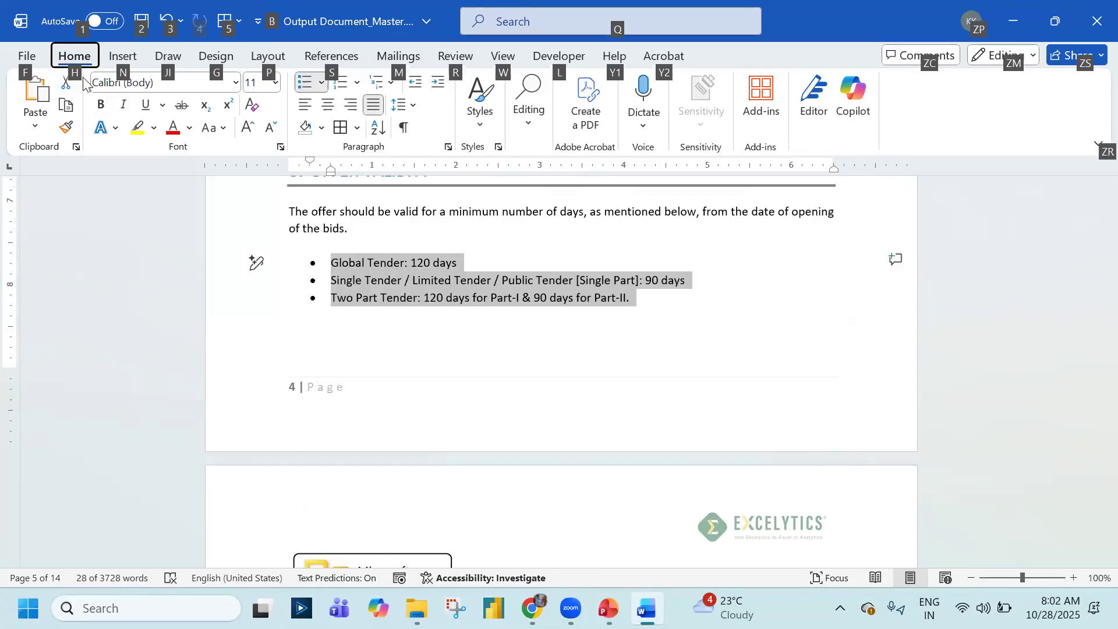
pyautogui.press('h')
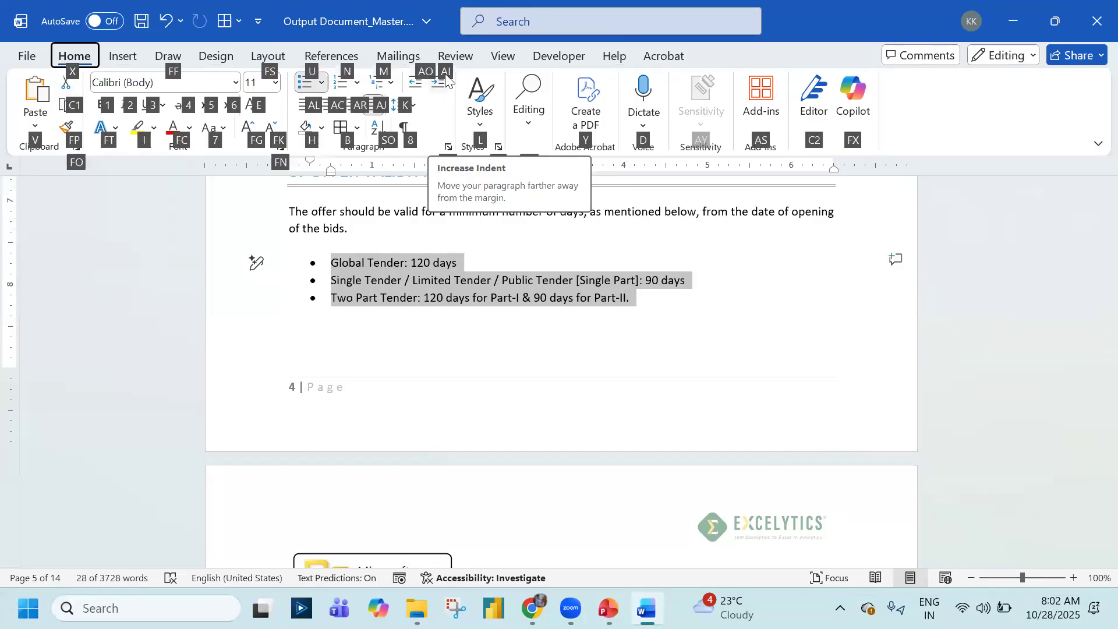
pyautogui.press('a')
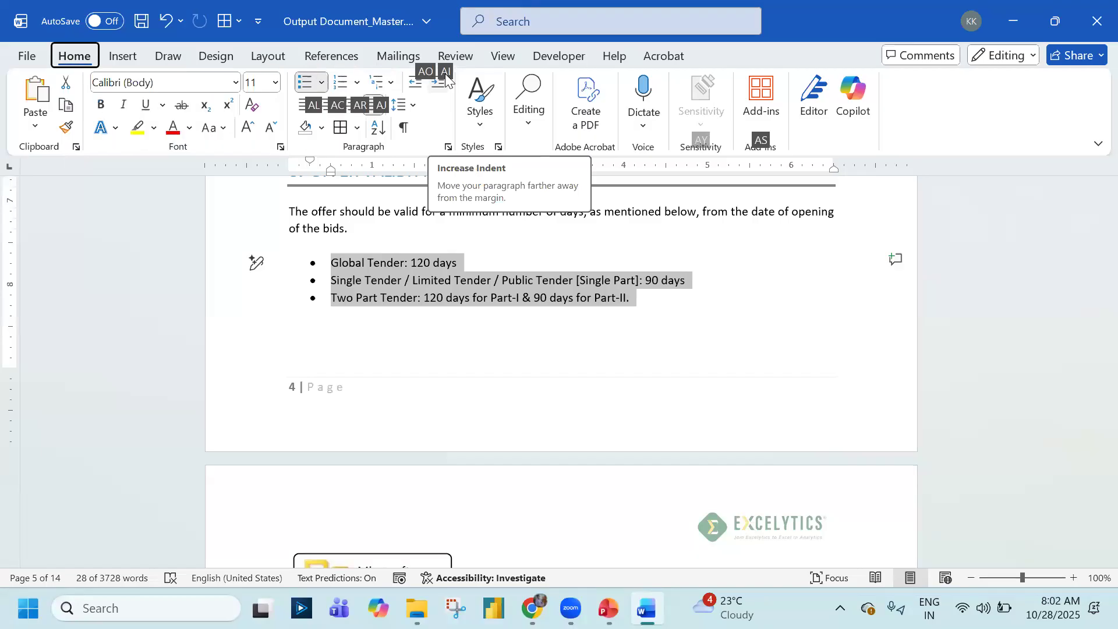
pyautogui.press('i')
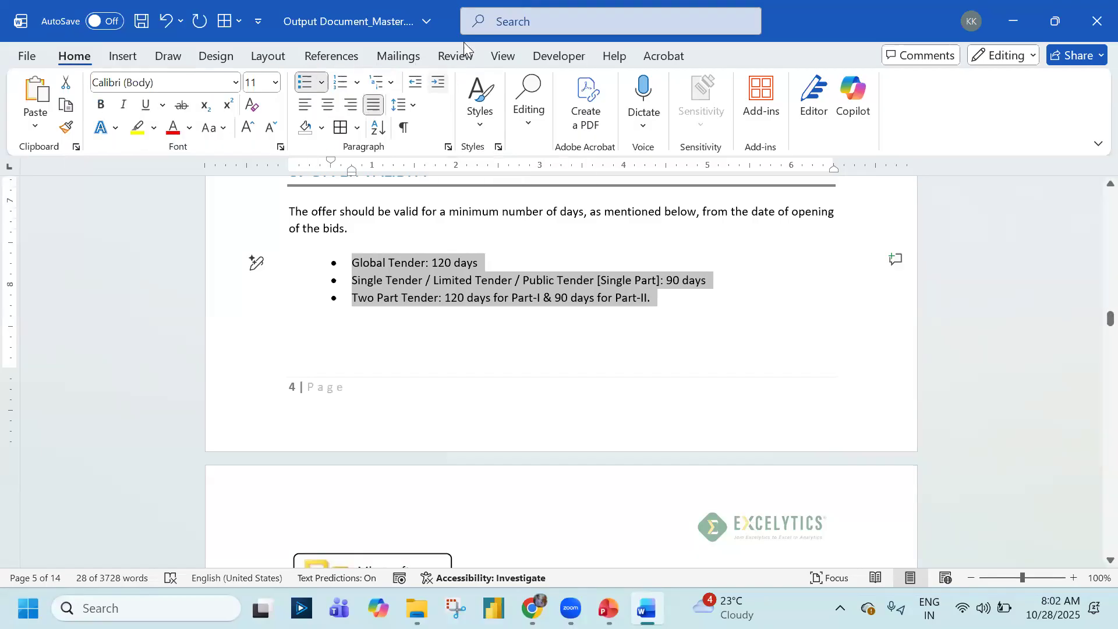
# Add Increase Indent to the Quick Access Toolbar and use it to indent the OFFER VALIDITY bullets one more level
pyautogui.rightClick(438, 83)
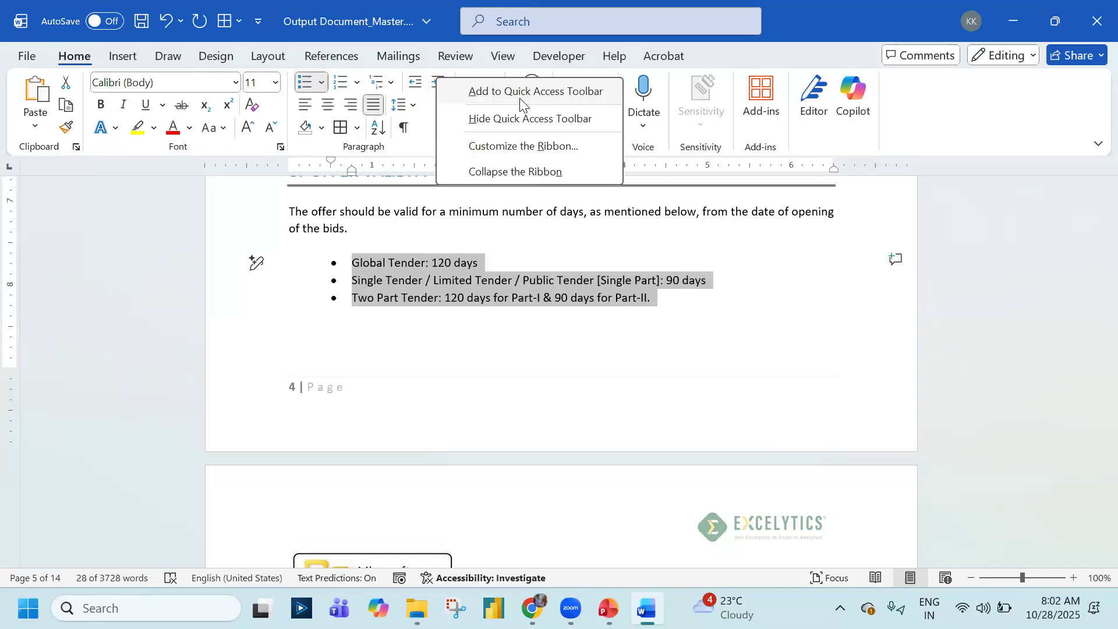
pyautogui.click(520, 99)
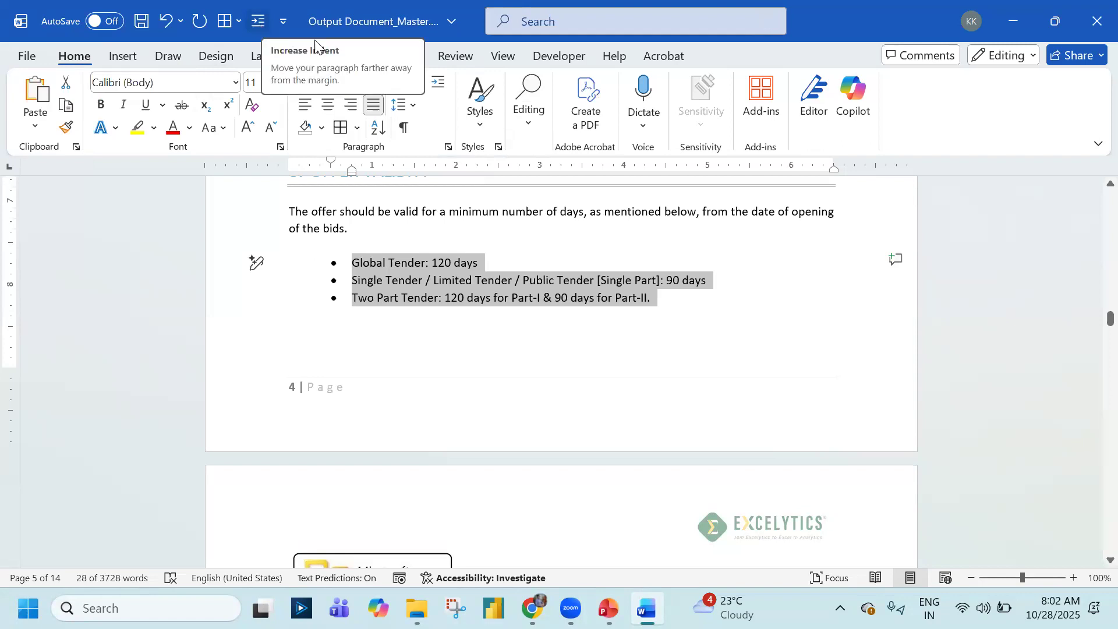
pyautogui.press('alt')
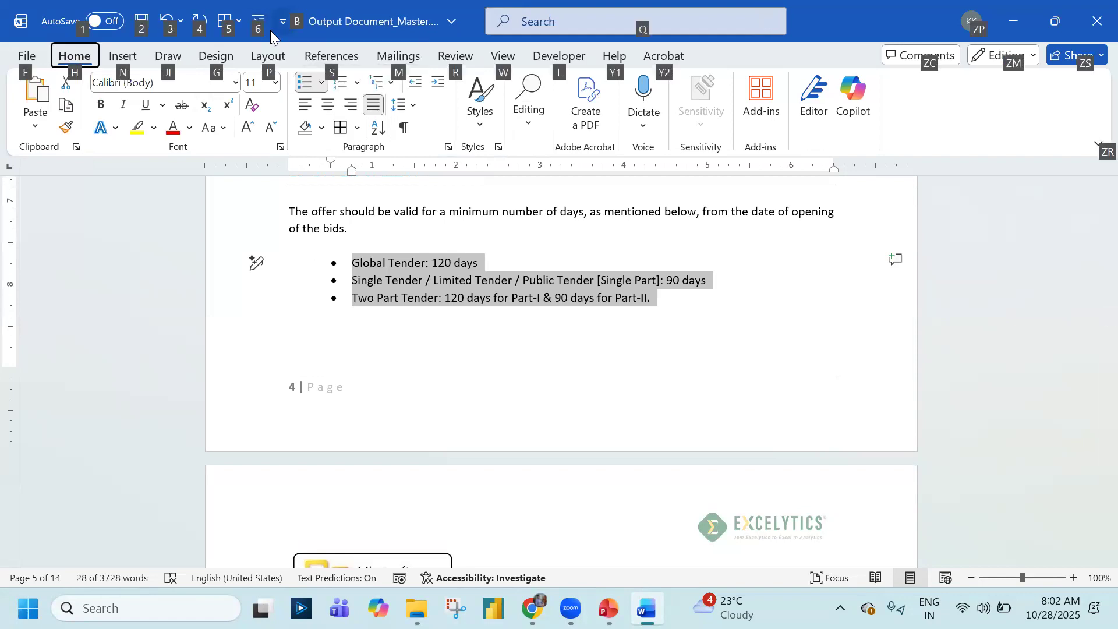
pyautogui.press('6')
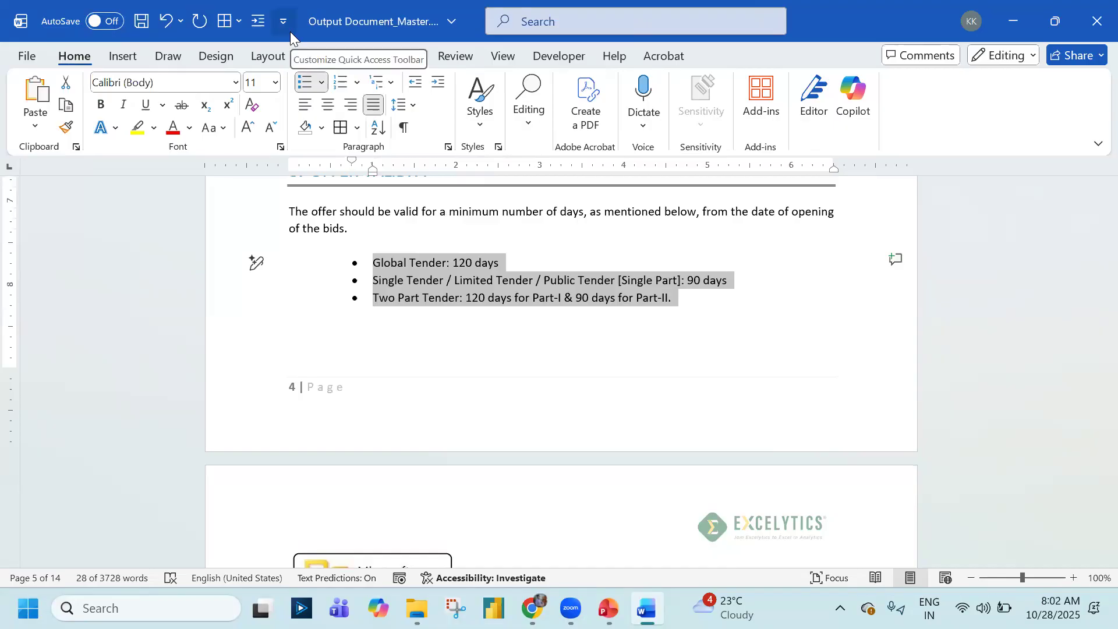
# Apply All Borders to the three paragraphs below Figure 5.1 in section 4 and increase their indent by one level
pyautogui.scroll(-8, 518, 324)
pyautogui.scroll(-2, 333, 427)
pyautogui.moveTo(289, 375); pyautogui.dragTo(652, 522)
pyautogui.press('alt')
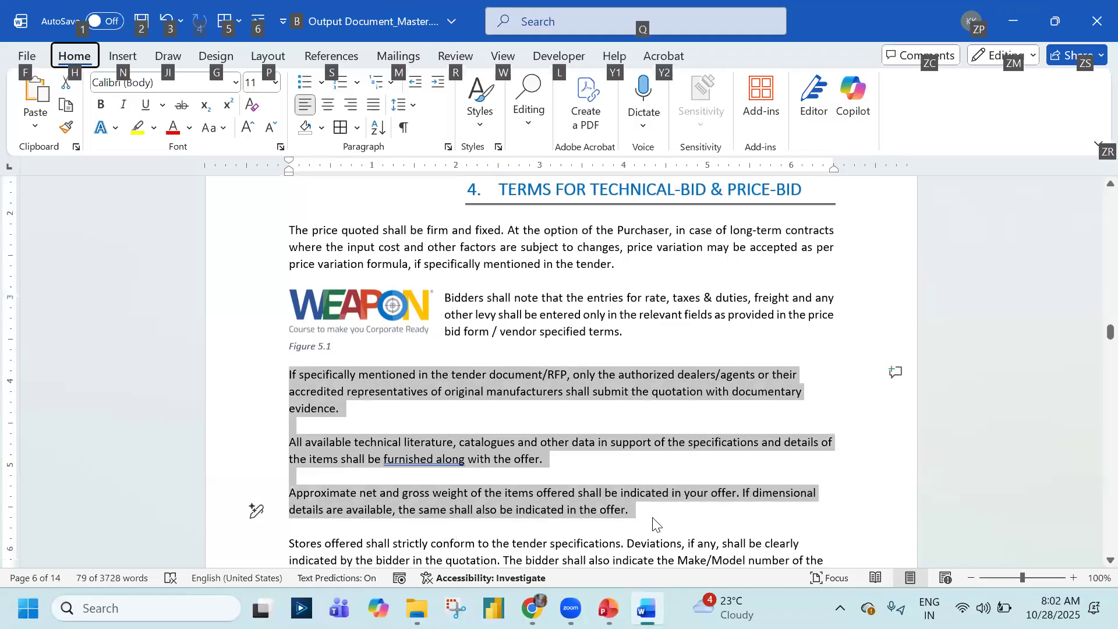
pyautogui.press('5')
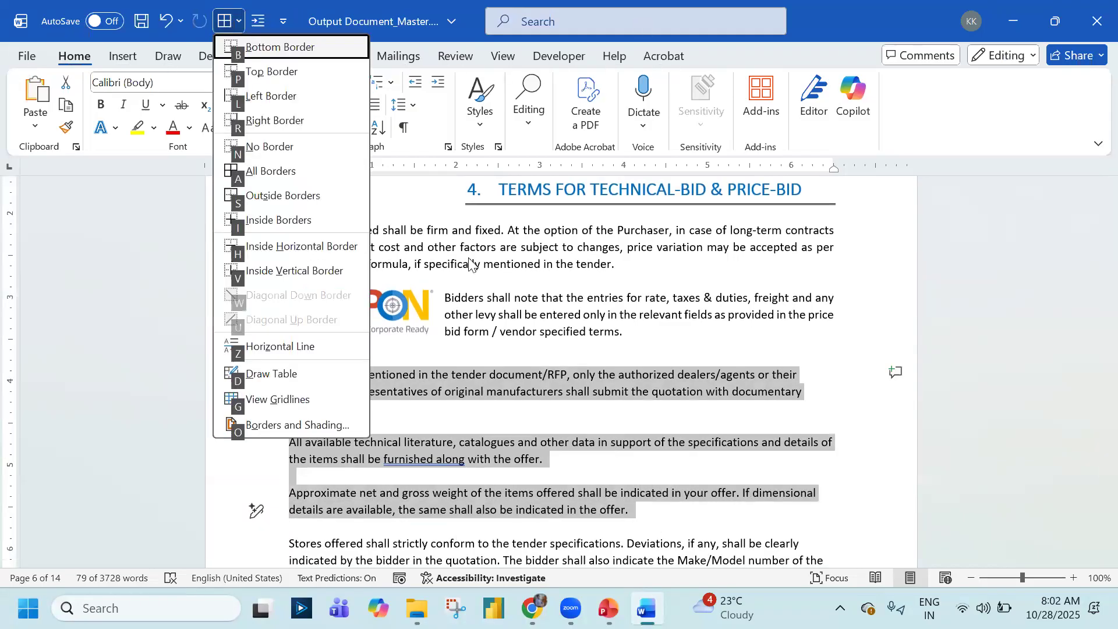
pyautogui.press('a')
pyautogui.scroll(-3, 454, 362)
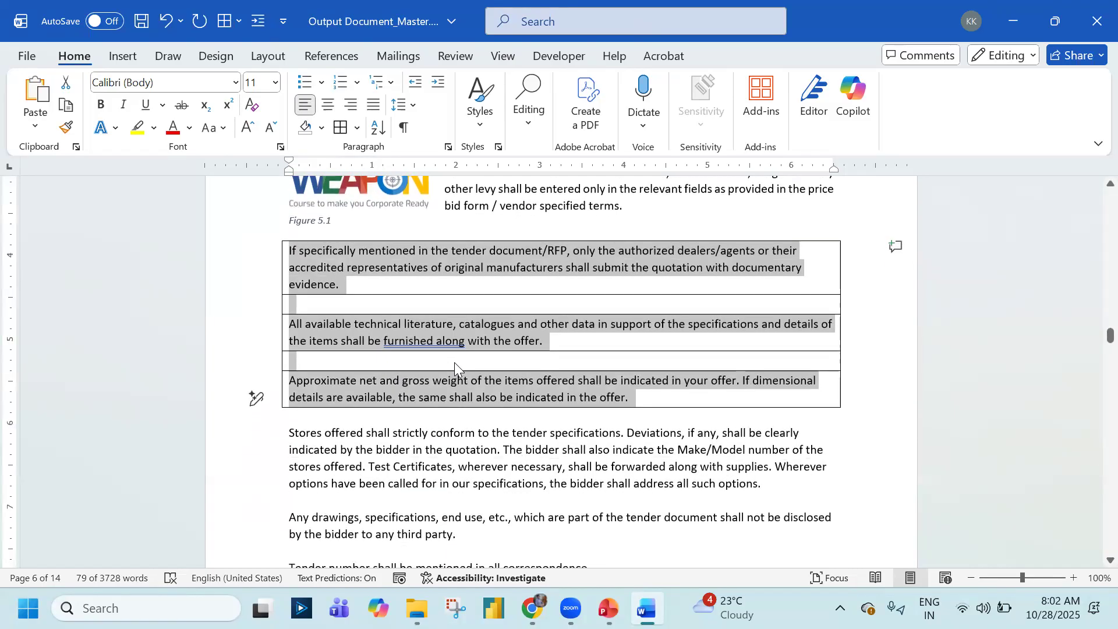
pyautogui.hotkey('ctrl', 'm')
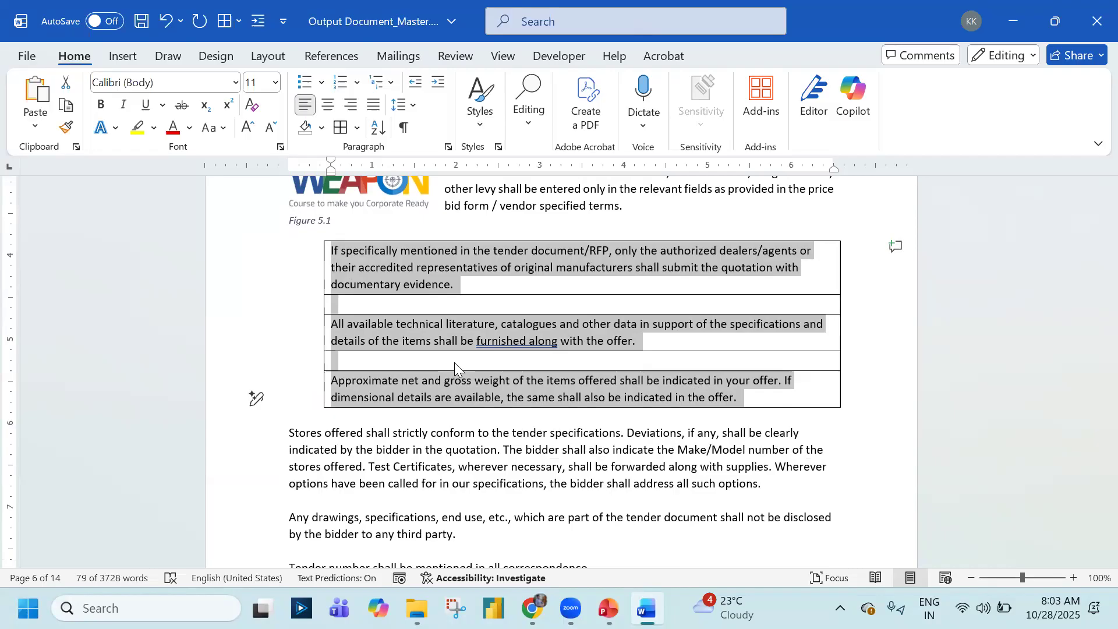
# Remove the Increase Indent and Borders commands from the Quick Access Toolbar
pyautogui.rightClick(270, 25)
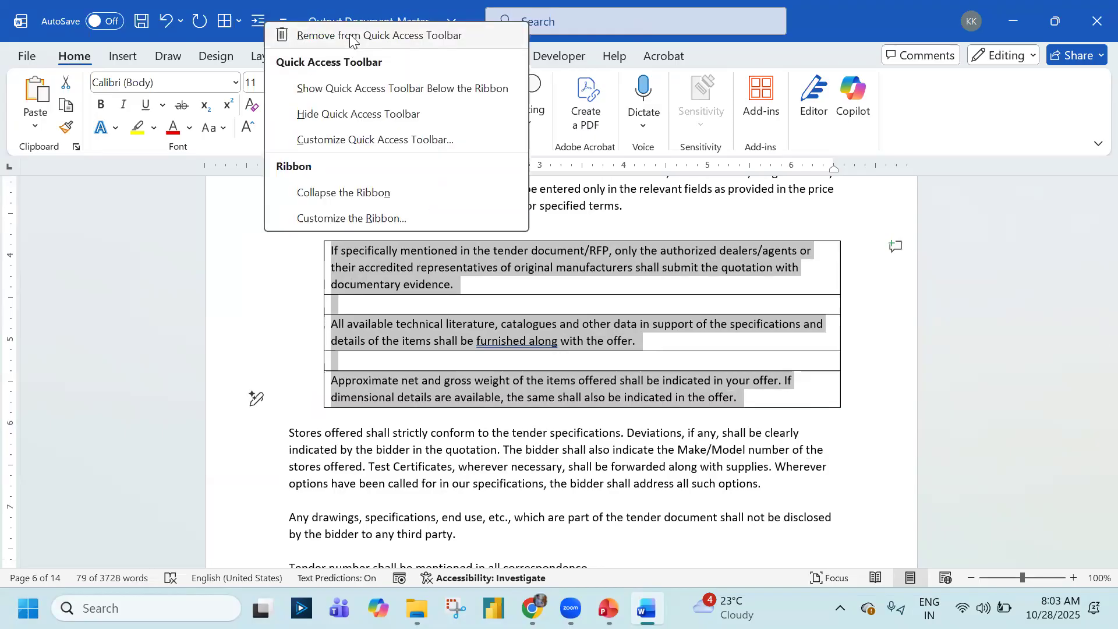
pyautogui.click(349, 36)
pyautogui.rightClick(225, 24)
pyautogui.click(259, 36)
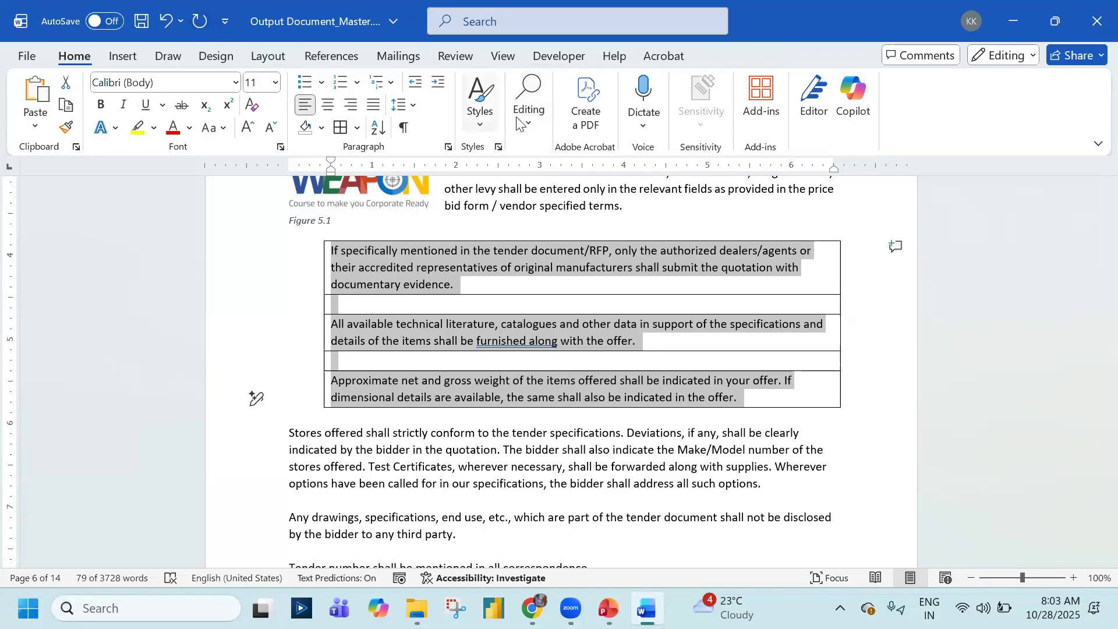
pyautogui.click(481, 116)
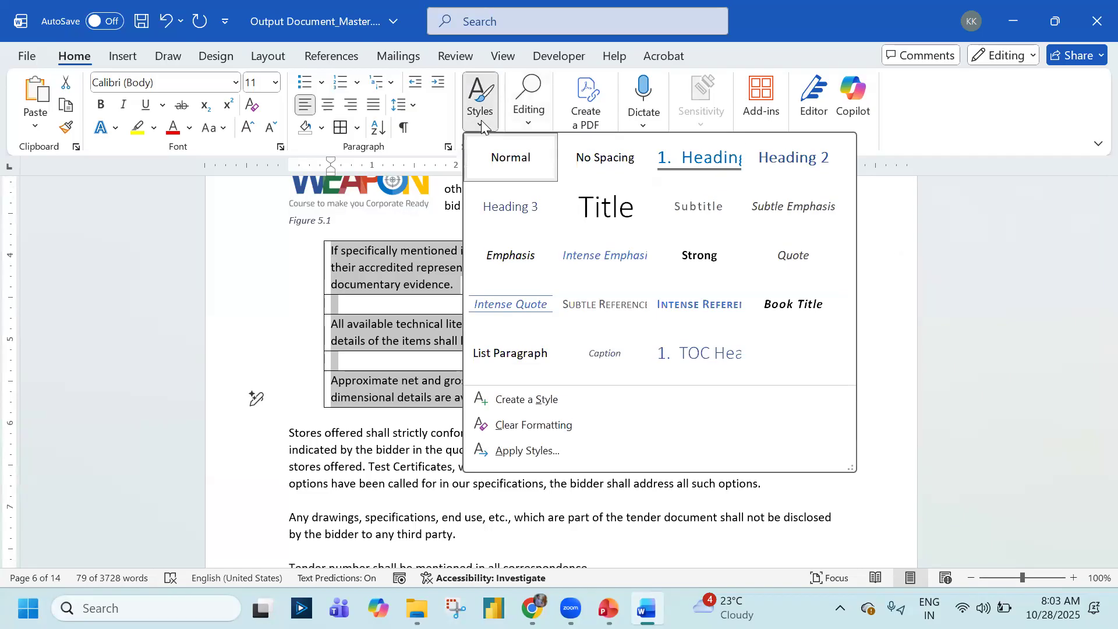
pyautogui.click(42, 242)
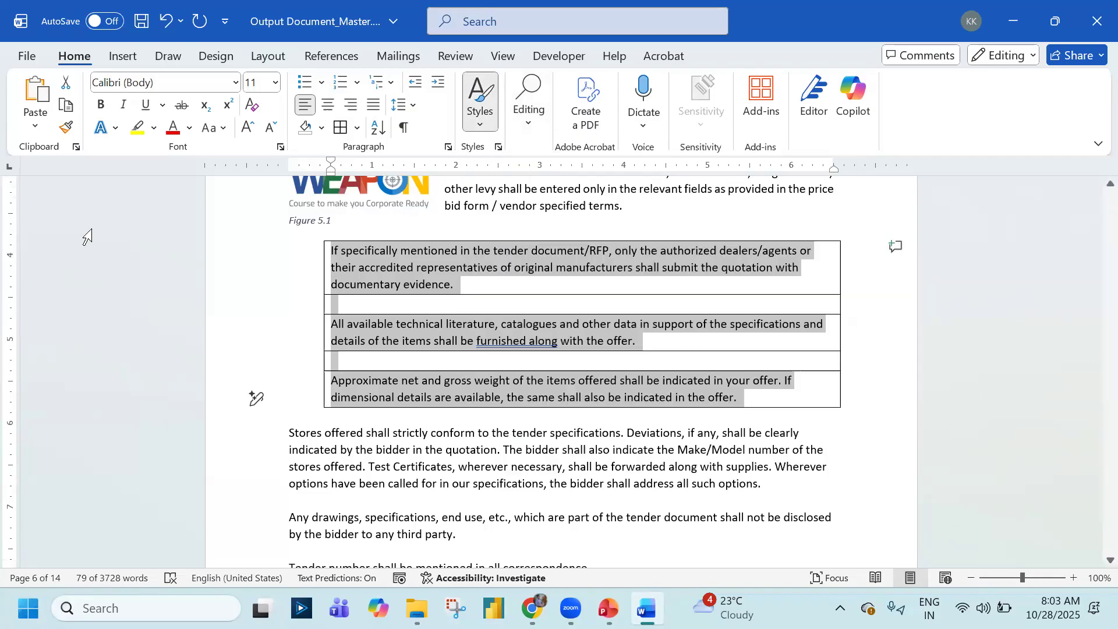
# Add the Format Painter command to the Quick Access Toolbar
pyautogui.rightClick(68, 133)
pyautogui.click(117, 144)
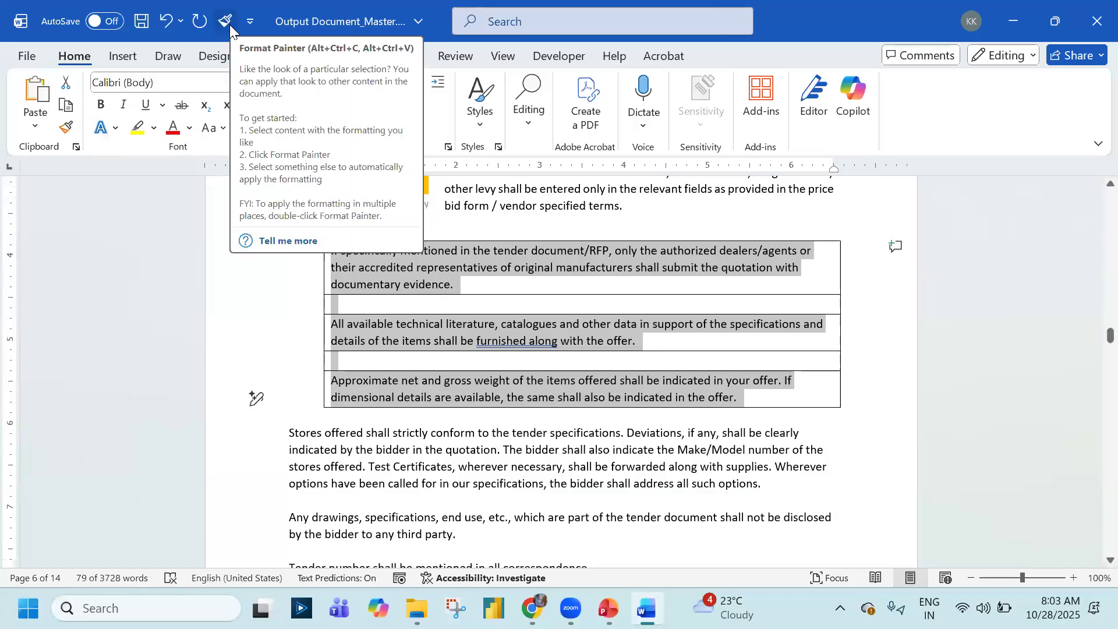
pyautogui.scroll(-3, 465, 232)
pyautogui.scroll(3, 342, 283)
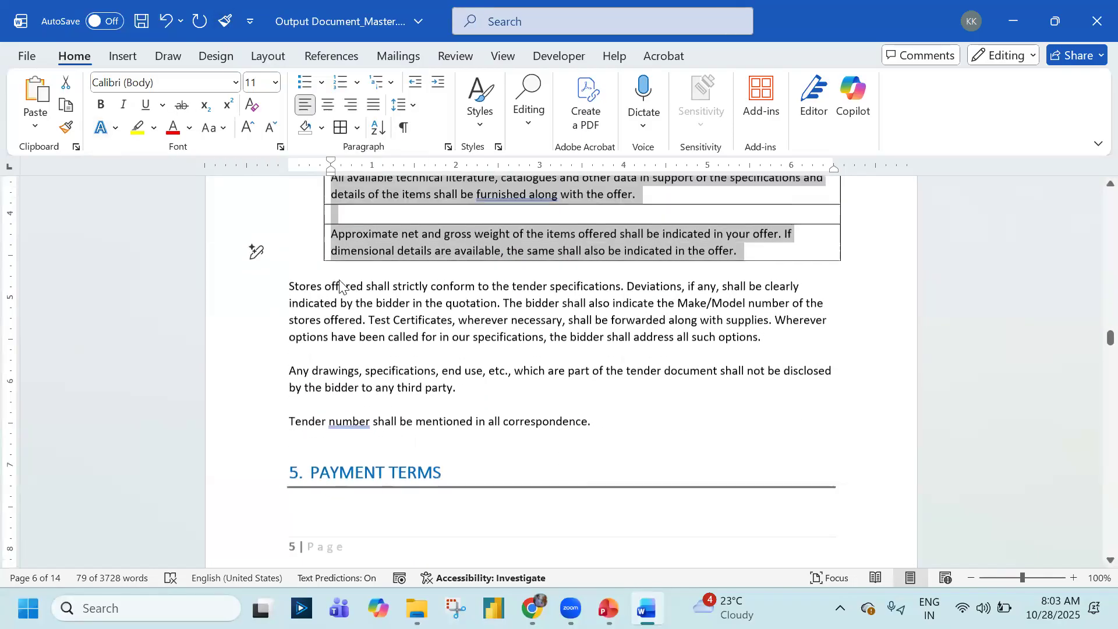
# Copy the bordered, indented paragraph formatting with Format Painter onto the "Stores offered" and "Any drawings" paragraphs in section 4
pyautogui.click(225, 21)
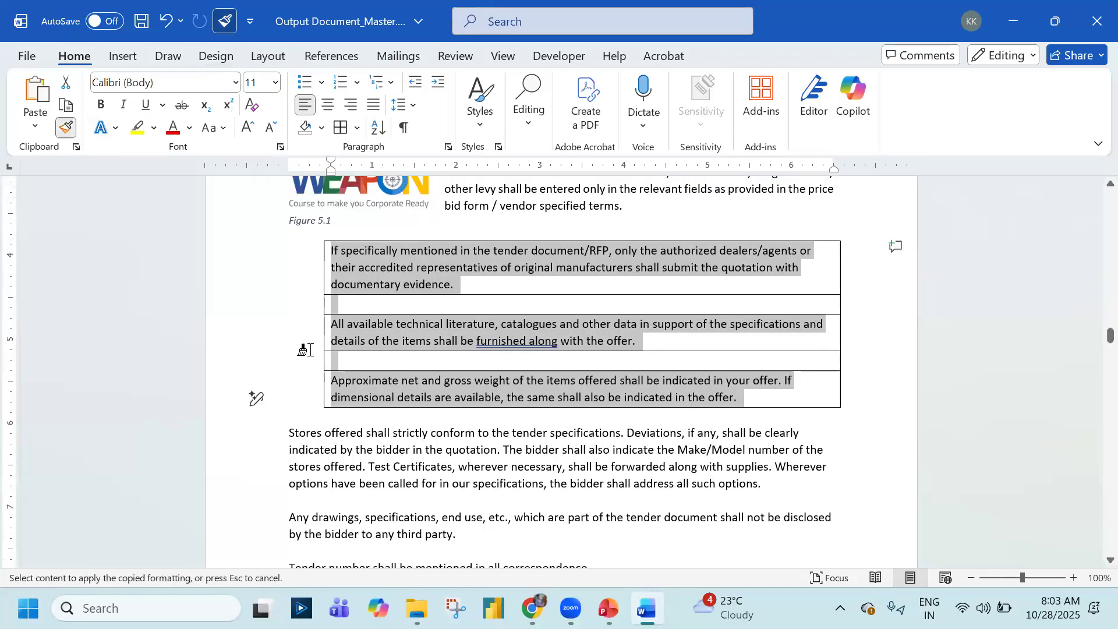
pyautogui.scroll(-2, 280, 306)
pyautogui.moveTo(279, 305); pyautogui.dragTo(478, 424)
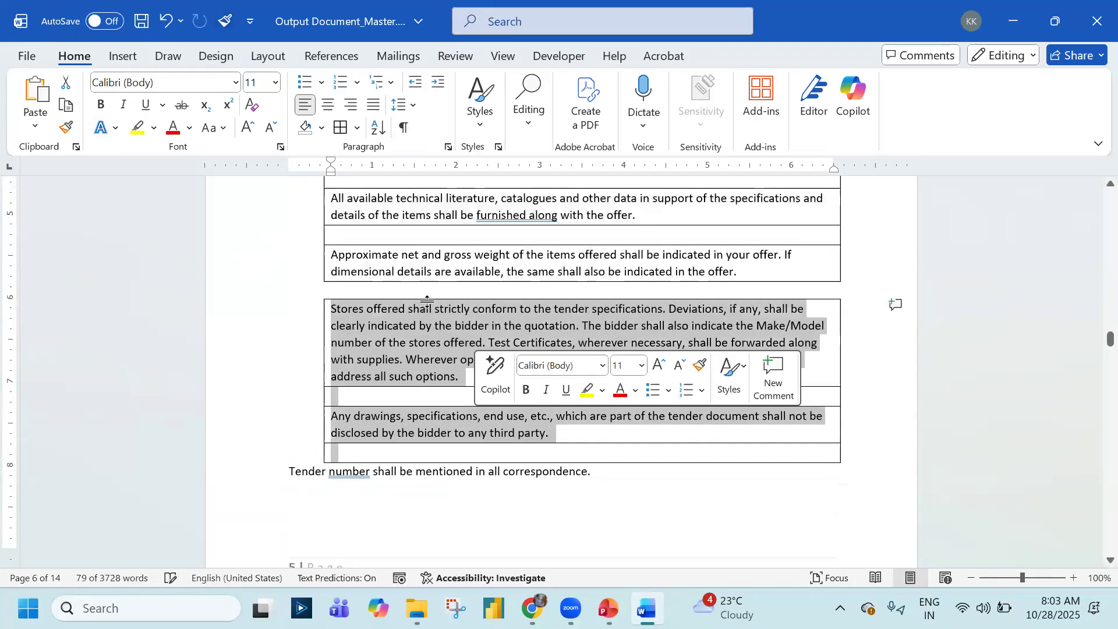
# Remove the Format Painter command from the Quick Access Toolbar
pyautogui.scroll(2, 399, 327)
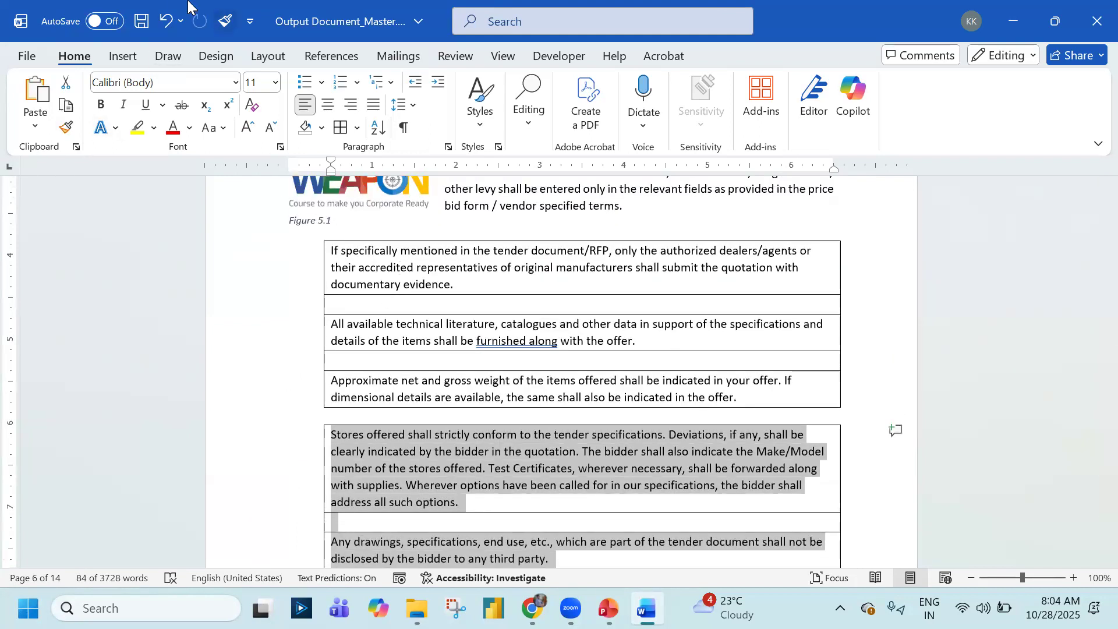
pyautogui.rightClick(216, 25)
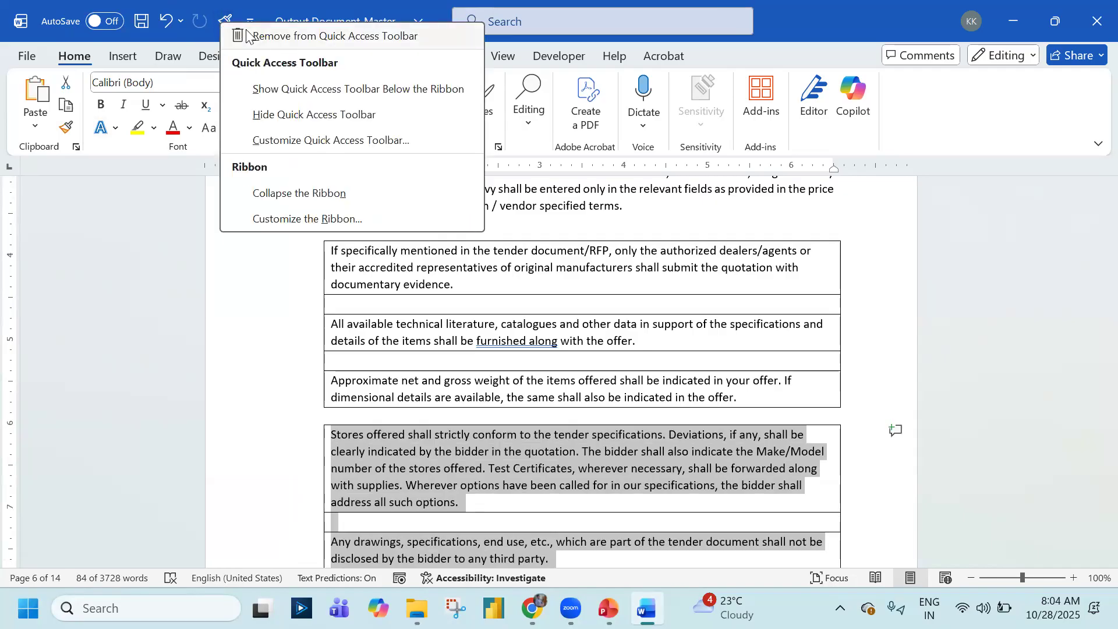
pyautogui.click(247, 37)
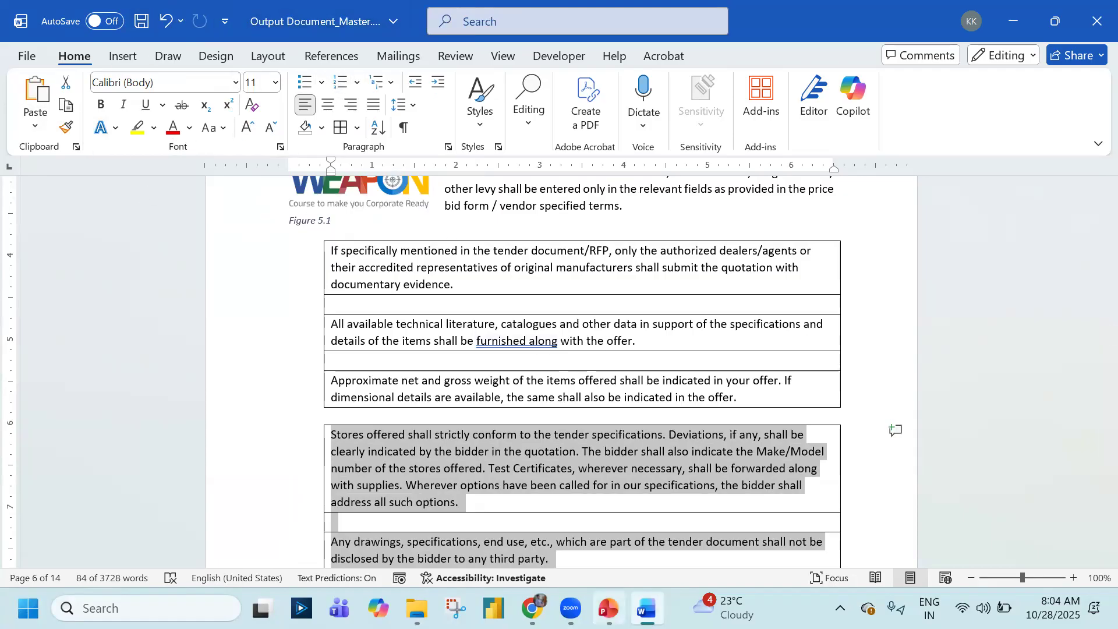
# Close the open Word documents without saving the changes
pyautogui.moveTo(609, 608)
pyautogui.click(593, 489)
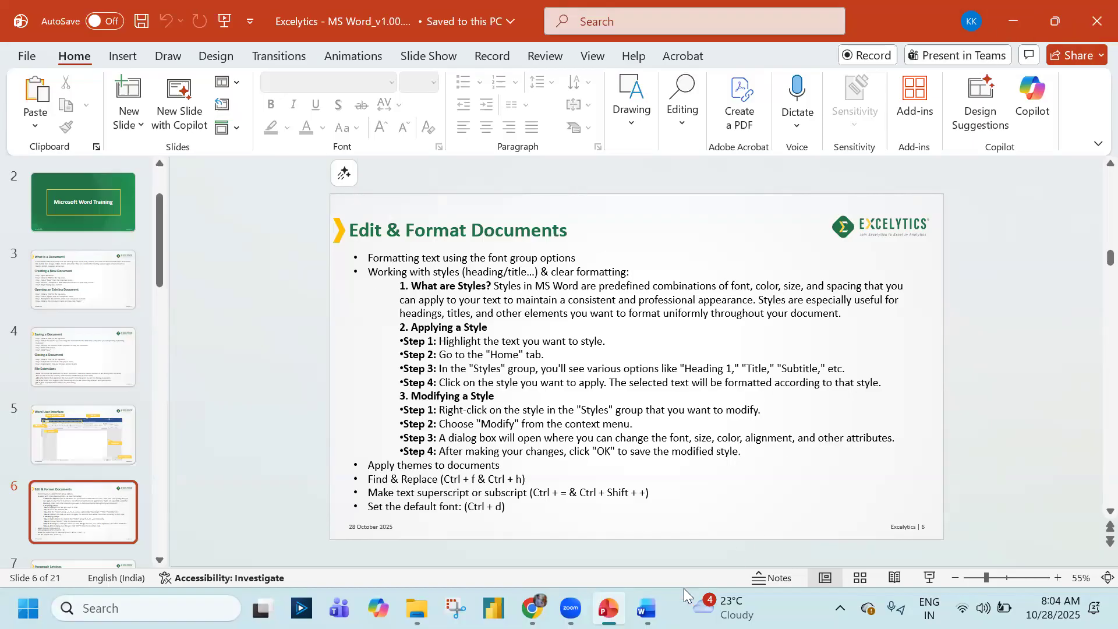
pyautogui.click(1095, 26)
pyautogui.click(1095, 27)
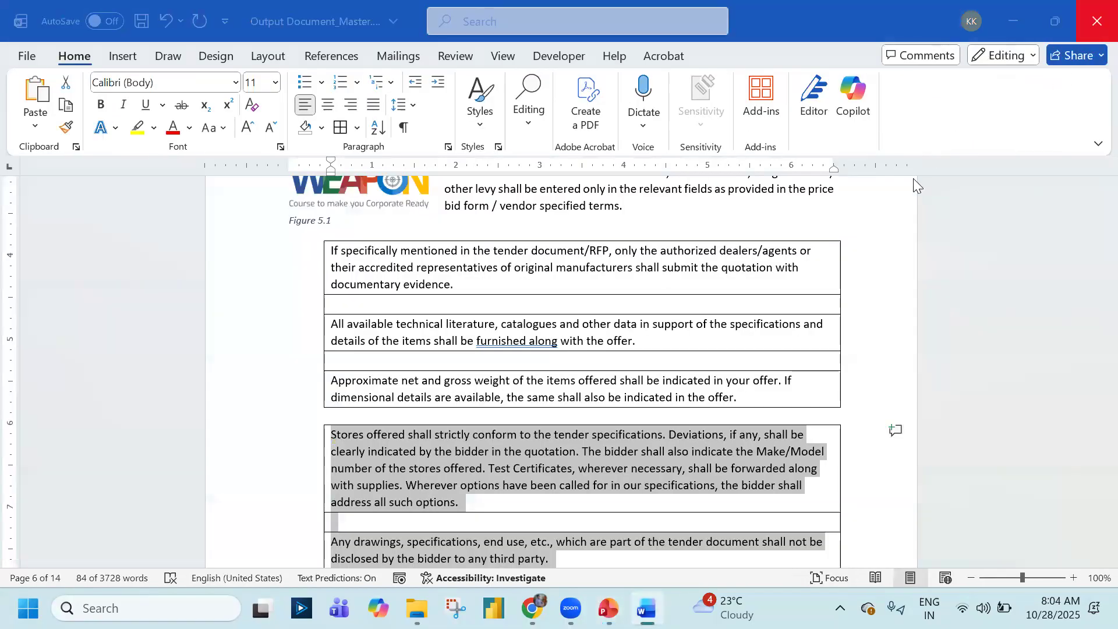
pyautogui.click(617, 539)
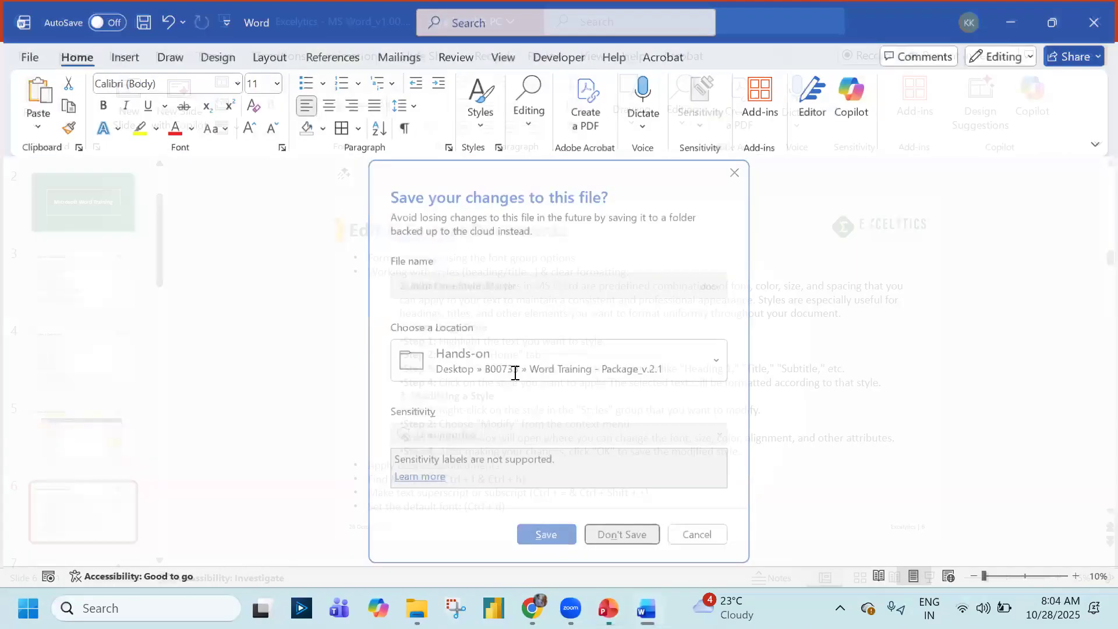
# Open Prepare Document_Master.docx from the Hands-on folder and look through its plain text
pyautogui.moveTo(417, 607)
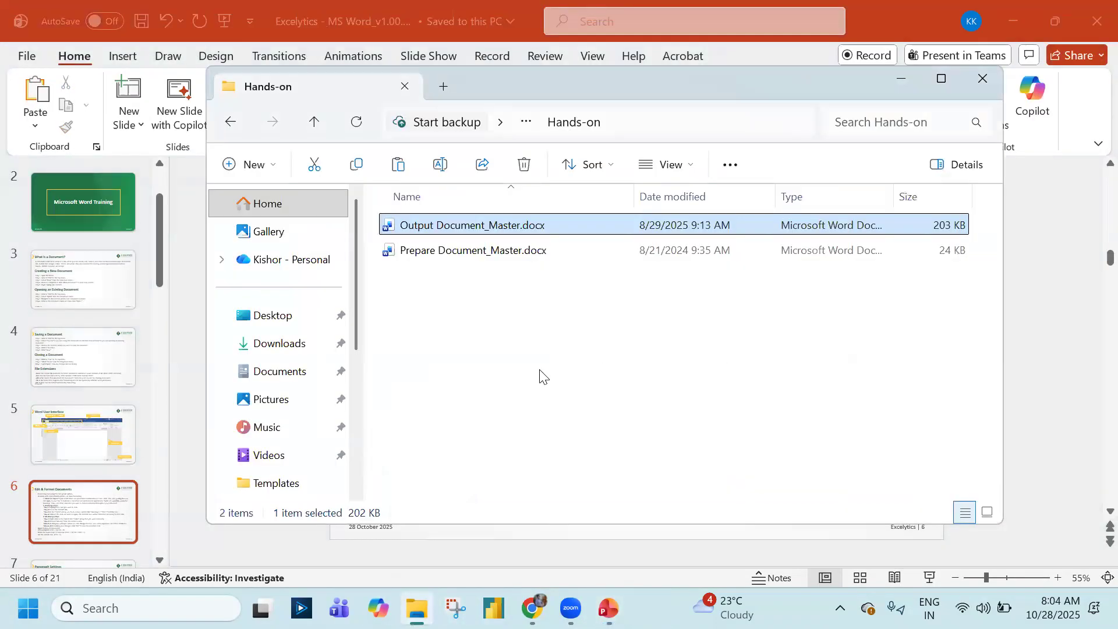
pyautogui.click(540, 368)
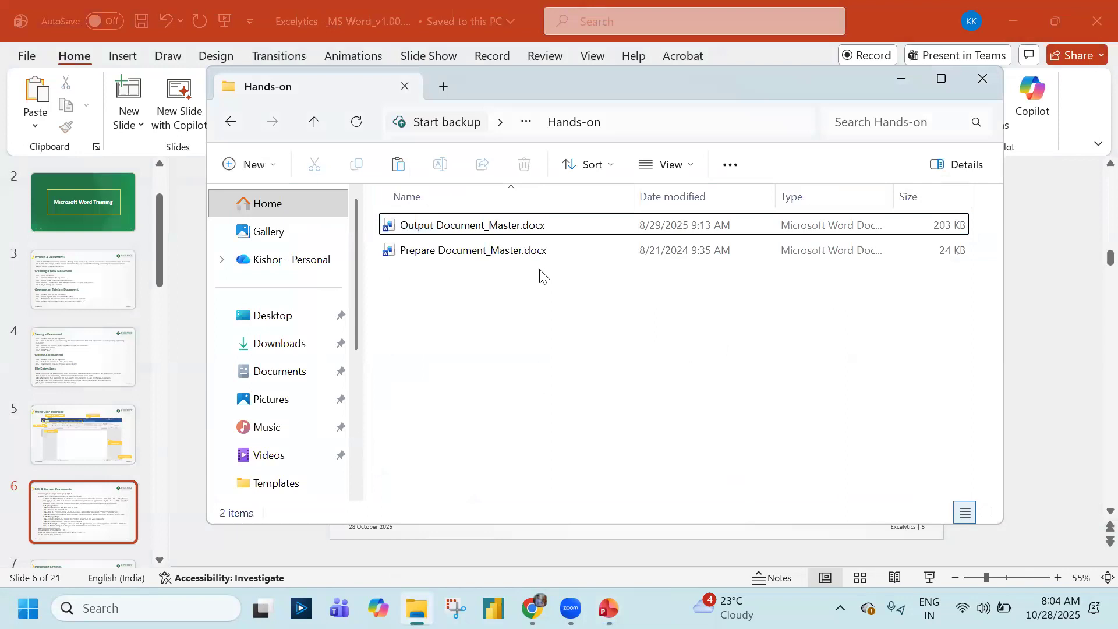
pyautogui.doubleClick(540, 250)
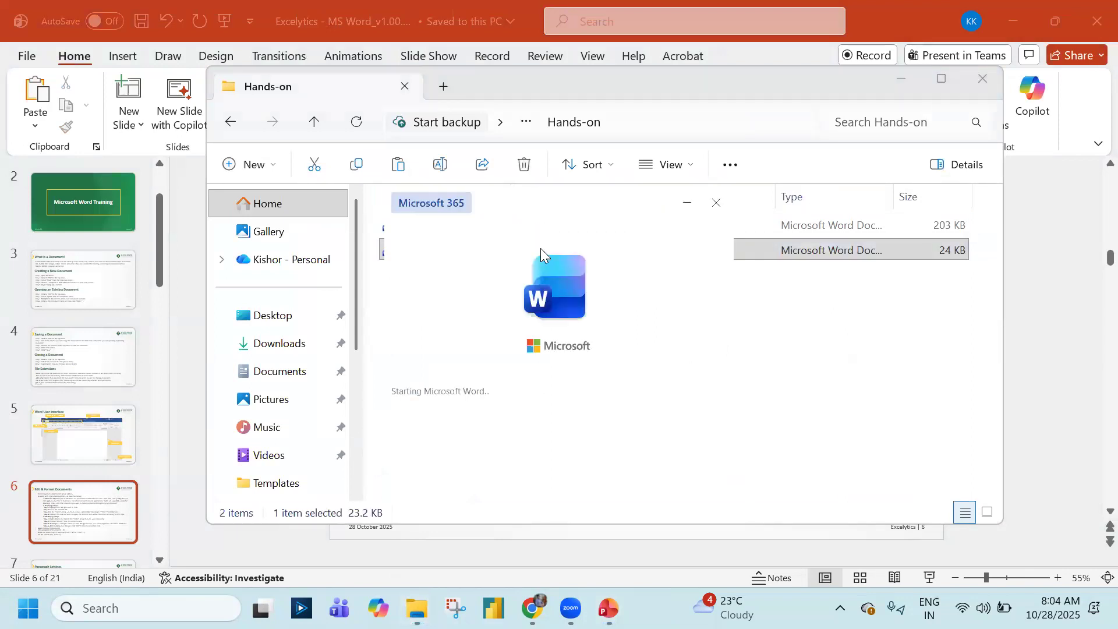
pyautogui.scroll(-9, 915, 281)
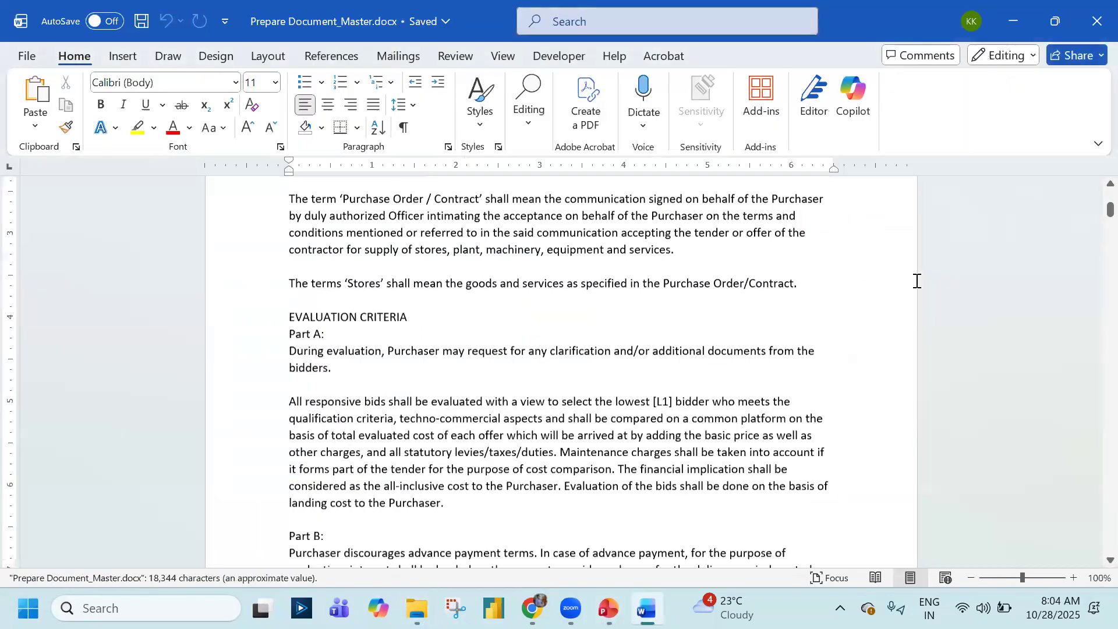
pyautogui.moveTo(1092, 220); pyautogui.dragTo(1092, 488)
pyautogui.moveTo(1092, 542); pyautogui.dragTo(1090, 35)
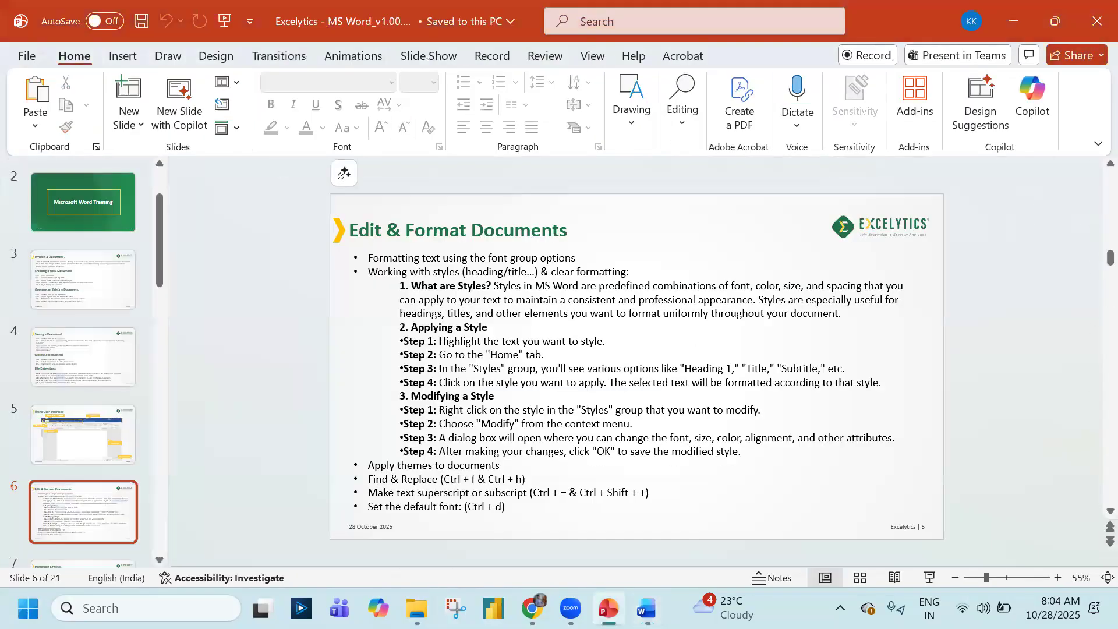
# Open Output Document_Master.docx from the Hands-on folder and go to the DEFINITIONS section
pyautogui.click(424, 602)
pyautogui.doubleClick(479, 228)
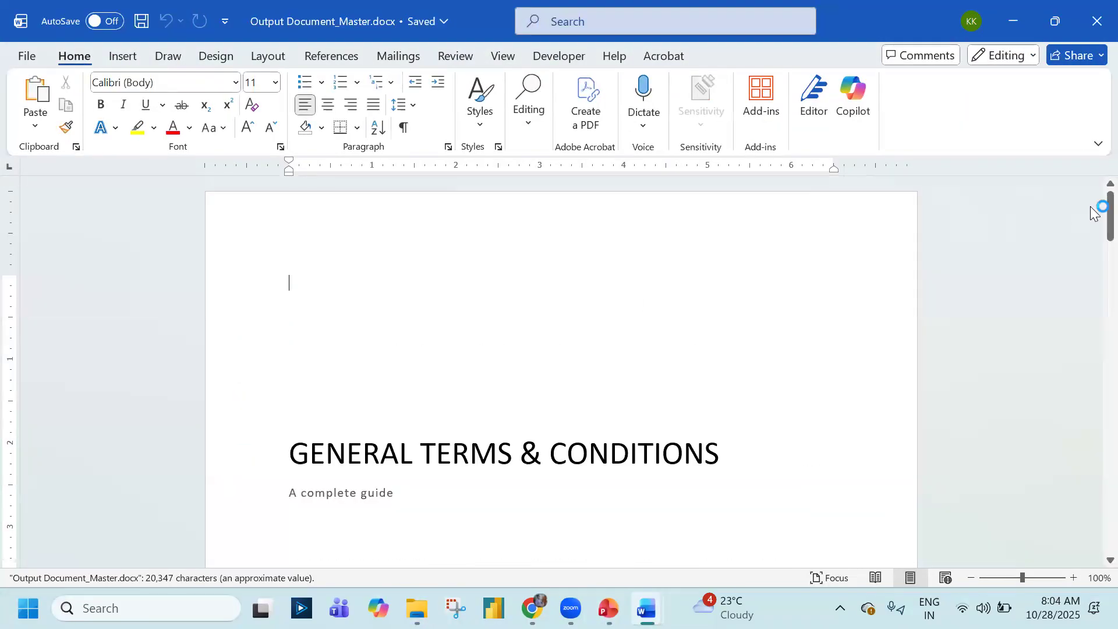
pyautogui.moveTo(1095, 213); pyautogui.dragTo(1092, 293)
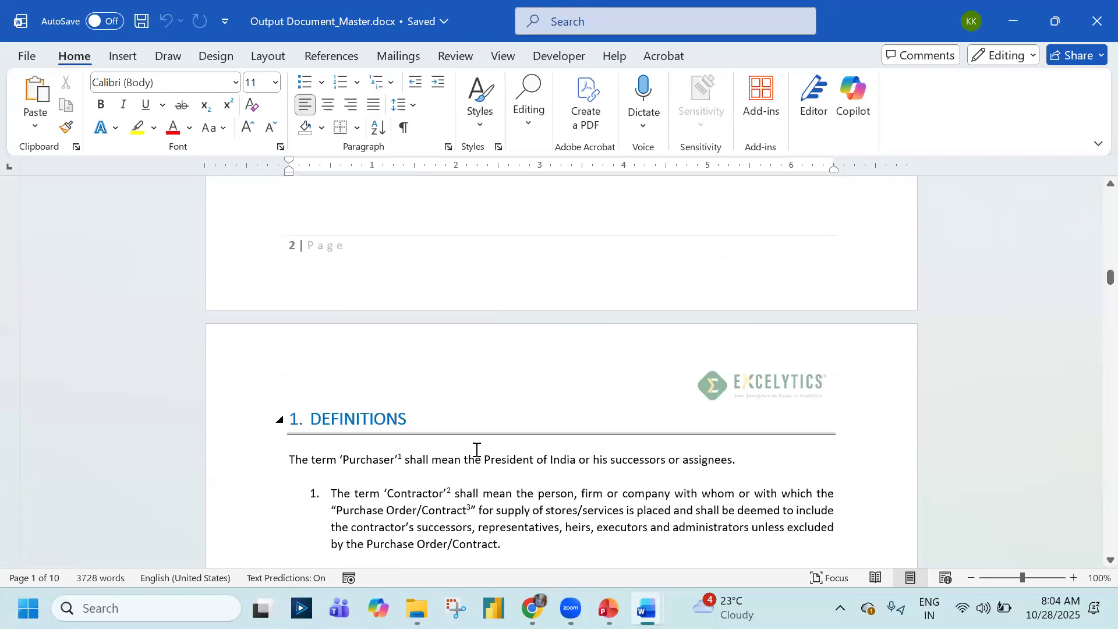
# Examine the numbered headings, lists, figures, footnotes, embedded file and page numbers throughout Output Document_Master.docx, down to the DEMURRAGE section
pyautogui.scroll(-4, 331, 244)
pyautogui.scroll(-1, 411, 301)
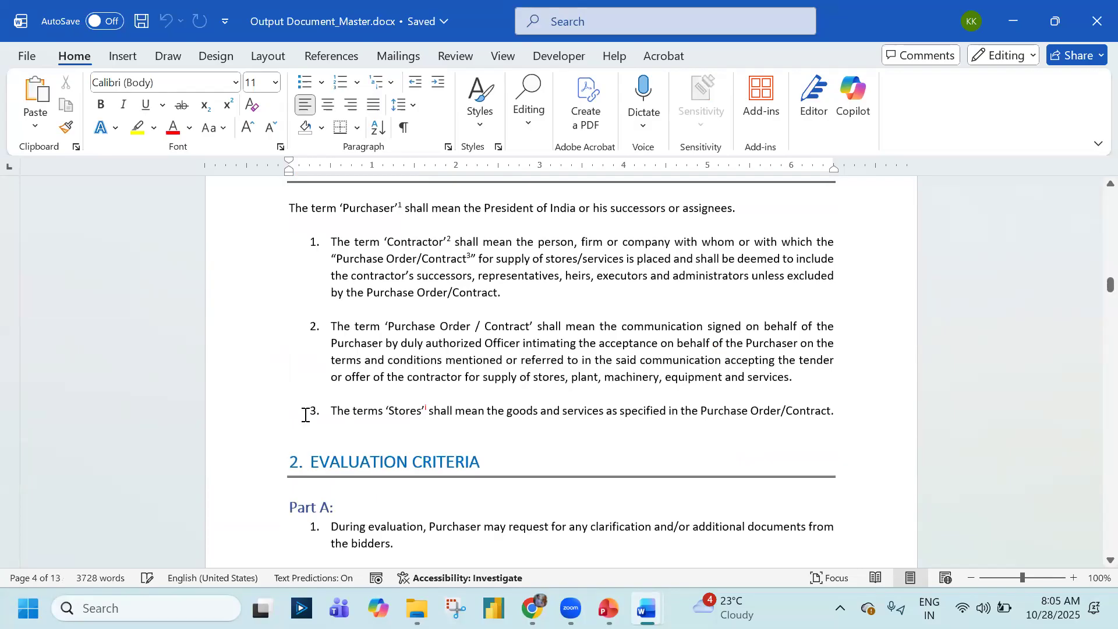
pyautogui.scroll(-6, 305, 415)
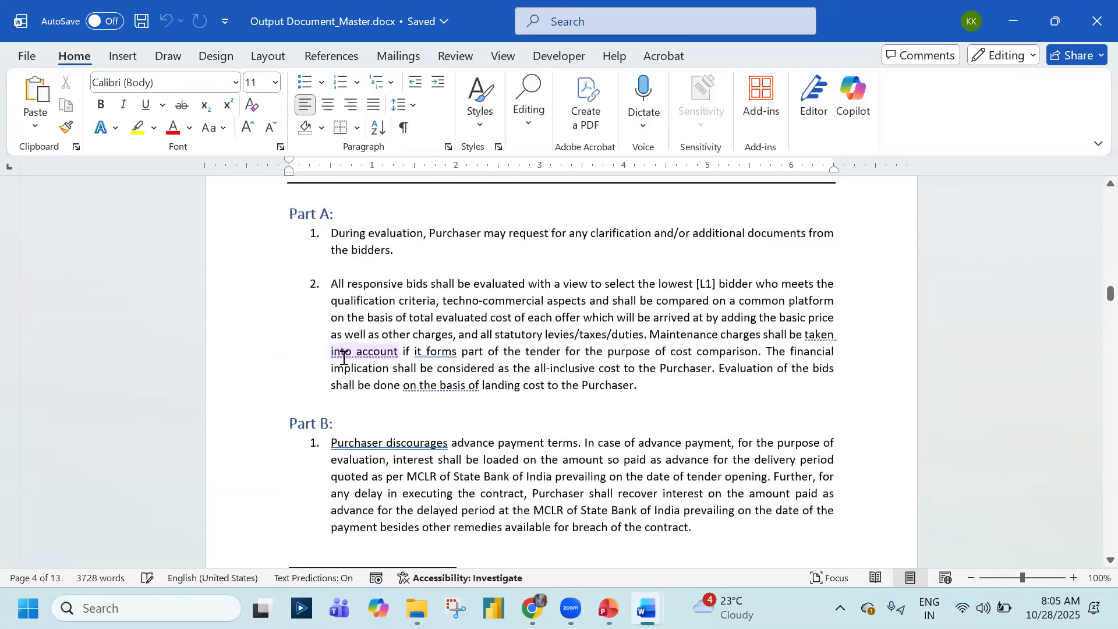
pyautogui.scroll(-5, 343, 358)
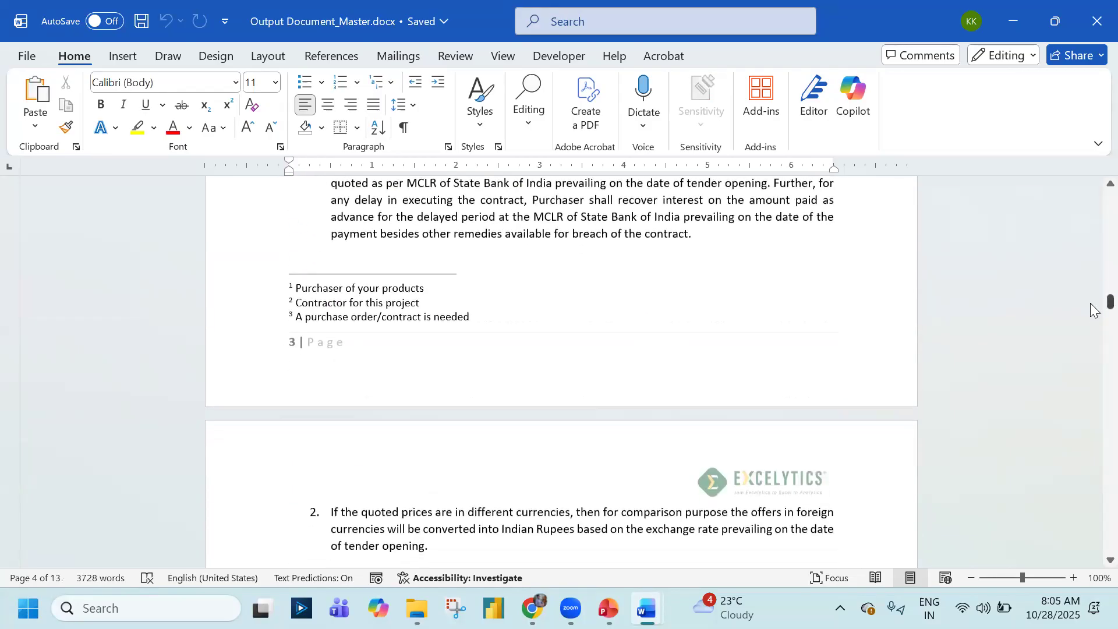
pyautogui.click(1110, 303)
pyautogui.scroll(-6, 415, 302)
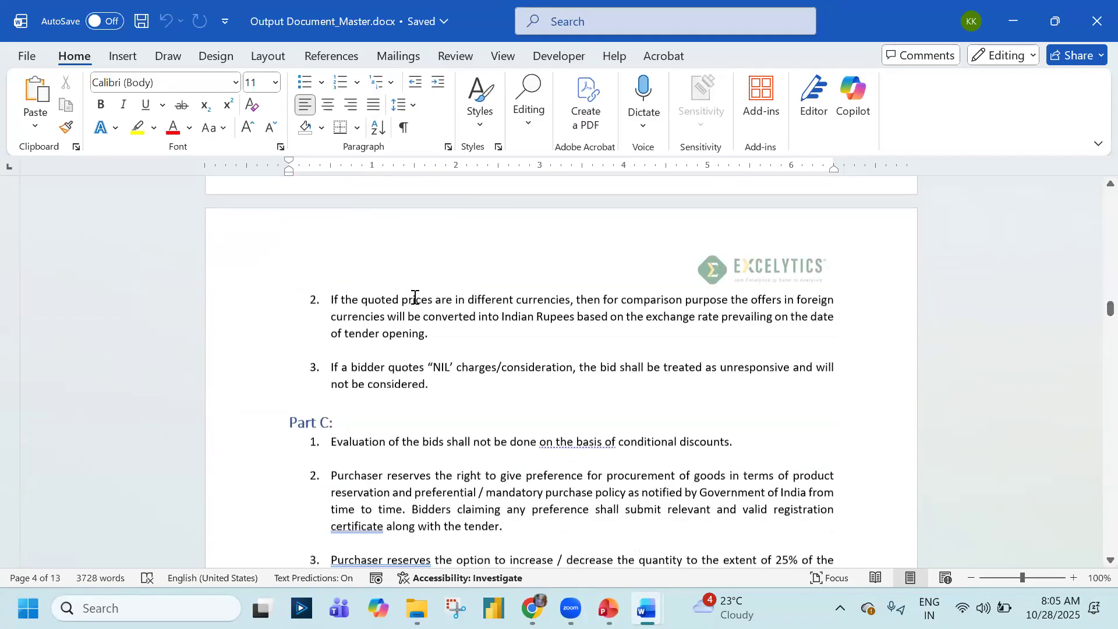
pyautogui.scroll(-11, 615, 297)
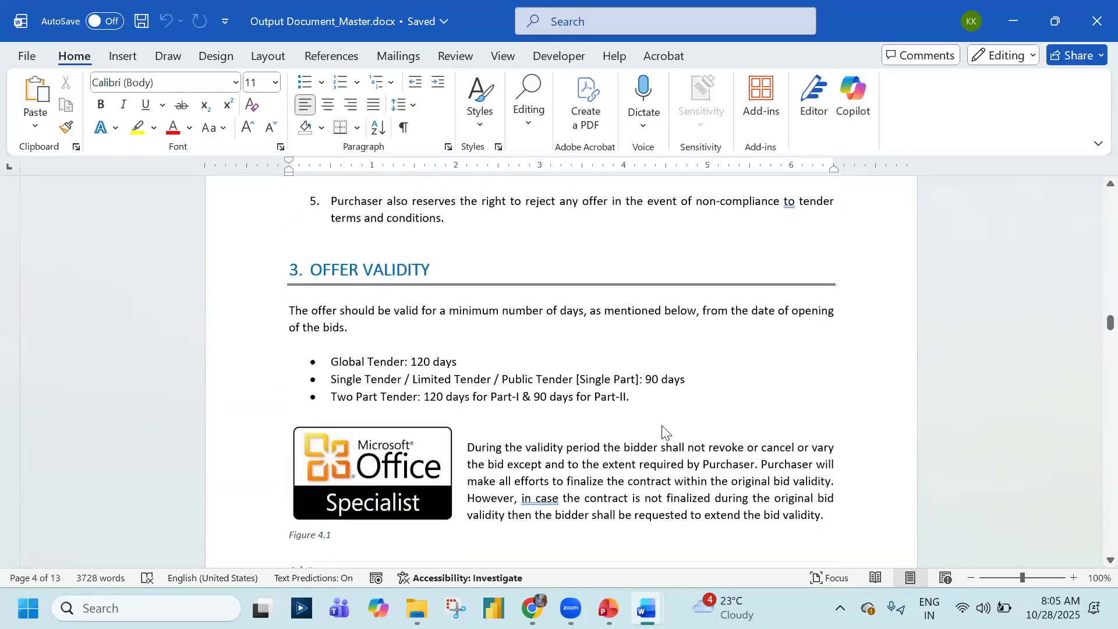
pyautogui.scroll(-15, 390, 287)
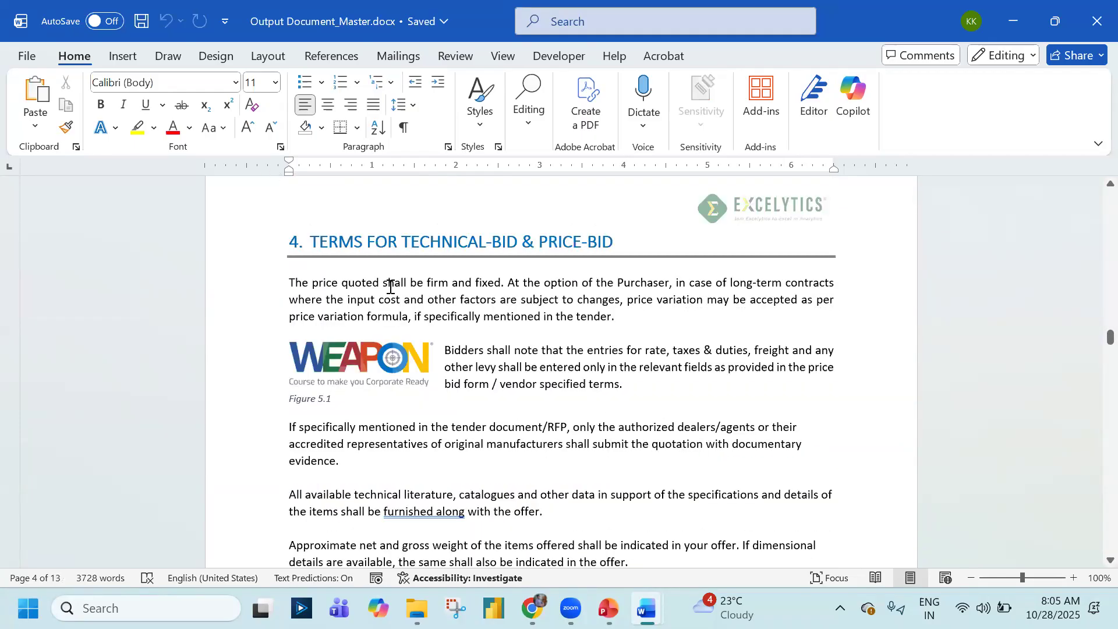
pyautogui.scroll(-10, 389, 289)
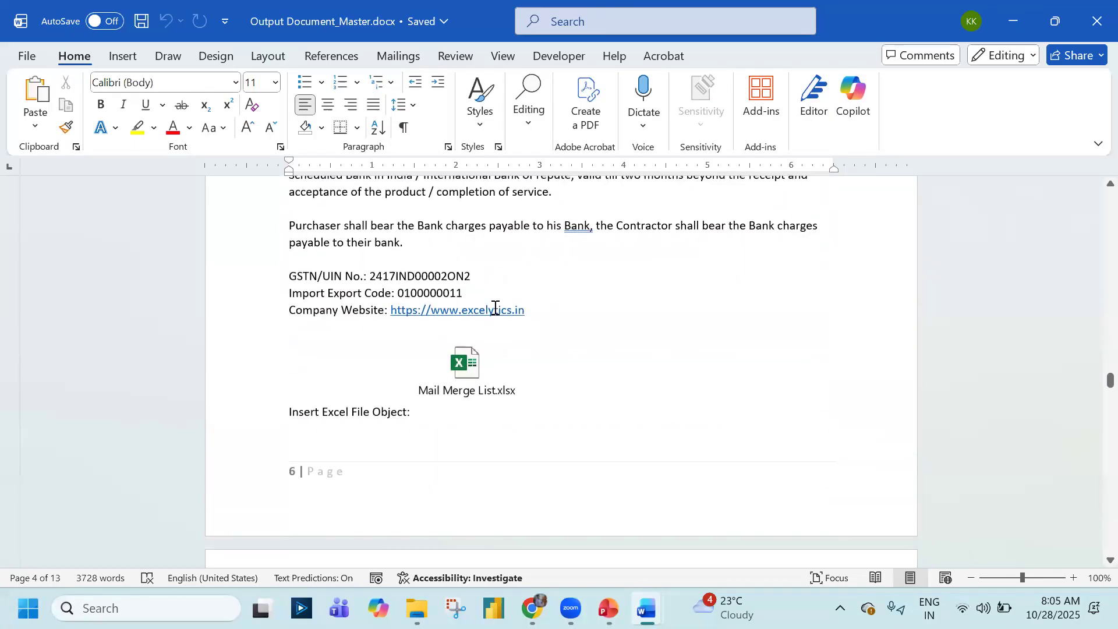
pyautogui.scroll(-8, 475, 369)
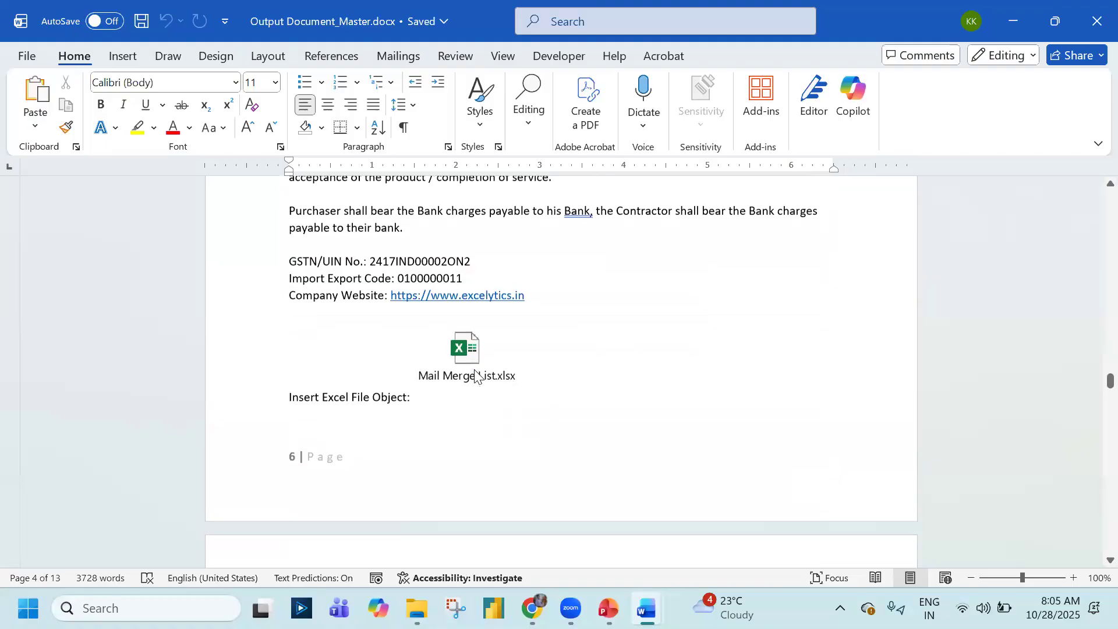
pyautogui.scroll(-20, 475, 369)
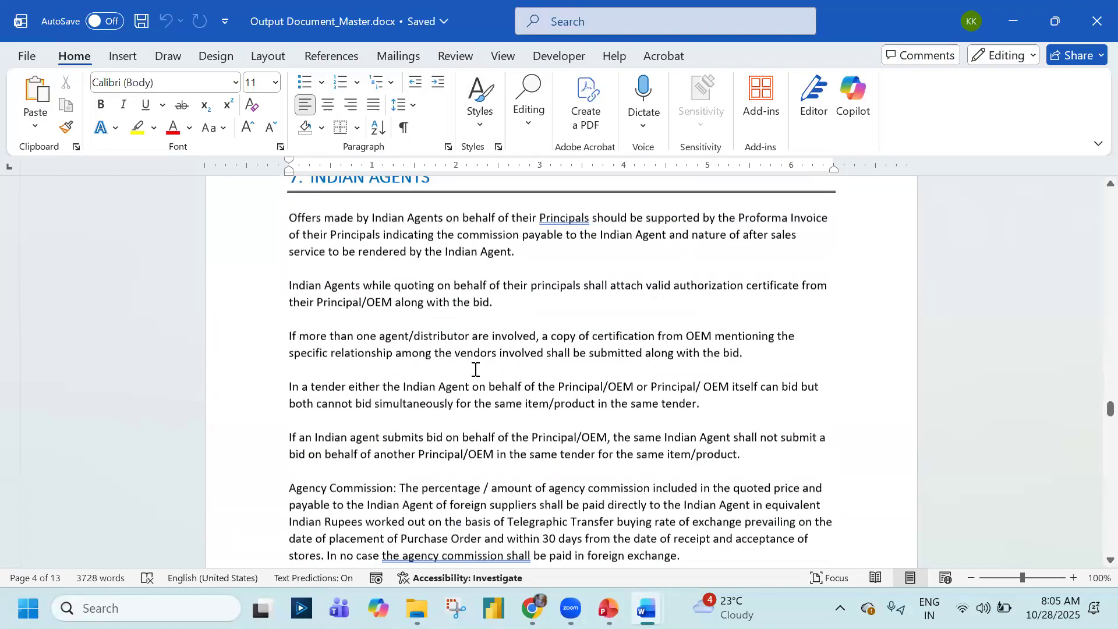
pyautogui.scroll(-20, 475, 370)
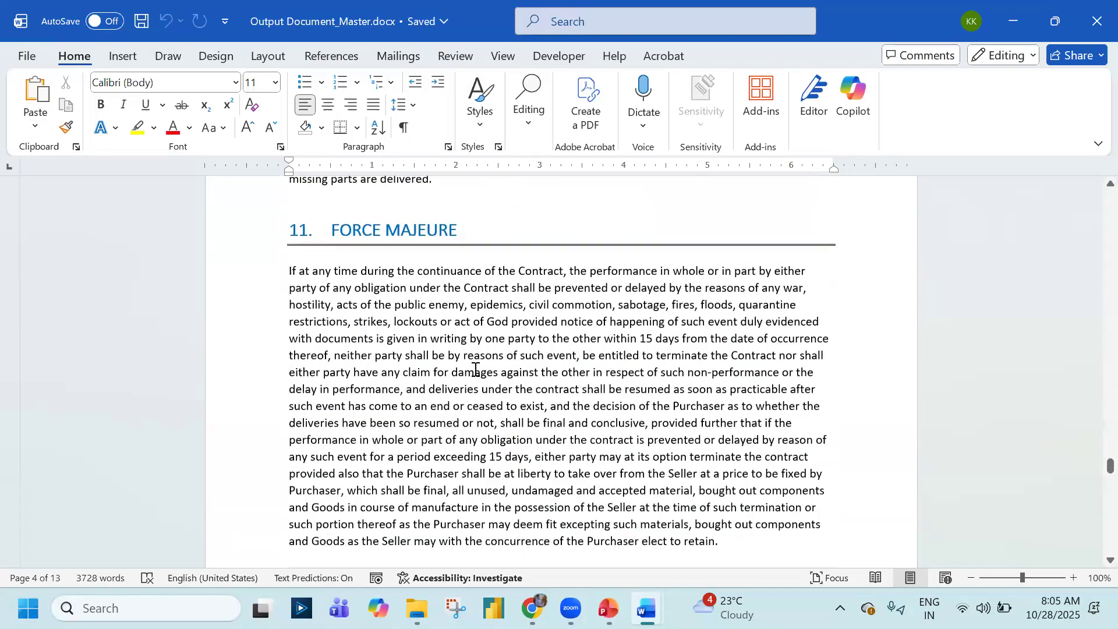
pyautogui.scroll(-20, 475, 370)
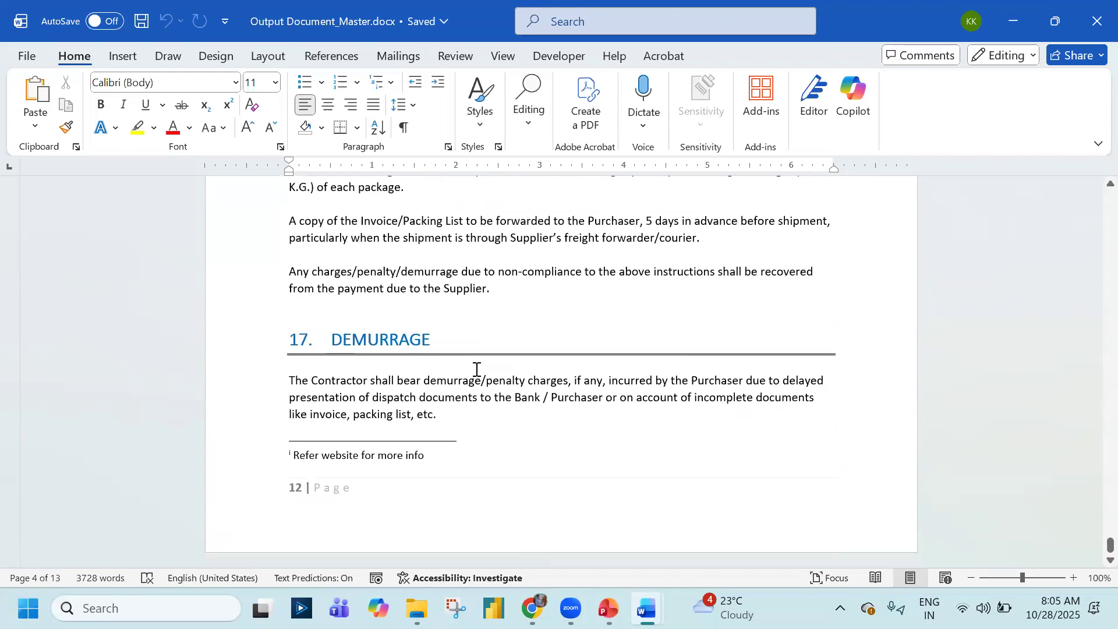
# Compare the plain text of Prepare Document_Master.docx with the formatted end of Output Document_Master.docx
pyautogui.hotkey('alt', 'Tab')
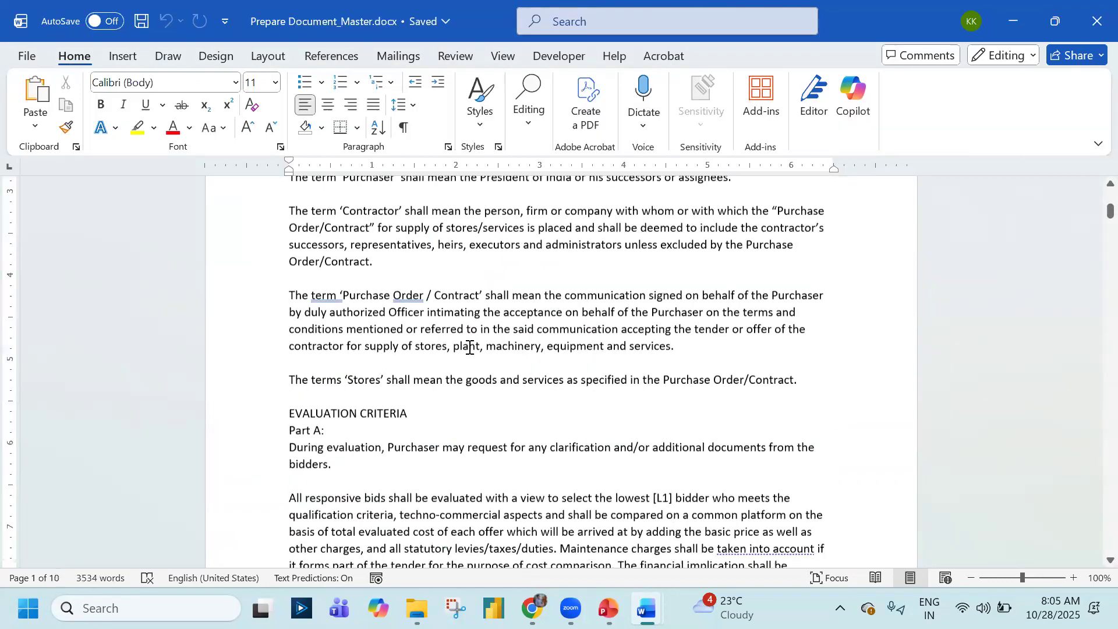
pyautogui.scroll(-20, 469, 347)
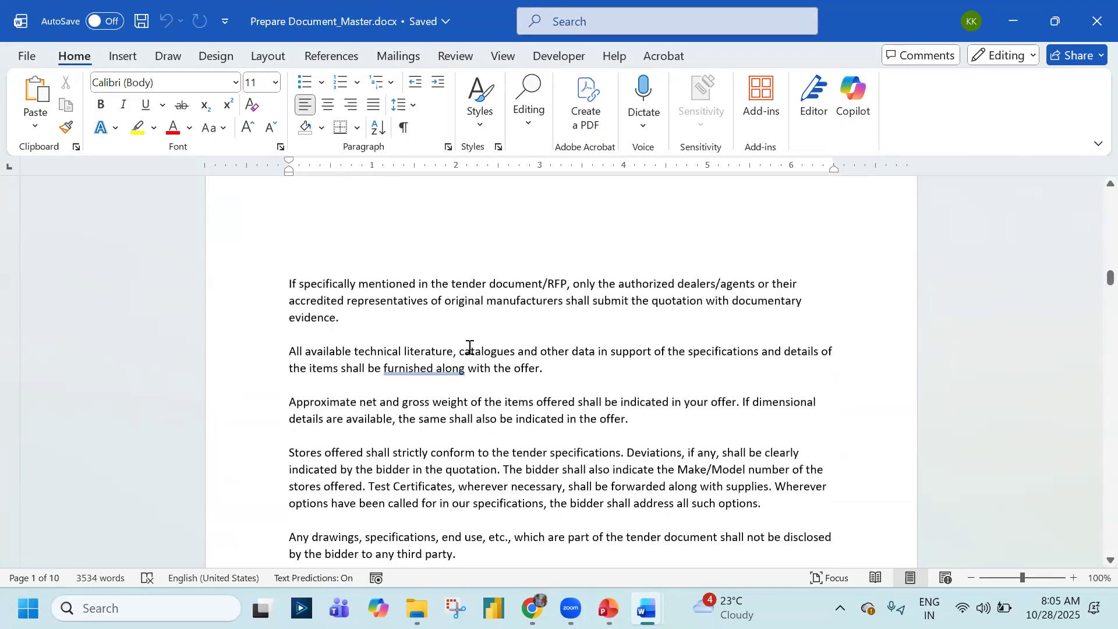
pyautogui.scroll(-5, 469, 347)
pyautogui.hotkey('alt', 'Tab')
pyautogui.scroll(4, 469, 347)
pyautogui.scroll(-4, 470, 347)
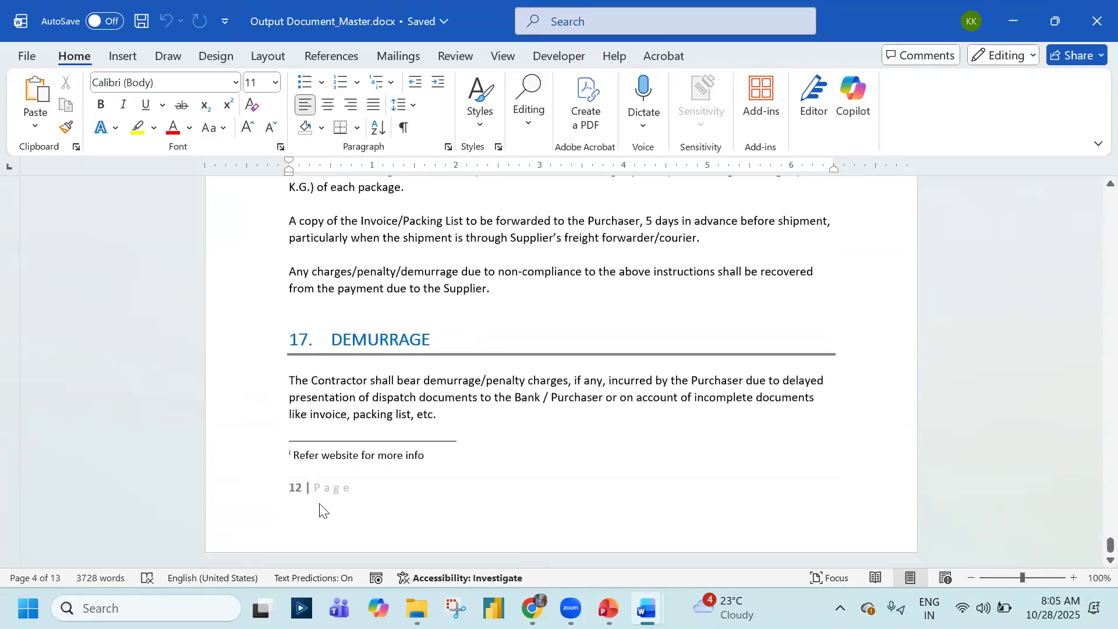
# Return to the table of contents in Output Document_Master.docx and follow its OFFER VALIDITY link to view that section and the preceding pages
pyautogui.scroll(3, 350, 455)
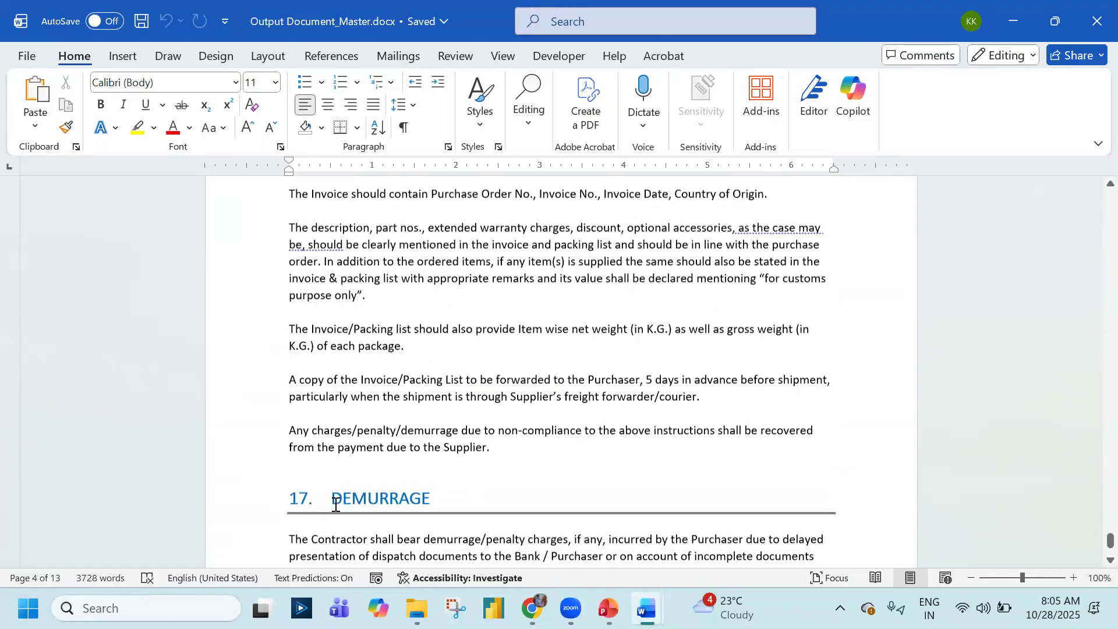
pyautogui.scroll(18, 299, 504)
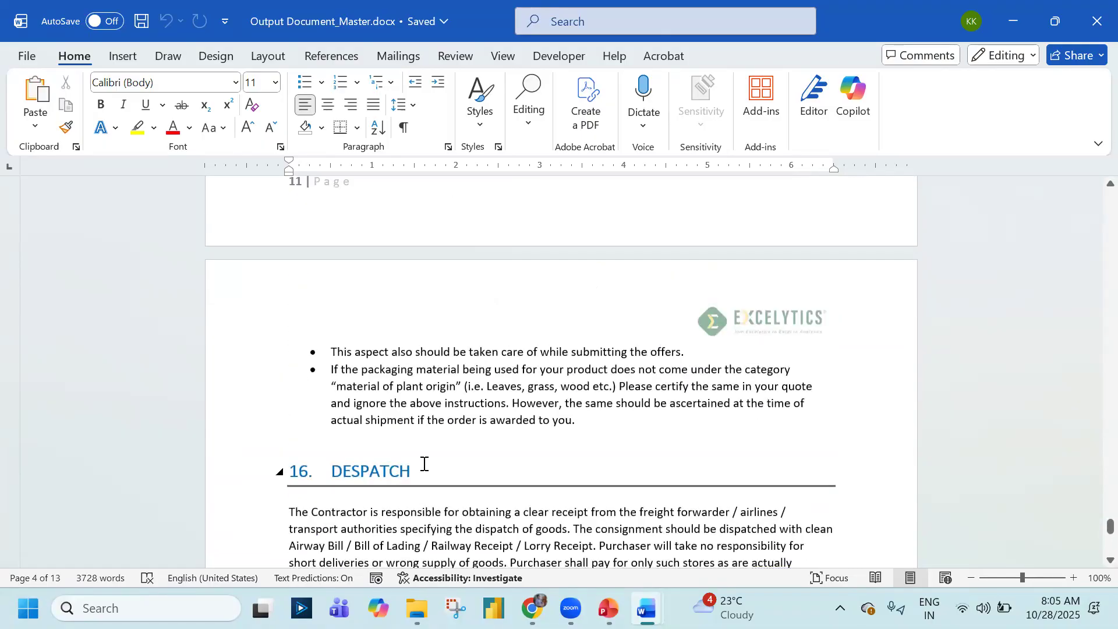
pyautogui.moveTo(1092, 511); pyautogui.dragTo(1092, 228)
pyautogui.scroll(1, 634, 334)
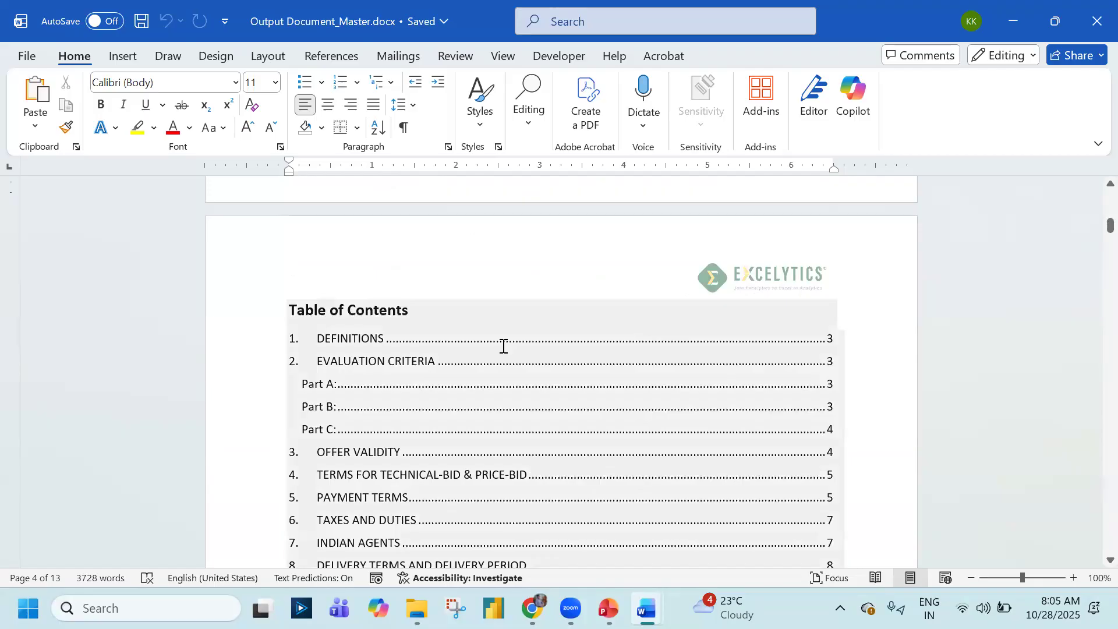
pyautogui.keyDown('ctrl'); pyautogui.click(354, 459); pyautogui.keyUp('ctrl')
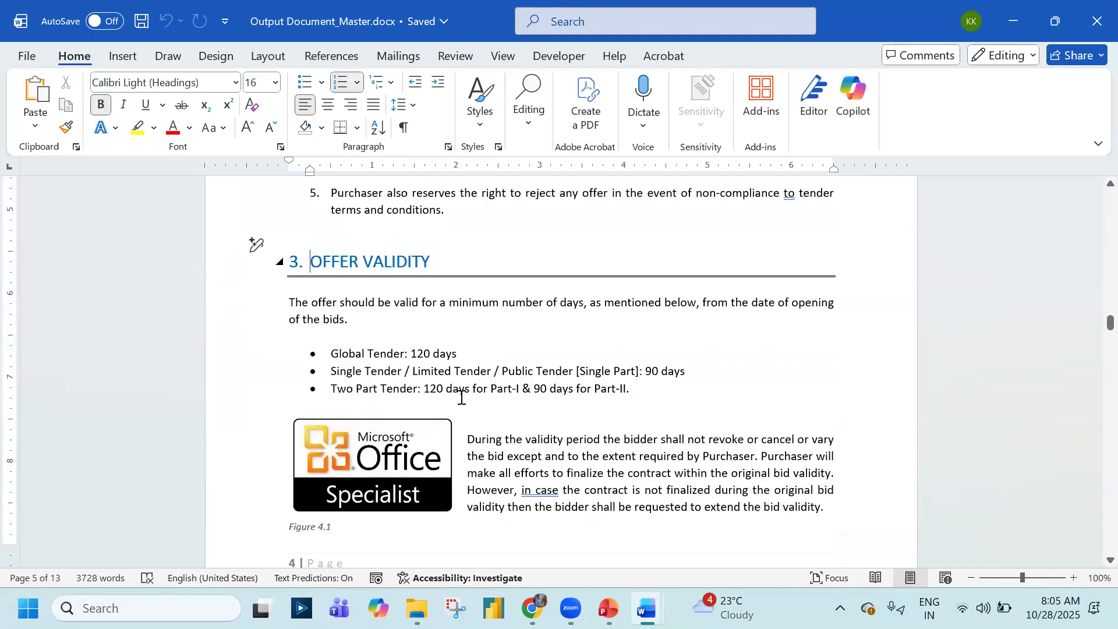
pyautogui.scroll(-4, 461, 424)
pyautogui.scroll(10, 461, 424)
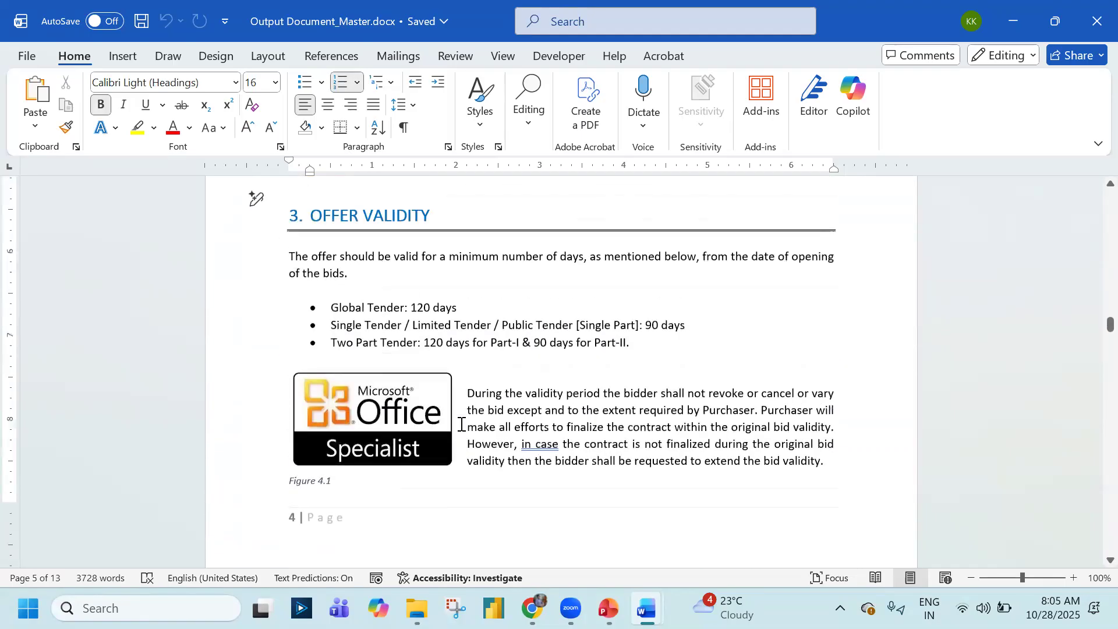
pyautogui.scroll(20, 461, 424)
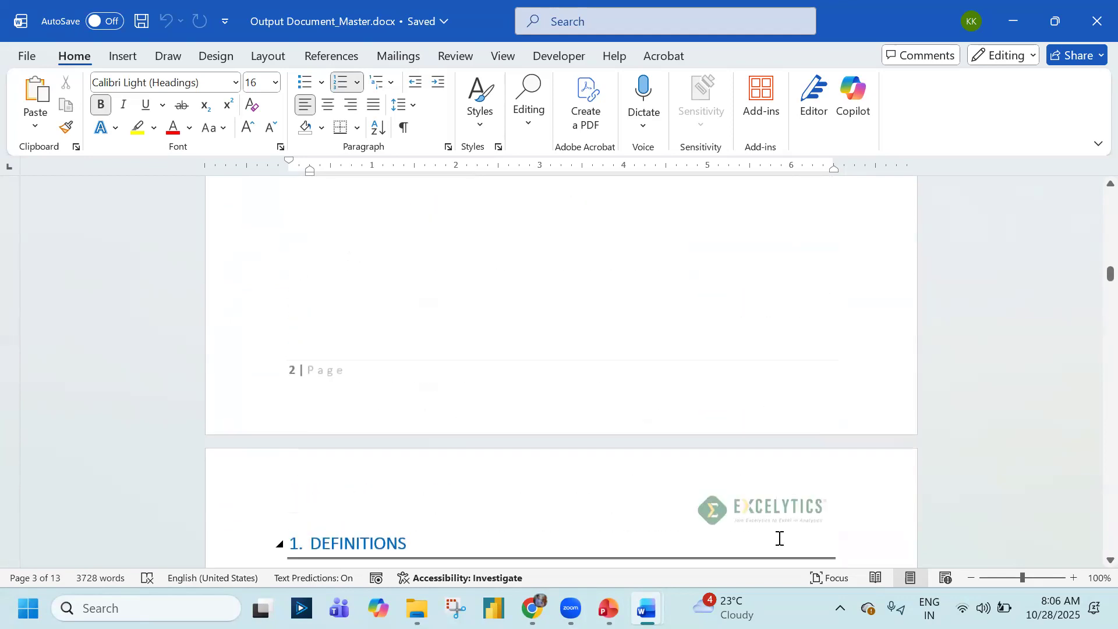
# Go back to the beginning of Prepare Document_Master.docx and of Output Document_Master.docx
pyautogui.hotkey('alt', 'Tab')
pyautogui.scroll(18, 420, 314)
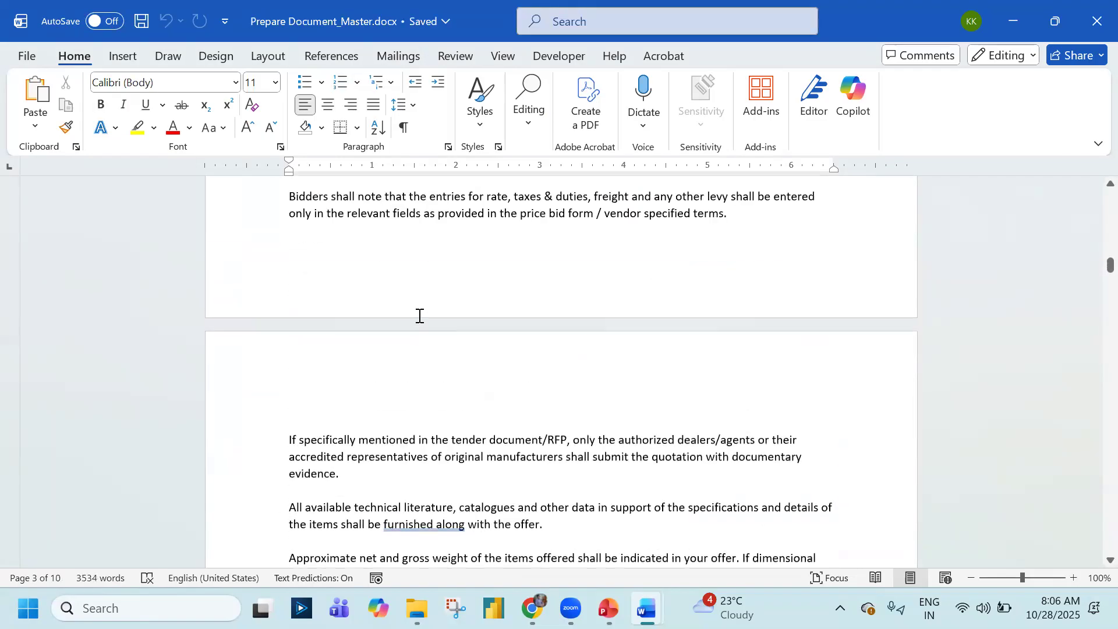
pyautogui.scroll(20, 420, 315)
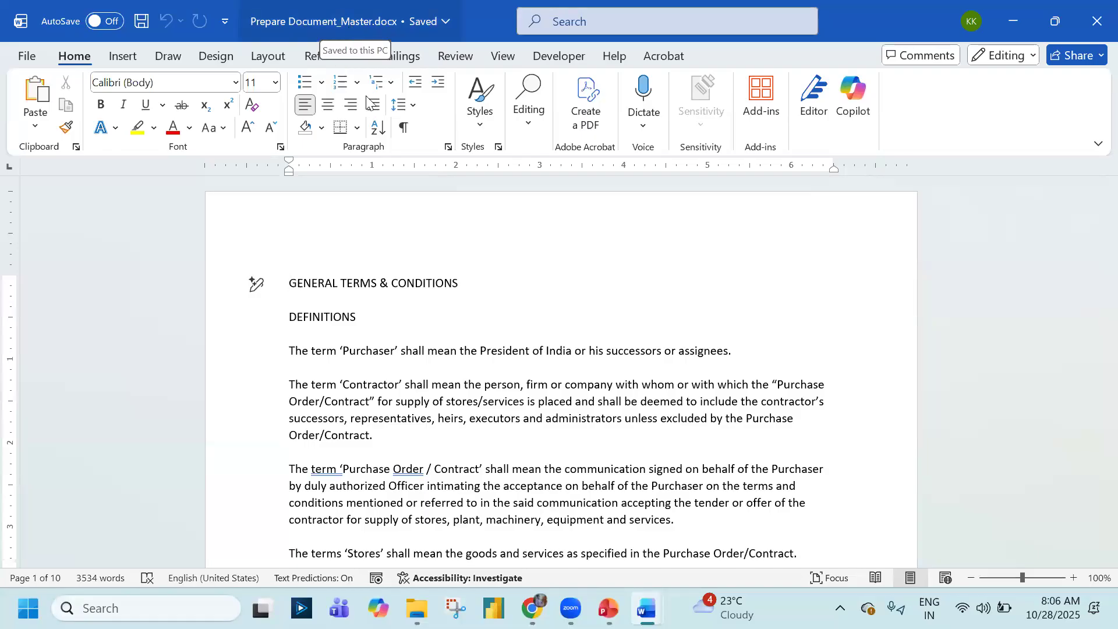
pyautogui.hotkey('alt', 'Tab')
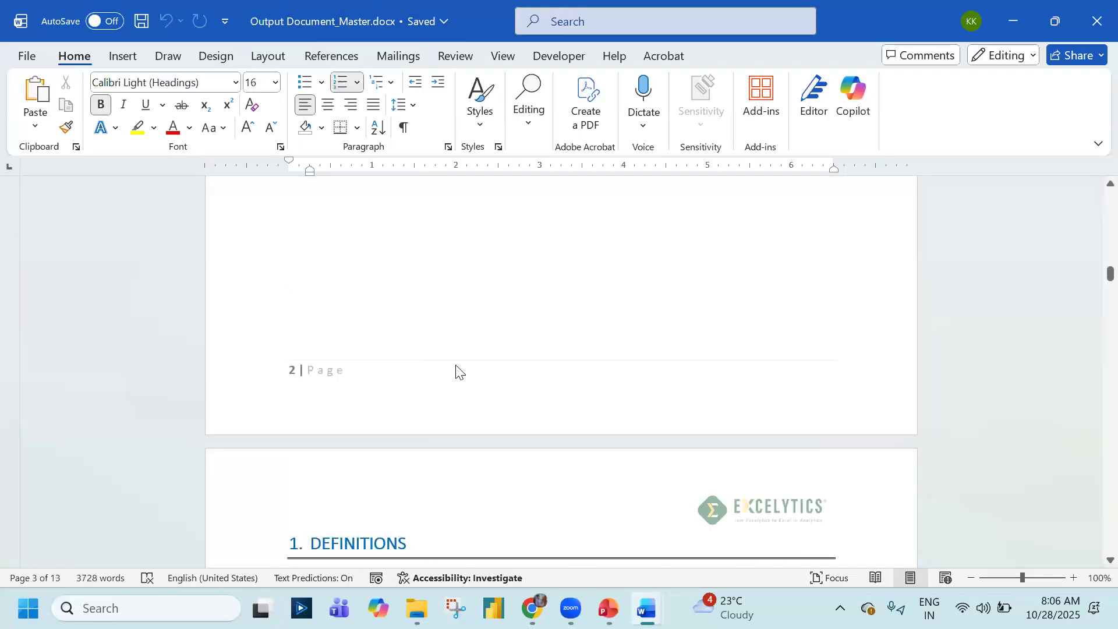
pyautogui.click(455, 367)
pyautogui.moveTo(1107, 276); pyautogui.dragTo(1091, 193)
pyautogui.scroll(-4, 653, 376)
# Compare the plain opening of Prepare Document_Master.docx with the title page and table of contents of Output Document_Master.docx
pyautogui.hotkey('alt', 'Tab')
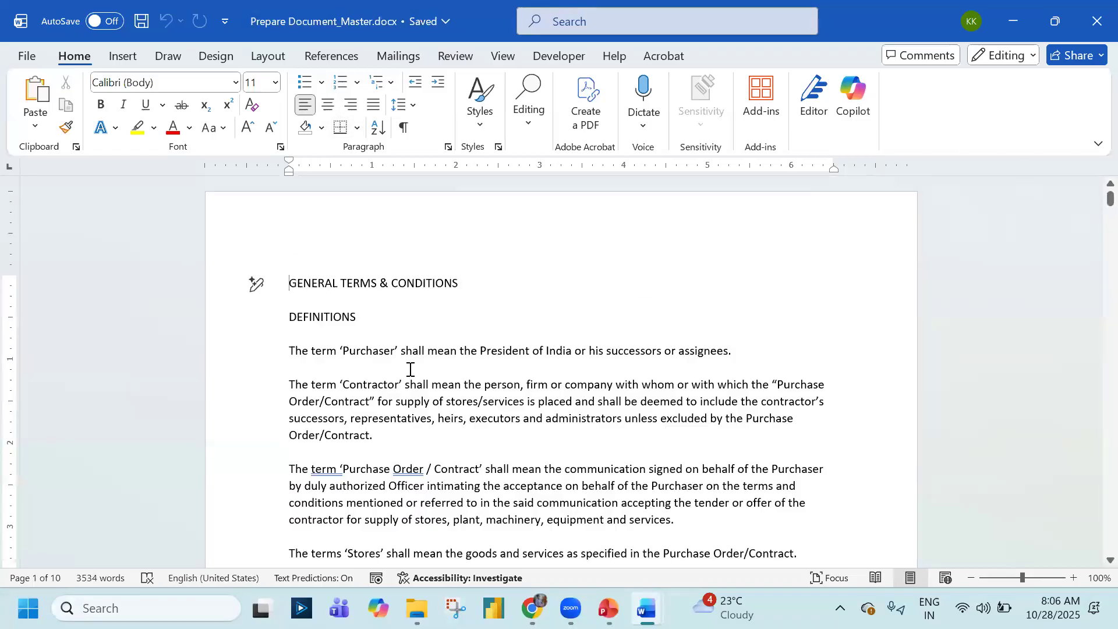
pyautogui.press('Tab')
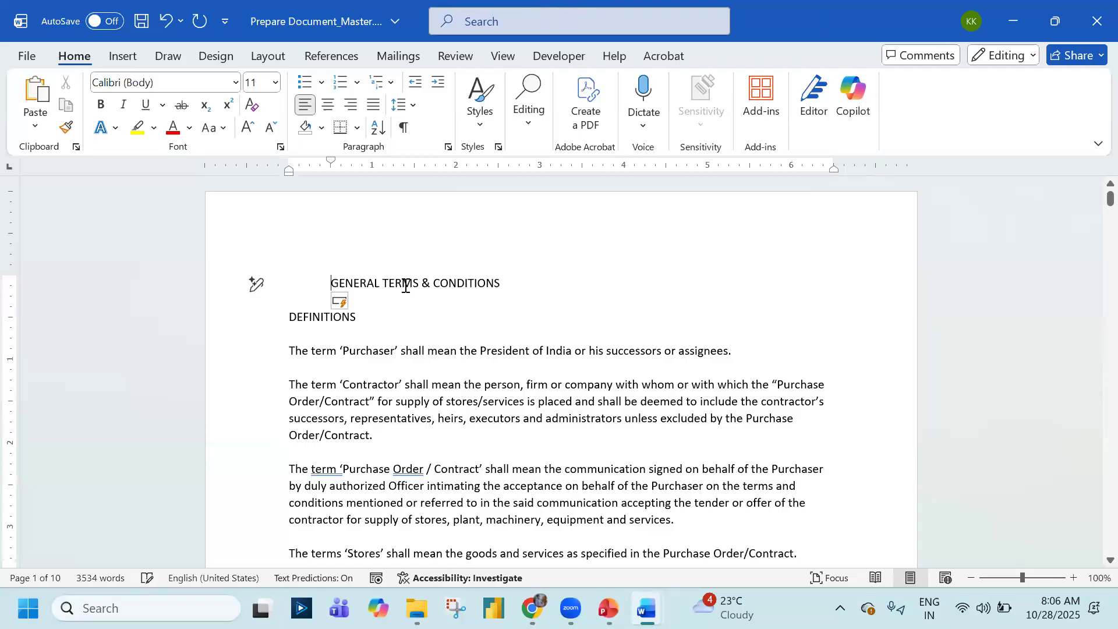
pyautogui.hotkey('alt', 'Tab')
pyautogui.scroll(3, 567, 347)
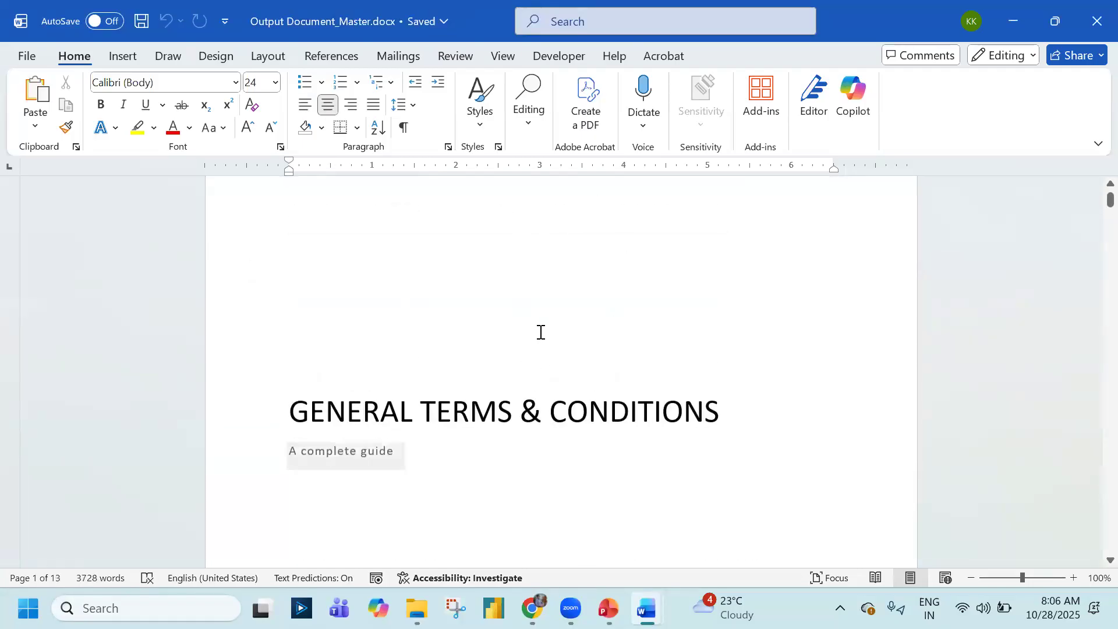
pyautogui.scroll(-10, 540, 332)
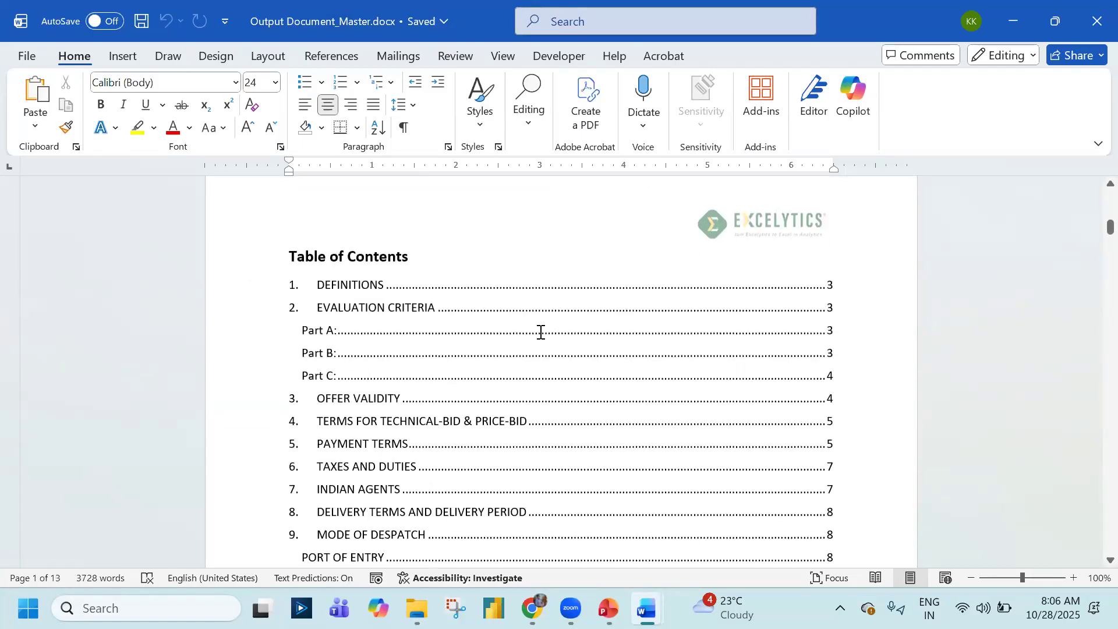
pyautogui.hotkey('alt', 'Tab')
pyautogui.hotkey('ctrl', 'z')
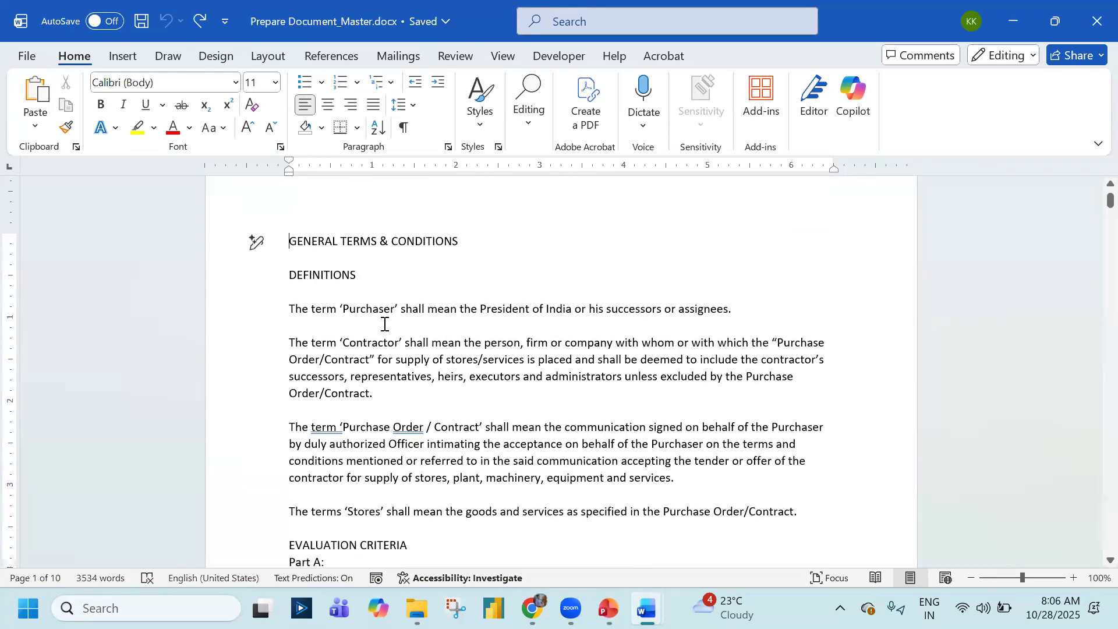
# Switch to the Excelytics - MS Word presentation in PowerPoint and view its Edit & Format Documents slide
pyautogui.hotkey('alt', 'Tab')
pyautogui.hotkey('alt', 'Tab')
pyautogui.hotkey('alt', 'Tab')
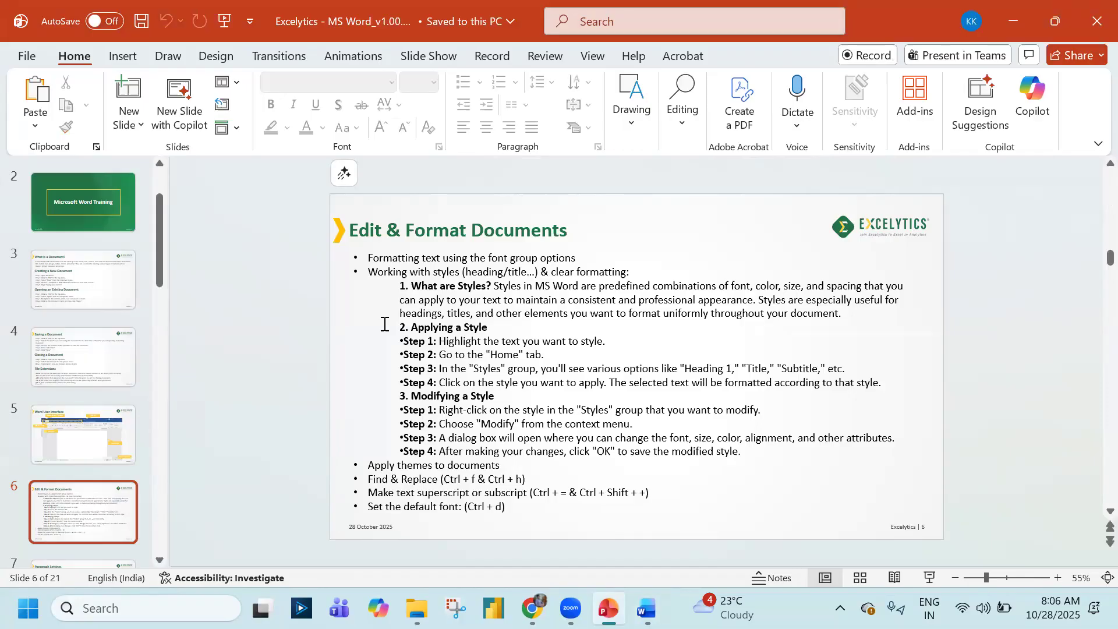
# Switch to Output Document_Master.docx in Word and go past the blank page to the DEFINITIONS section
pyautogui.hotkey('alt', 'Tab')
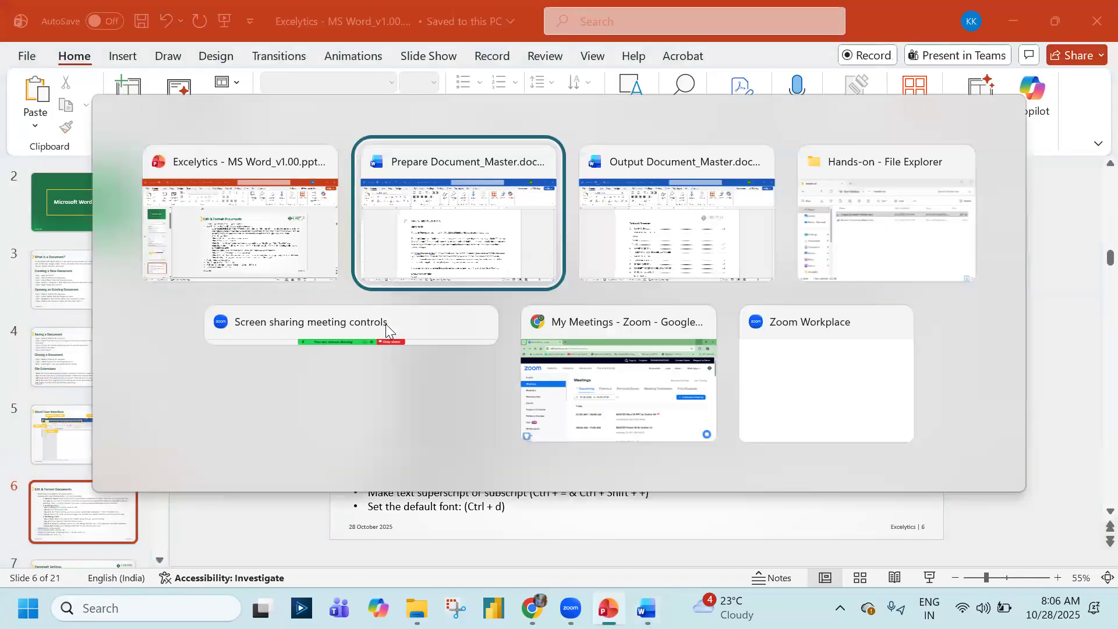
pyautogui.hotkey('alt', 'Tab')
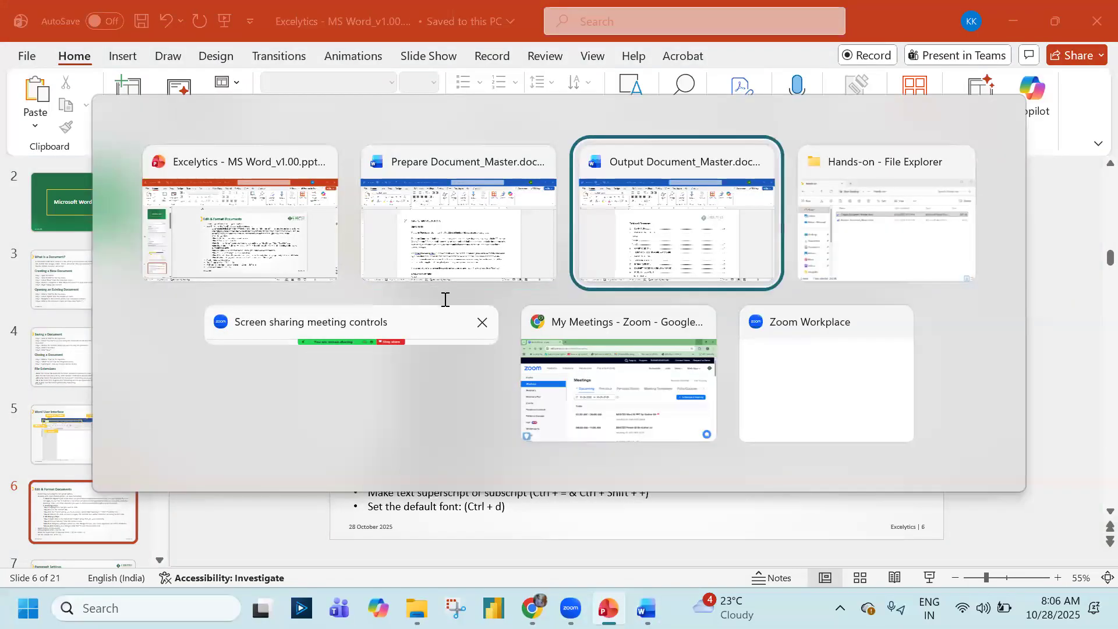
pyautogui.scroll(-15, 449, 303)
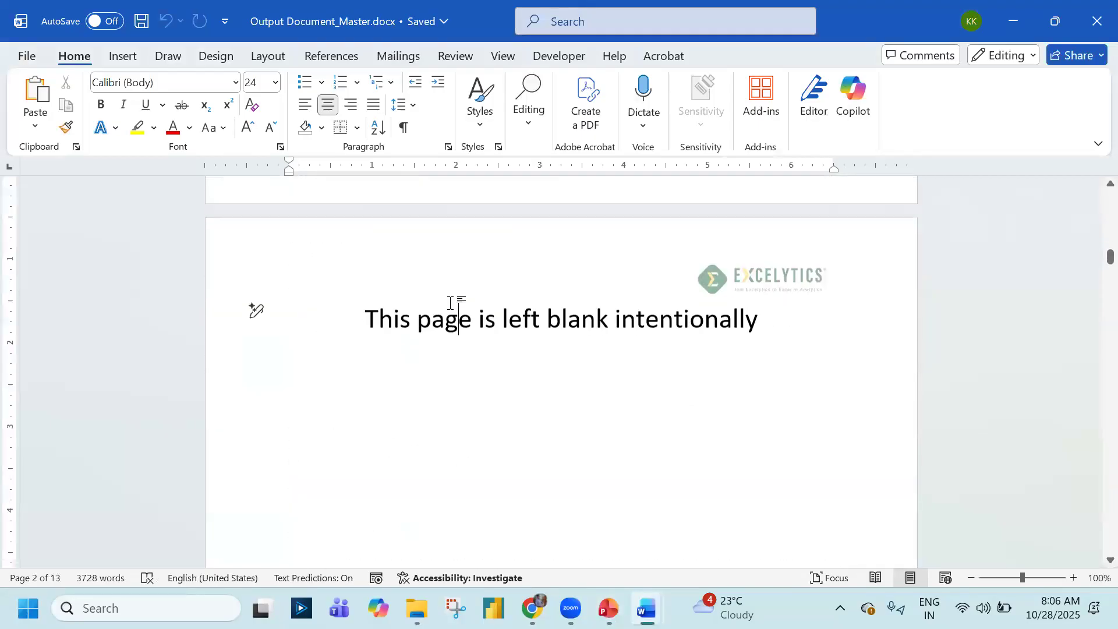
pyautogui.scroll(-10, 450, 303)
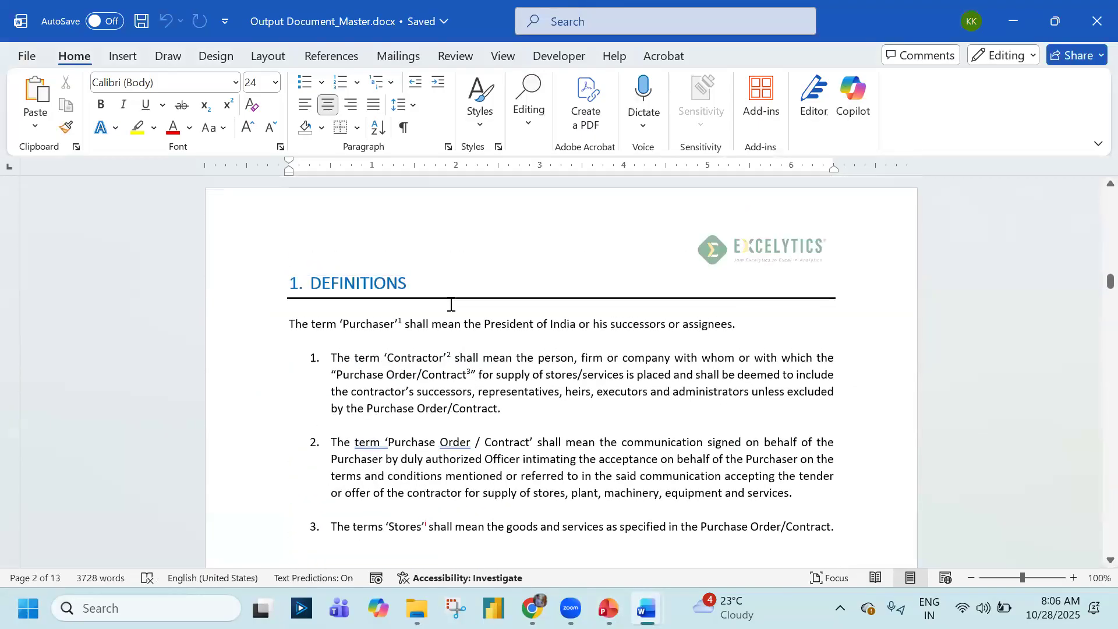
pyautogui.scroll(-1, 451, 304)
# Compare the plain DEFINITIONS heading in Prepare Document_Master.docx with the numbered, formatted one in Output Document_Master.docx
pyautogui.hotkey('alt', 'Tab')
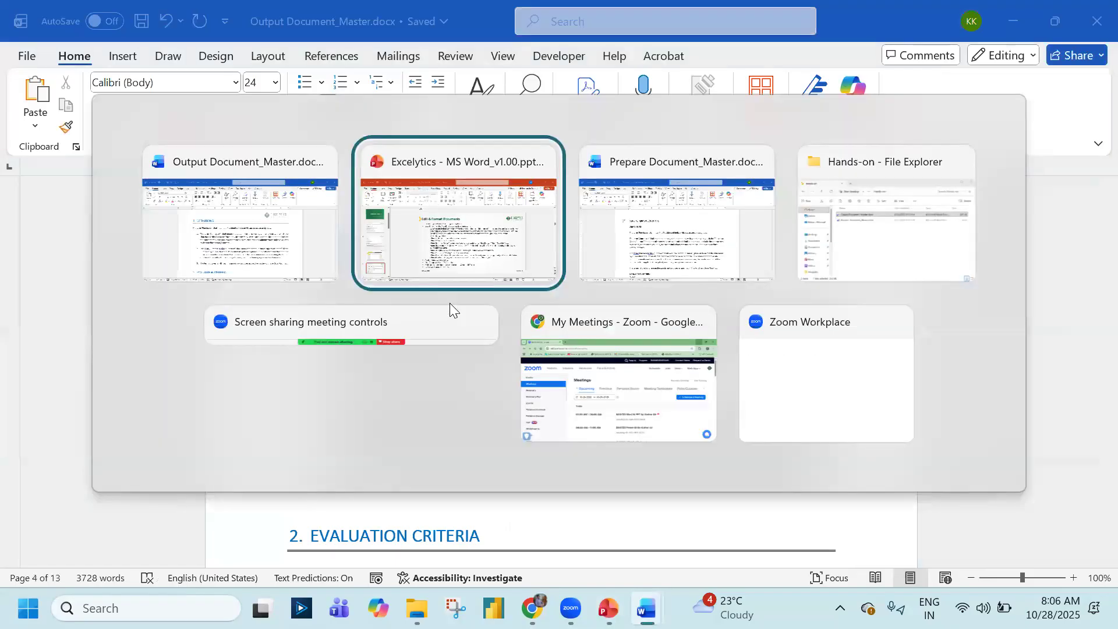
pyautogui.hotkey('alt', 'Tab')
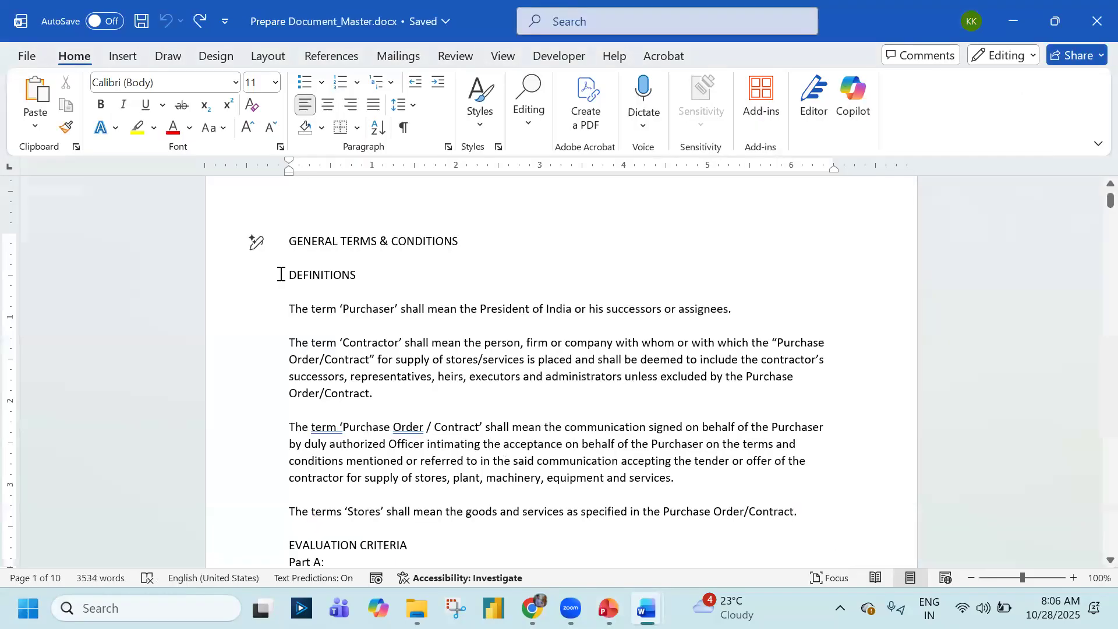
pyautogui.moveTo(289, 275); pyautogui.dragTo(361, 271)
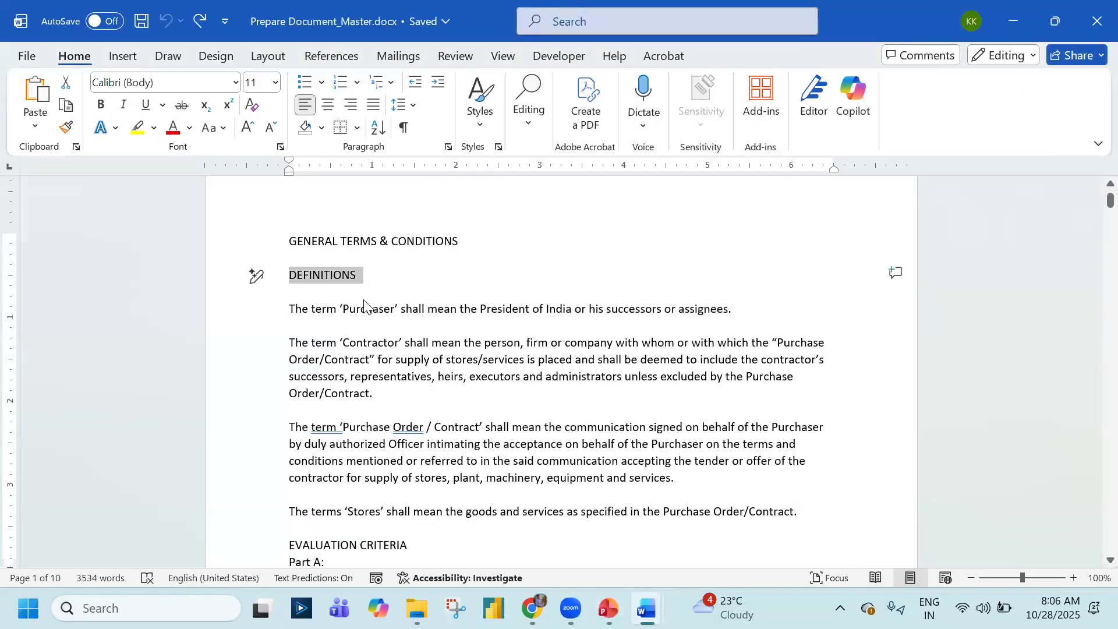
pyautogui.hotkey('alt', 'Tab')
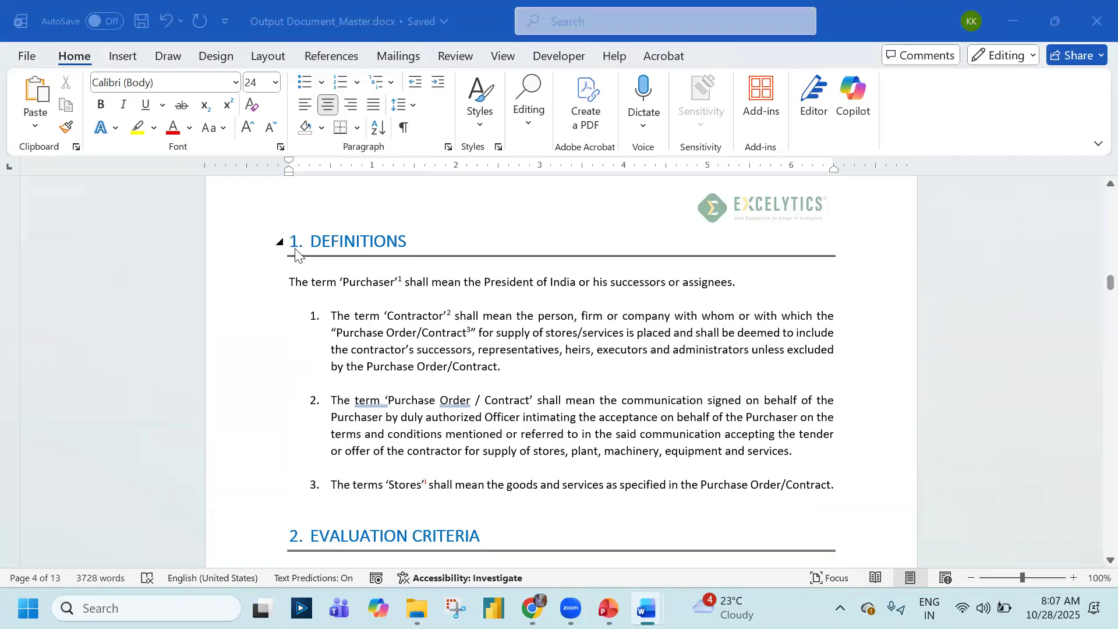
pyautogui.hotkey('alt', 'Tab')
pyautogui.click(379, 371)
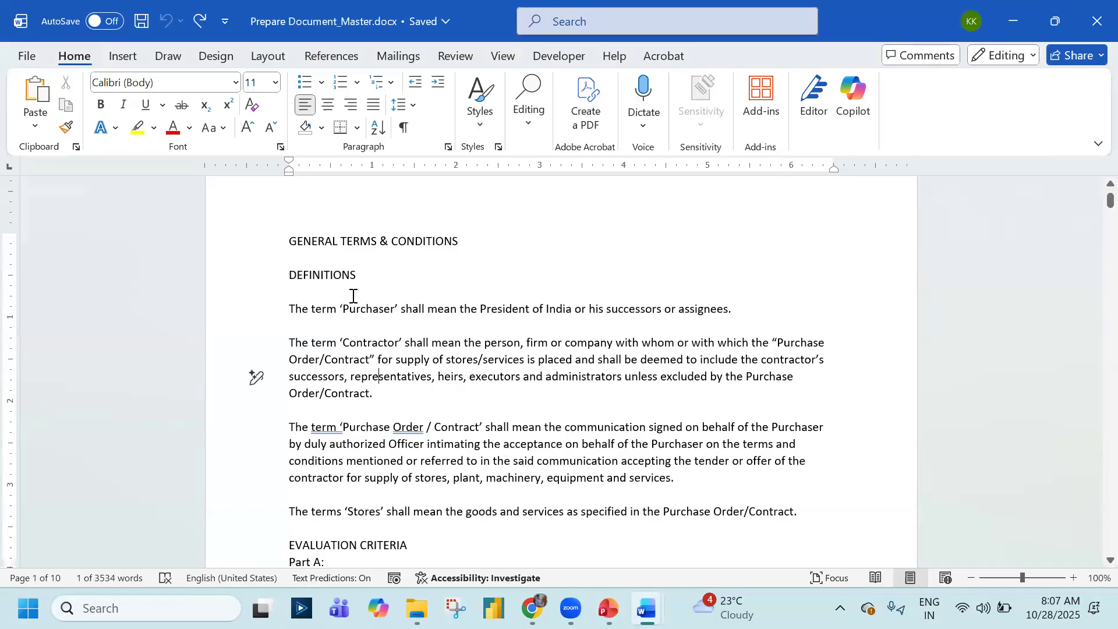
# Set the DEFINITIONS heading in Prepare Document_Master.docx to font size 16, matching the heading in Output Document_Master.docx
pyautogui.moveTo(356, 280); pyautogui.dragTo(268, 279)
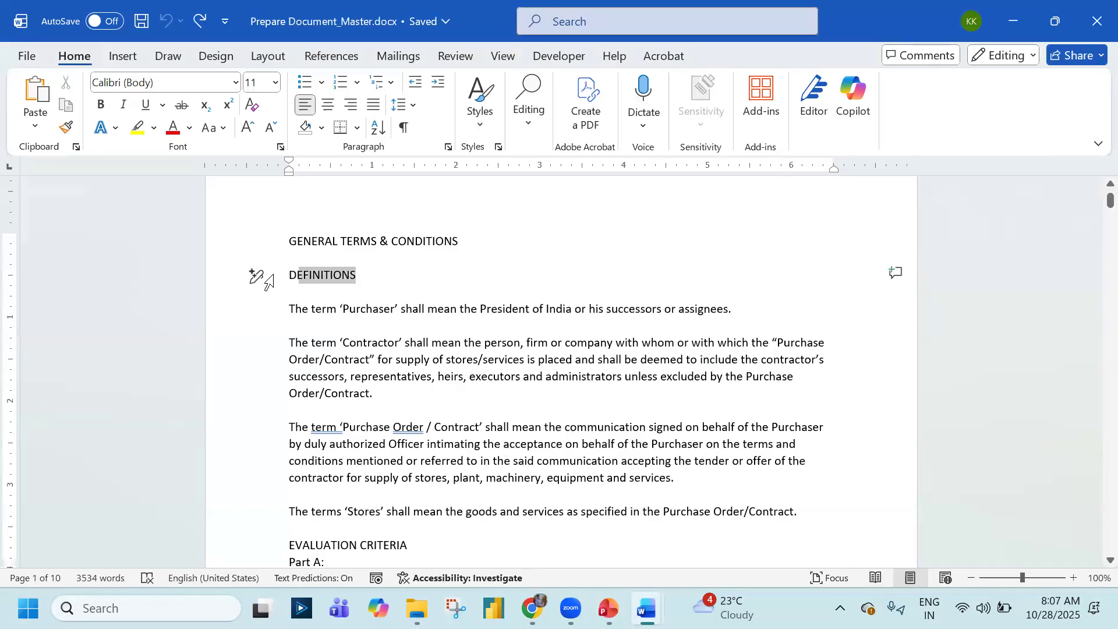
pyautogui.click(275, 82)
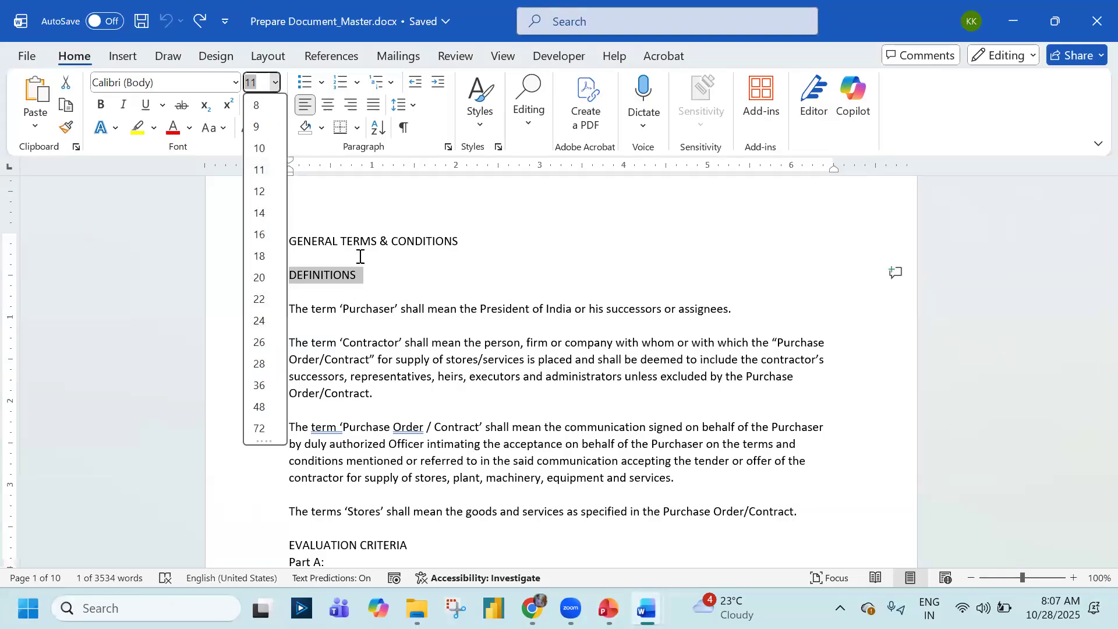
pyautogui.hotkey('alt', 'Tab')
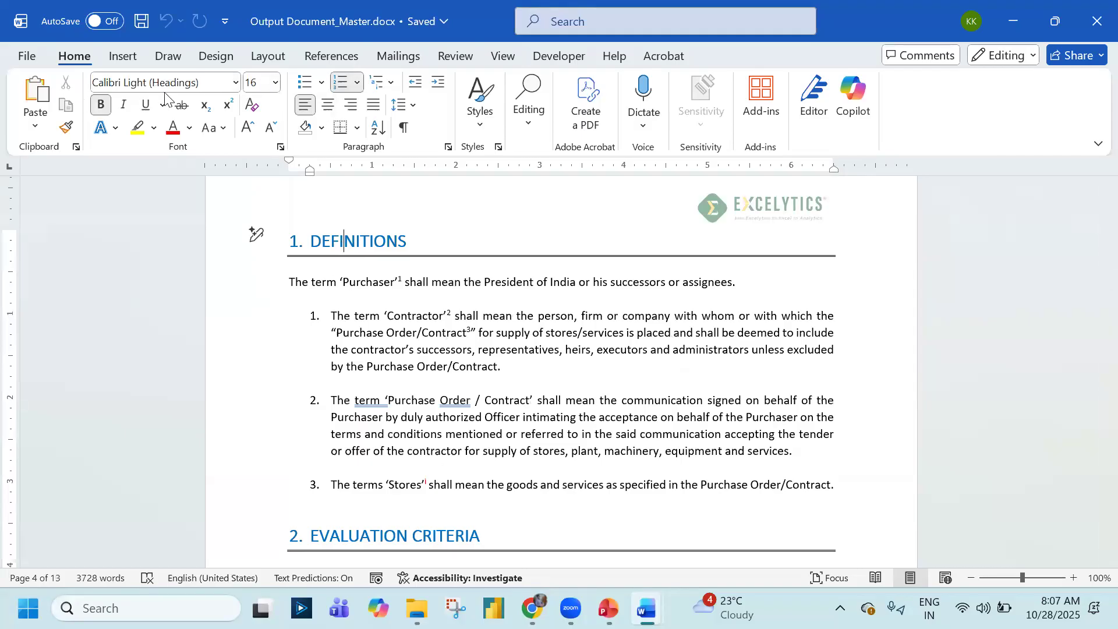
pyautogui.hotkey('alt', 'Tab')
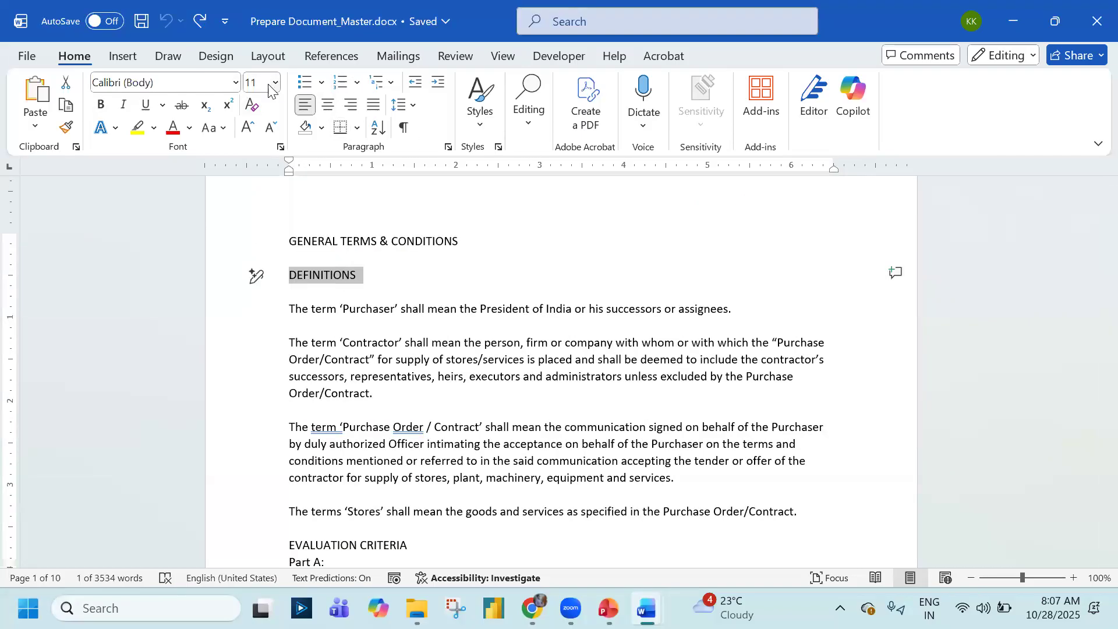
pyautogui.click(276, 82)
pyautogui.click(256, 233)
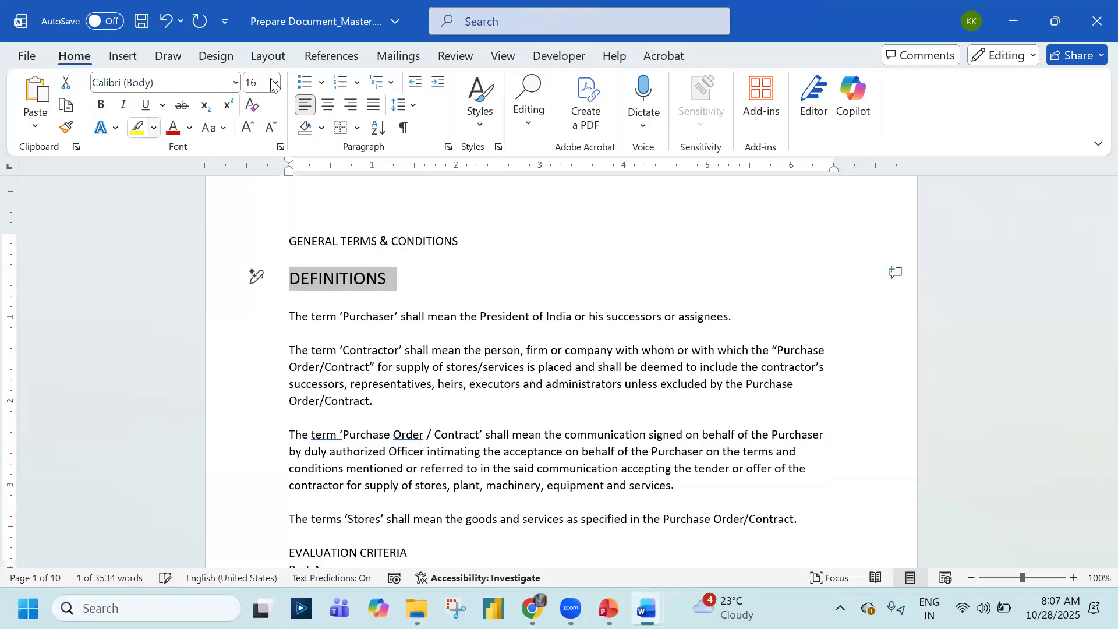
# Change the DEFINITIONS heading's font to Calibri Light (Headings) and its font color to the light blue theme color
pyautogui.click(235, 84)
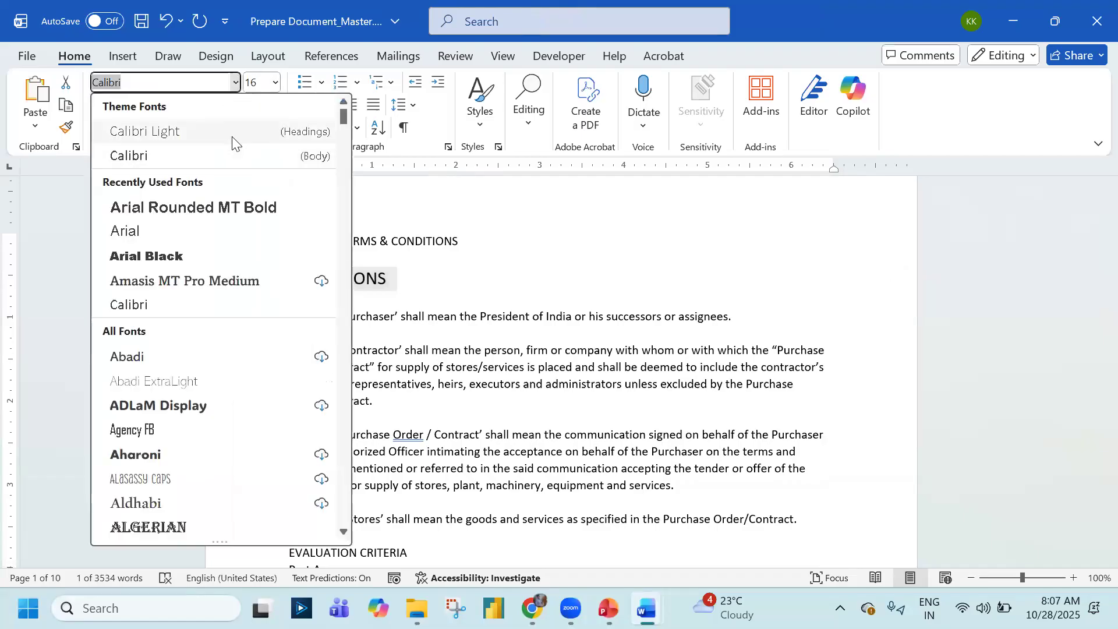
pyautogui.click(235, 136)
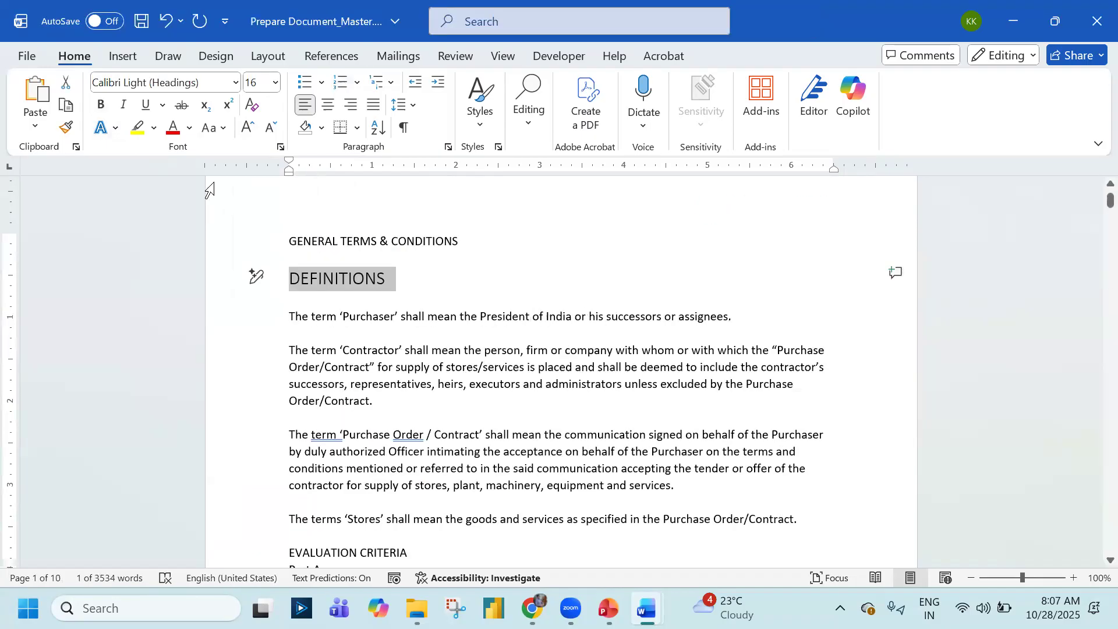
pyautogui.click(189, 128)
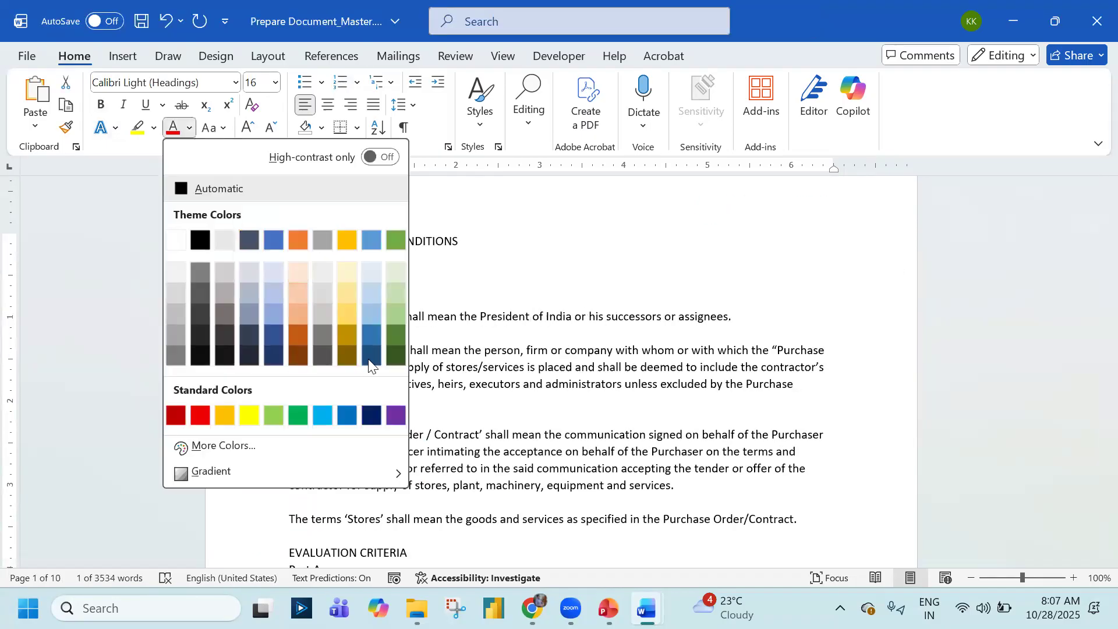
pyautogui.click(369, 242)
pyautogui.click(424, 297)
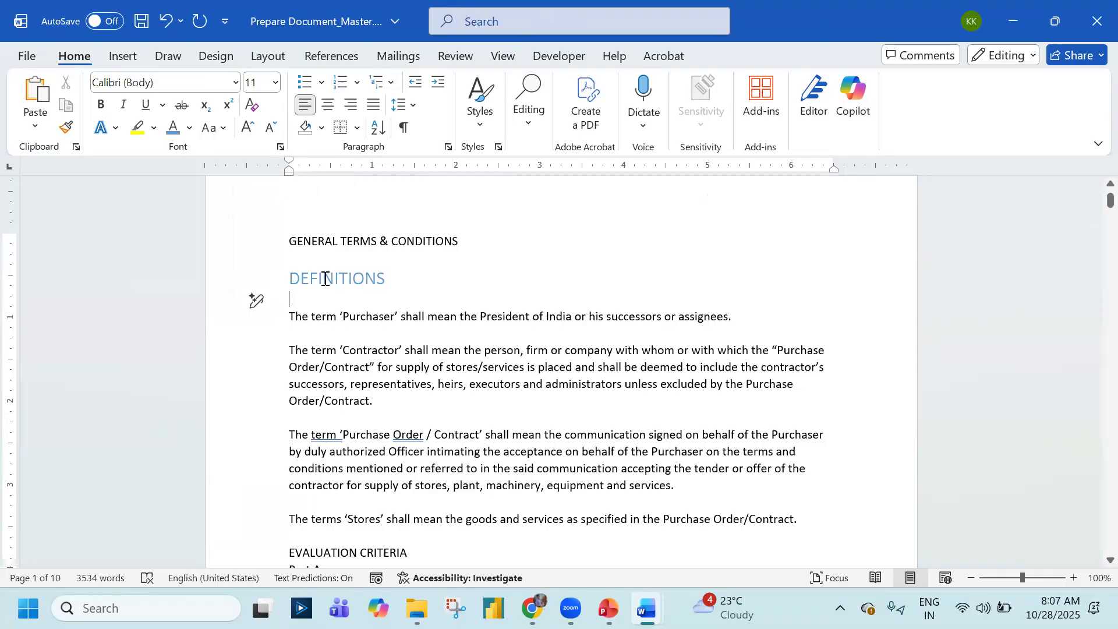
# Copy the DEFINITIONS heading's formatting onto the EVALUATION CRITERIA heading with Format Painter
pyautogui.moveTo(325, 278); pyautogui.dragTo(394, 279)
pyautogui.click(67, 129)
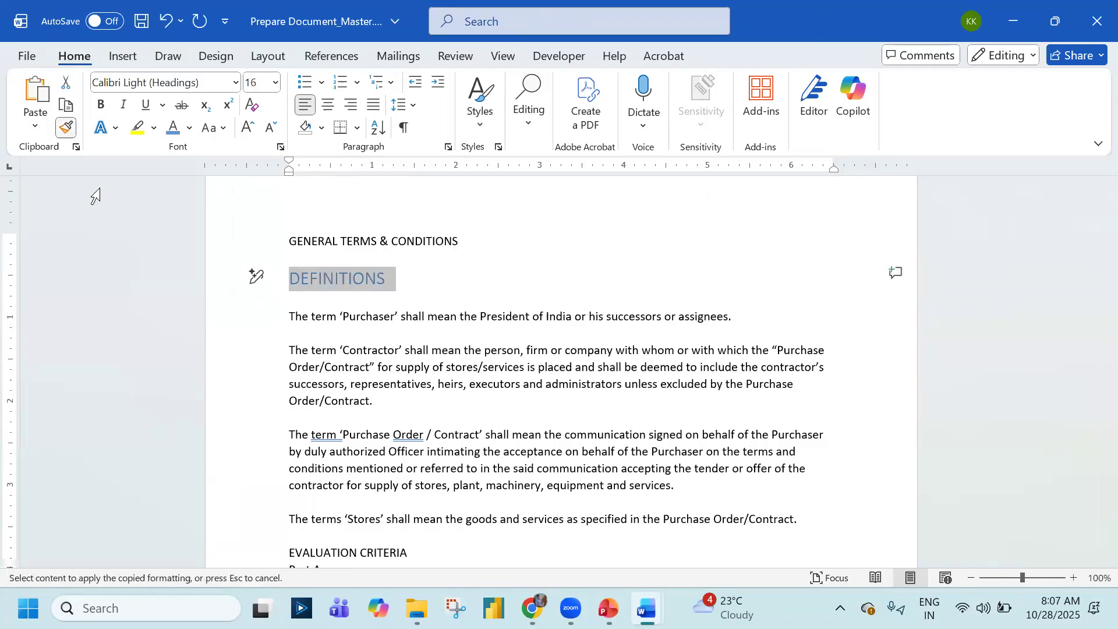
pyautogui.scroll(-5, 349, 349)
pyautogui.moveTo(410, 303); pyautogui.dragTo(252, 302)
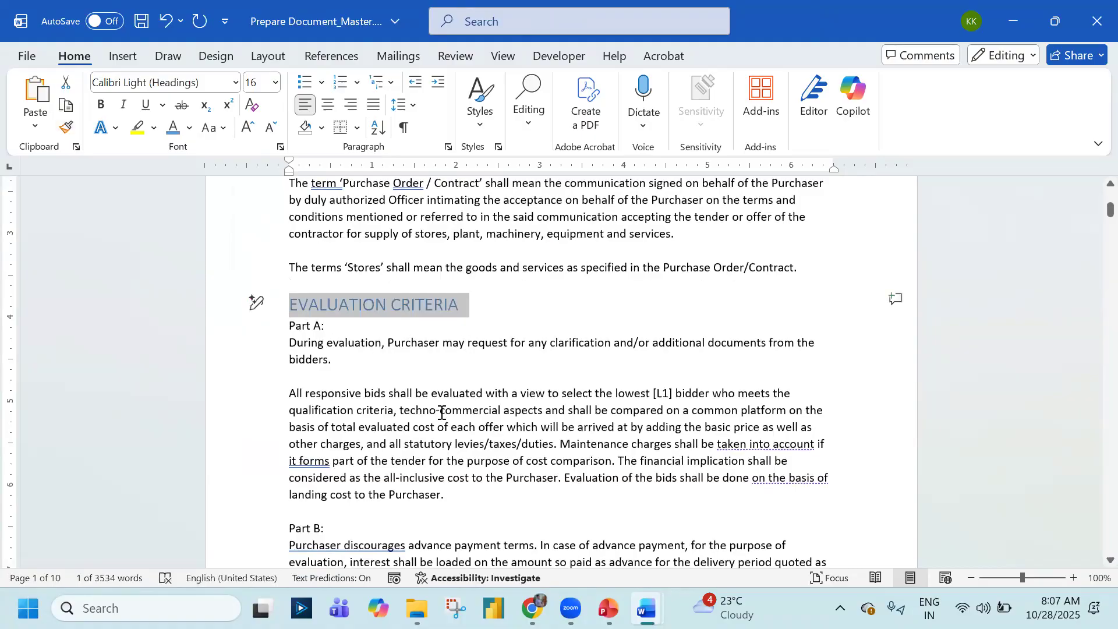
# Compare the manually formatted headings in Prepare Document_Master.docx with the EVALUATION CRITERIA section of Output Document_Master.docx
pyautogui.hotkey('alt', 'Tab')
pyautogui.scroll(-3, 444, 370)
pyautogui.hotkey('alt', 'Tab')
pyautogui.click(459, 315)
pyautogui.scroll(5, 379, 317)
pyautogui.hotkey('alt', 'Tab')
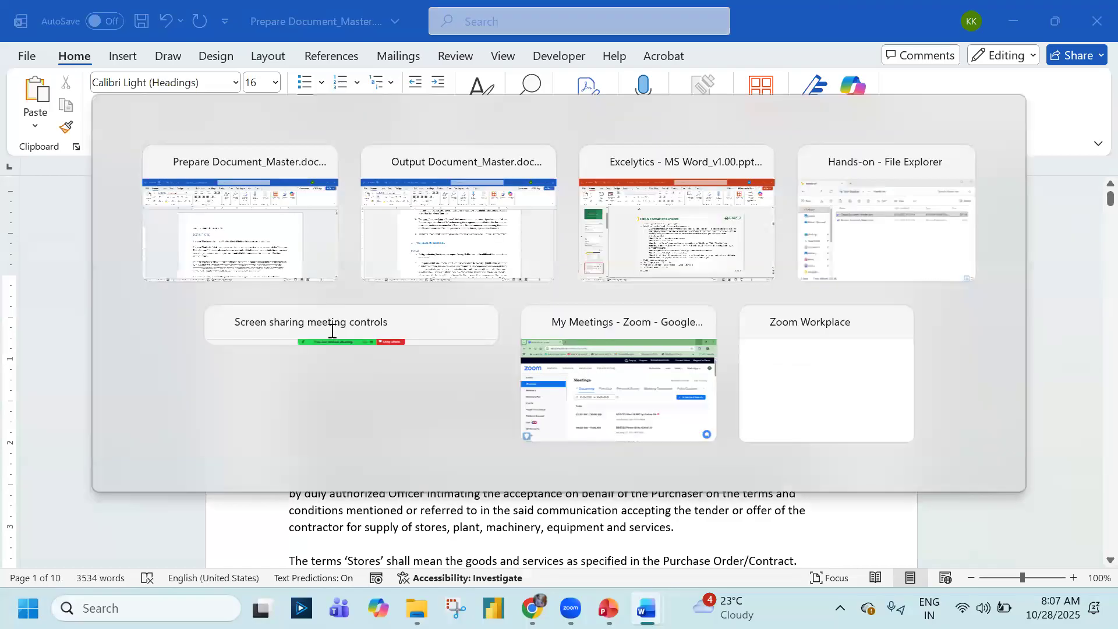
pyautogui.hotkey('alt', 'Tab')
# Undo all manual formatting of the EVALUATION CRITERIA and DEFINITIONS headings in Prepare Document_Master.docx
pyautogui.hotkey('ctrl', 'z')
pyautogui.hotkey('ctrl', 'z')
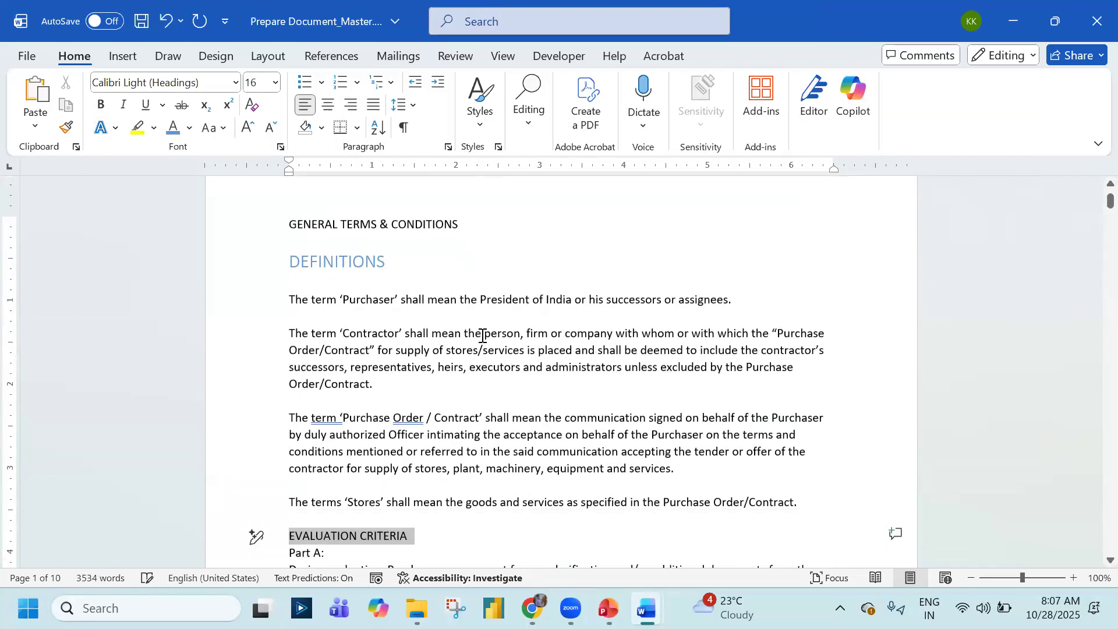
pyautogui.hotkey('ctrl', 'z')
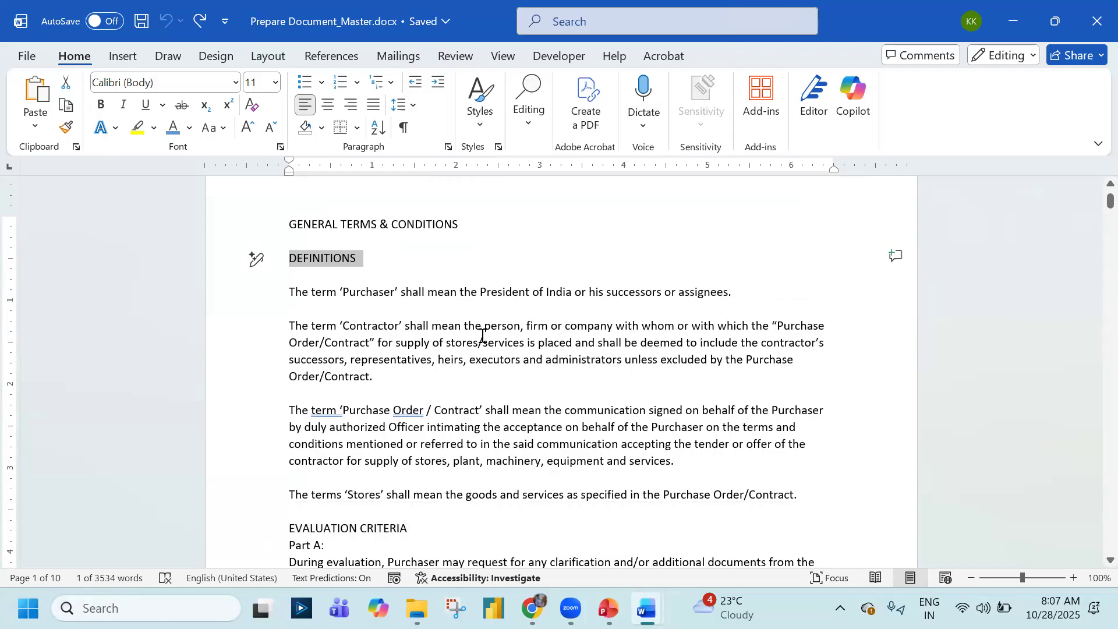
pyautogui.click(482, 340)
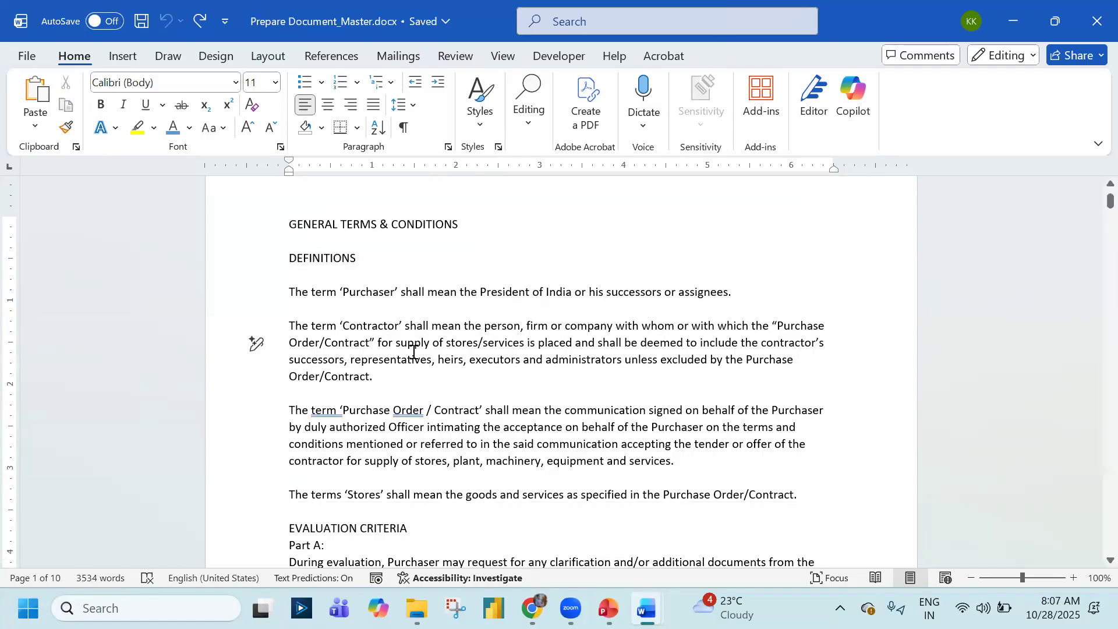
# View the predefined styles available in the Styles gallery, such as Heading 1, and close it without applying one
pyautogui.click(479, 124)
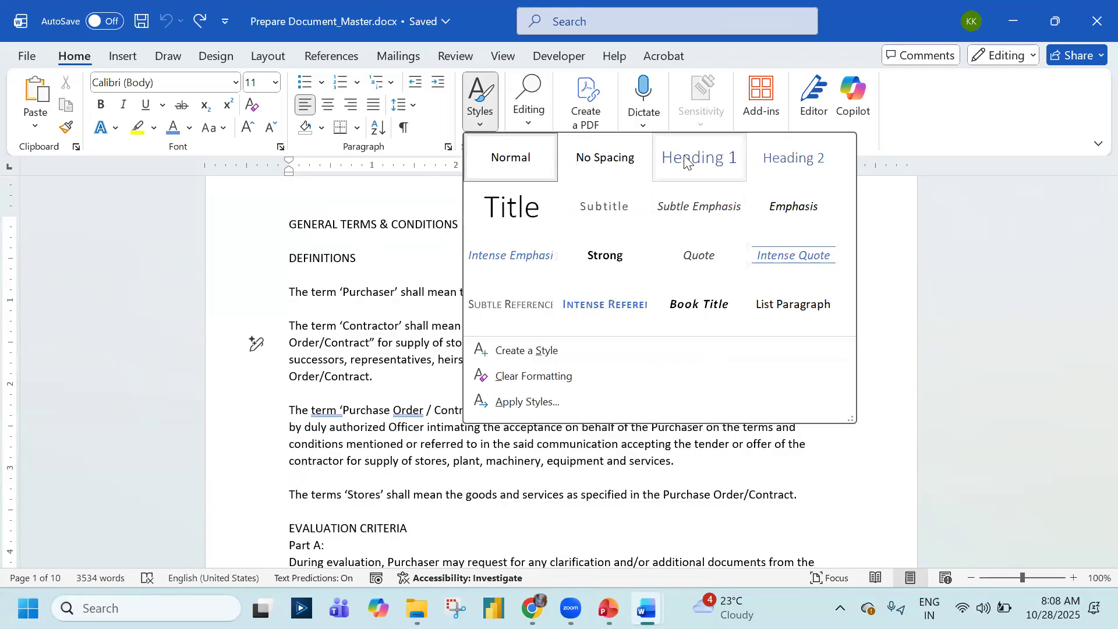
pyautogui.click(359, 254)
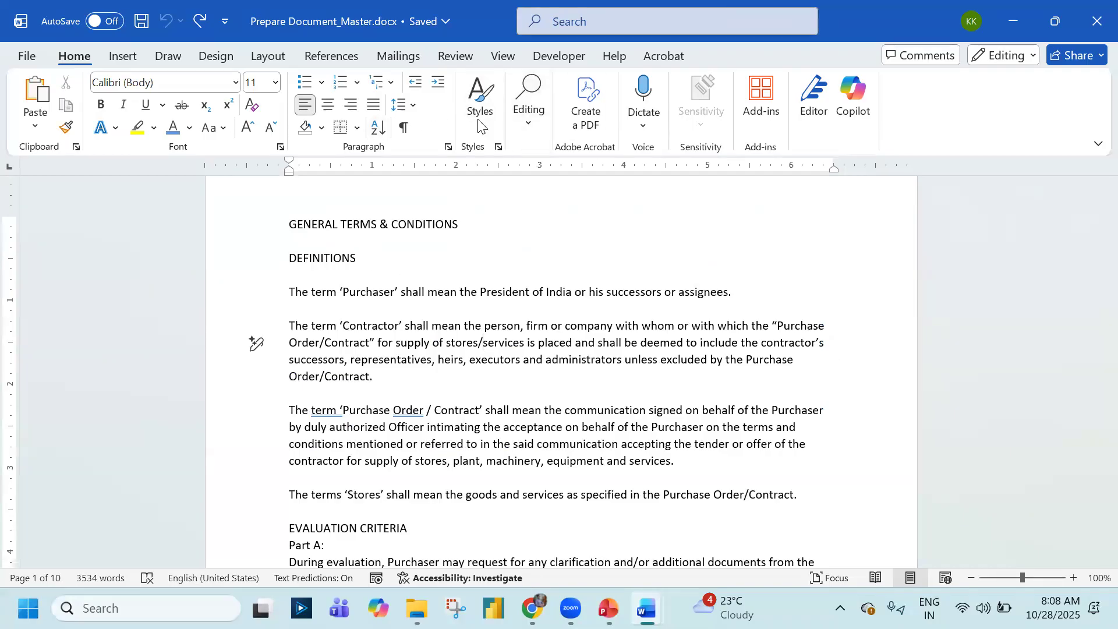
# Open the Heading 1 style for modification and make its font bold
pyautogui.click(479, 99)
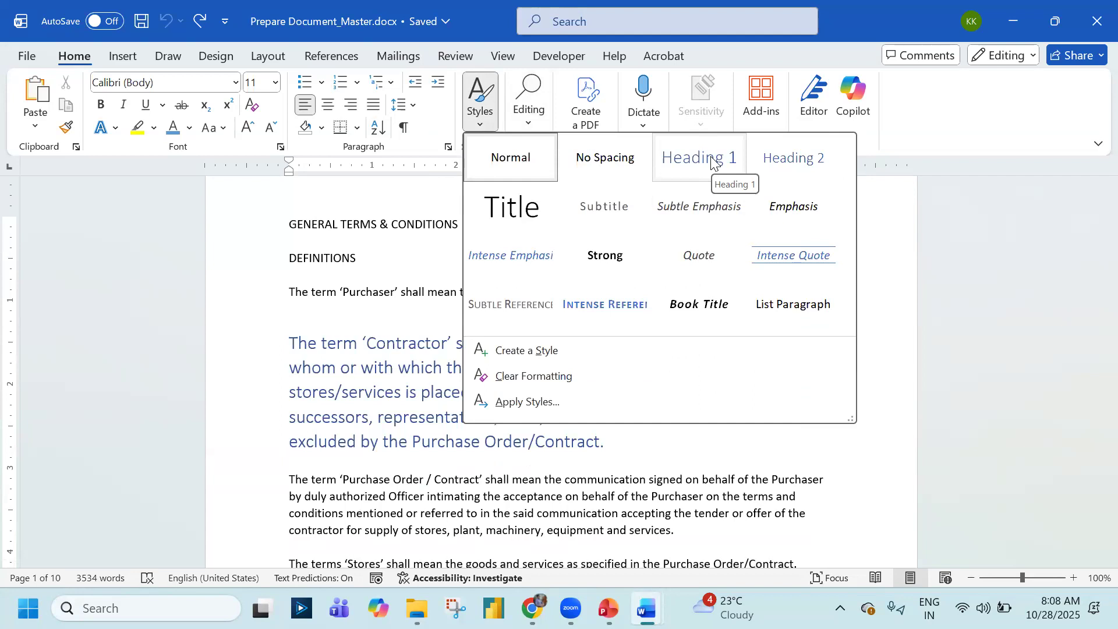
pyautogui.rightClick(711, 161)
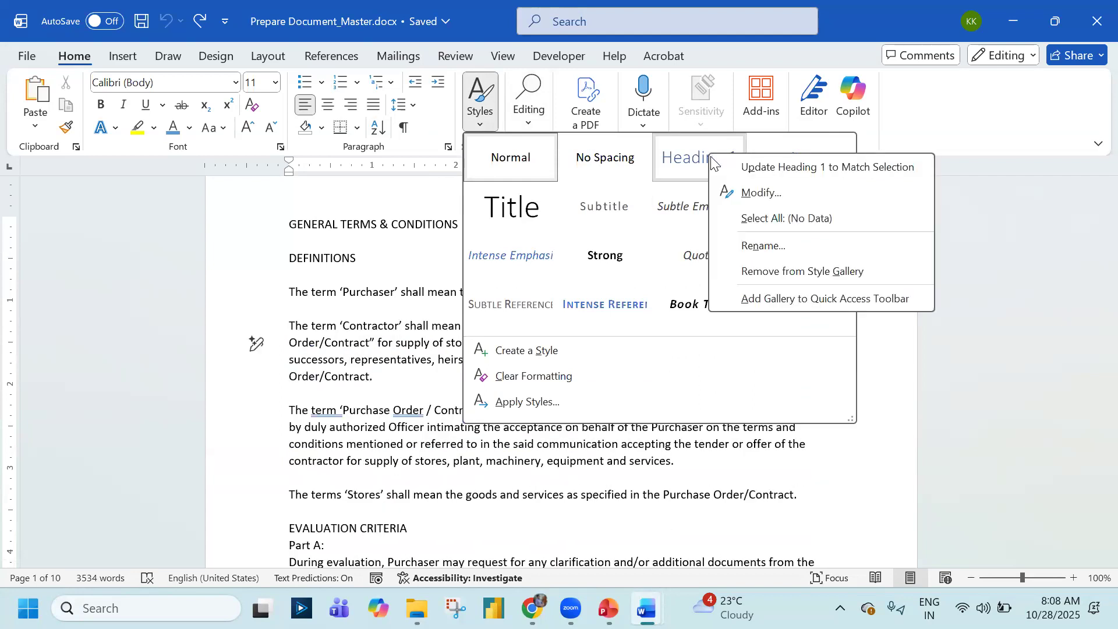
pyautogui.click(760, 192)
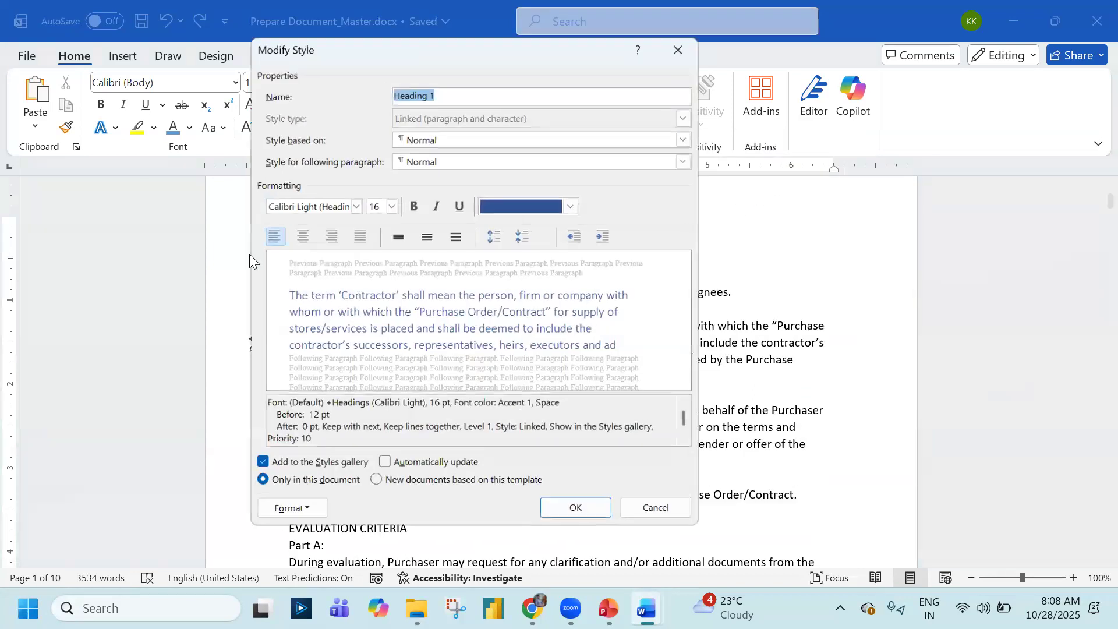
pyautogui.click(571, 206)
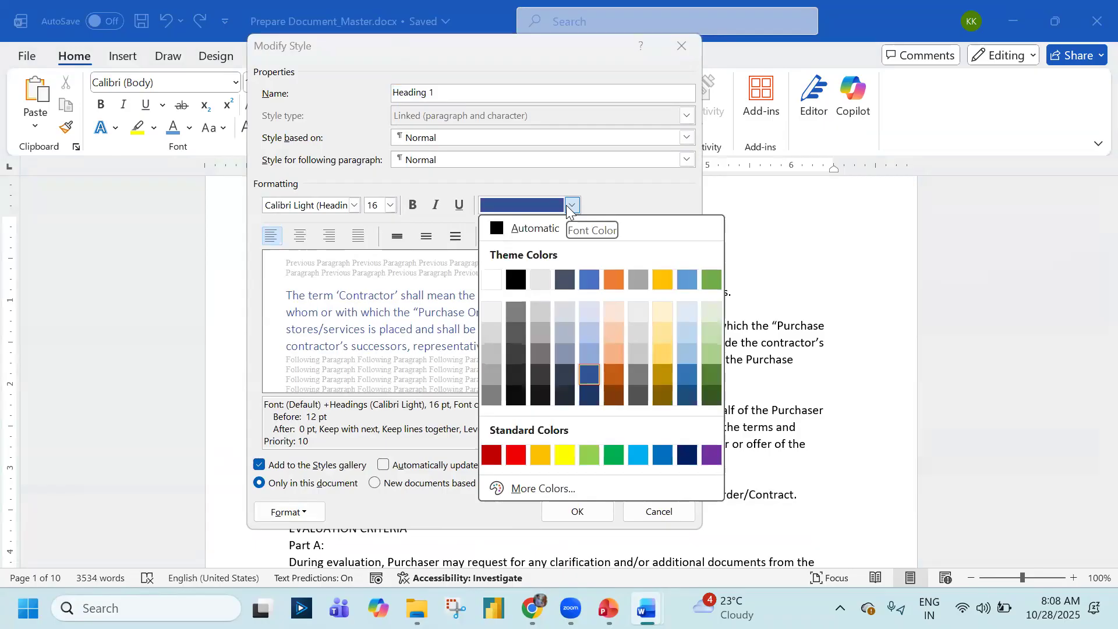
pyautogui.click(570, 206)
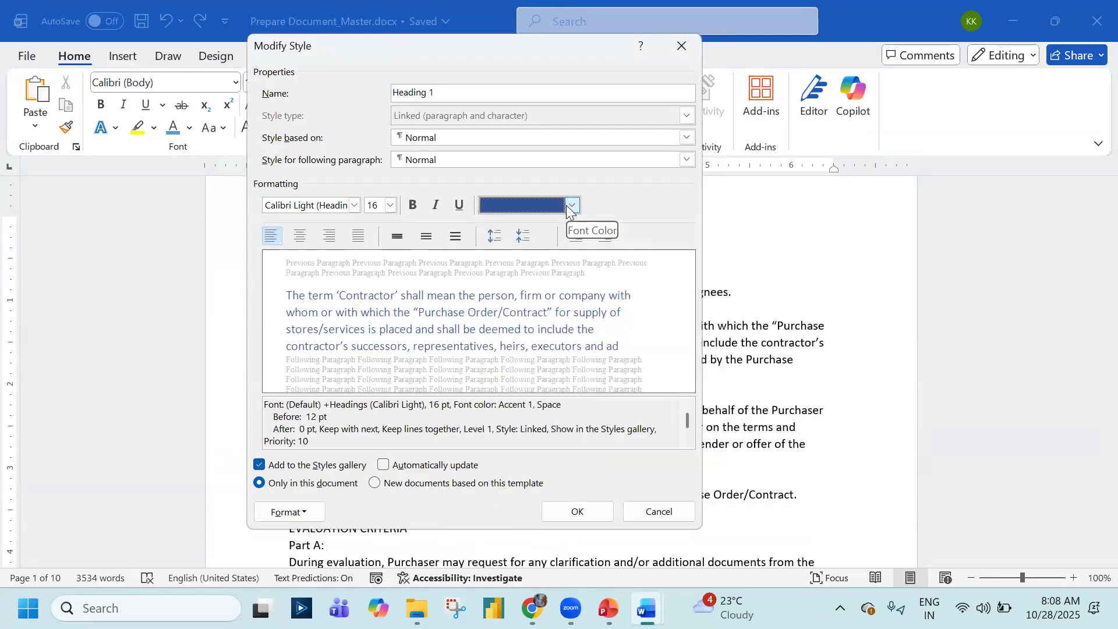
pyautogui.click(413, 208)
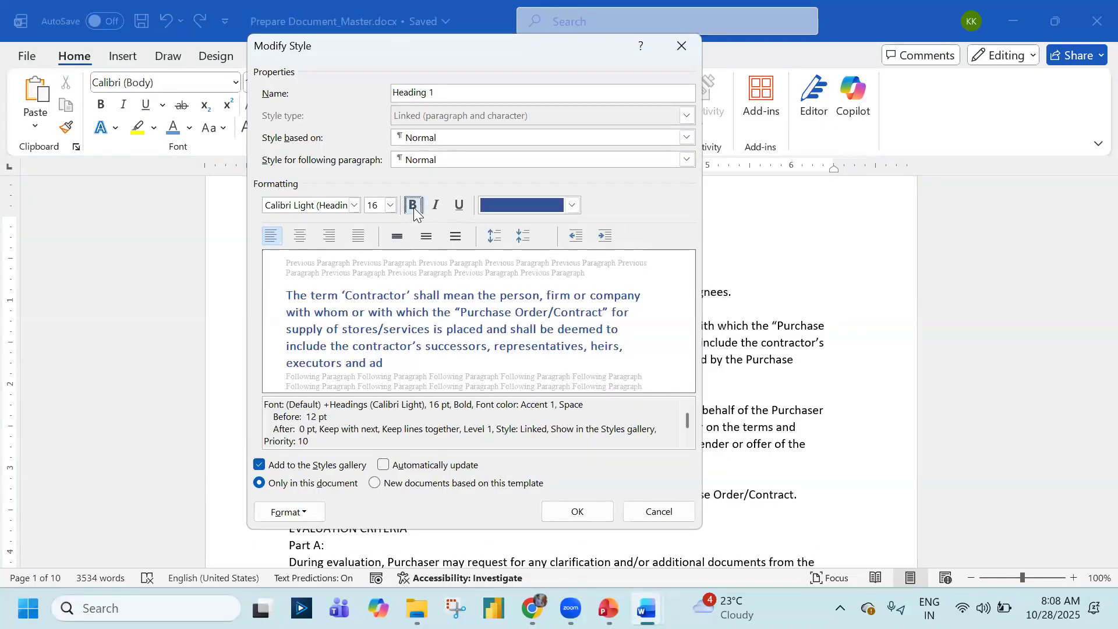
# Add a double-line bottom border to the Heading 1 style and select the ¾ pt line width
pyautogui.click(307, 511)
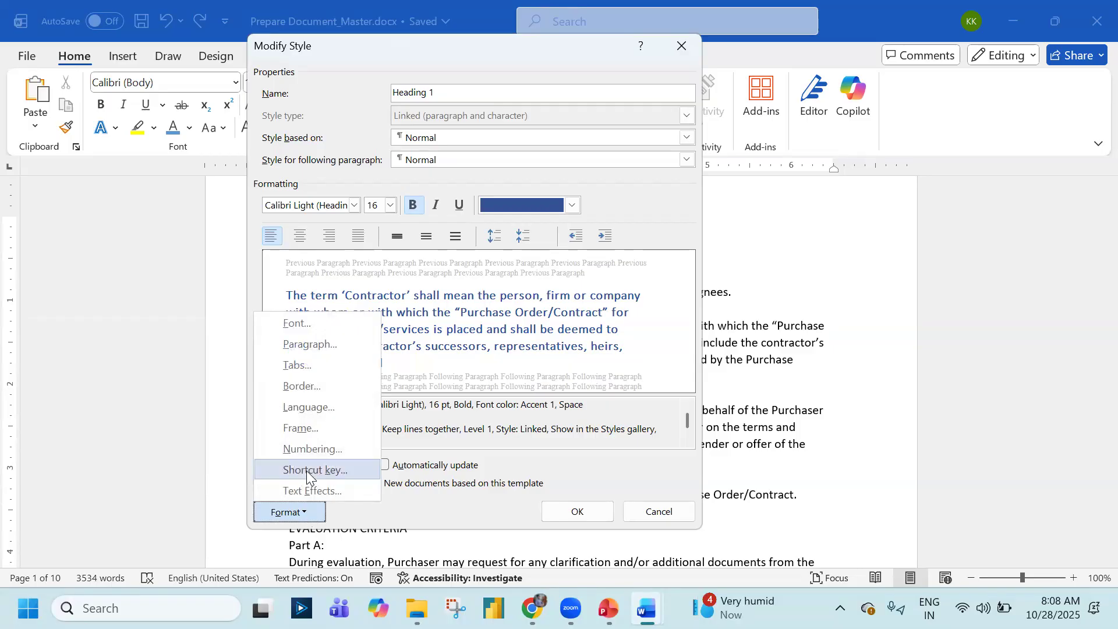
pyautogui.click(305, 378)
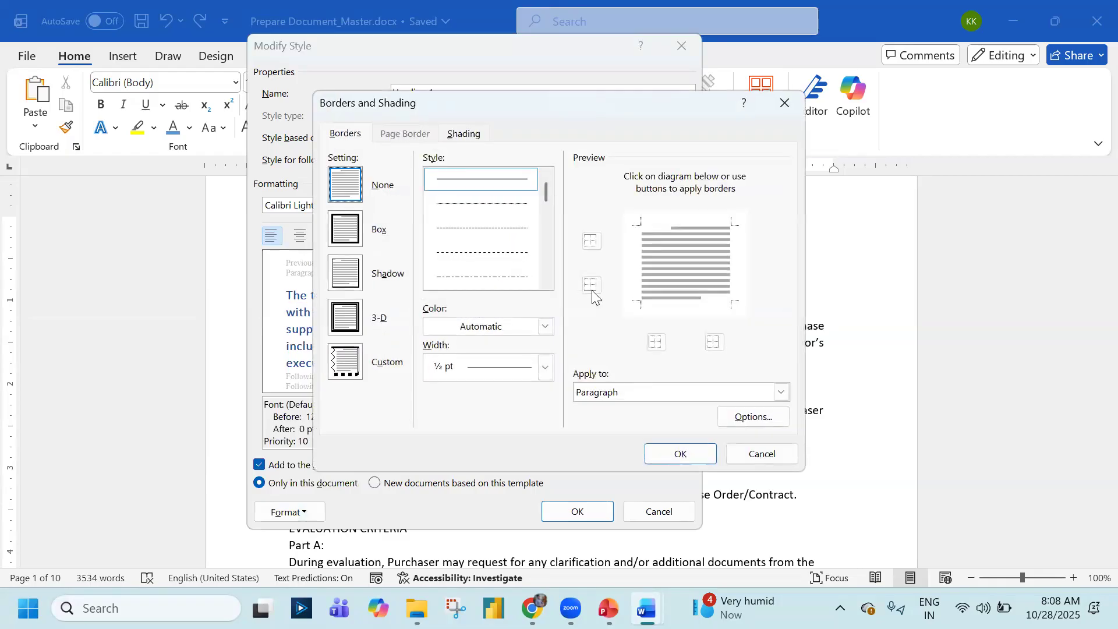
pyautogui.click(661, 301)
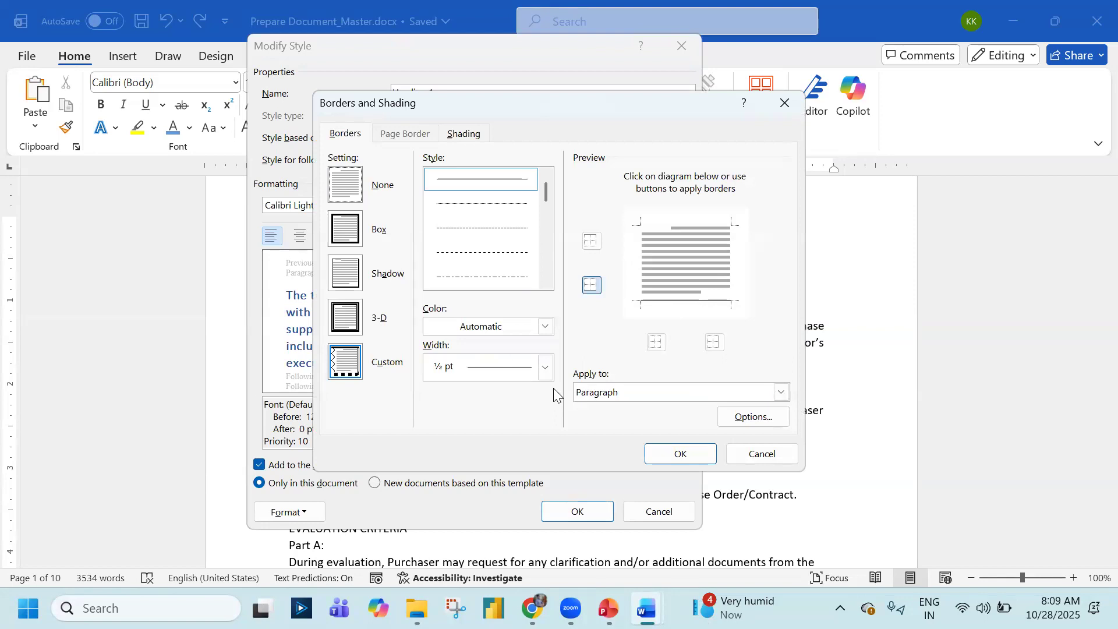
pyautogui.click(545, 284)
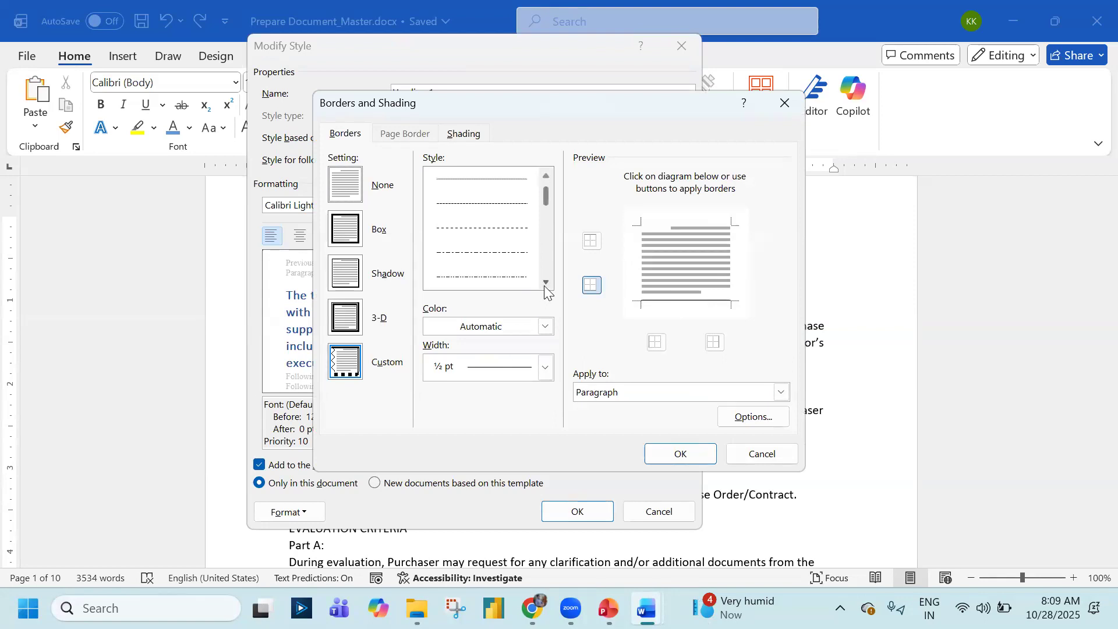
pyautogui.scroll(-1, 512, 265)
pyautogui.click(512, 252)
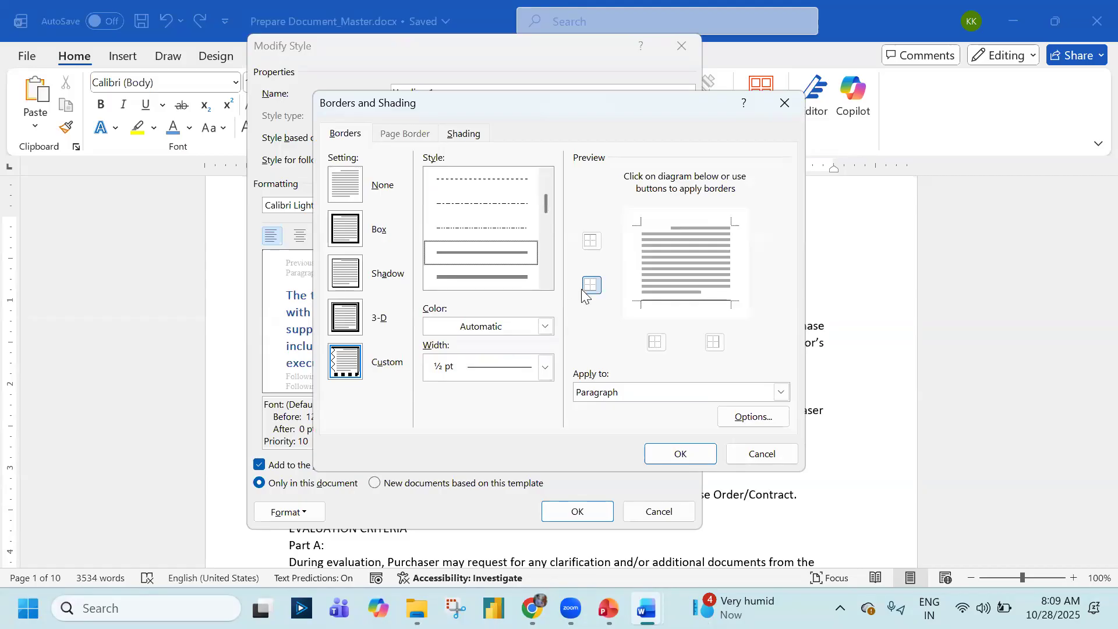
pyautogui.click(682, 303)
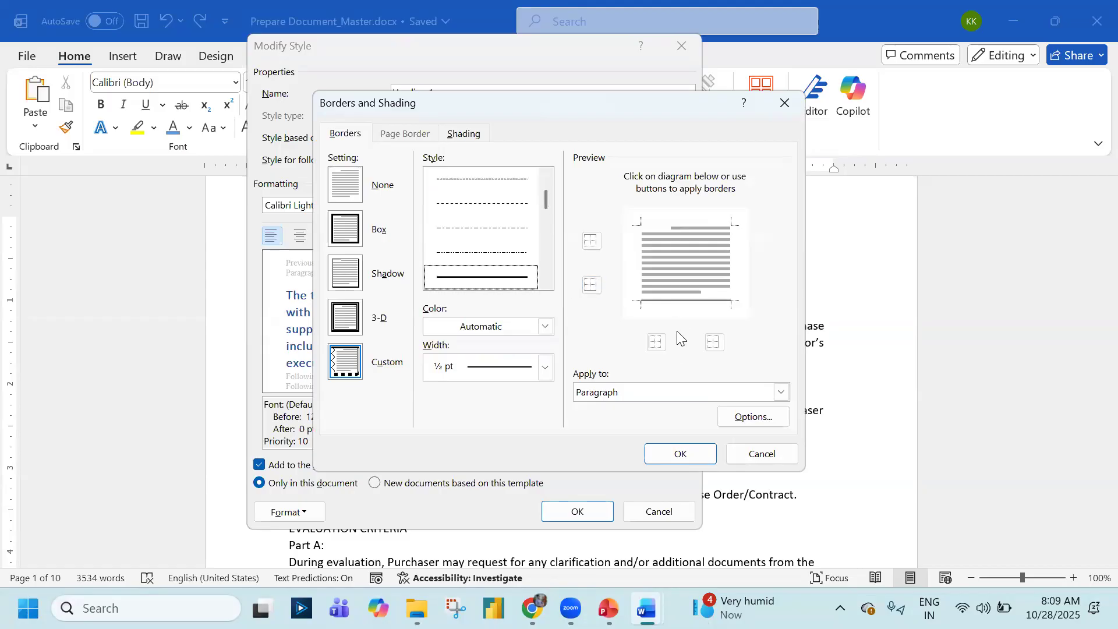
pyautogui.click(685, 307)
pyautogui.click(686, 304)
pyautogui.click(549, 367)
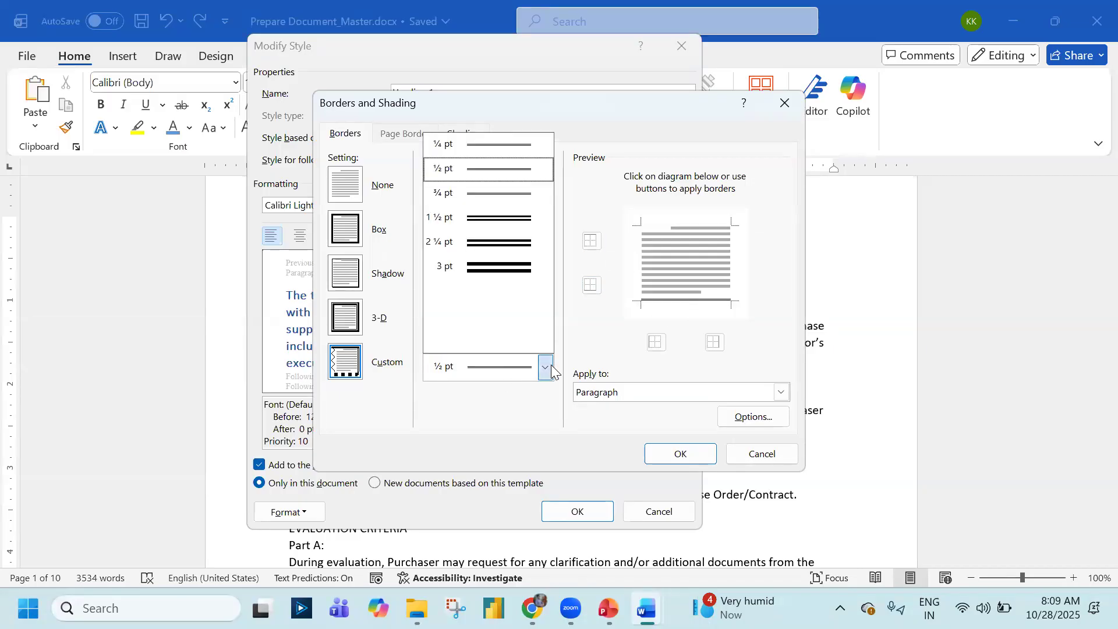
pyautogui.click(518, 196)
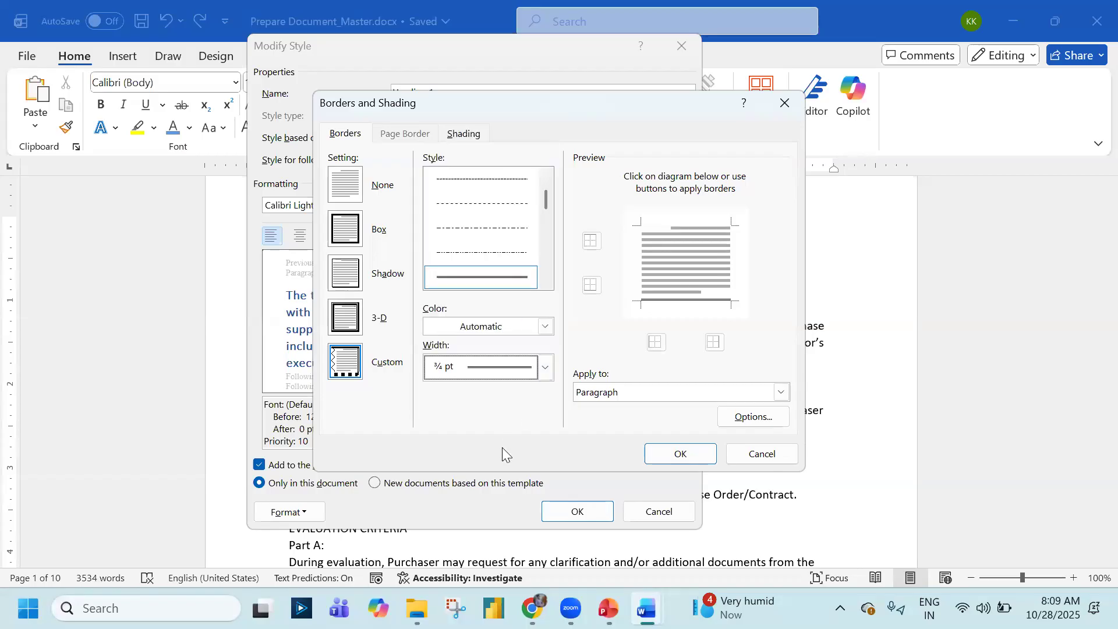
pyautogui.click(678, 452)
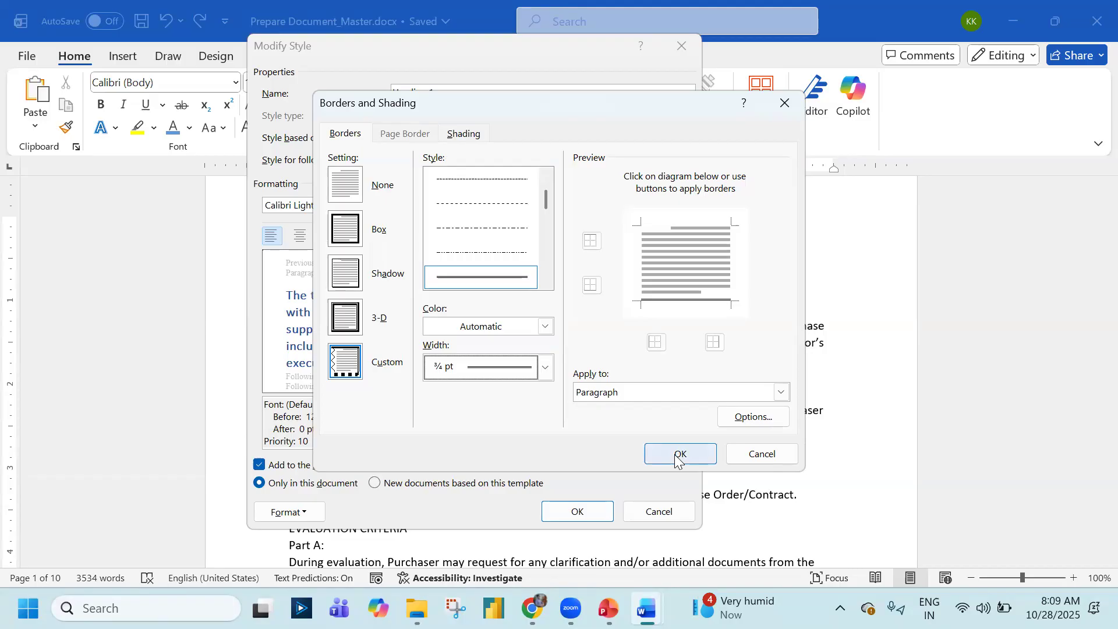
# Add the 1., 2., 3. numbering format to the Heading 1 style, review the style description and save the modifications
pyautogui.click(305, 513)
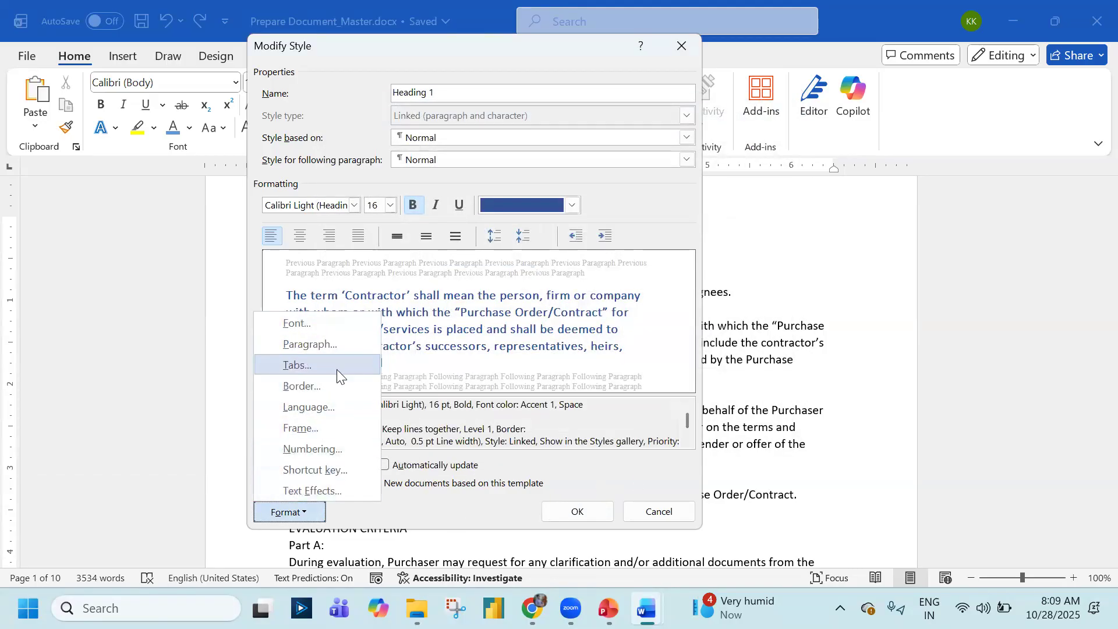
pyautogui.click(337, 447)
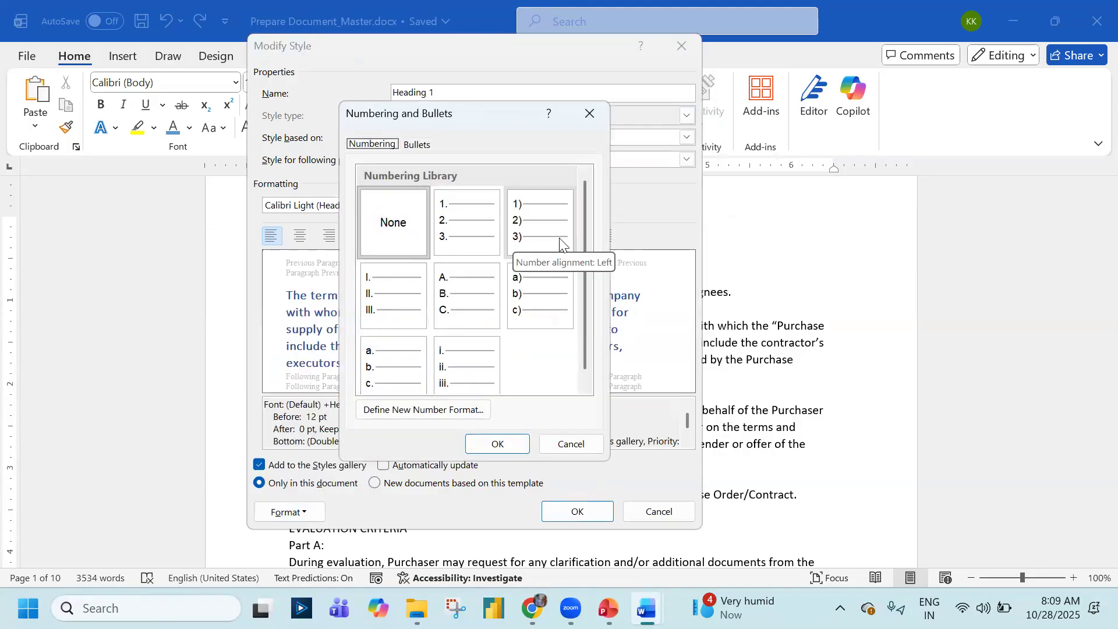
pyautogui.click(476, 234)
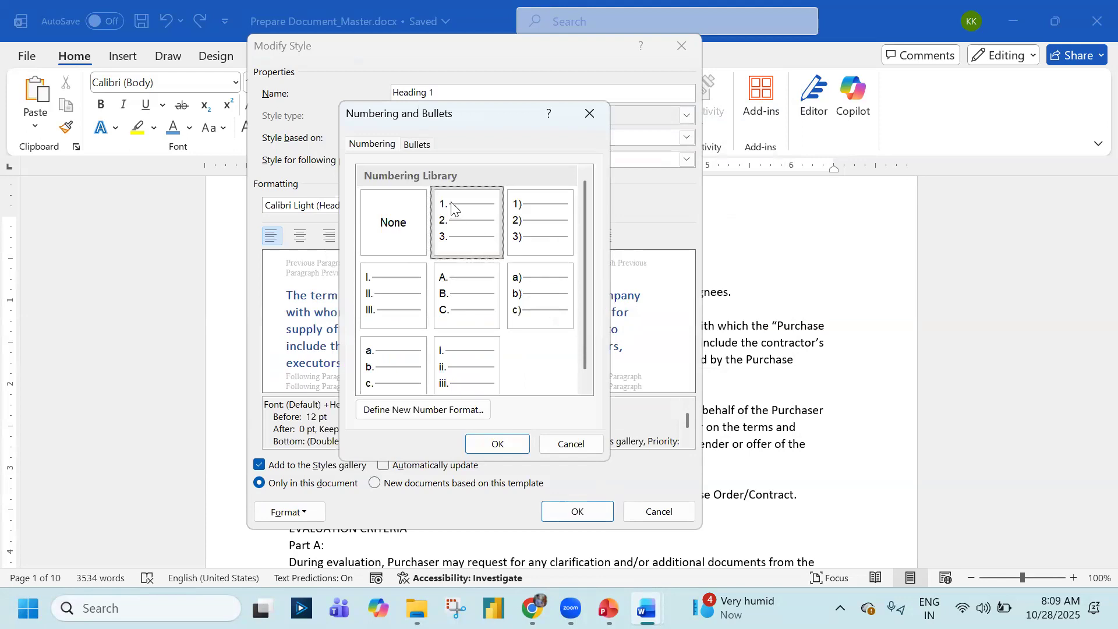
pyautogui.click(515, 448)
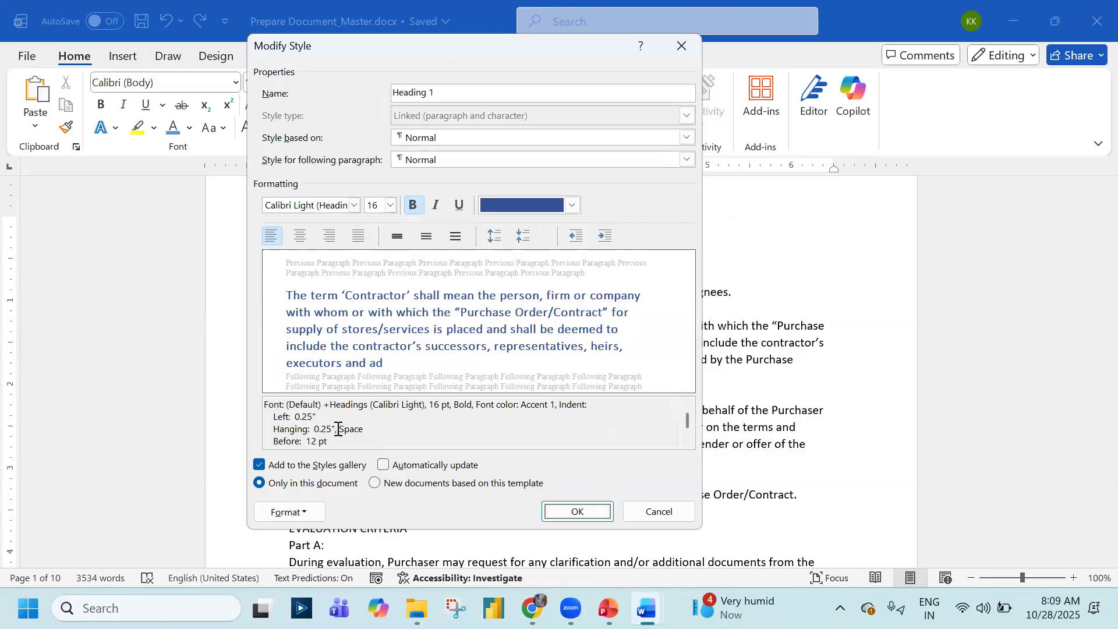
pyautogui.scroll(-3, 339, 431)
pyautogui.scroll(3, 338, 429)
pyautogui.scroll(-3, 338, 429)
pyautogui.scroll(1, 338, 429)
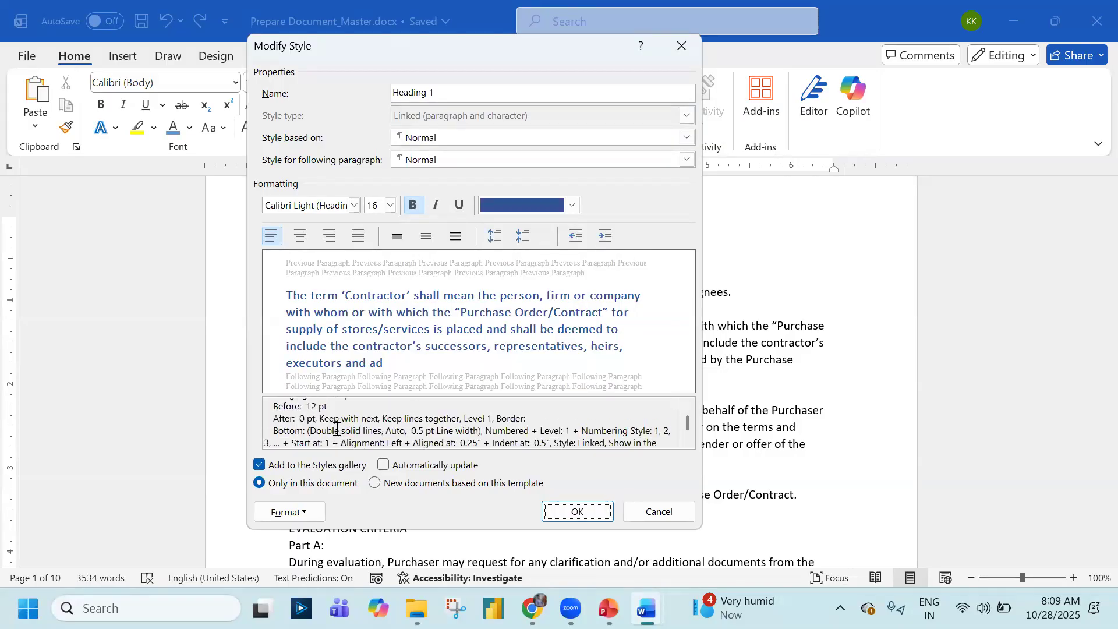
pyautogui.scroll(-3, 337, 429)
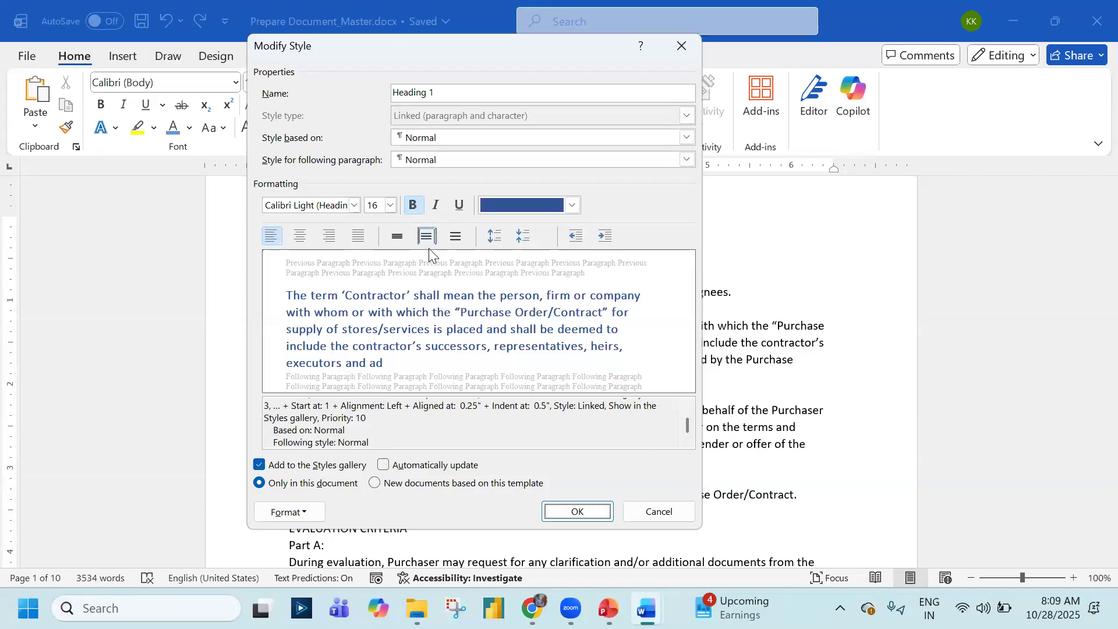
pyautogui.click(586, 507)
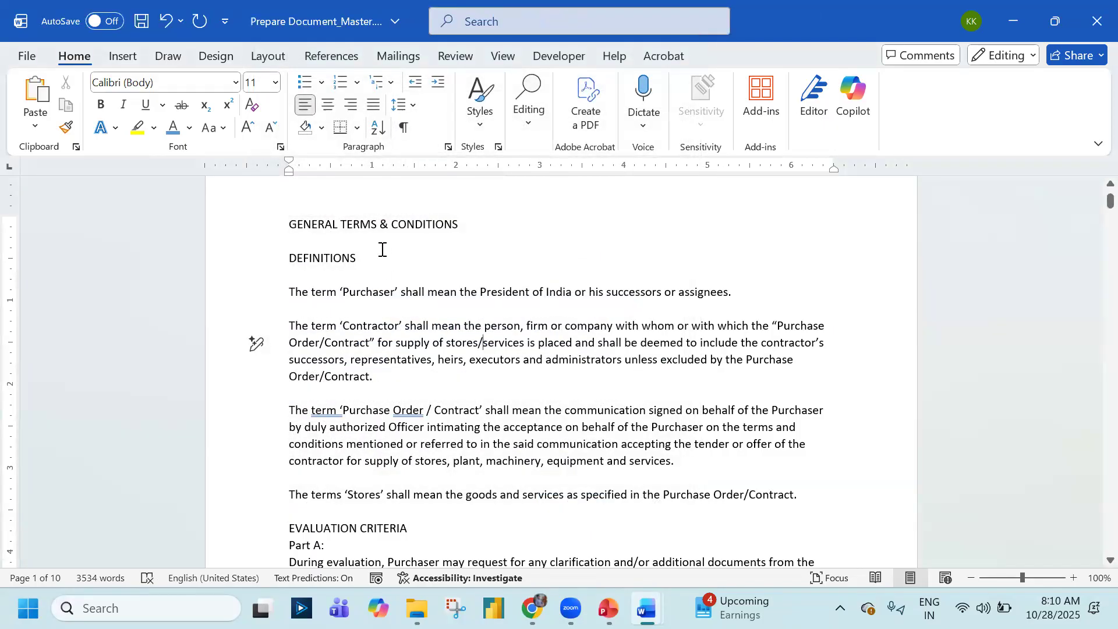
# Apply the Heading 1 style to the DEFINITIONS heading
pyautogui.moveTo(324, 249); pyautogui.dragTo(305, 271)
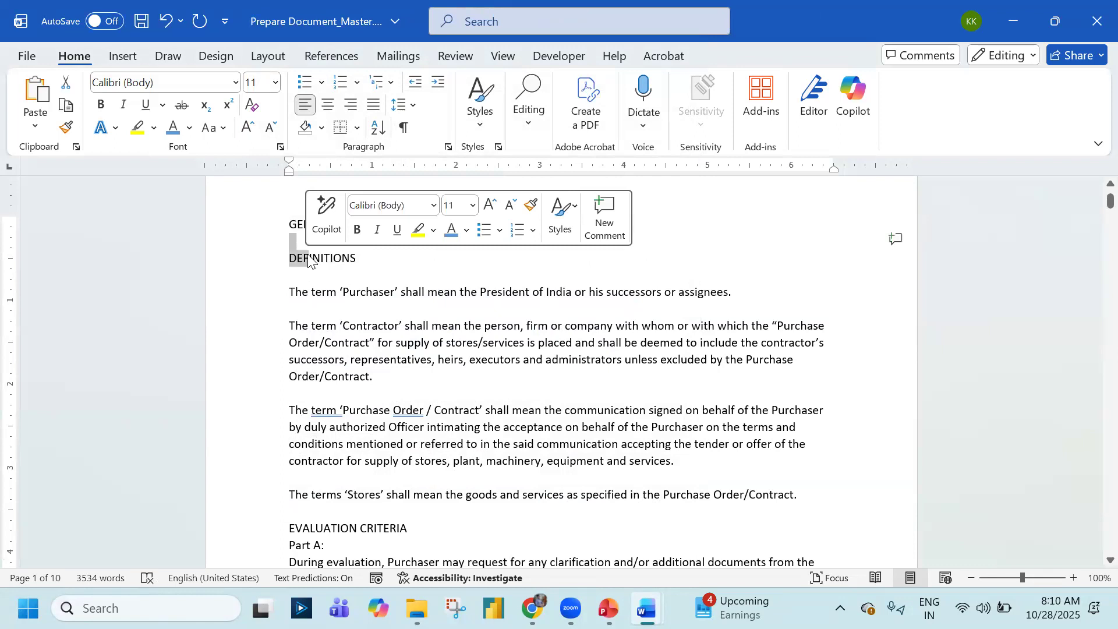
pyautogui.click(287, 261)
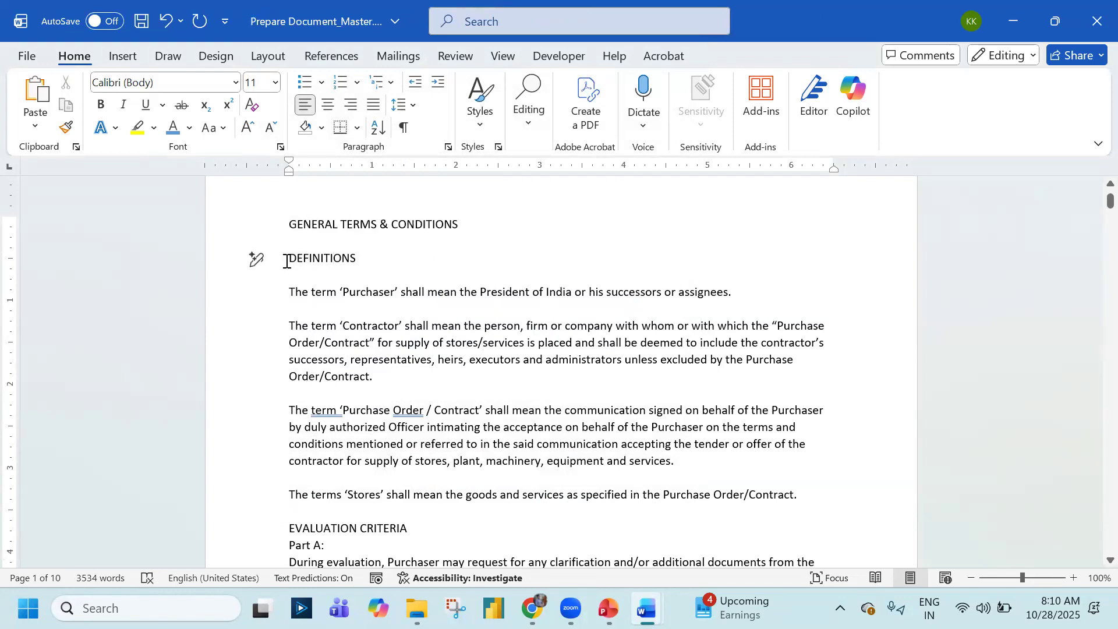
pyautogui.click(477, 122)
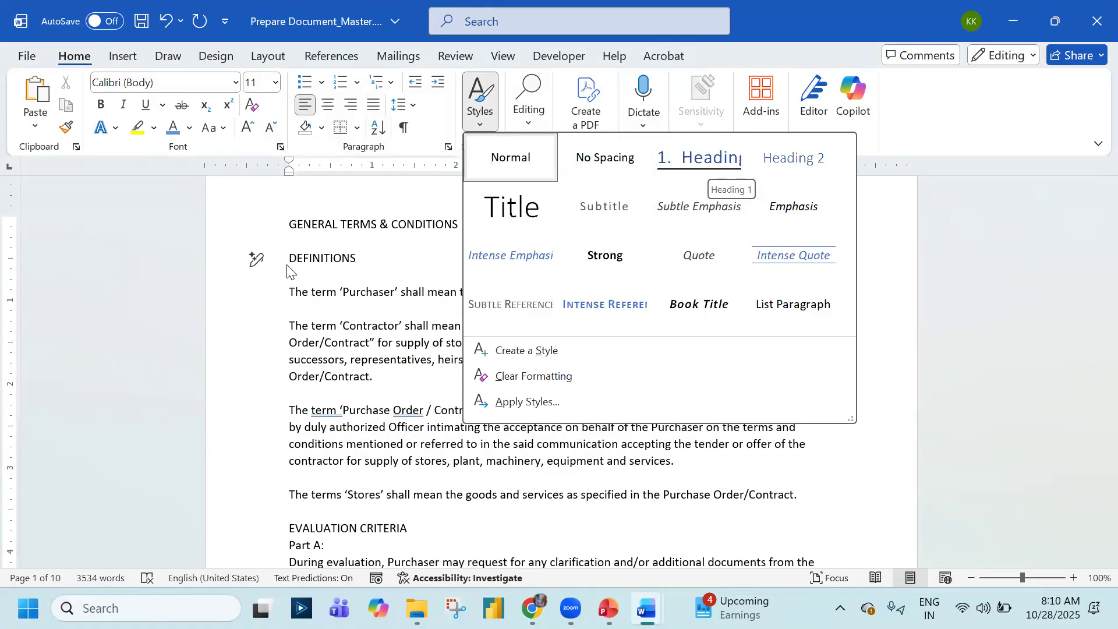
pyautogui.click(664, 165)
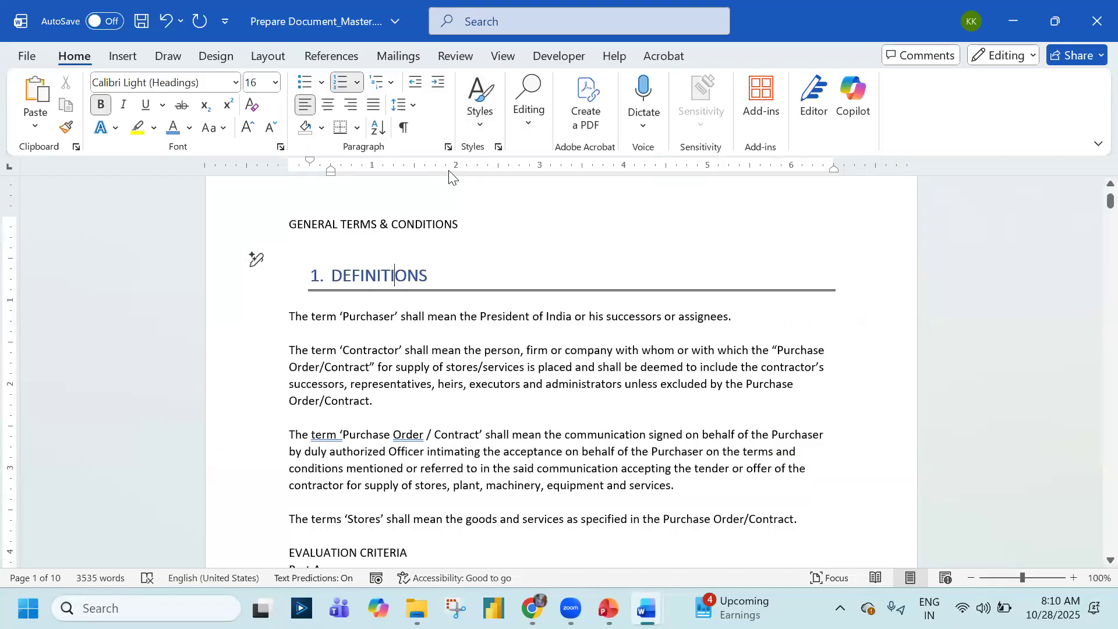
# Modify the Heading 1 style to reduce its left indent to 0"
pyautogui.click(485, 123)
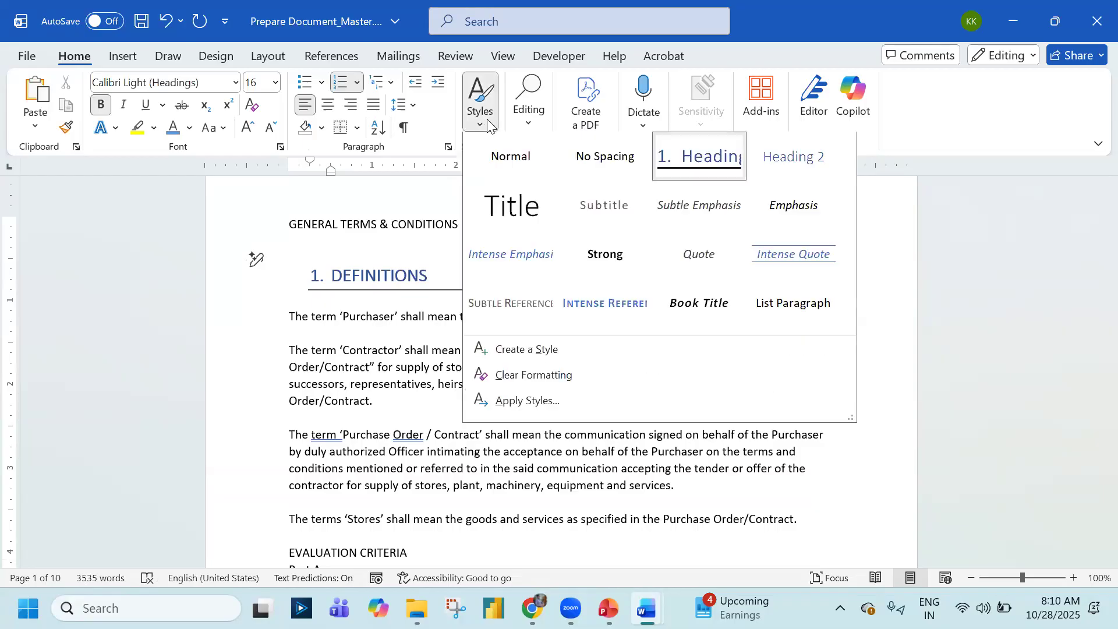
pyautogui.rightClick(720, 177)
pyautogui.click(728, 205)
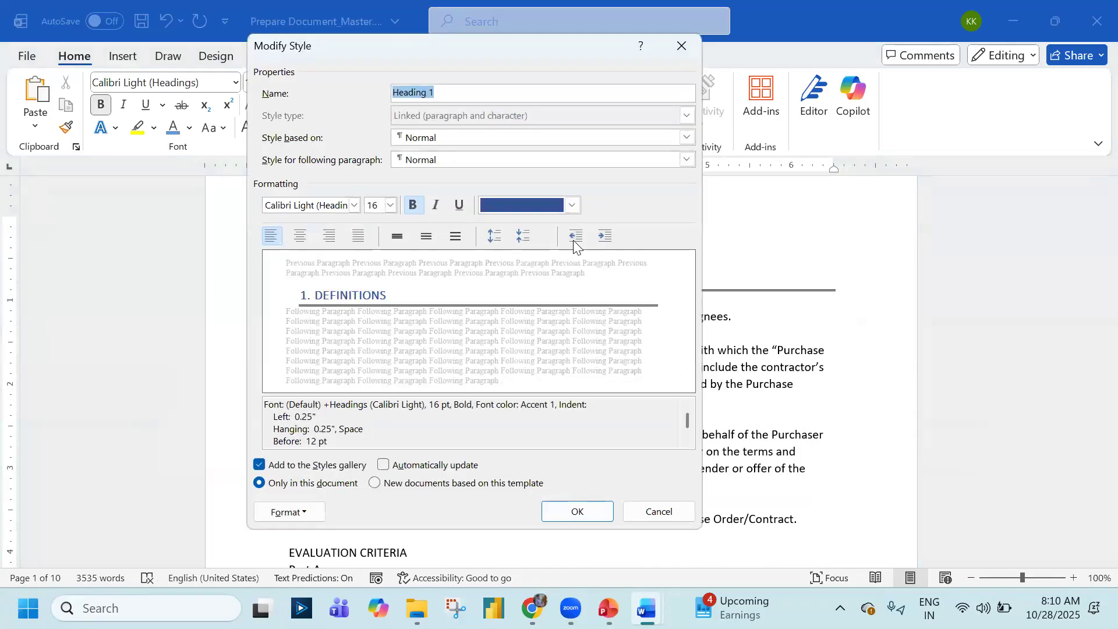
pyautogui.click(575, 237)
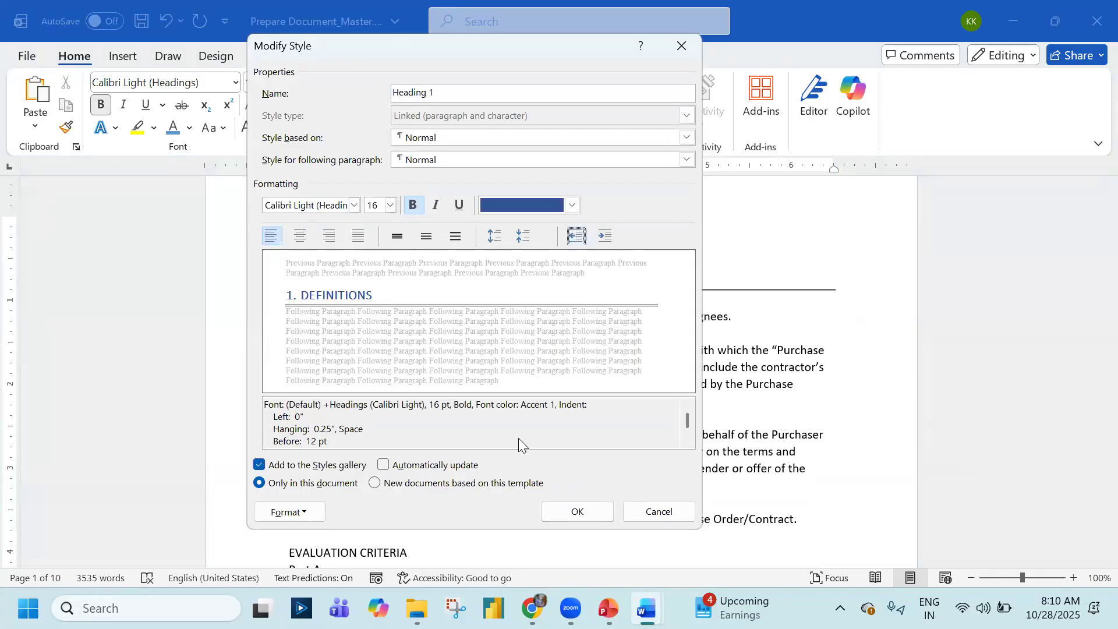
pyautogui.click(594, 511)
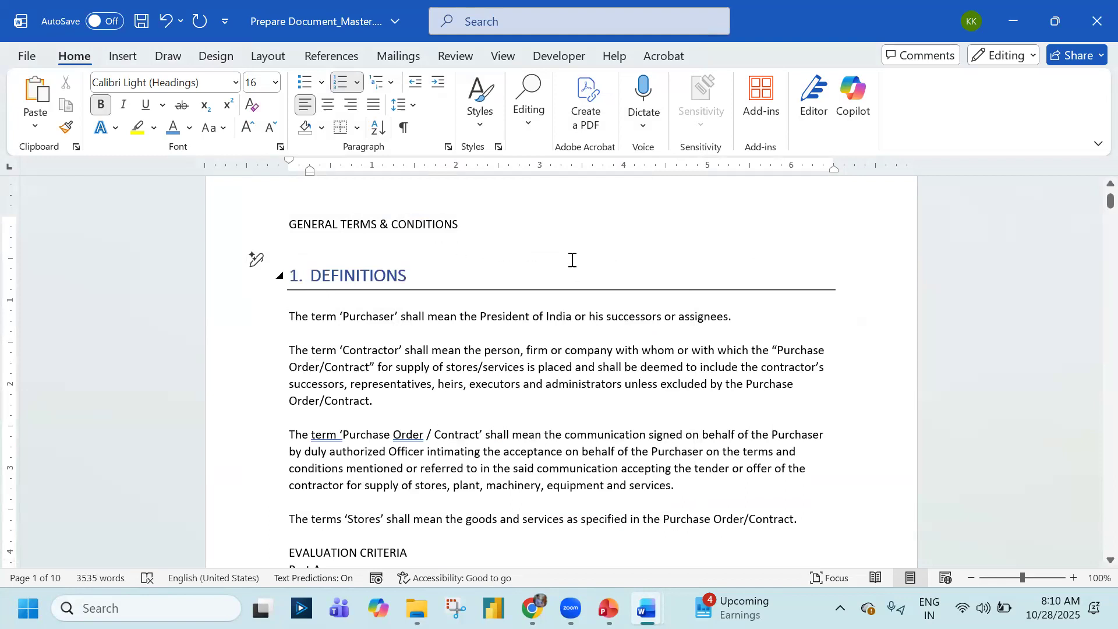
# Apply the Heading 1 style to the EVALUATION CRITERIA heading and check the numbered headings in the document
pyautogui.scroll(-1, 547, 279)
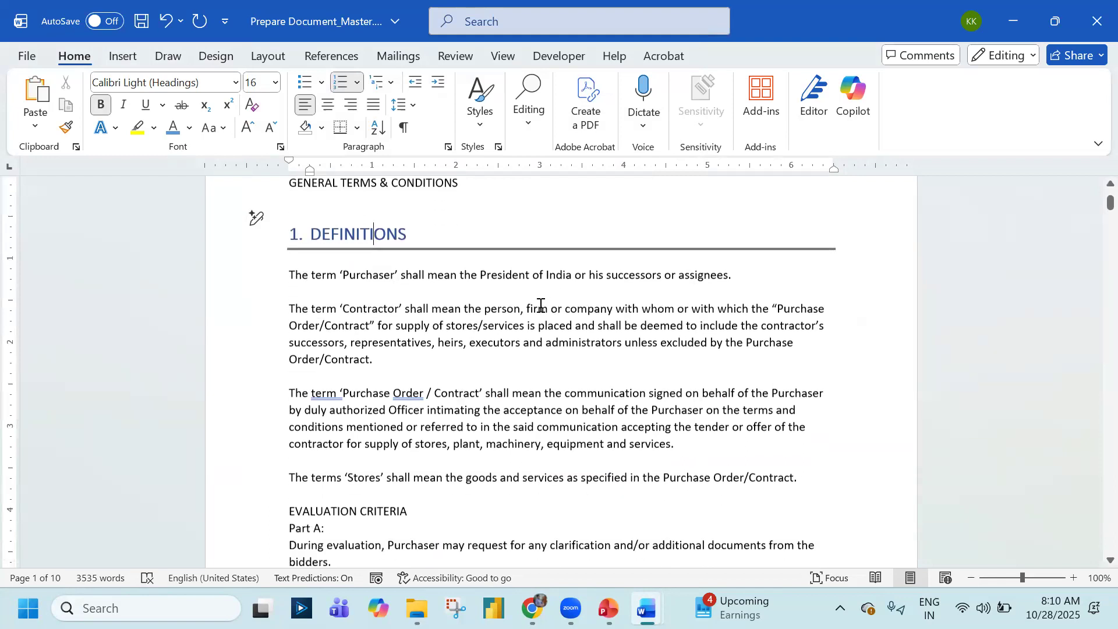
pyautogui.click(367, 512)
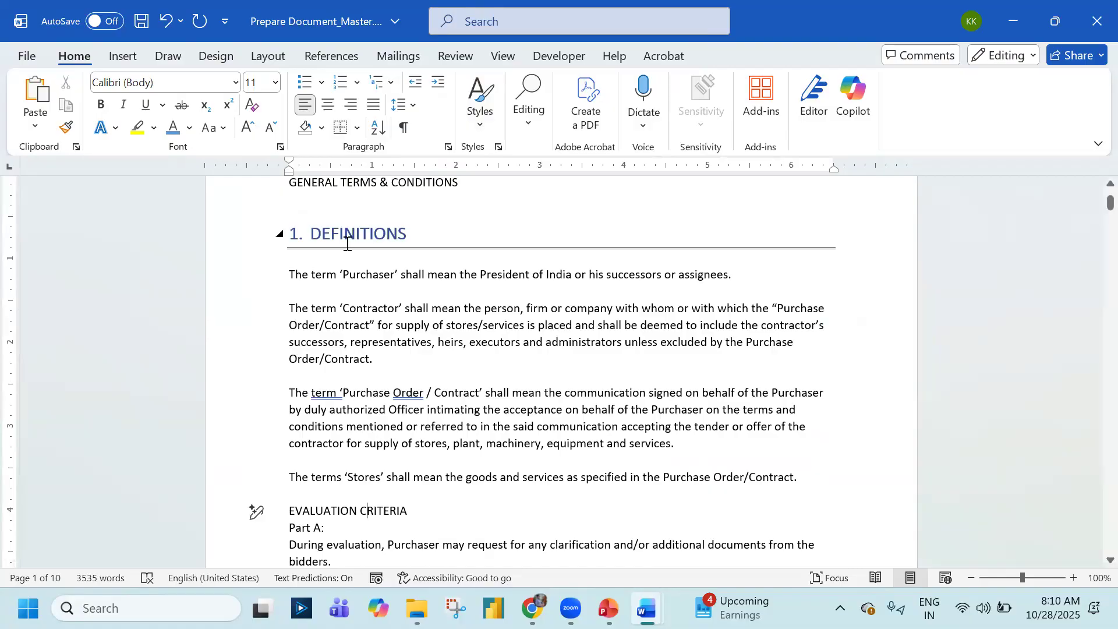
pyautogui.click(490, 121)
pyautogui.click(703, 155)
pyautogui.scroll(-2, 432, 274)
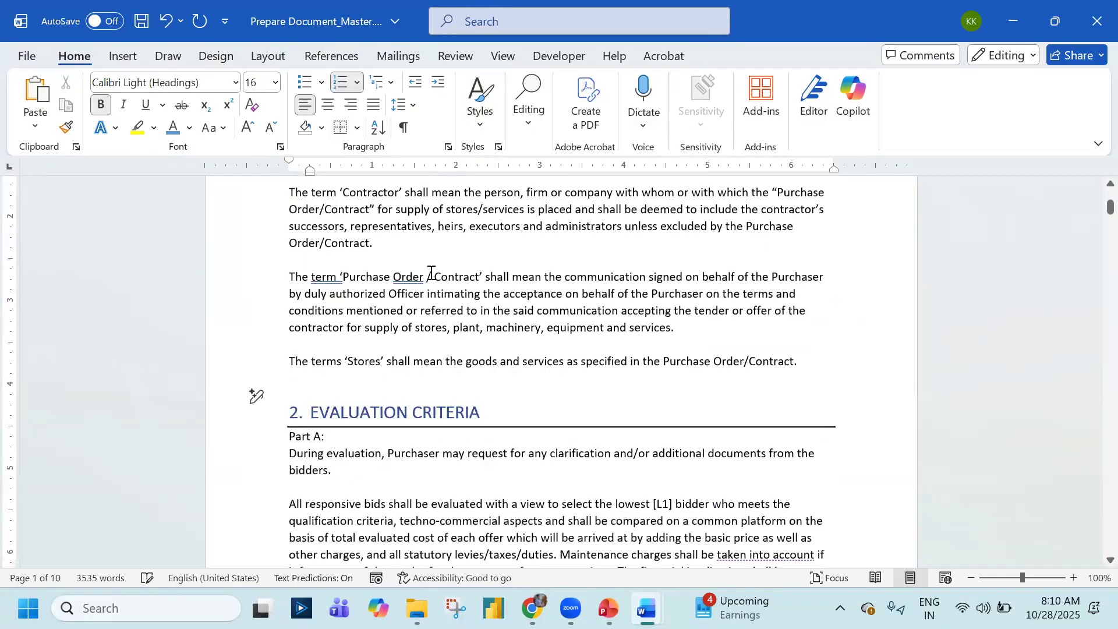
pyautogui.scroll(3, 396, 276)
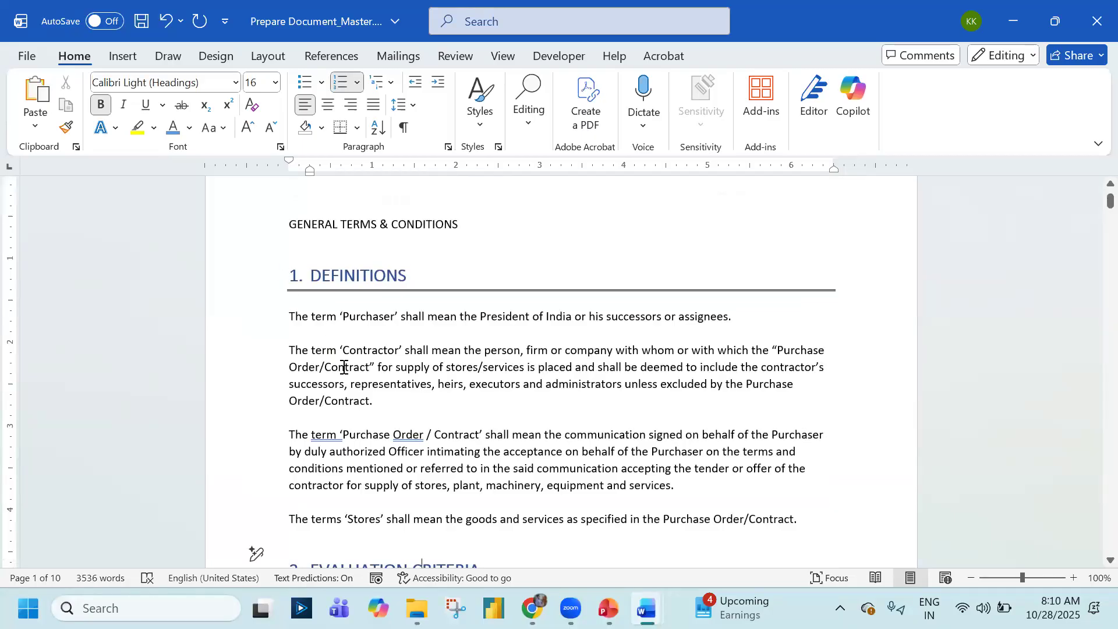
pyautogui.scroll(-5, 344, 364)
pyautogui.scroll(-3, 354, 323)
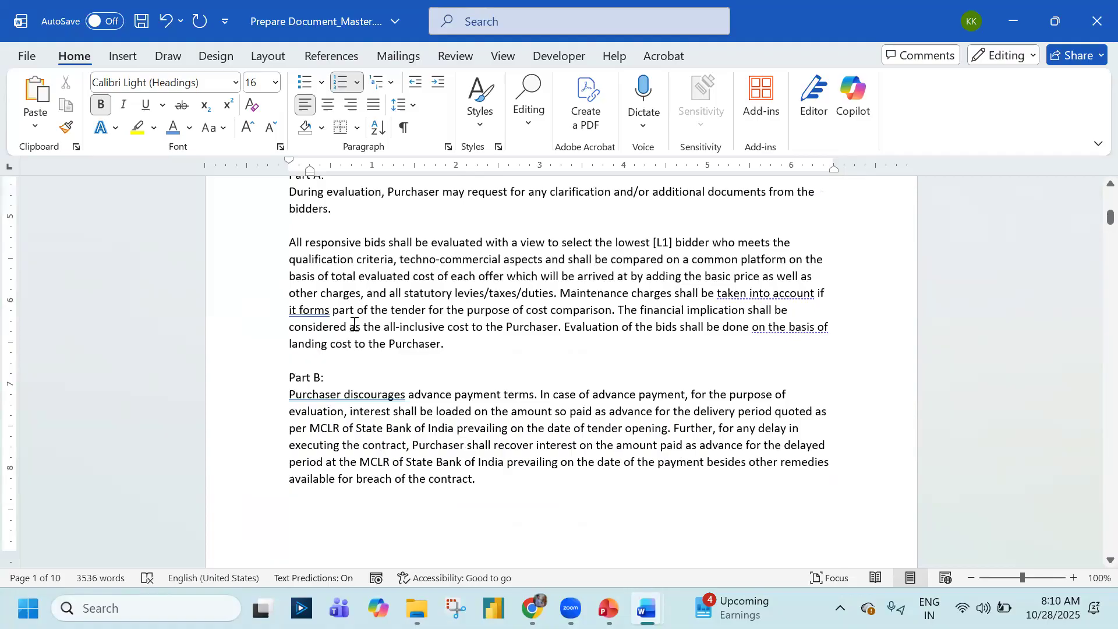
# Apply the Heading 1 style to the OFFER VALIDITY heading
pyautogui.scroll(-9, 354, 323)
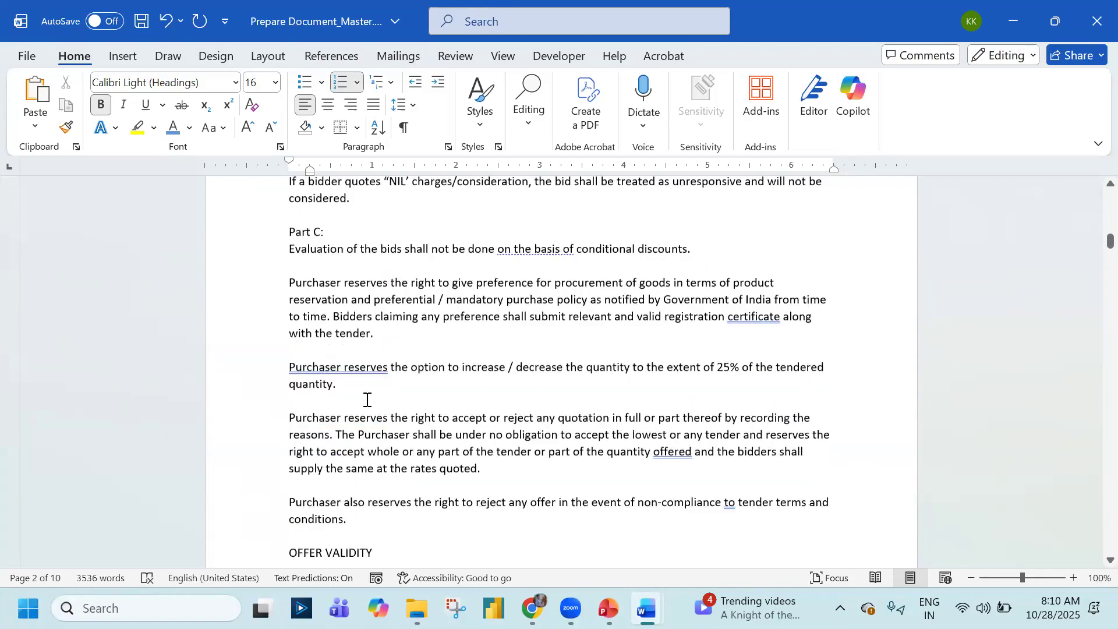
pyautogui.scroll(-2, 367, 400)
pyautogui.click(346, 424)
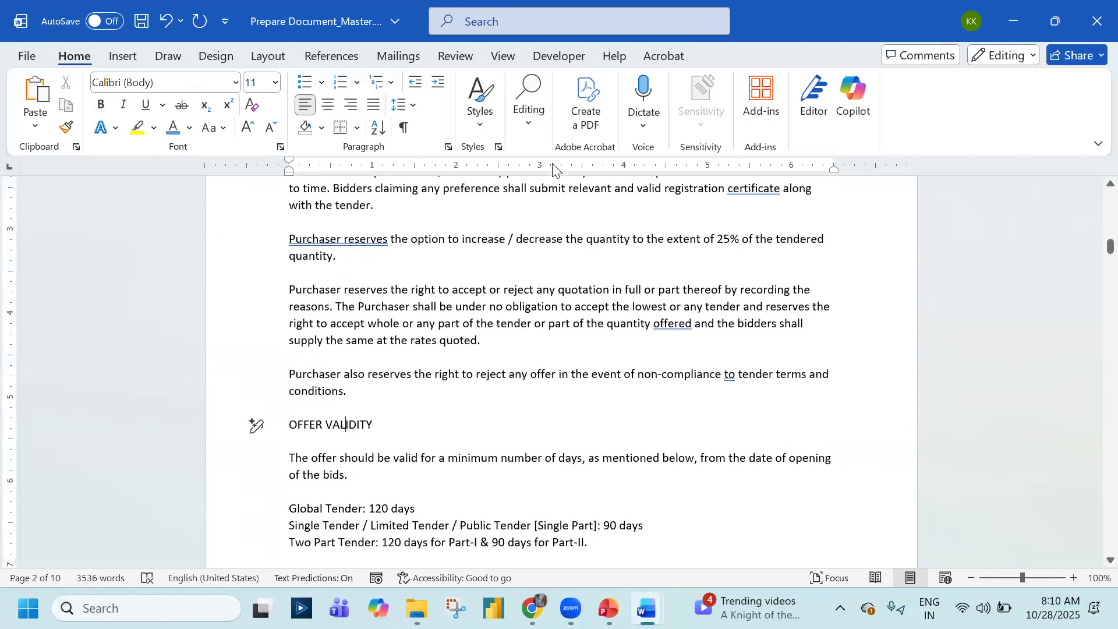
pyautogui.click(481, 99)
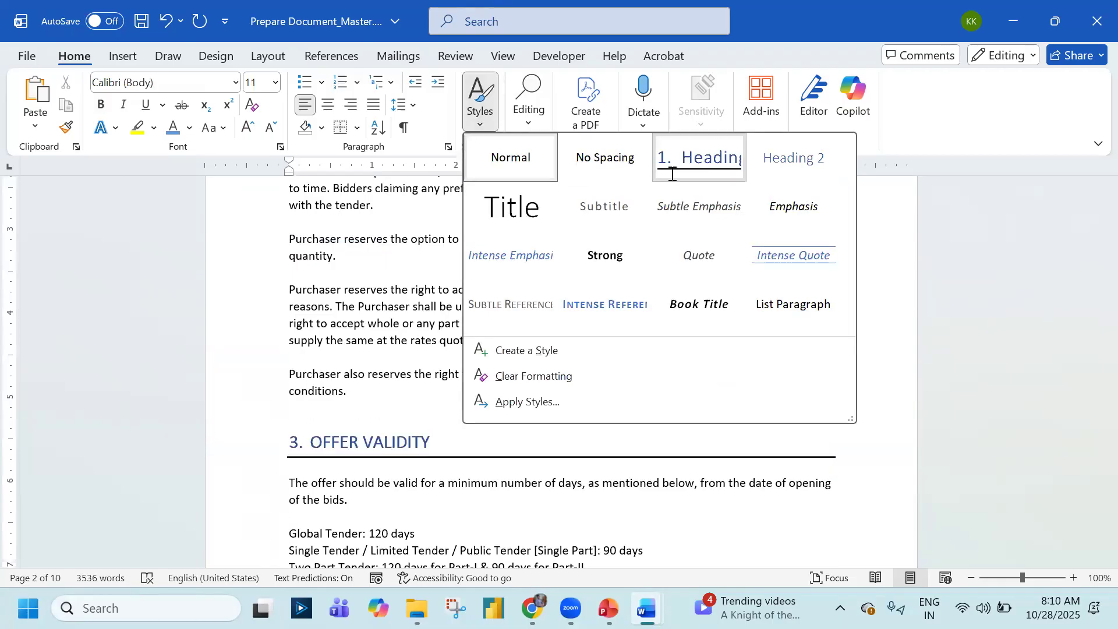
pyautogui.click(673, 173)
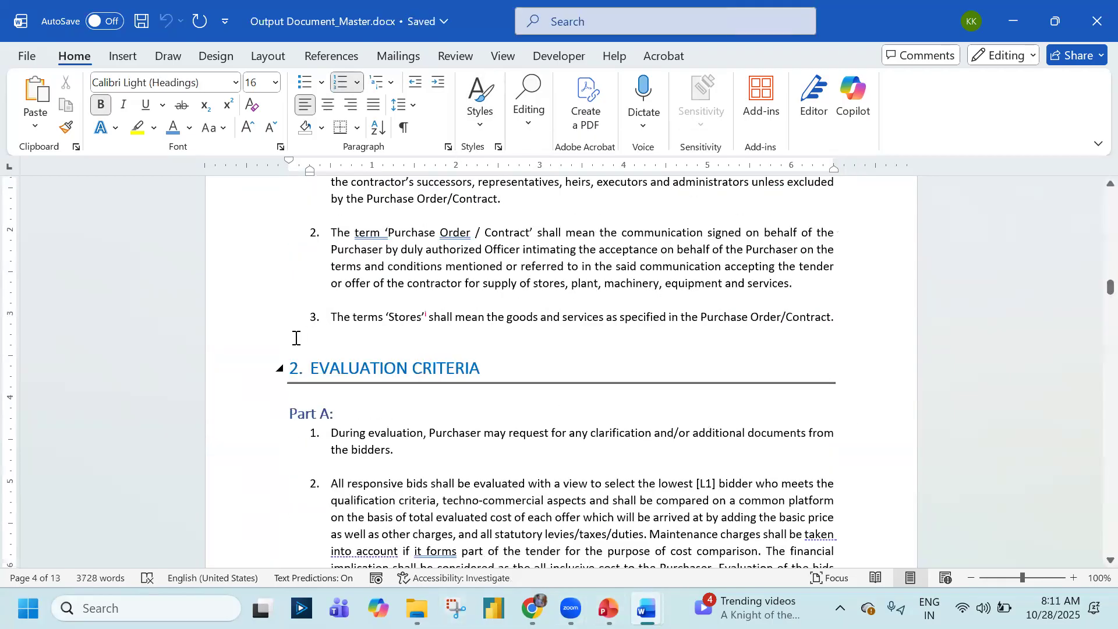
# Check the section headings in Output Document_Master.docx and apply the Heading 1 style to TERMS FOR TECHNICAL-BID & PRICE-BID in the practice document
pyautogui.scroll(-9, 296, 337)
pyautogui.scroll(-10, 360, 302)
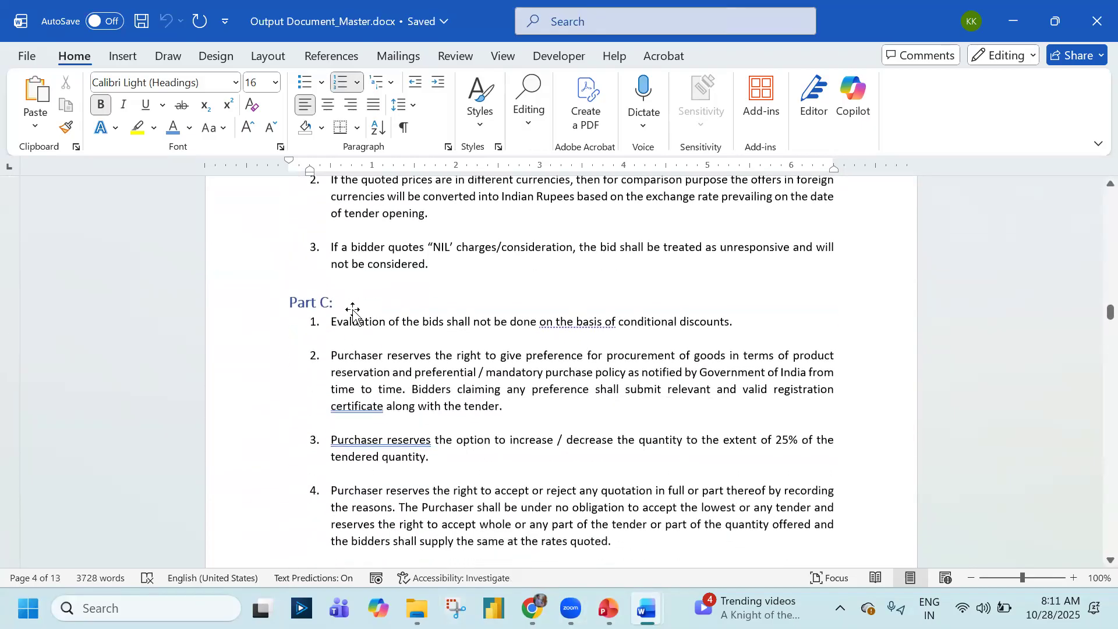
pyautogui.hotkey('alt', 'Tab')
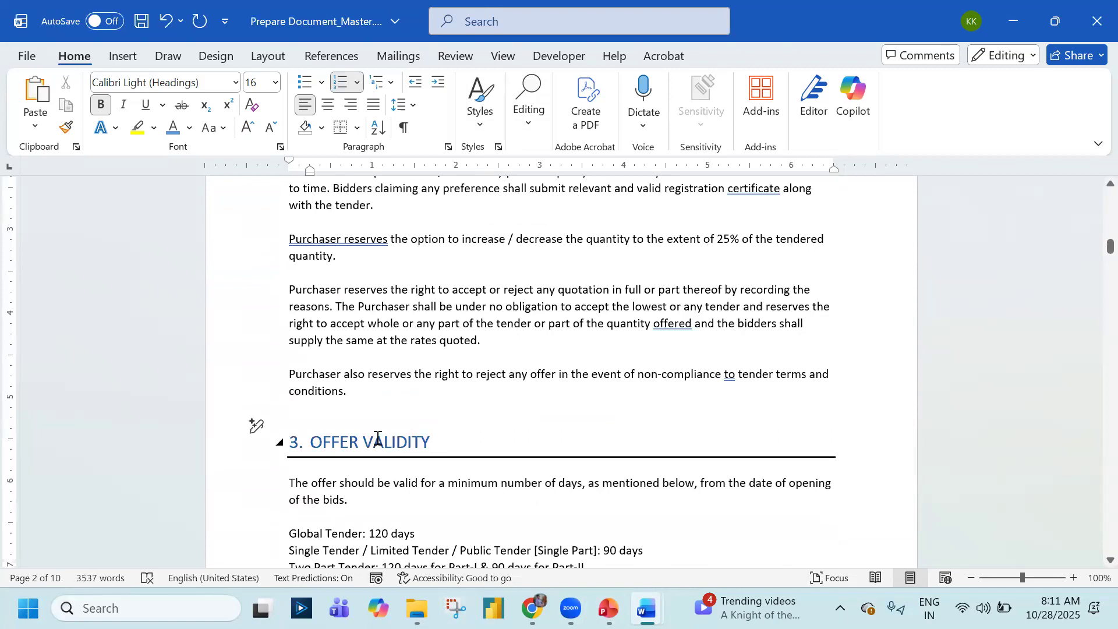
pyautogui.scroll(-10, 377, 438)
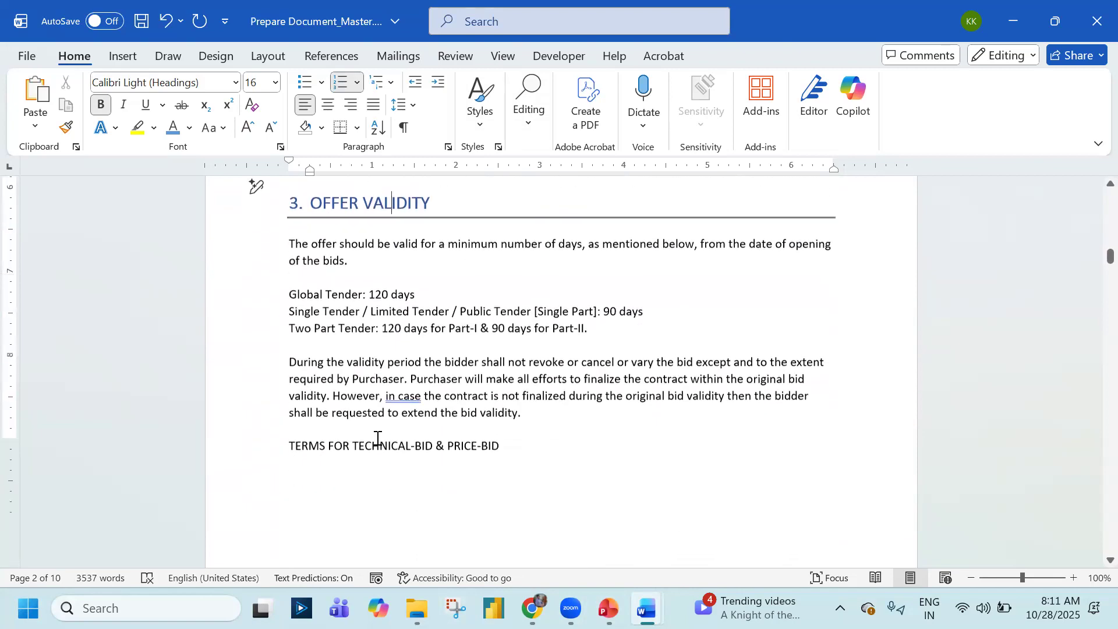
pyautogui.scroll(3, 376, 437)
pyautogui.hotkey('alt', 'Tab')
pyautogui.scroll(-6, 408, 378)
pyautogui.hotkey('alt', 'Tab')
pyautogui.click(410, 304)
pyautogui.hotkey('ctrl', 'alt', '1')
pyautogui.scroll(-2, 409, 315)
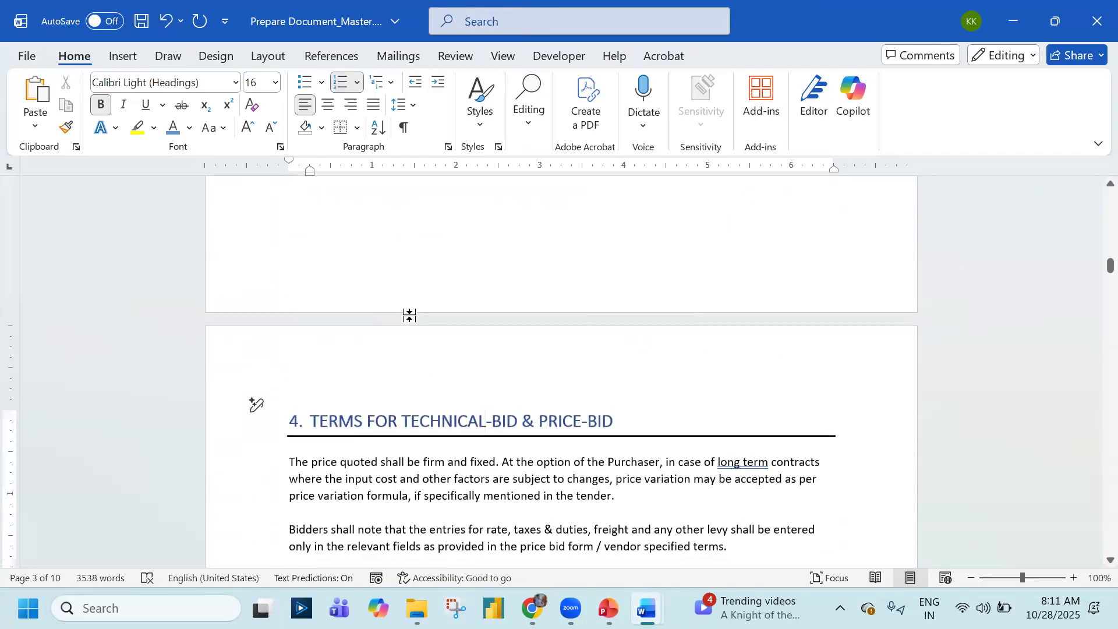
# Apply the Heading 1 style to the PAYMENT TERMS heading
pyautogui.scroll(-6, 410, 315)
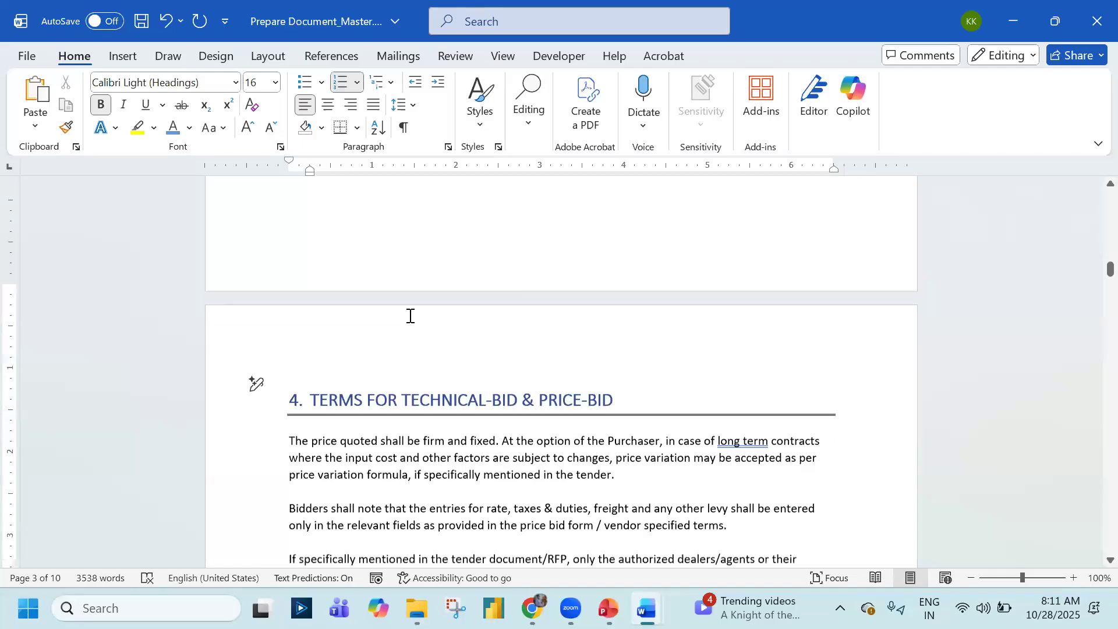
pyautogui.scroll(-3, 311, 365)
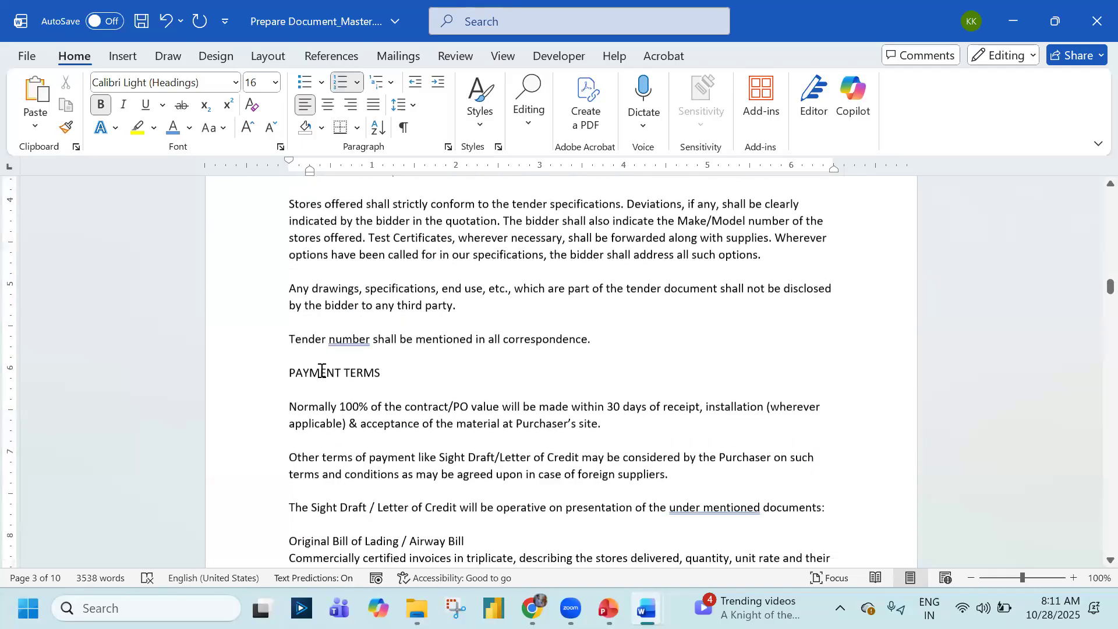
pyautogui.click(397, 361)
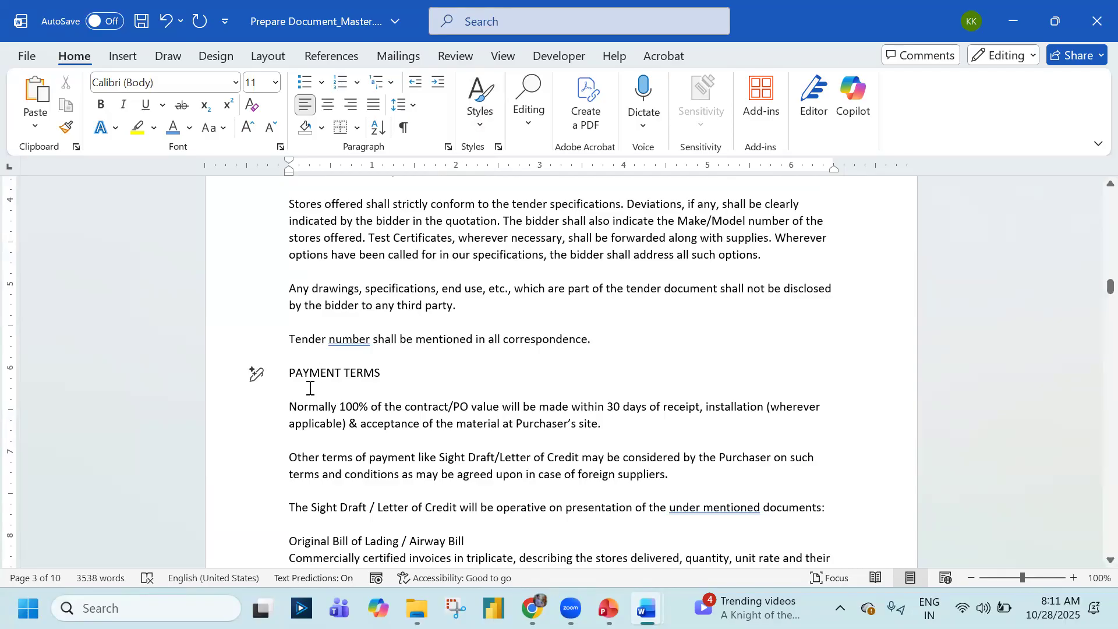
pyautogui.hotkey('ctrl', 'alt', '1')
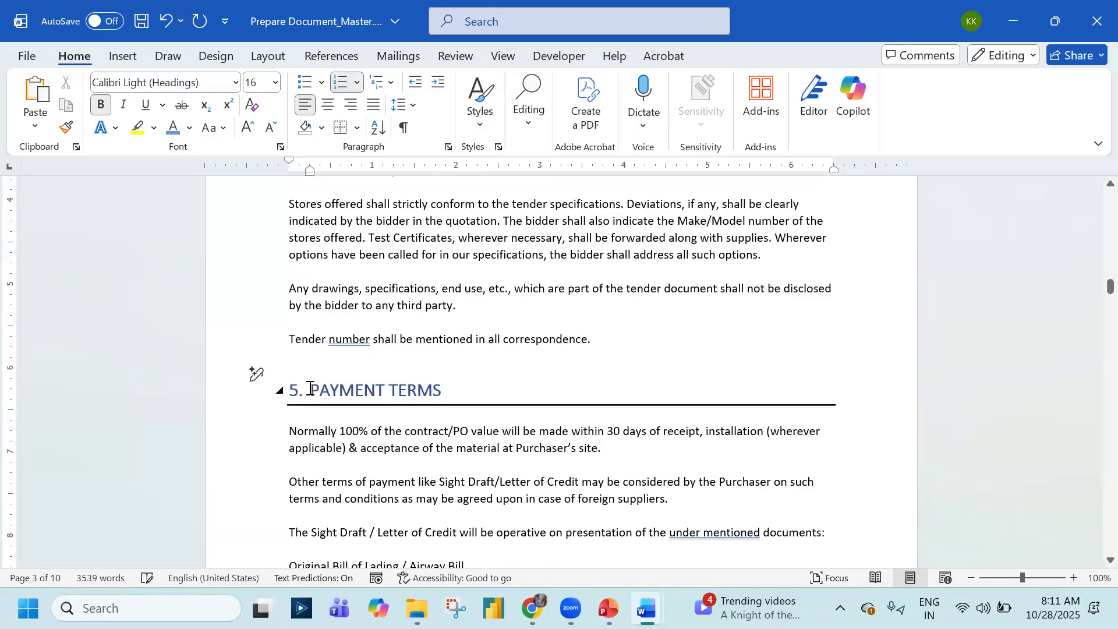
pyautogui.scroll(-3, 310, 388)
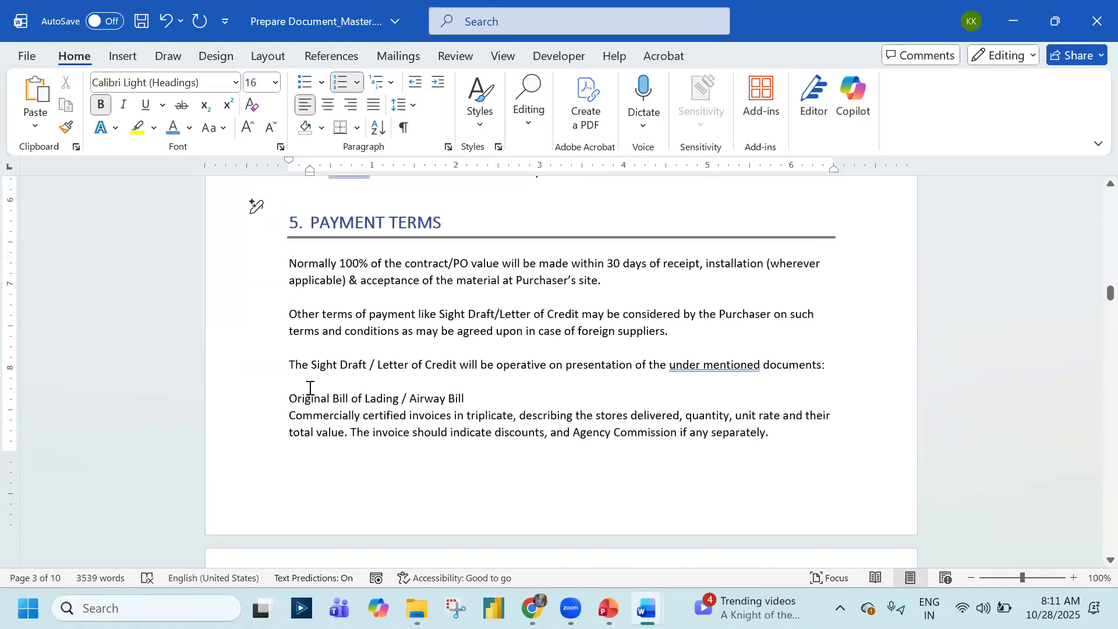
pyautogui.click(466, 120)
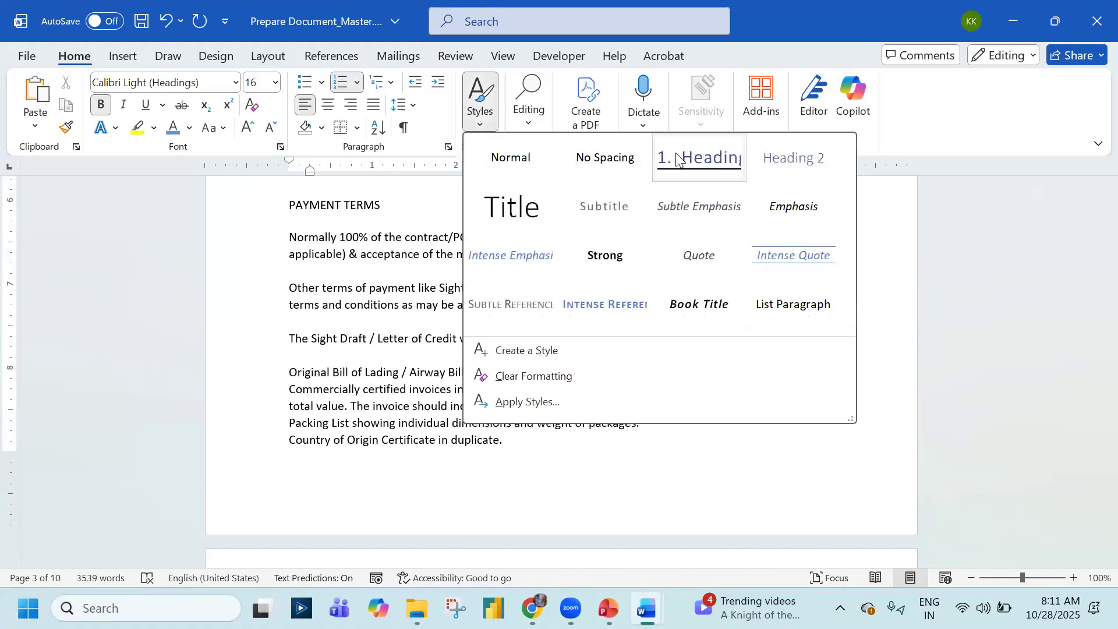
pyautogui.click(361, 232)
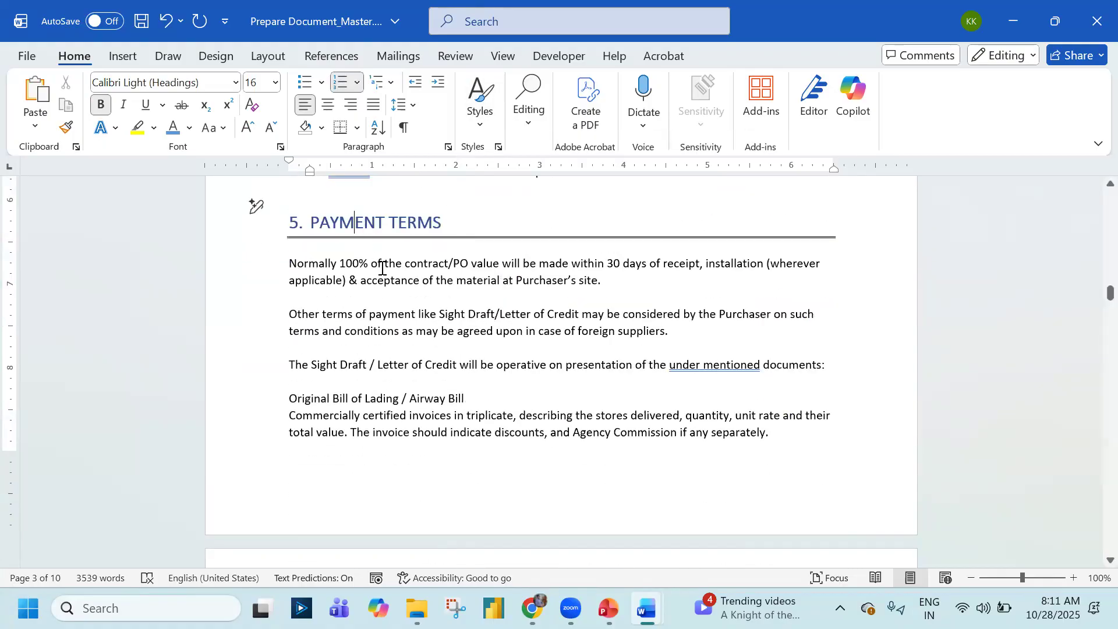
# Repeat the Heading 1 style on the TAXES AND DUTIES and INDIAN AGENTS headings
pyautogui.scroll(-15, 382, 269)
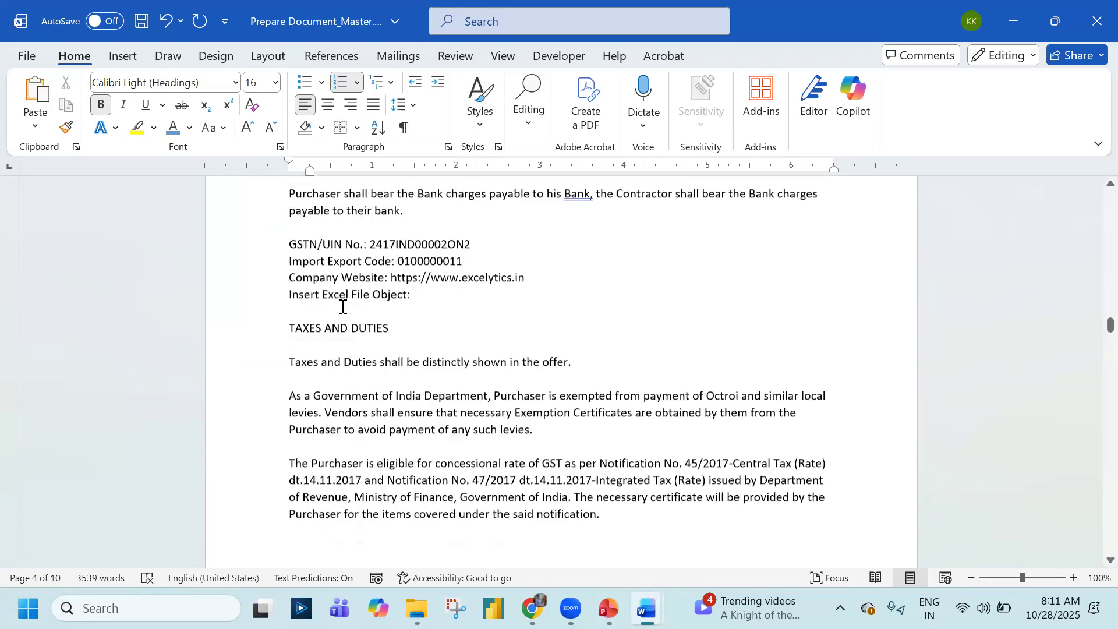
pyautogui.click(342, 306)
pyautogui.press('F4')
pyautogui.scroll(-8, 367, 310)
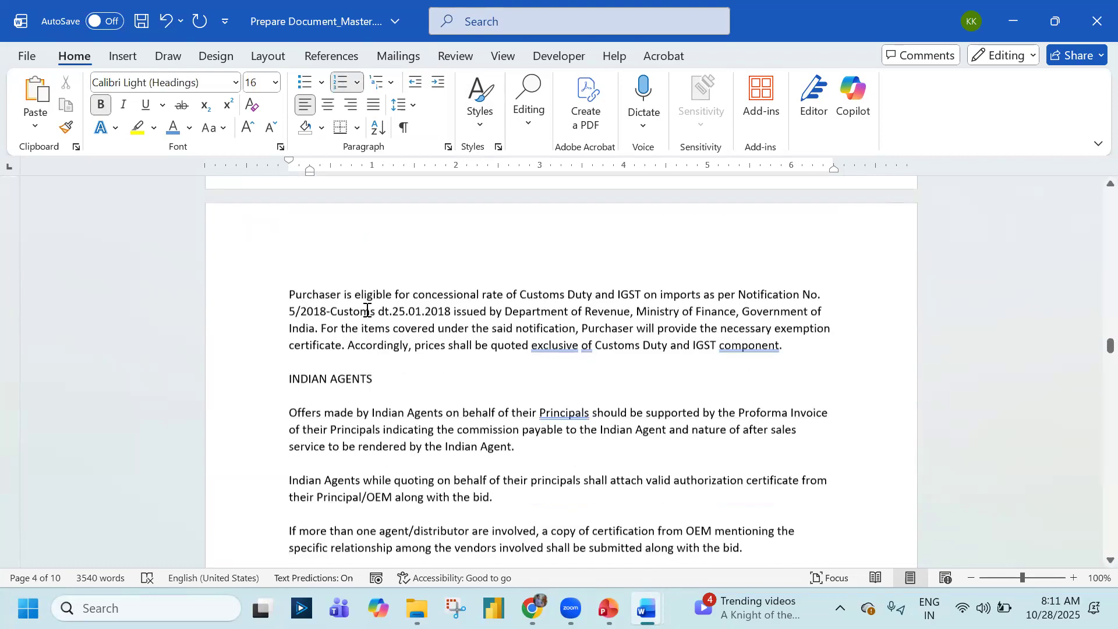
pyautogui.scroll(-3, 367, 310)
pyautogui.click(335, 273)
pyautogui.press('F4')
# Repeat the Heading 1 style on the DELIVERY TERMS AND DELIVERY PERIOD and MODE OF DESPATCH headings
pyautogui.scroll(-6, 389, 332)
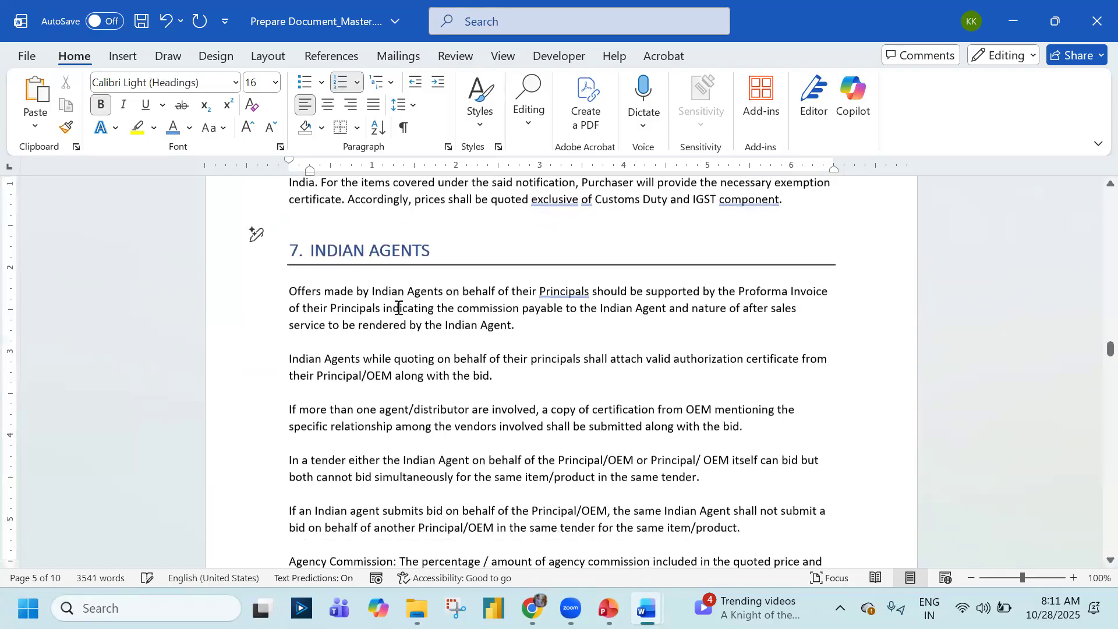
pyautogui.scroll(-4, 388, 332)
pyautogui.click(386, 371)
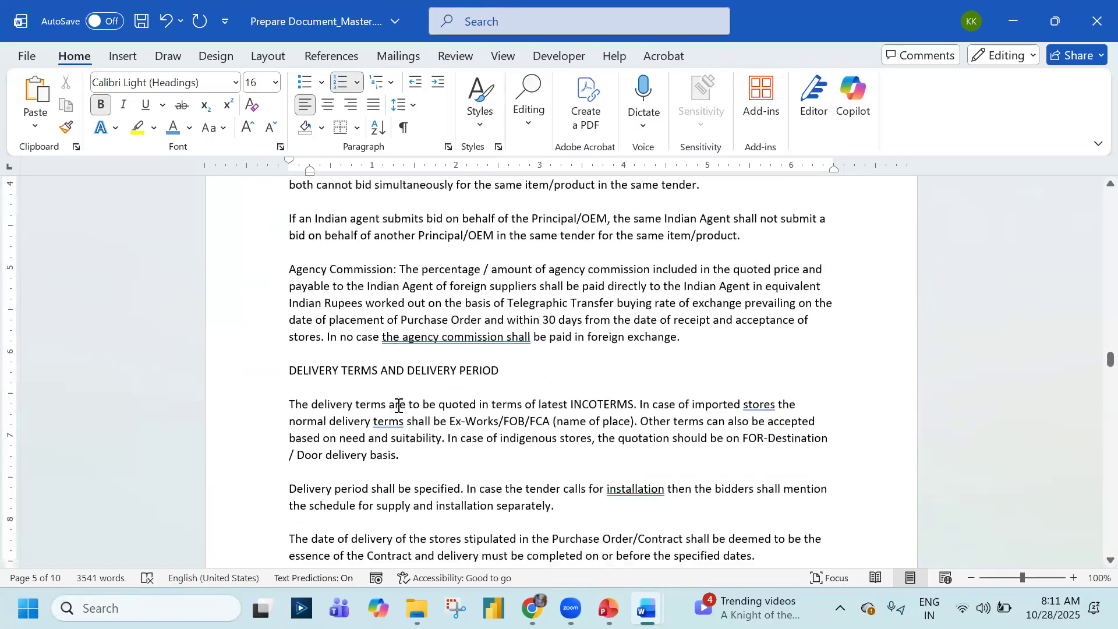
pyautogui.press('F4')
pyautogui.scroll(-7, 396, 405)
pyautogui.scroll(-8, 398, 405)
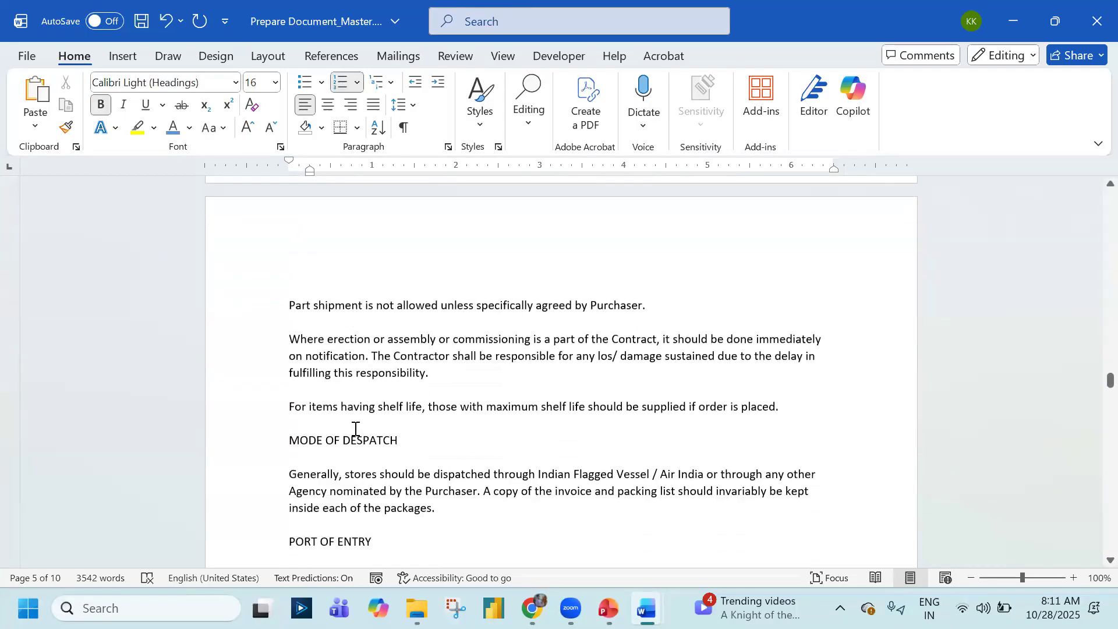
pyautogui.click(366, 400)
pyautogui.press('F4')
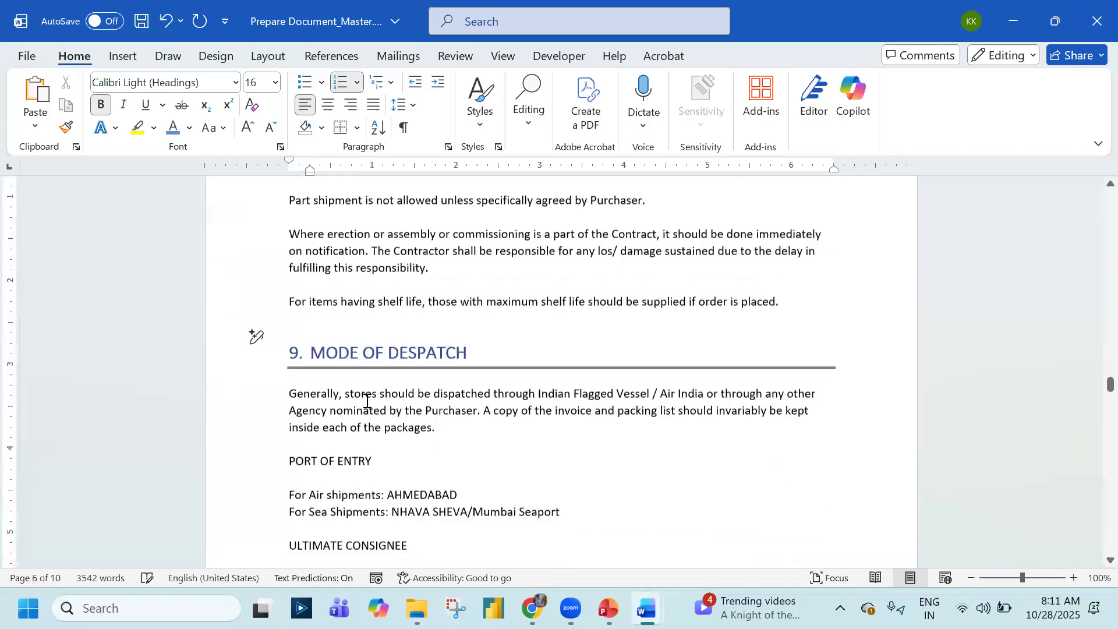
# Repeat the Heading 1 style on the PORT OF ENTRY heading
pyautogui.scroll(-2, 344, 394)
pyautogui.click(345, 396)
pyautogui.press('F4')
# Check the sections after MODE OF DESPATCH in Output Document_Master.docx and apply the Heading 1 style to DELAY IN COMPLETION / LIQUIDATED DAMAGES
pyautogui.scroll(-8, 480, 425)
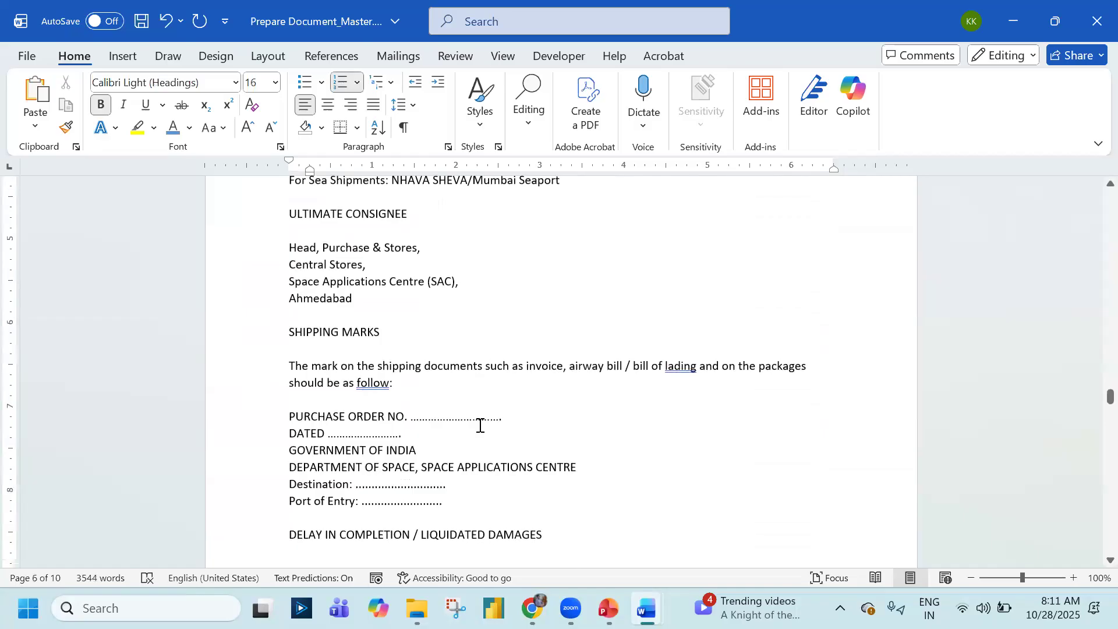
pyautogui.hotkey('alt', 'Tab')
pyautogui.scroll(-15, 454, 362)
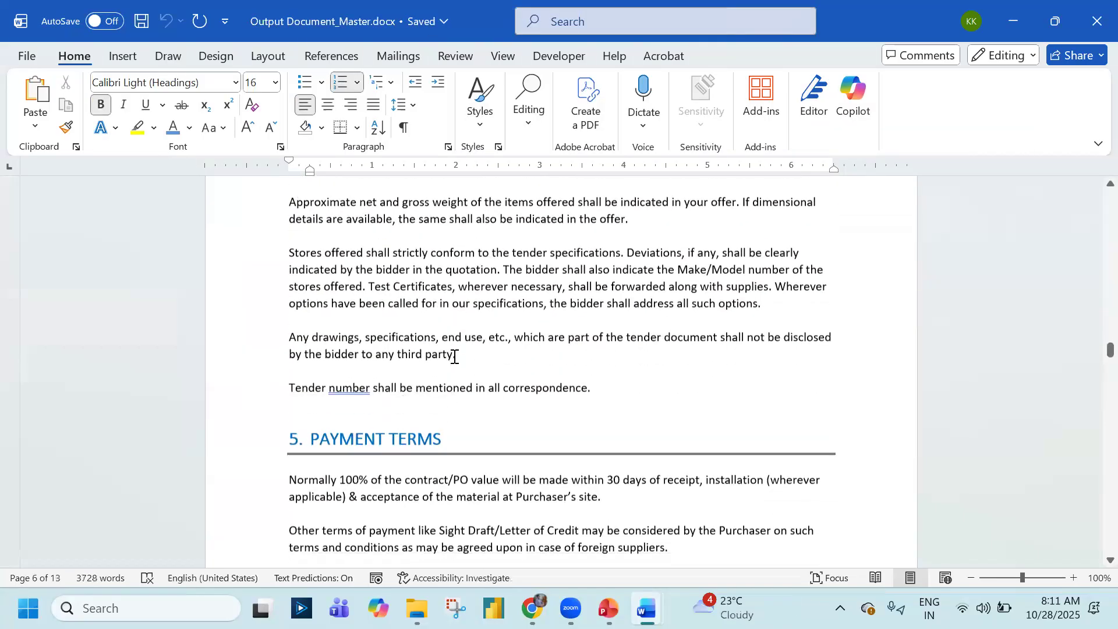
pyautogui.scroll(-20, 455, 361)
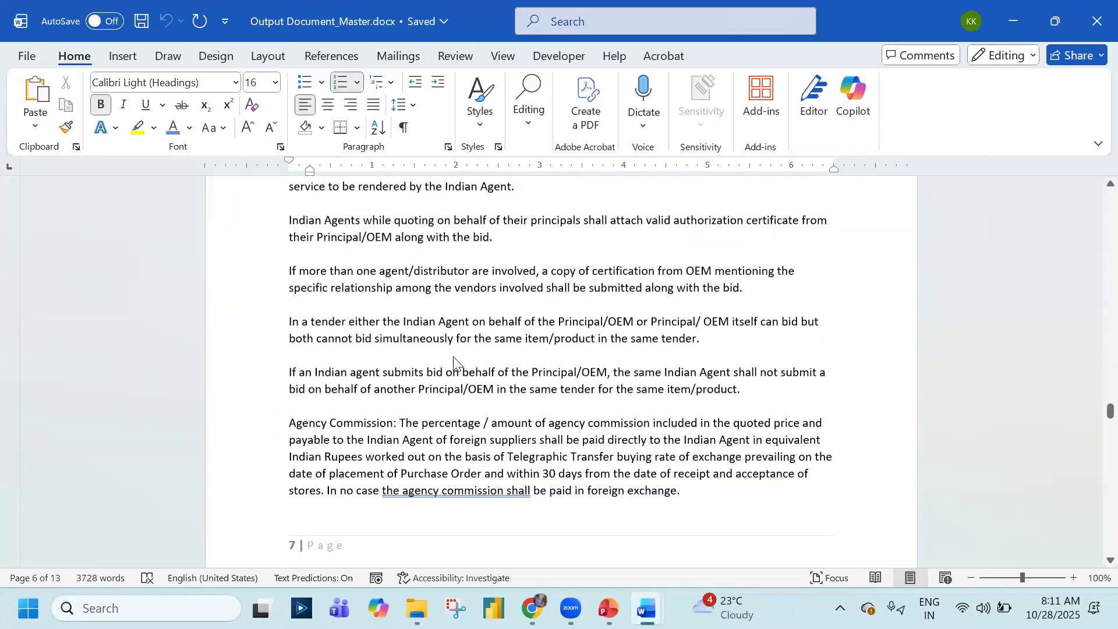
pyautogui.scroll(-15, 454, 356)
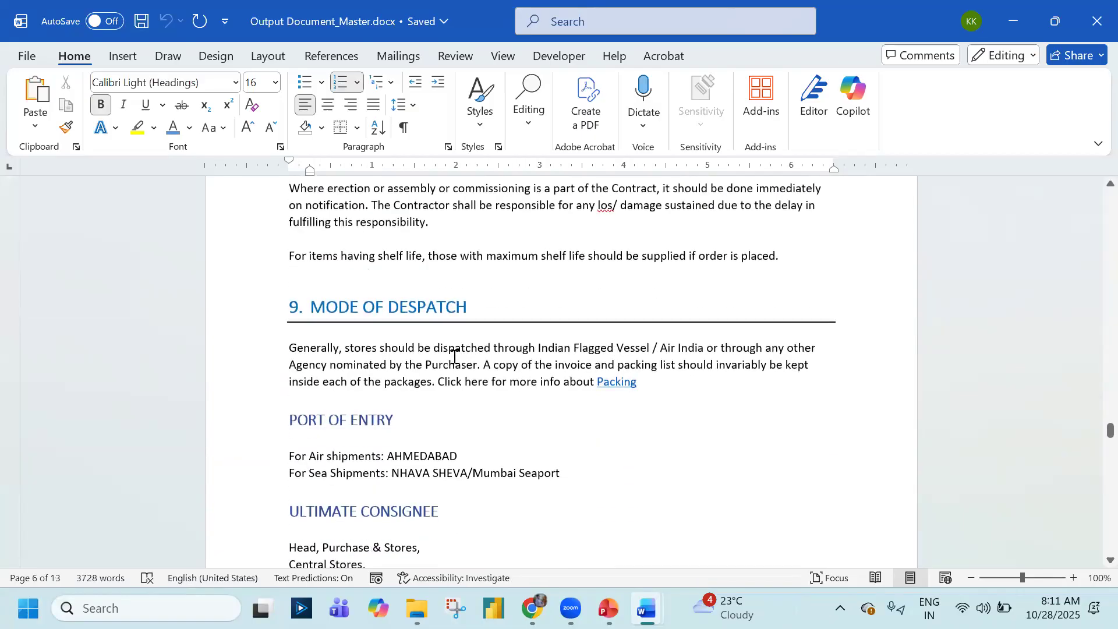
pyautogui.scroll(-7, 454, 356)
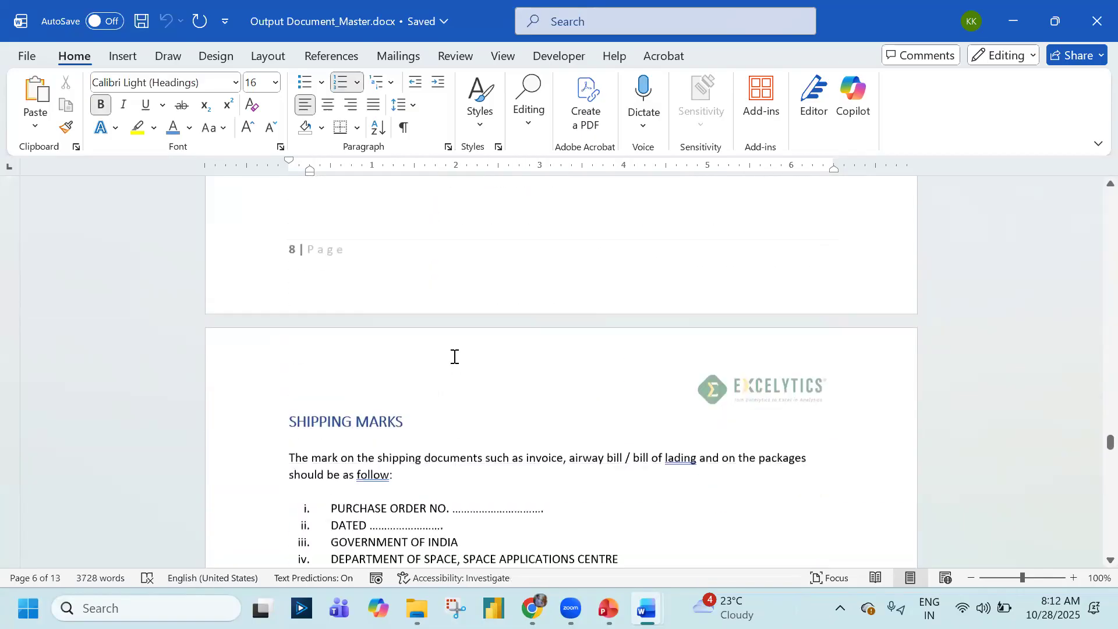
pyautogui.scroll(-5, 455, 357)
pyautogui.hotkey('alt', 'Tab')
pyautogui.scroll(-3, 454, 357)
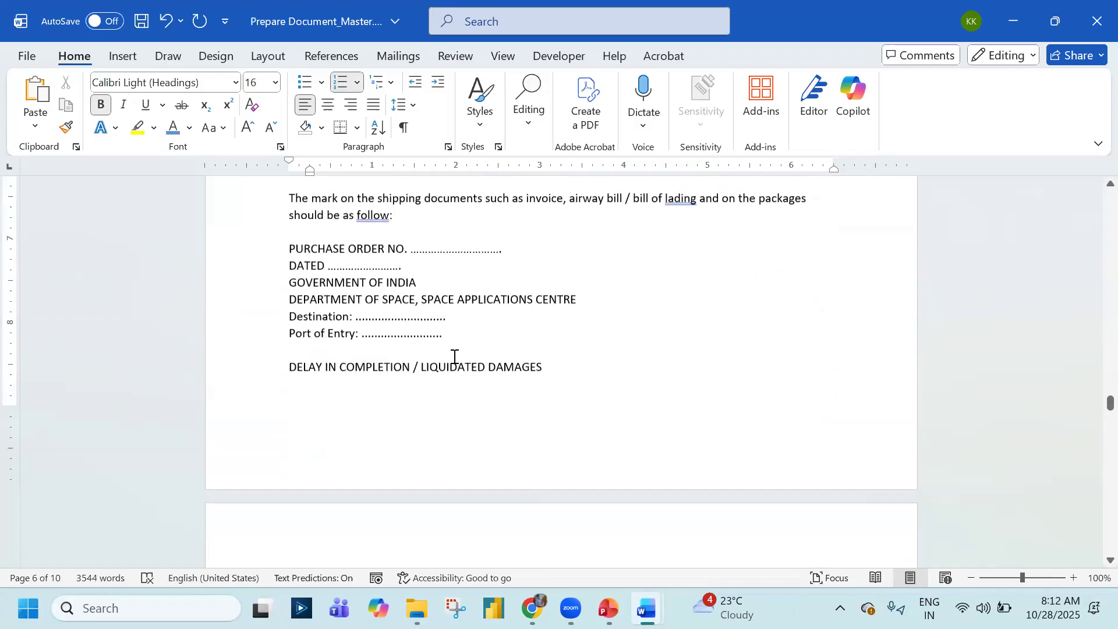
pyautogui.click(445, 371)
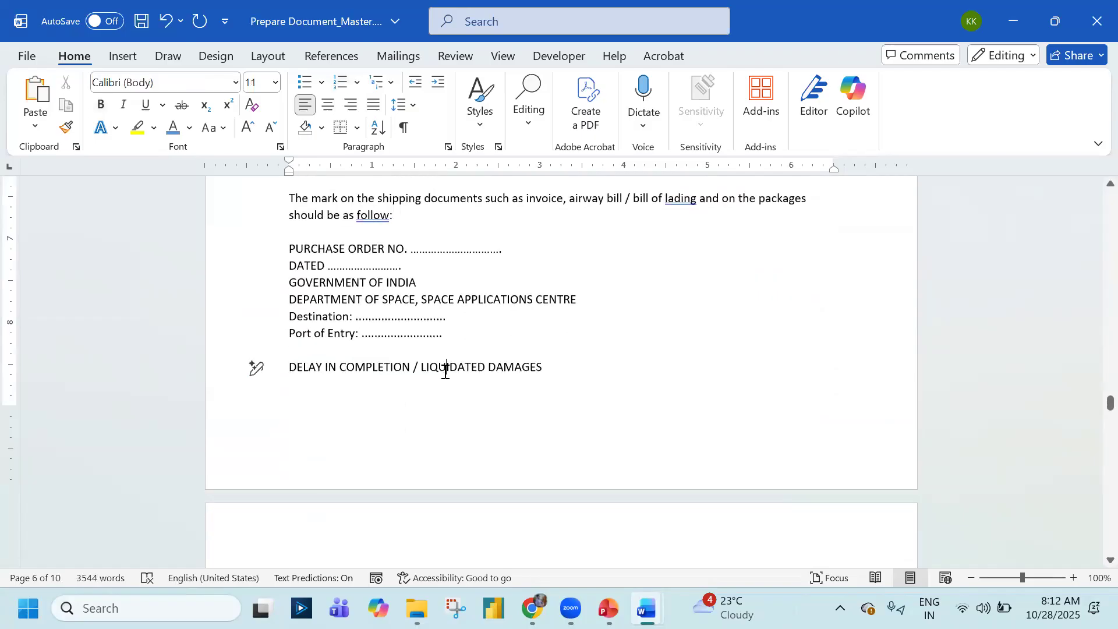
pyautogui.hotkey('ctrl', 'alt', '1')
# Compare the headings around MODE OF DESPATCH and PORT OF ENTRY in the practice document with those in Output Document_Master.docx
pyautogui.scroll(10, 445, 371)
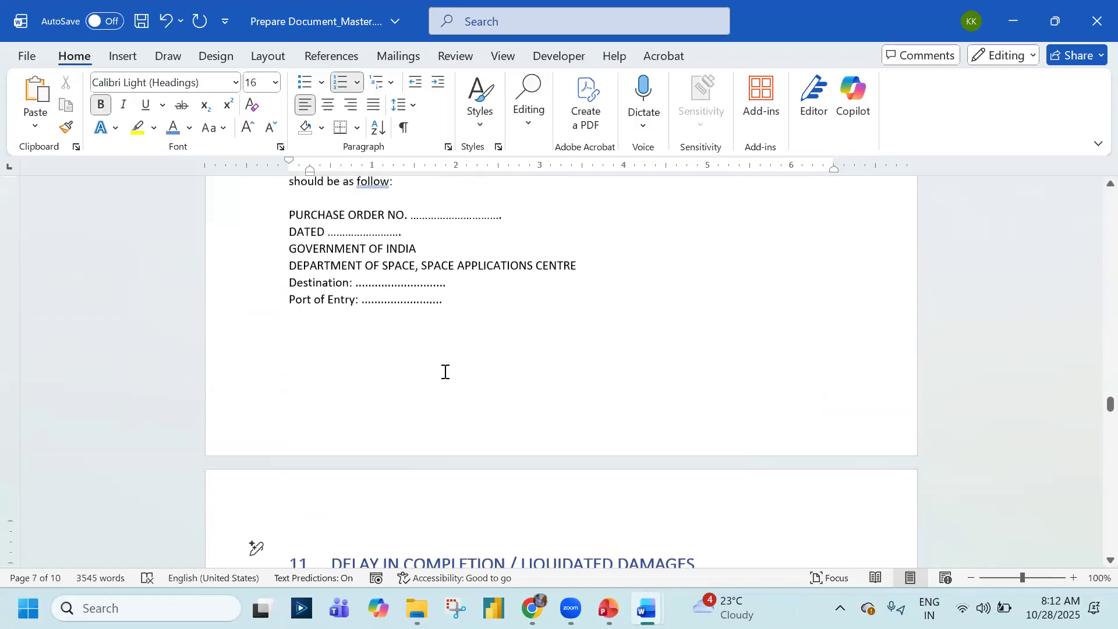
pyautogui.hotkey('alt', 'Tab')
pyautogui.scroll(5, 445, 372)
pyautogui.scroll(6, 445, 371)
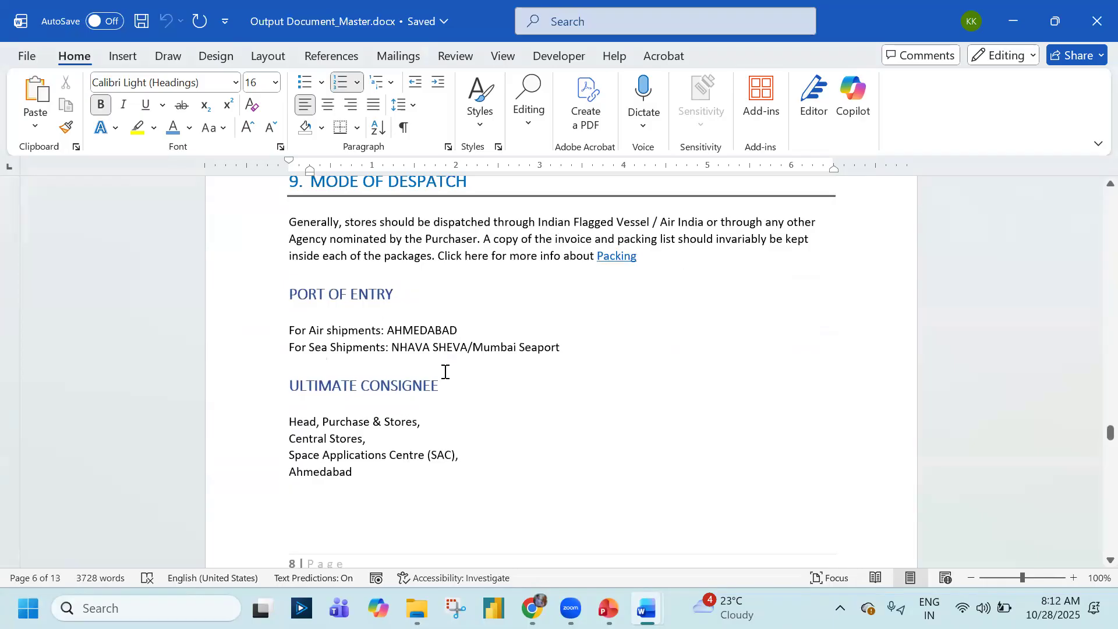
pyautogui.scroll(1, 445, 372)
pyautogui.scroll(8, 445, 371)
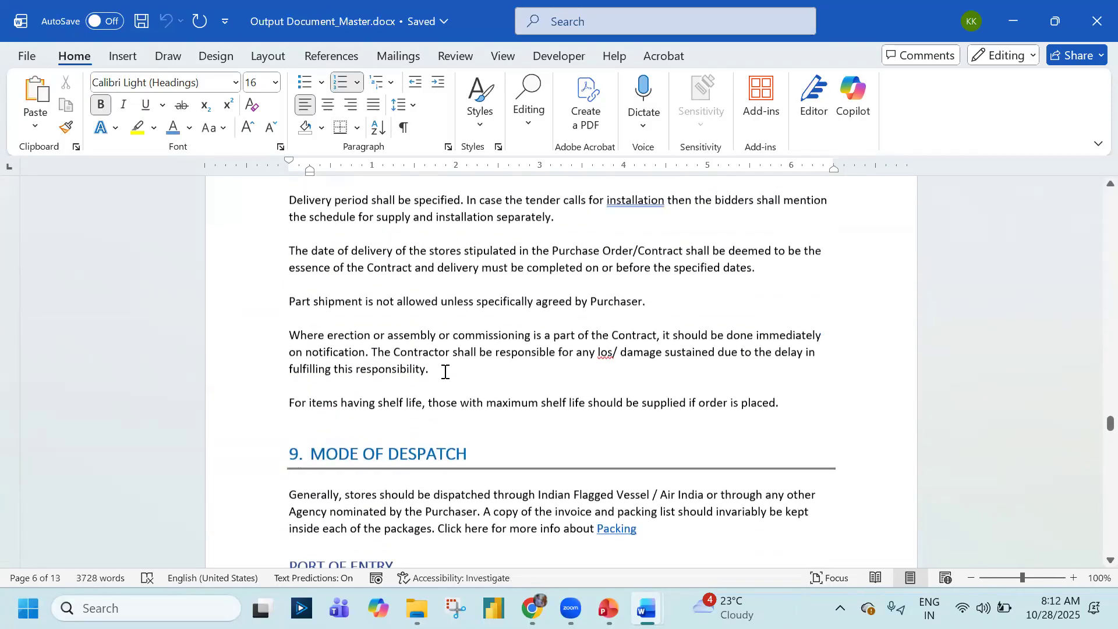
pyautogui.scroll(2, 446, 371)
pyautogui.hotkey('alt', 'Tab')
pyautogui.scroll(12, 446, 372)
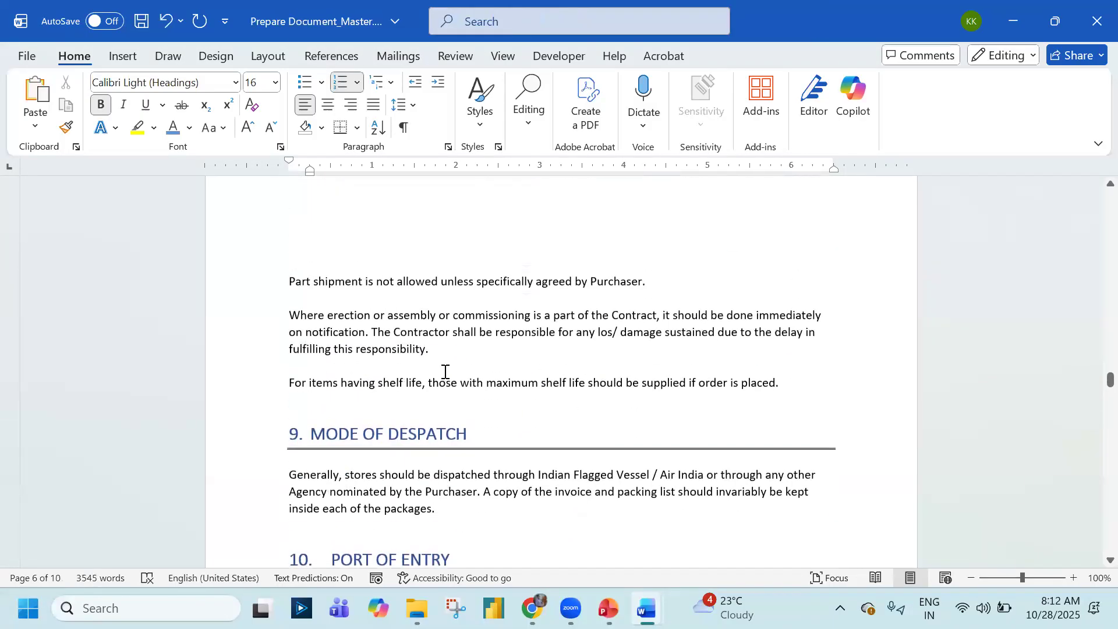
pyautogui.scroll(2, 446, 372)
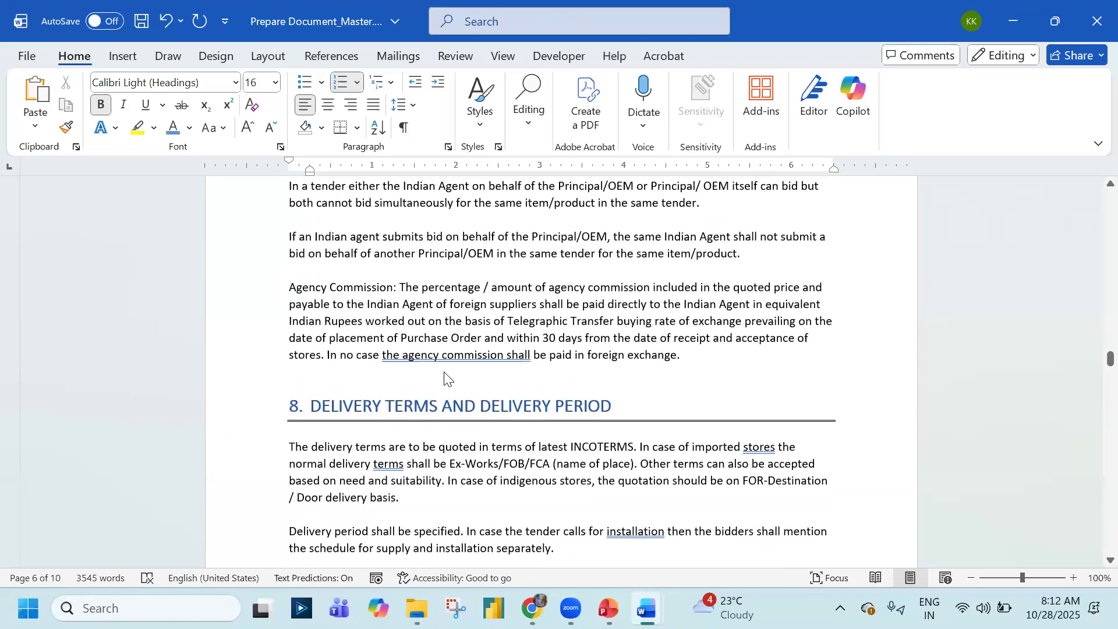
pyautogui.hotkey('alt', 'Tab')
pyautogui.scroll(-4, 445, 372)
pyautogui.scroll(2, 446, 371)
pyautogui.hotkey('alt', 'Tab')
# Undo the Heading 1 style on the DELAY IN COMPLETION / LIQUIDATED DAMAGES heading
pyautogui.scroll(-12, 445, 372)
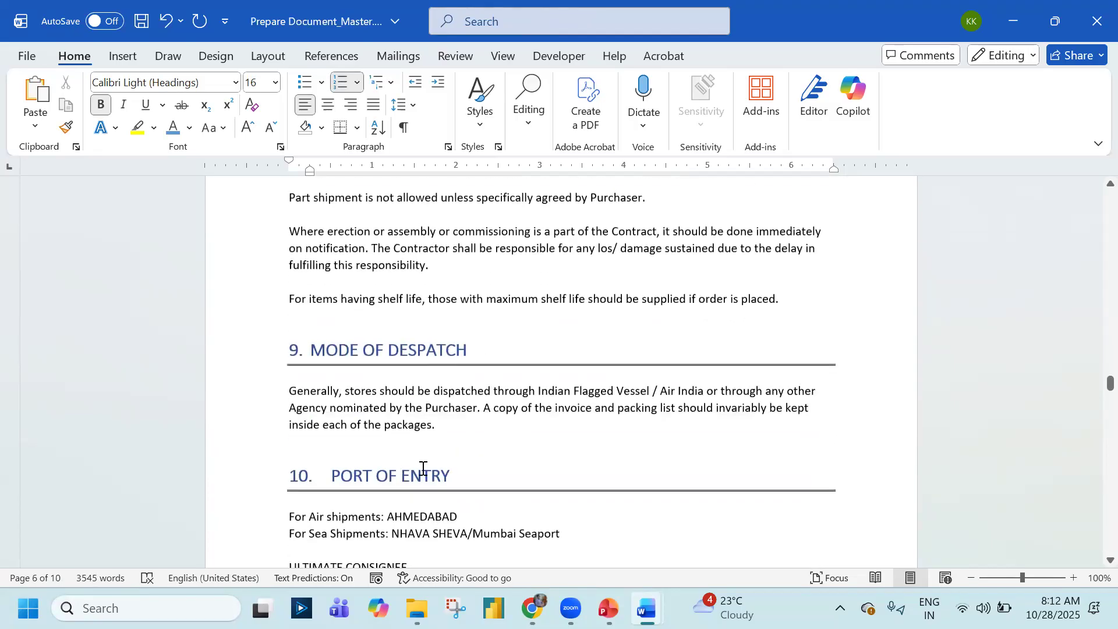
pyautogui.scroll(-5, 425, 472)
pyautogui.hotkey('ctrl', 'shift', 'n')
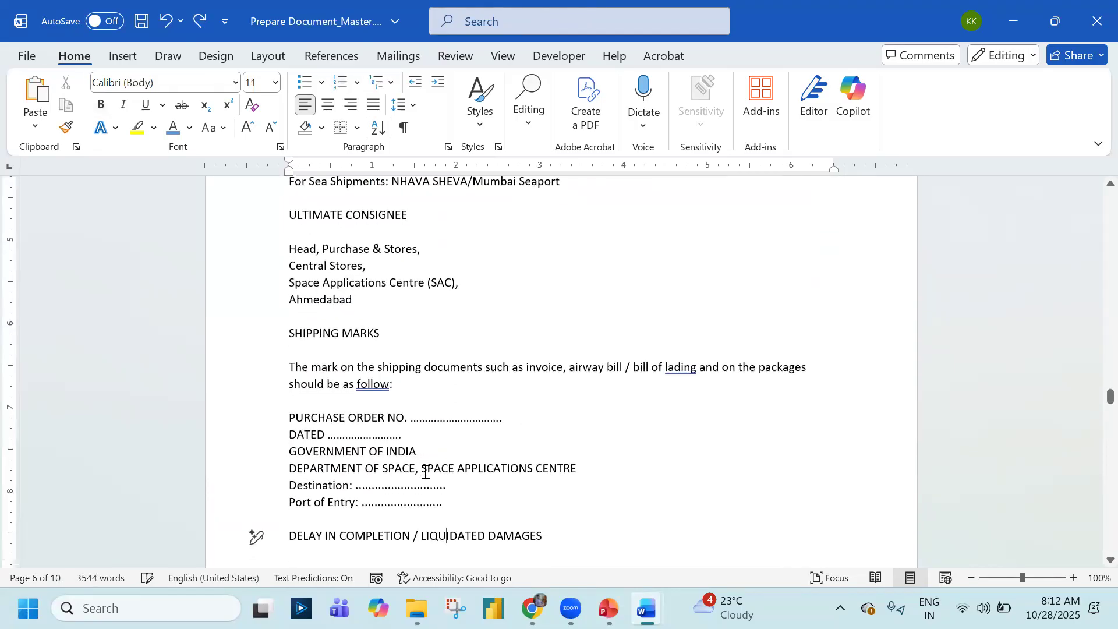
# Apply the Heading 1 style to the DELAY IN COMPLETION / LIQUIDATED DAMAGES heading
pyautogui.scroll(2, 390, 325)
pyautogui.scroll(-5, 367, 389)
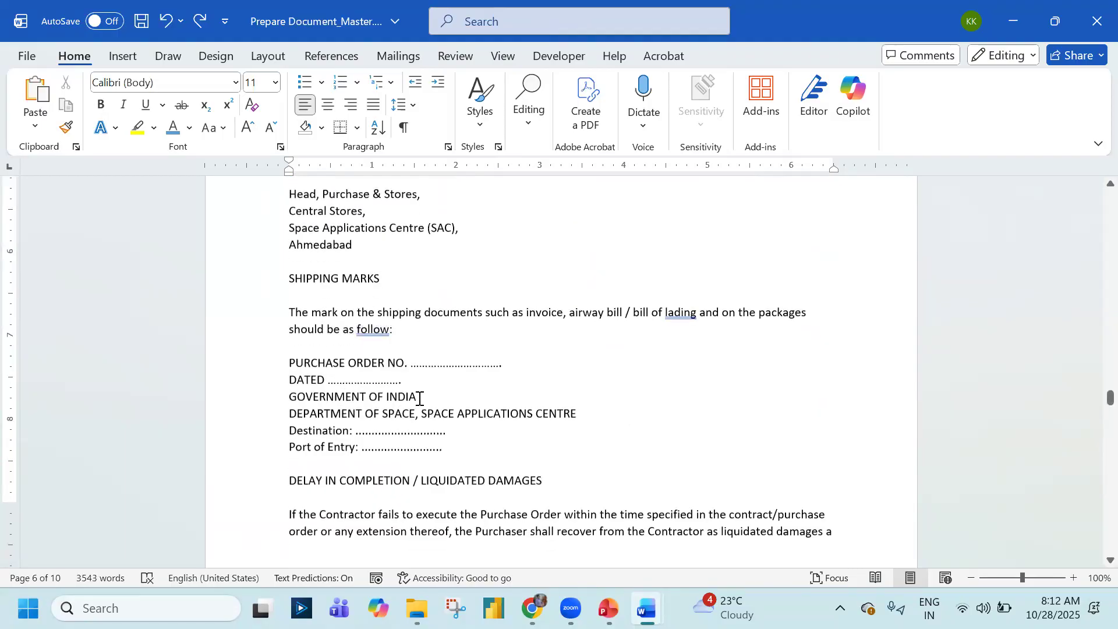
pyautogui.click(480, 99)
pyautogui.click(702, 156)
pyautogui.scroll(-5, 419, 383)
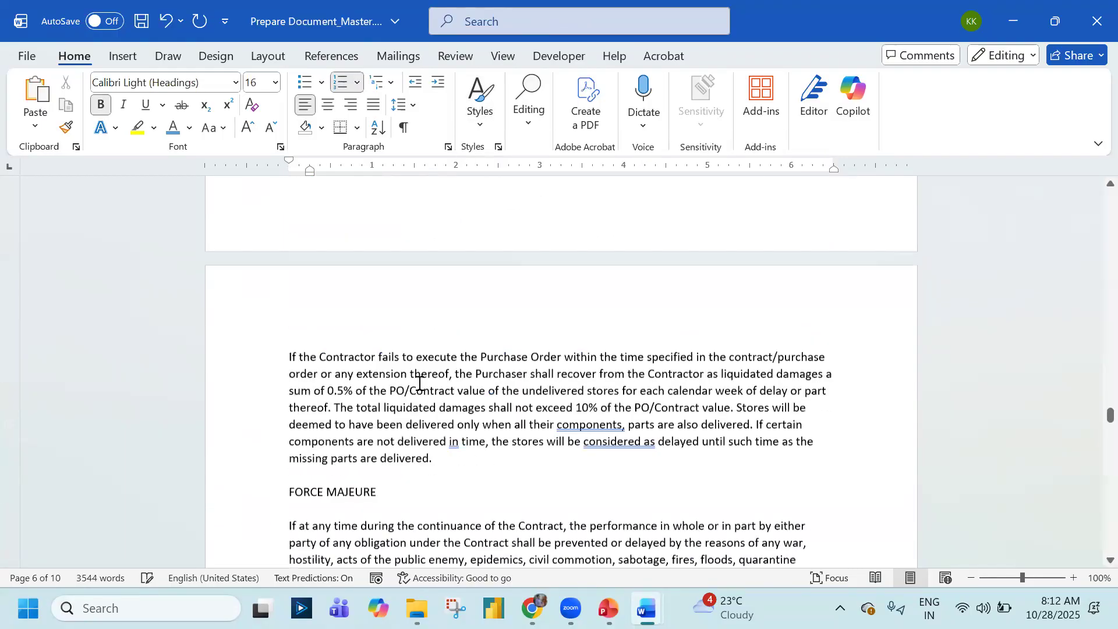
# Check the FORCE MAJEURE section in Output Document_Master.docx and repeat the Heading 1 style on that heading in the practice document
pyautogui.hotkey('alt', 'Tab')
pyautogui.scroll(-3, 419, 383)
pyautogui.scroll(-13, 419, 388)
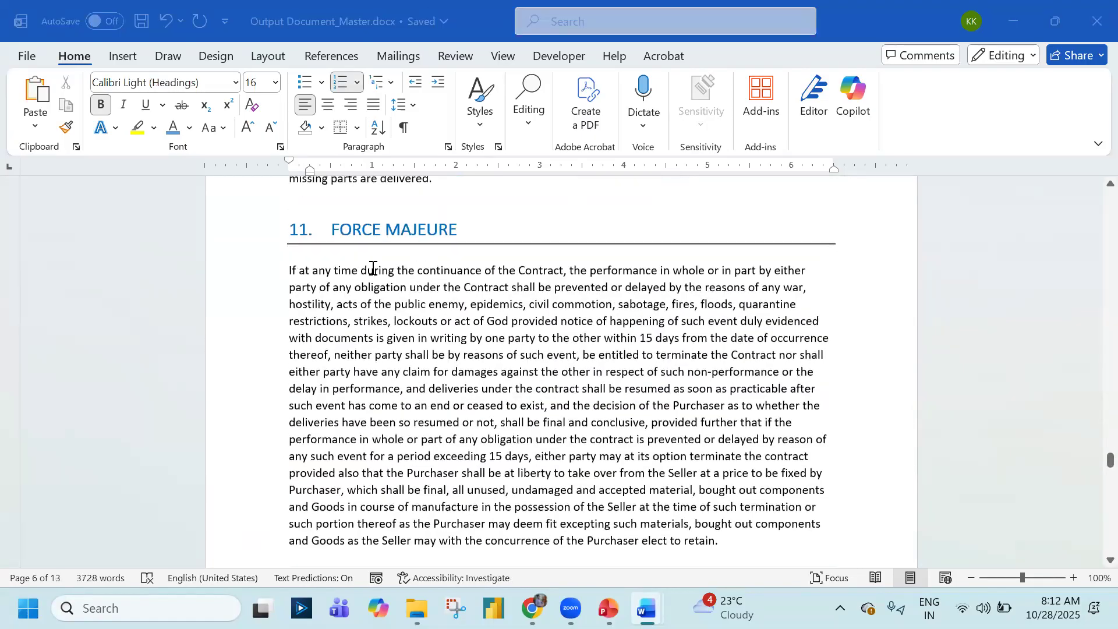
pyautogui.hotkey('alt', 'Tab')
pyautogui.scroll(-3, 371, 268)
pyautogui.scroll(-6, 371, 268)
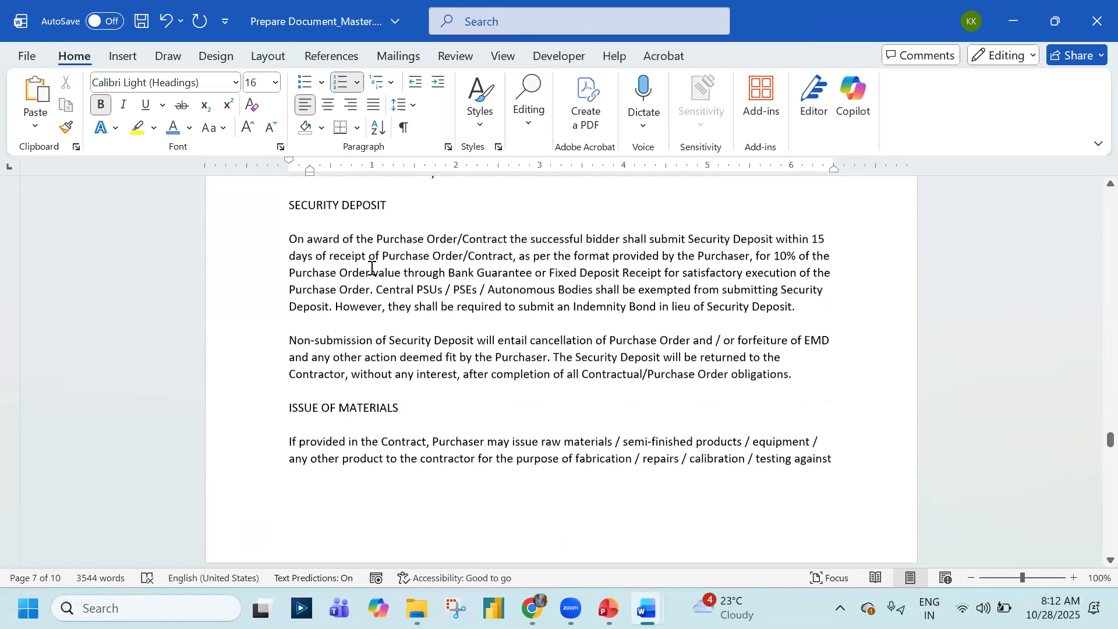
pyautogui.scroll(7, 355, 289)
pyautogui.click(352, 287)
pyautogui.press('F4')
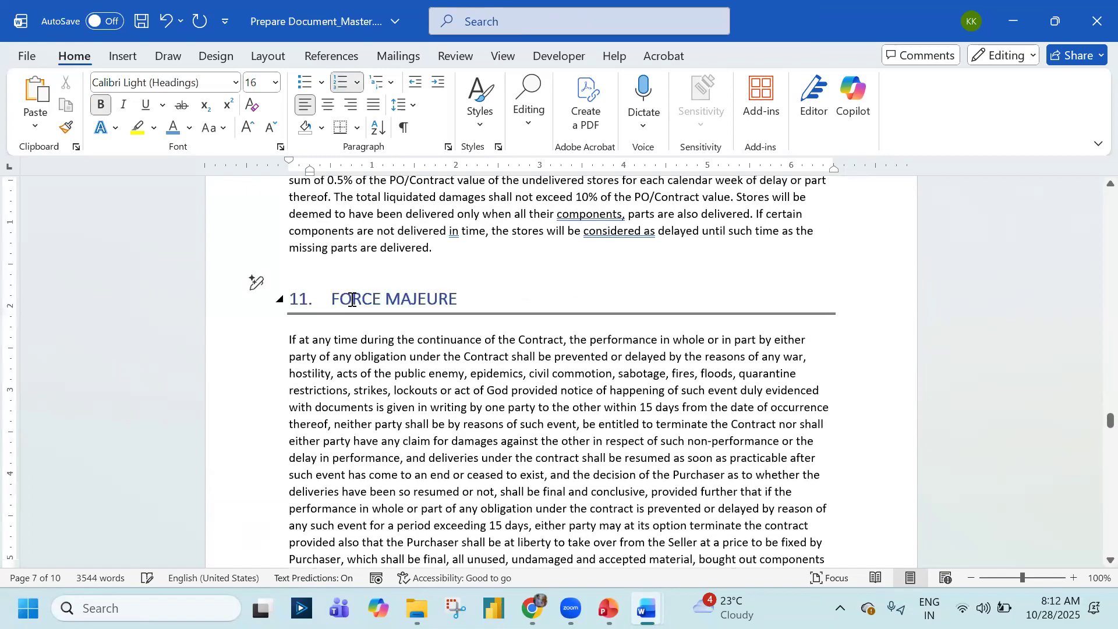
# Repeat the Heading 1 style on the SECURITY DEPOSIT and ISSUE OF MATERIALS headings, checking them against Output Document_Master.docx
pyautogui.scroll(-3, 331, 373)
pyautogui.click(315, 428)
pyautogui.press('F4')
pyautogui.scroll(-3, 326, 454)
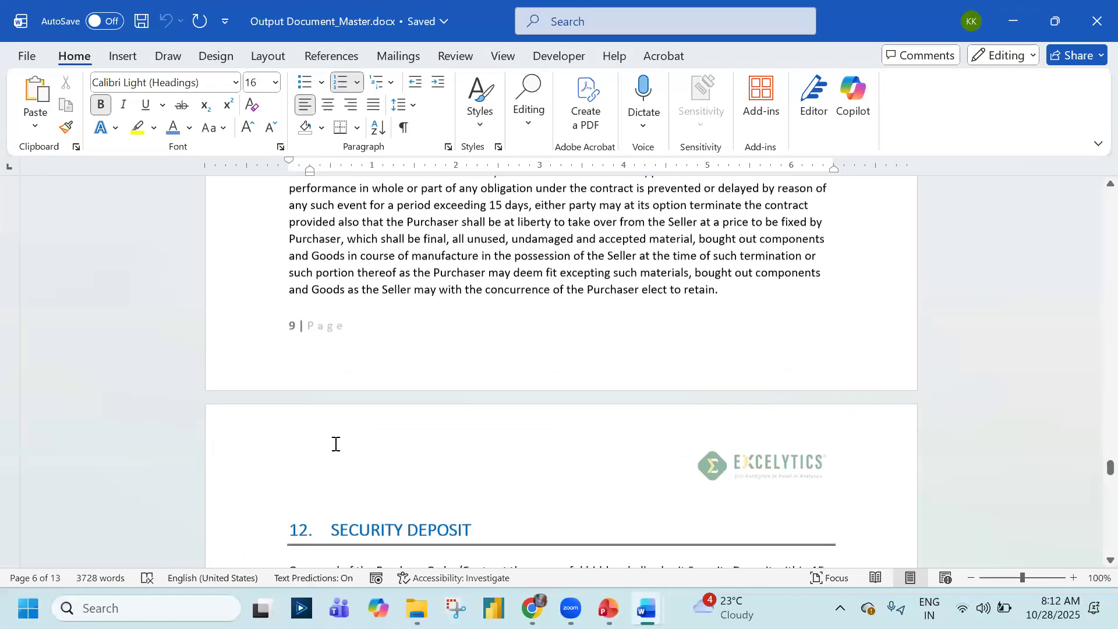
pyautogui.scroll(-7, 333, 445)
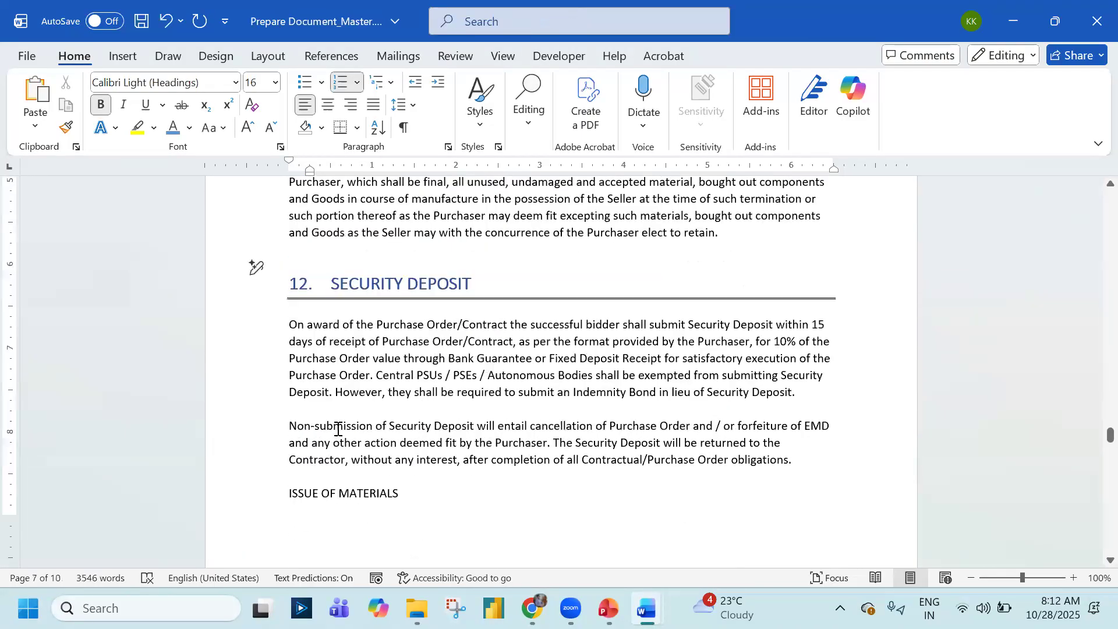
pyautogui.scroll(-3, 350, 361)
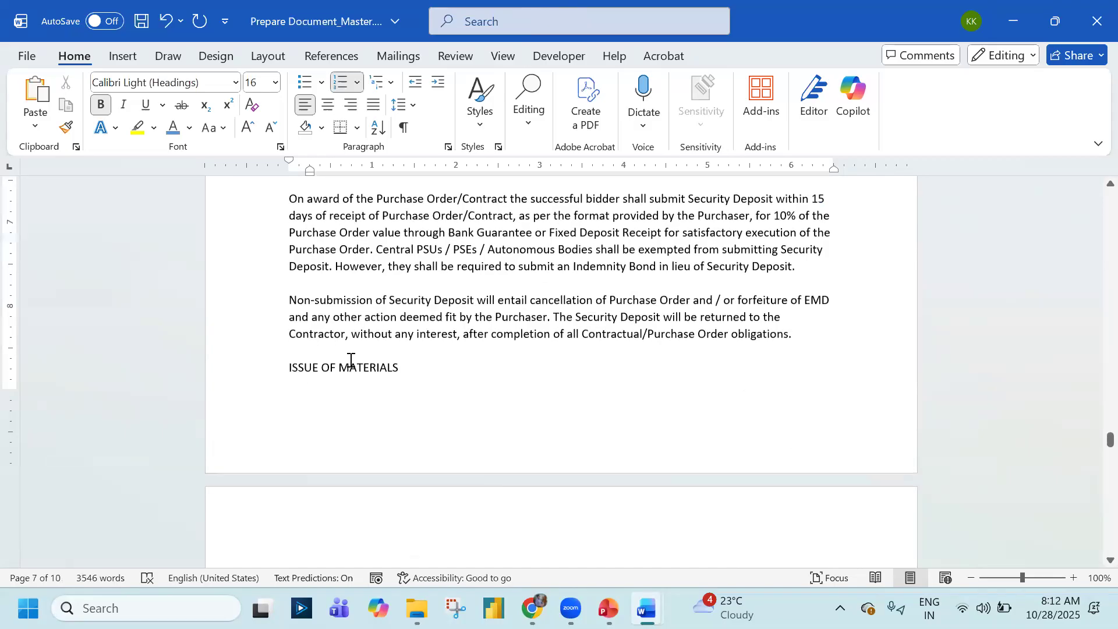
pyautogui.press('F4')
# Repeat the Heading 1 style on the GUARANTEE / WARRANTY and PACKING, FORWARDING & INSURANCE headings, checking them against Output Document_Master.docx
pyautogui.scroll(-8, 351, 373)
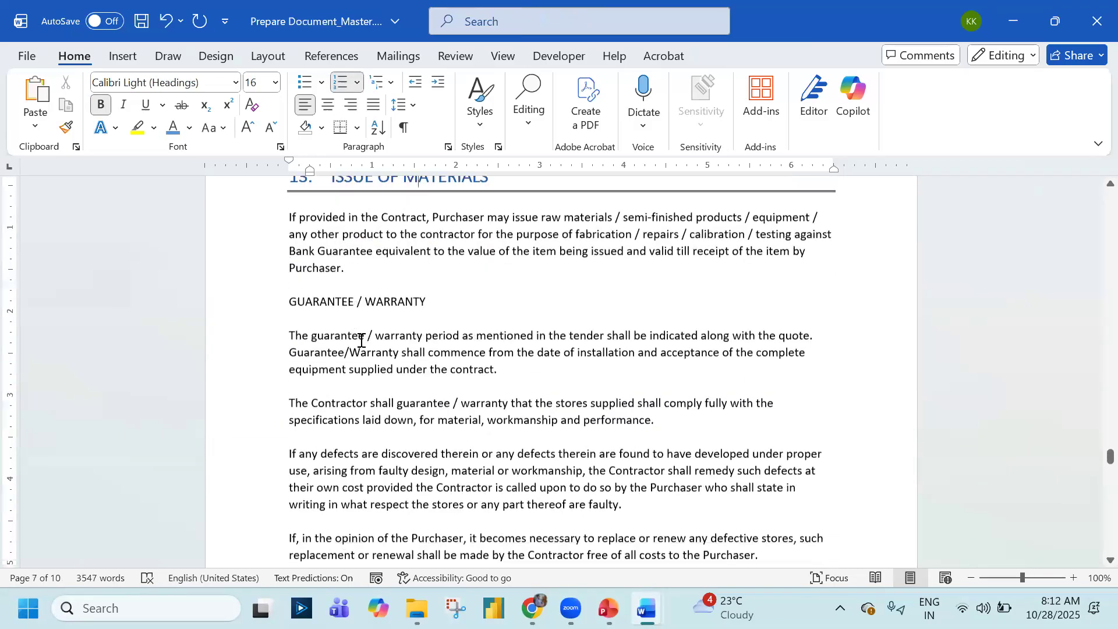
pyautogui.click(381, 281)
pyautogui.press('F4')
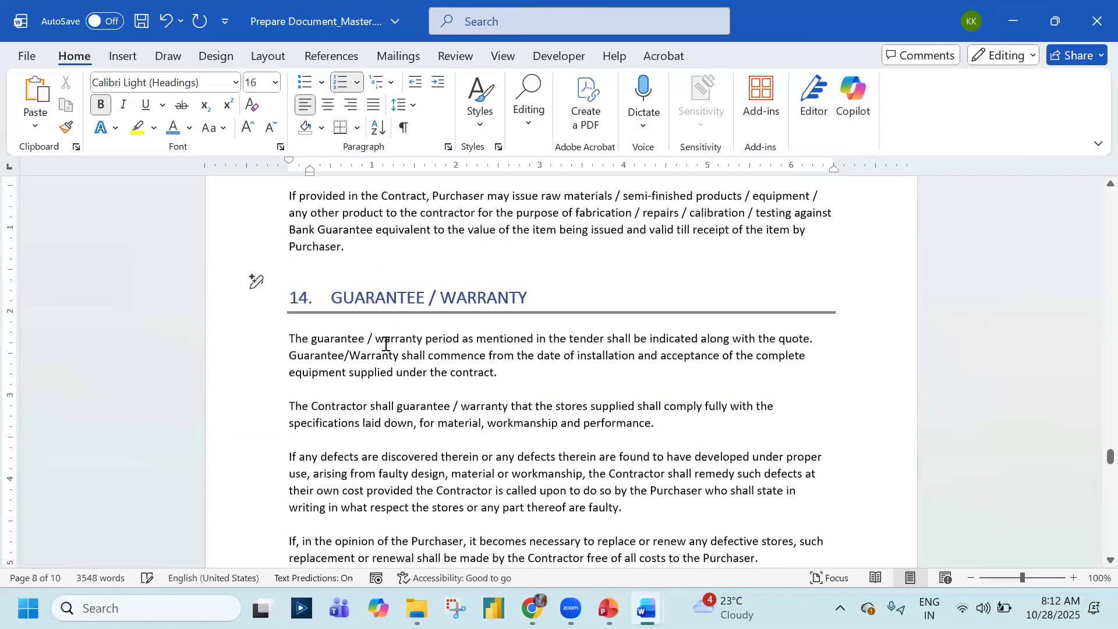
pyautogui.scroll(-8, 379, 338)
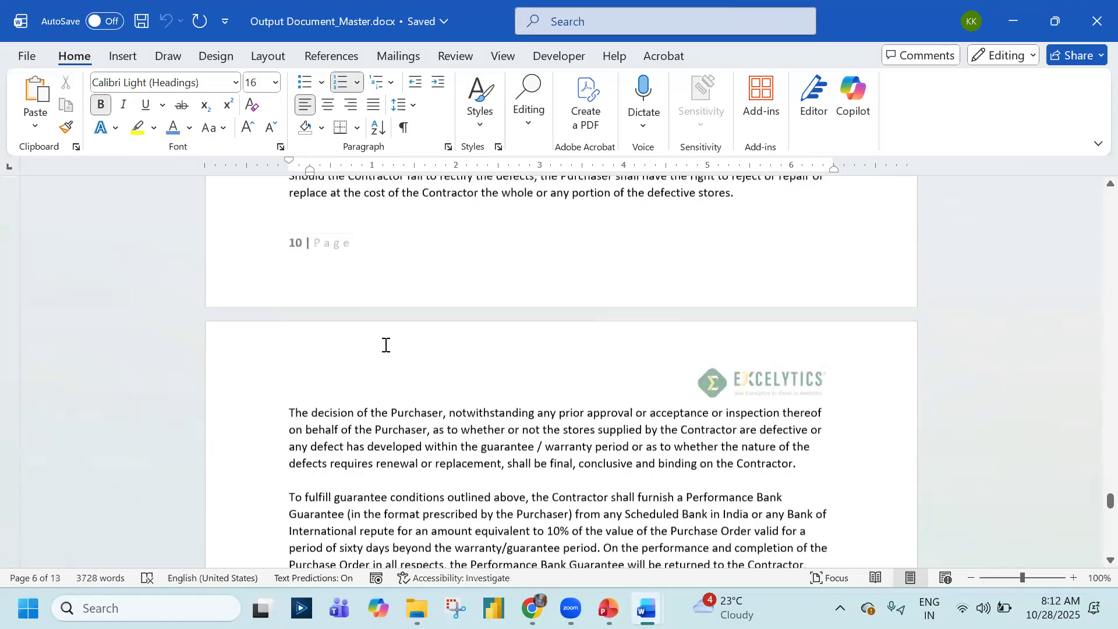
pyautogui.scroll(-8, 385, 345)
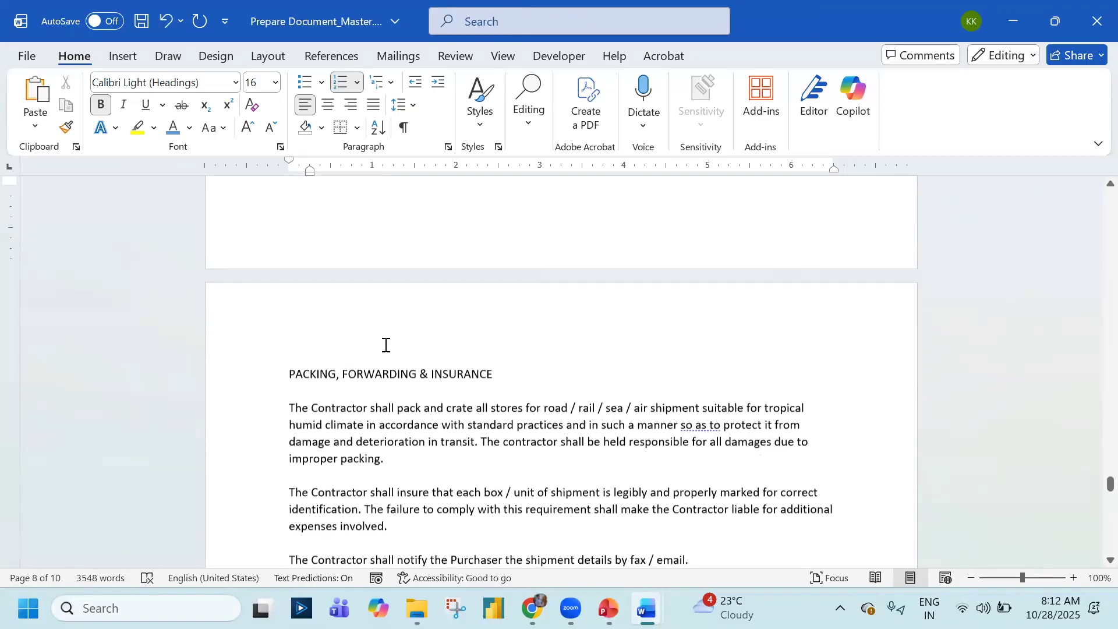
pyautogui.scroll(-4, 382, 247)
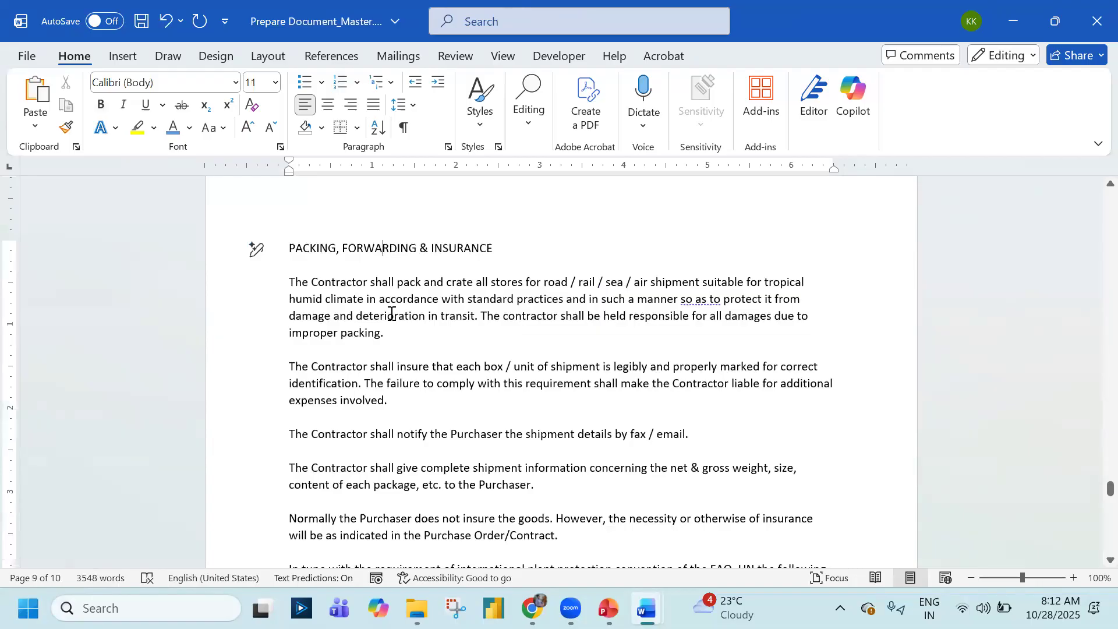
pyautogui.press('F4')
# Repeat the Heading 1 style on the DESPATCH and DEMURRAGE headings at the end of the practice document
pyautogui.scroll(-8, 389, 326)
pyautogui.scroll(-10, 318, 353)
pyautogui.scroll(-2, 318, 353)
pyautogui.click(326, 320)
pyautogui.press('F4')
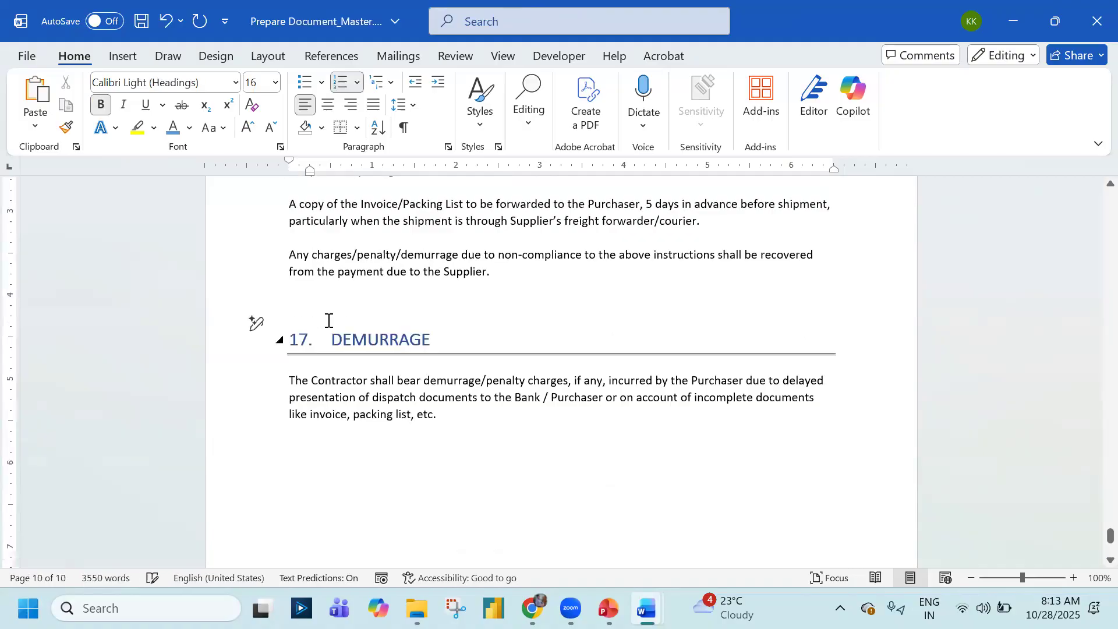
# Modify the Heading 1 style so its font color is the dark green shade of Accent 6
pyautogui.scroll(-5, 328, 320)
pyautogui.scroll(9, 328, 320)
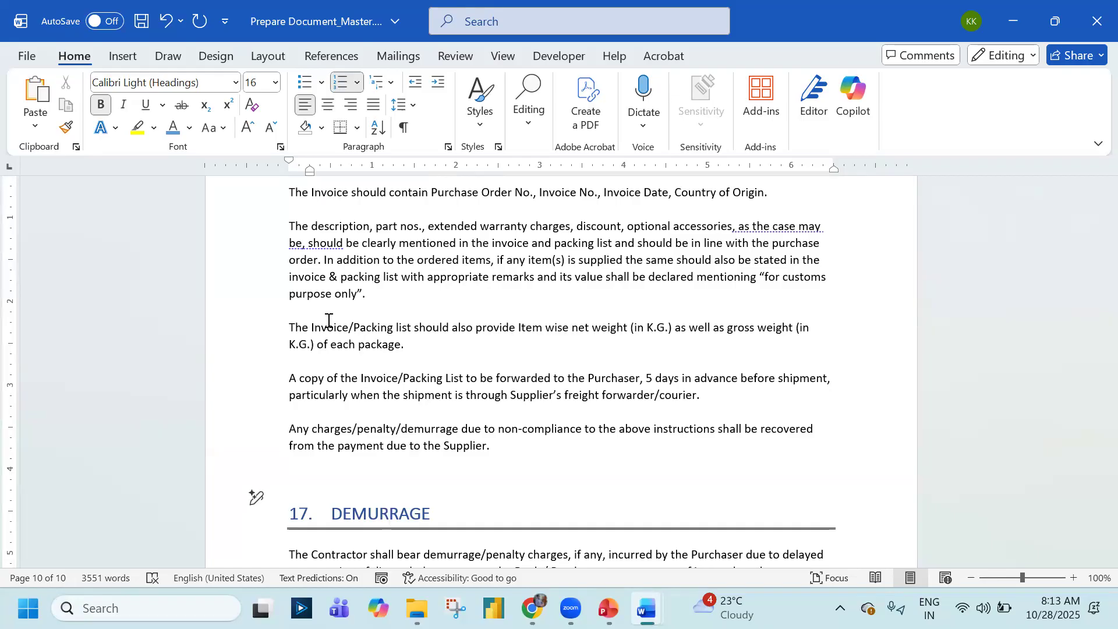
pyautogui.click(480, 105)
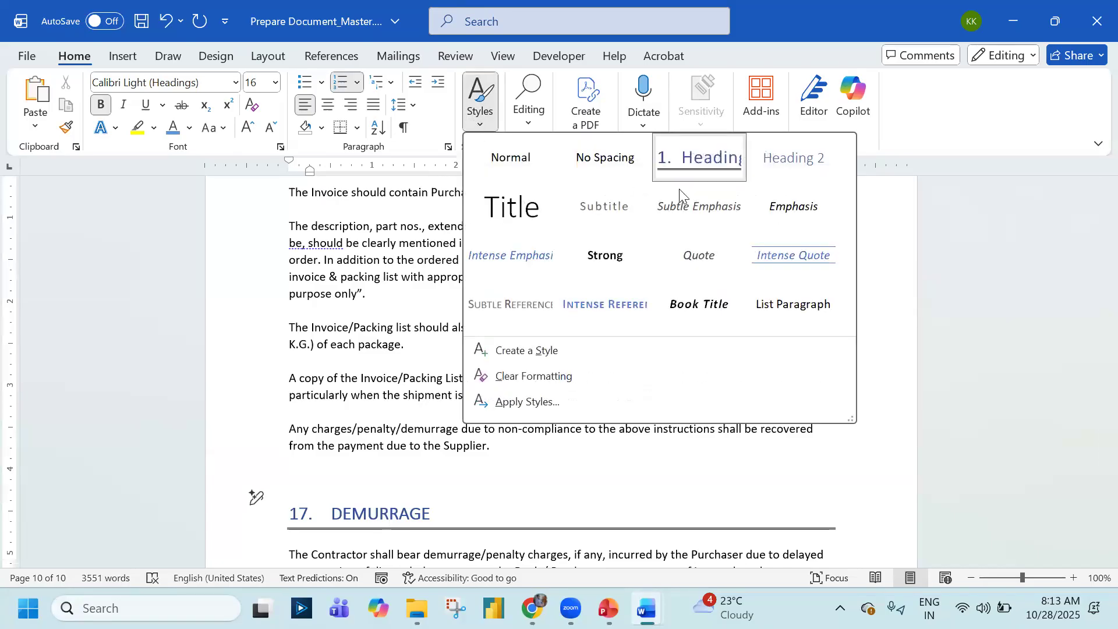
pyautogui.rightClick(696, 168)
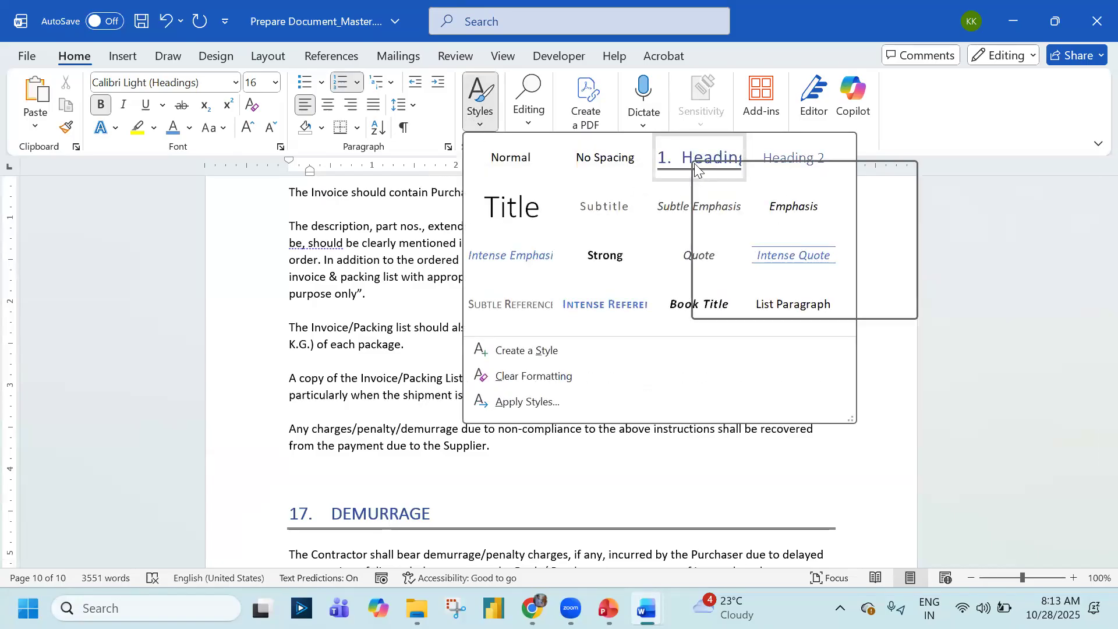
pyautogui.click(740, 200)
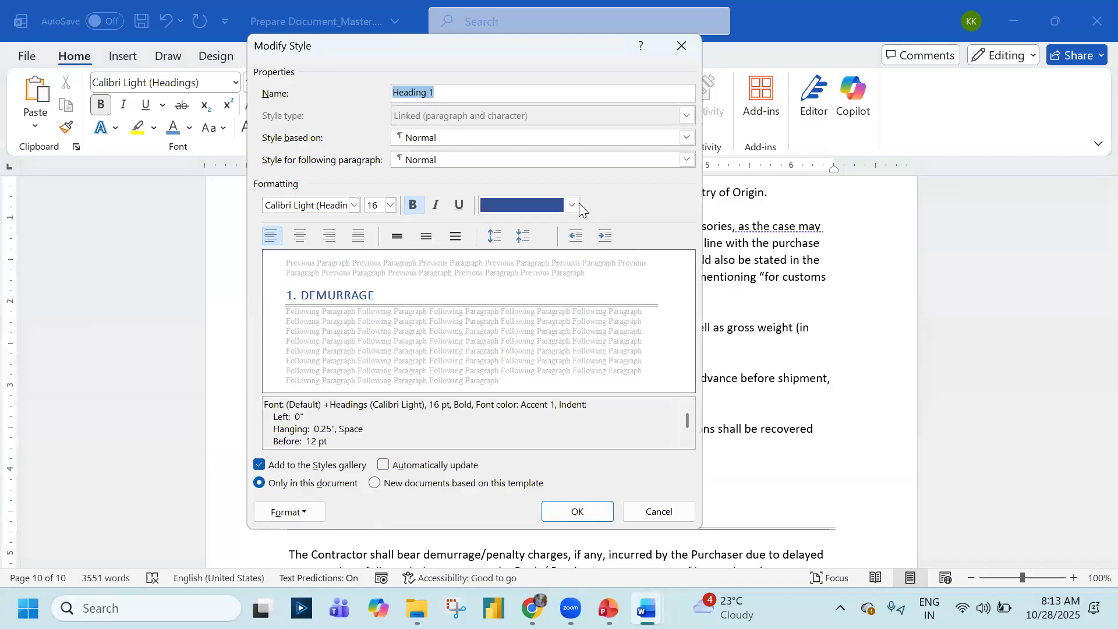
pyautogui.click(573, 206)
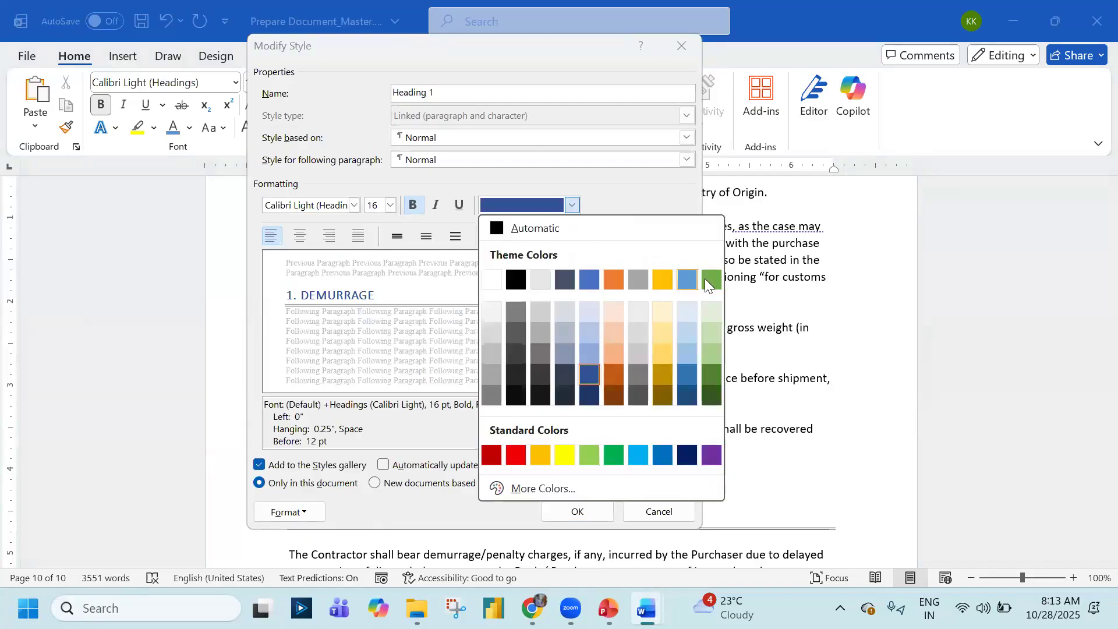
pyautogui.click(709, 369)
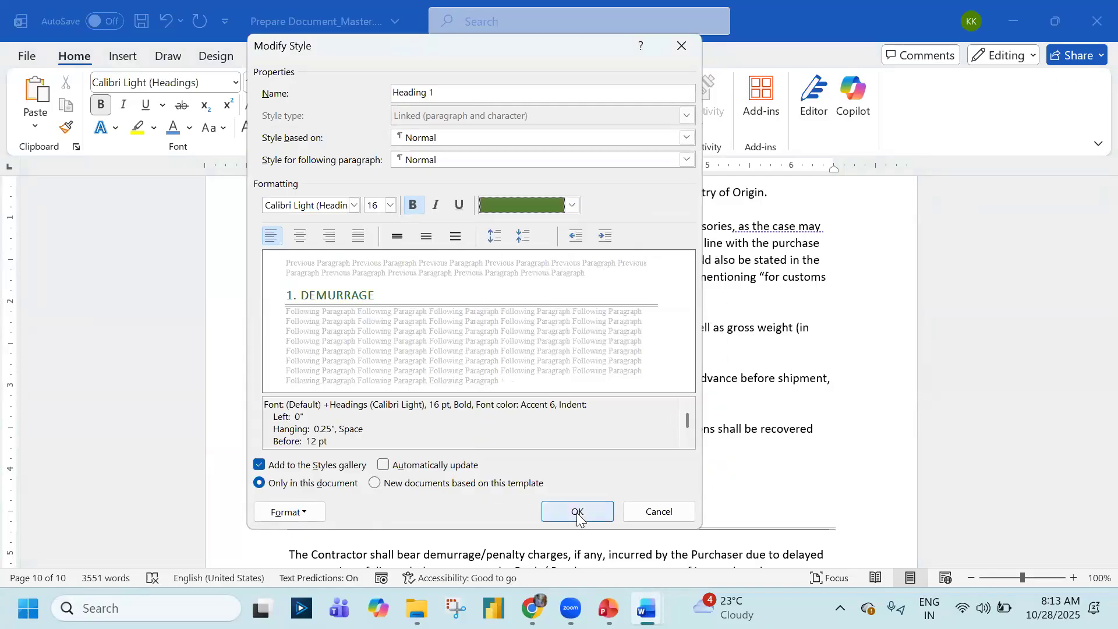
pyautogui.click(578, 512)
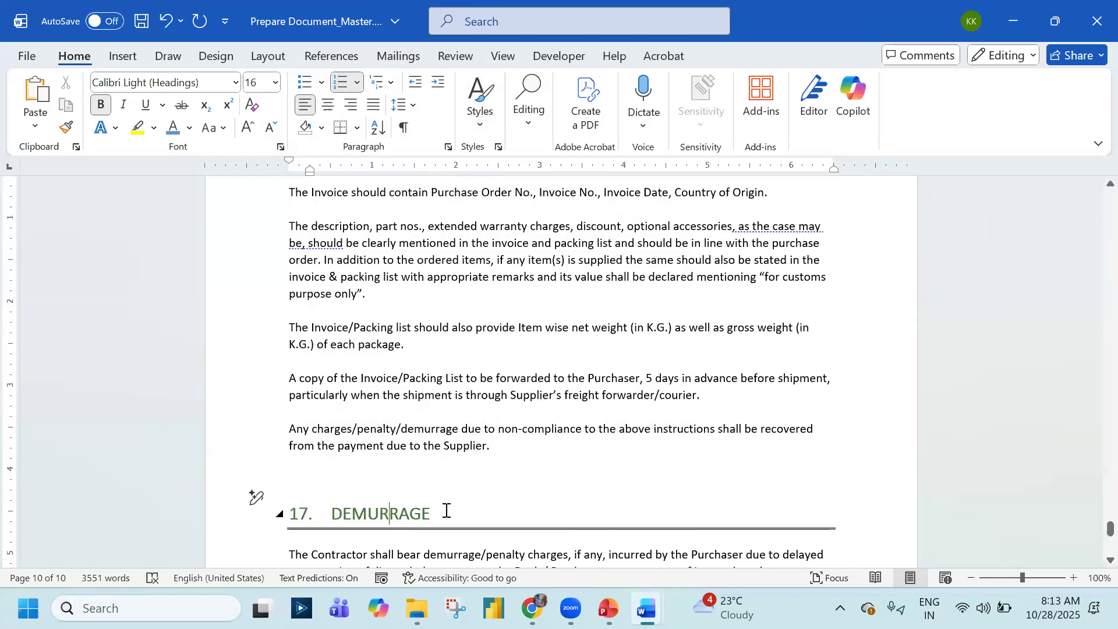
# Review the recolored headings back to the start of the document and change the Heading 1 style's font to Calibri (Body)
pyautogui.scroll(10, 444, 509)
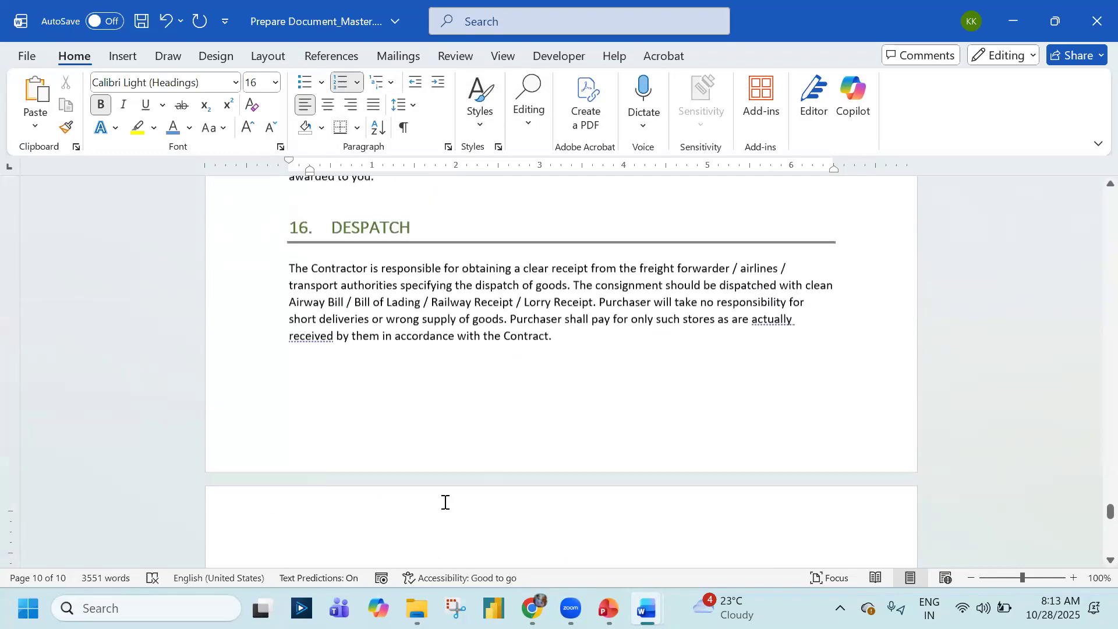
pyautogui.scroll(10, 390, 412)
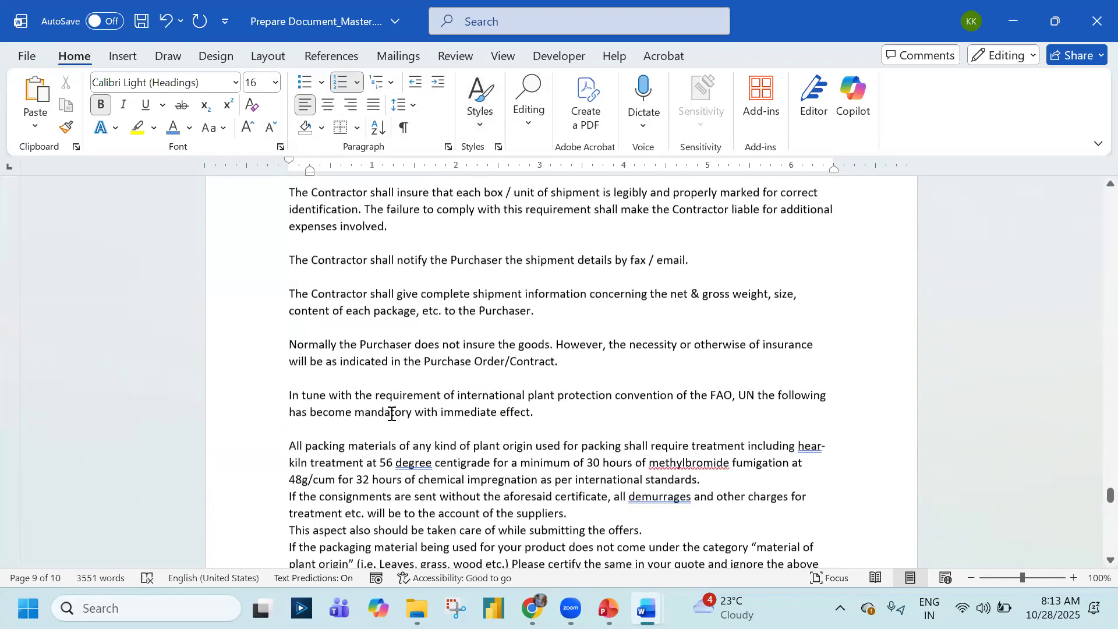
pyautogui.scroll(10, 392, 414)
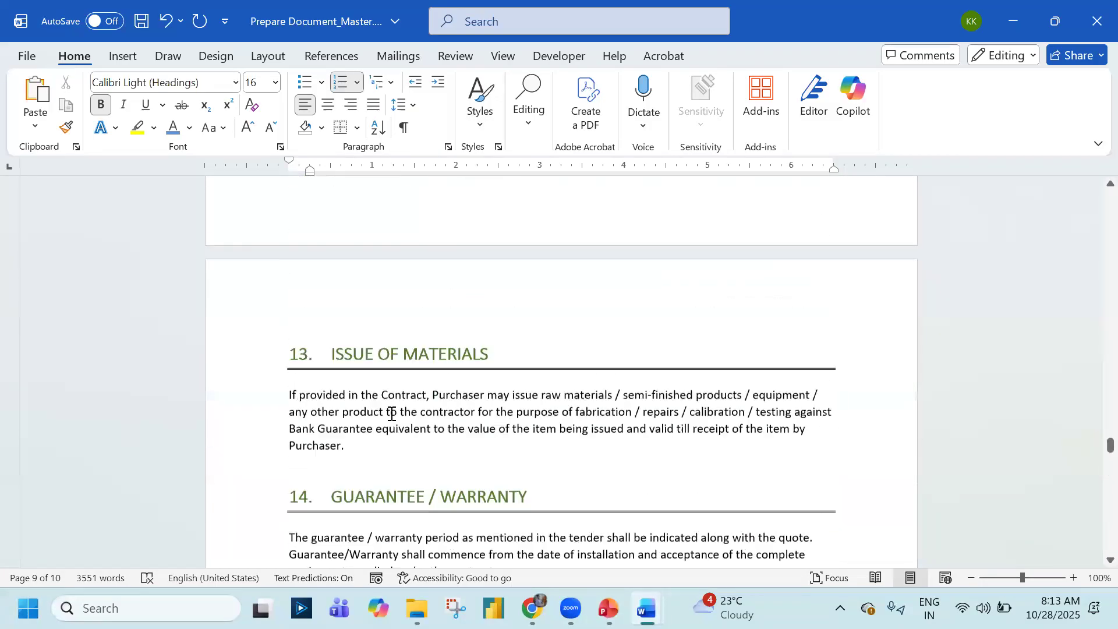
pyautogui.scroll(12, 392, 413)
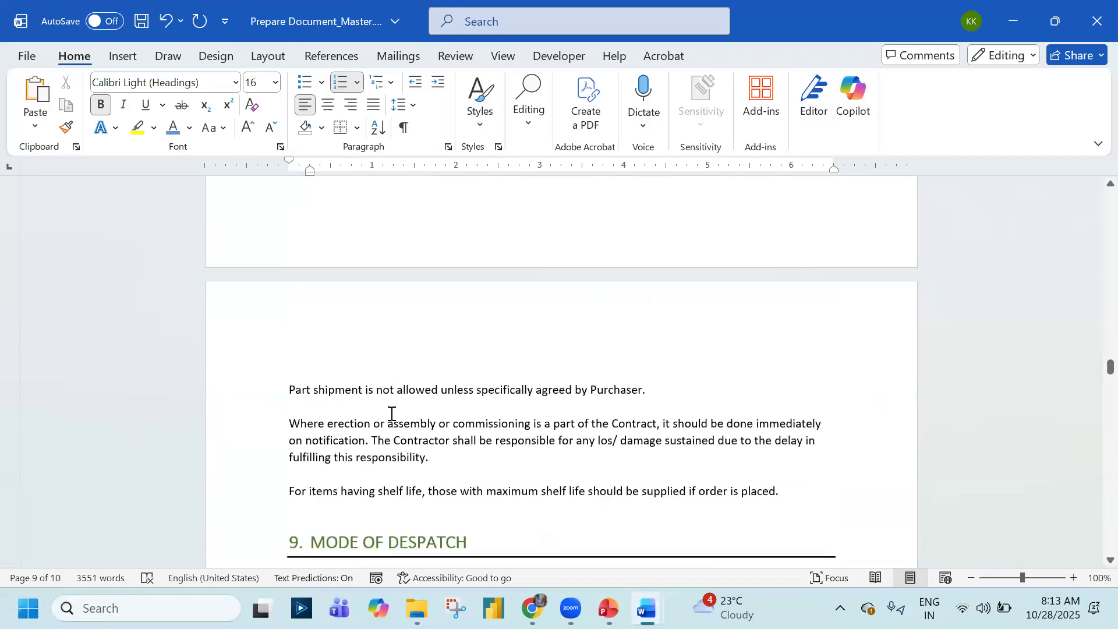
pyautogui.scroll(12, 392, 413)
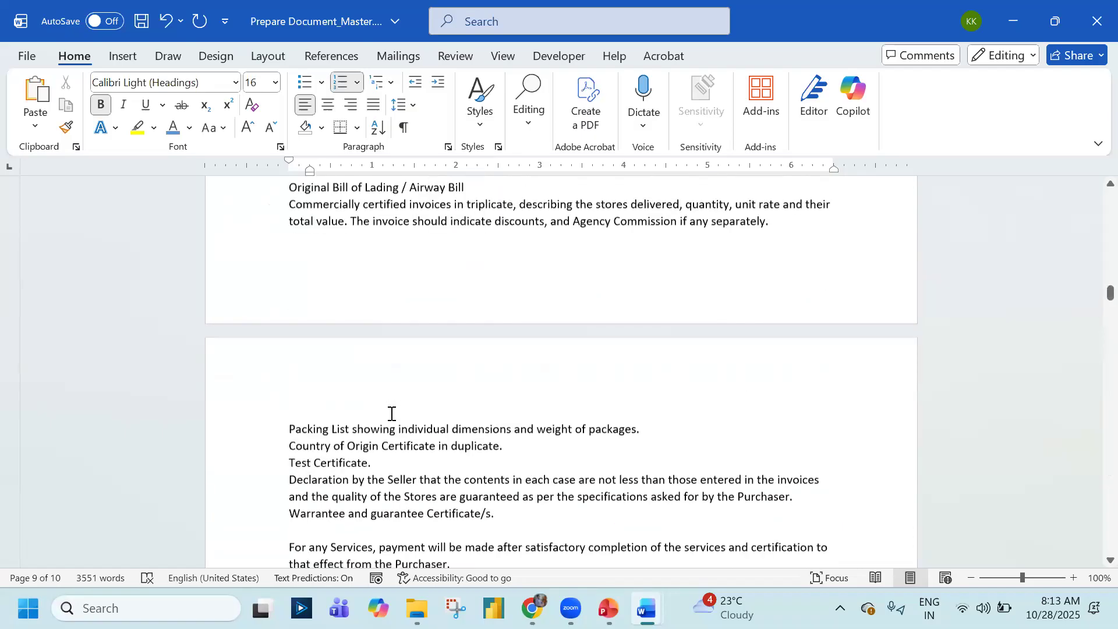
pyautogui.moveTo(1106, 273); pyautogui.dragTo(1104, 185)
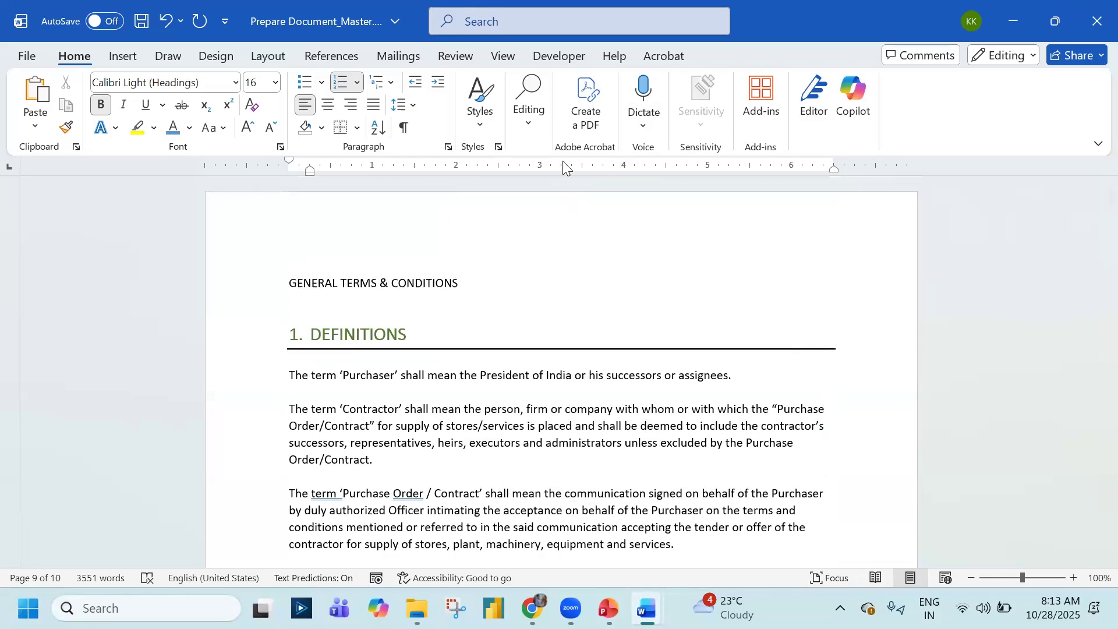
pyautogui.click(480, 104)
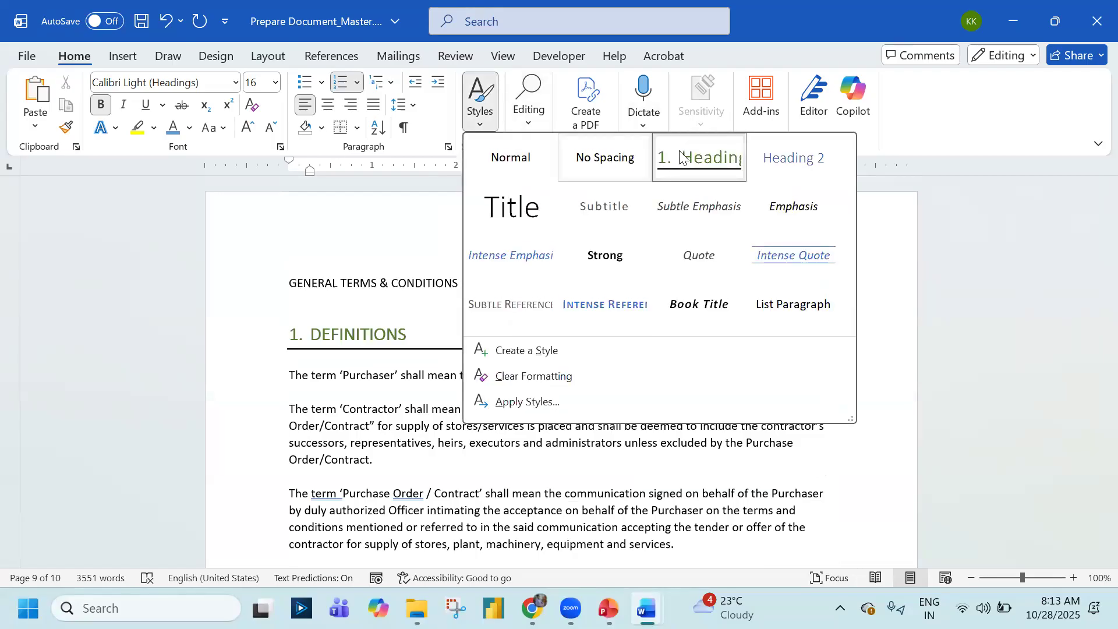
pyautogui.rightClick(727, 178)
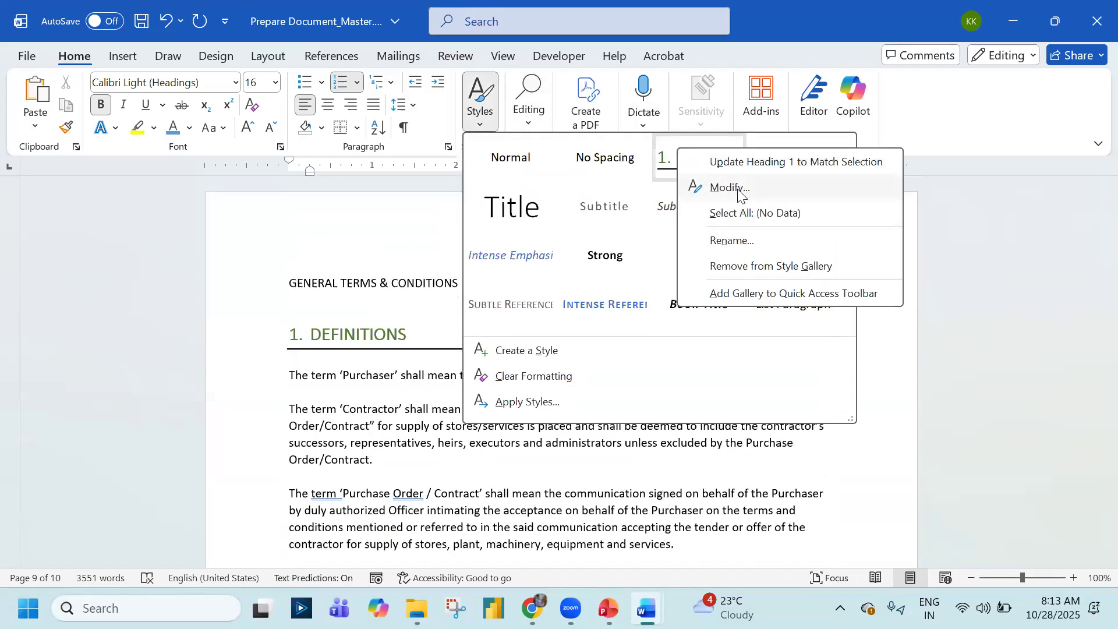
pyautogui.click(735, 195)
pyautogui.click(360, 201)
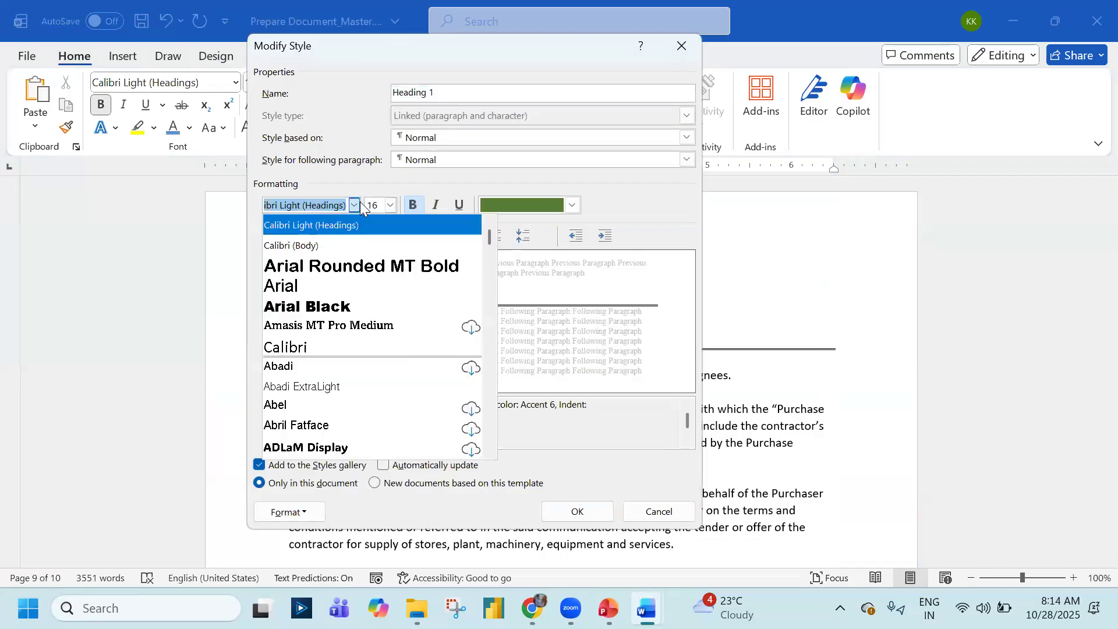
pyautogui.click(338, 239)
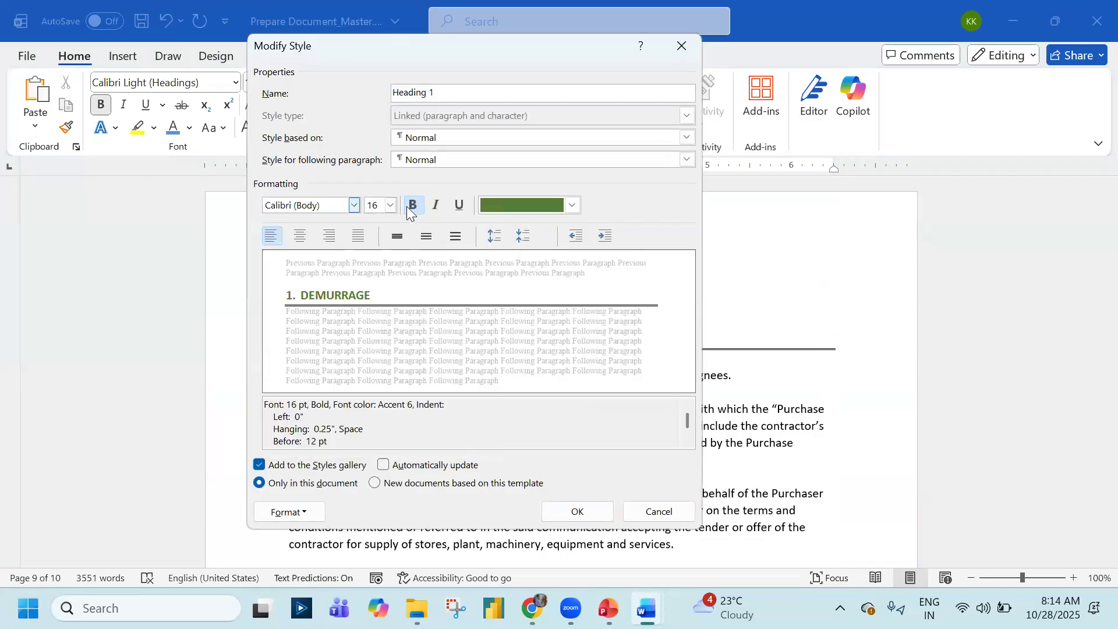
pyautogui.click(598, 510)
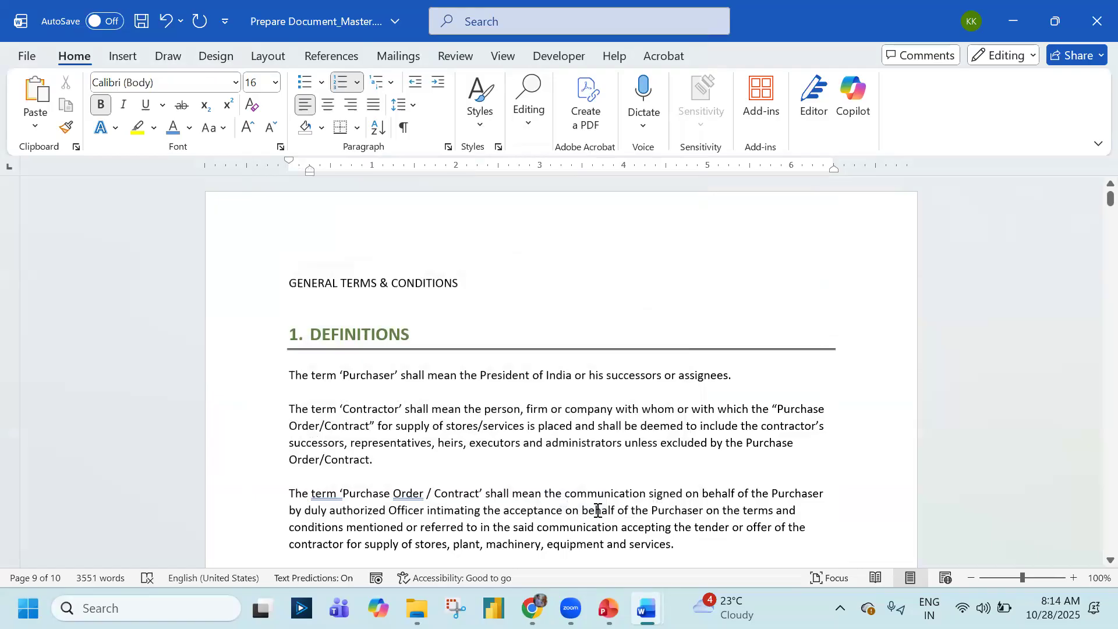
# Check the modified headings in the practice document, and review the cover, table of contents and DEFINITIONS section of Output Document_Master.docx
pyautogui.scroll(-7, 597, 510)
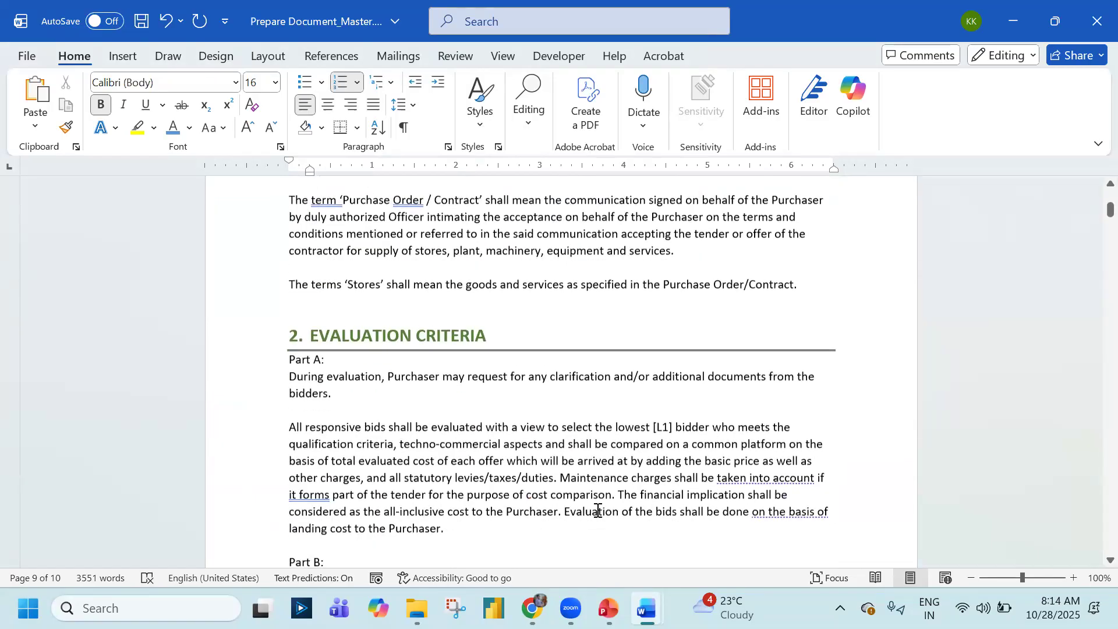
pyautogui.hotkey('alt', 'Tab')
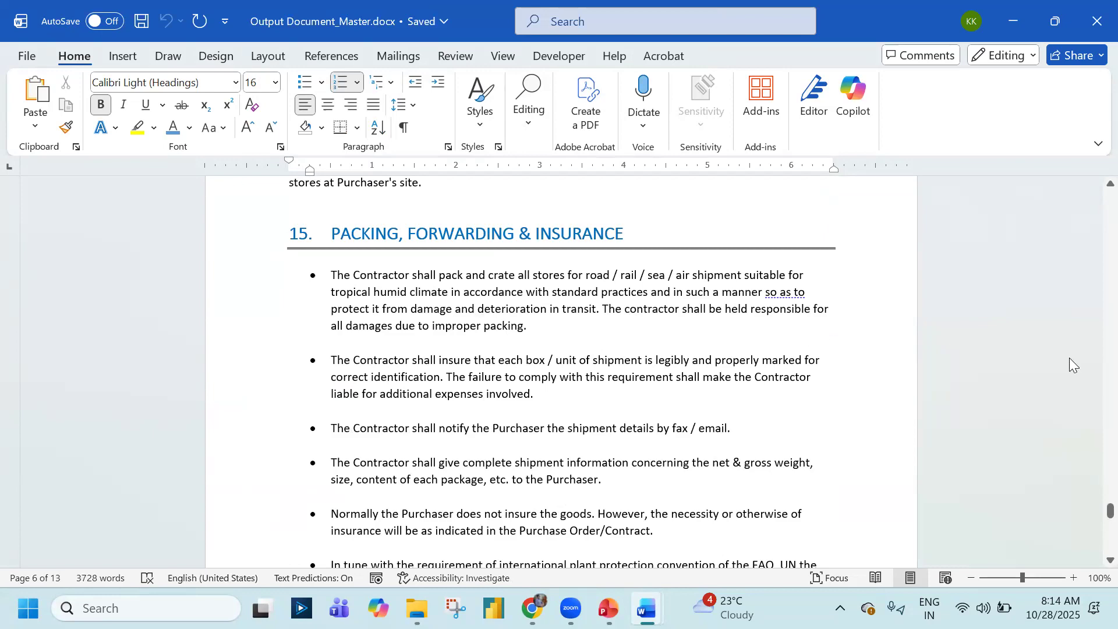
pyautogui.moveTo(1109, 510); pyautogui.dragTo(1091, 169)
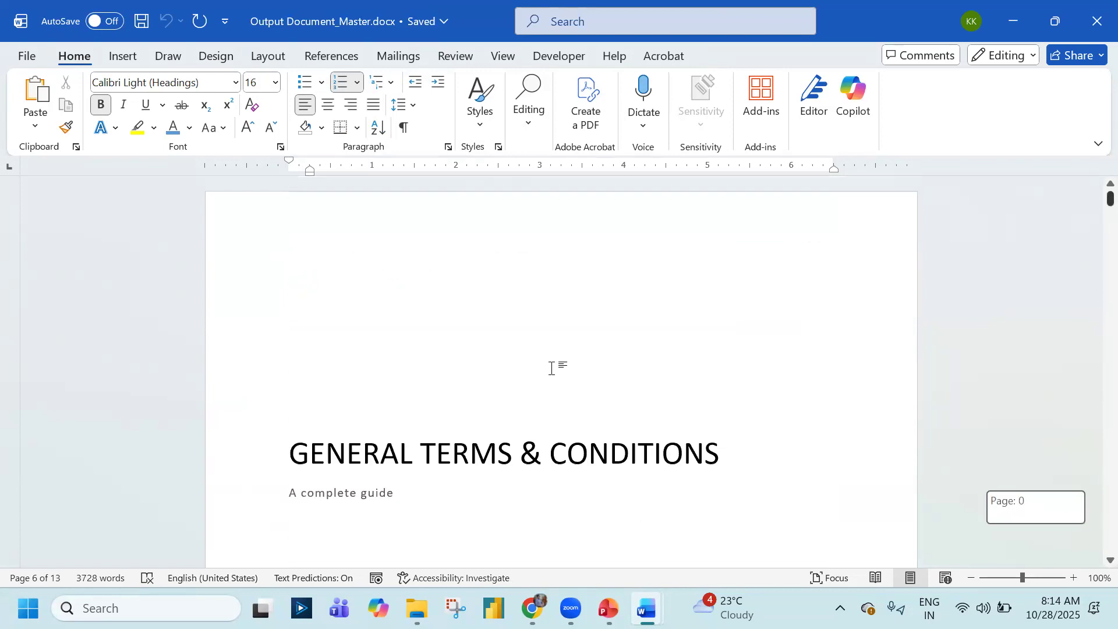
pyautogui.scroll(-15, 132, 327)
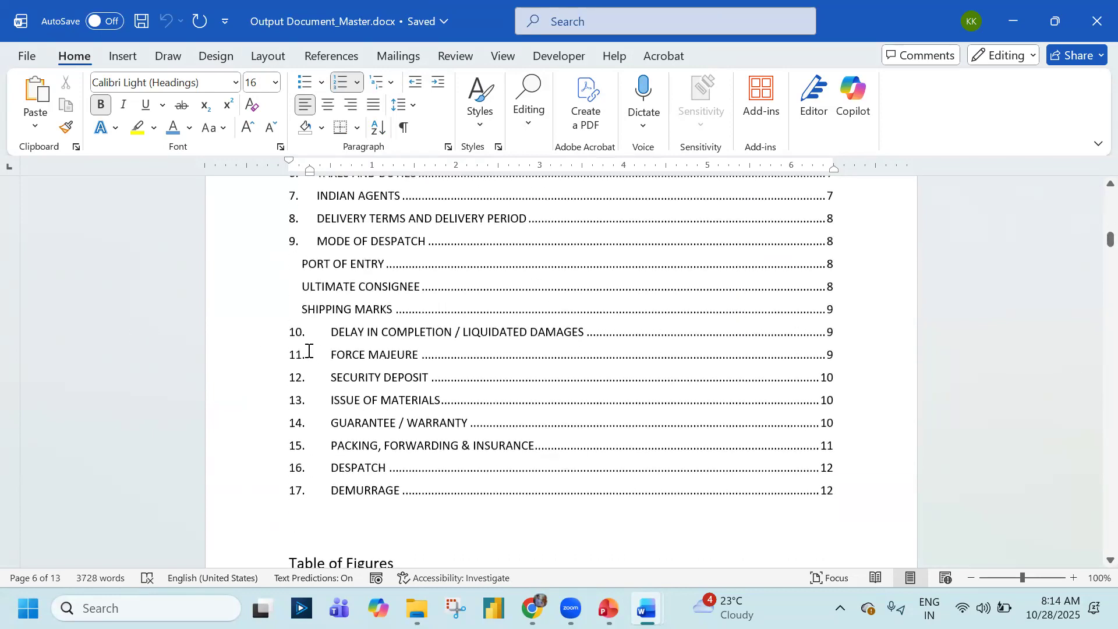
pyautogui.scroll(-10, 320, 347)
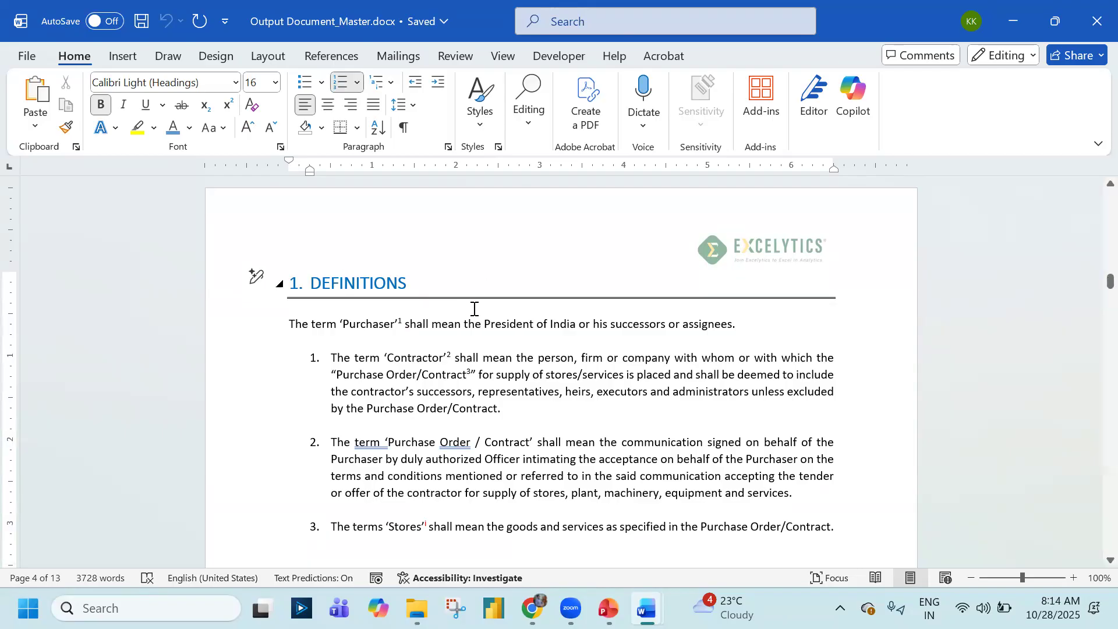
# Review the Part A subheading in the Output Document_Master file, and return to the Part A line in Prepare Document_Master
pyautogui.scroll(-3, 474, 308)
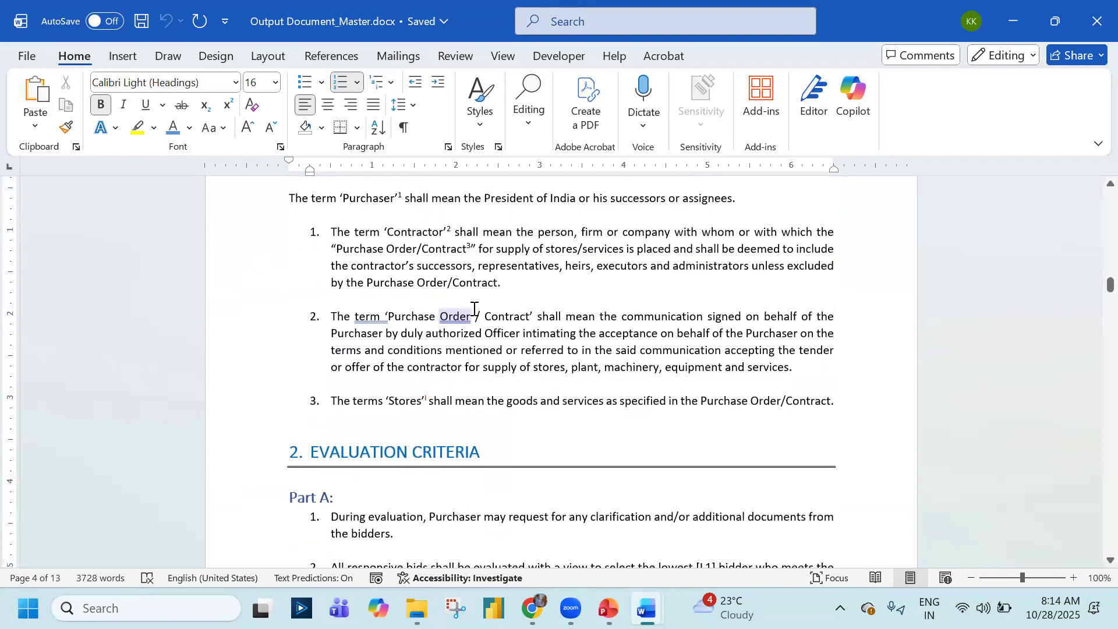
pyautogui.hotkey('alt', 'Tab')
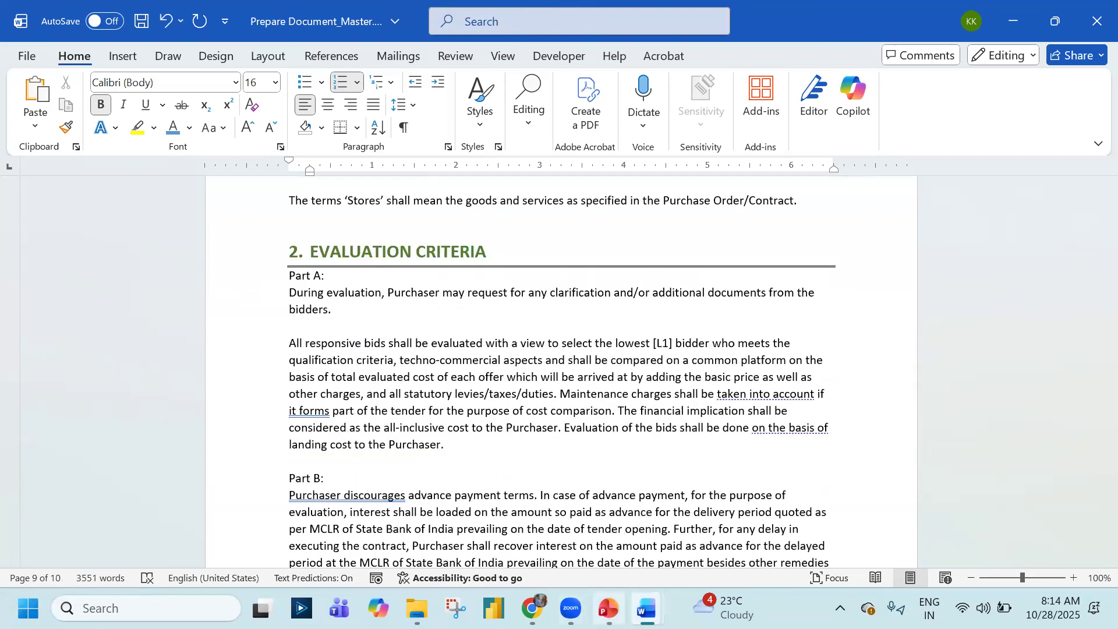
pyautogui.hotkey('alt', 'Tab')
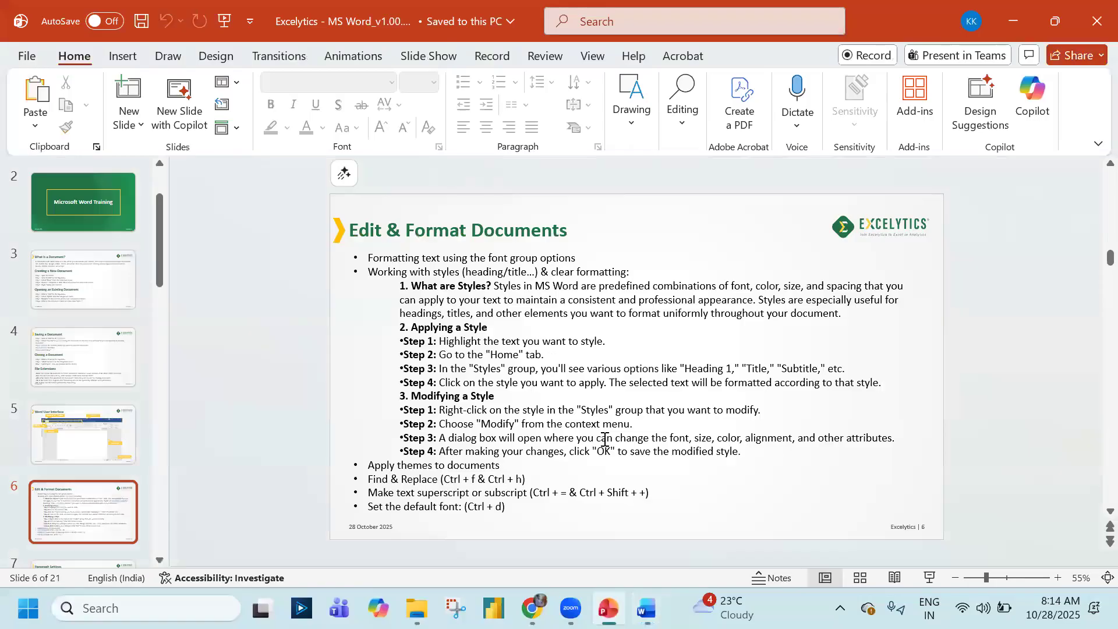
pyautogui.hotkey('alt', 'Tab')
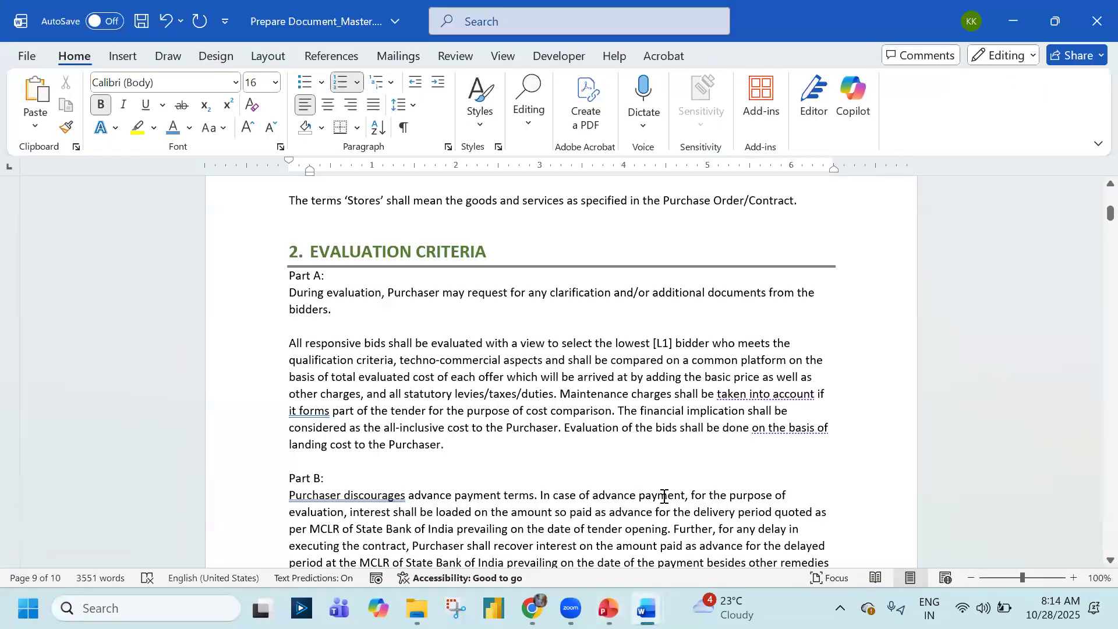
pyautogui.scroll(5, 425, 358)
pyautogui.scroll(-4, 424, 358)
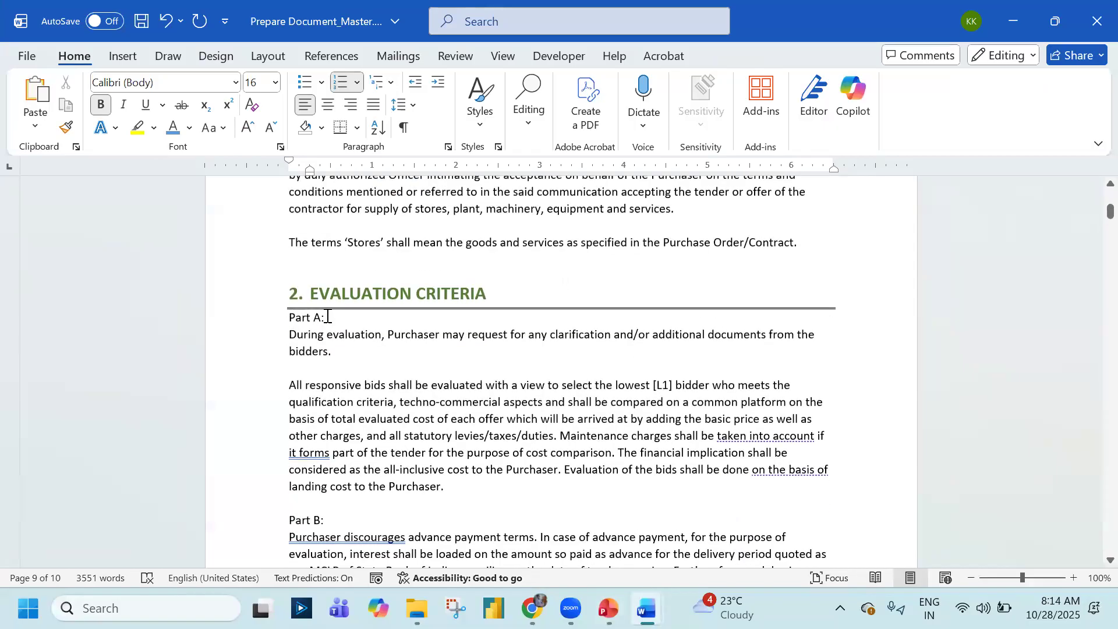
pyautogui.click(328, 316)
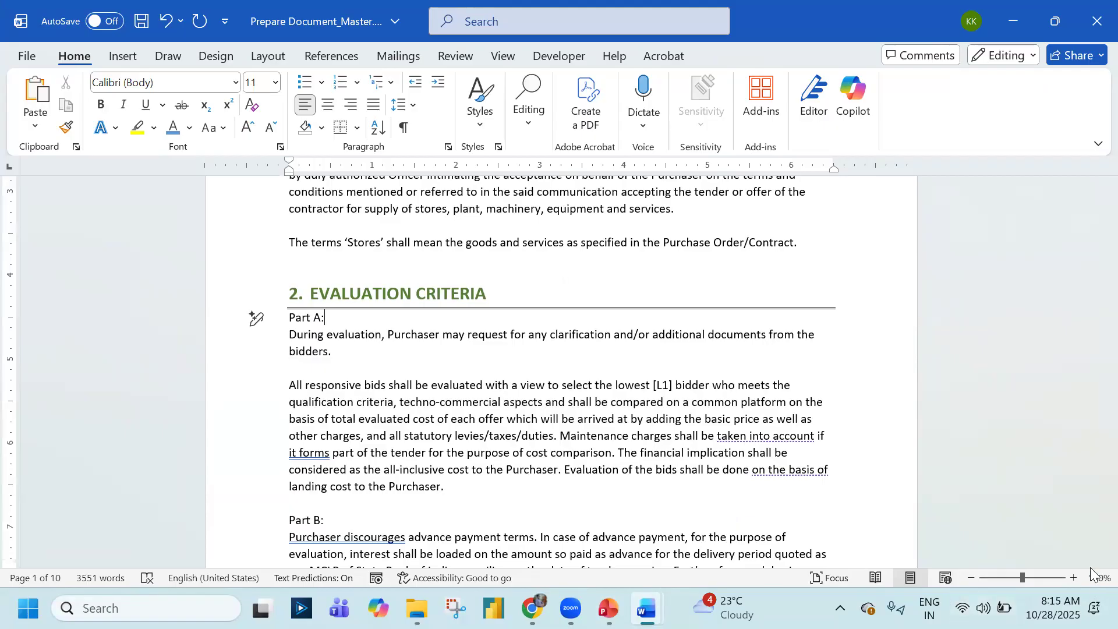
# Apply the Normal style to the EVALUATION CRITERIA heading
pyautogui.tripleClick(518, 290)
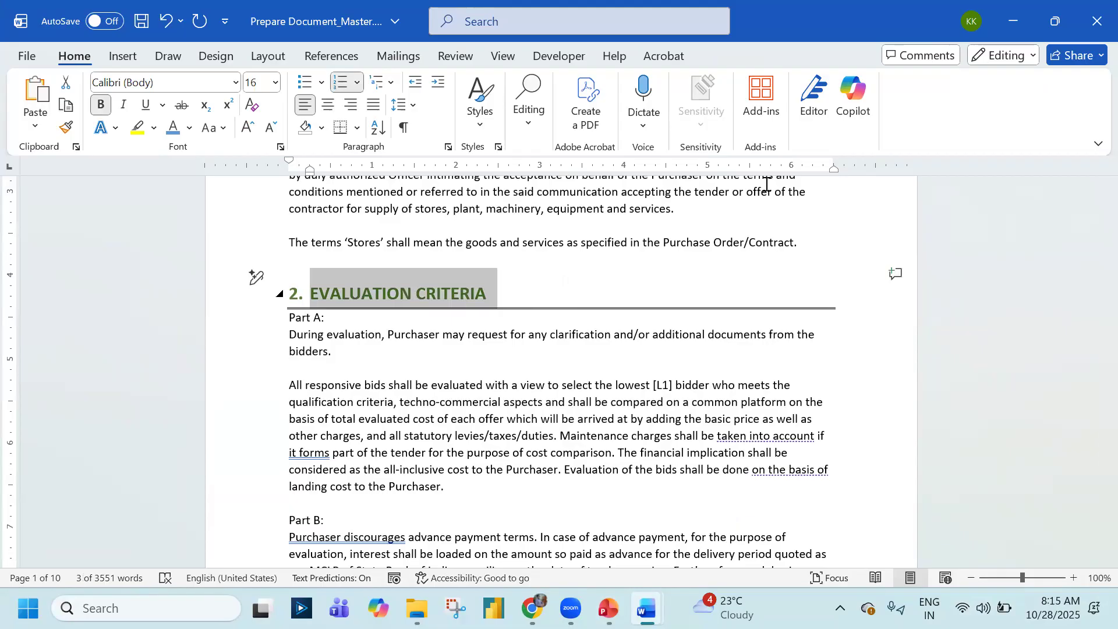
pyautogui.click(480, 111)
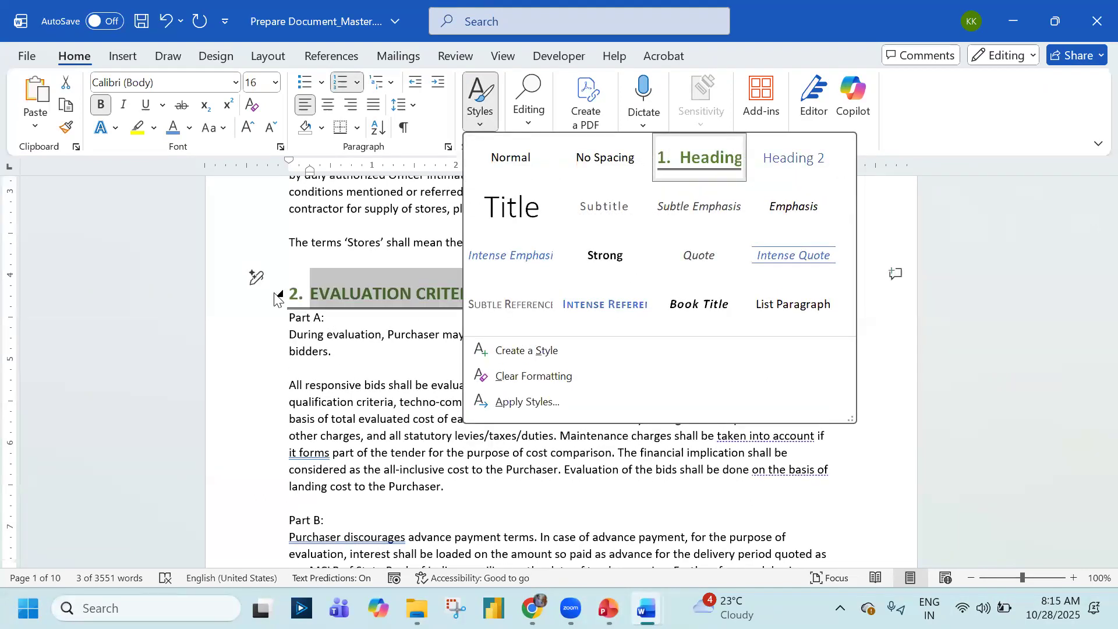
pyautogui.scroll(-12, 280, 387)
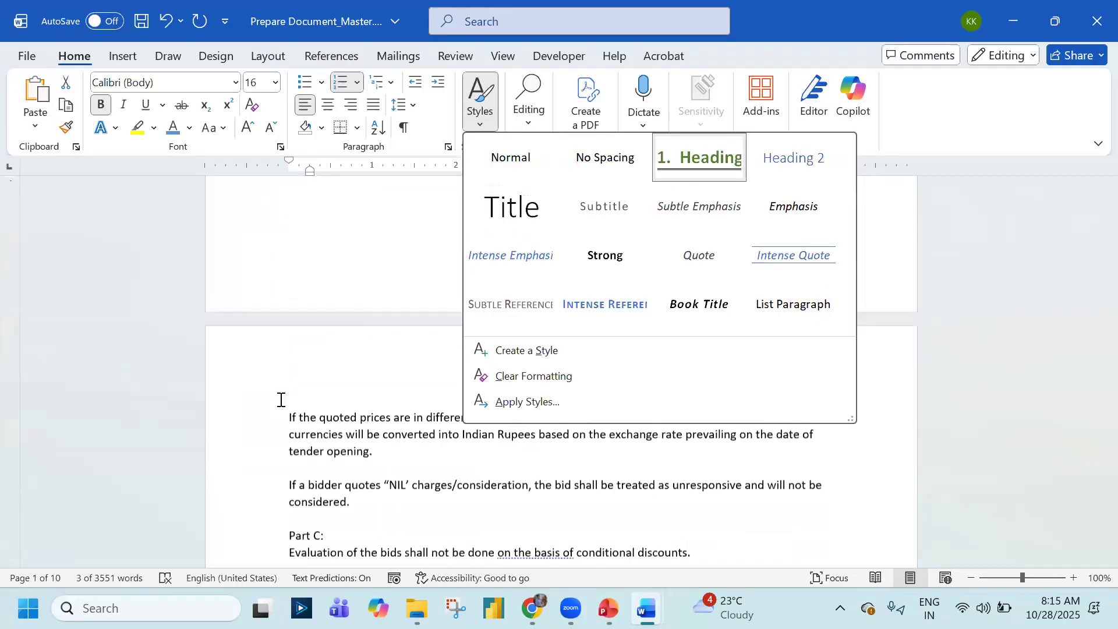
pyautogui.scroll(-2, 280, 399)
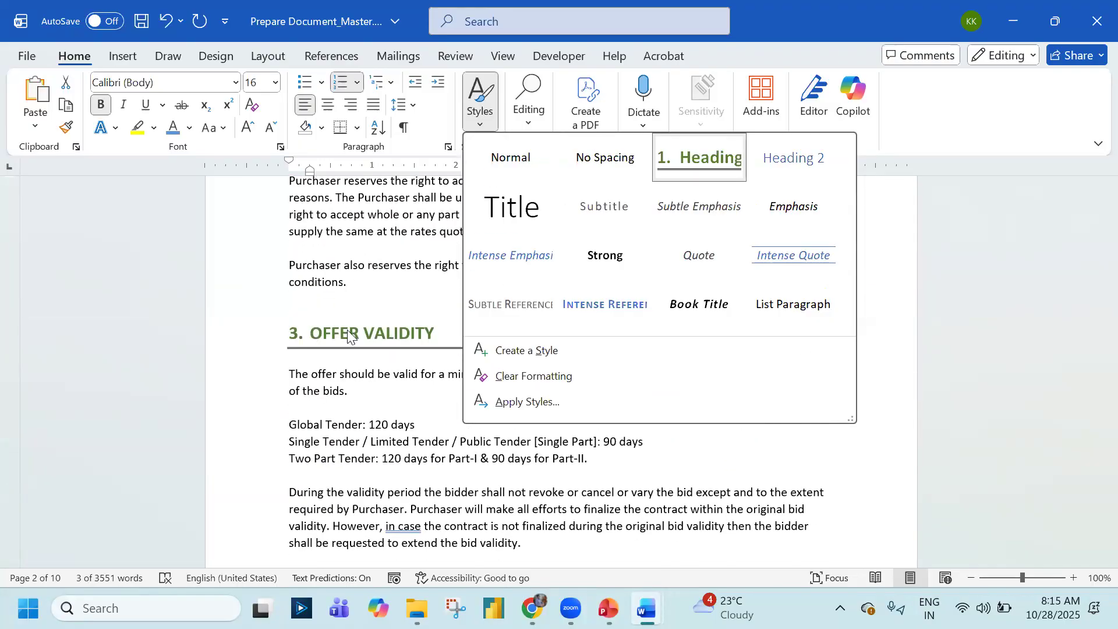
pyautogui.scroll(7, 262, 455)
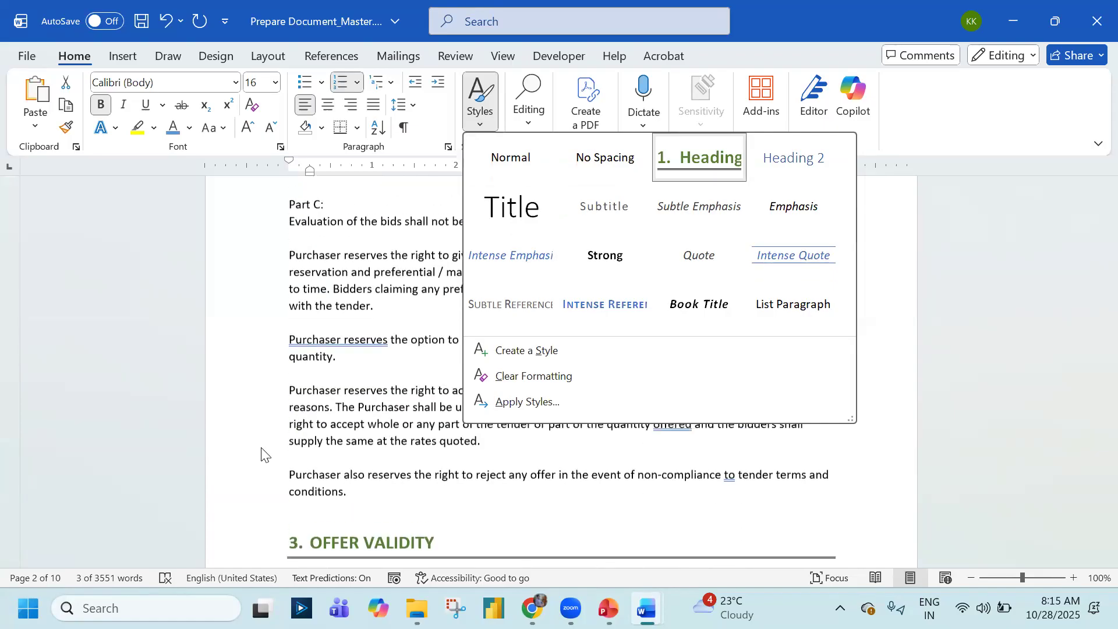
pyautogui.scroll(15, 289, 395)
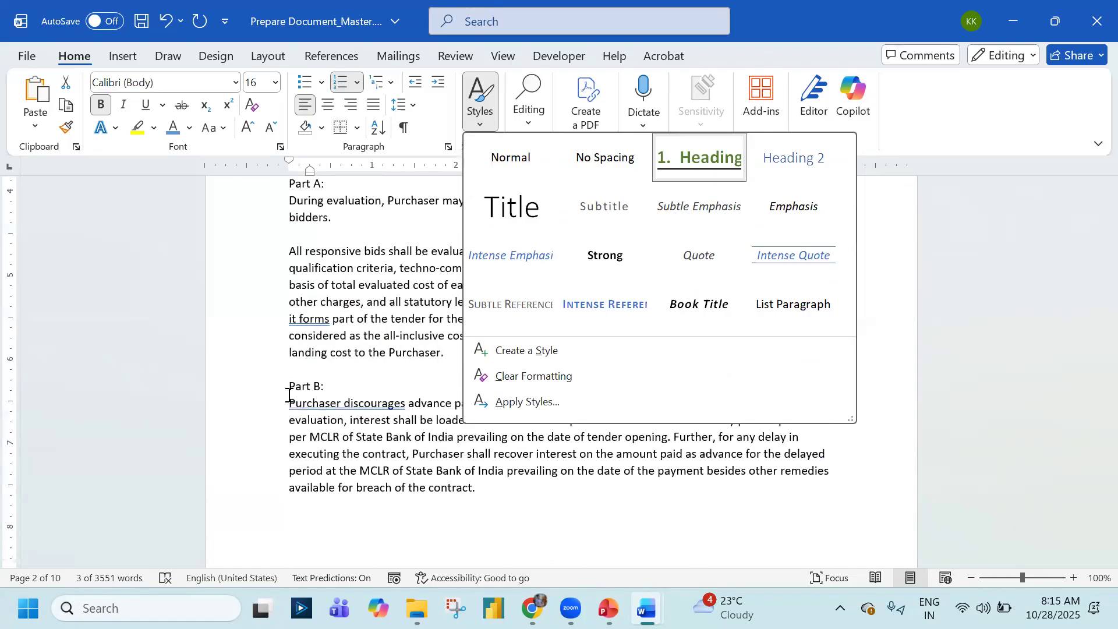
pyautogui.click(506, 168)
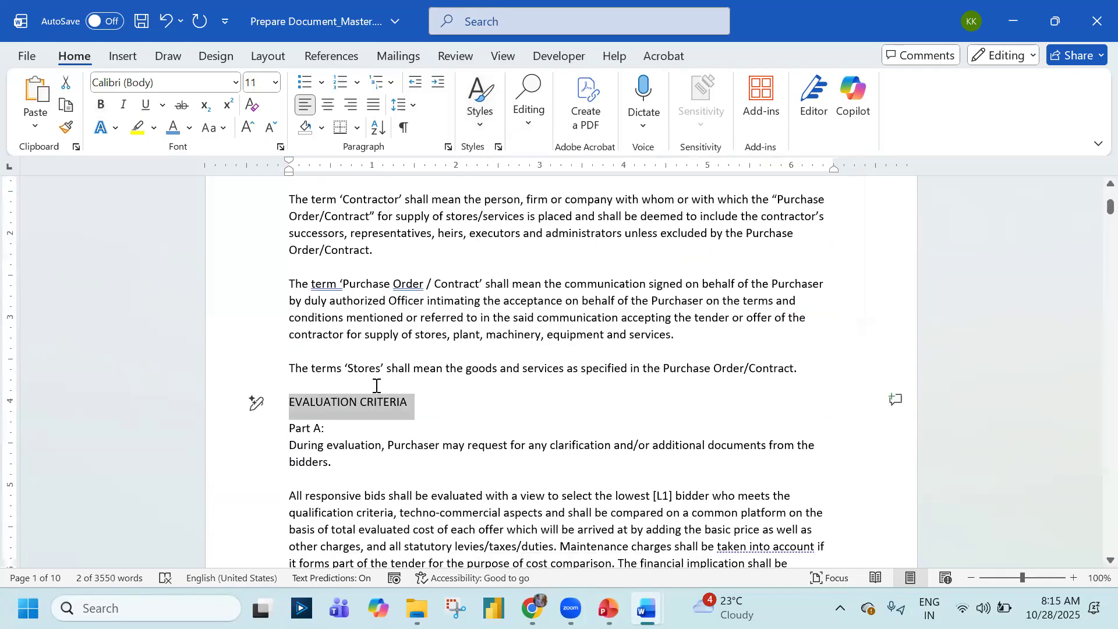
# Check the numbering of the OFFER VALIDITY heading, and undo the Normal style on EVALUATION CRITERIA
pyautogui.scroll(-20, 377, 385)
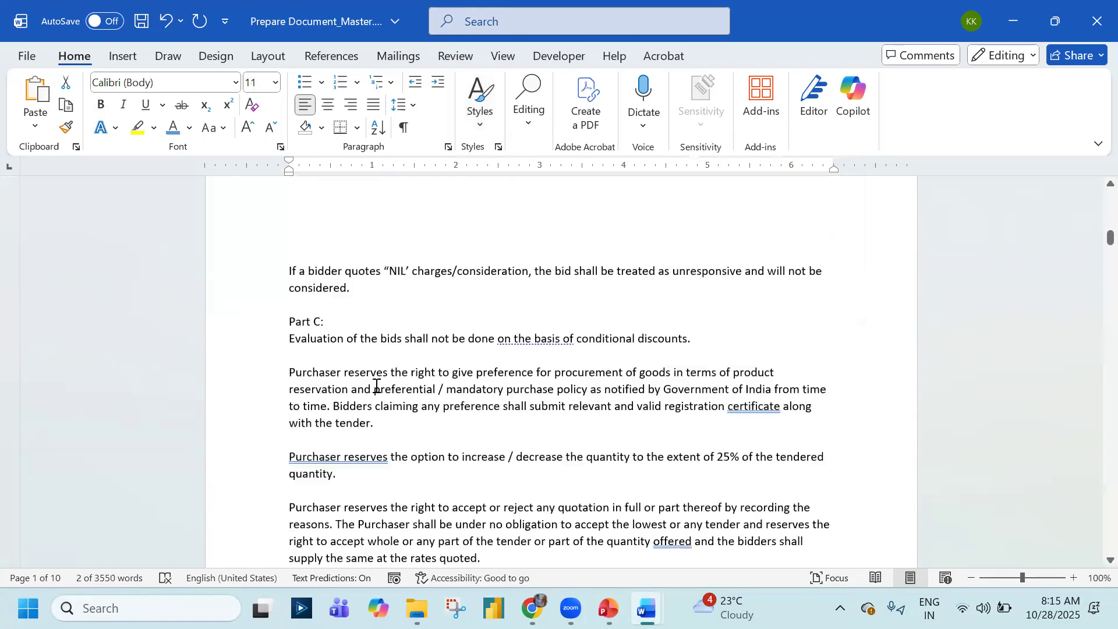
pyautogui.scroll(-2, 318, 395)
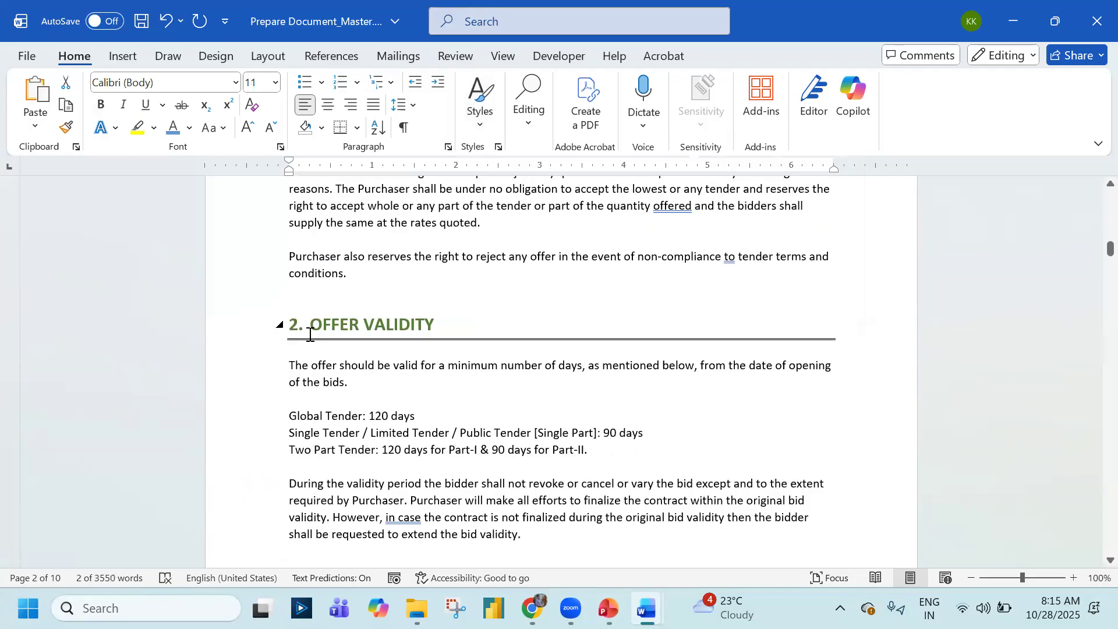
pyautogui.scroll(20, 309, 335)
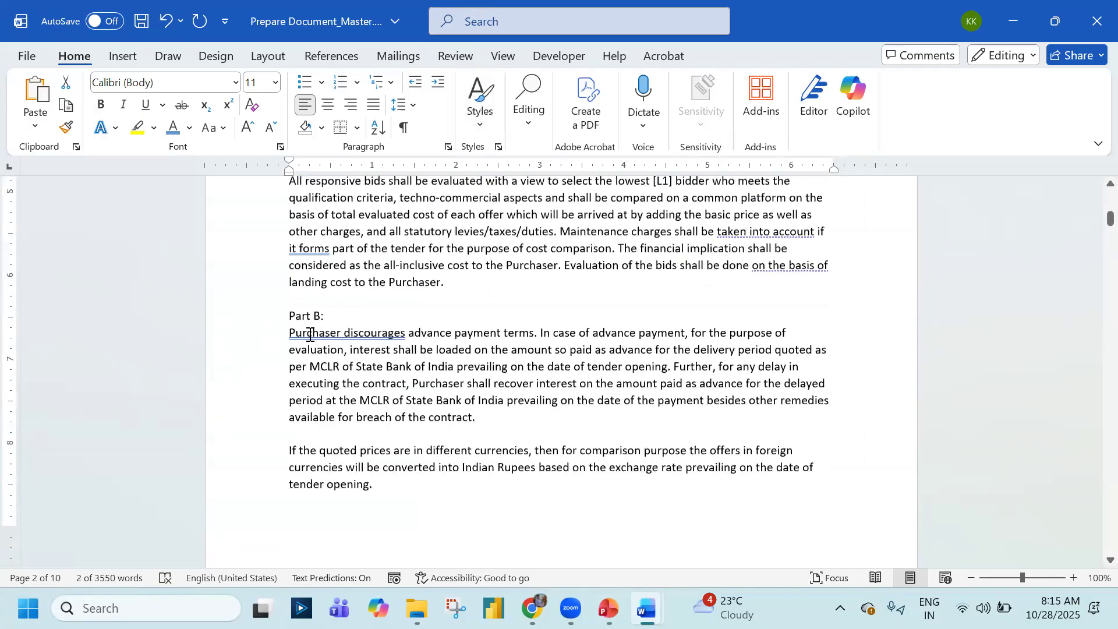
pyautogui.scroll(-3, 306, 396)
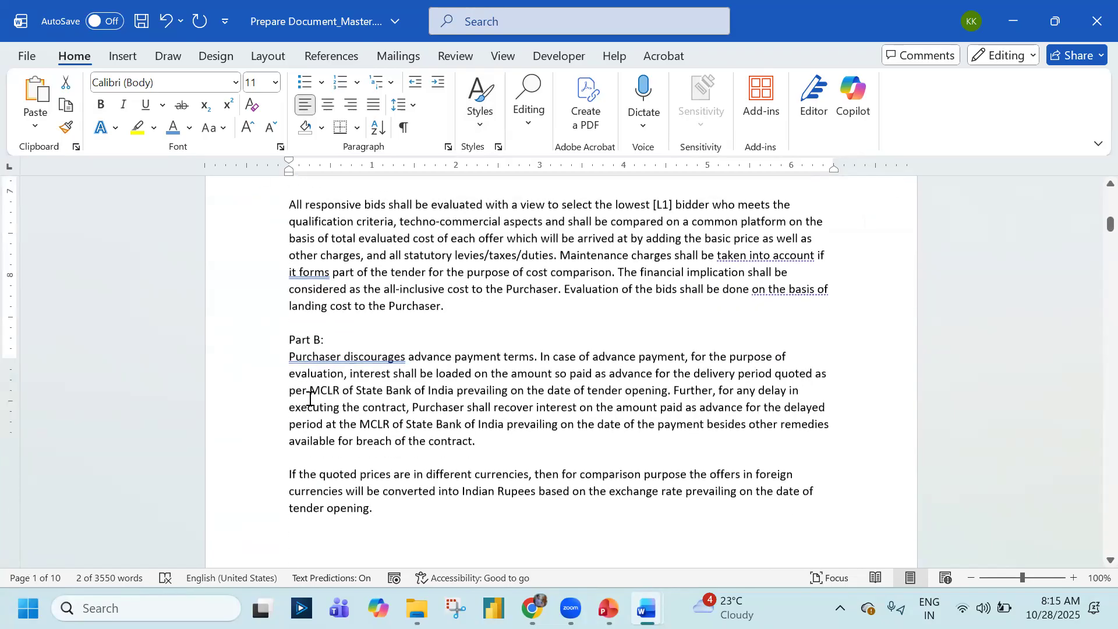
pyautogui.scroll(-11, 319, 384)
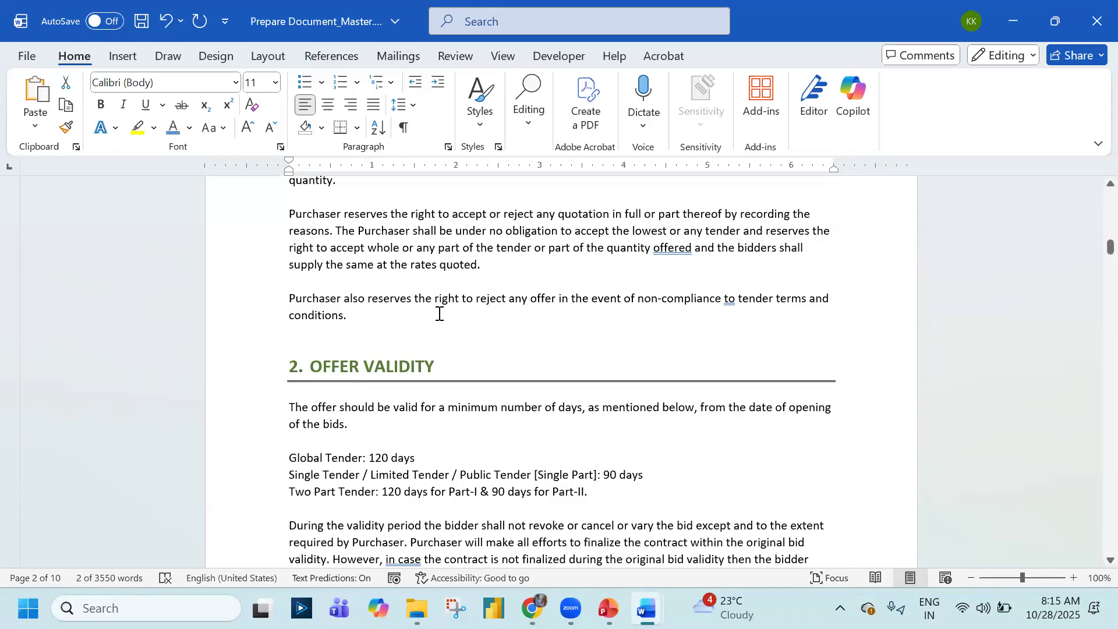
pyautogui.hotkey('ctrl', 'z')
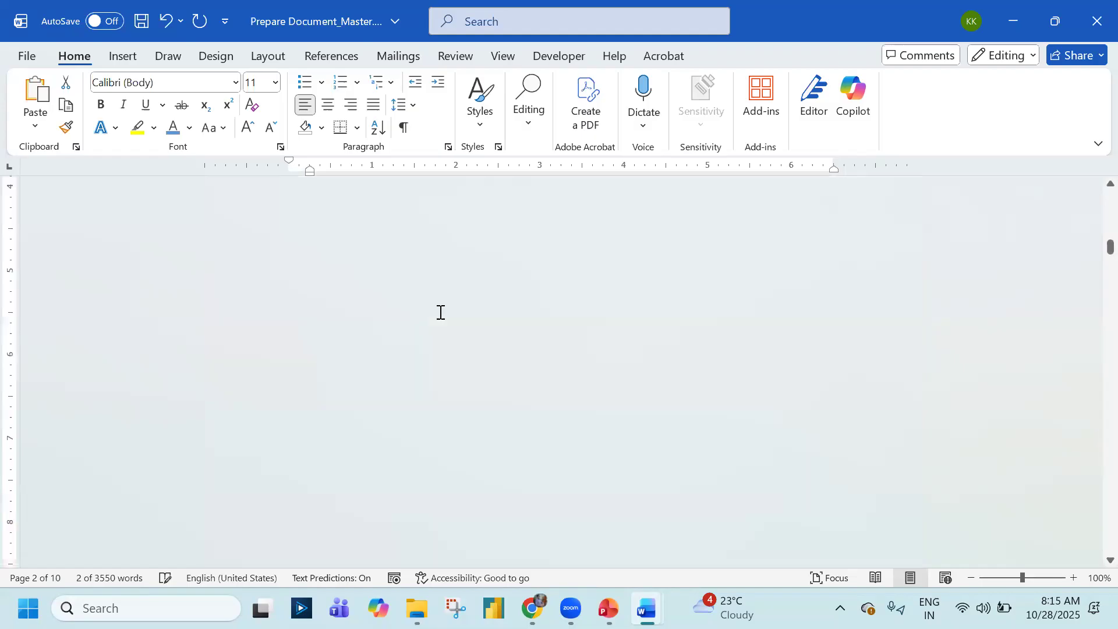
pyautogui.scroll(2, 351, 324)
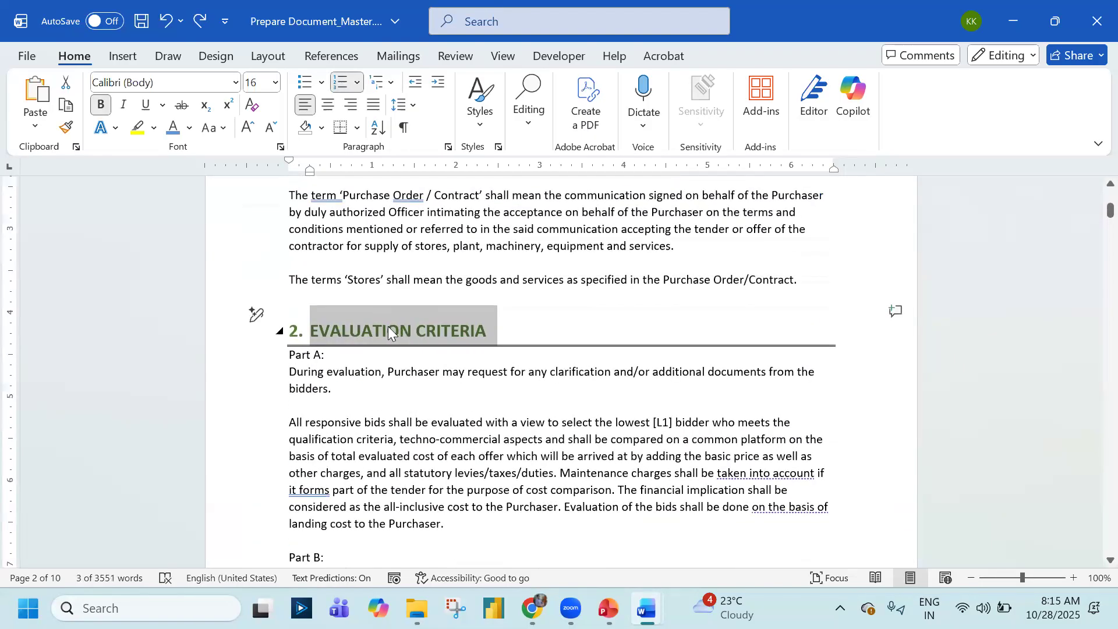
# Modify the Heading 2 style to use bold text in the orange Accent 2 colour
pyautogui.click(333, 359)
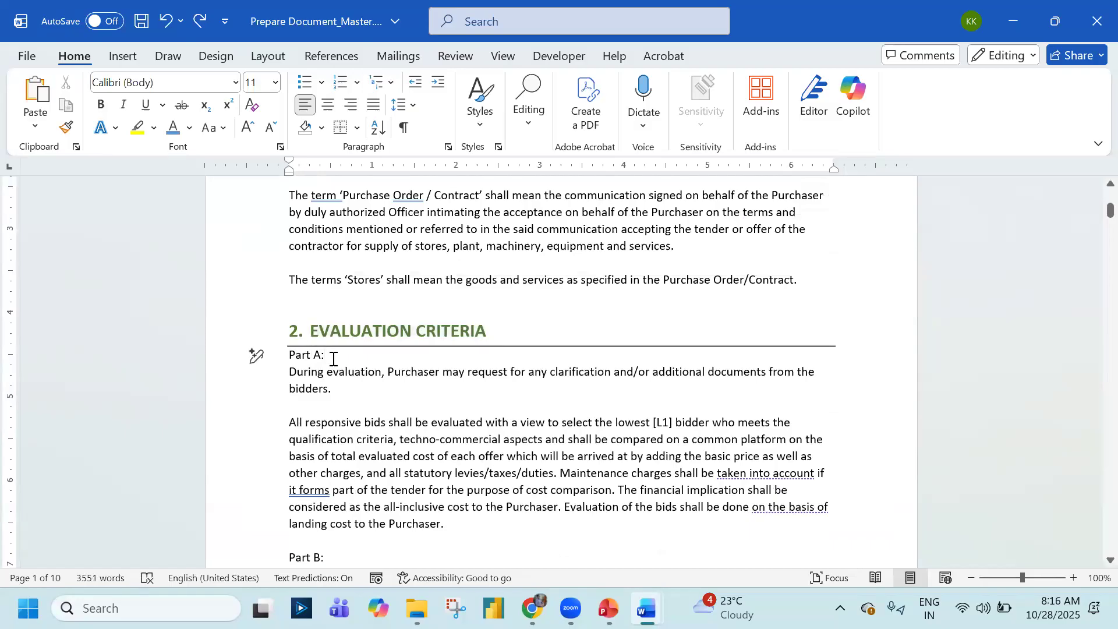
pyautogui.click(480, 100)
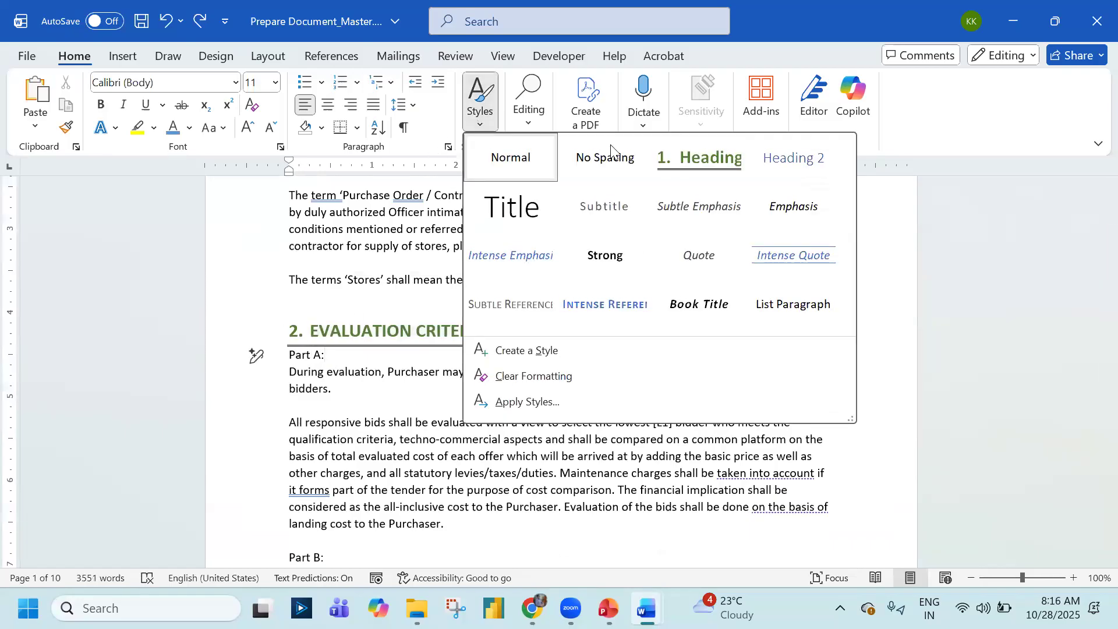
pyautogui.rightClick(786, 161)
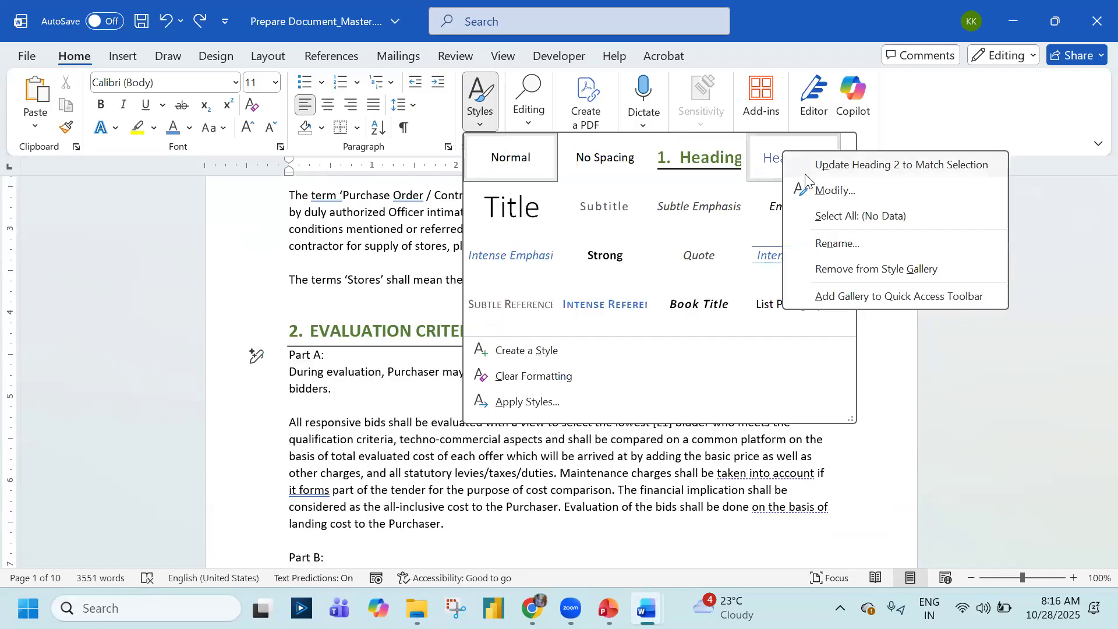
pyautogui.click(830, 191)
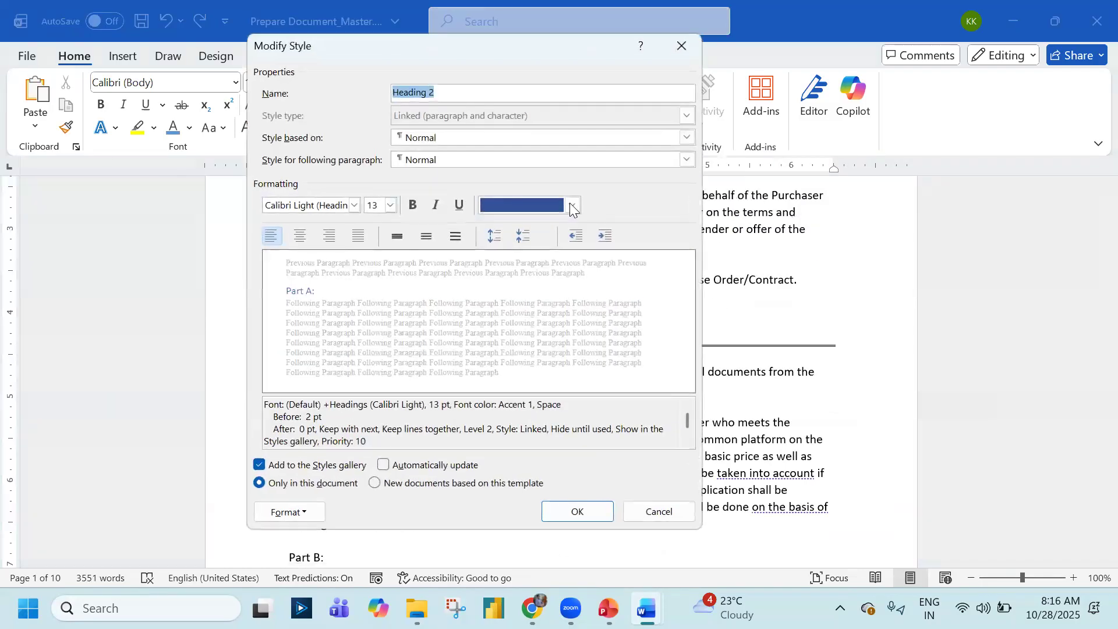
pyautogui.click(572, 205)
pyautogui.click(611, 279)
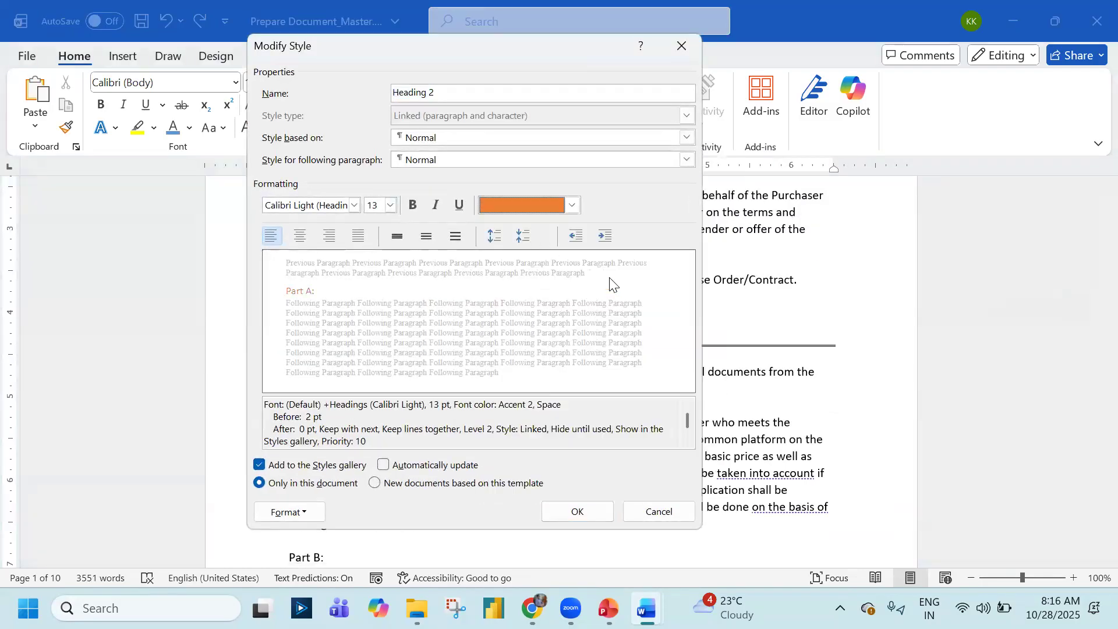
pyautogui.click(414, 205)
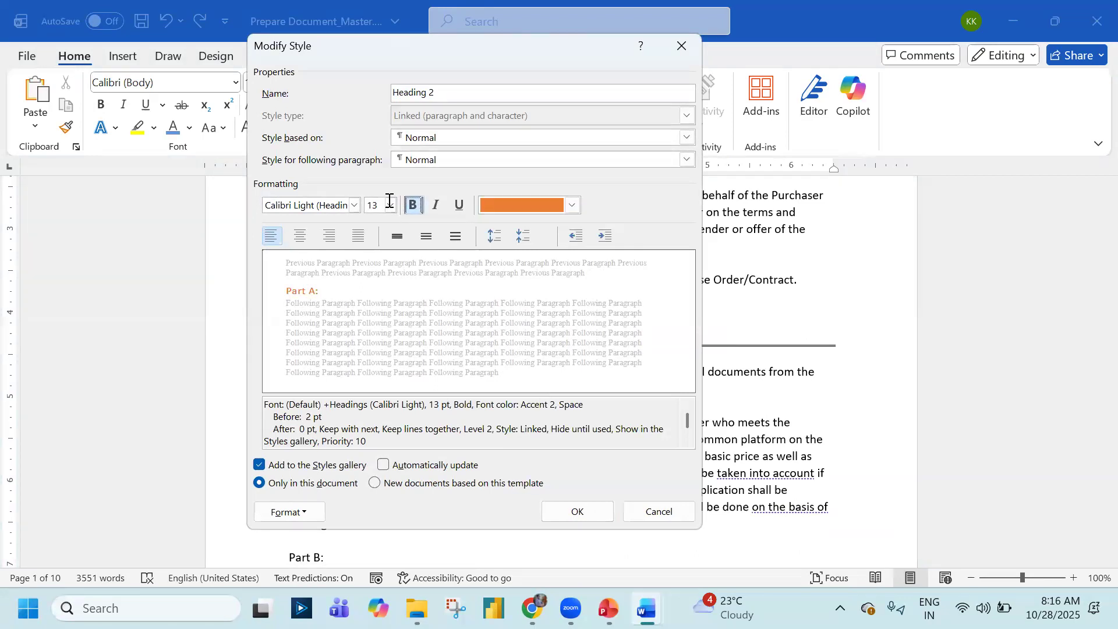
pyautogui.click(589, 514)
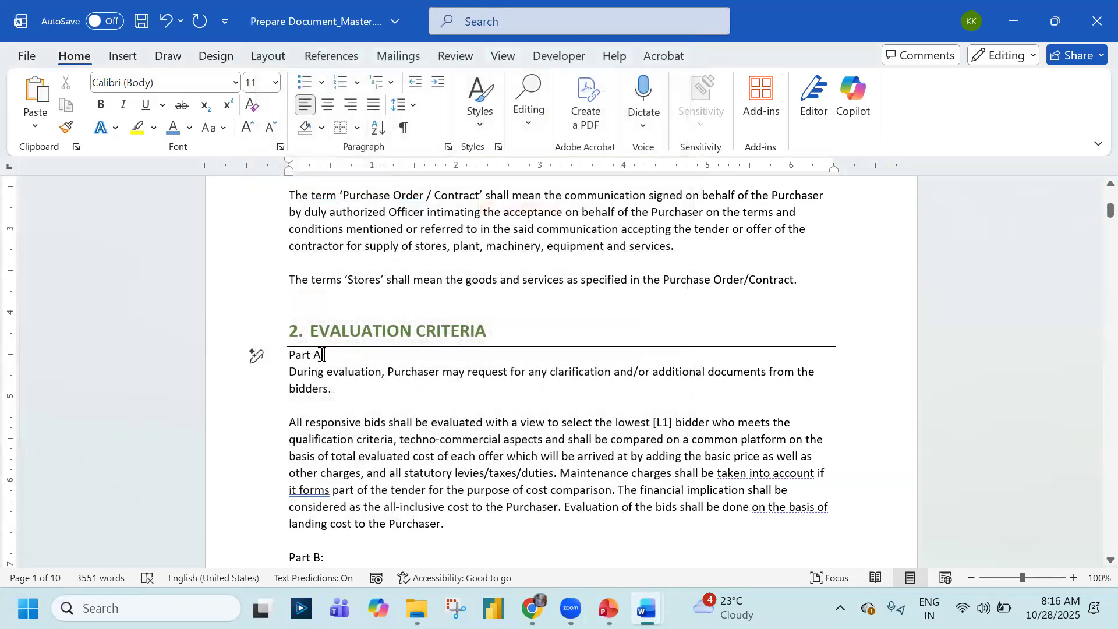
# Apply the Heading 2 style to the Part A, Part B and Part C subheadings under EVALUATION CRITERIA
pyautogui.click(477, 126)
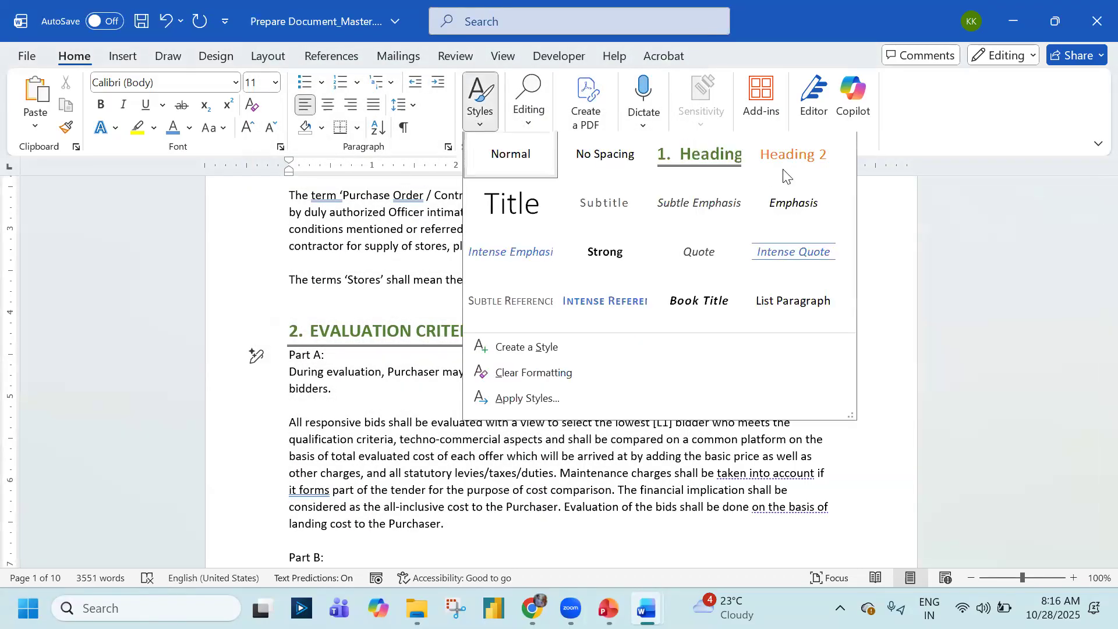
pyautogui.click(796, 153)
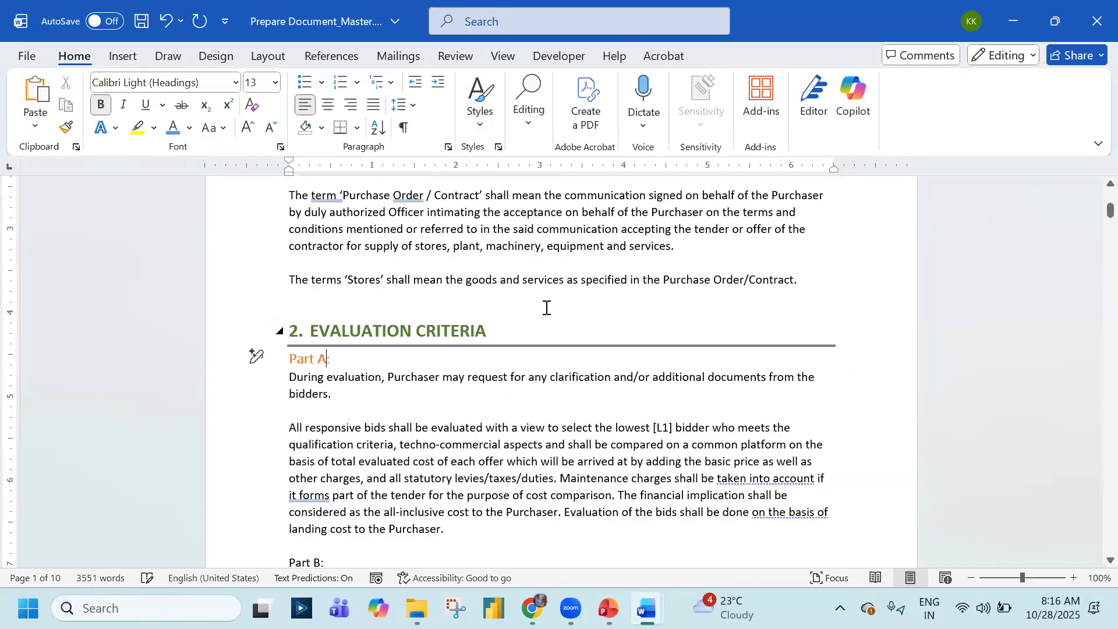
pyautogui.scroll(-3, 547, 308)
pyautogui.click(299, 393)
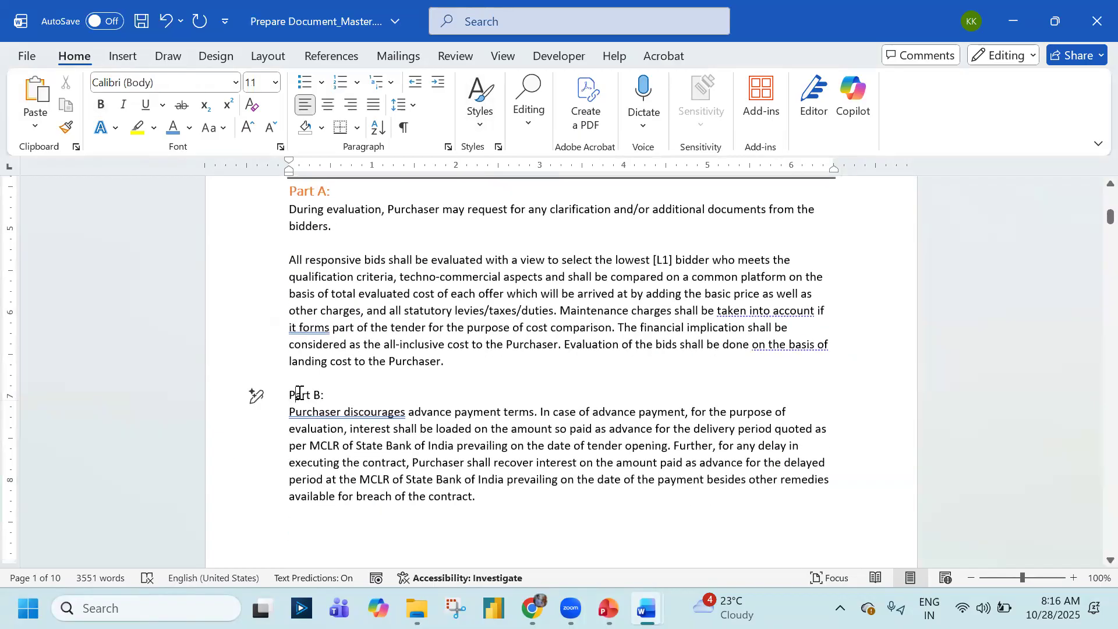
pyautogui.hotkey('ctrl', 'alt', '2')
pyautogui.scroll(-8, 299, 393)
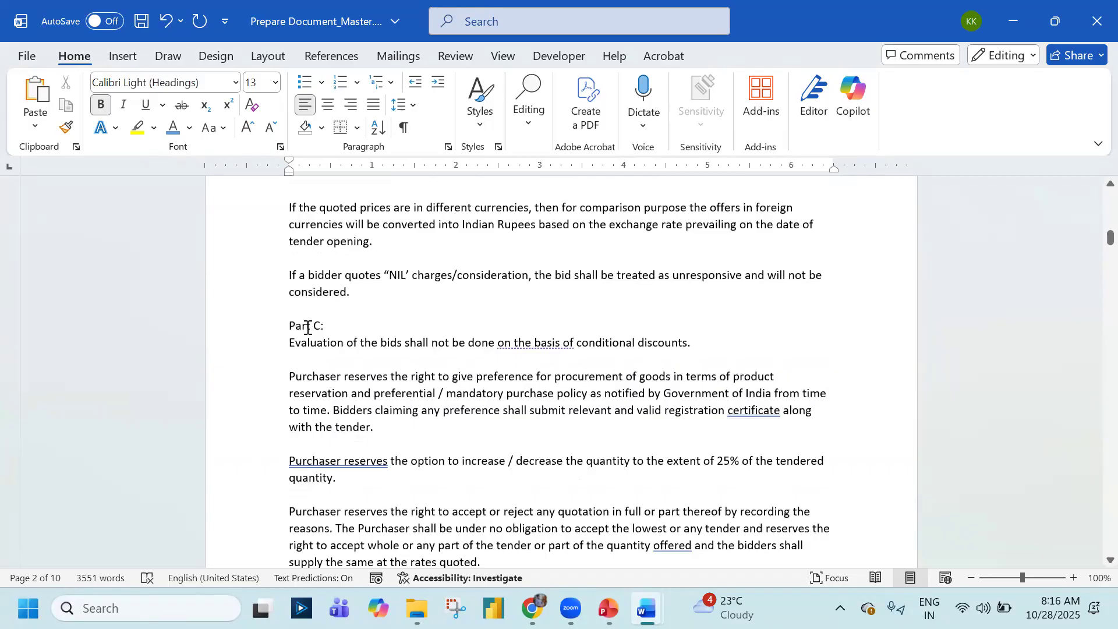
pyautogui.click(302, 326)
pyautogui.hotkey('ctrl', 'alt', '2')
# Apply the Heading 2 style to PORT OF ENTRY, ULTIMATE CONSIGNEE and SHIPPING MARKS in the MODE OF DESPATCH section
pyautogui.scroll(-7, 322, 407)
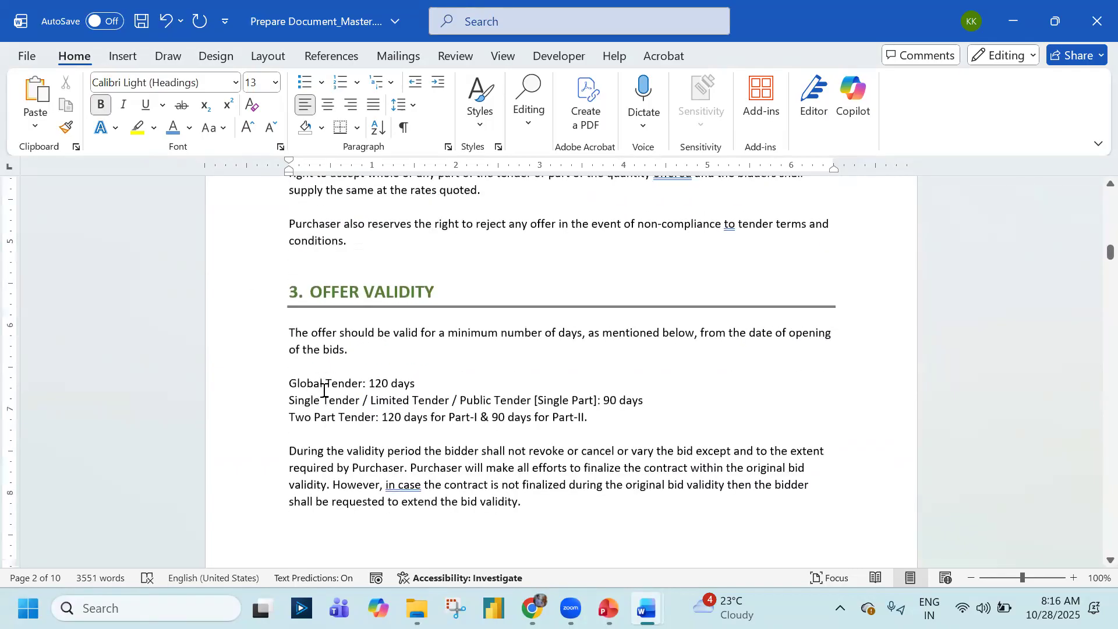
pyautogui.scroll(-15, 324, 390)
pyautogui.scroll(-14, 324, 390)
pyautogui.scroll(-15, 324, 390)
pyautogui.scroll(-10, 324, 390)
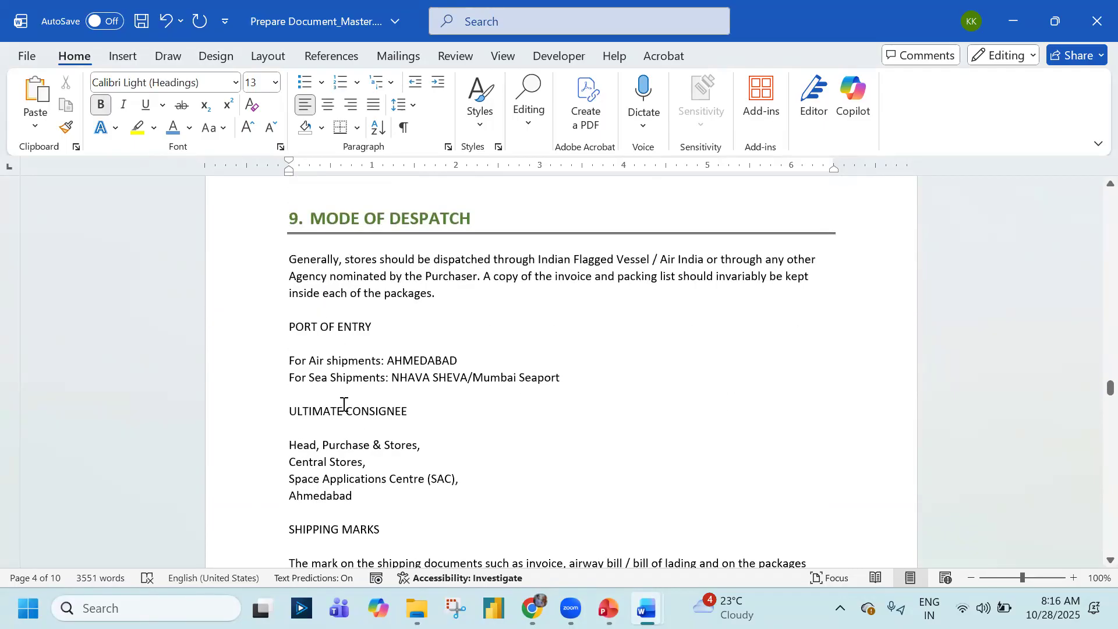
pyautogui.click(345, 327)
pyautogui.press('F4')
pyautogui.click(345, 416)
pyautogui.press('F4')
pyautogui.click(337, 540)
pyautogui.press('F4')
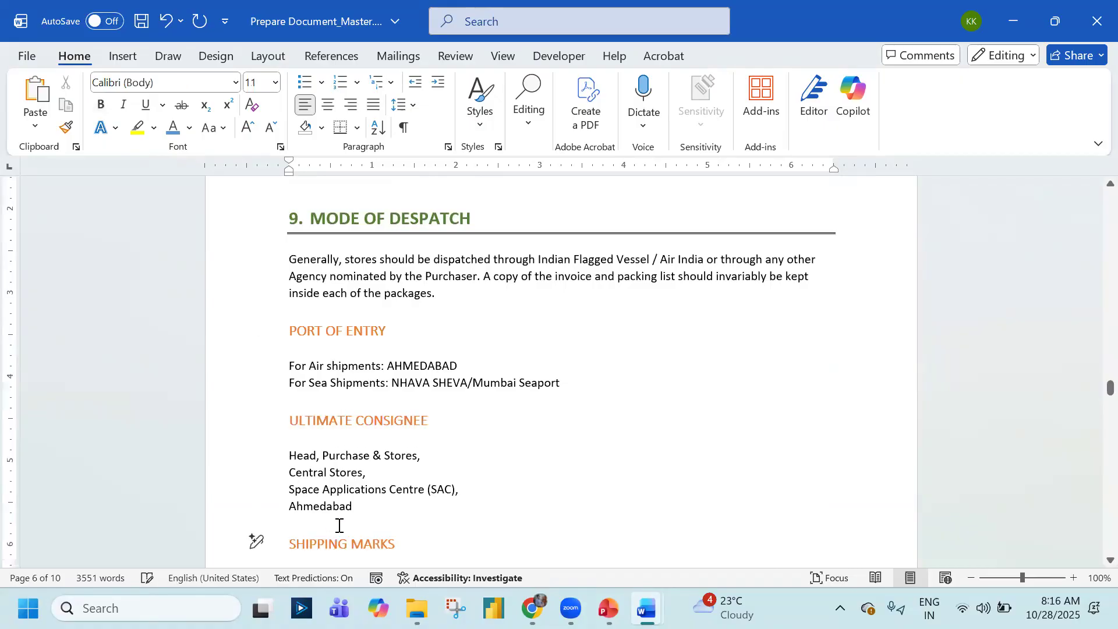
# Look through the remaining sections to the end of the document for further subheadings
pyautogui.scroll(-15, 339, 523)
pyautogui.scroll(-20, 338, 520)
pyautogui.scroll(-20, 338, 520)
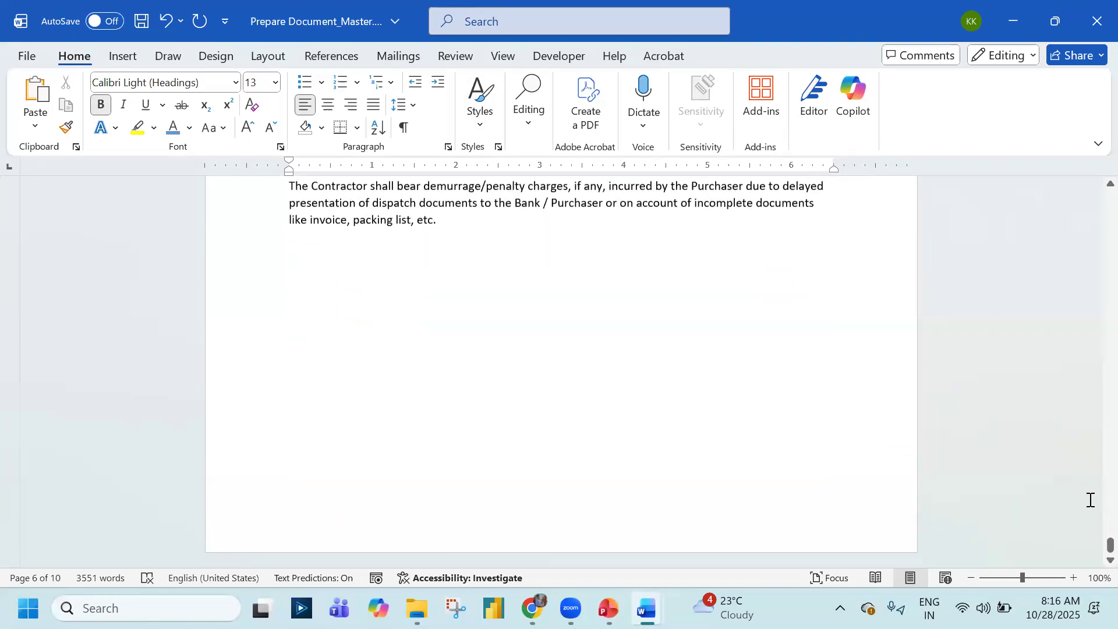
# Return to the start of the document and consult the Edit & Format Documents slide in PowerPoint before coming back to Word
pyautogui.moveTo(1109, 548); pyautogui.dragTo(1095, 195)
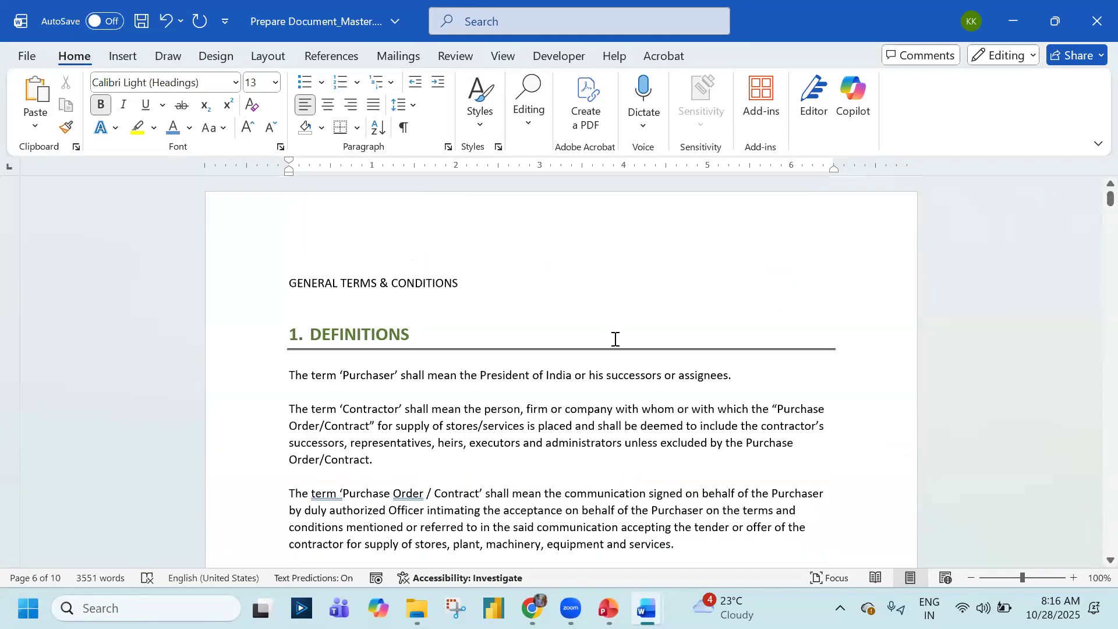
pyautogui.hotkey('ctrl', 'h')
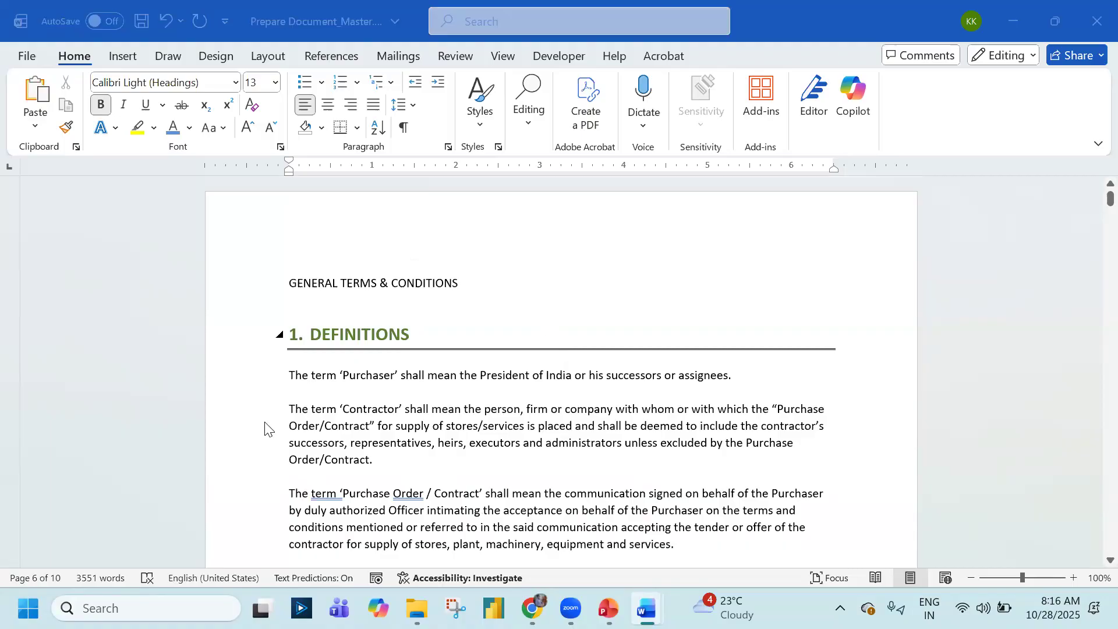
pyautogui.hotkey('alt', 'Tab')
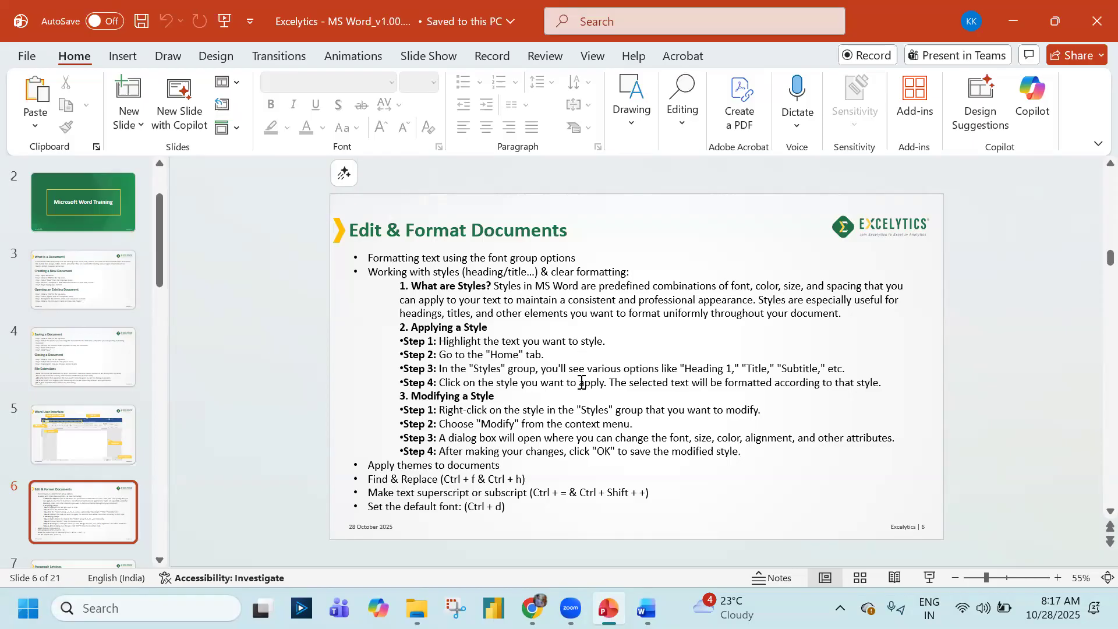
pyautogui.hotkey('alt', 'Tab')
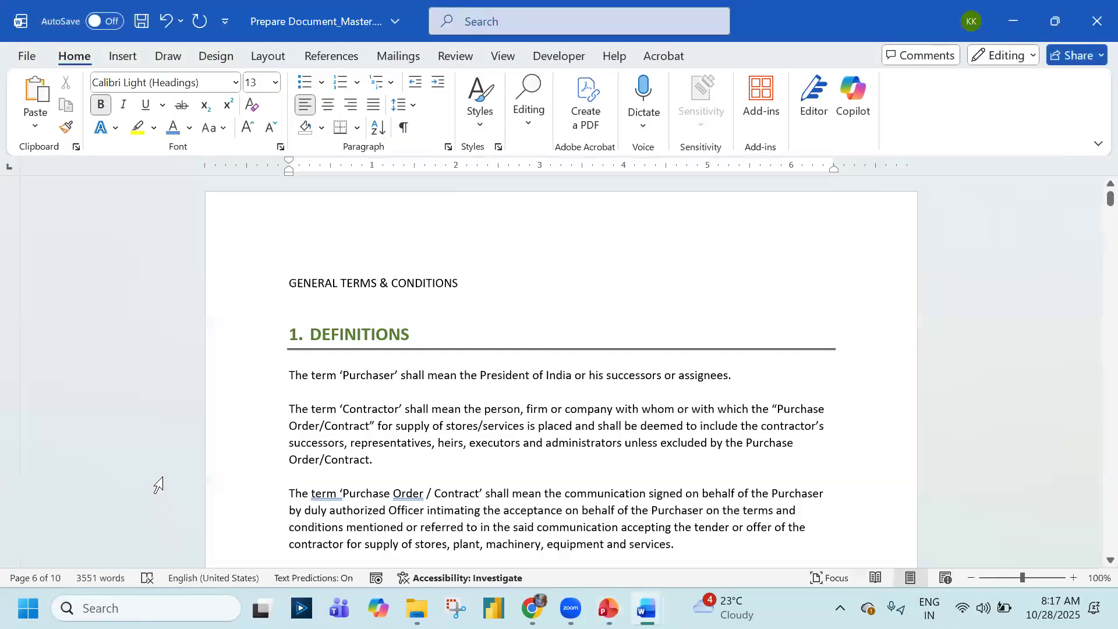
# Apply the Atlas theme to the document and review its effect on the headings and body text
pyautogui.click(217, 57)
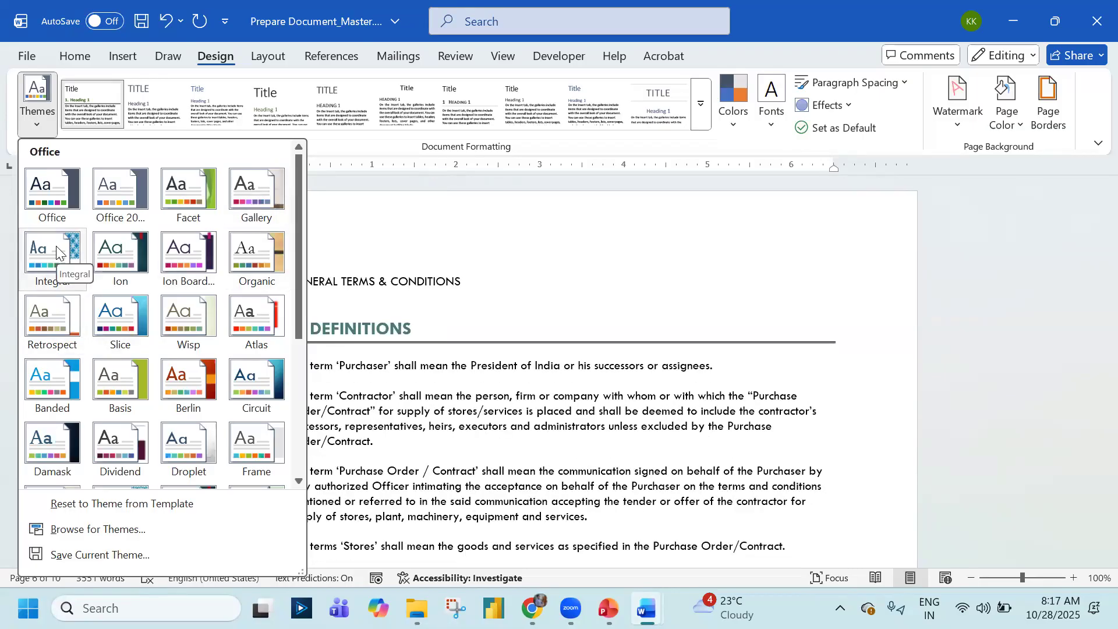
pyautogui.click(239, 329)
pyautogui.scroll(-7, 389, 416)
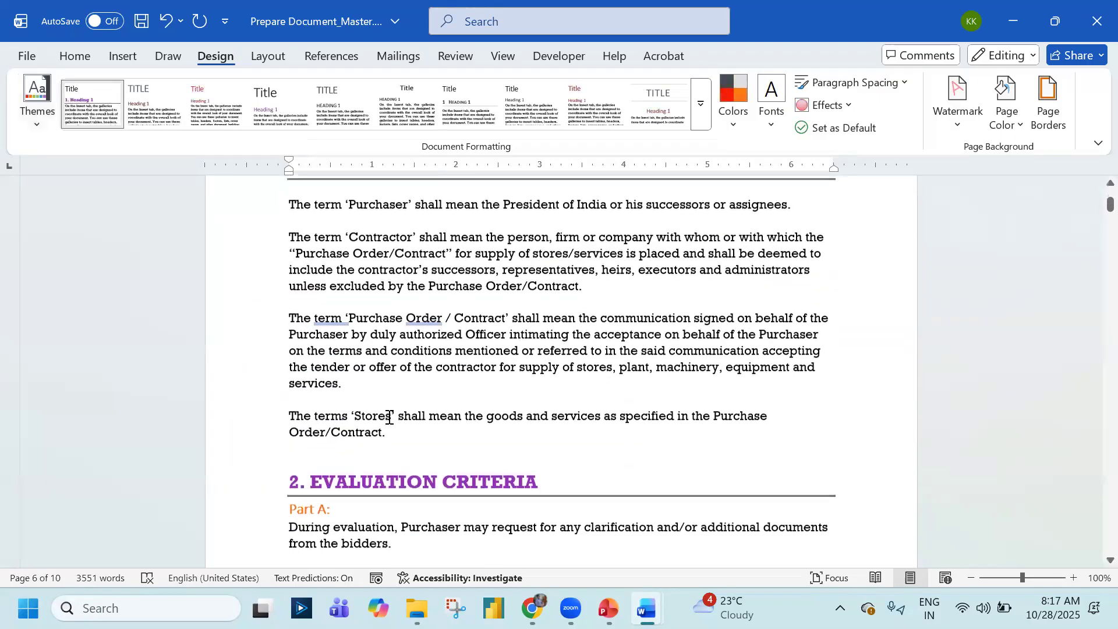
pyautogui.scroll(-3, 389, 417)
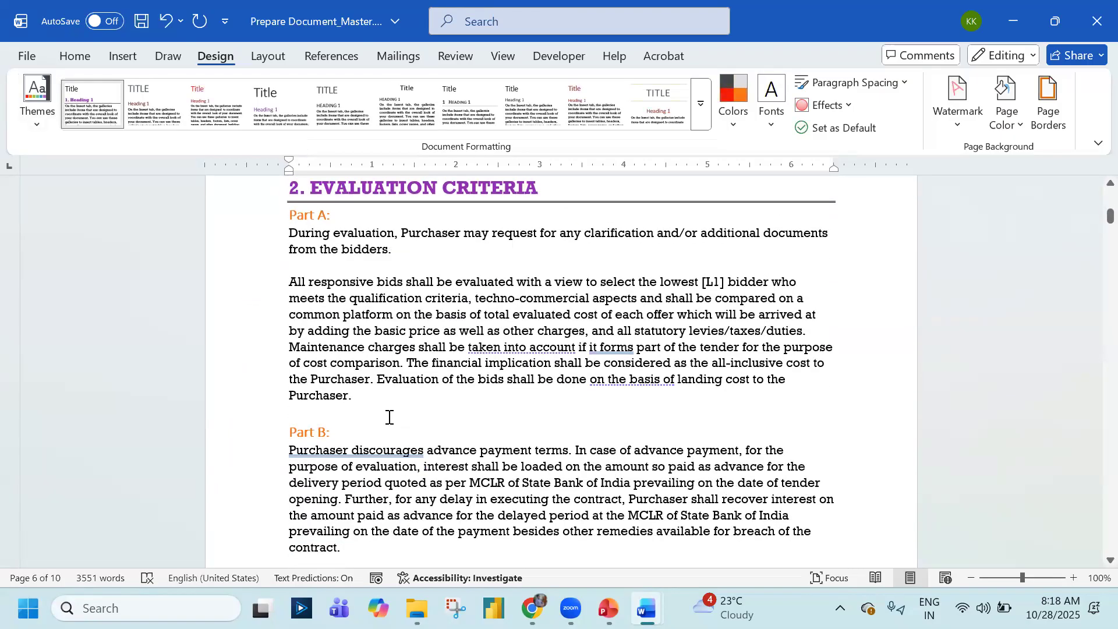
pyautogui.scroll(10, 389, 417)
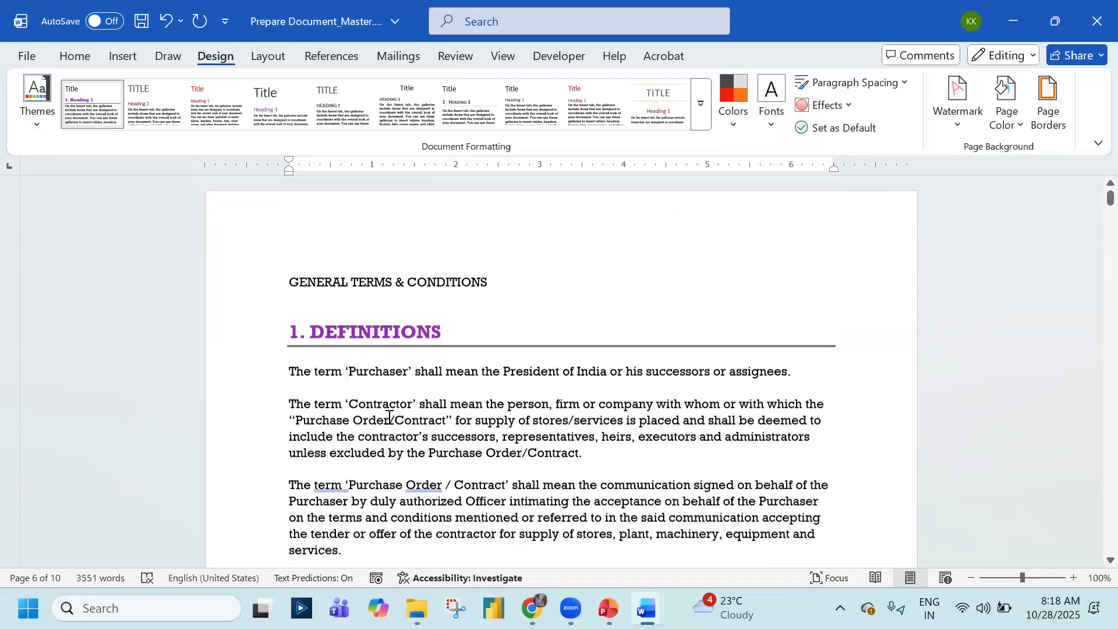
pyautogui.scroll(-10, 389, 417)
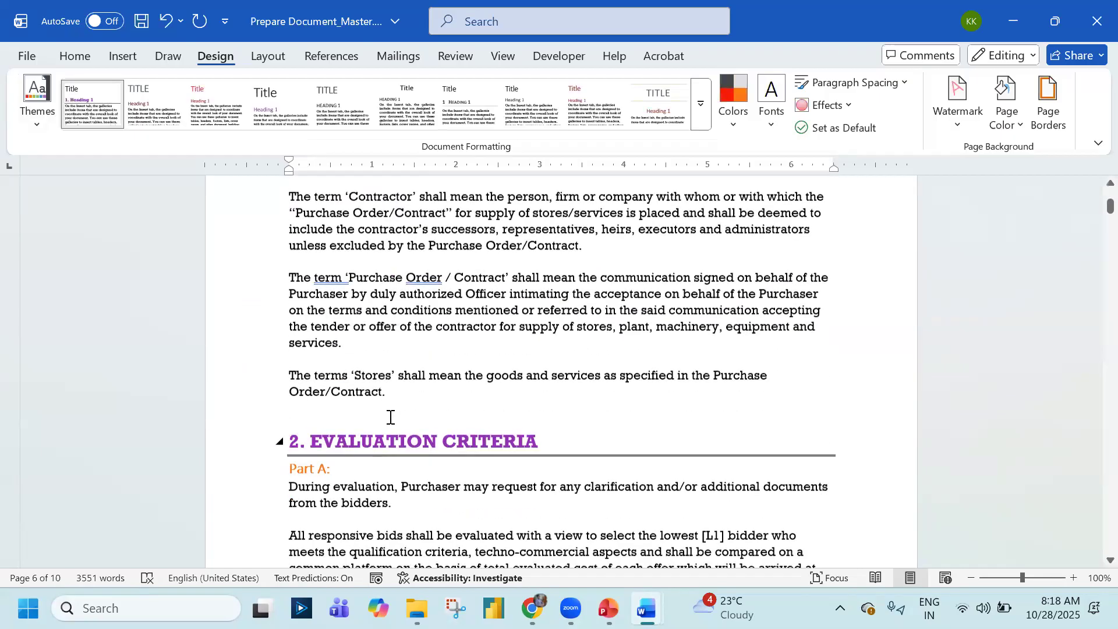
pyautogui.scroll(-3, 392, 418)
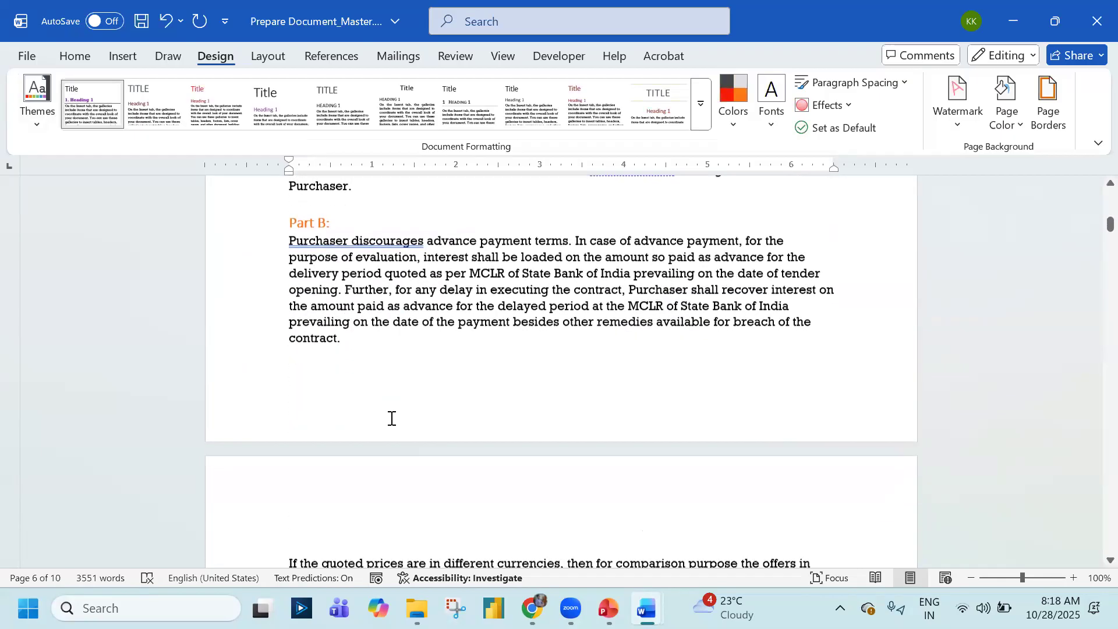
pyautogui.scroll(7, 391, 418)
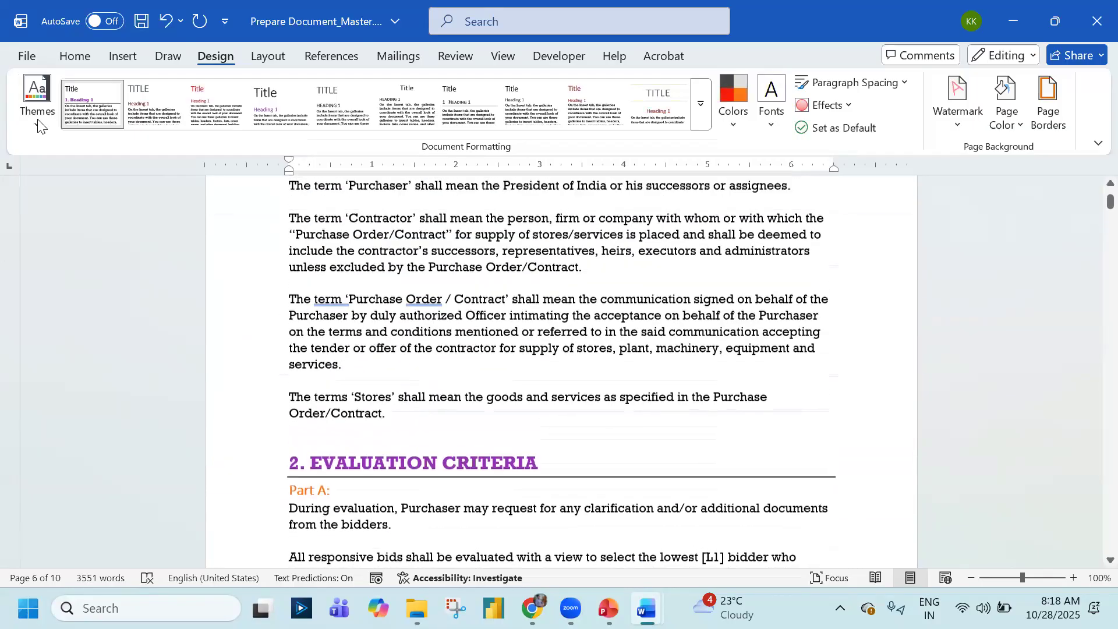
# Look at the built-in themes and the option to browse for a theme file, without choosing one
pyautogui.click(37, 120)
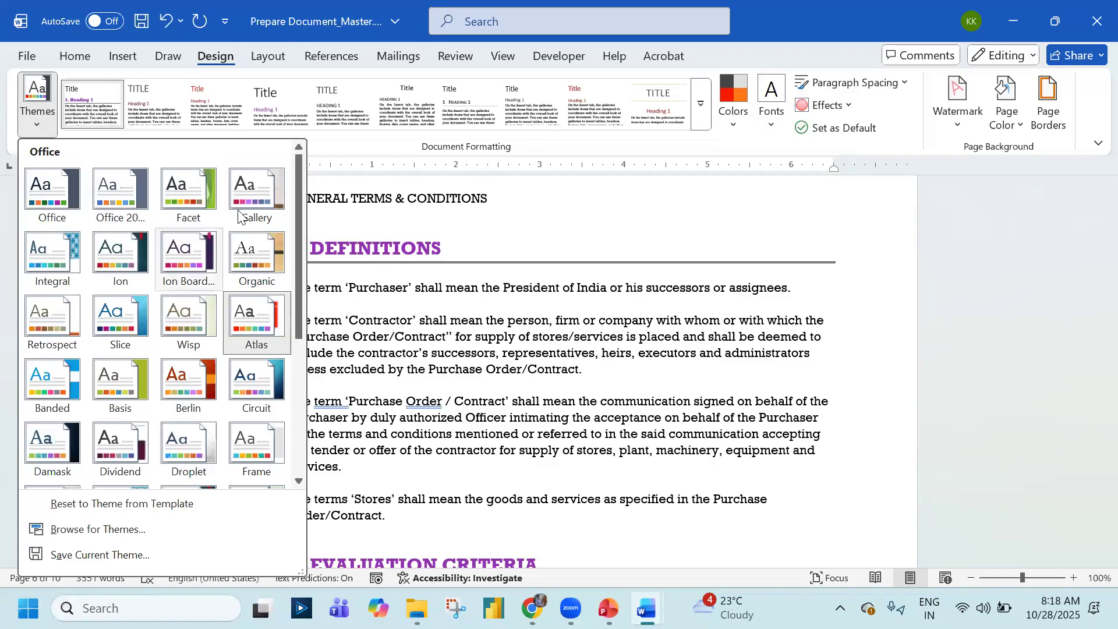
pyautogui.rightClick(261, 253)
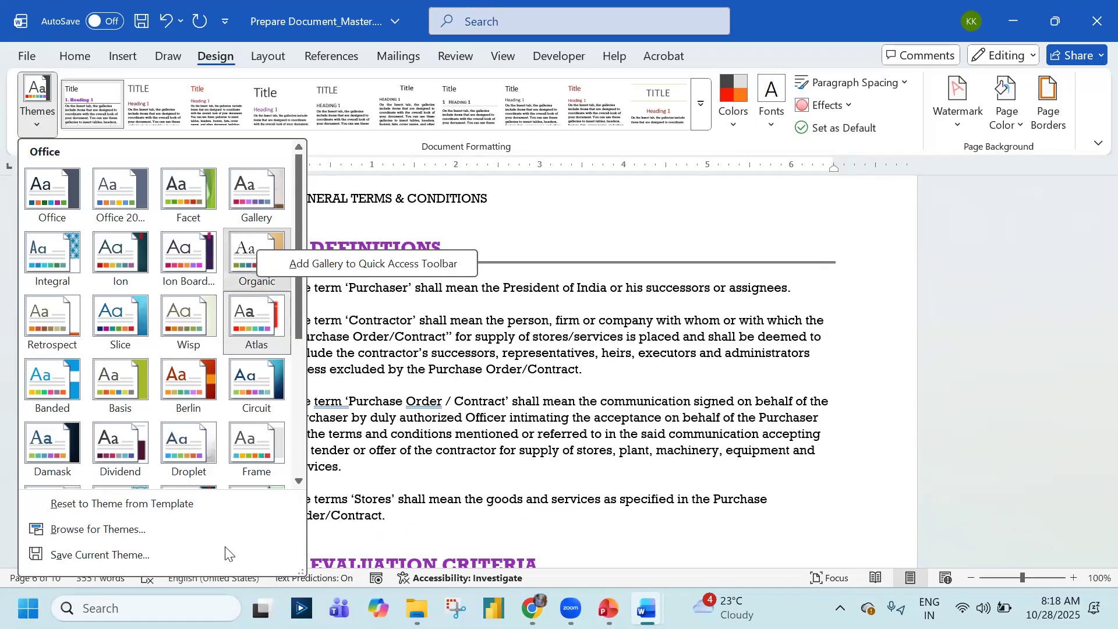
pyautogui.click(236, 534)
pyautogui.click(236, 533)
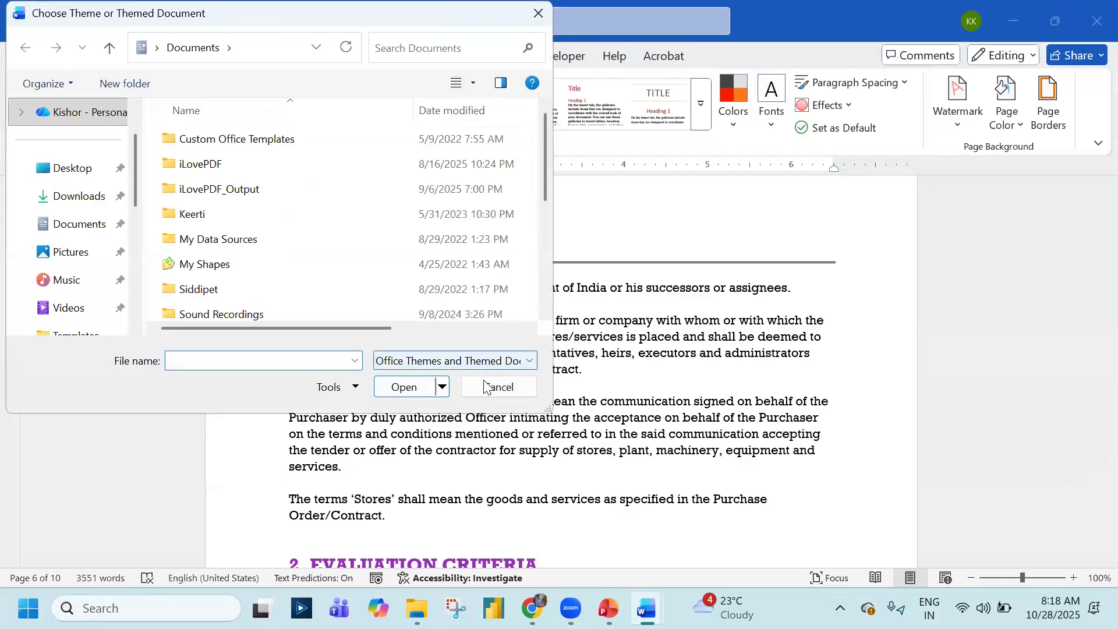
pyautogui.press('Escape')
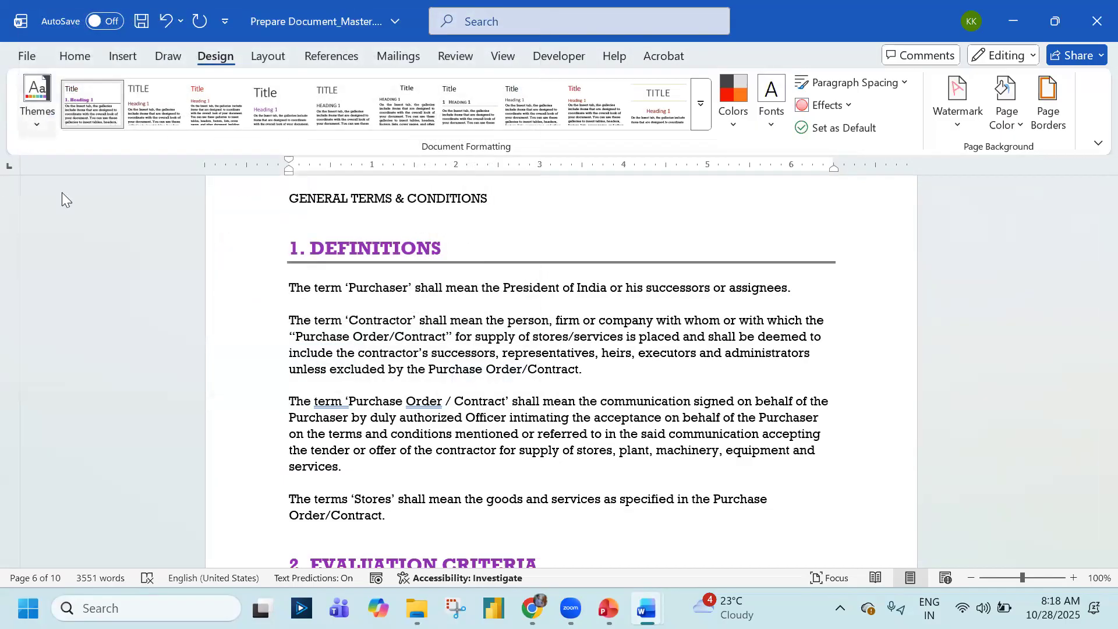
# Look through the remaining themes and the available theme colour, font and effect sets
pyautogui.click(36, 99)
pyautogui.scroll(-5, 180, 326)
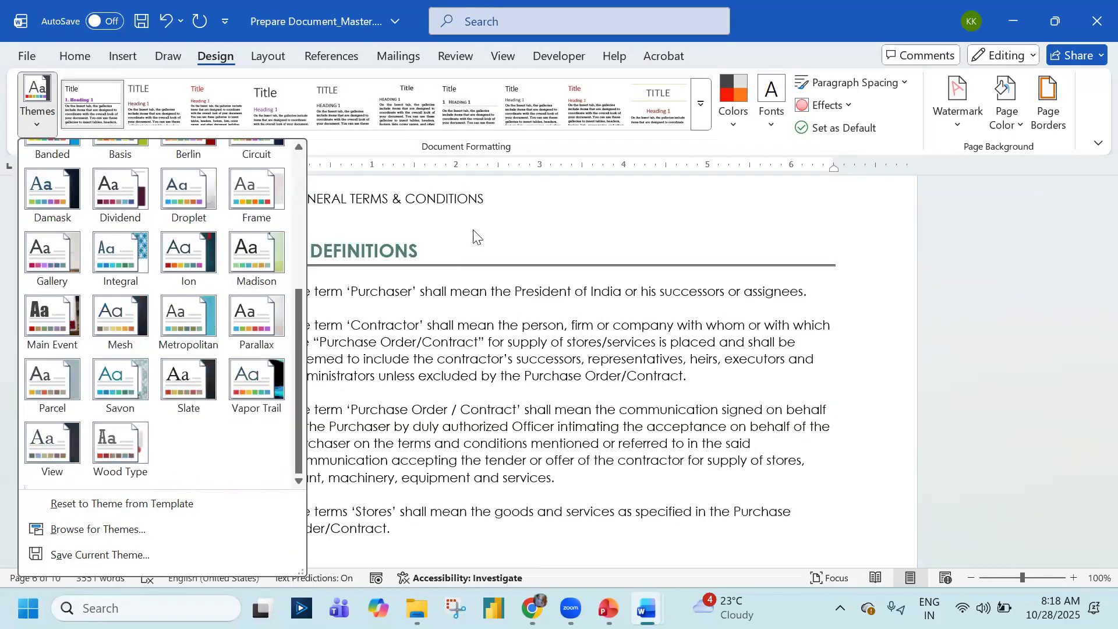
pyautogui.click(700, 120)
pyautogui.click(729, 104)
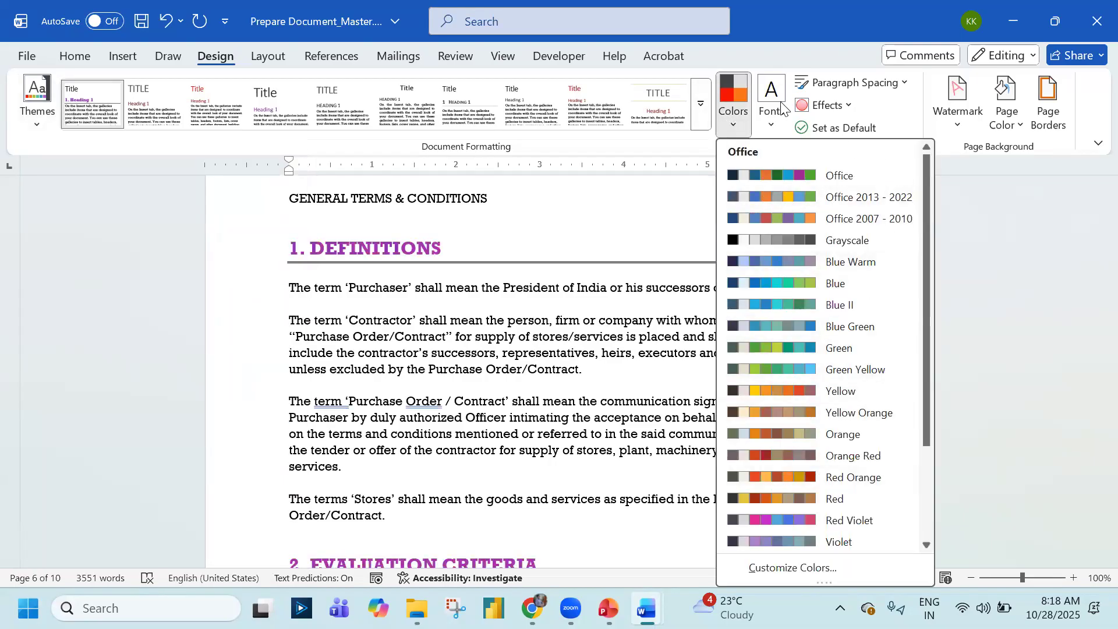
pyautogui.click(775, 119)
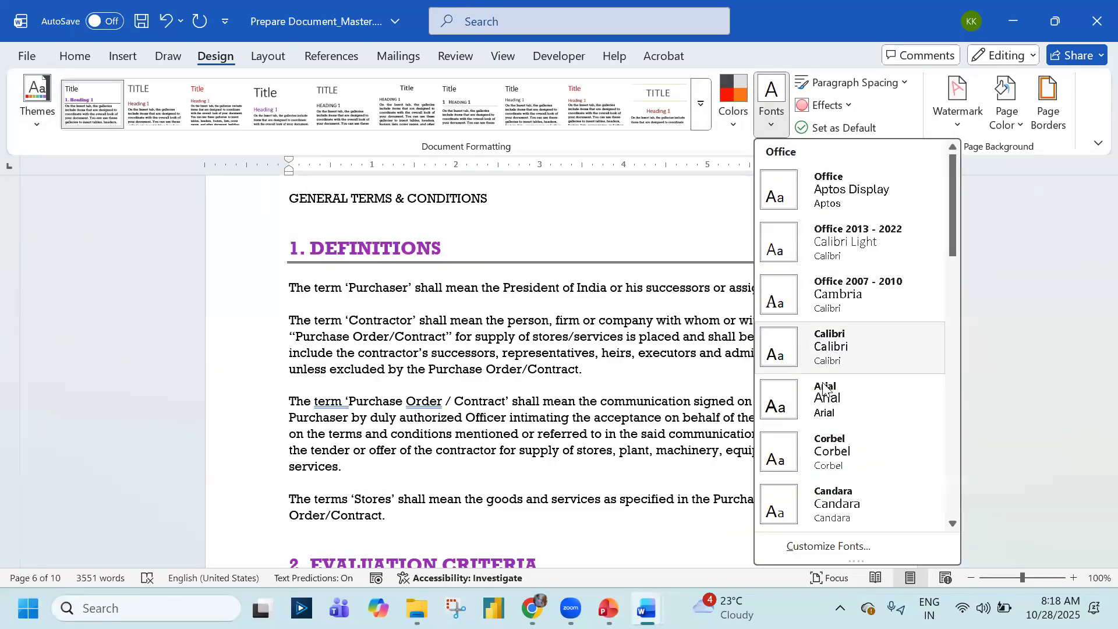
pyautogui.click(827, 106)
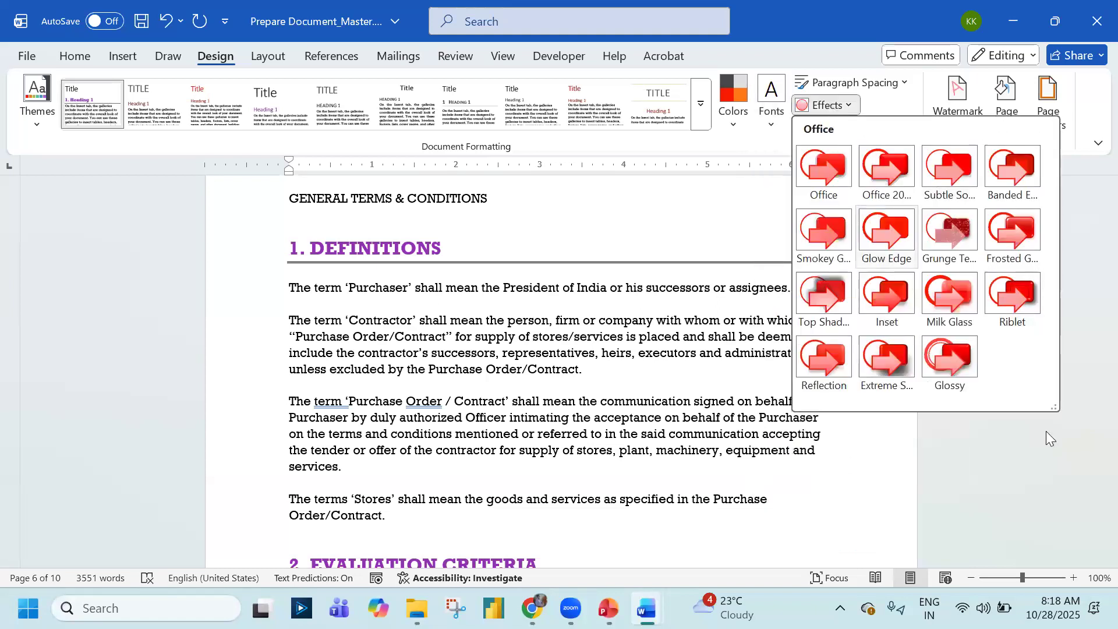
pyautogui.click(9, 132)
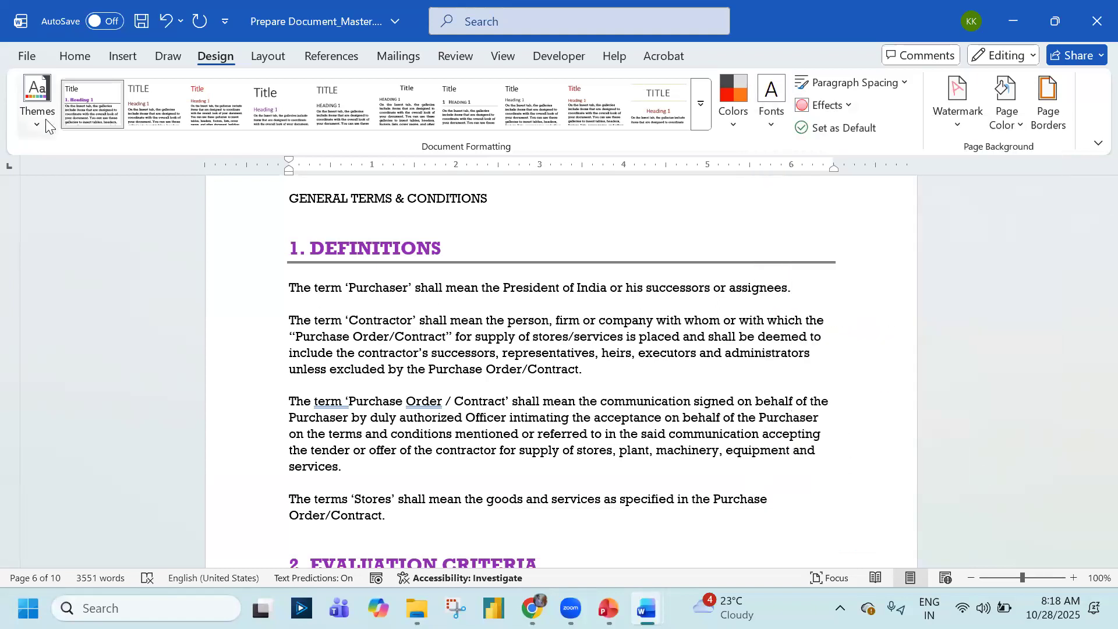
pyautogui.click(37, 114)
pyautogui.scroll(-3, 58, 428)
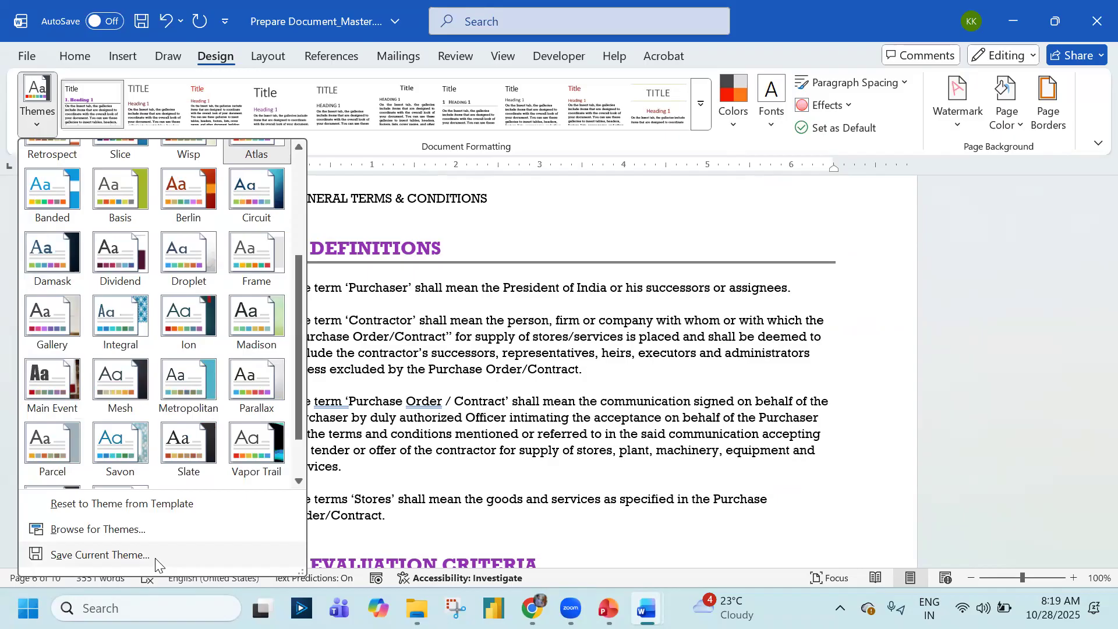
# Examine the custom theme colour settings and preview the theme fonts without changing them
pyautogui.click(722, 127)
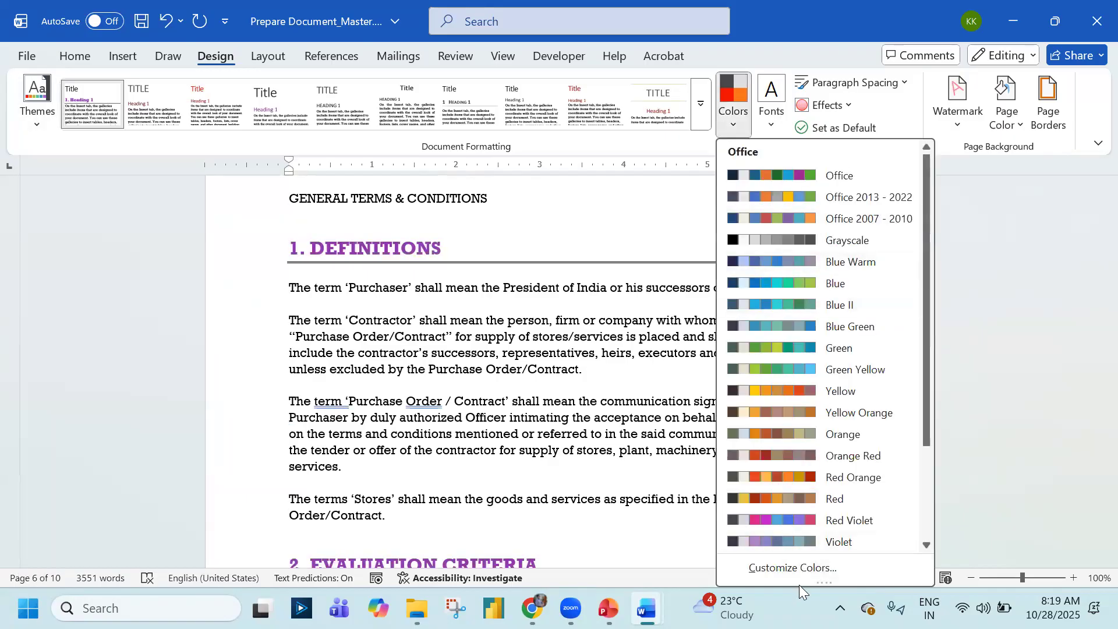
pyautogui.click(792, 567)
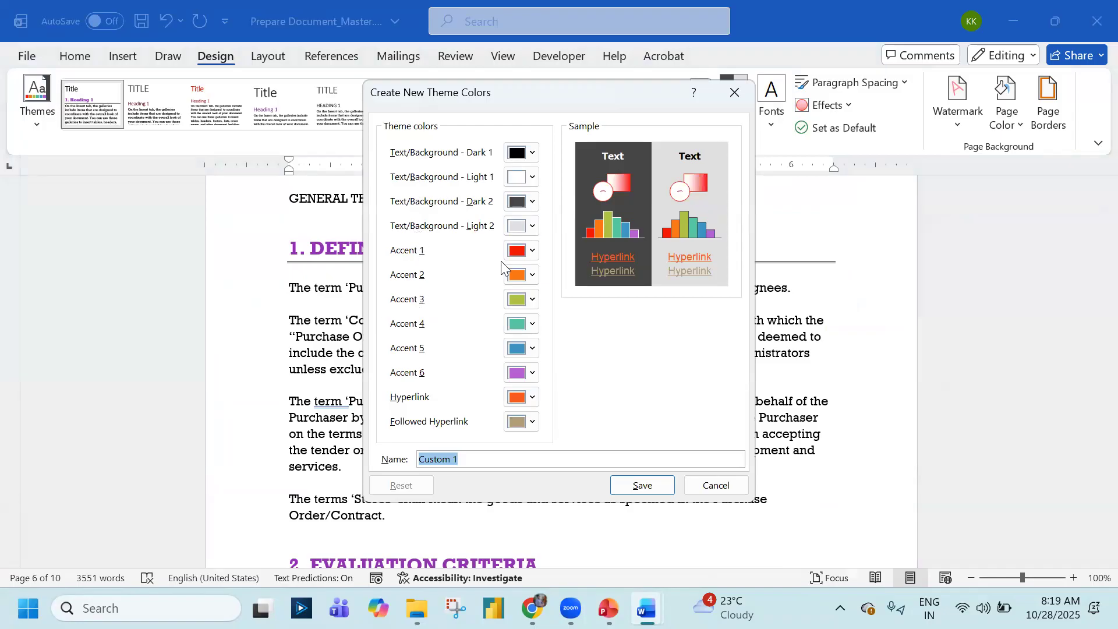
pyautogui.click(716, 486)
pyautogui.click(768, 119)
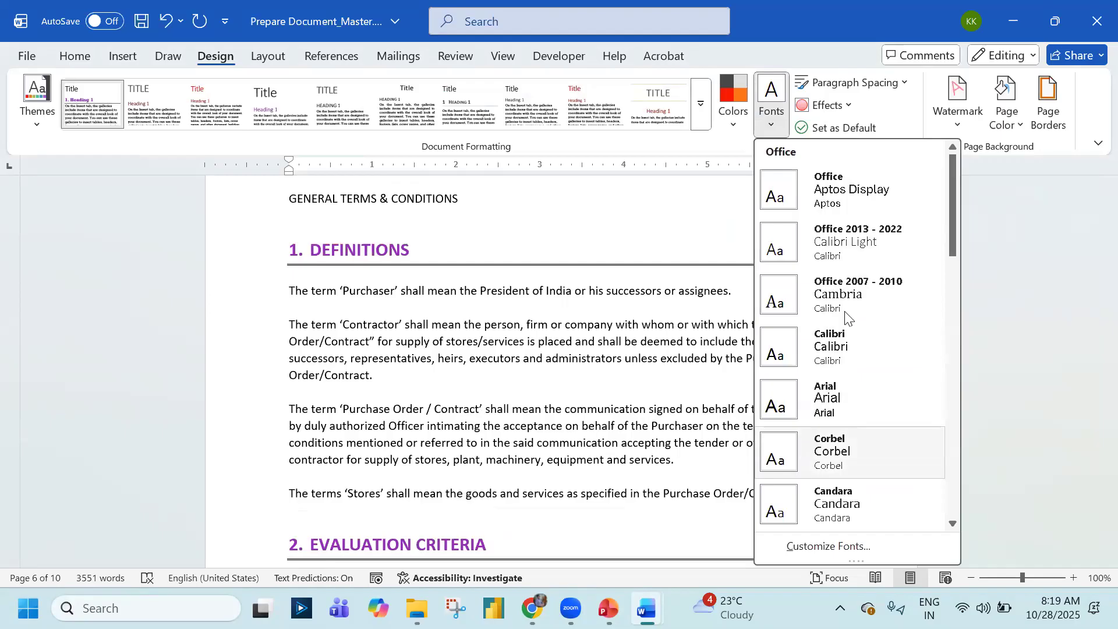
pyautogui.click(1022, 306)
# Apply the Office theme to the document
pyautogui.click(37, 99)
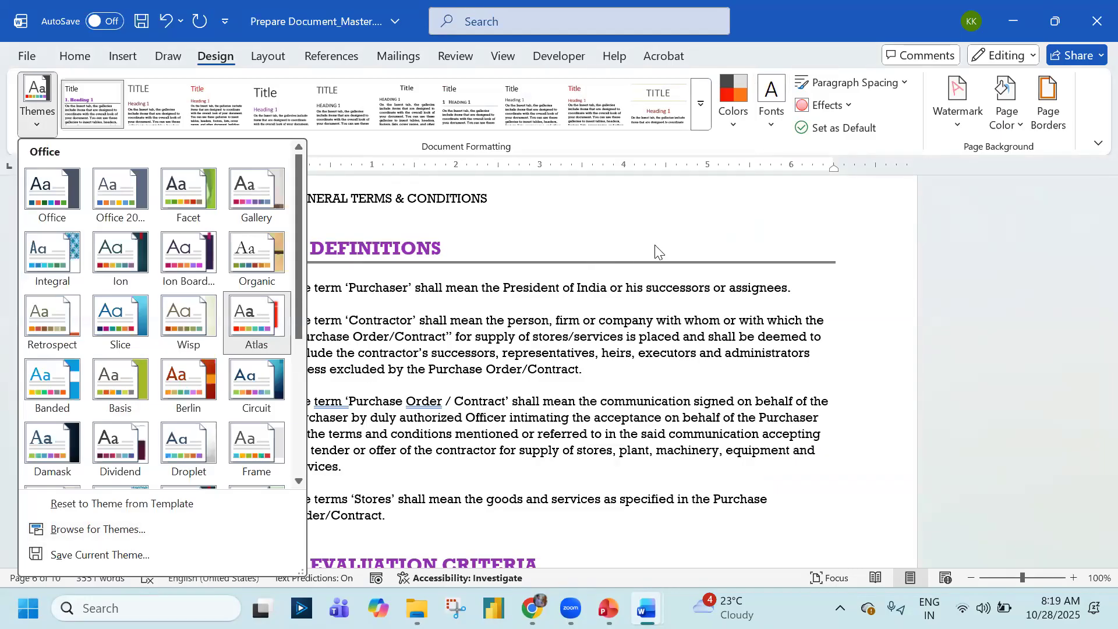
pyautogui.click(930, 296)
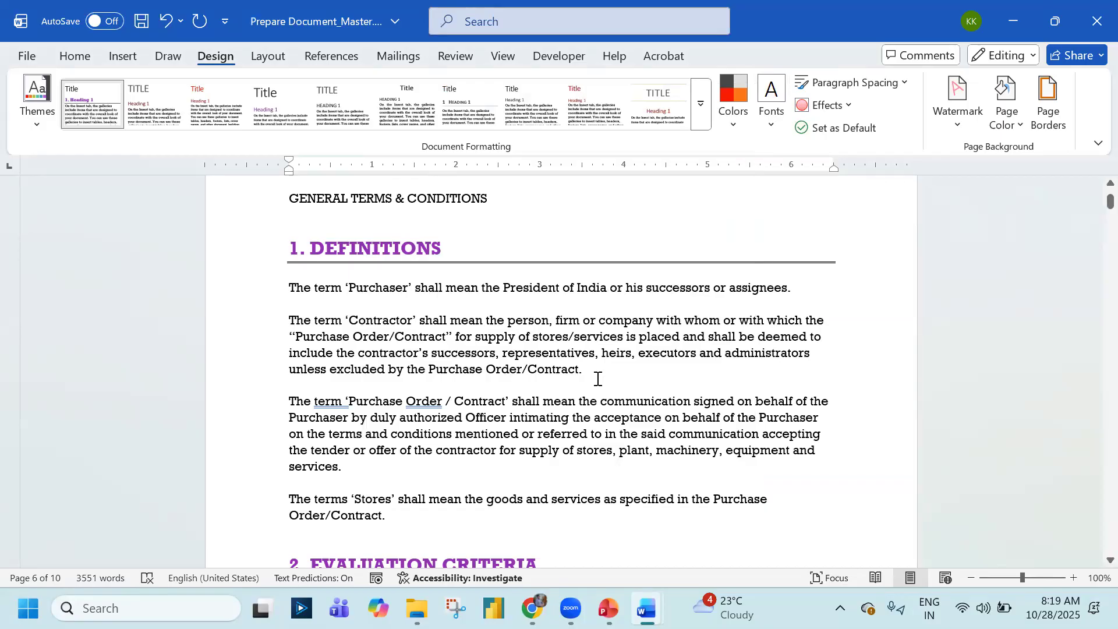
pyautogui.click(36, 112)
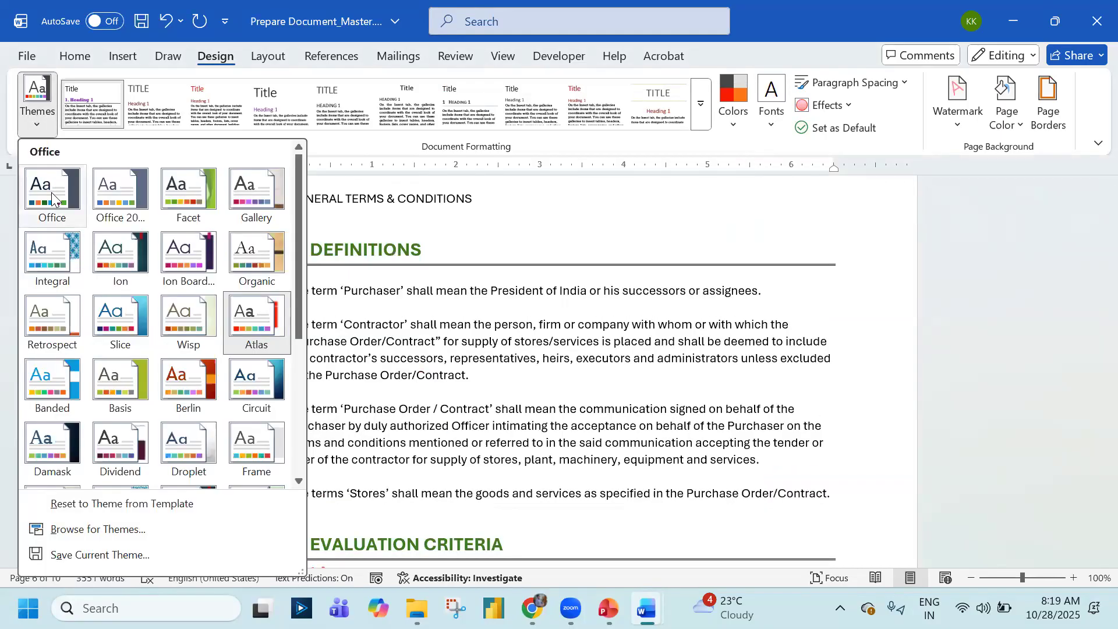
pyautogui.click(215, 256)
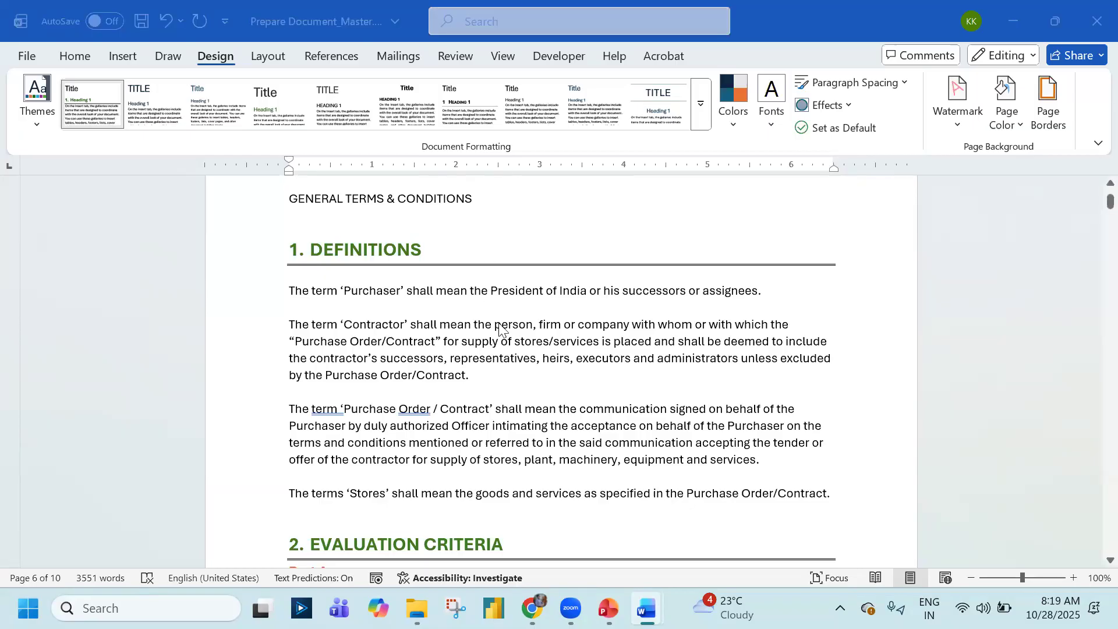
# Check the Edit & Format Documents slide in PowerPoint, return to Word and examine the term Contractor under DEFINITIONS
pyautogui.hotkey('alt', 'Tab')
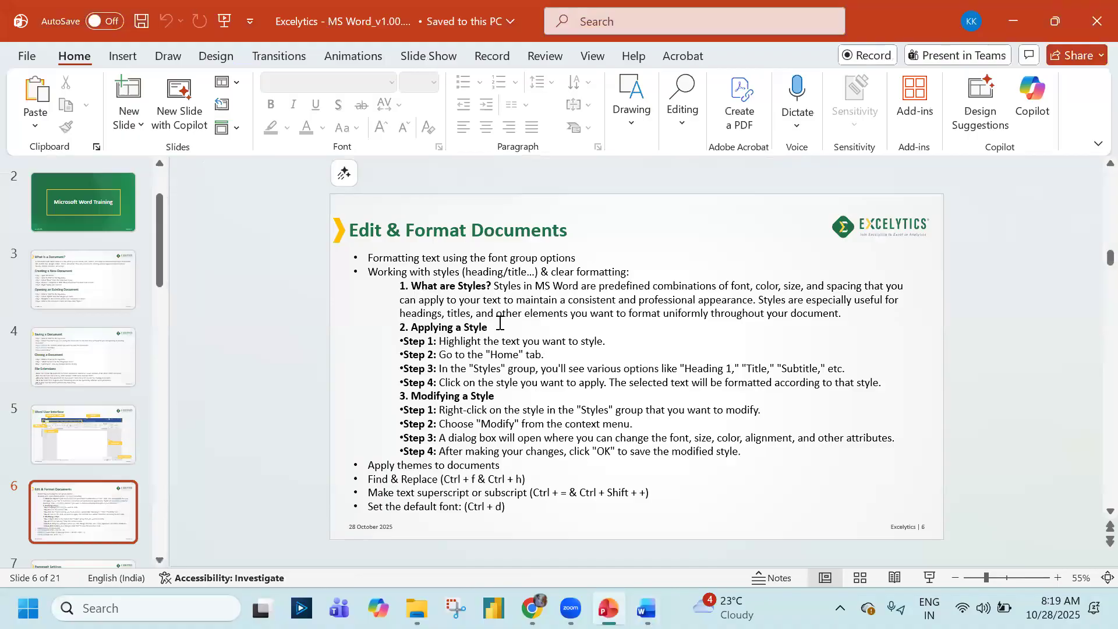
pyautogui.hotkey('alt', 'Tab')
pyautogui.scroll(2, 499, 322)
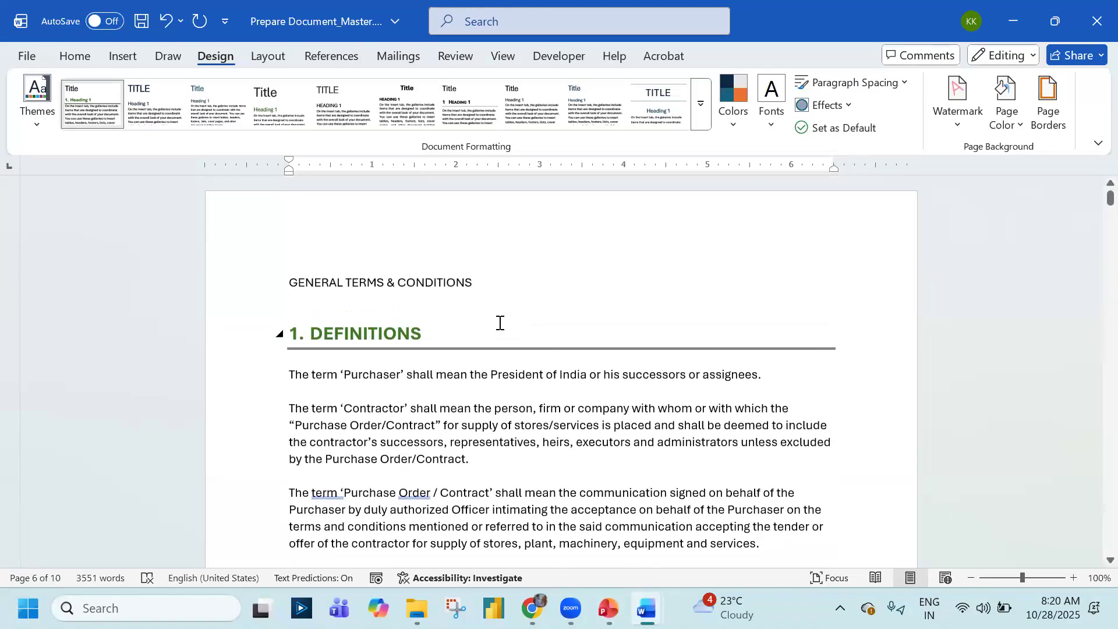
pyautogui.scroll(-3, 499, 323)
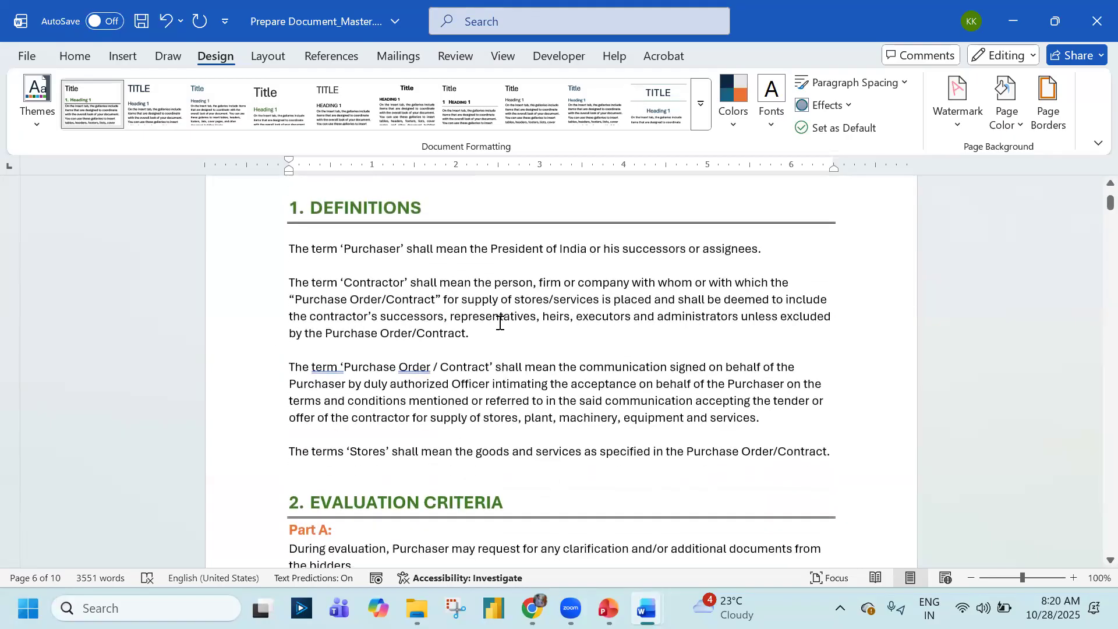
pyautogui.doubleClick(385, 282)
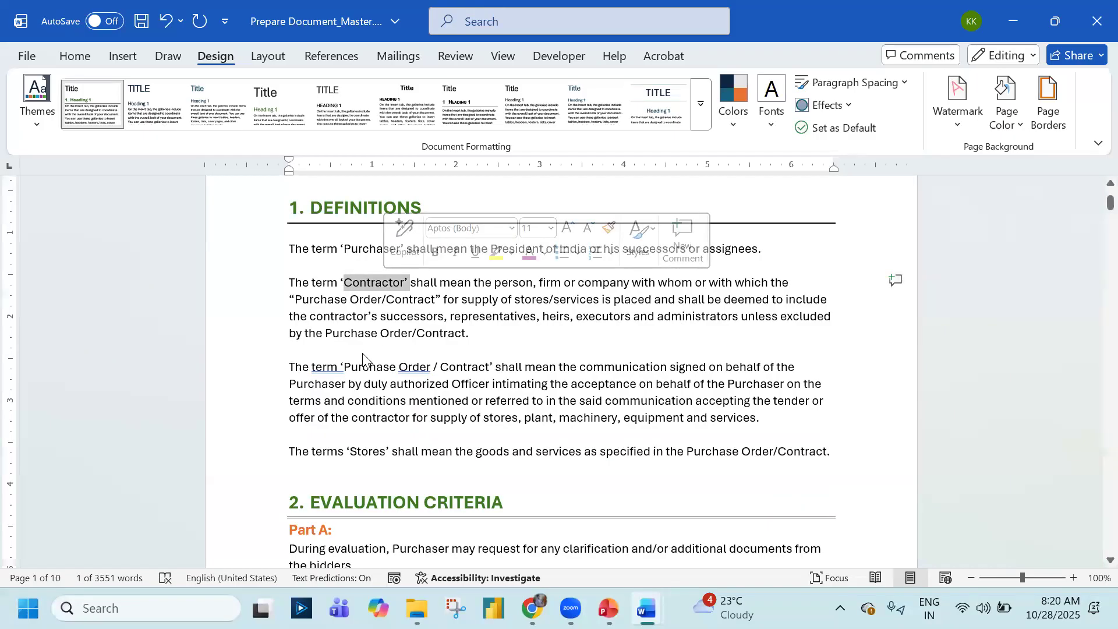
pyautogui.click(362, 353)
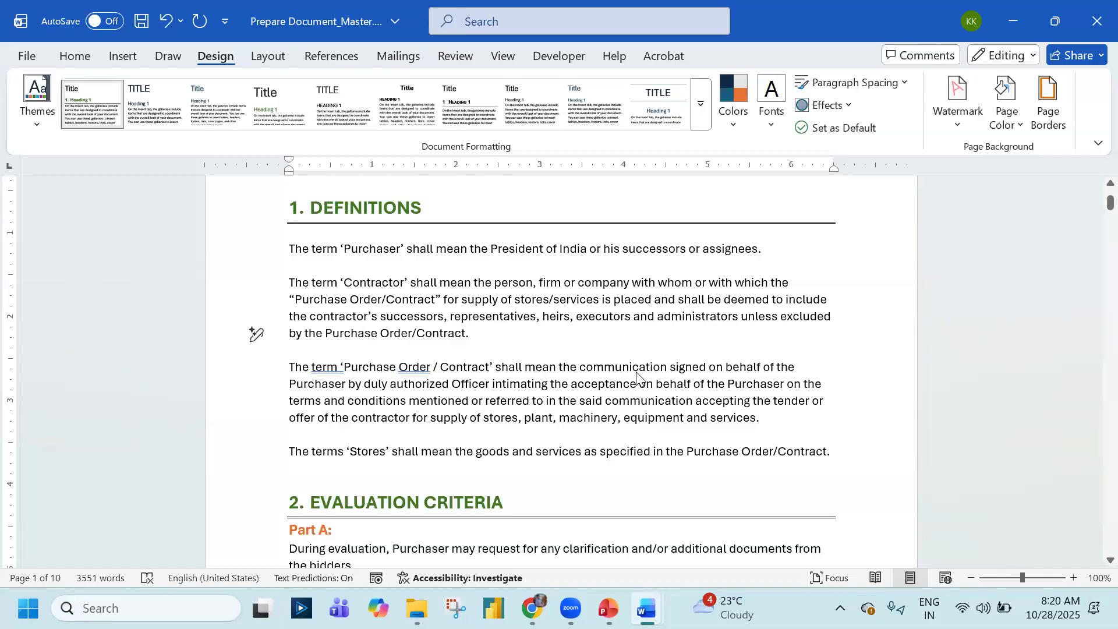
# Set up Find and Replace to change Contractor to Contractors, and close it without replacing anything
pyautogui.hotkey('ctrl', 'h')
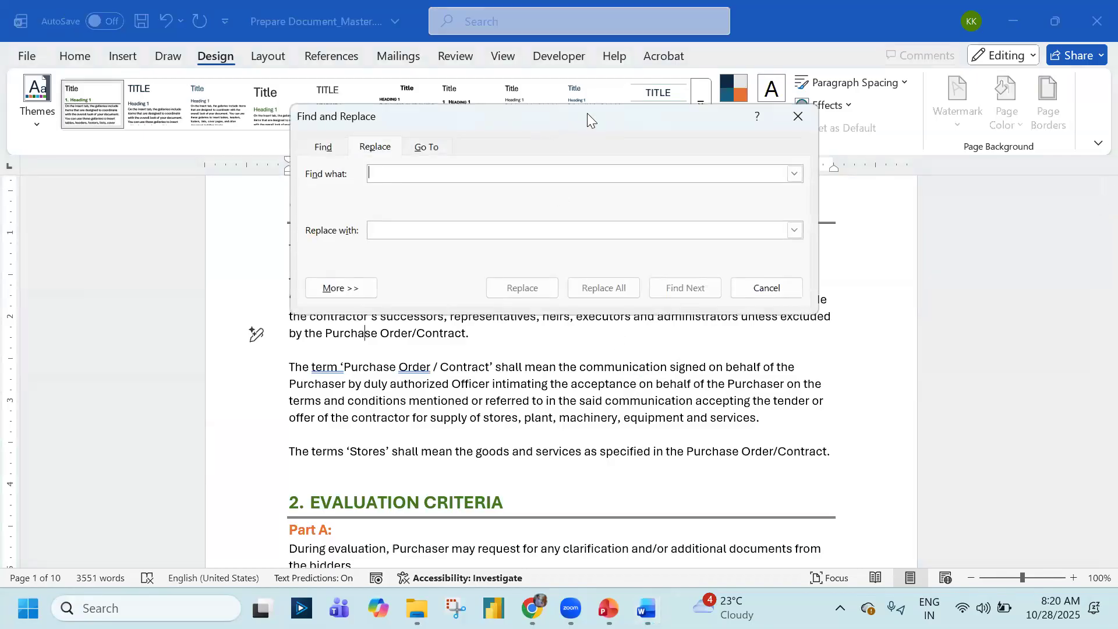
pyautogui.moveTo(755, 107); pyautogui.dragTo(941, 96)
pyautogui.write('Contra')
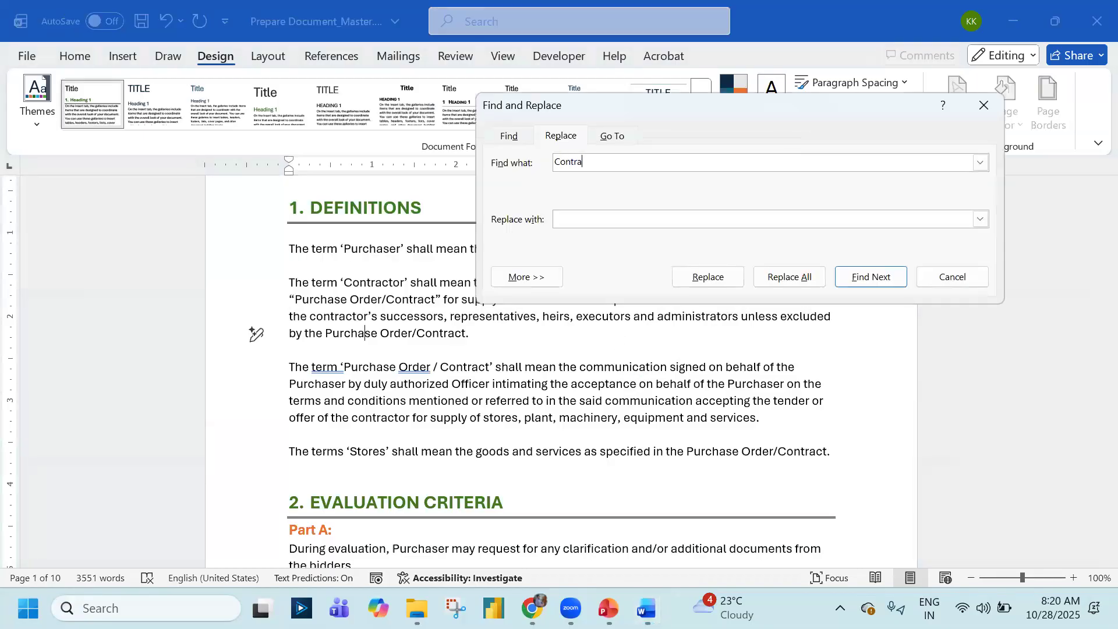
pyautogui.write('ctorCt')
pyautogui.press('BackSpace')
pyautogui.write('ontractors')
pyautogui.press('Escape')
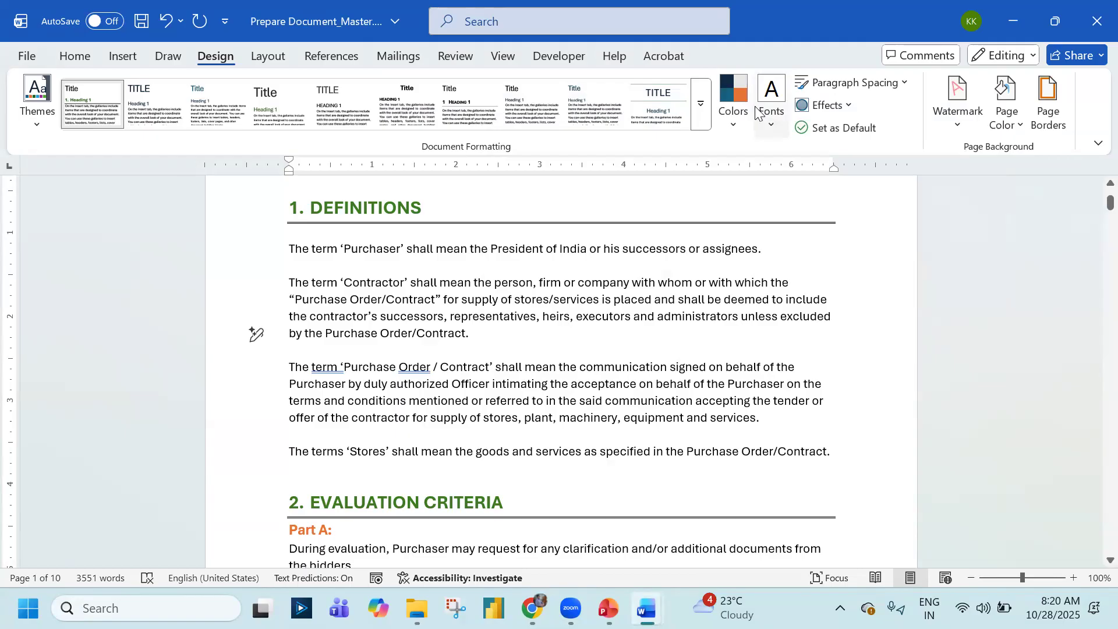
# Search the document for Contractor, close the results and check the Find and Replace fields without replacing anything
pyautogui.hotkey('ctrl', 'f')
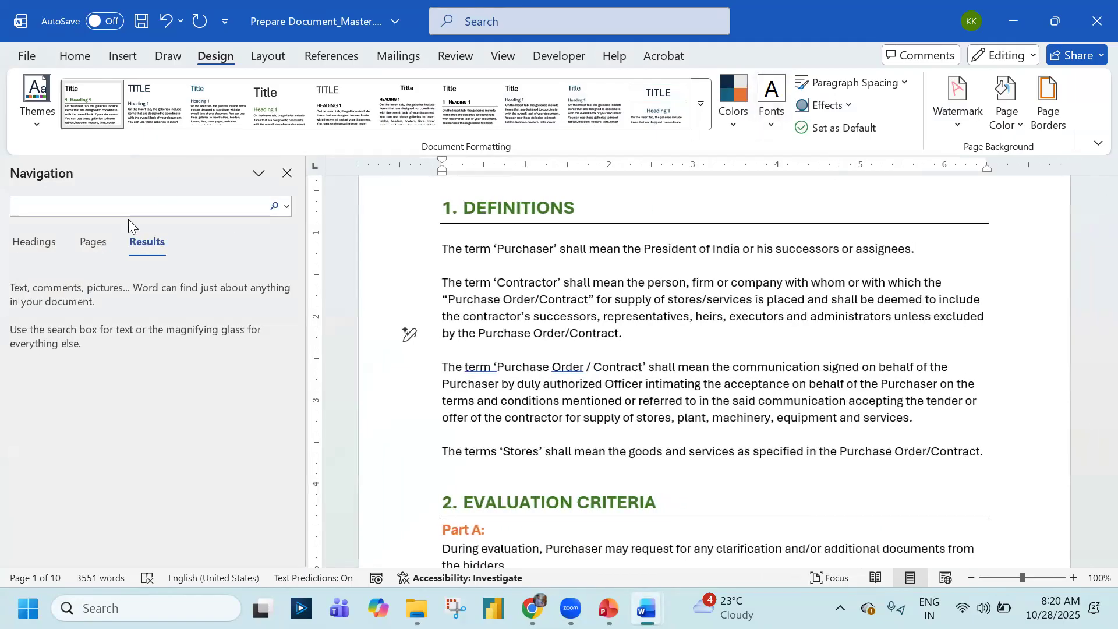
pyautogui.write('Contractor')
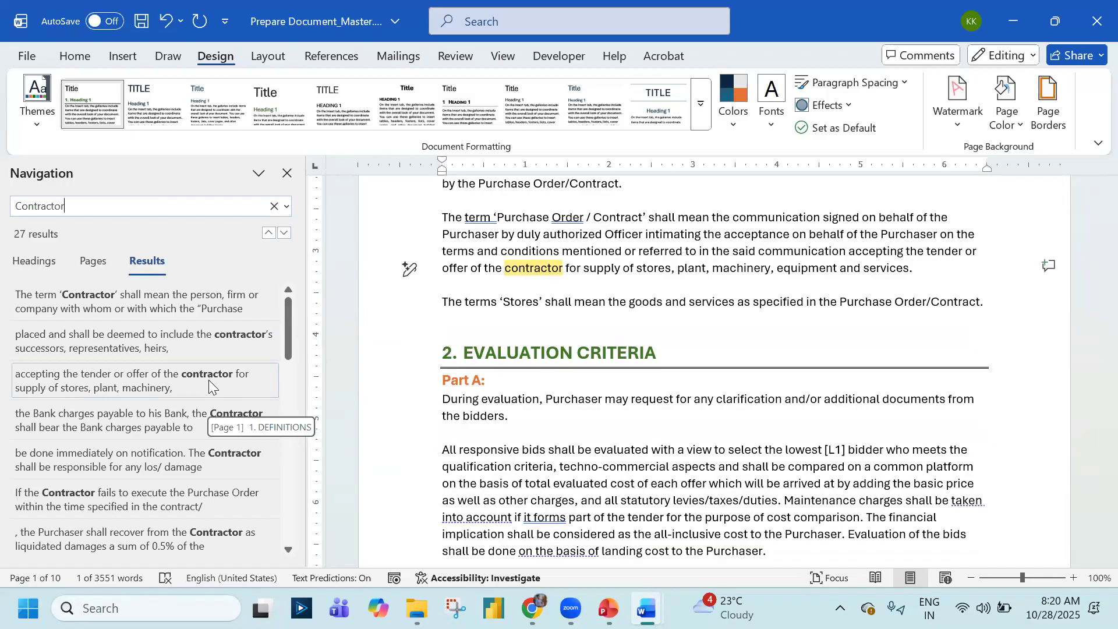
pyautogui.click(287, 173)
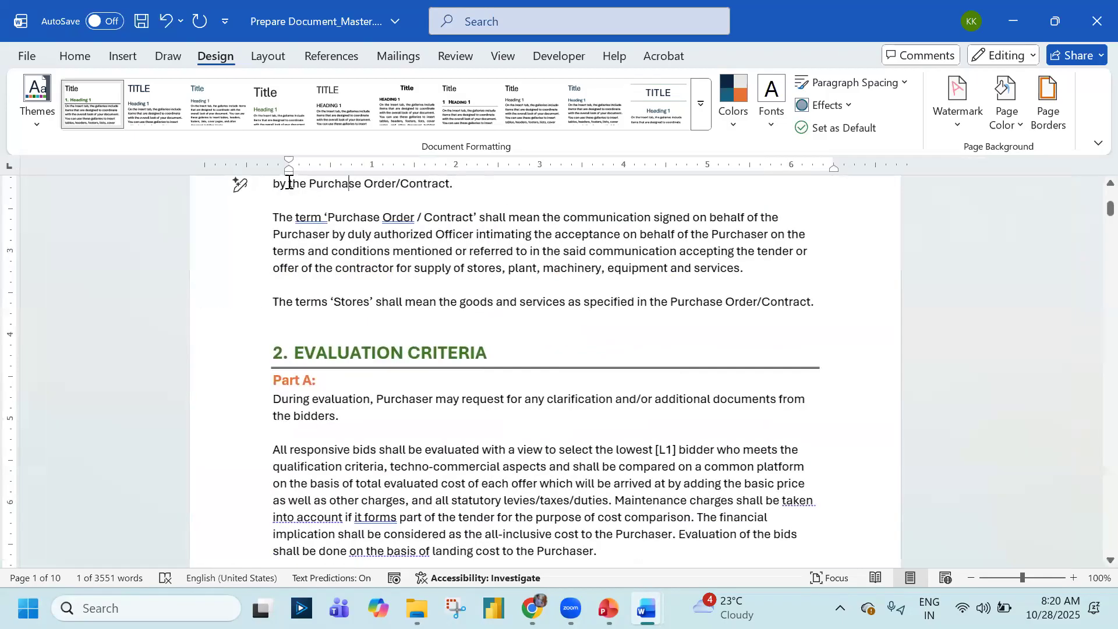
pyautogui.hotkey('ctrl', 'h')
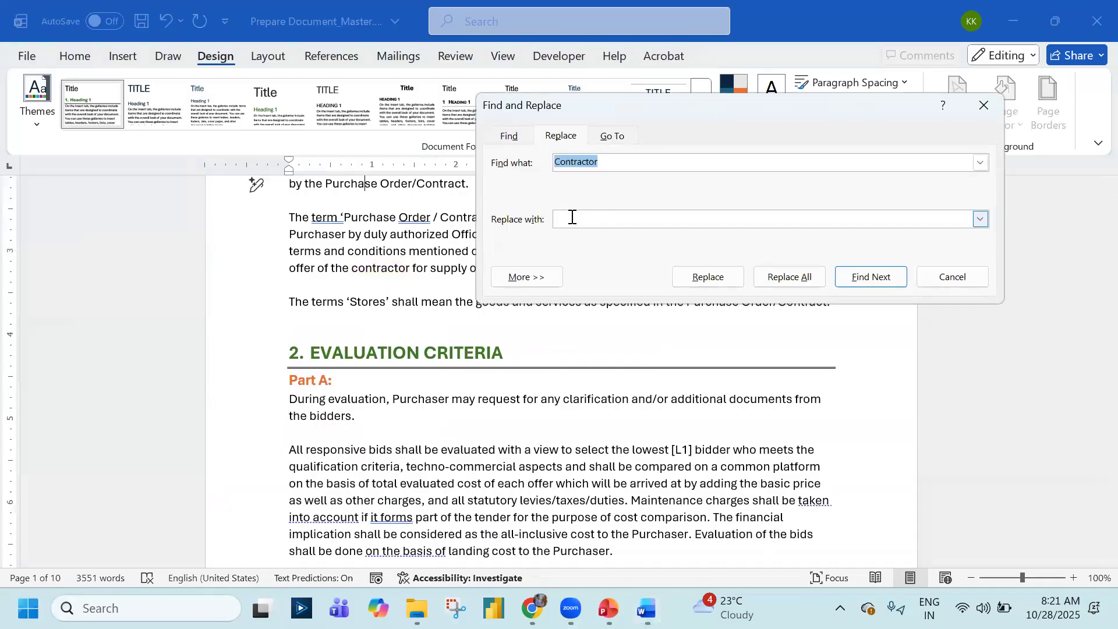
pyautogui.click(951, 277)
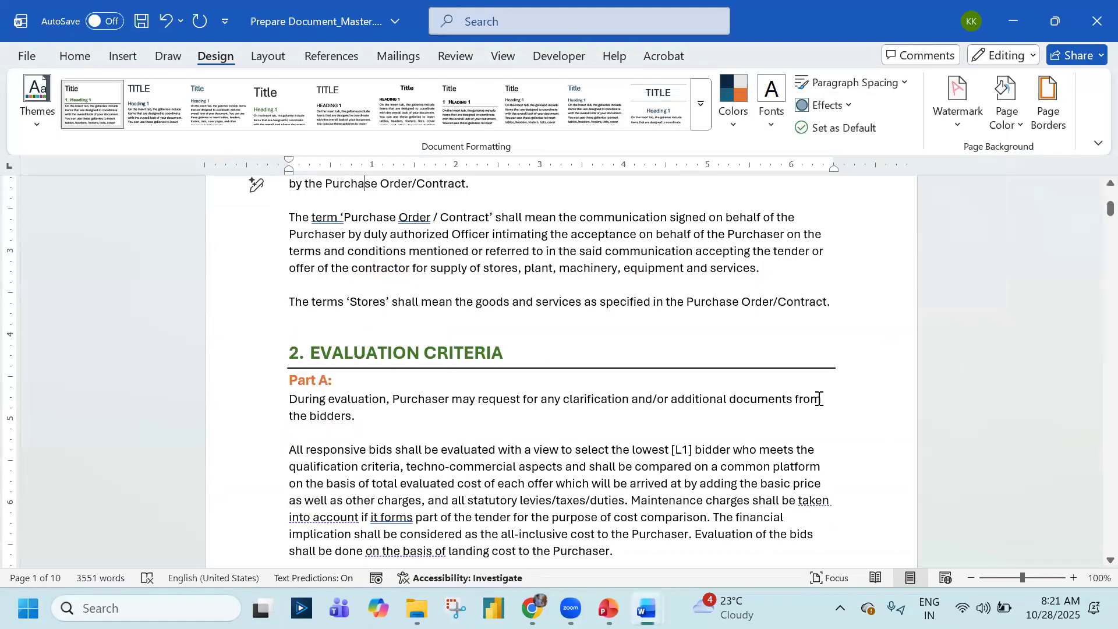
# Check the superscript and subscript points on the Edit & Format Documents slide in PowerPoint and return to the Word document
pyautogui.click(609, 607)
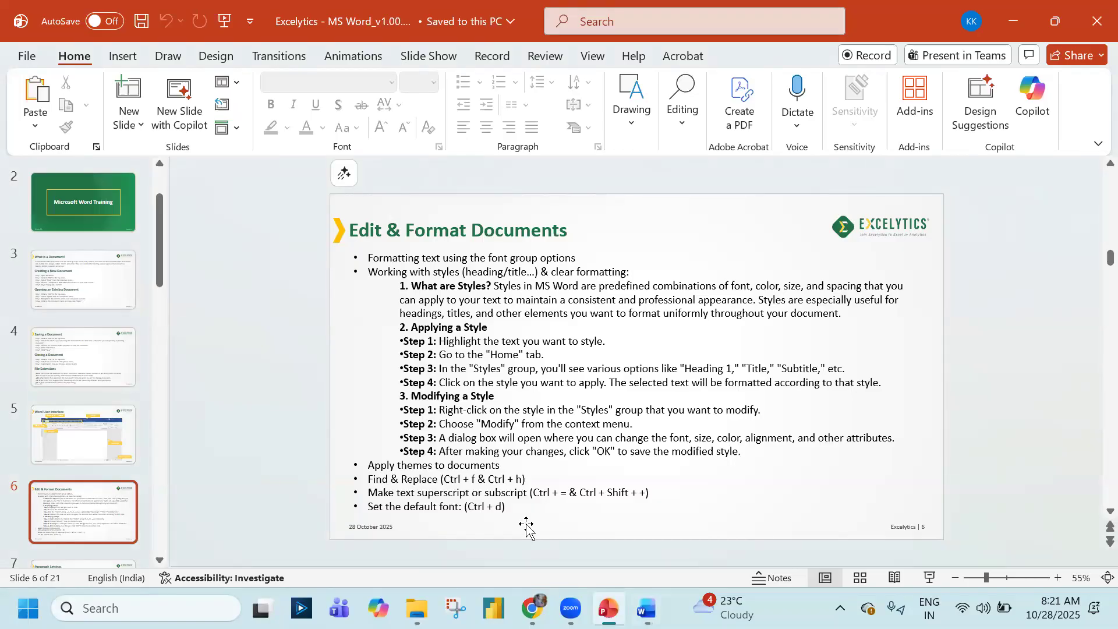
pyautogui.click(996, 26)
pyautogui.click(453, 302)
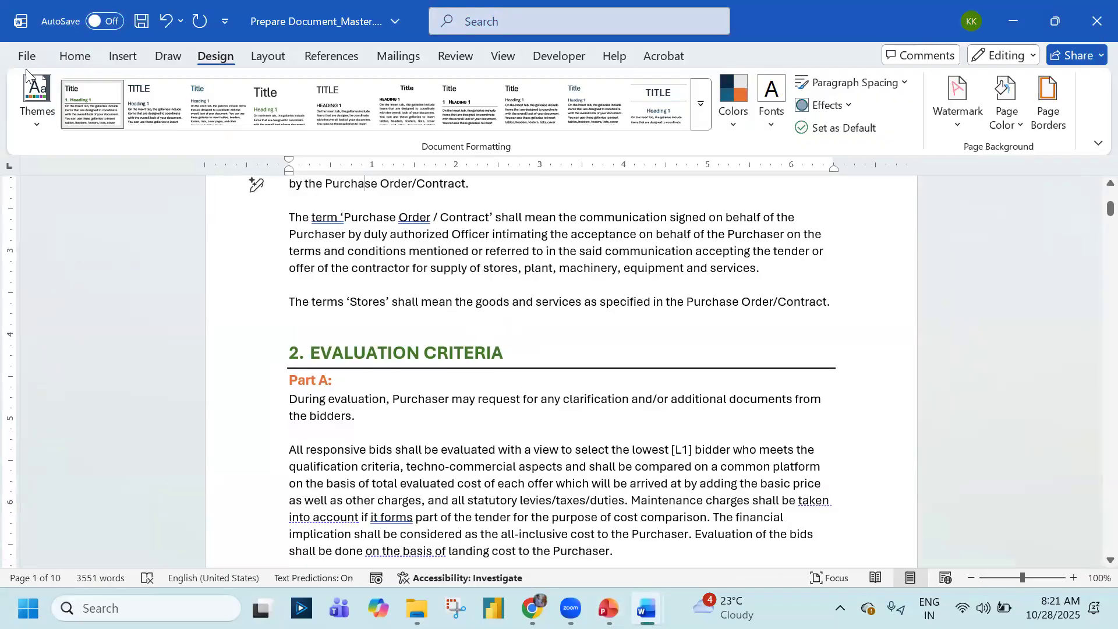
# Add TM directly after Officer in the Purchase Order / Contract definition and format it as superscript
pyautogui.click(70, 61)
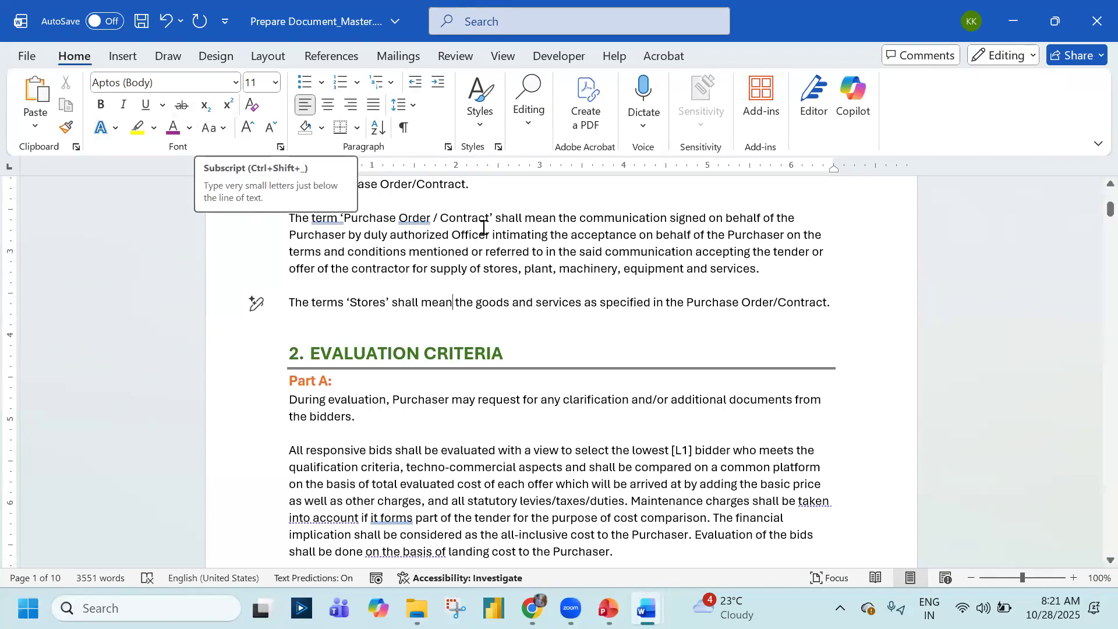
pyautogui.hotkey('shift', 'F5')
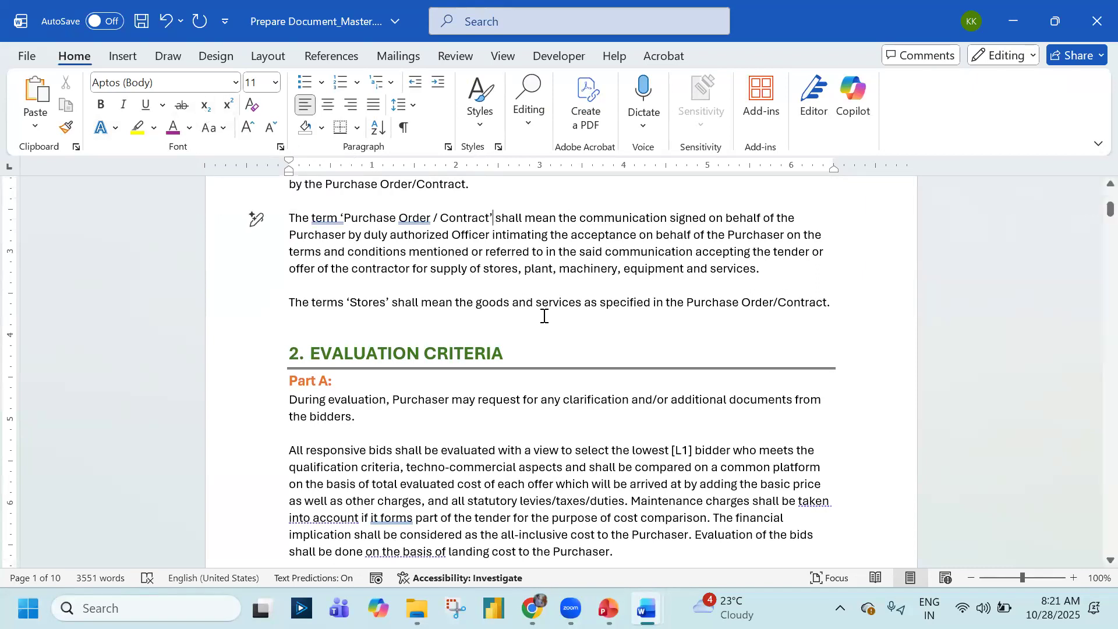
pyautogui.click(556, 221)
pyautogui.click(490, 236)
pyautogui.write('TM')
pyautogui.hotkey('shift', 'Left')
pyautogui.hotkey('shift', 'Left')
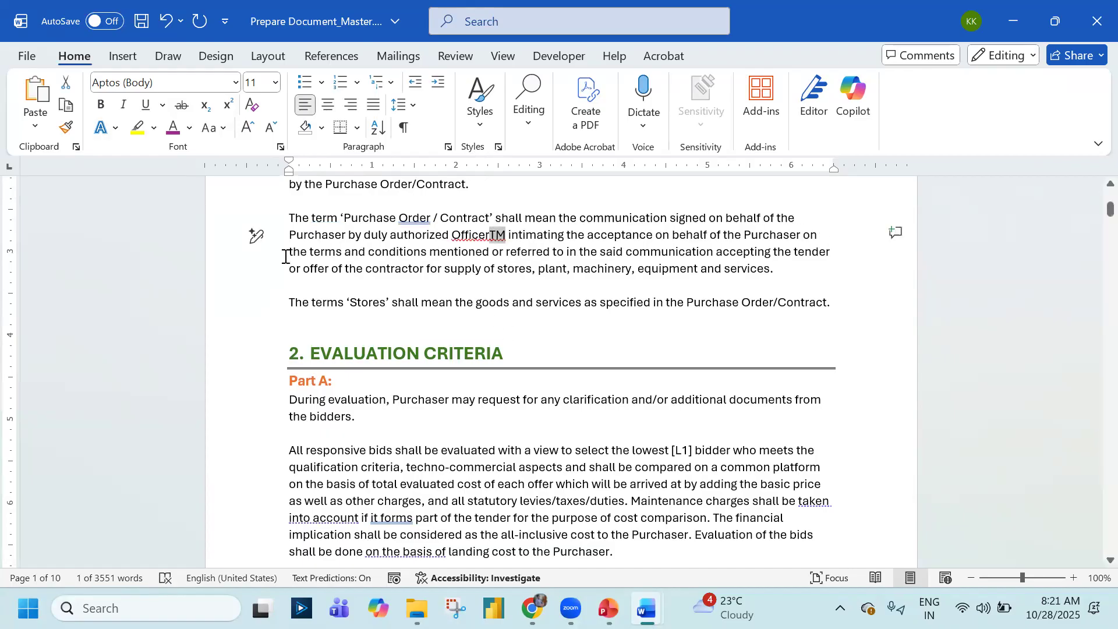
pyautogui.click(228, 105)
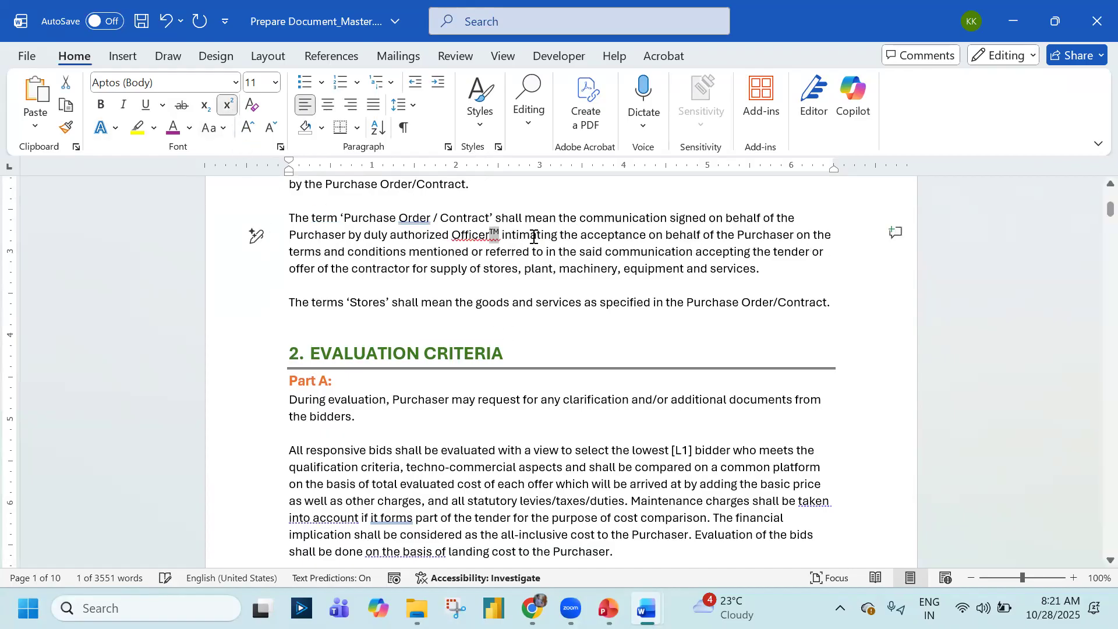
pyautogui.click(581, 234)
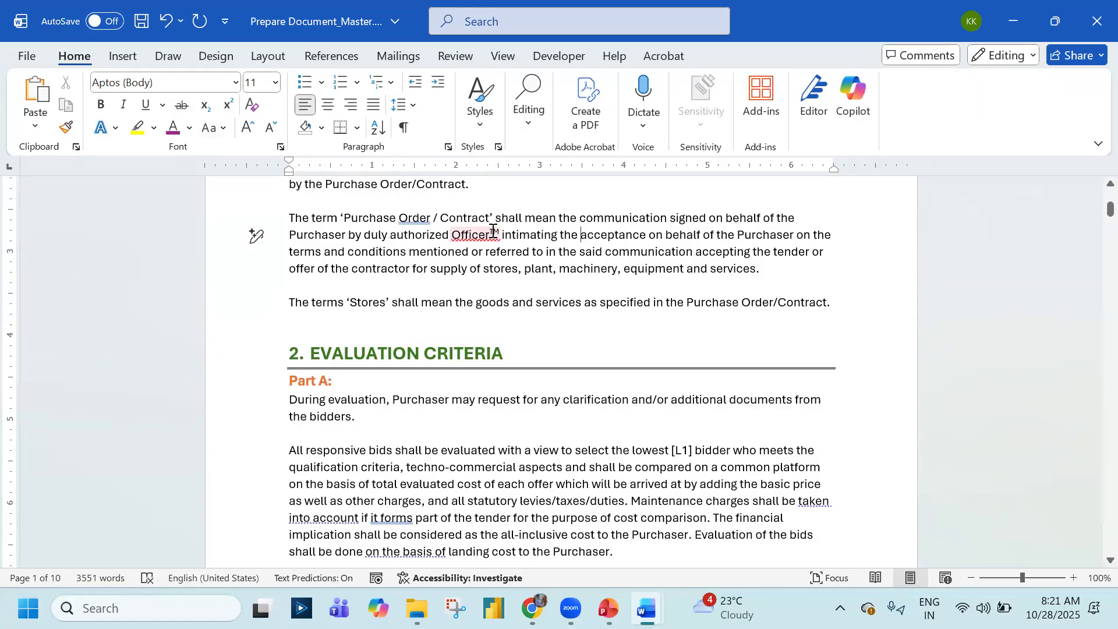
# Change the TM after Officer to subscript and back to superscript
pyautogui.moveTo(491, 229); pyautogui.dragTo(501, 230)
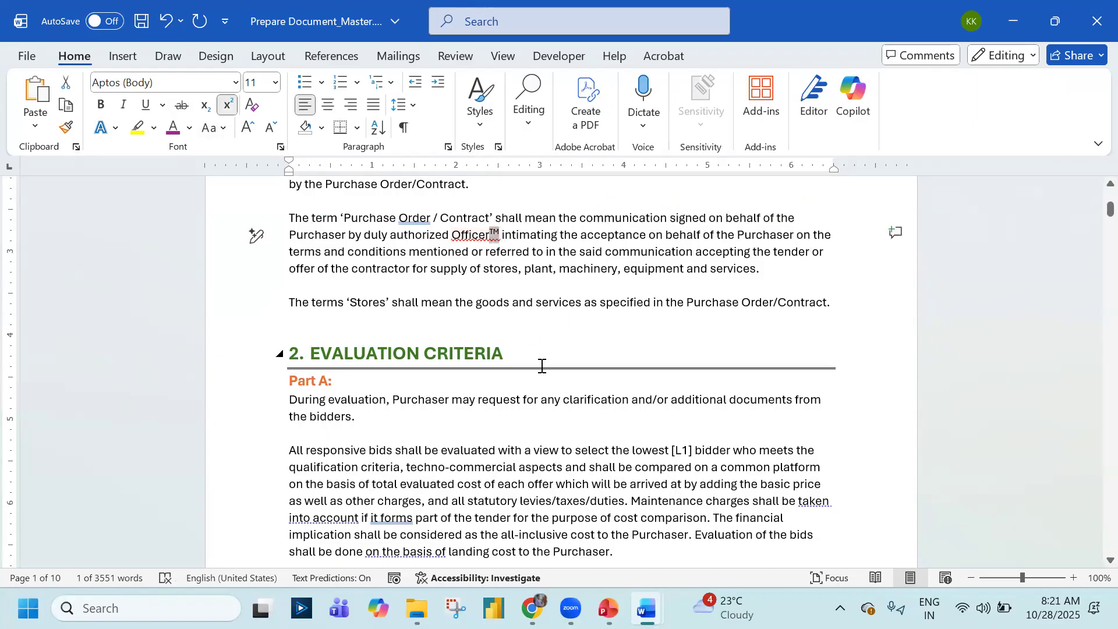
pyautogui.click(205, 106)
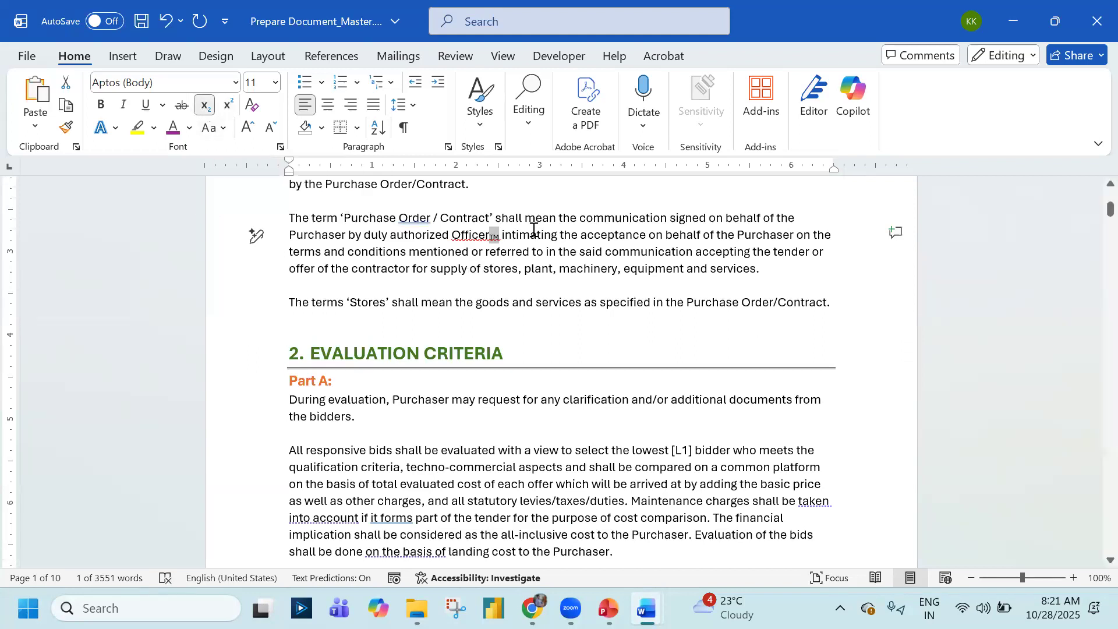
pyautogui.click(229, 106)
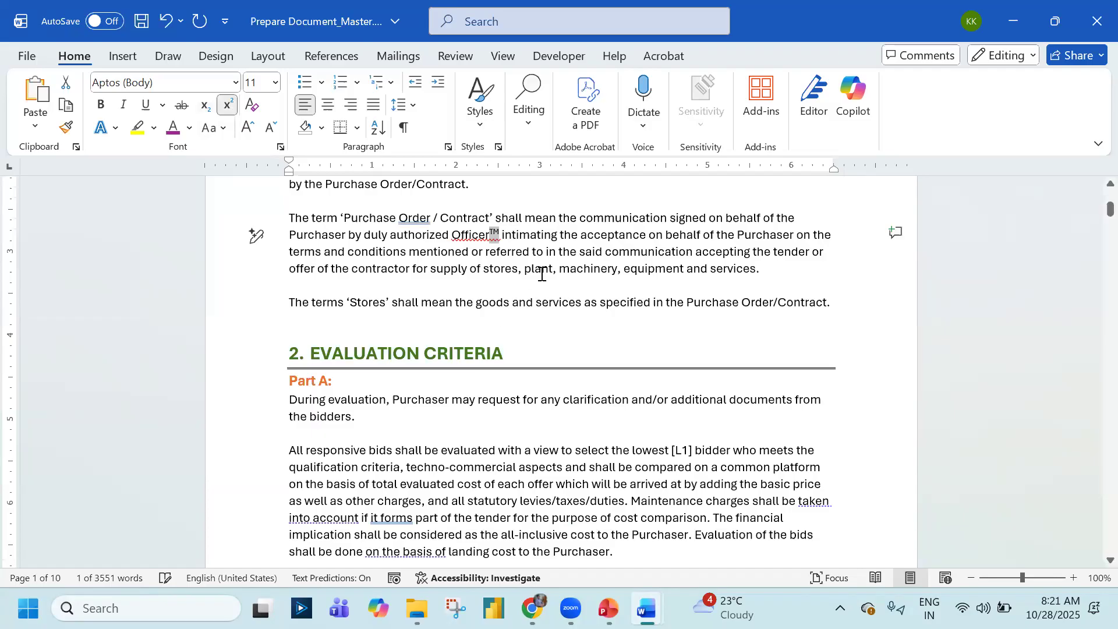
pyautogui.click(542, 274)
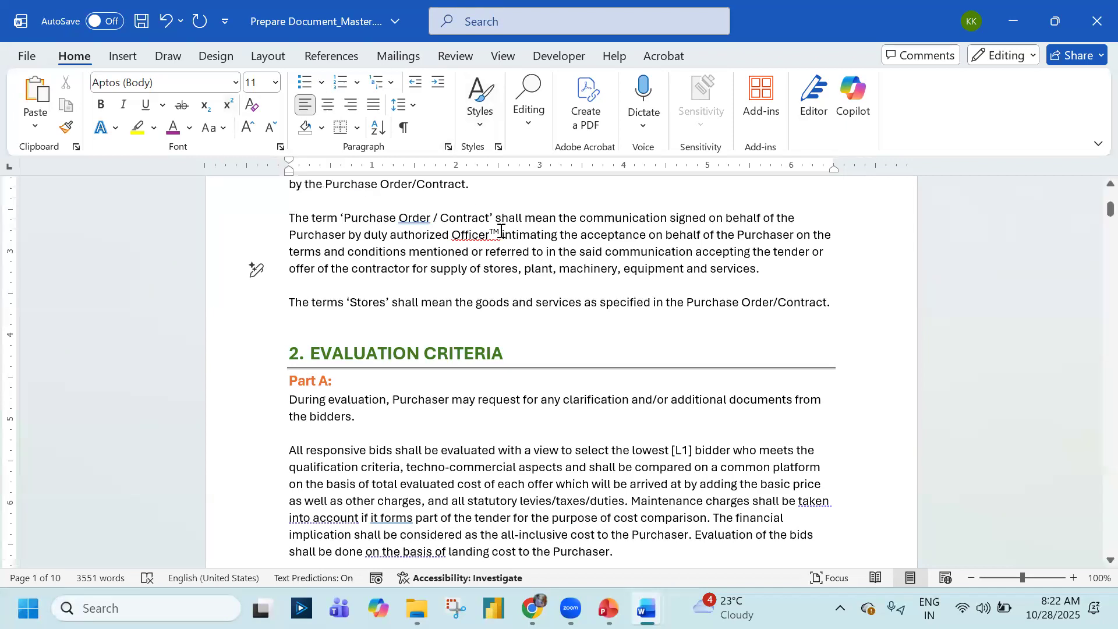
# Switch to PowerPoint, review the Edit & Format Documents and Paragraph Settings slides, and return to the Word document
pyautogui.scroll(-2, 553, 244)
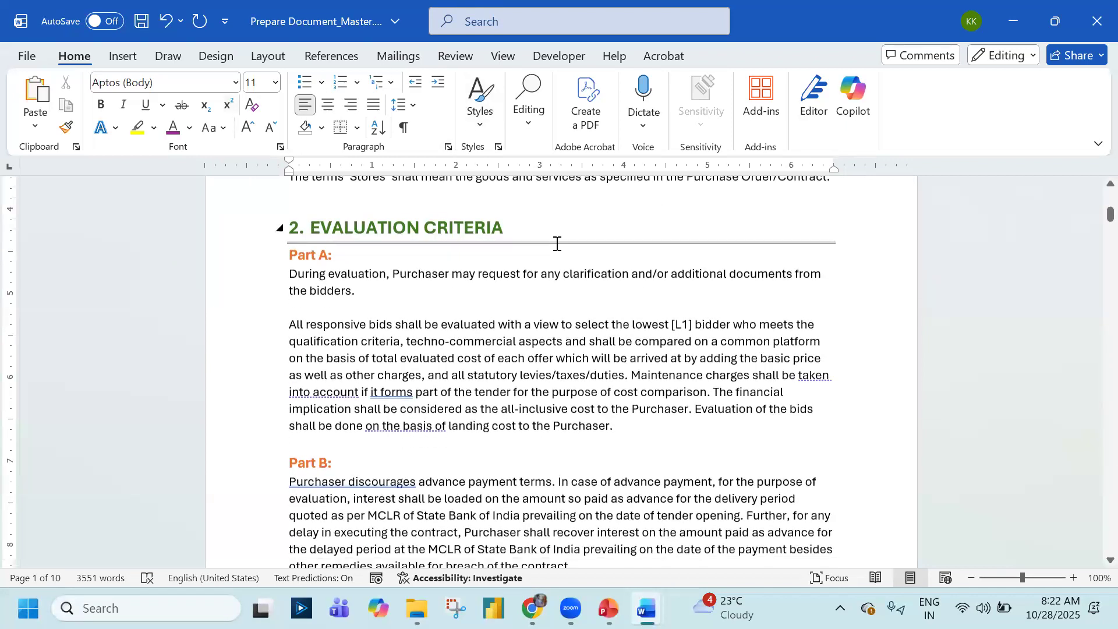
pyautogui.scroll(2, 556, 243)
pyautogui.hotkey('alt', 'Tab')
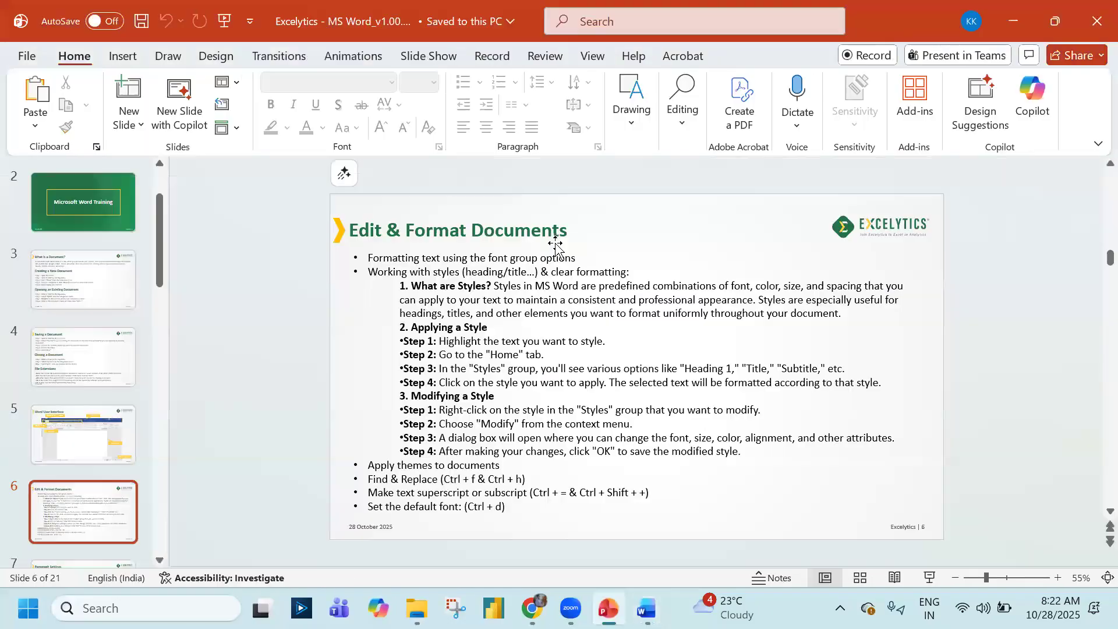
pyautogui.hotkey('alt', 'Tab')
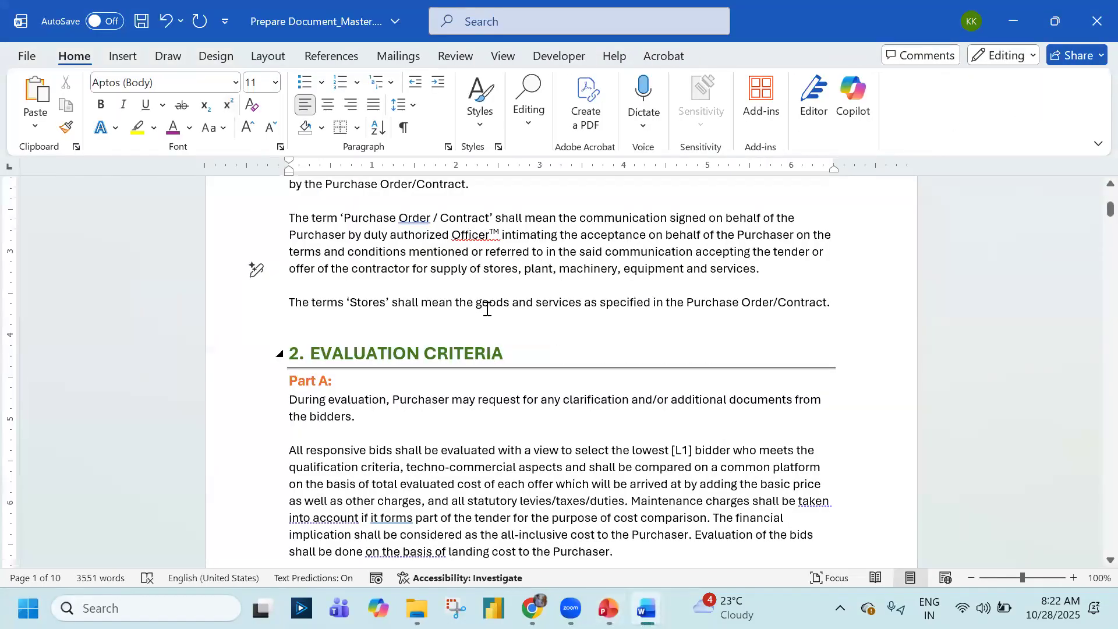
pyautogui.hotkey('alt', 'Tab')
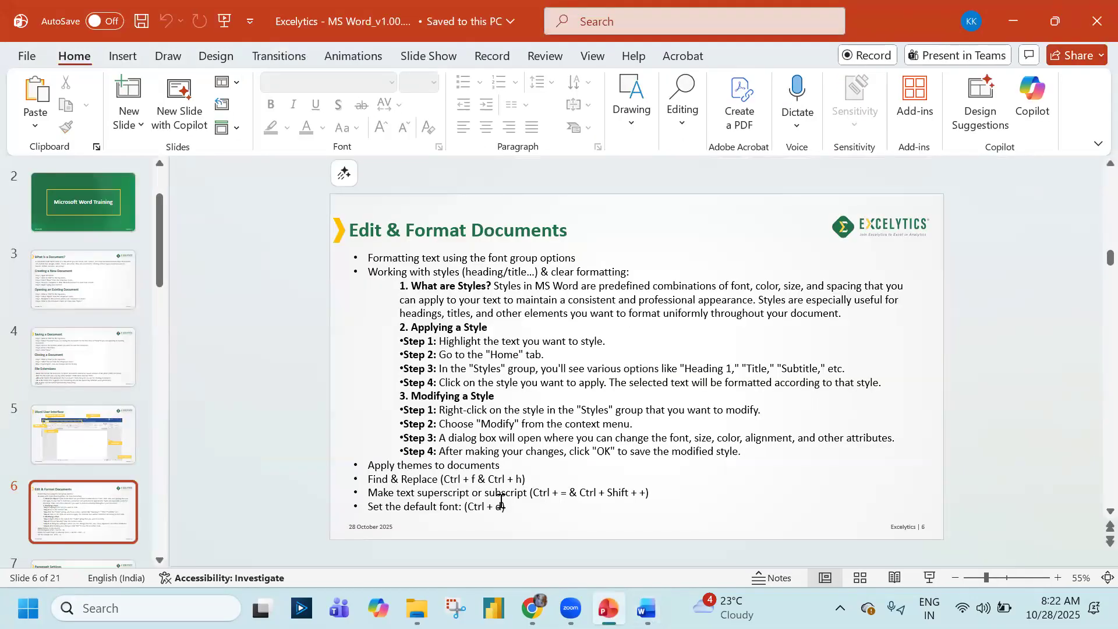
pyautogui.hotkey('alt', 'Tab')
pyautogui.hotkey('alt', 'Tab')
pyautogui.scroll(-1, 501, 501)
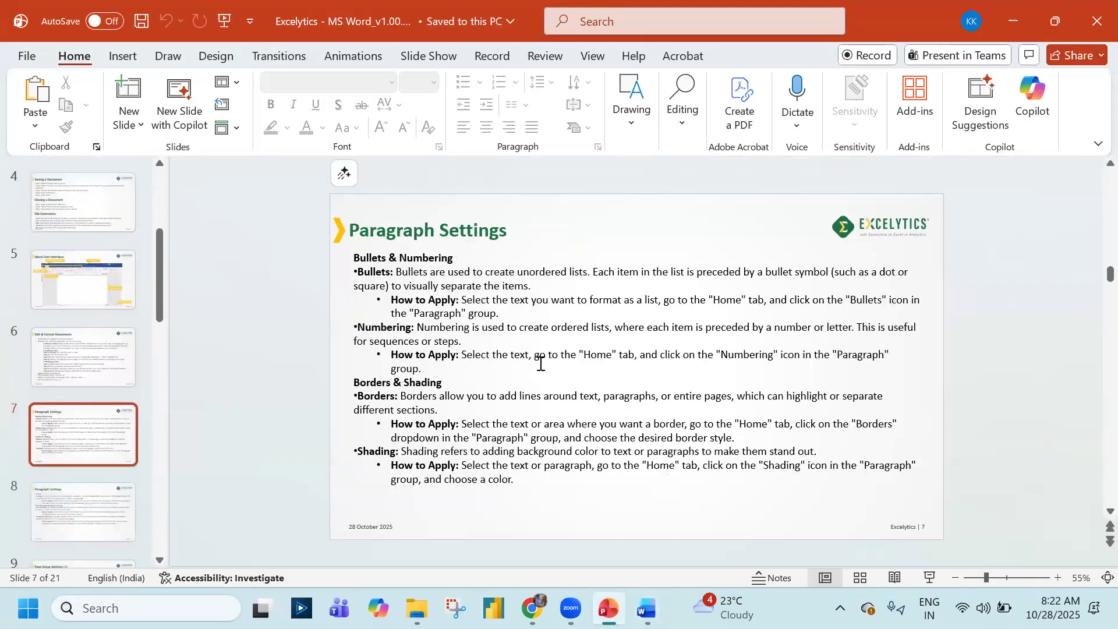
pyautogui.hotkey('alt', 'Tab')
# Preview the available styles on the Purchase Order / Contract paragraph without applying any of them
pyautogui.scroll(5, 552, 367)
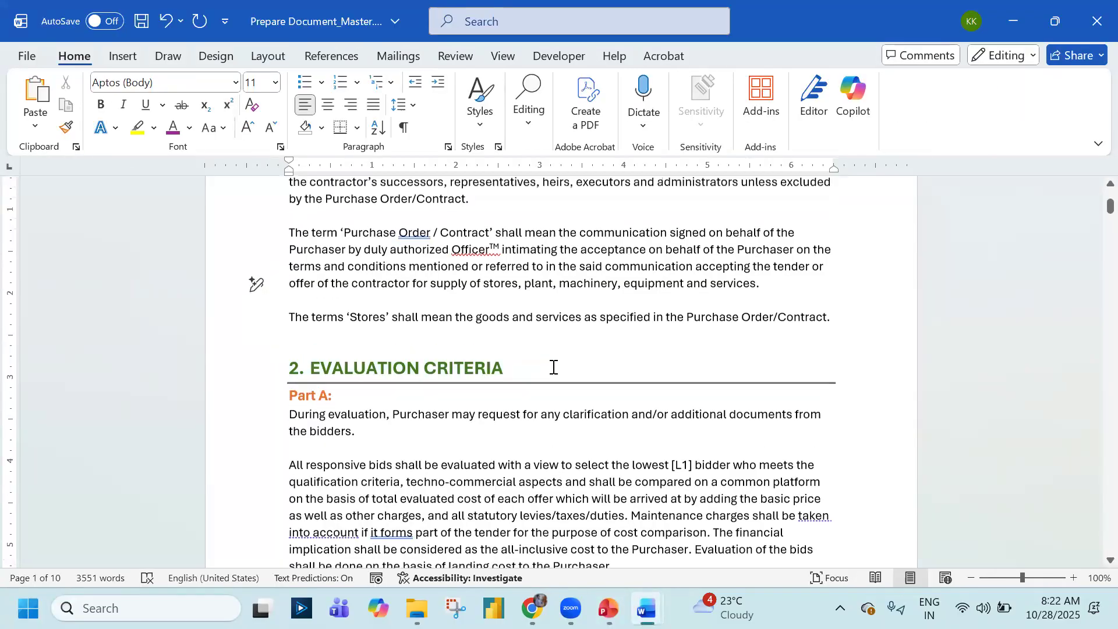
pyautogui.click(480, 100)
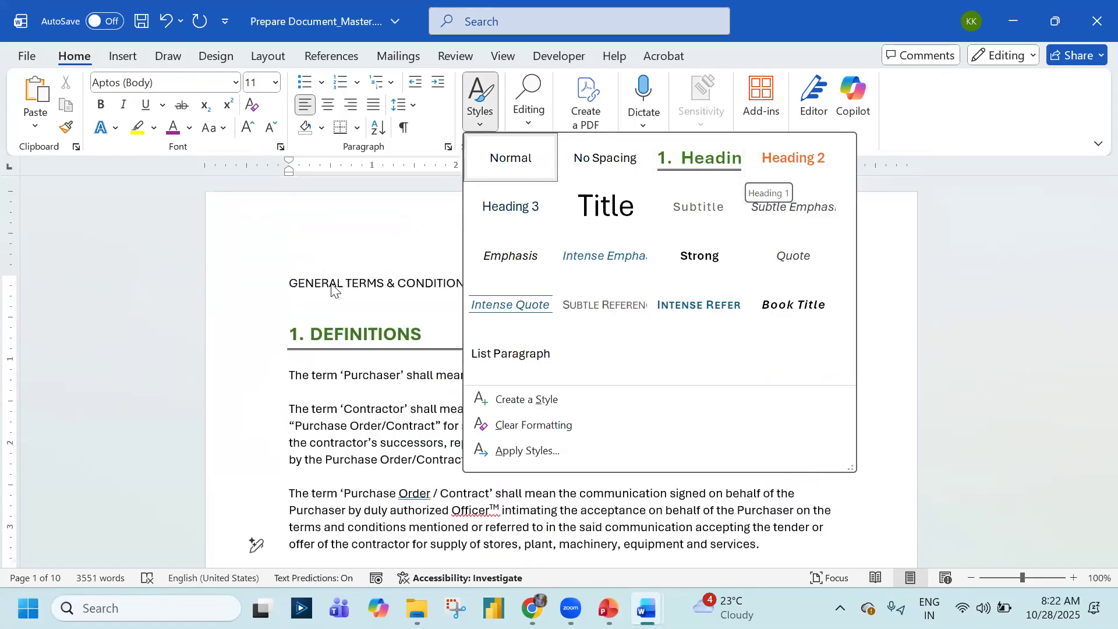
pyautogui.click(354, 393)
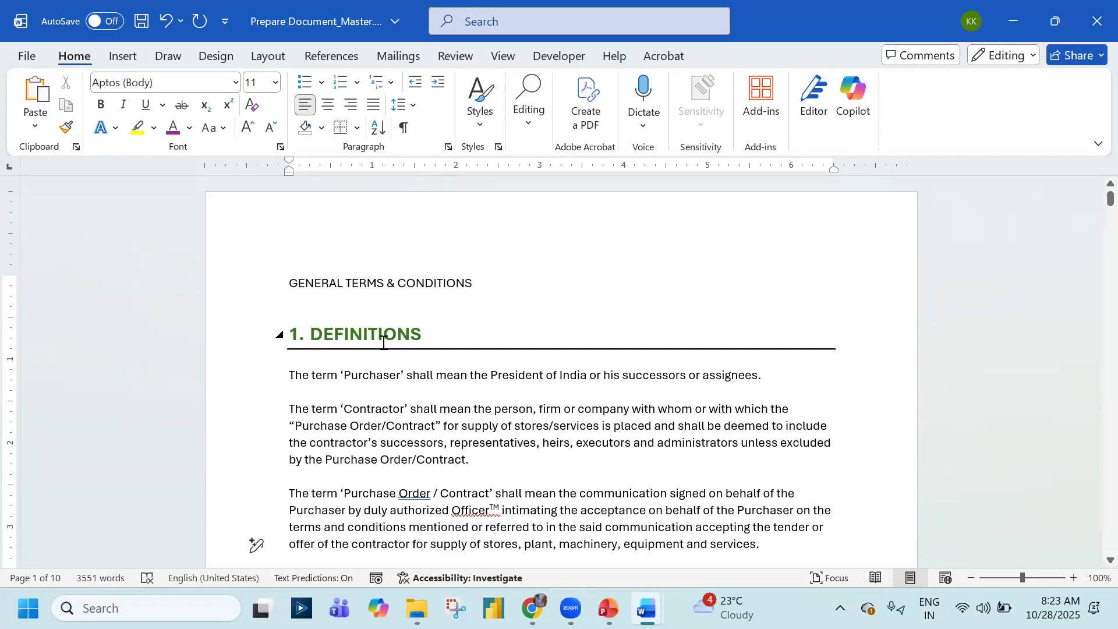
pyautogui.click(480, 102)
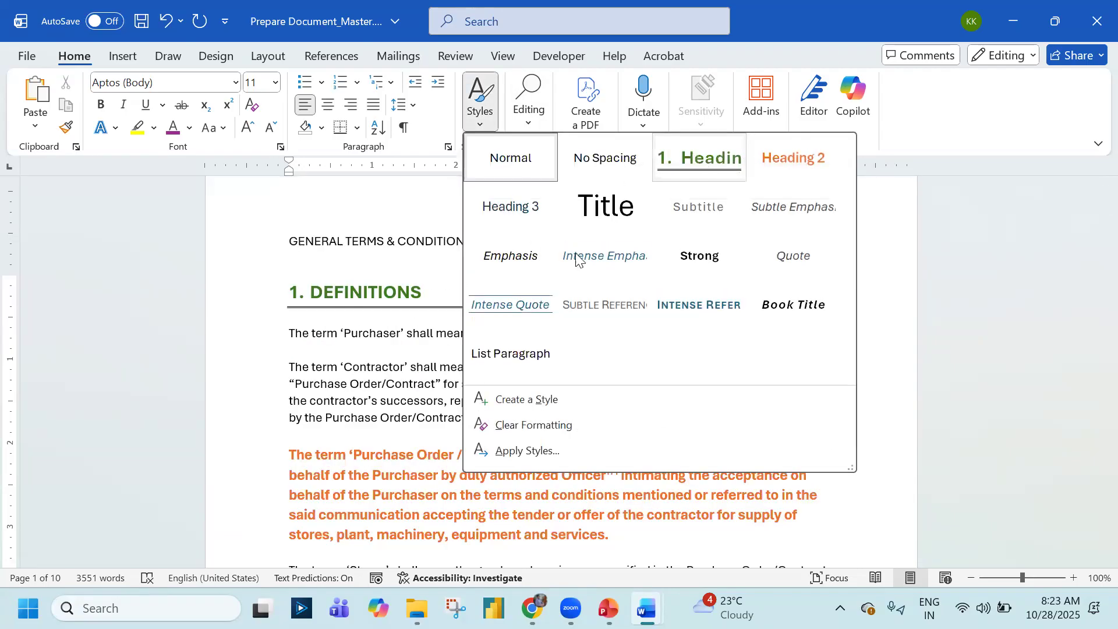
pyautogui.click(386, 320)
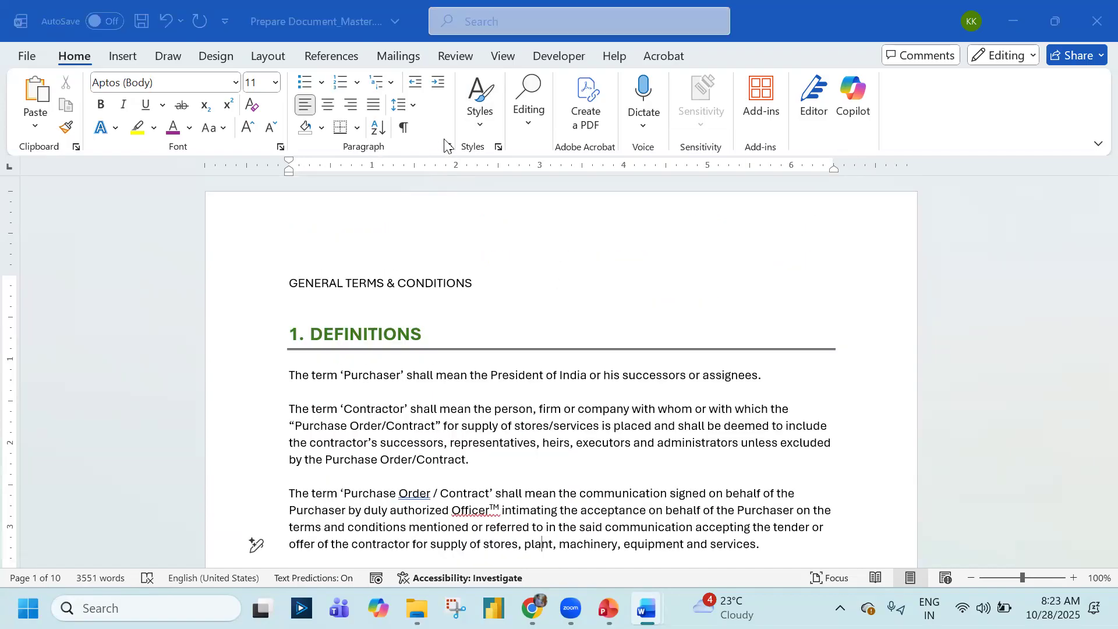
# Look through the evaluation criteria sections in Word and check the Paragraph Settings slide in PowerPoint
pyautogui.hotkey('alt', 'Tab')
pyautogui.hotkey('alt', 'Tab')
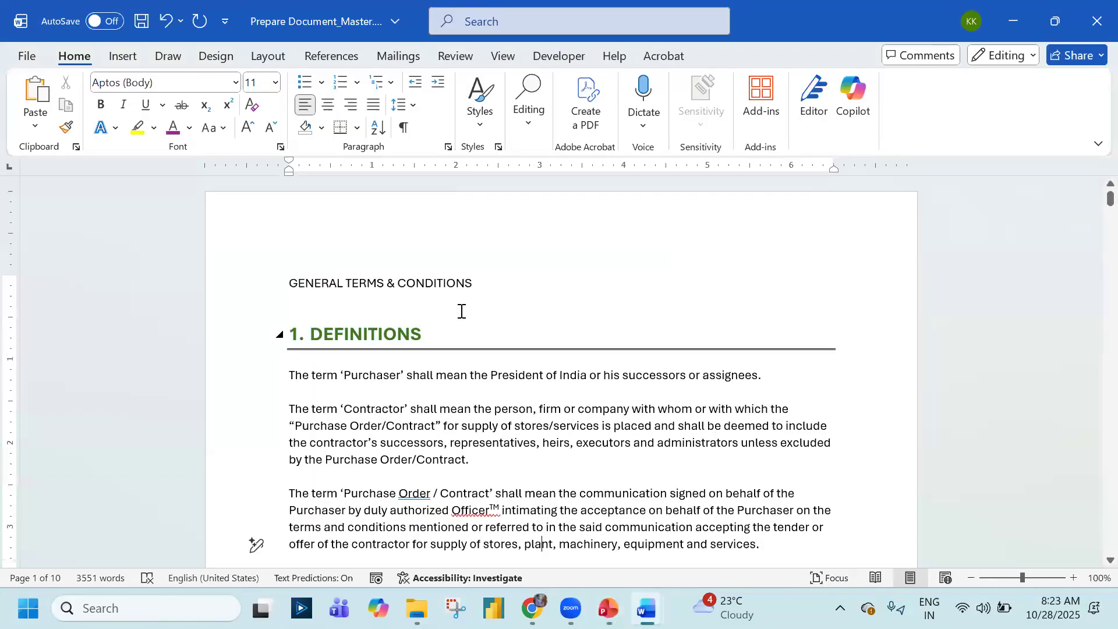
pyautogui.scroll(-10, 459, 314)
pyautogui.scroll(-10, 458, 319)
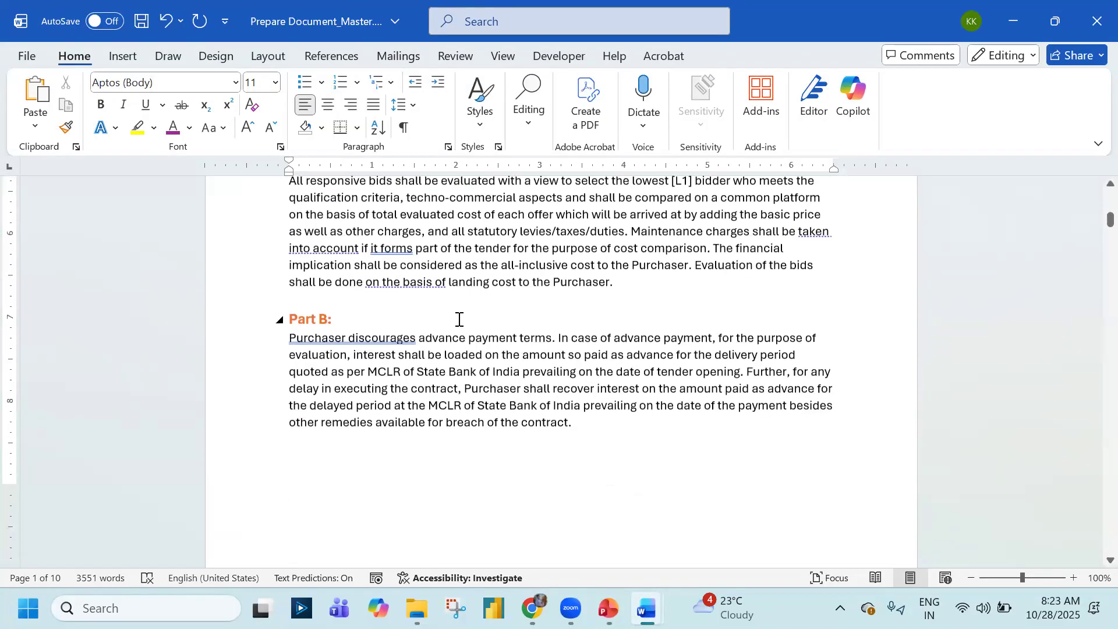
pyautogui.hotkey('alt', 'Tab')
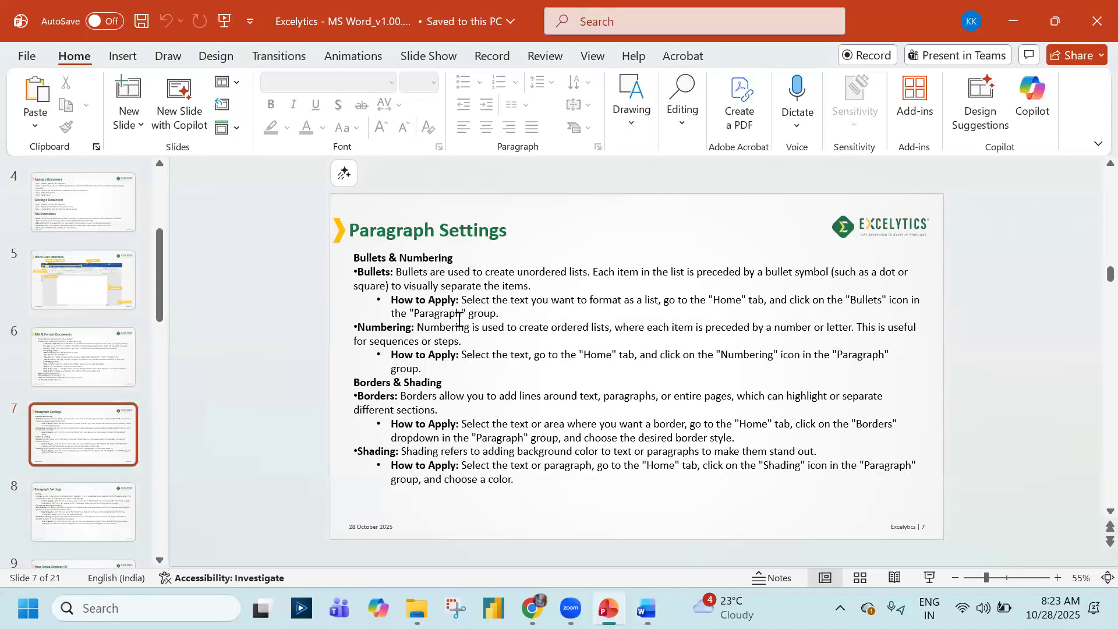
pyautogui.hotkey('alt', 'Tab')
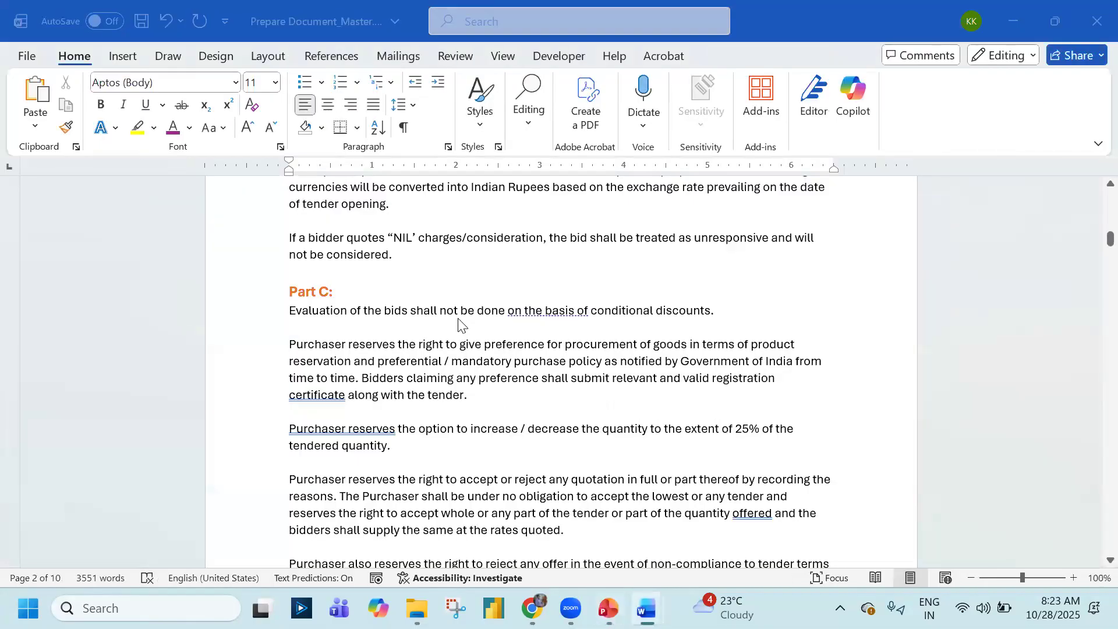
# Switch to Output Document_Master.docx and examine the numbered paragraphs under DEFINITIONS
pyautogui.hotkey('alt', 'Tab')
pyautogui.scroll(10, 458, 319)
pyautogui.scroll(6, 458, 318)
pyautogui.scroll(-15, 458, 318)
pyautogui.scroll(-6, 306, 373)
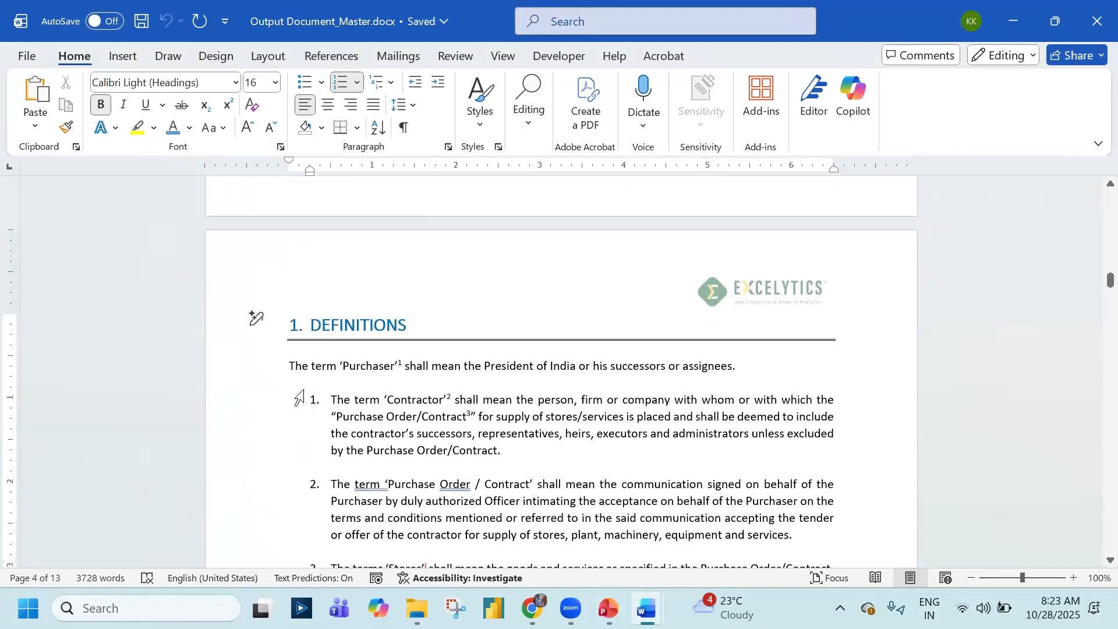
pyautogui.scroll(-2, 391, 478)
pyautogui.scroll(-1, 390, 477)
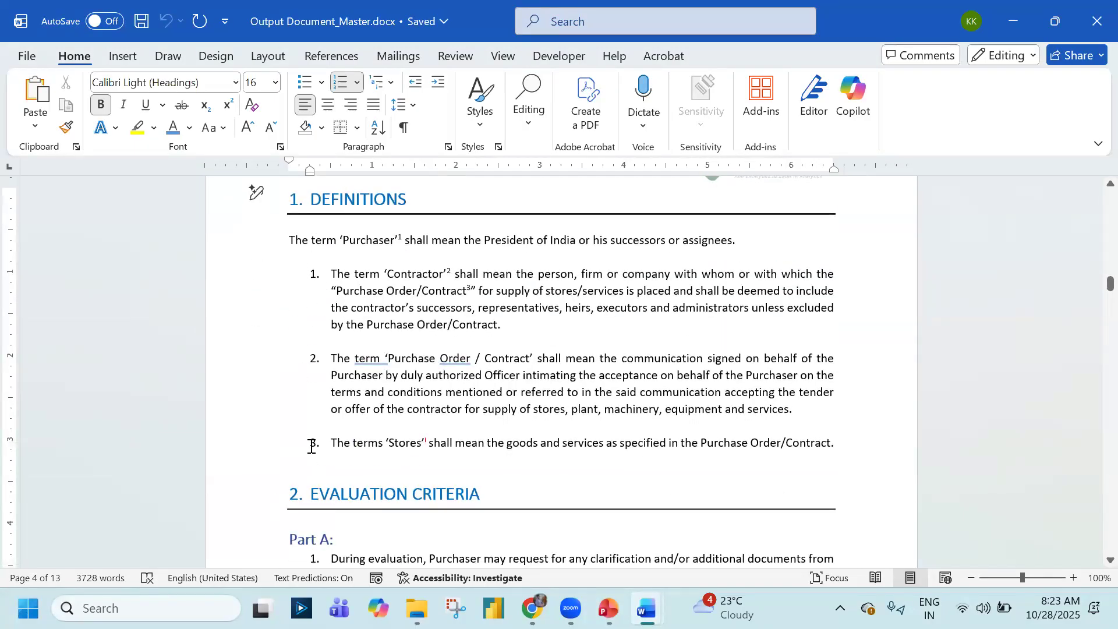
# Switch to the Prepare Document_Master document and number the Contractor, Purchase Order / Contract and Stores paragraphs under DEFINITIONS in a), b), c) format
pyautogui.hotkey('alt', 'Tab')
pyautogui.scroll(15, 393, 378)
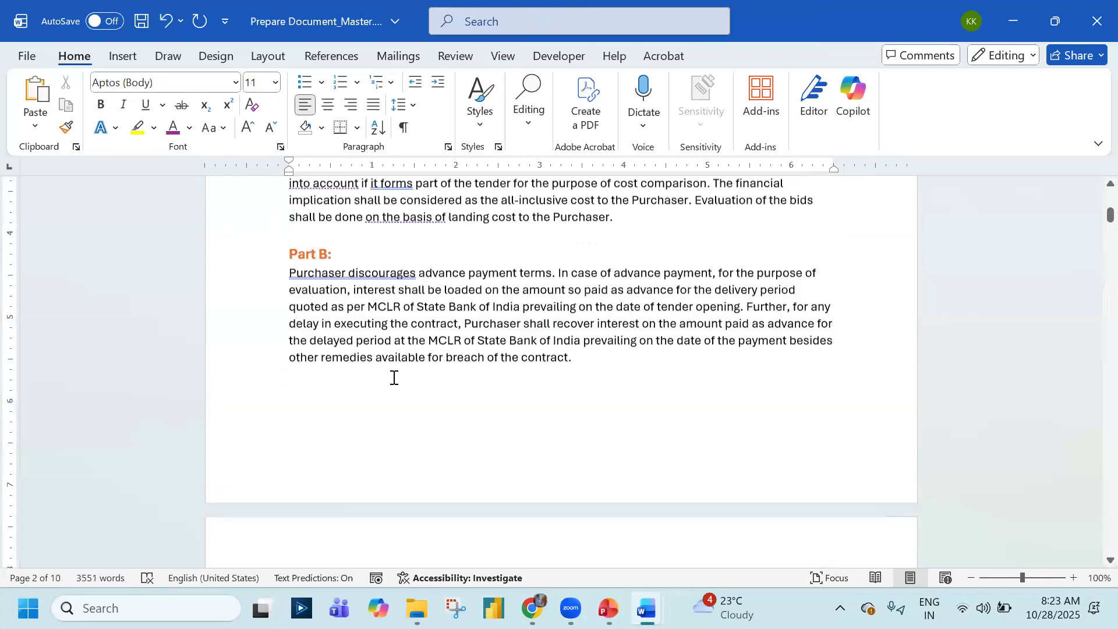
pyautogui.scroll(3, 394, 377)
pyautogui.scroll(-3, 806, 449)
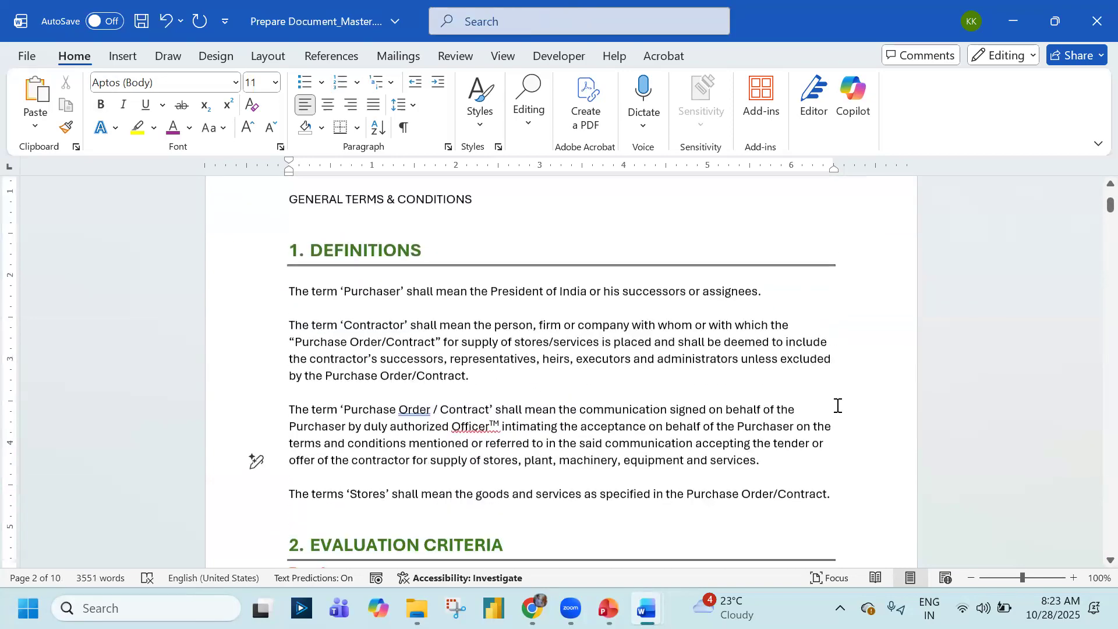
pyautogui.moveTo(262, 410); pyautogui.dragTo(224, 256)
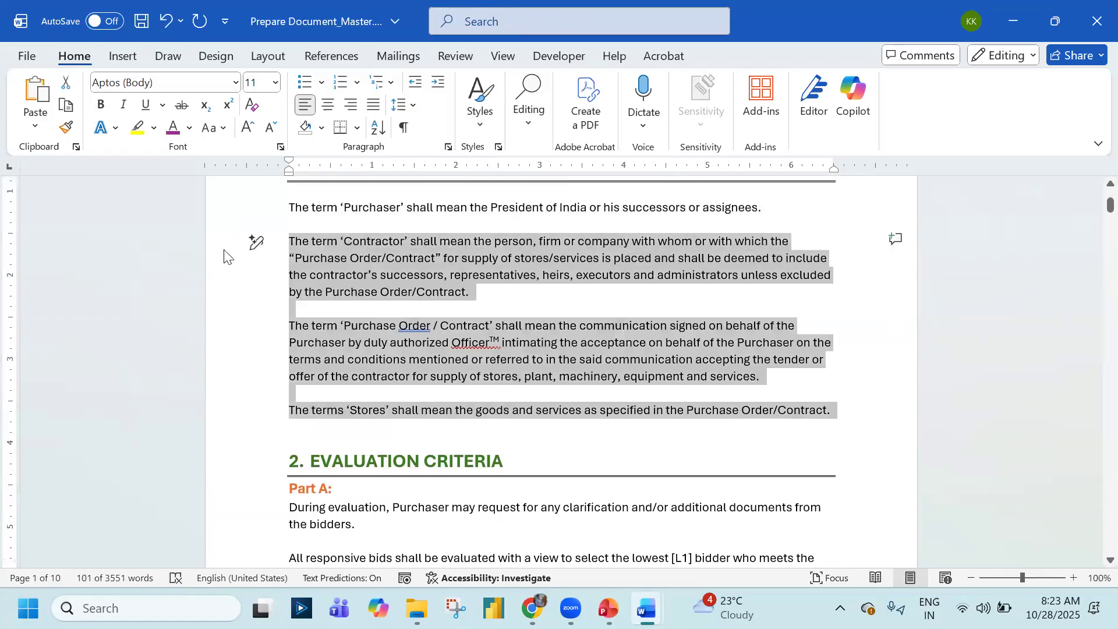
pyautogui.hotkey('alt', 'Tab')
pyautogui.hotkey('alt', 'Tab')
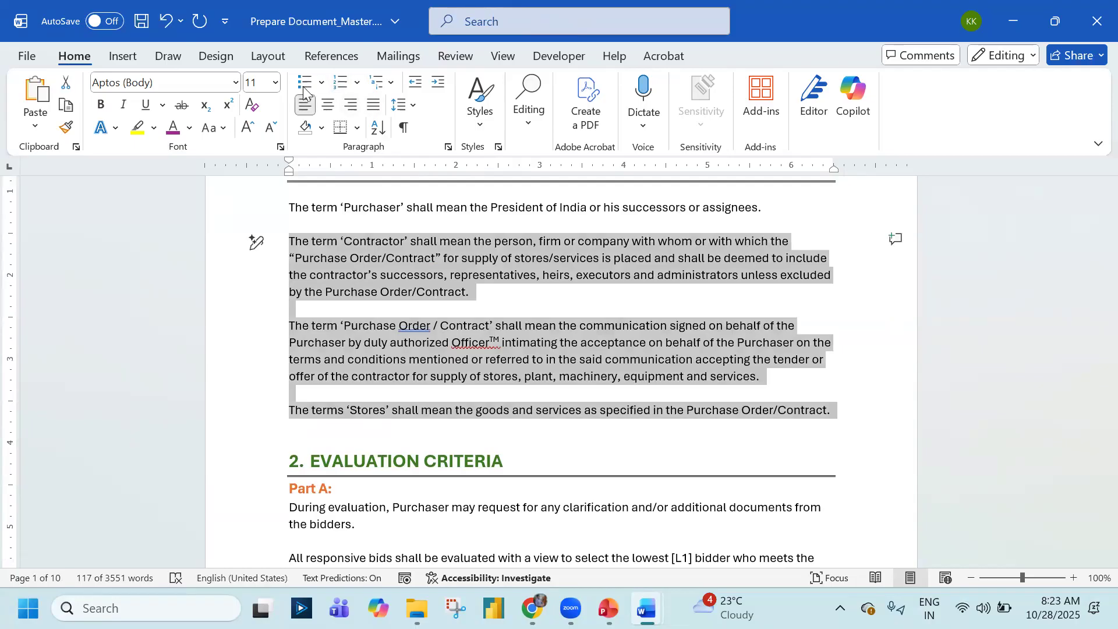
pyautogui.click(324, 85)
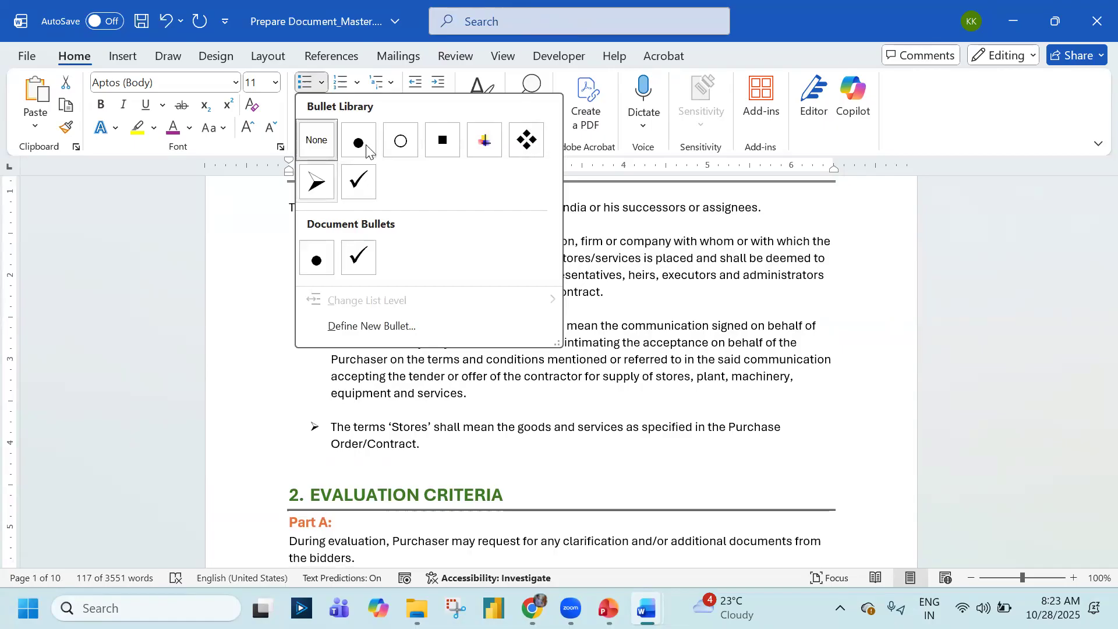
pyautogui.click(357, 83)
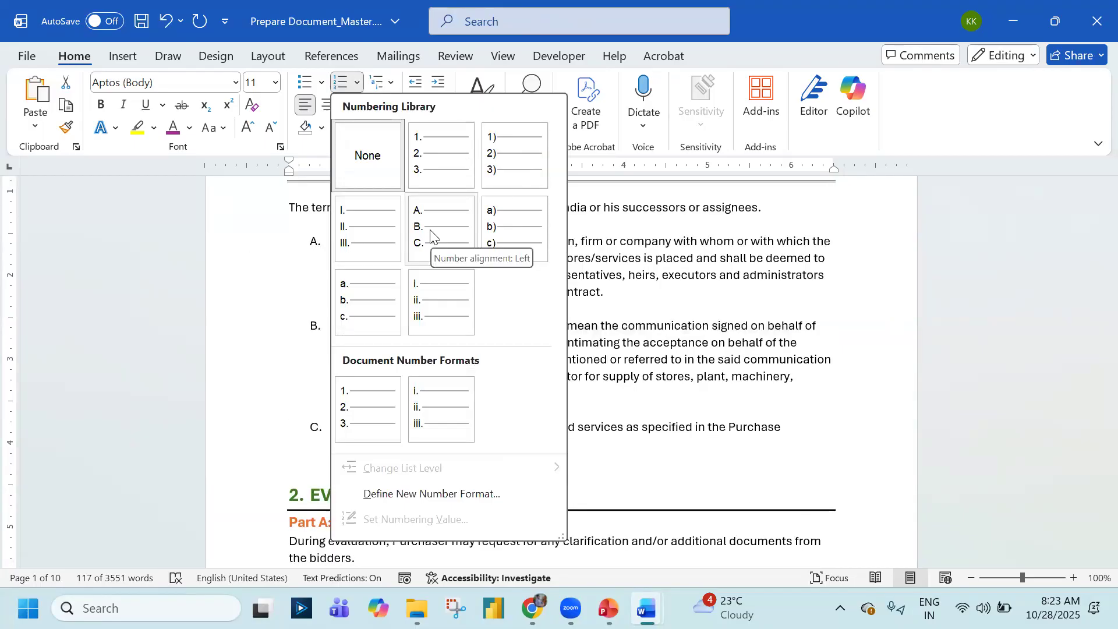
pyautogui.click(500, 224)
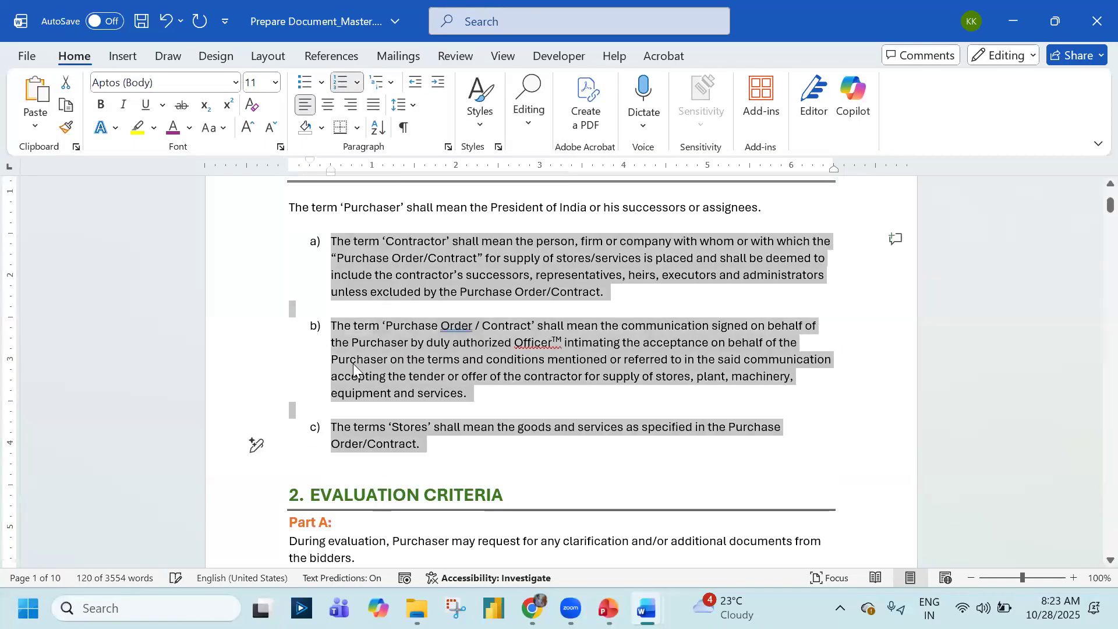
# Check the evaluation criteria in Output Document_Master.docx and number the two Part A paragraphs of the working document in a), b) format
pyautogui.hotkey('alt', 'Tab')
pyautogui.hotkey('alt', 'Tab')
pyautogui.scroll(-4, 434, 322)
pyautogui.hotkey('alt', 'Tab')
pyautogui.scroll(-2, 435, 321)
pyautogui.scroll(-6, 436, 321)
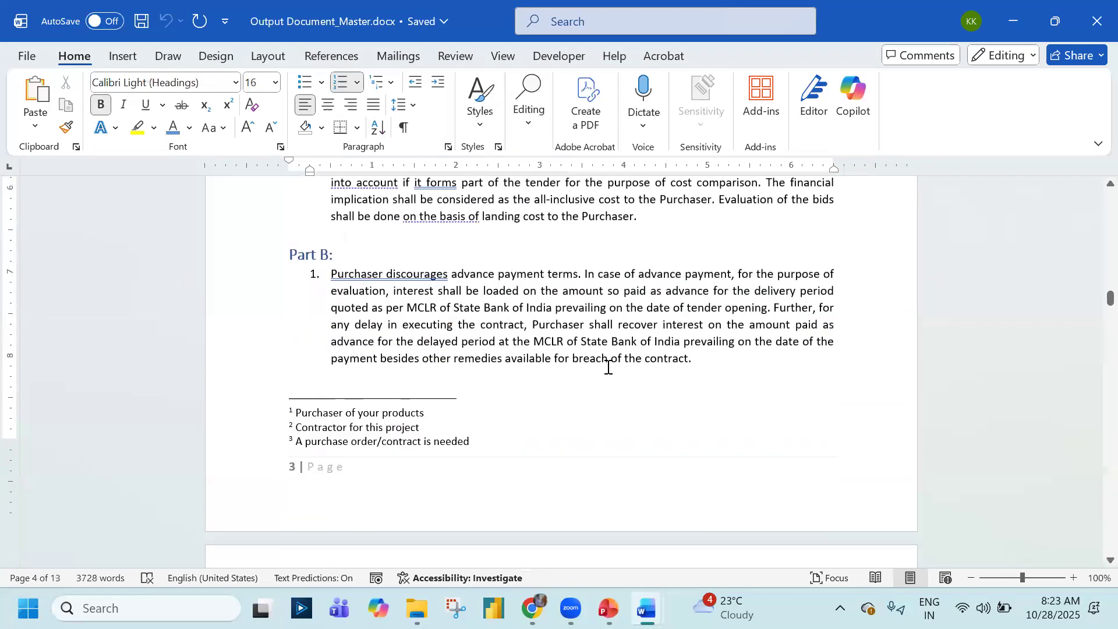
pyautogui.scroll(2, 607, 367)
pyautogui.hotkey('alt', 'Tab')
pyautogui.moveTo(618, 400); pyautogui.dragTo(289, 248)
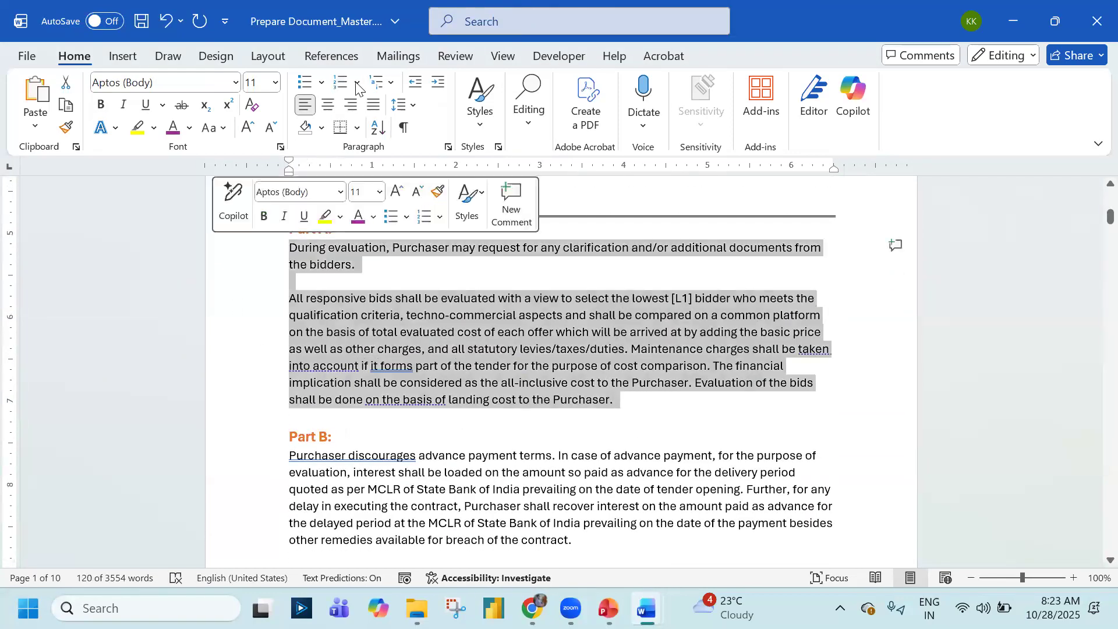
pyautogui.click(356, 84)
pyautogui.click(376, 153)
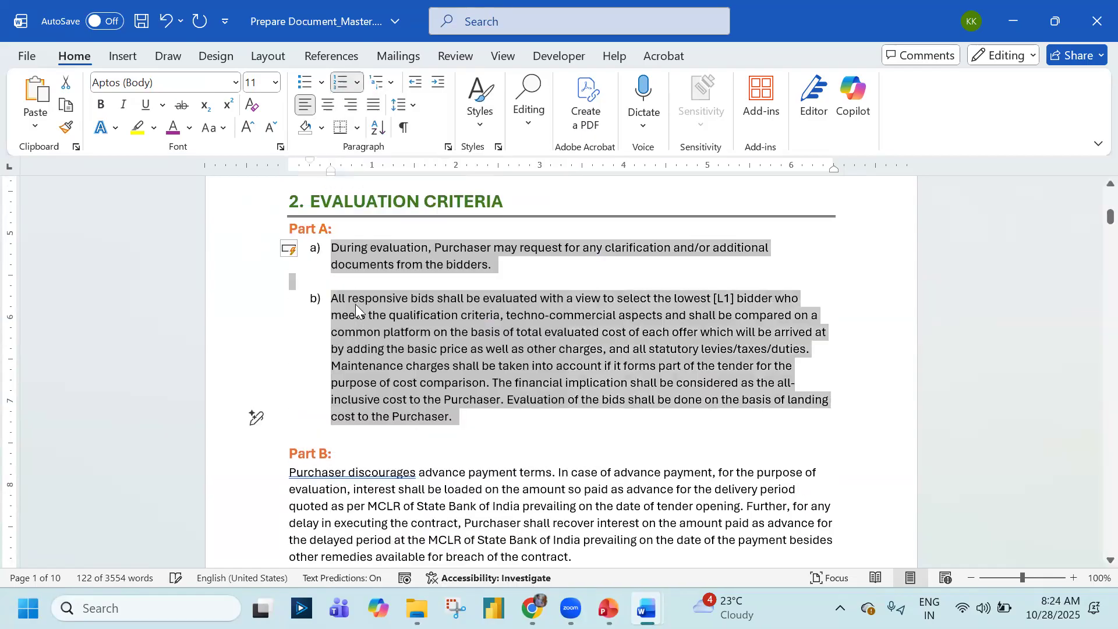
# Compare Part B with the output document and number its three paragraphs across the page break in a), b), c) format
pyautogui.scroll(-4, 355, 304)
pyautogui.hotkey('alt', 'Tab')
pyautogui.scroll(-3, 356, 315)
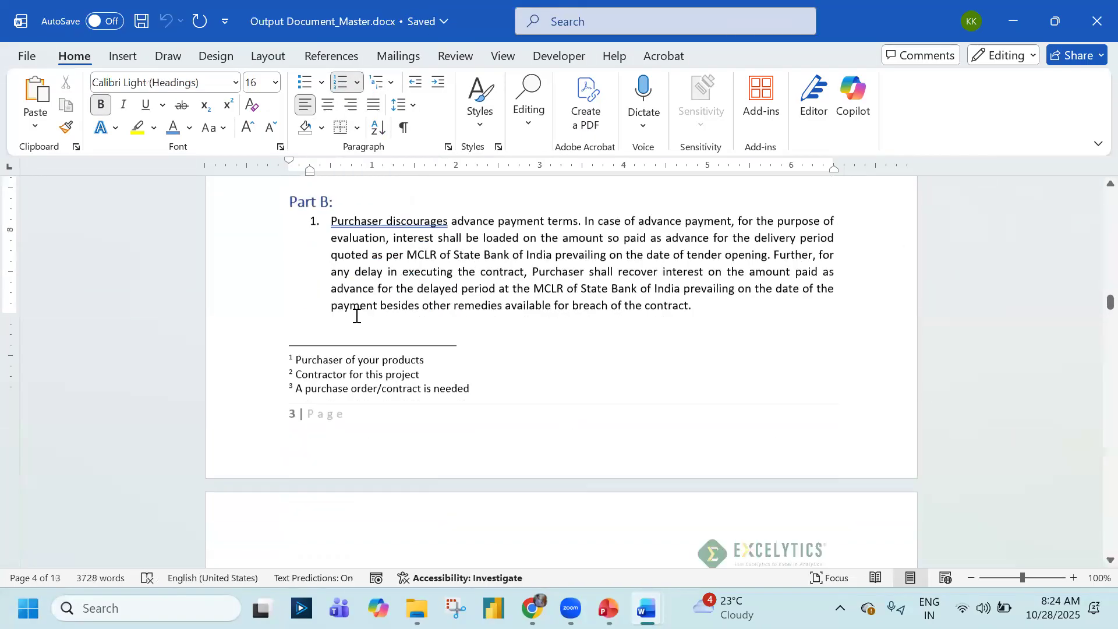
pyautogui.scroll(-5, 356, 315)
pyautogui.hotkey('alt', 'Tab')
pyautogui.click(291, 220)
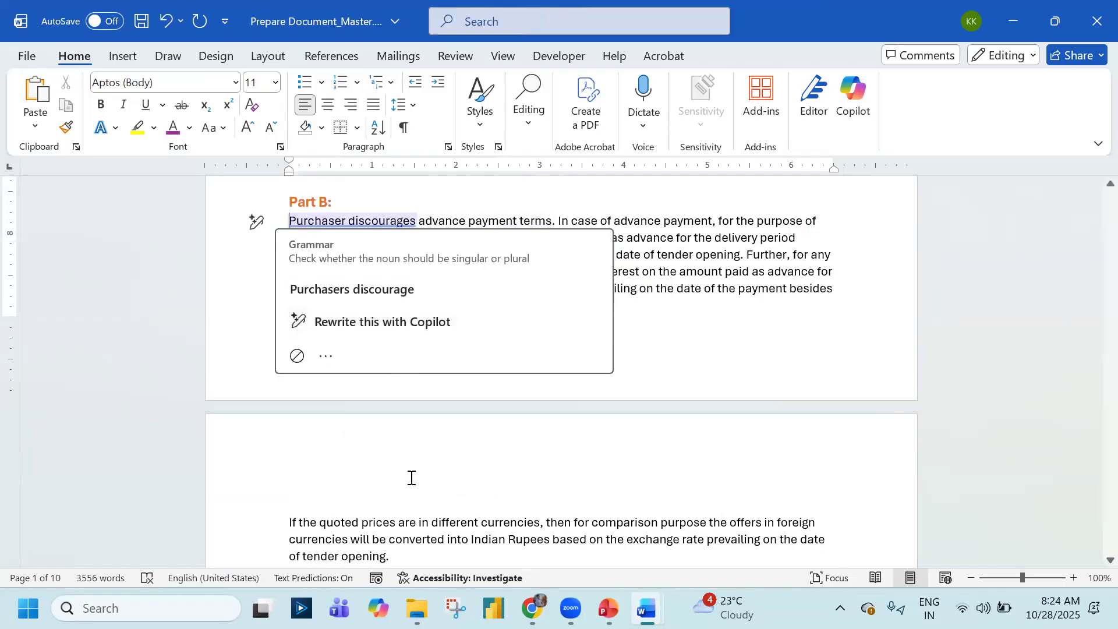
pyautogui.click(409, 503)
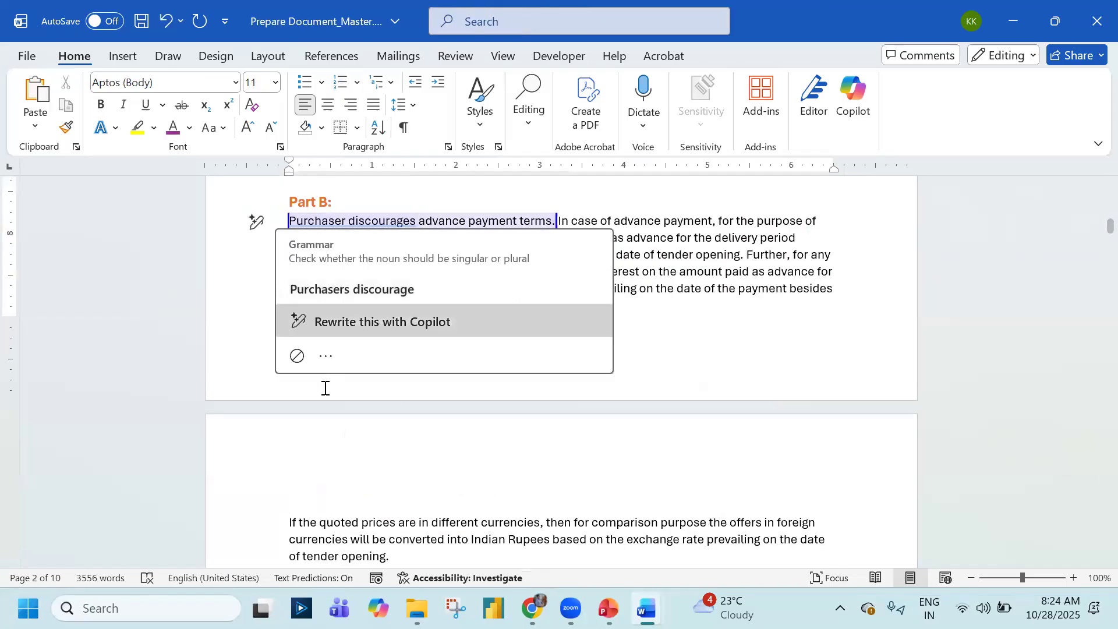
pyautogui.scroll(-5, 374, 400)
pyautogui.keyDown('shift'); pyautogui.click(426, 351); pyautogui.keyUp('shift')
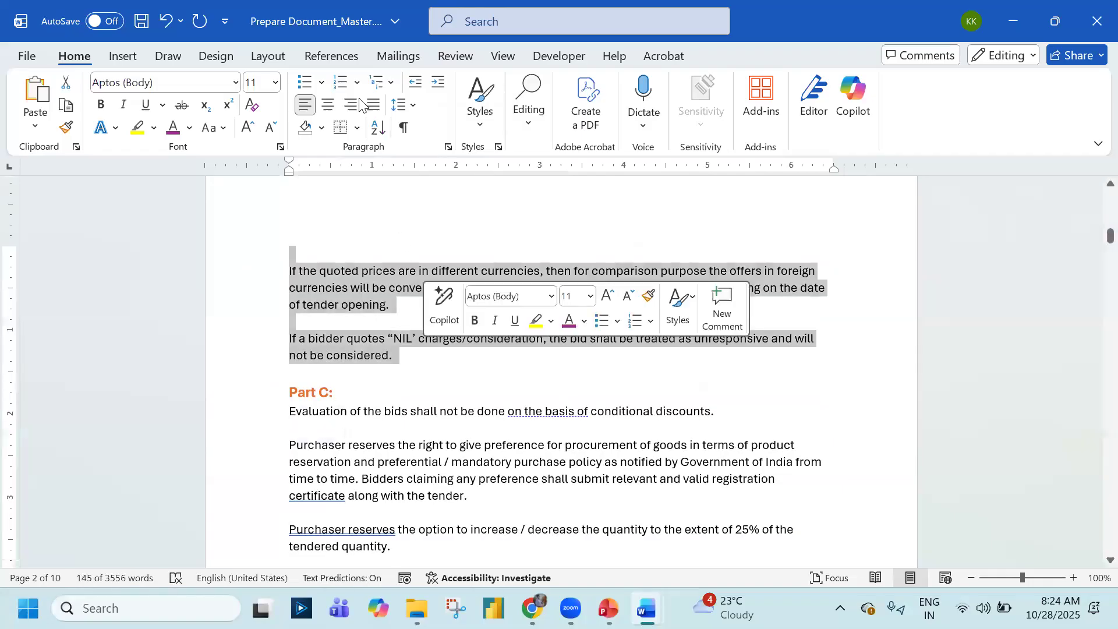
pyautogui.click(341, 86)
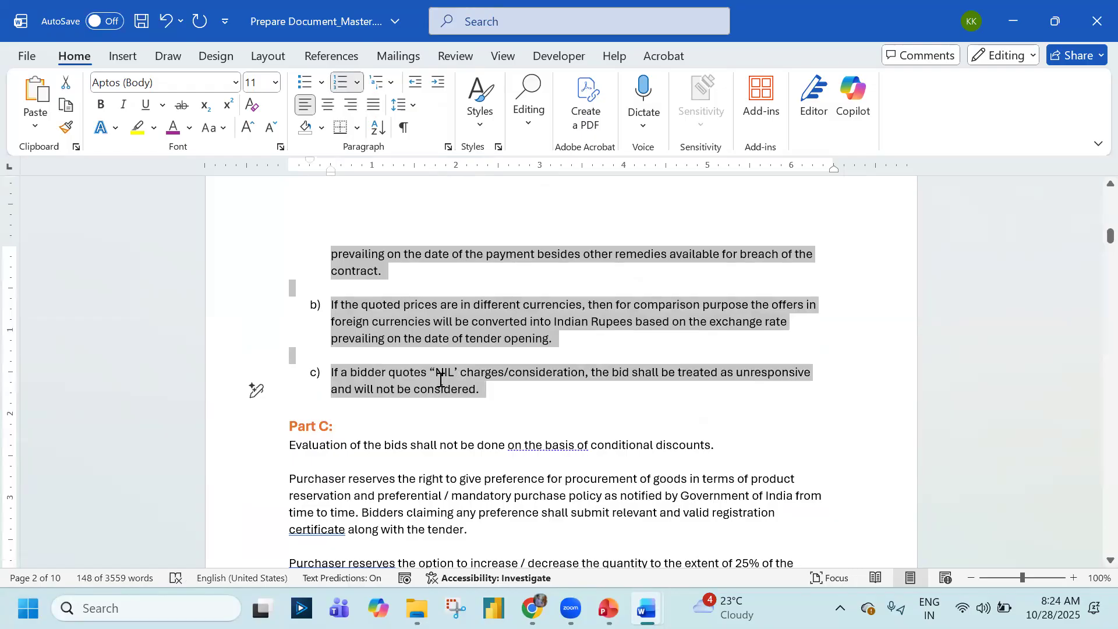
# Compare Part C with the output document and number all of its paragraphs in a) to e) format
pyautogui.hotkey('alt', 'Tab')
pyautogui.hotkey('alt', 'Tab')
pyautogui.scroll(-3, 292, 292)
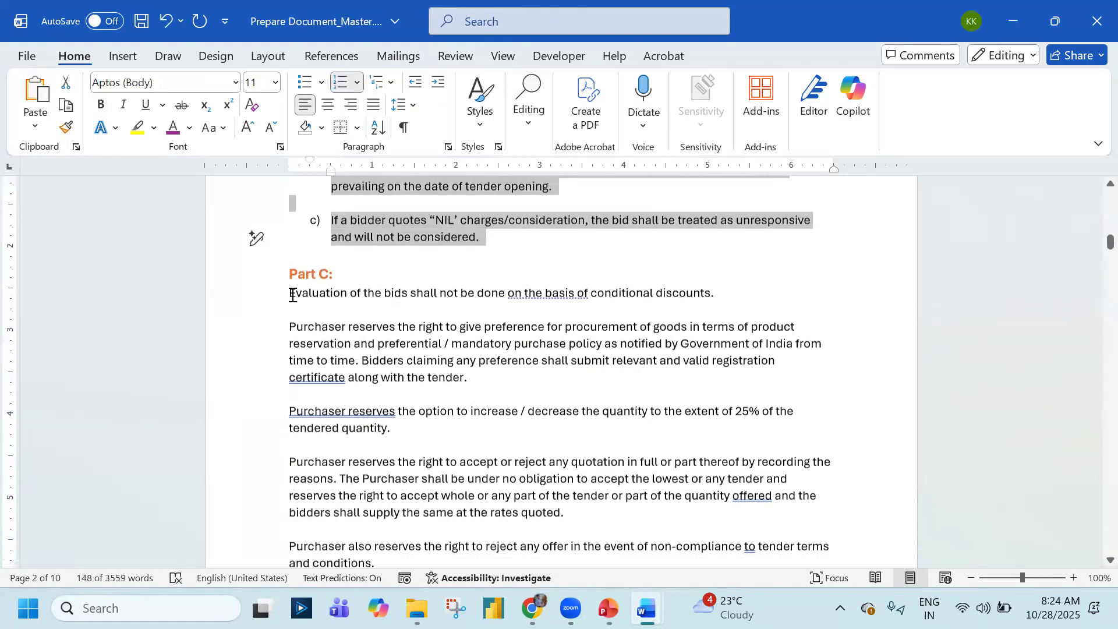
pyautogui.hotkey('alt', 'Tab')
pyautogui.scroll(-6, 316, 361)
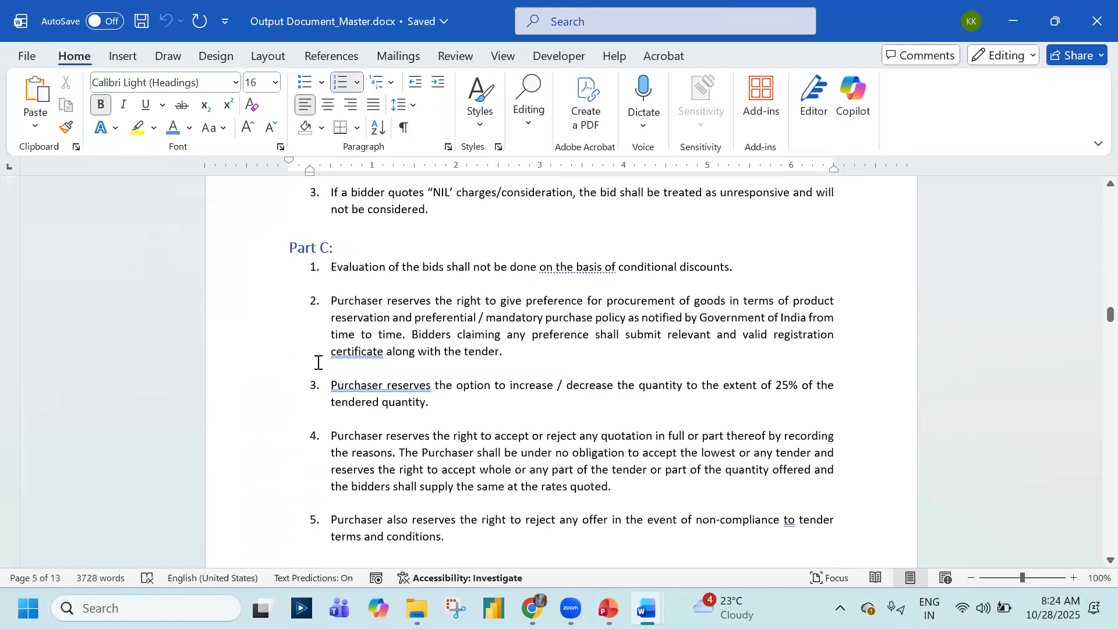
pyautogui.hotkey('alt', 'Tab')
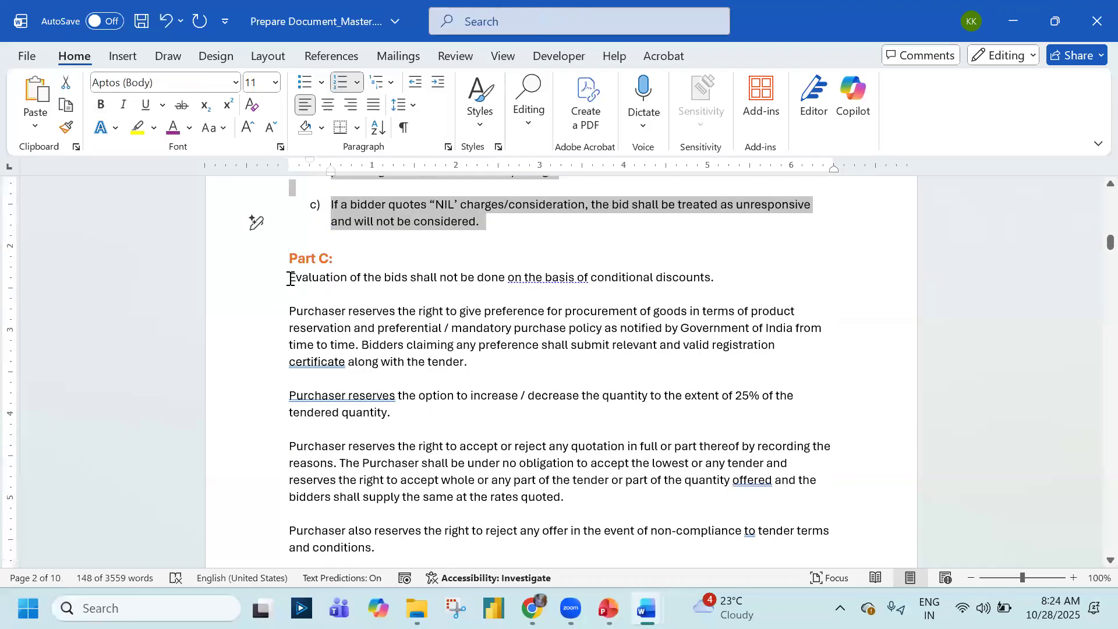
pyautogui.click(262, 289)
pyautogui.scroll(-5, 392, 329)
pyautogui.keyDown('shift'); pyautogui.click(391, 342); pyautogui.keyUp('shift')
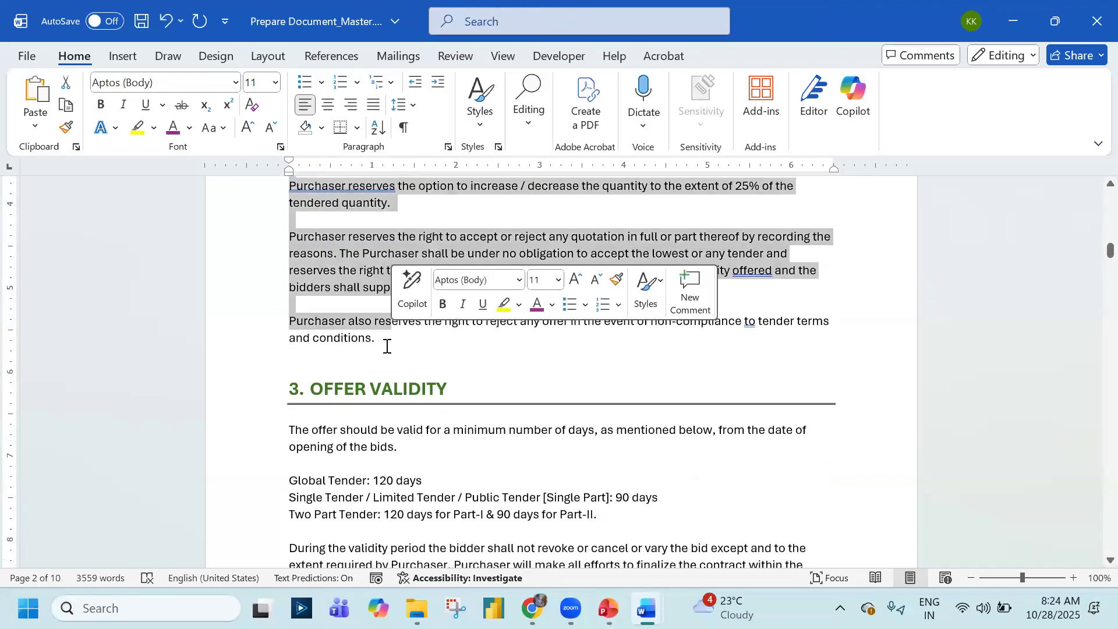
pyautogui.click(358, 82)
pyautogui.click(402, 394)
# Check OFFER VALIDITY in the output document and apply round bullets to the three tender validity lines in the working document
pyautogui.scroll(-3, 395, 436)
pyautogui.hotkey('alt', 'Tab')
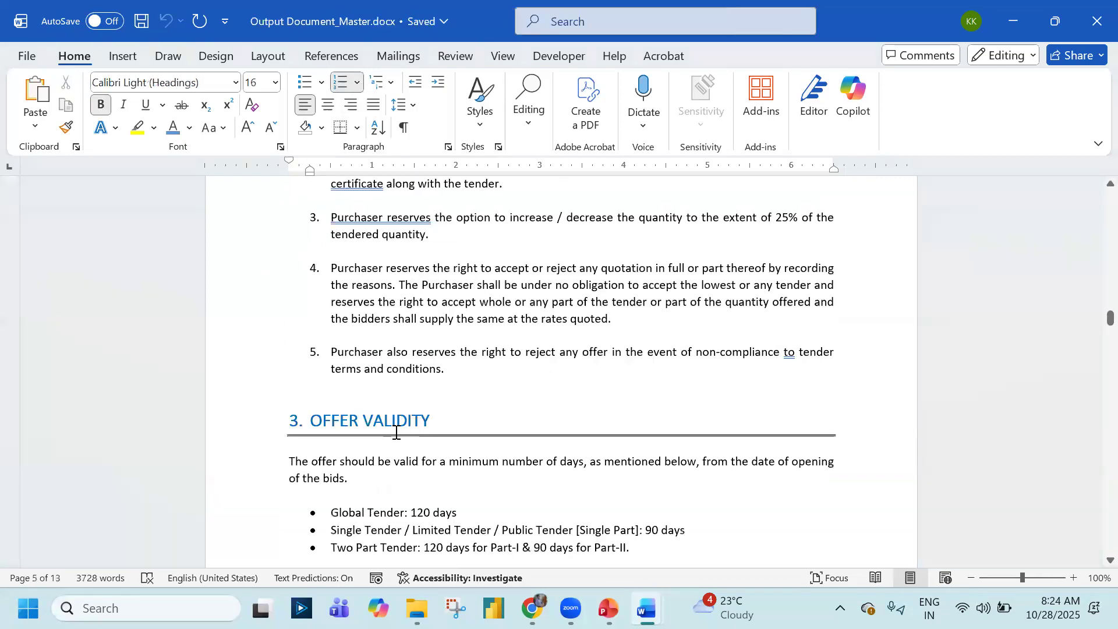
pyautogui.scroll(-3, 395, 432)
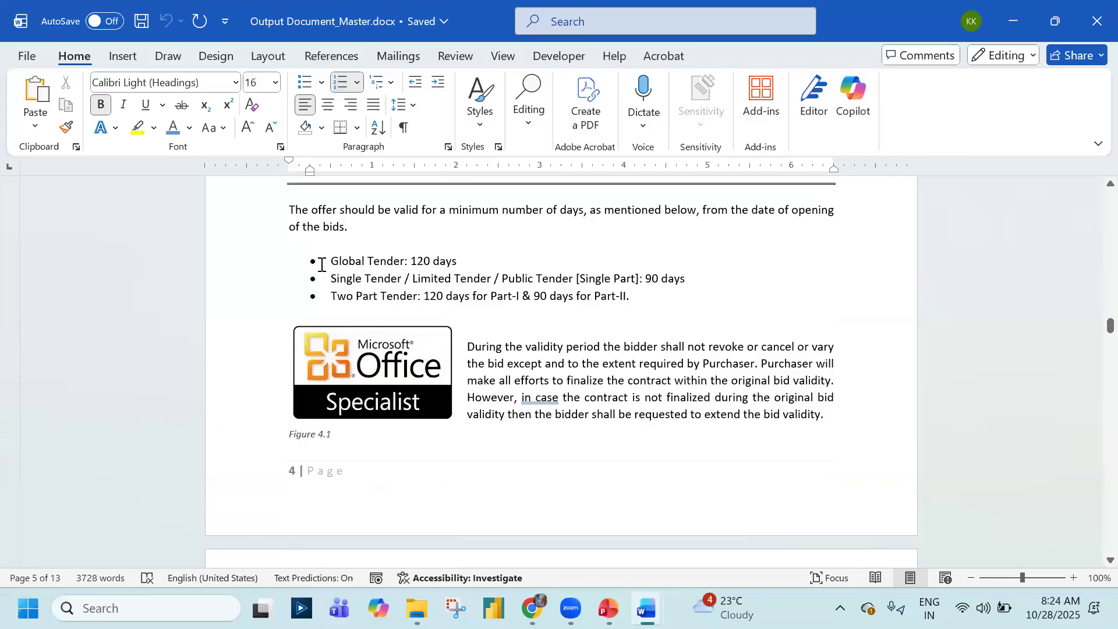
pyautogui.hotkey('alt', 'Tab')
pyautogui.scroll(-2, 578, 259)
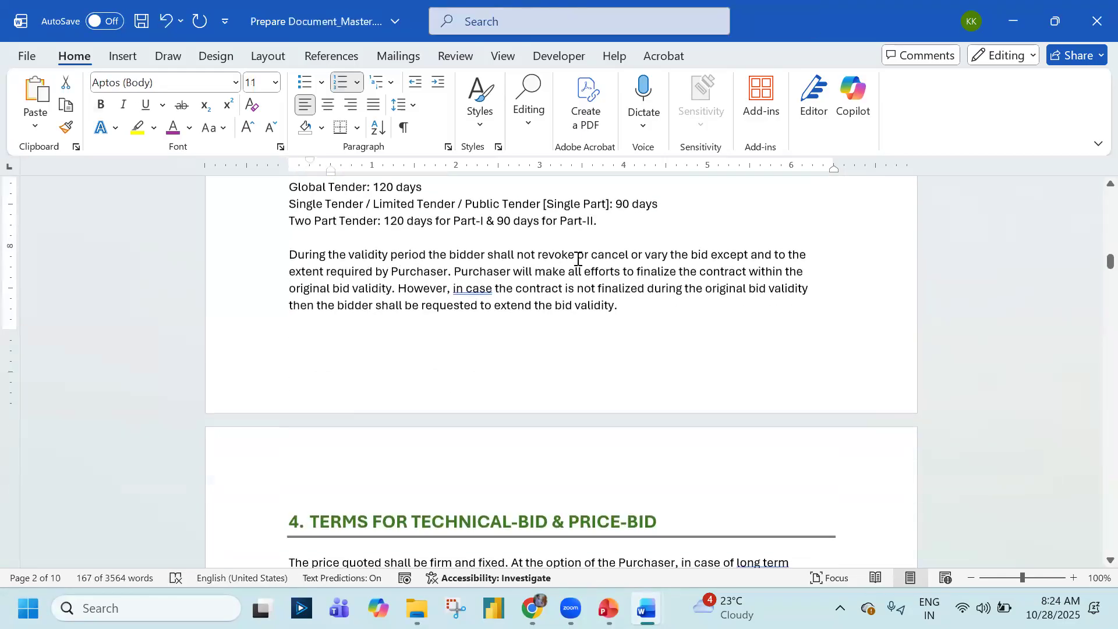
pyautogui.moveTo(615, 220); pyautogui.dragTo(252, 189)
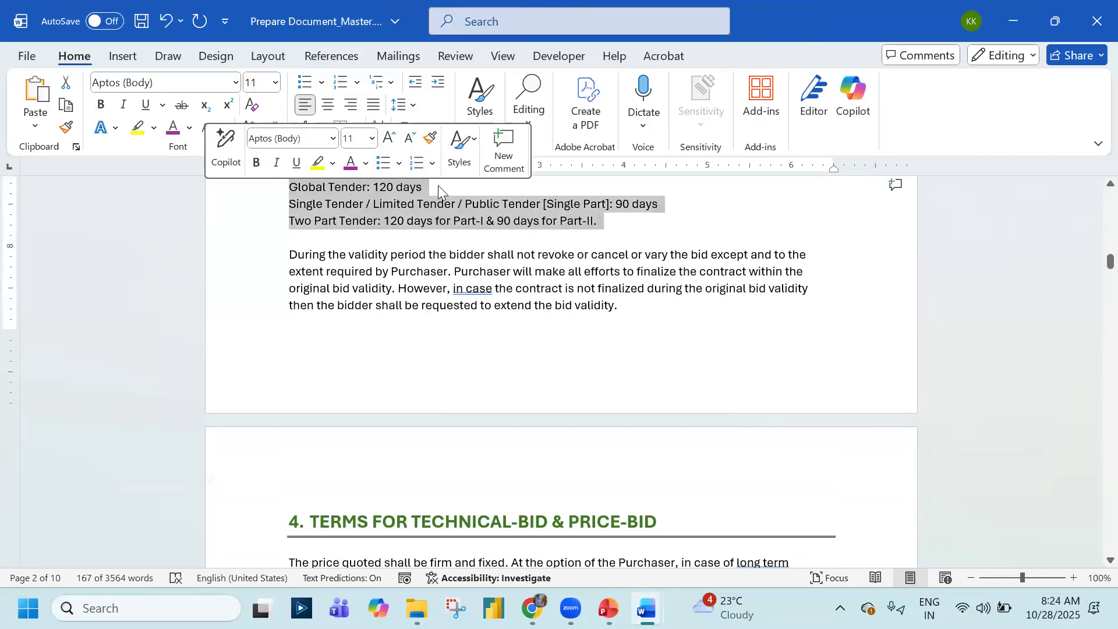
pyautogui.click(321, 82)
pyautogui.click(459, 318)
pyautogui.hotkey('ctrl', 'z')
pyautogui.scroll(4, 373, 274)
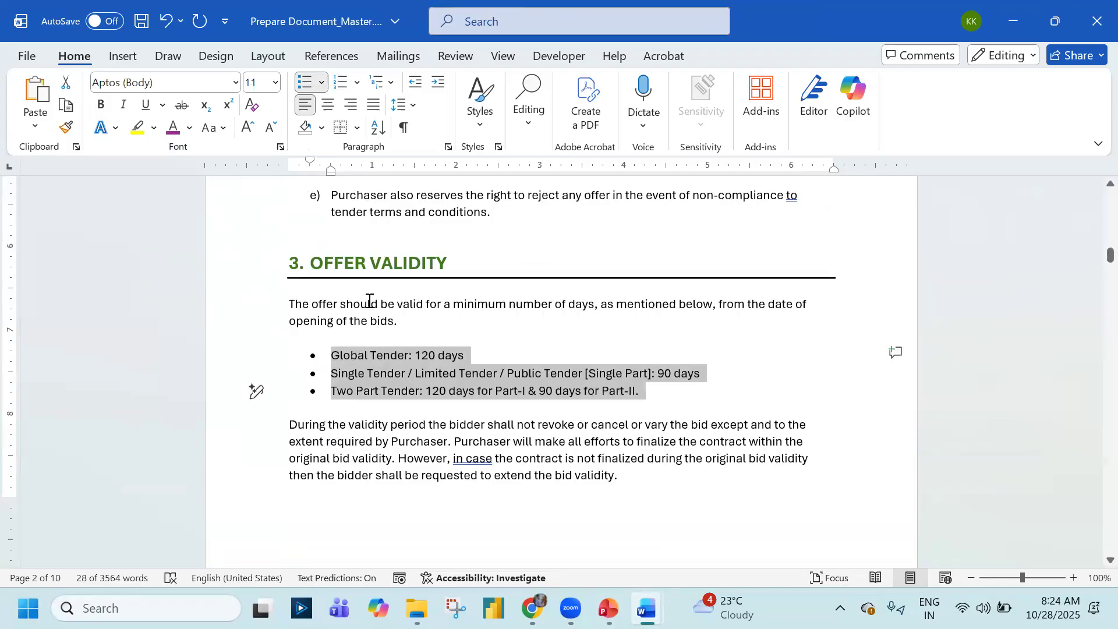
# Try decreasing and increasing the indent of the three bulleted tender validity lines under OFFER VALIDITY
pyautogui.hotkey('ctrl', 'm')
pyautogui.hotkey('ctrl', 'shift', 'm')
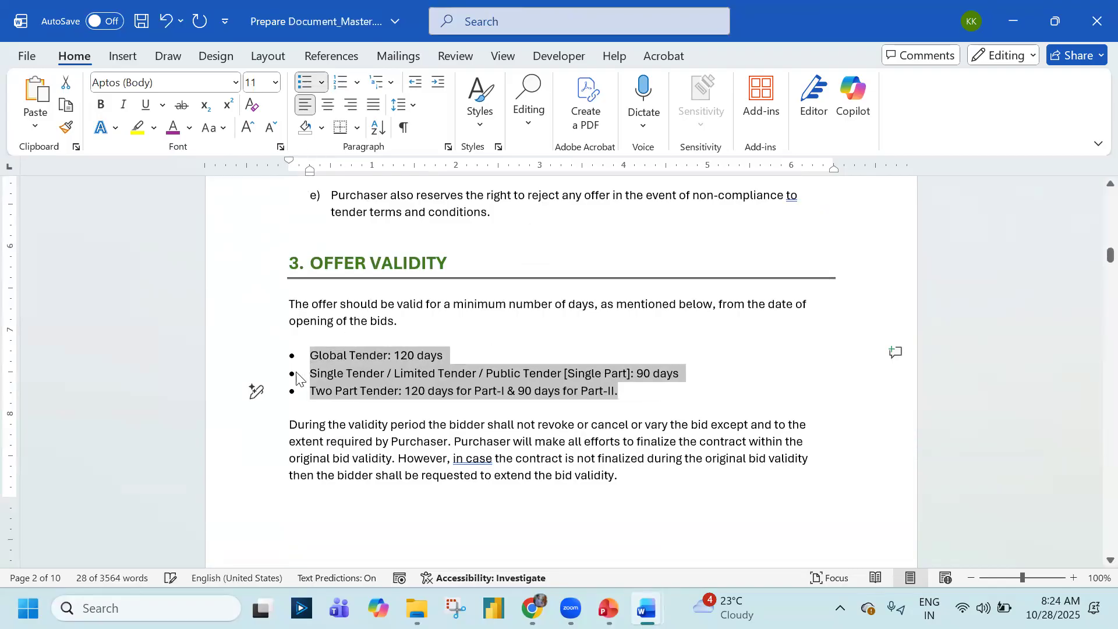
pyautogui.hotkey('ctrl', 'm')
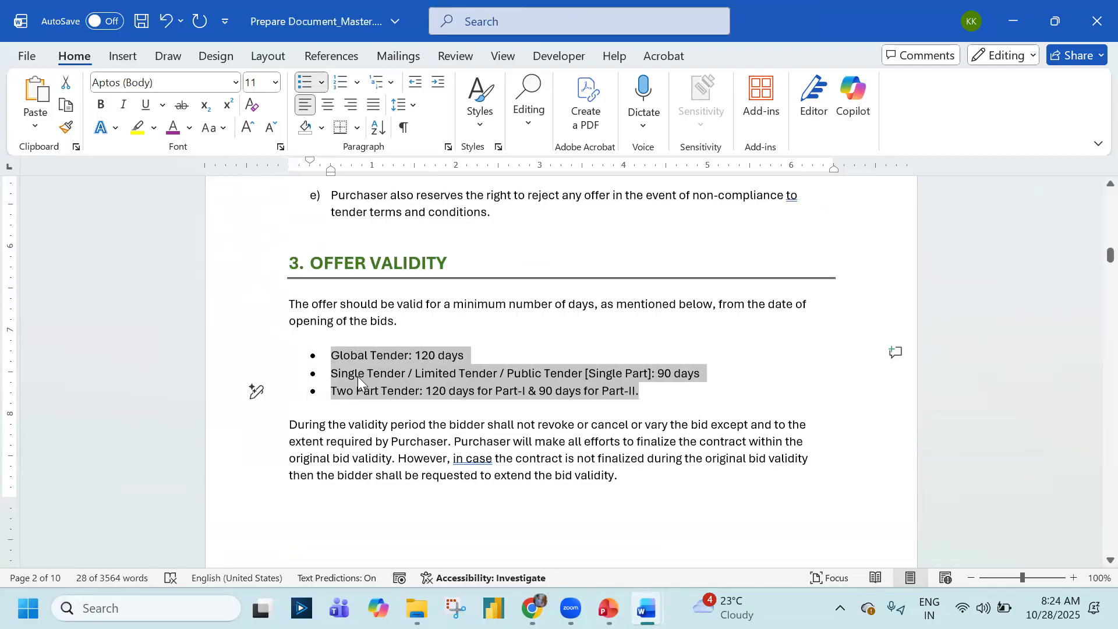
pyautogui.hotkey('ctrl', 'm')
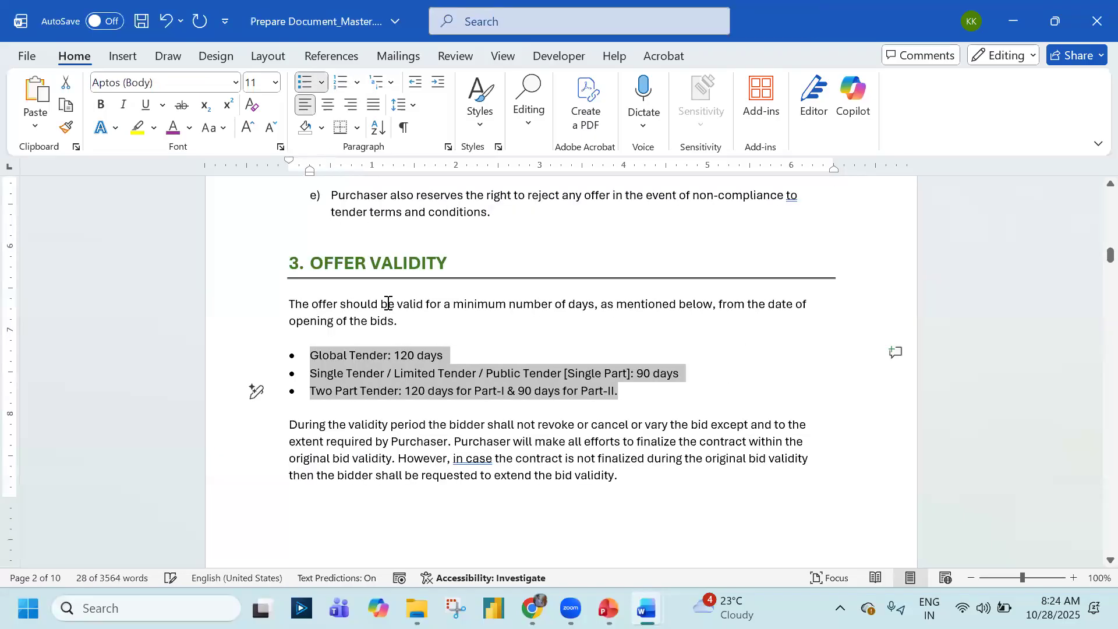
pyautogui.hotkey('ctrl', 'm')
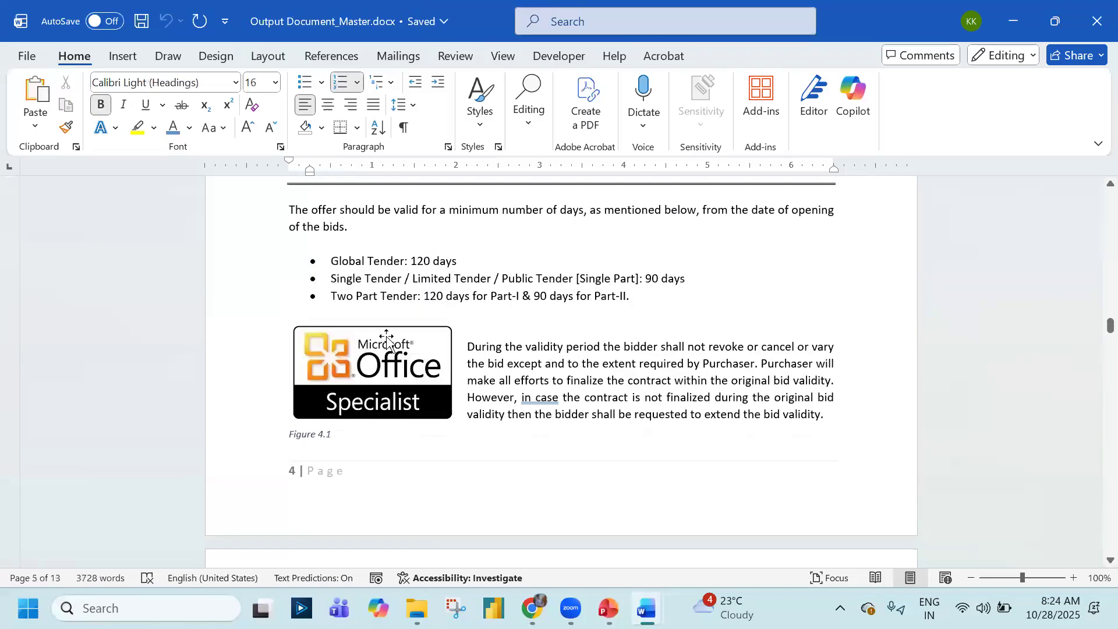
# Look through the output document for the next formatted list and compare its PAYMENT TERMS section with the working document
pyautogui.scroll(-4, 386, 340)
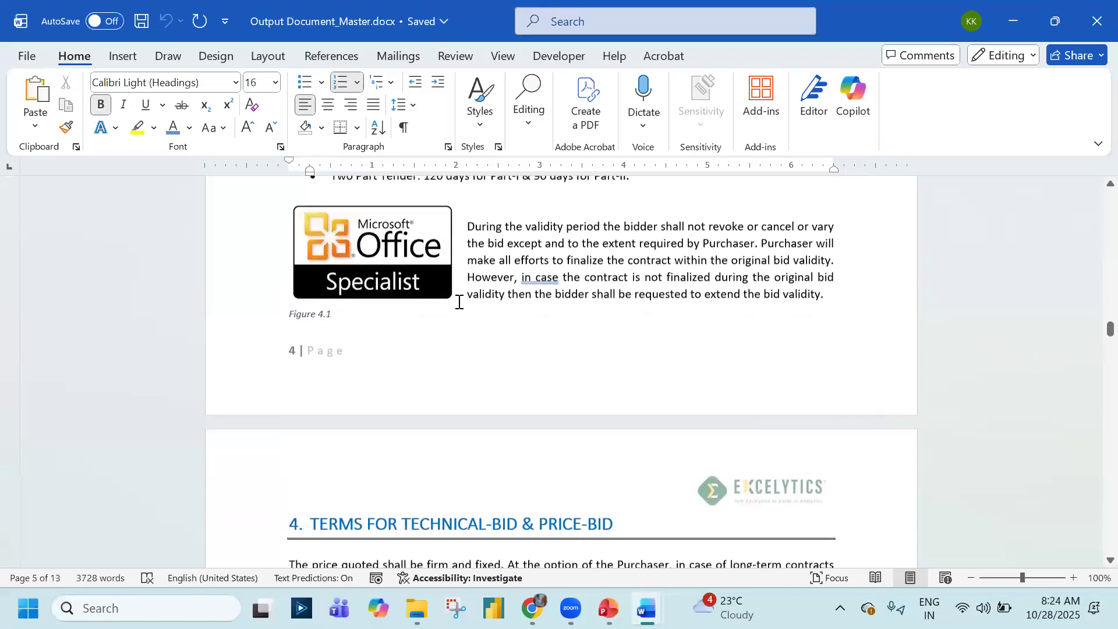
pyautogui.scroll(-7, 401, 262)
pyautogui.scroll(-8, 402, 262)
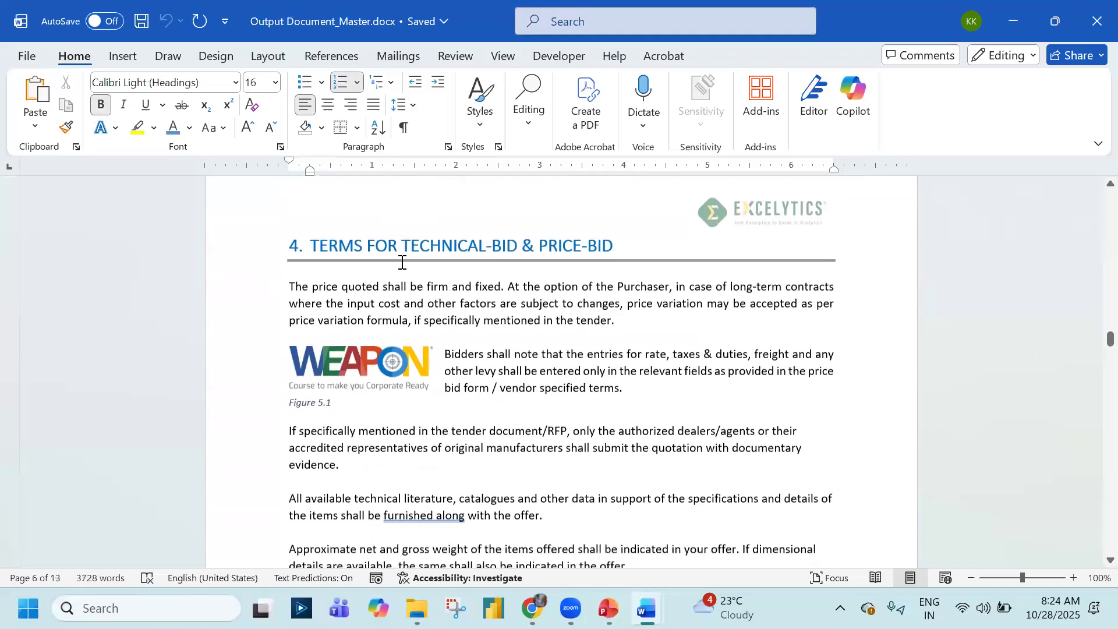
pyautogui.scroll(-10, 402, 262)
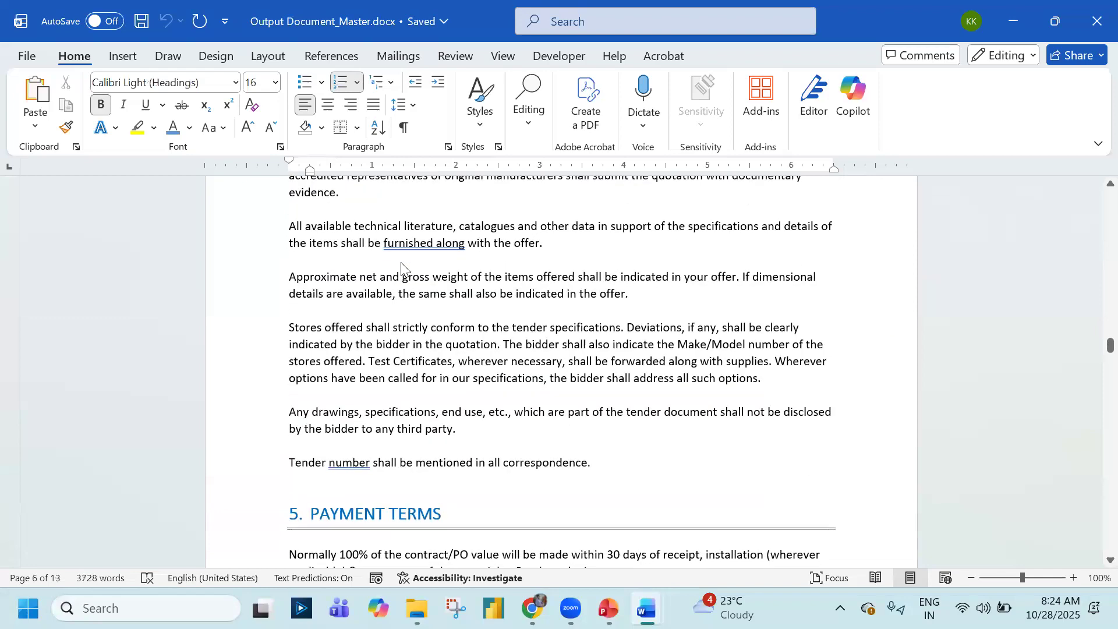
pyautogui.scroll(3, 384, 297)
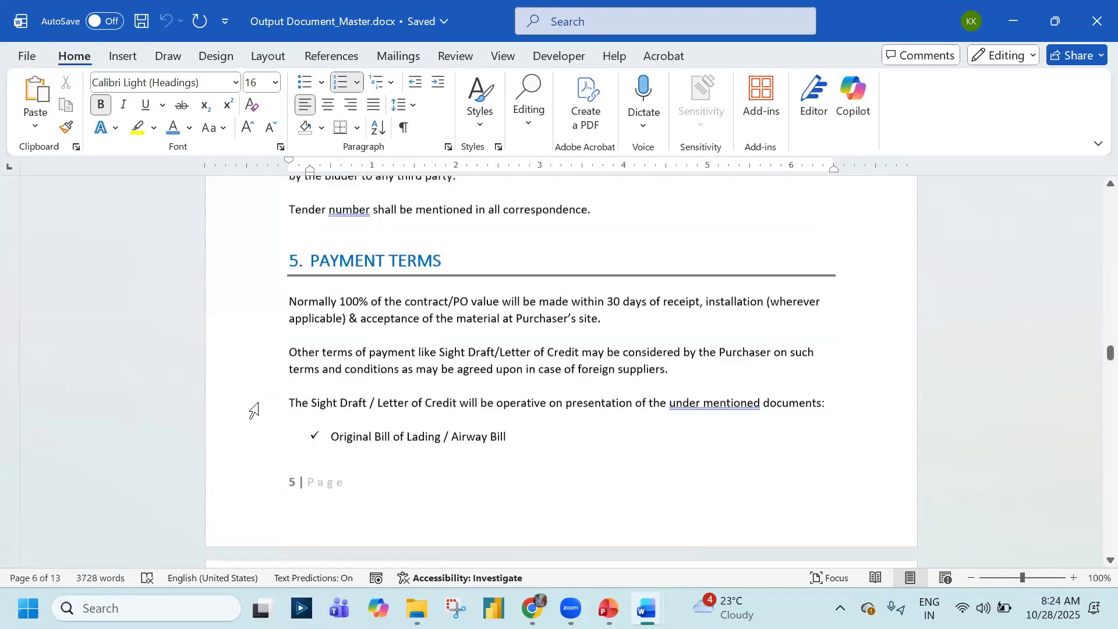
pyautogui.hotkey('alt', 'Tab')
pyautogui.scroll(-10, 315, 385)
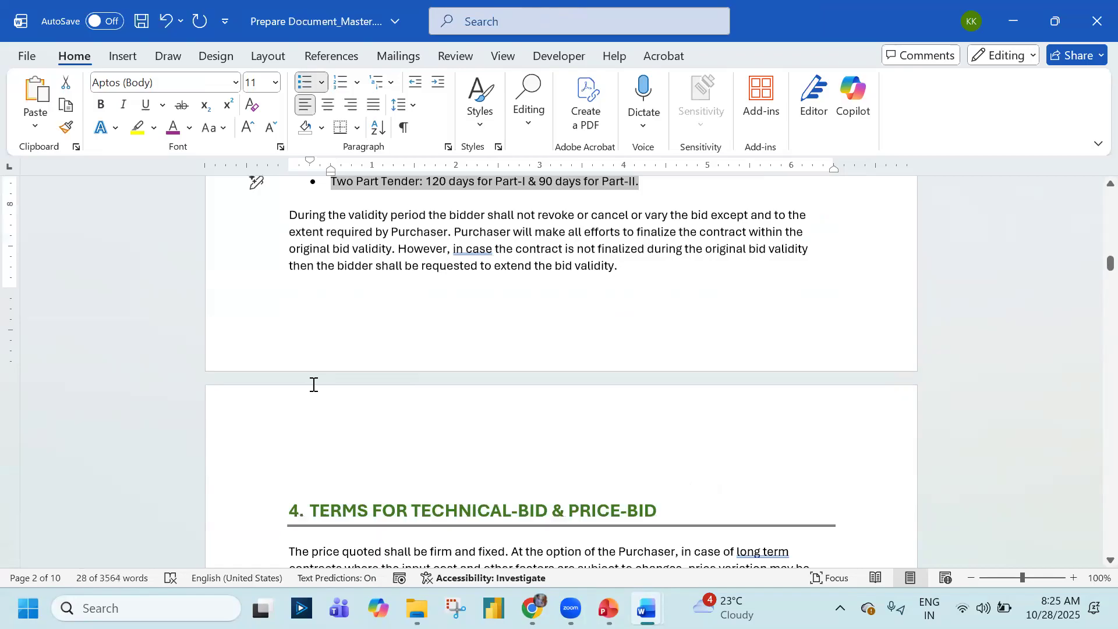
pyautogui.scroll(-8, 315, 385)
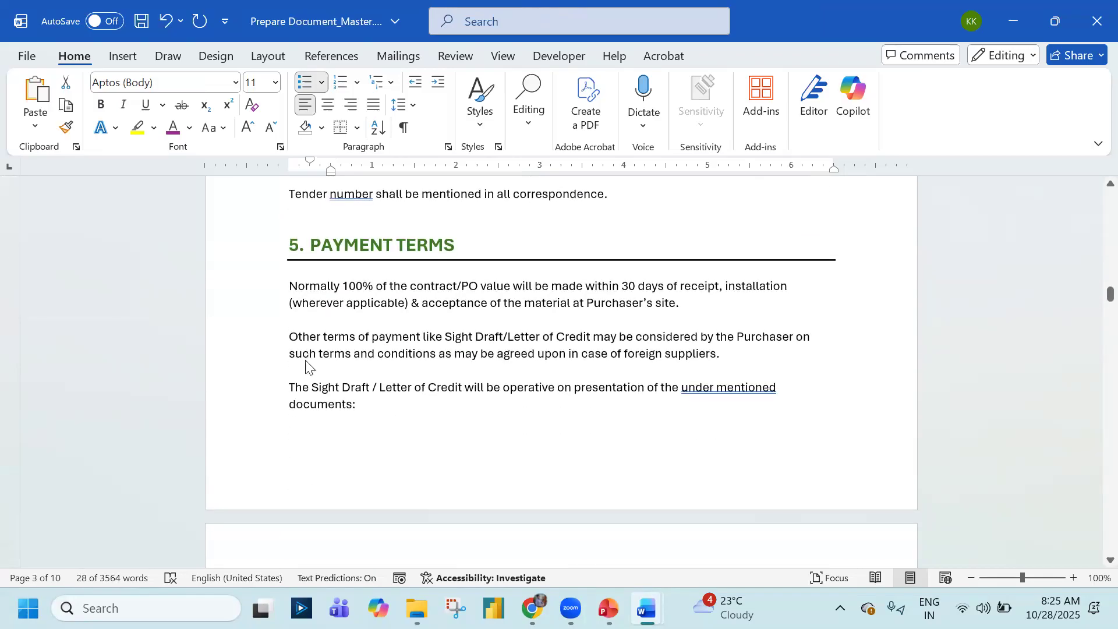
pyautogui.hotkey('alt', 'Tab')
pyautogui.scroll(-3, 302, 377)
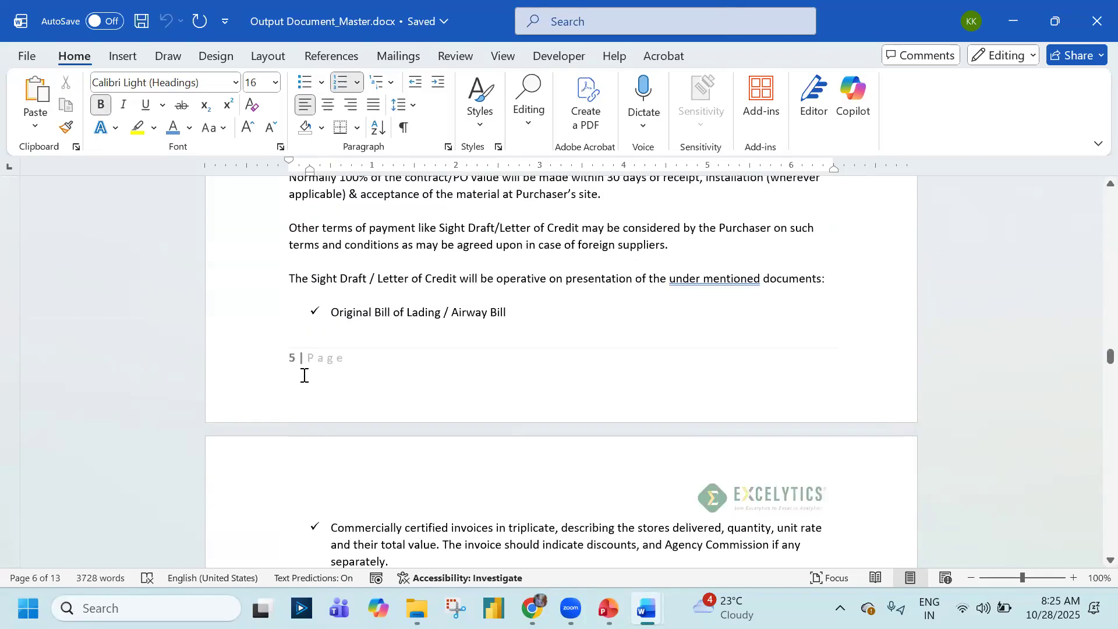
# Apply check mark bullets to the lines from Original Bill of Lading / Airway Bill to Warrantee and guarantee Certificate/s in the working document
pyautogui.hotkey('alt', 'Tab')
pyautogui.scroll(-6, 302, 376)
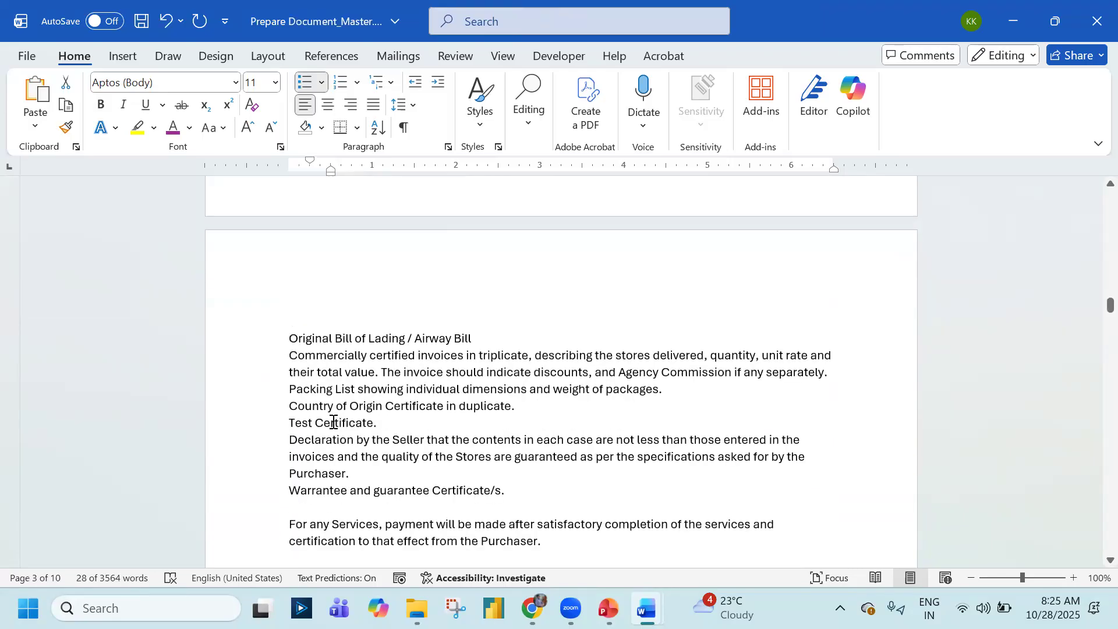
pyautogui.click(290, 338)
pyautogui.keyDown('shift'); pyautogui.click(505, 490); pyautogui.keyUp('shift')
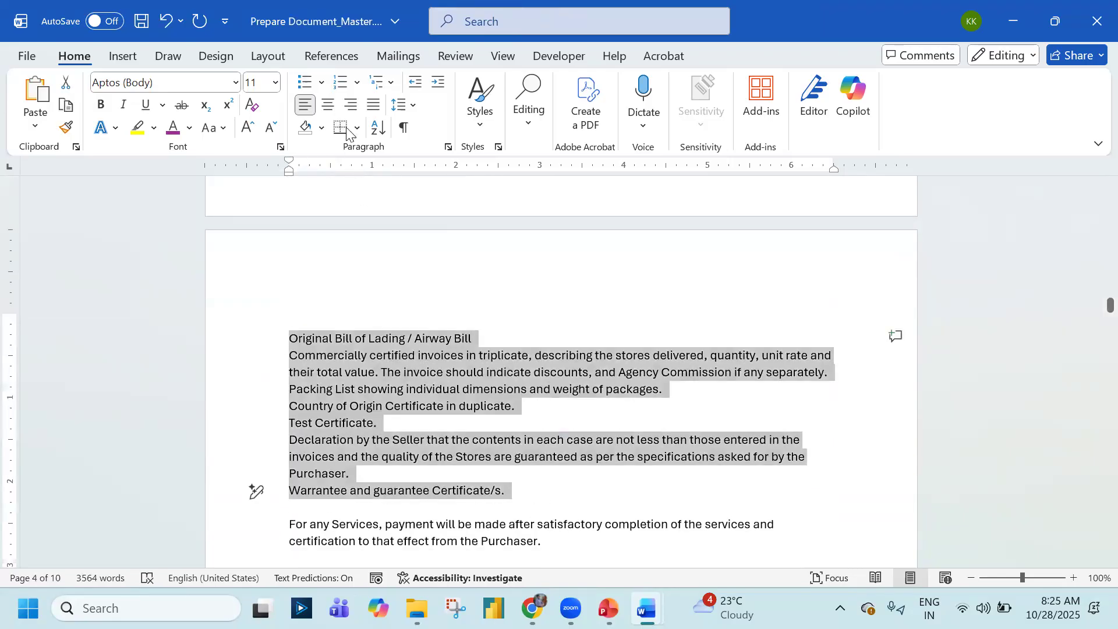
pyautogui.click(321, 82)
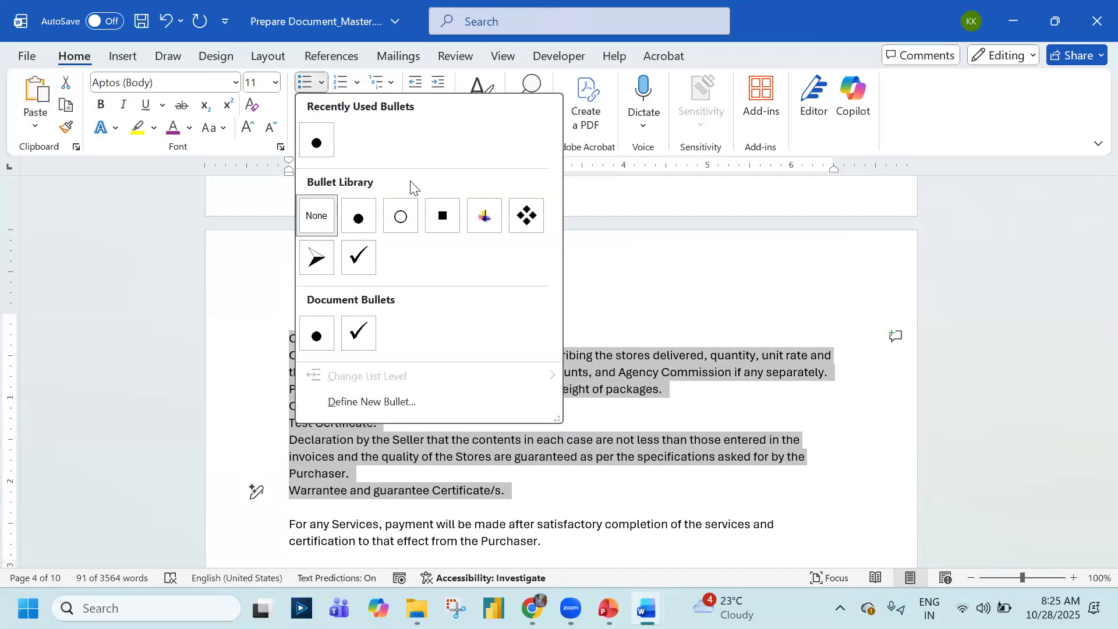
pyautogui.click(358, 256)
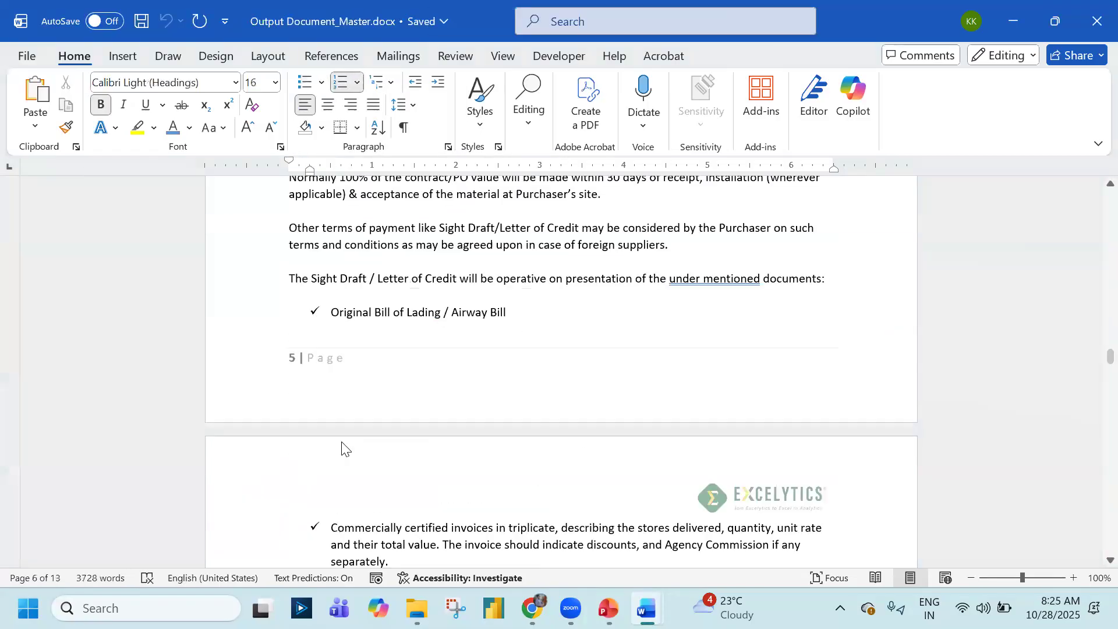
# Look through the output document for the next list under SHIPPING MARKS and find the same section in the working document
pyautogui.scroll(-7, 341, 448)
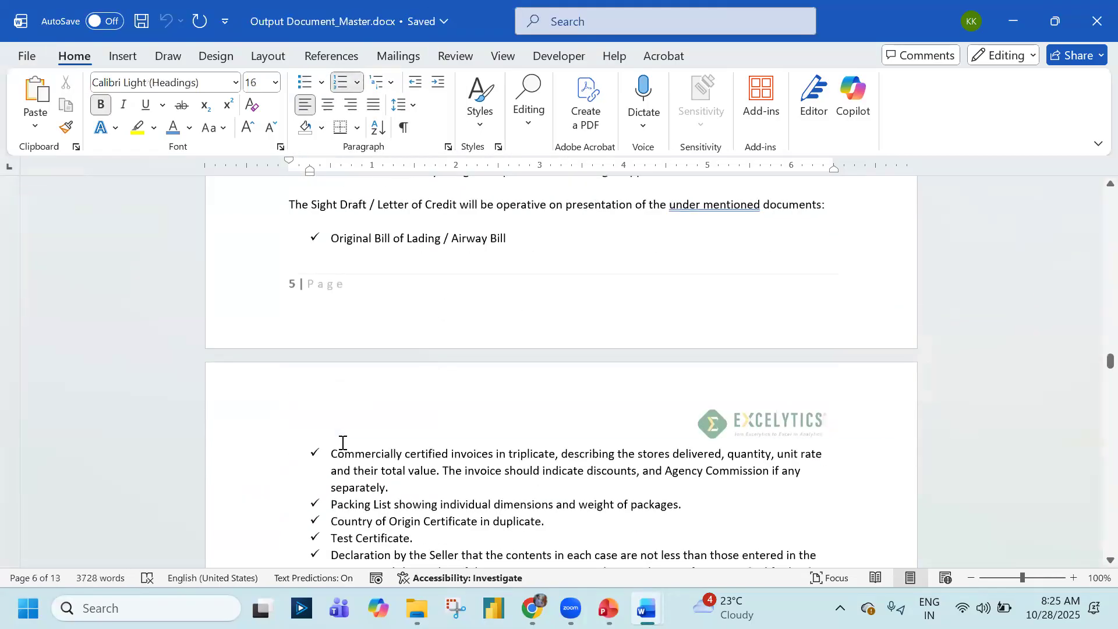
pyautogui.scroll(-15, 346, 446)
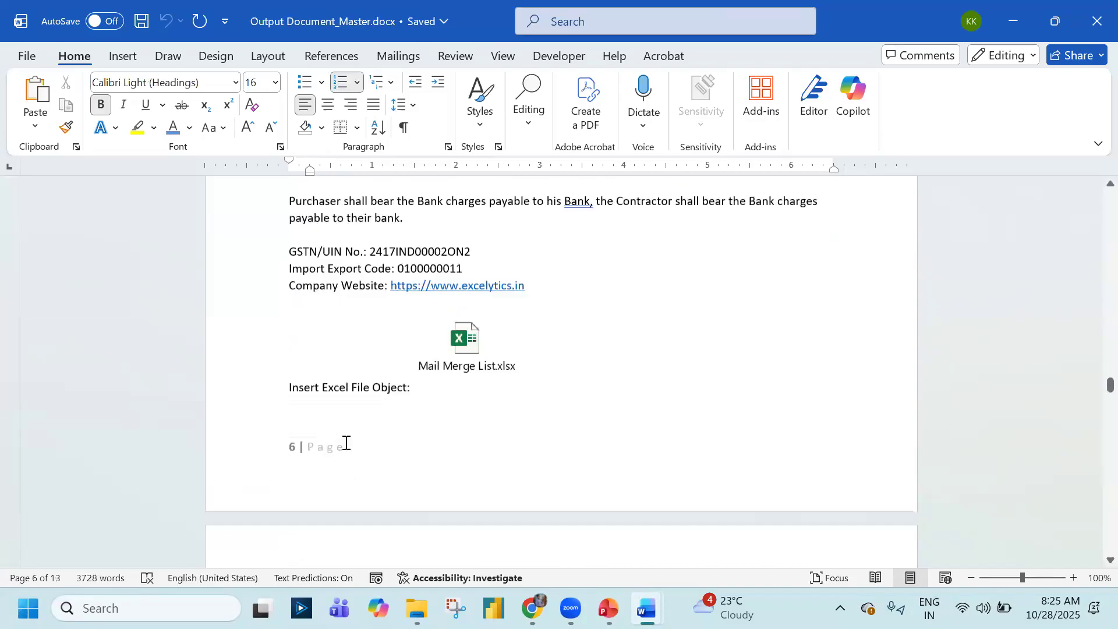
pyautogui.scroll(-15, 345, 447)
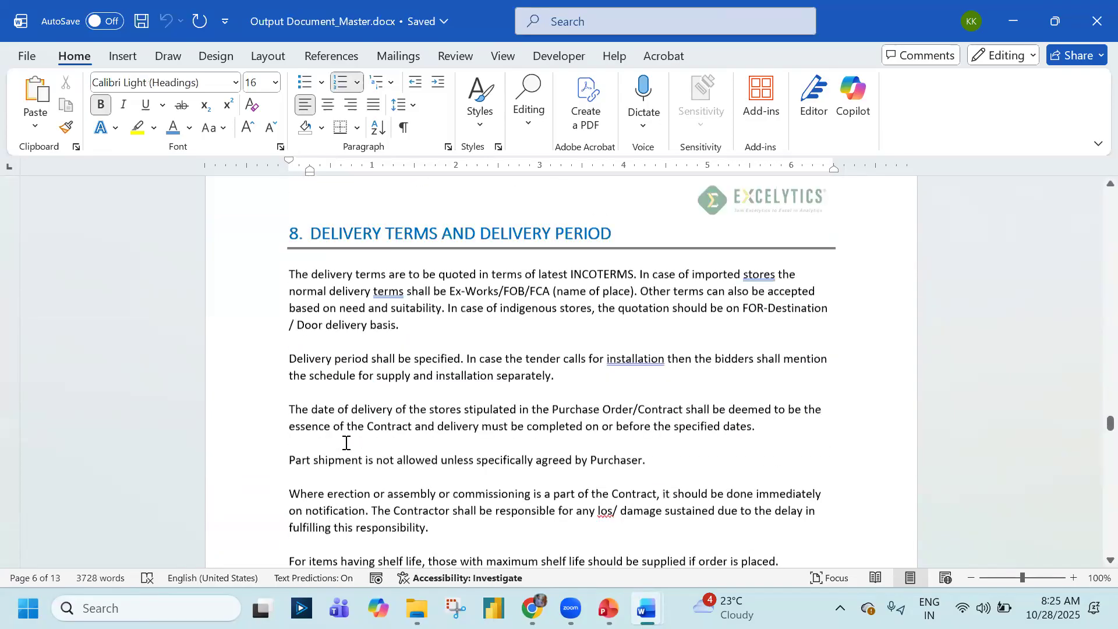
pyautogui.scroll(-13, 345, 444)
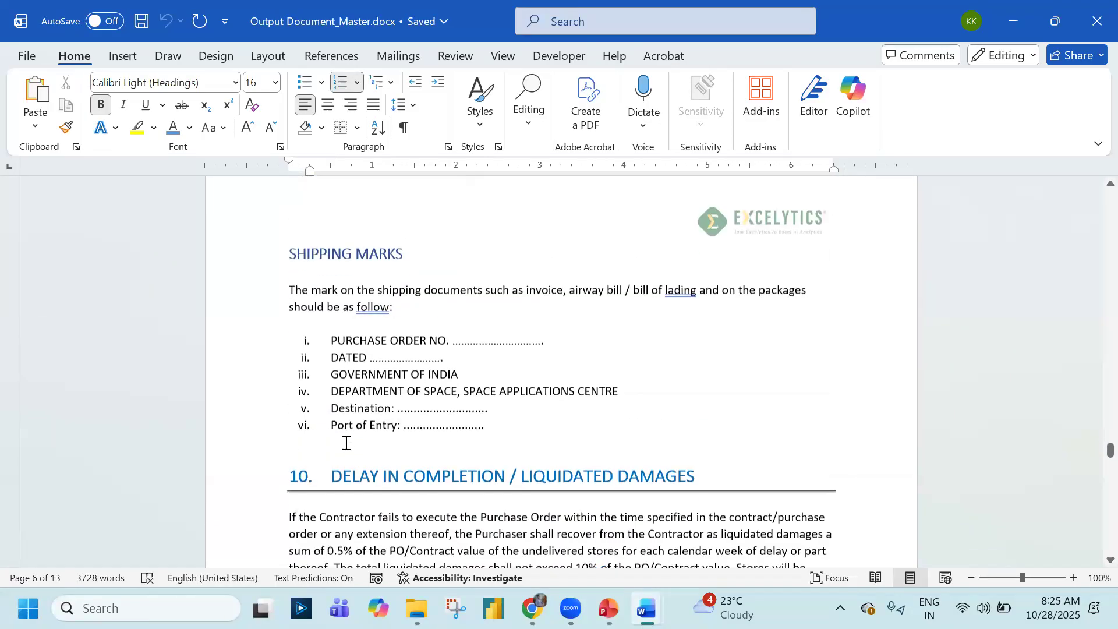
pyautogui.scroll(3, 328, 291)
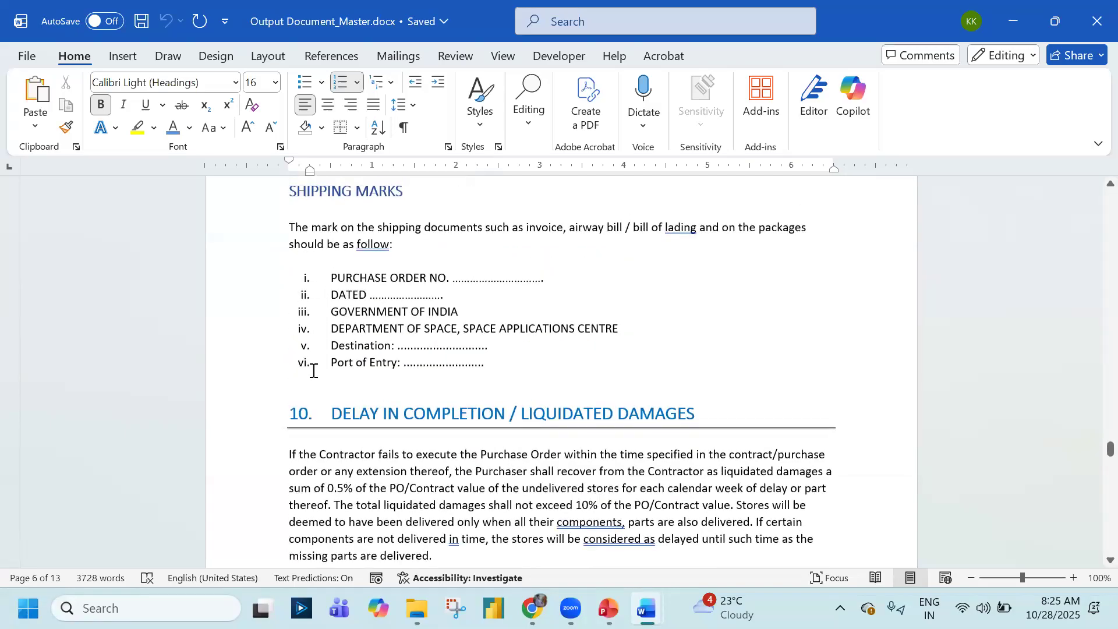
pyautogui.hotkey('alt', 'Tab')
pyautogui.scroll(-5, 325, 320)
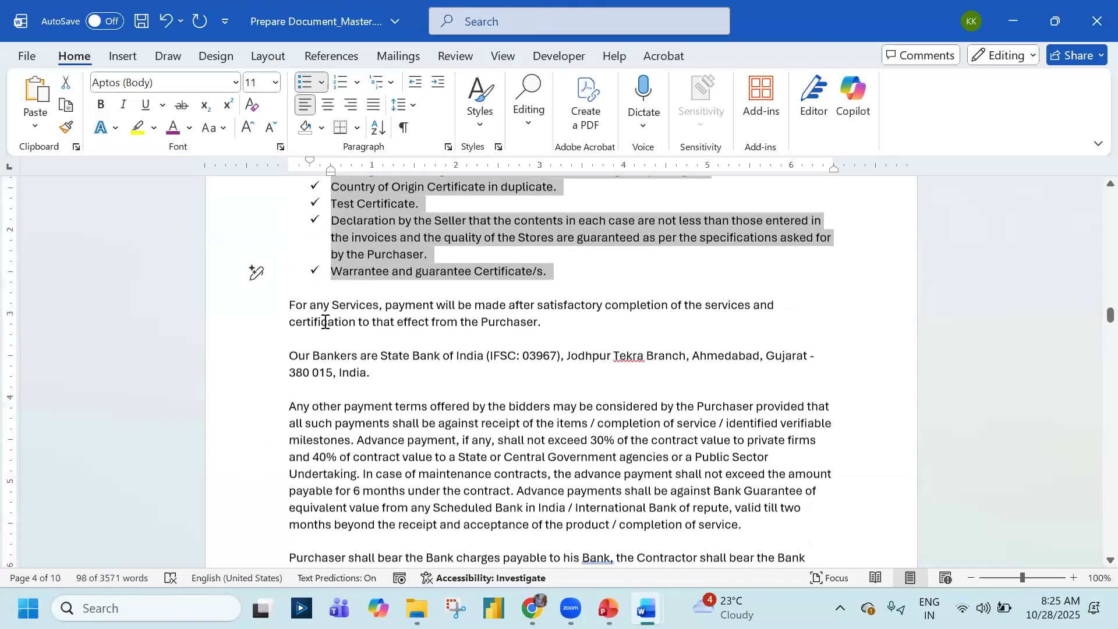
pyautogui.hotkey('alt', 'Tab')
pyautogui.hotkey('alt', 'Tab')
pyautogui.scroll(-10, 325, 322)
pyautogui.scroll(-10, 325, 321)
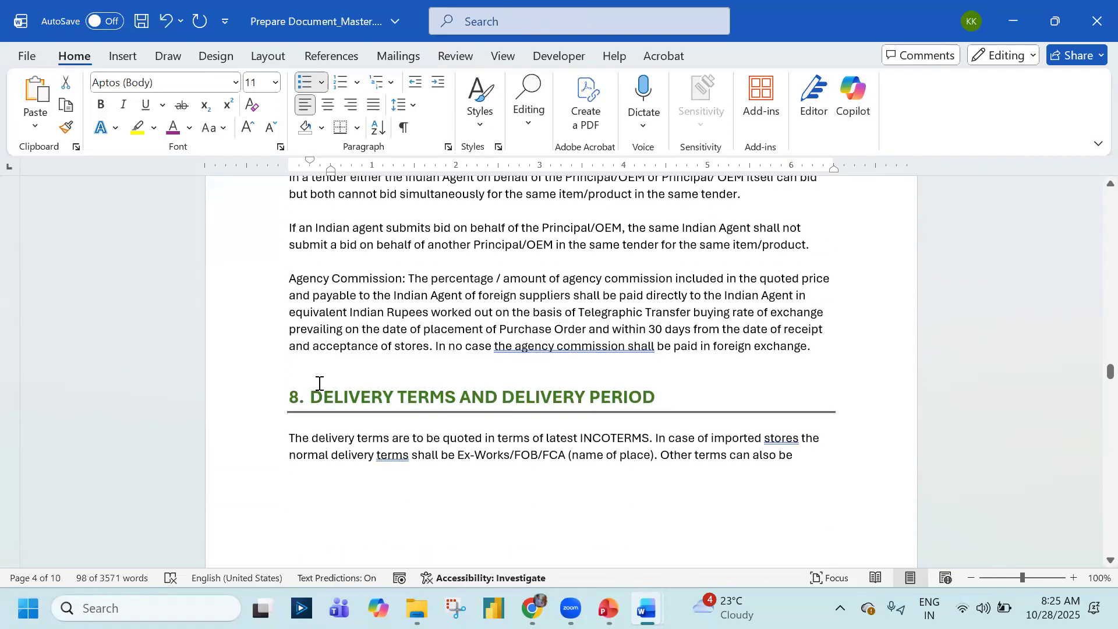
pyautogui.scroll(-15, 319, 383)
pyautogui.hotkey('alt', 'Tab')
pyautogui.hotkey('alt', 'Tab')
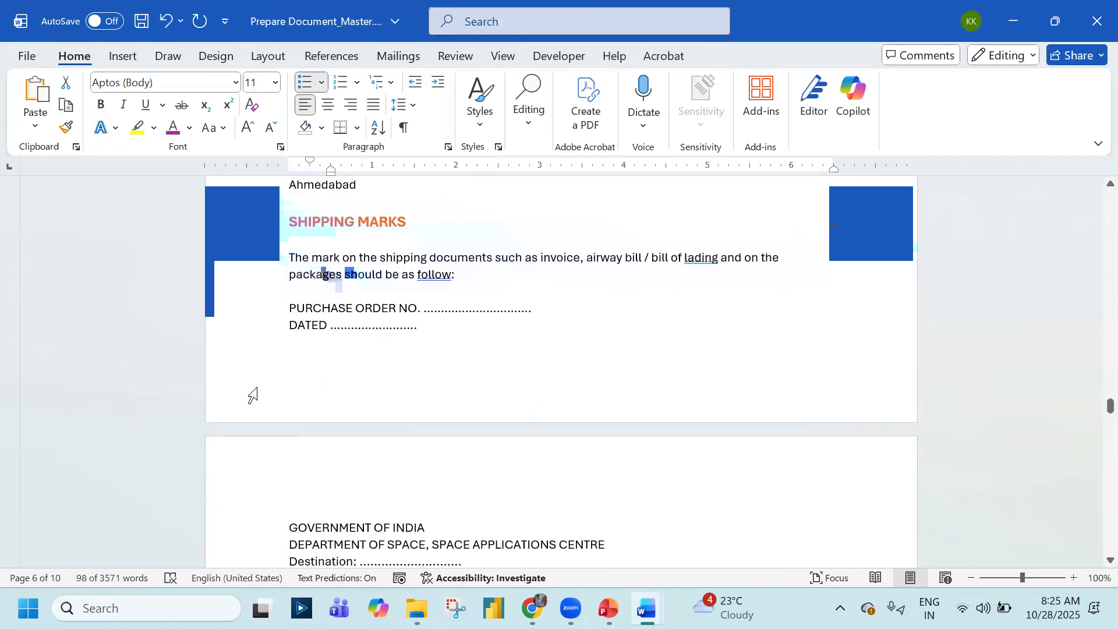
# Number the six SHIPPING MARKS lines, from PURCHASE ORDER NO. to Port of Entry, in i. ii. iii. format across the page break
pyautogui.scroll(-4, 451, 366)
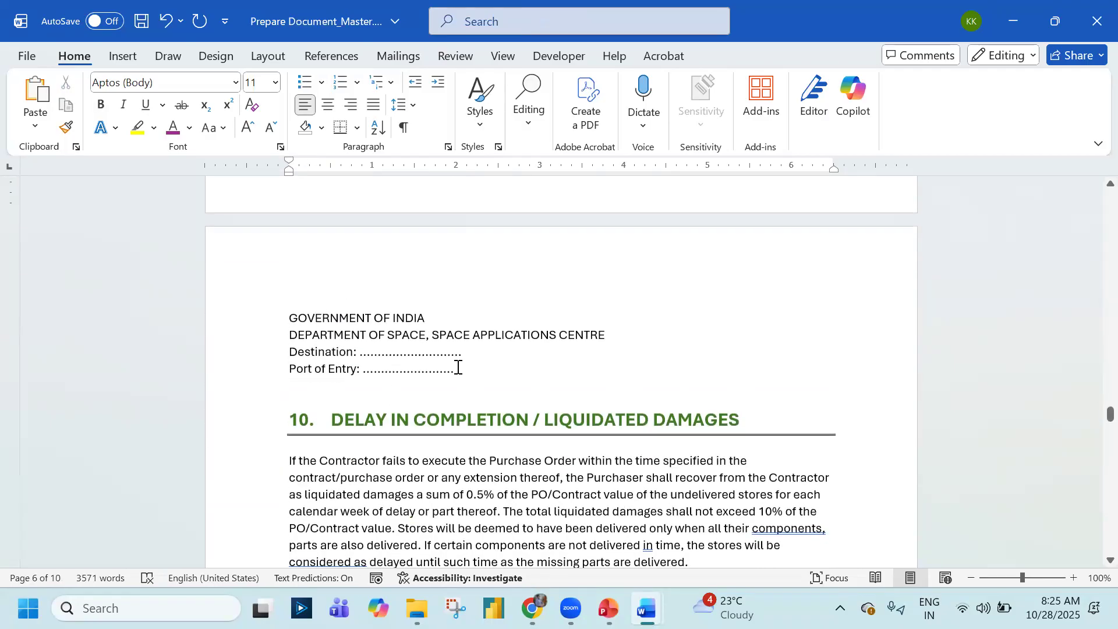
pyautogui.moveTo(252, 318); pyautogui.dragTo(252, 368)
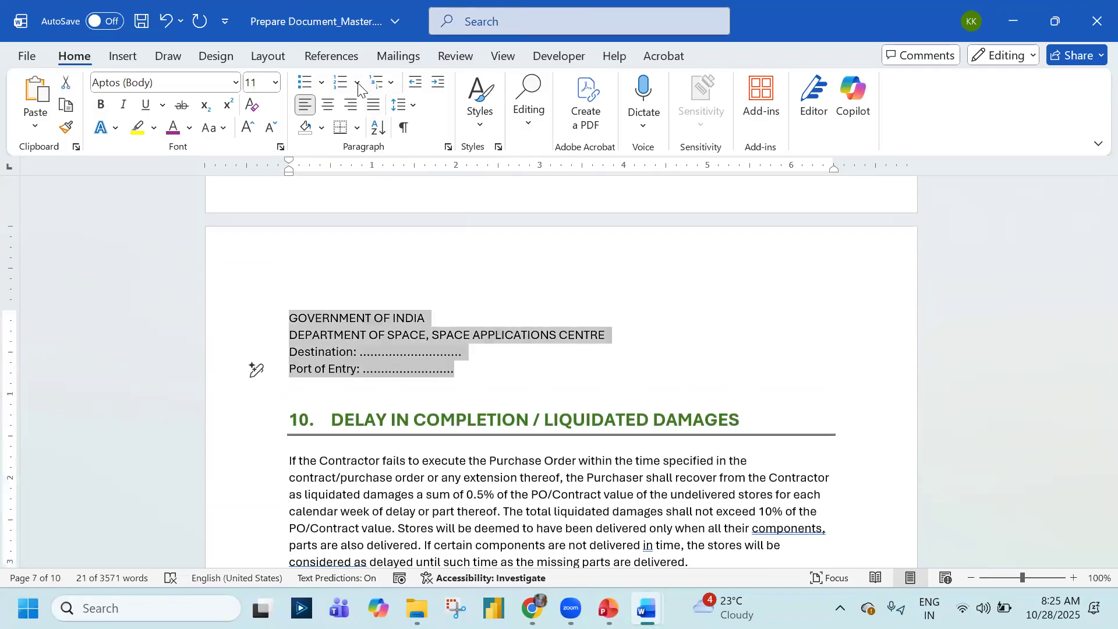
pyautogui.click(357, 82)
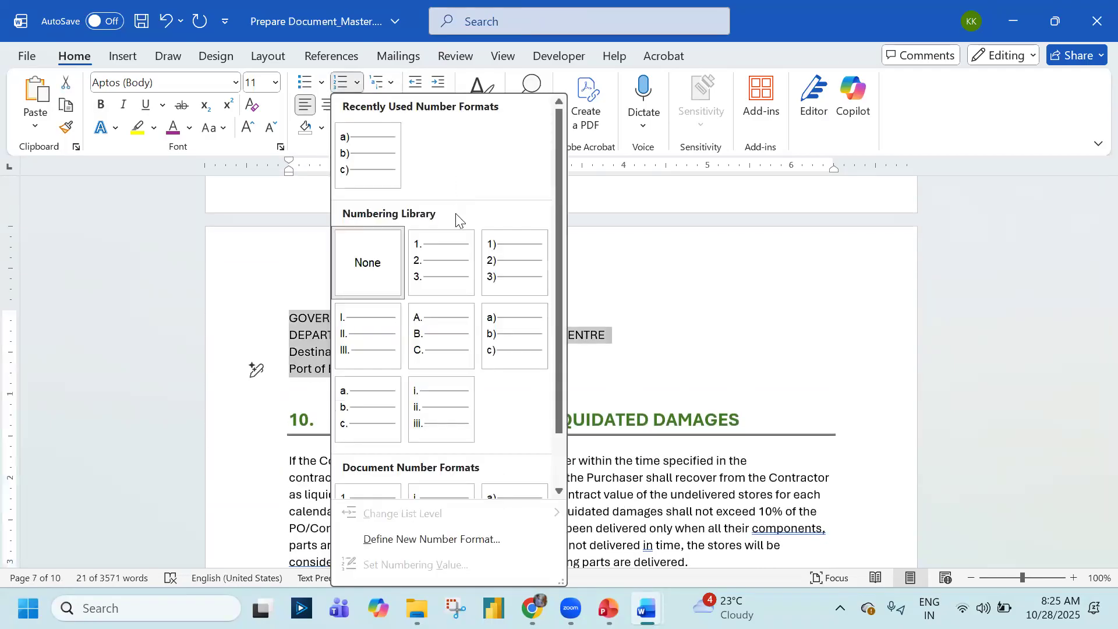
pyautogui.click(451, 431)
pyautogui.scroll(4, 357, 355)
pyautogui.scroll(-4, 317, 377)
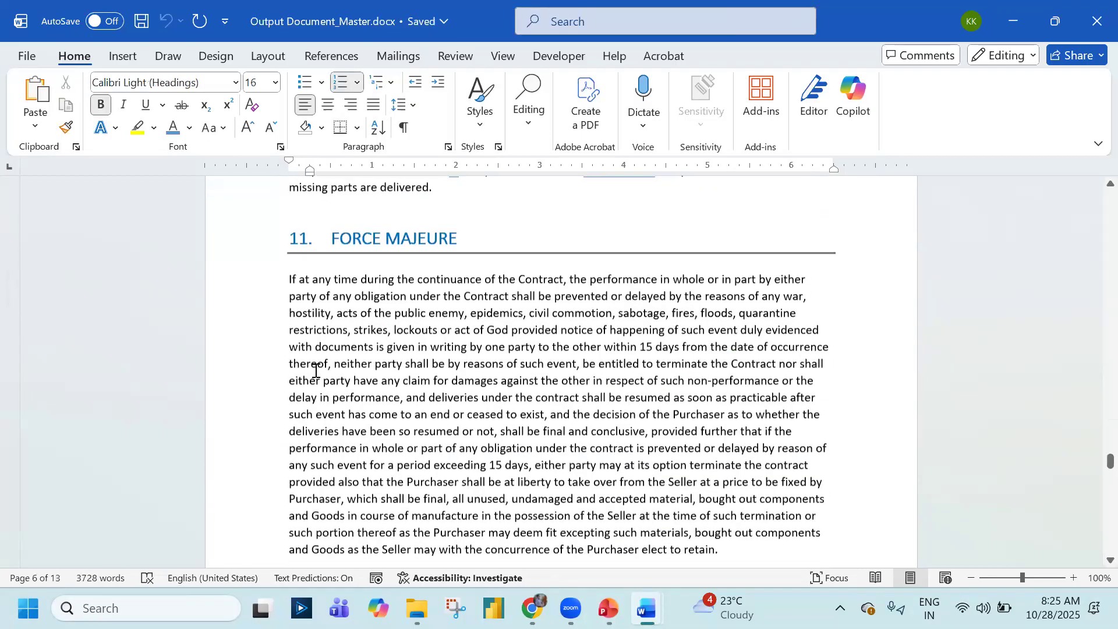
# Check the output document beyond FORCE MAJEURE for further lists and locate PACKING, FORWARDING & INSURANCE in the working document
pyautogui.scroll(-10, 315, 370)
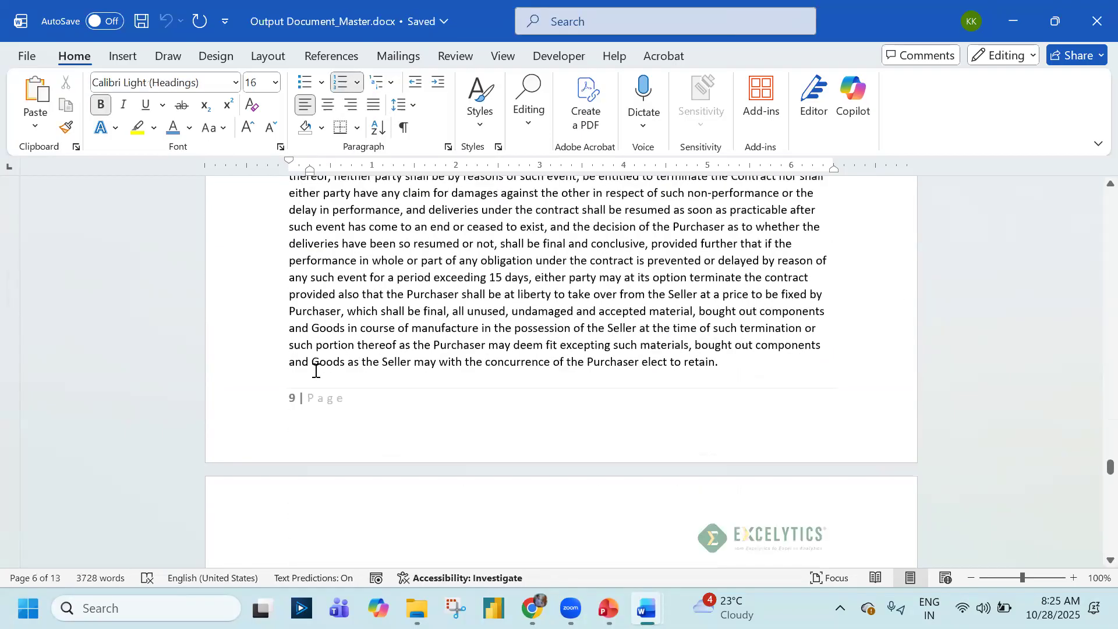
pyautogui.scroll(-20, 315, 370)
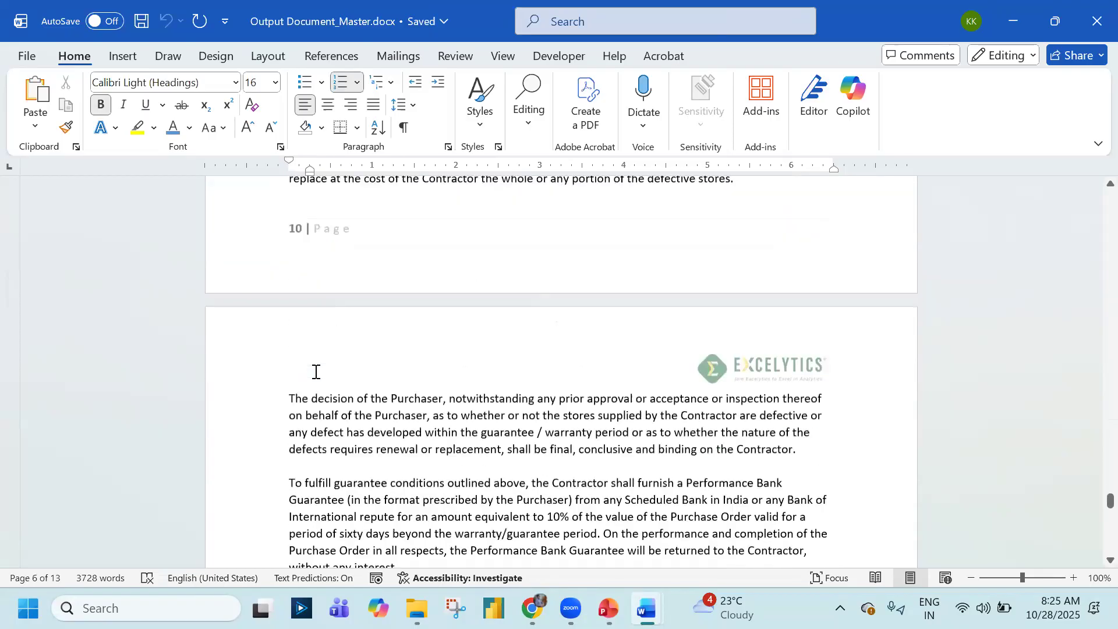
pyautogui.scroll(3, 315, 371)
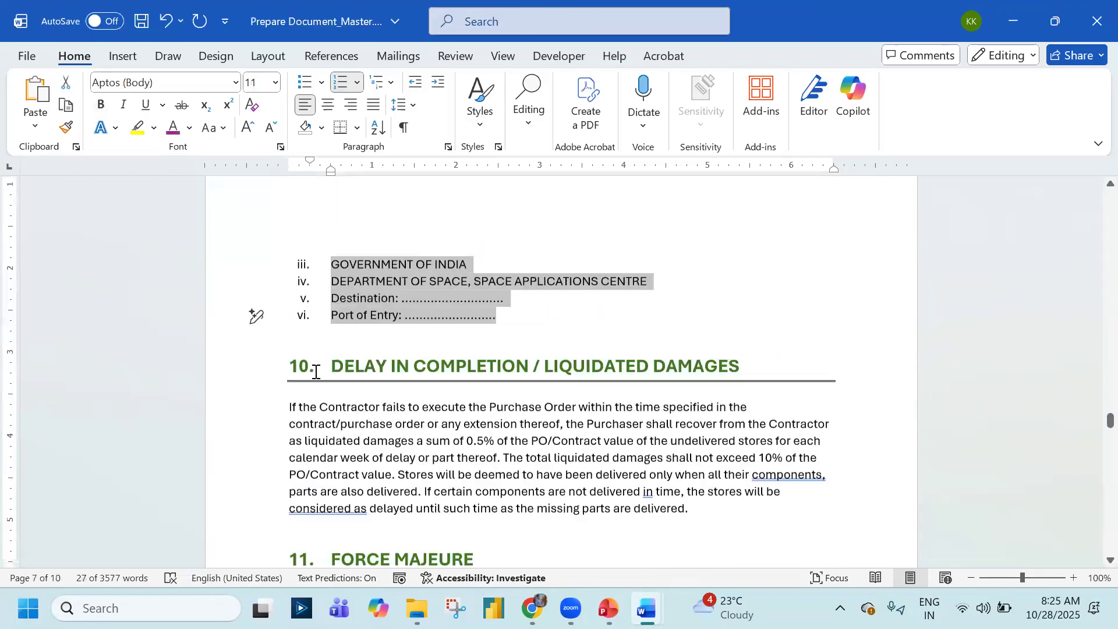
pyautogui.scroll(-8, 315, 371)
pyautogui.scroll(-15, 315, 372)
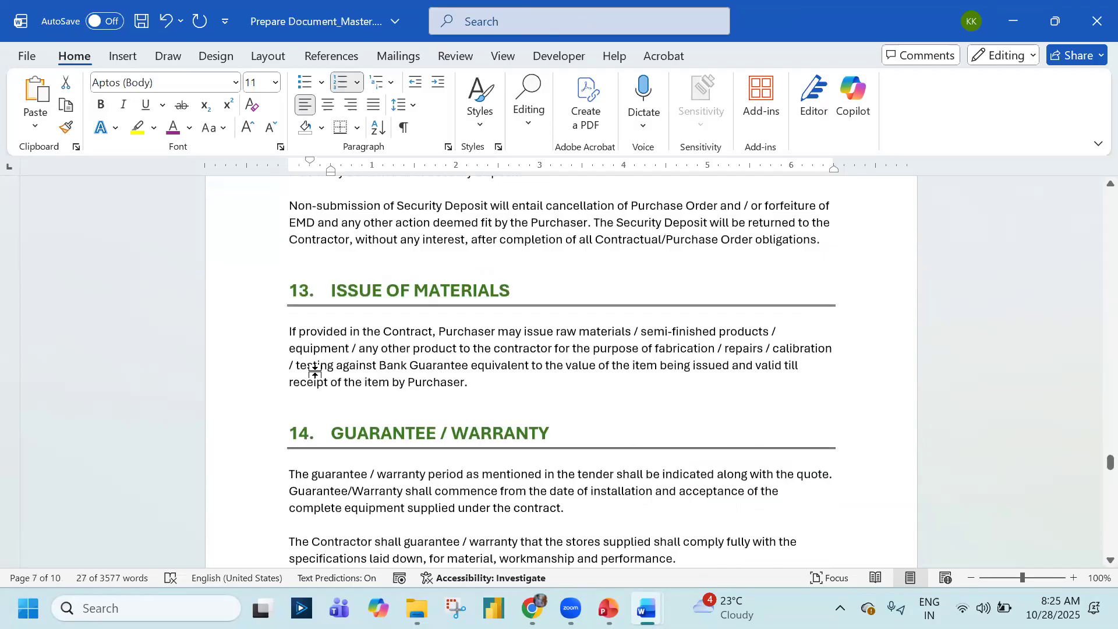
pyautogui.scroll(-5, 301, 348)
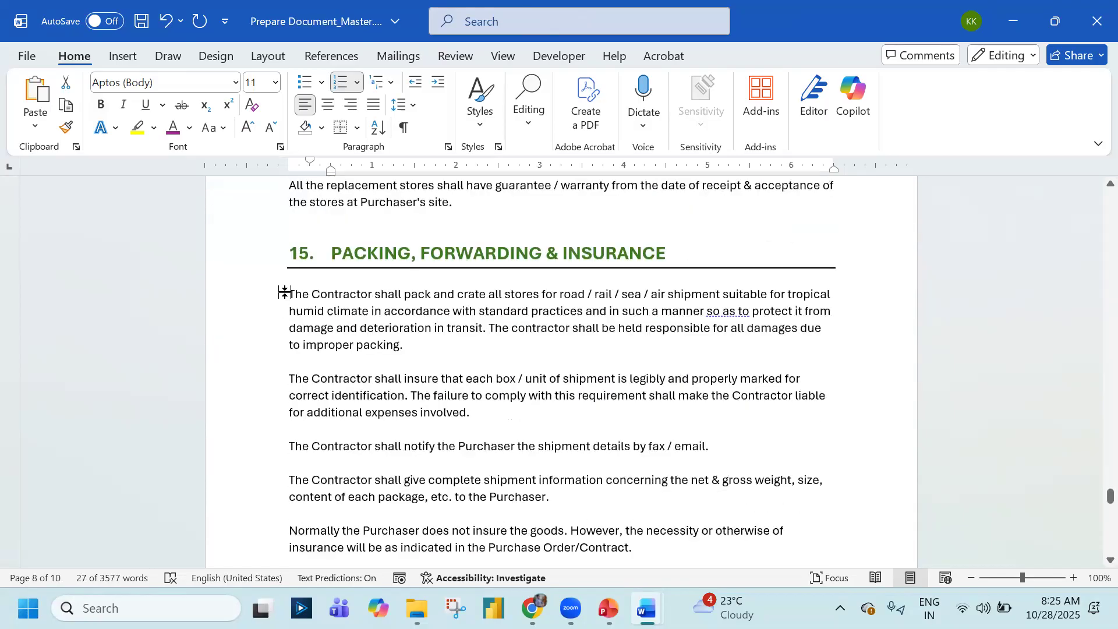
# Apply round bullets to the paragraphs under PACKING, FORWARDING & INSURANCE and compare them with the same section of the output document
pyautogui.click(354, 415)
pyautogui.scroll(-4, 353, 413)
pyautogui.scroll(-10, 432, 369)
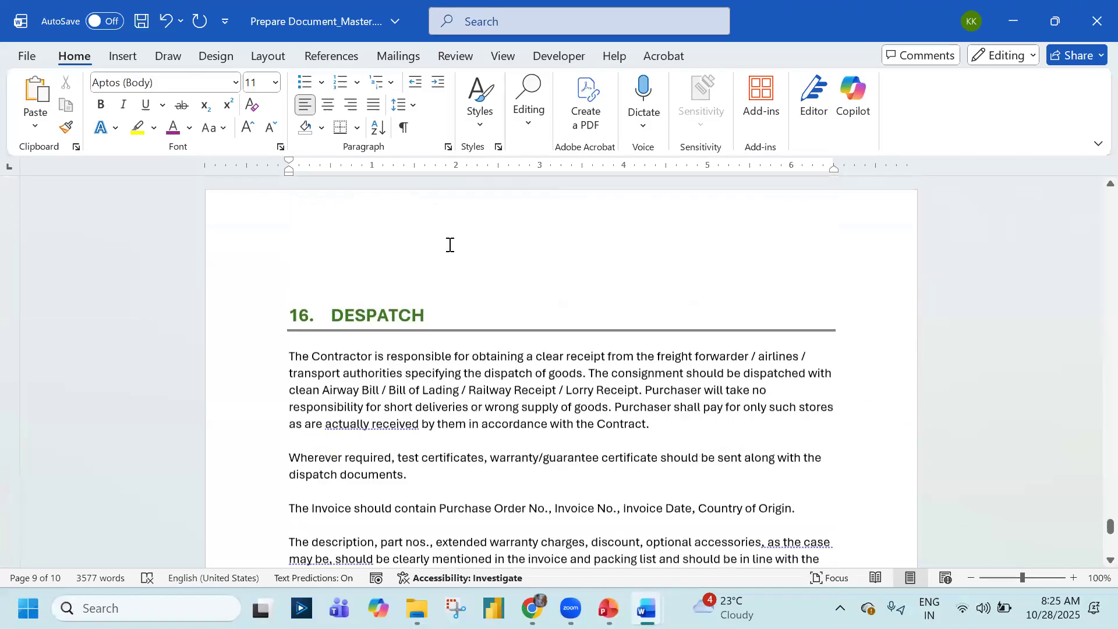
pyautogui.scroll(4, 449, 249)
pyautogui.keyDown('shift'); pyautogui.click(252, 237); pyautogui.keyUp('shift')
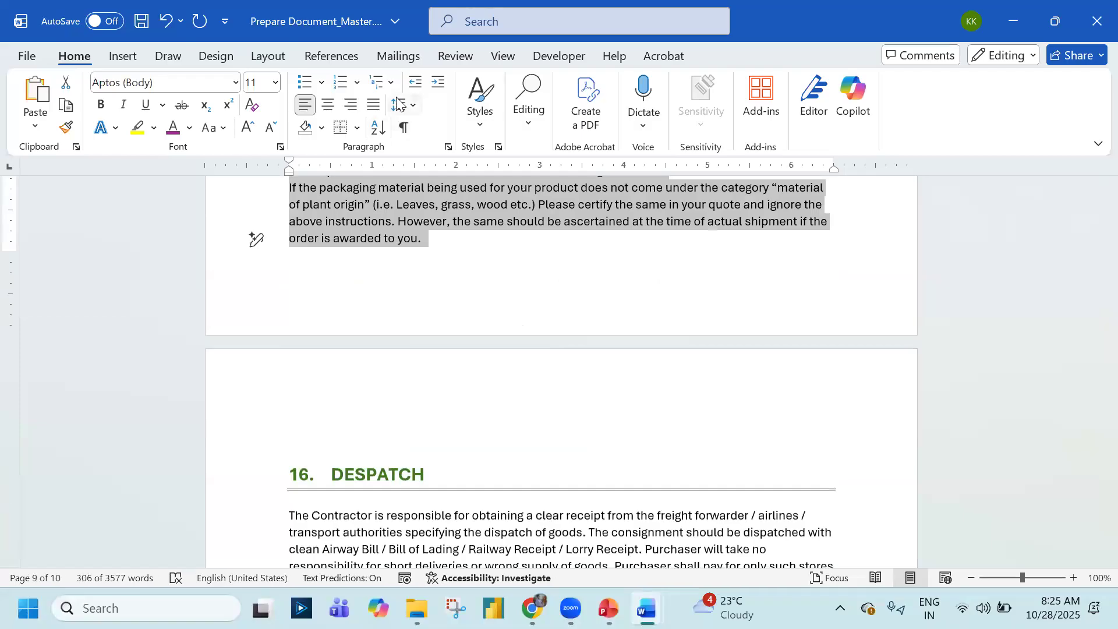
pyautogui.click(322, 83)
pyautogui.click(355, 139)
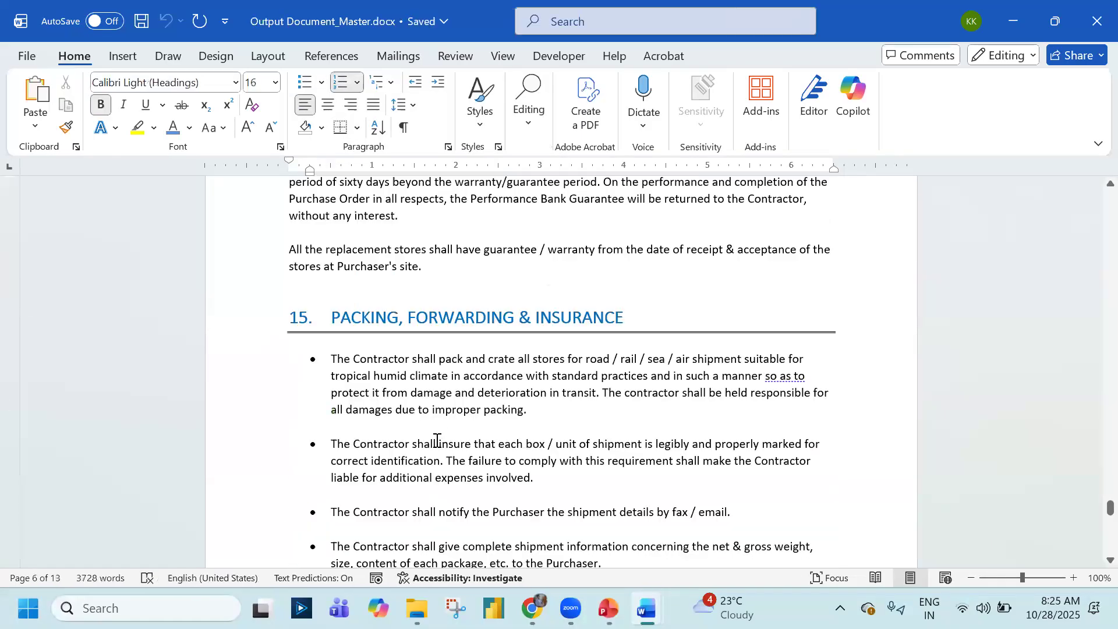
pyautogui.scroll(-10, 436, 439)
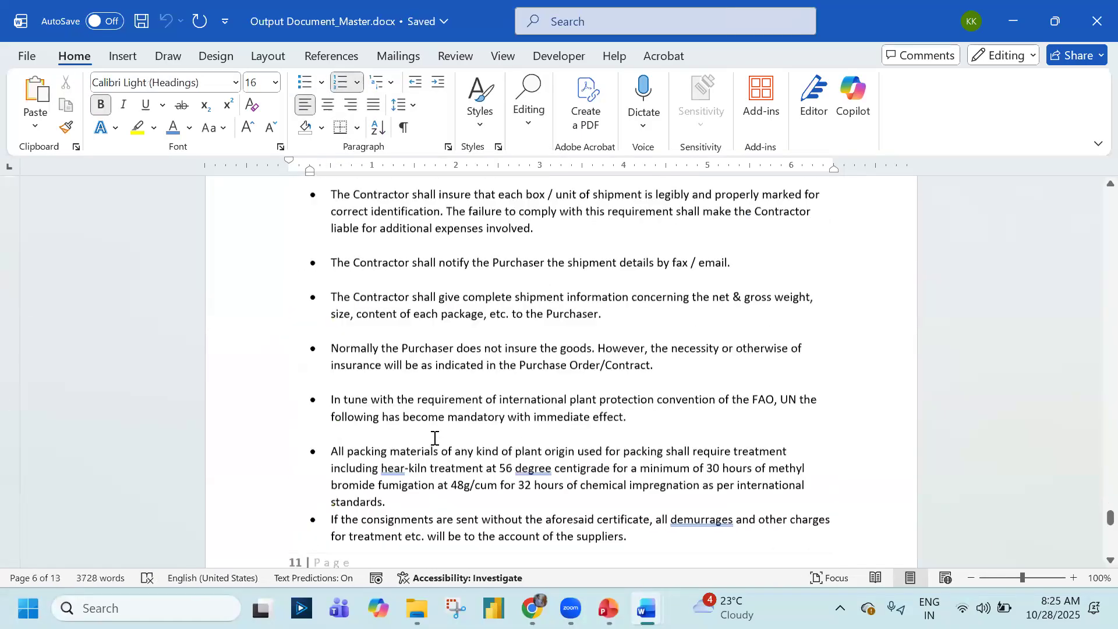
pyautogui.scroll(-7, 435, 438)
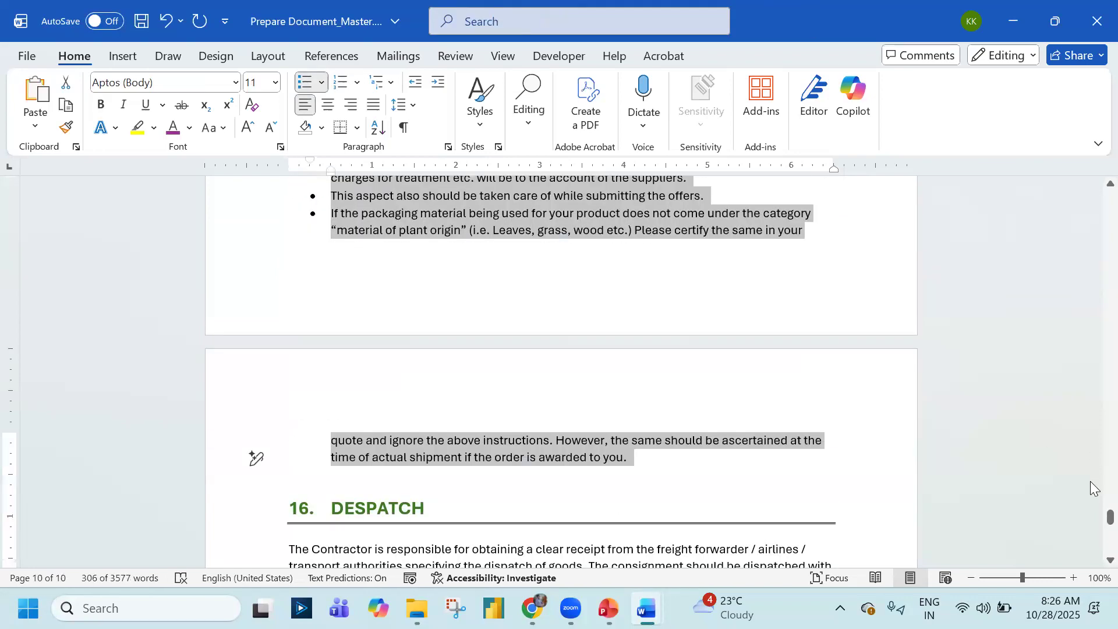
# Try increasing and decreasing the indent of the lettered a) to c) items under DEFINITIONS
pyautogui.moveTo(1093, 526); pyautogui.dragTo(1093, 201)
pyautogui.scroll(-3, 362, 282)
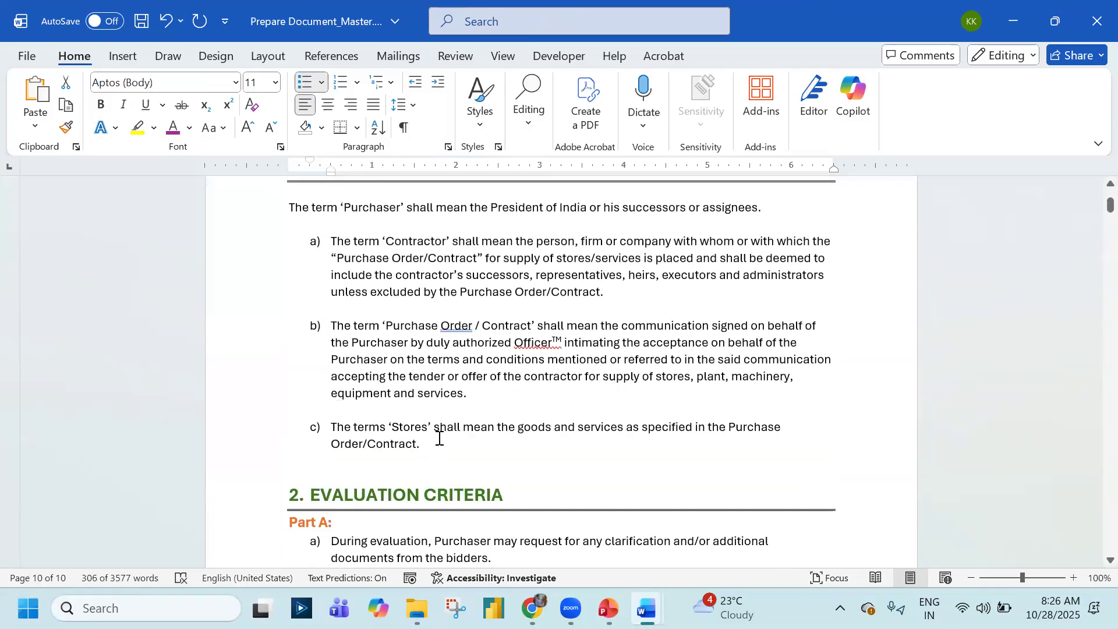
pyautogui.moveTo(435, 443); pyautogui.dragTo(298, 242)
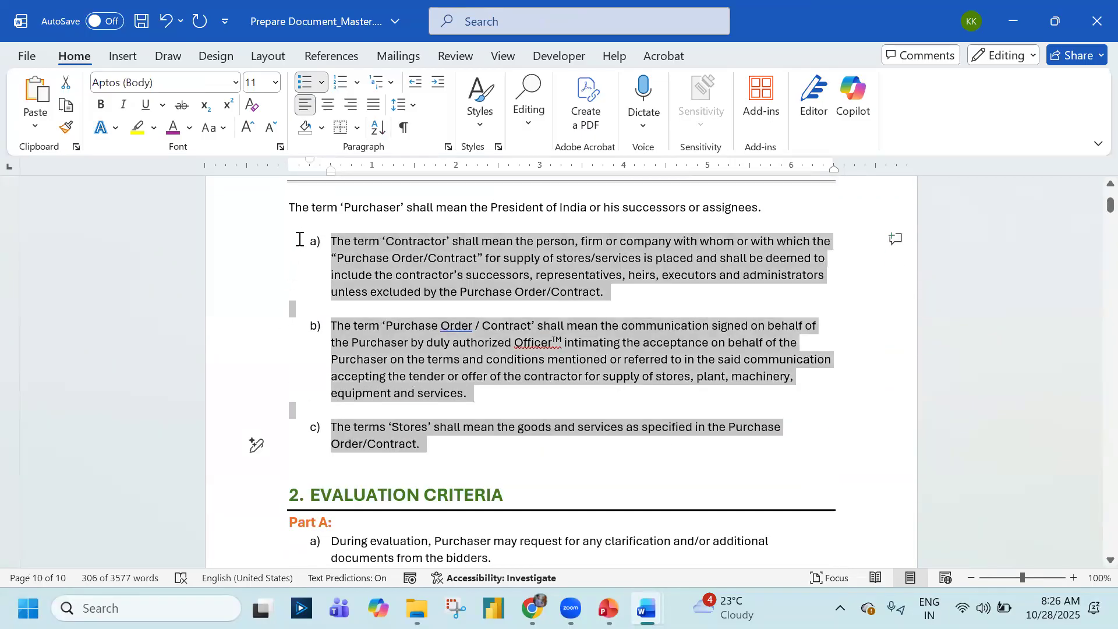
pyautogui.click(439, 83)
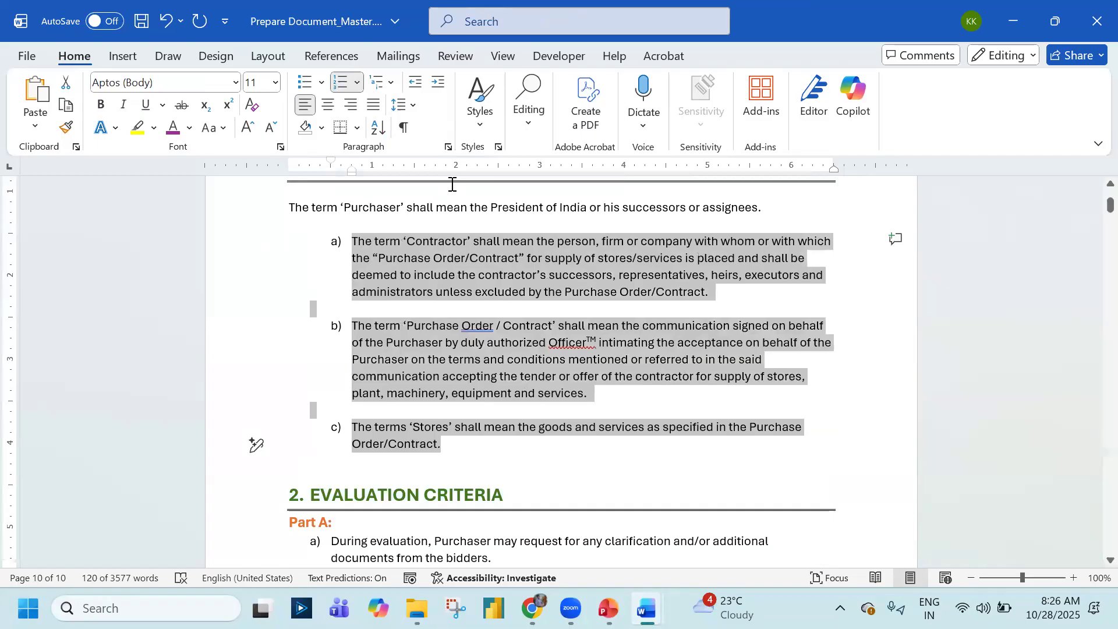
pyautogui.hotkey('ctrl', 'z')
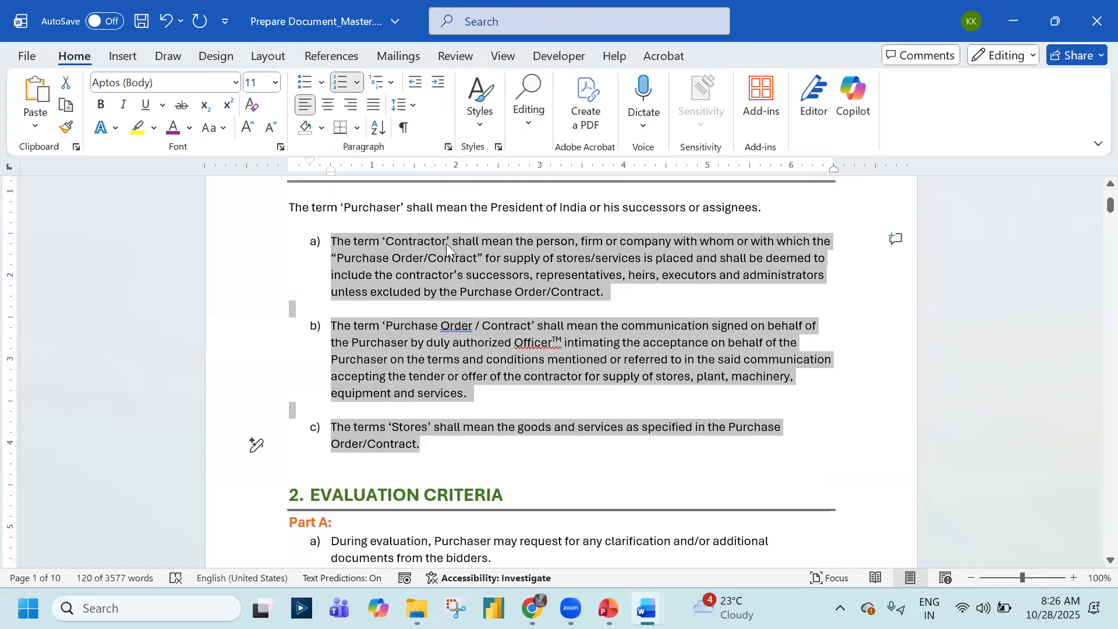
pyautogui.hotkey('shift', 'Tab')
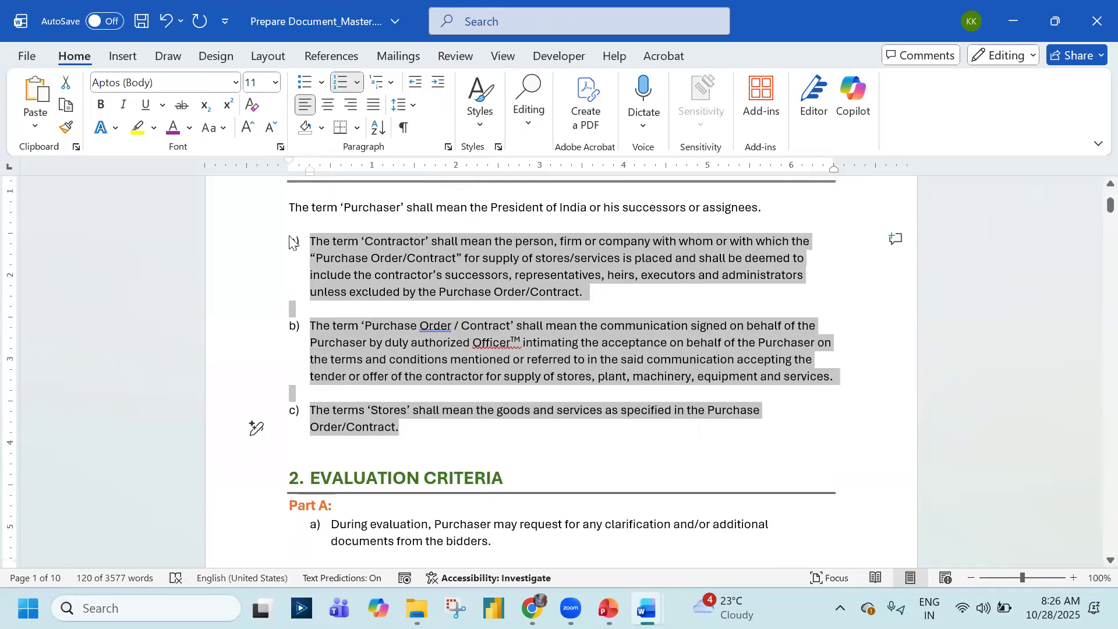
pyautogui.press('Tab')
pyautogui.hotkey('shift', 'Tab')
pyautogui.press('Tab')
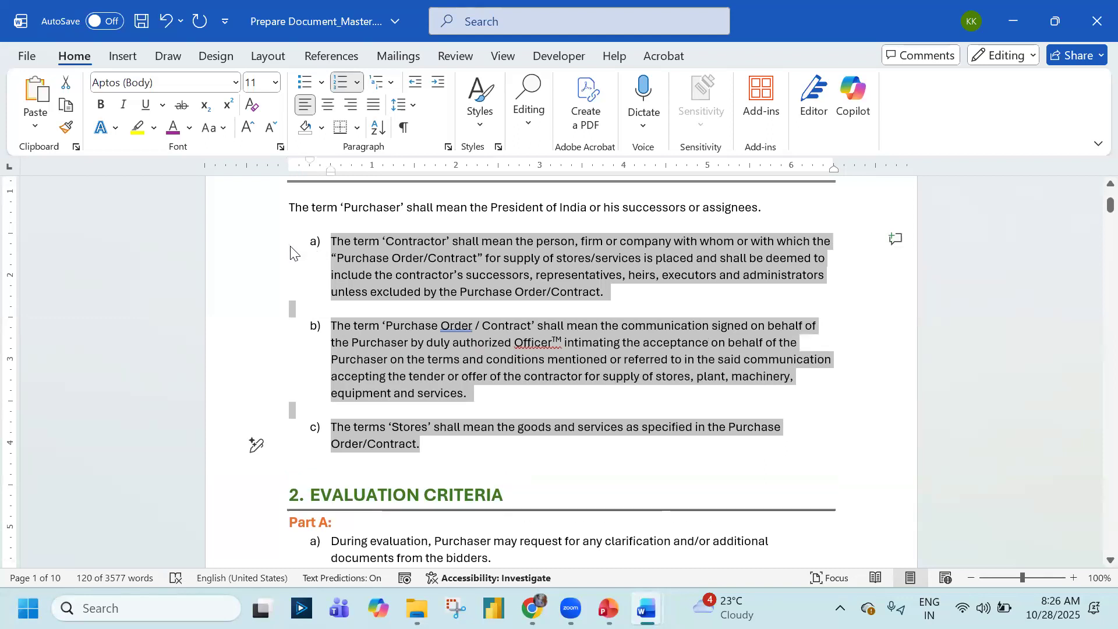
# Check the Bullets & Numbering and Borders & Shading slide in the presentation, and return to the working document
pyautogui.hotkey('alt', 'Tab')
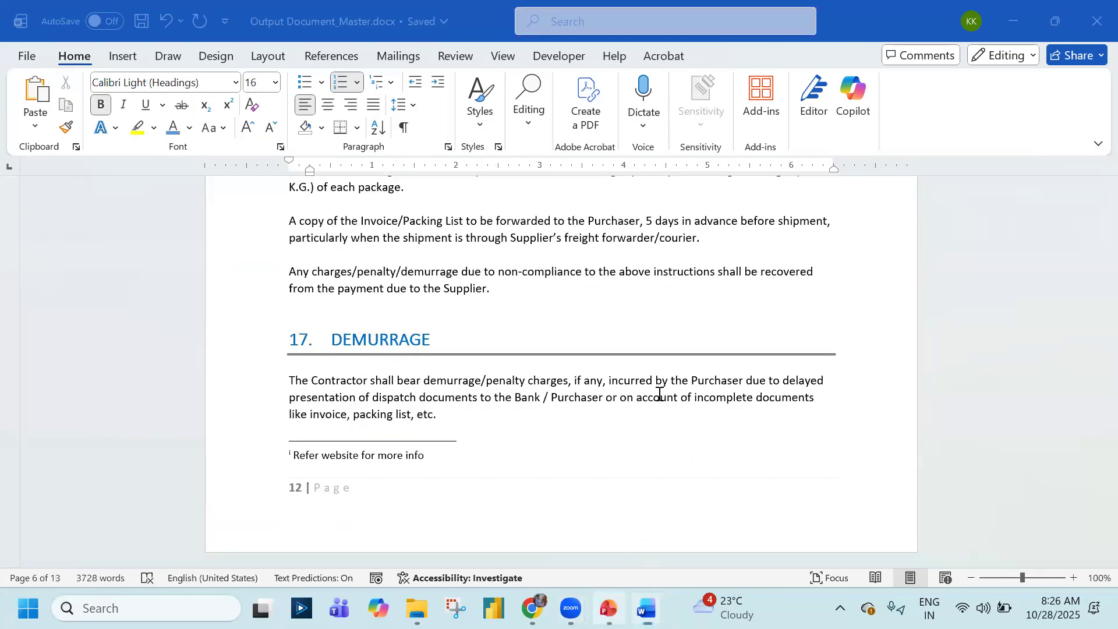
pyautogui.hotkey('alt', 'Tab')
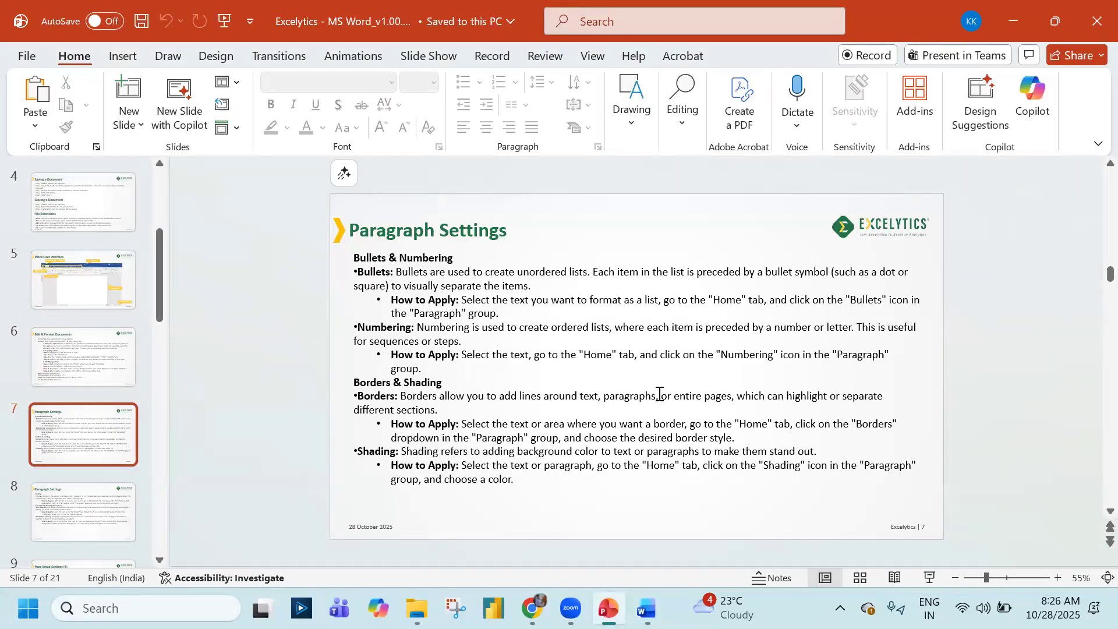
pyautogui.click(647, 608)
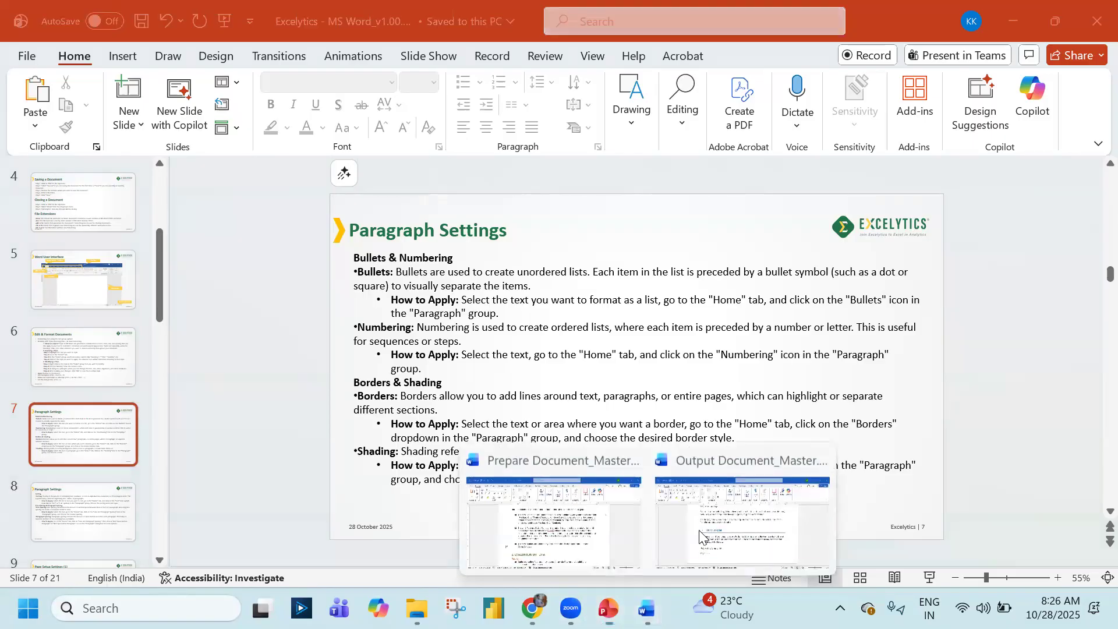
pyautogui.click(559, 524)
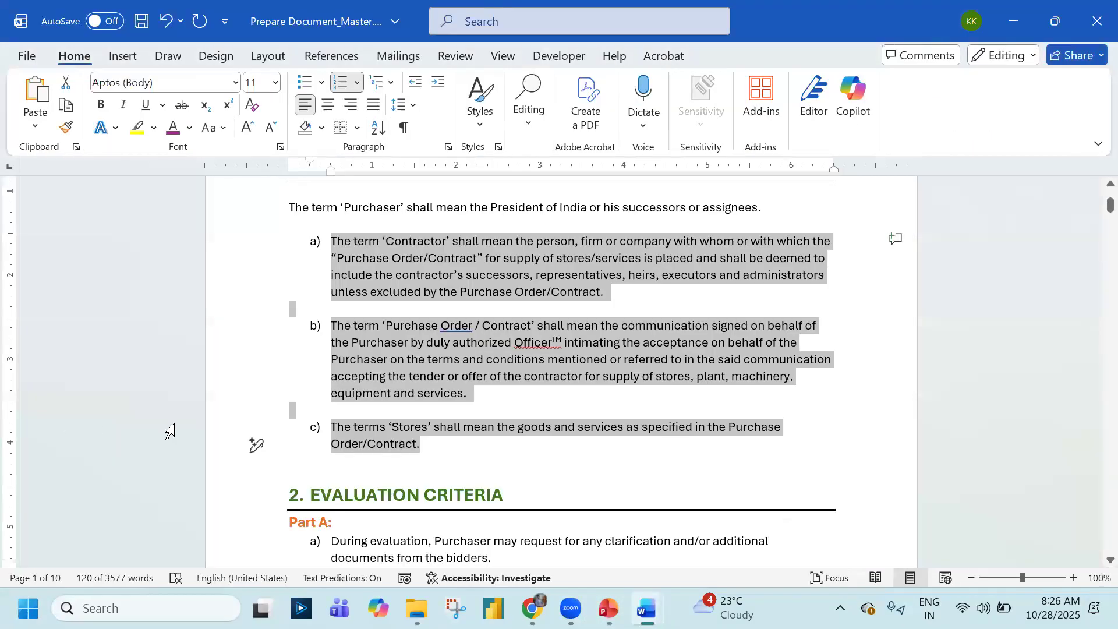
pyautogui.click(406, 367)
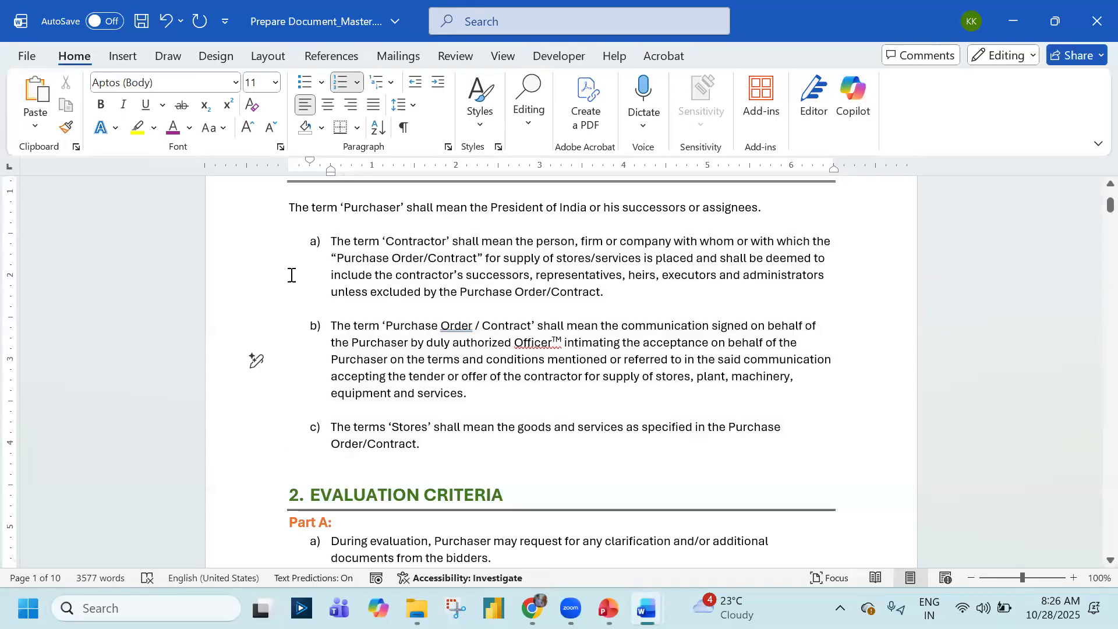
# Add a box page border to the whole document with a dash-and-dot line style 1 pt wide
pyautogui.click(217, 56)
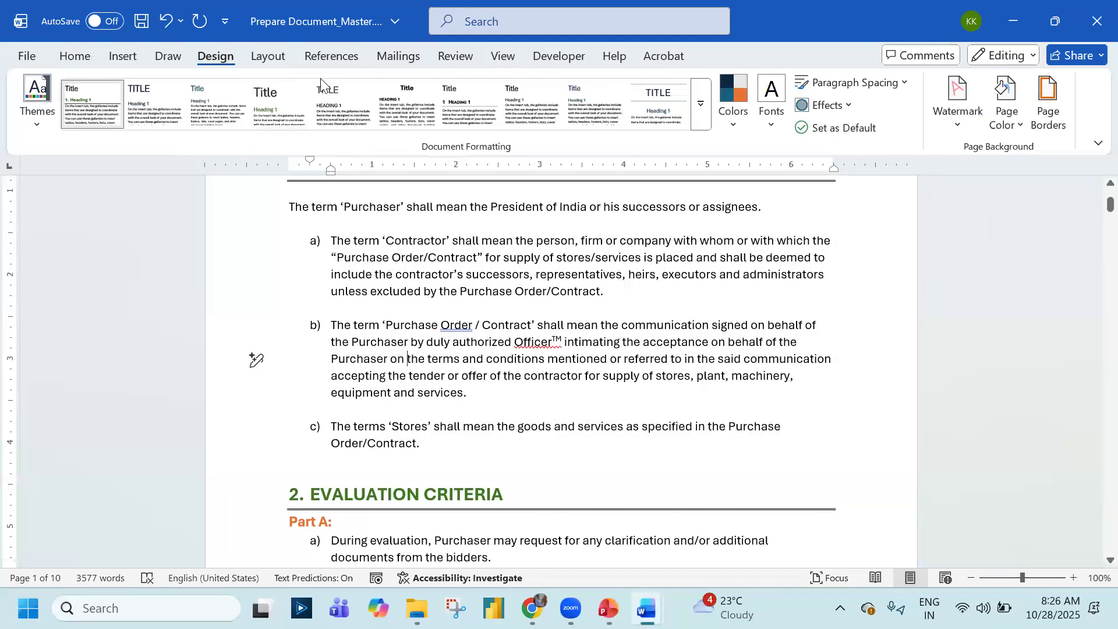
pyautogui.click(1045, 124)
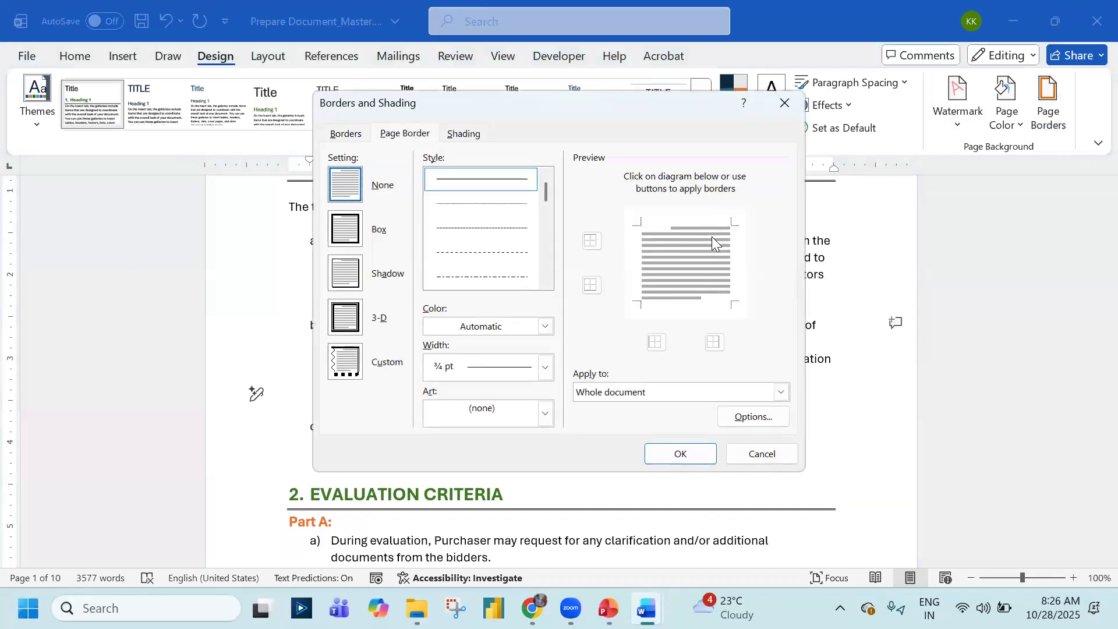
pyautogui.click(351, 235)
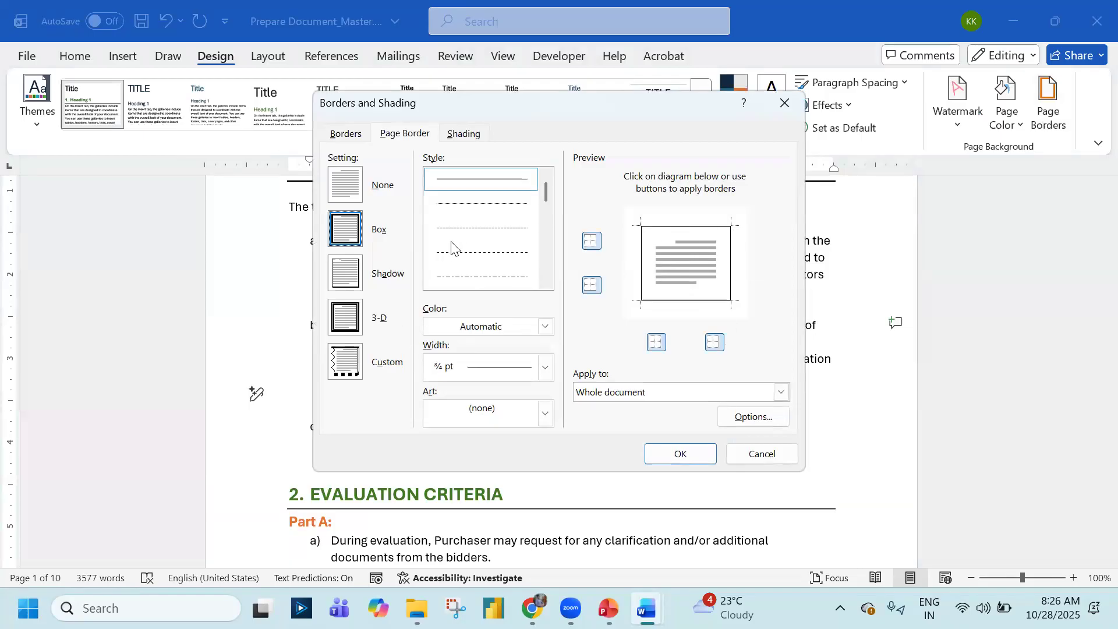
pyautogui.click(488, 284)
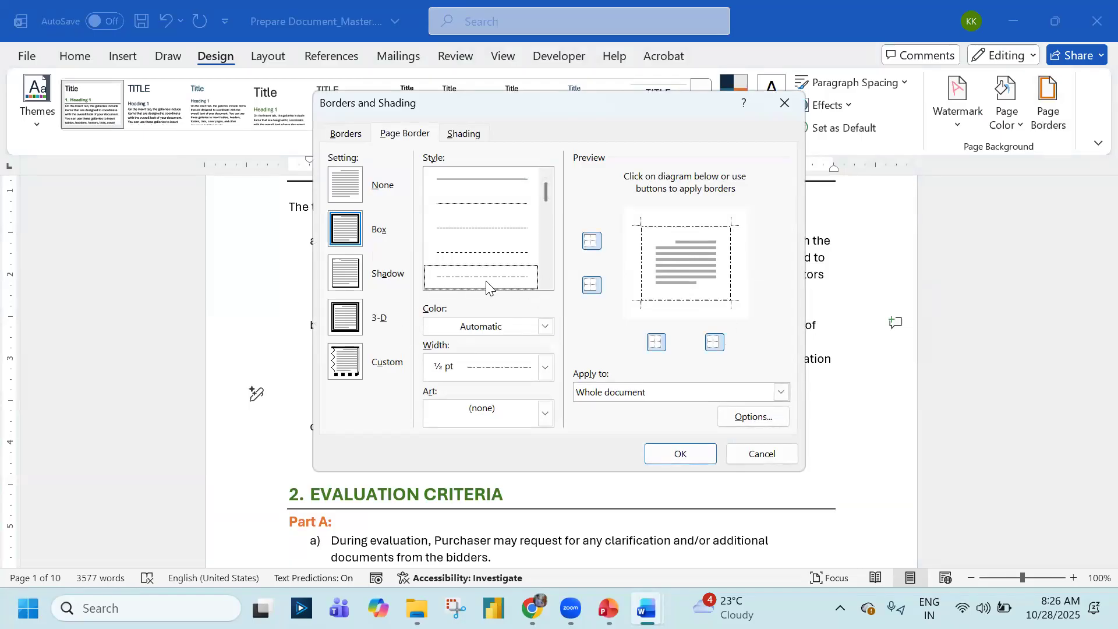
pyautogui.doubleClick(548, 283)
pyautogui.click(502, 254)
pyautogui.click(545, 368)
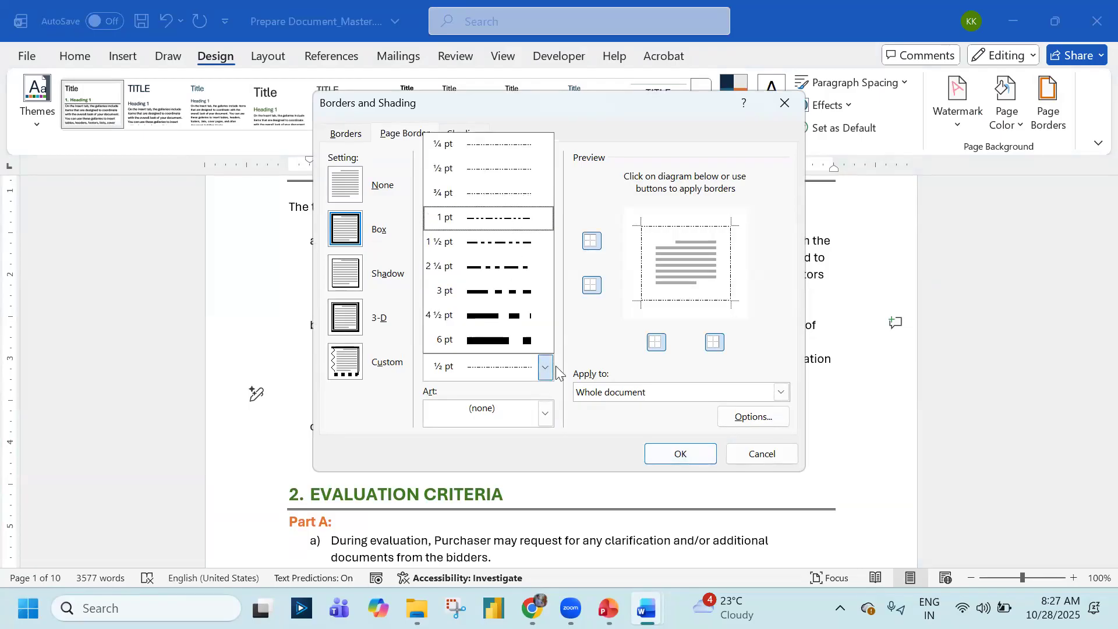
pyautogui.click(510, 219)
pyautogui.click(679, 453)
pyautogui.scroll(-4, 670, 451)
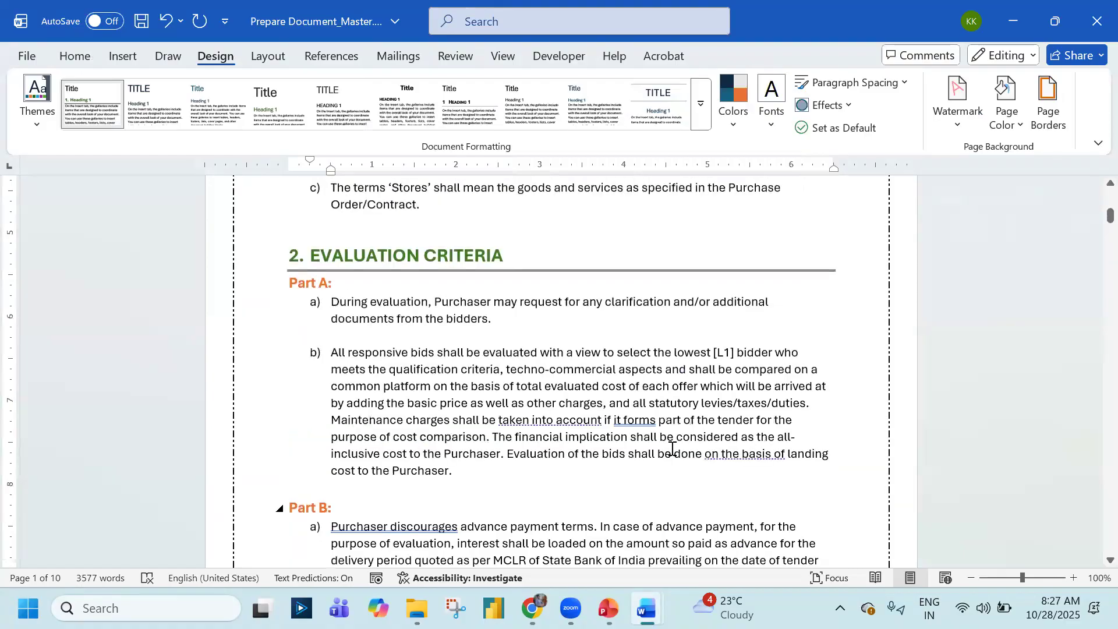
pyautogui.scroll(6, 670, 452)
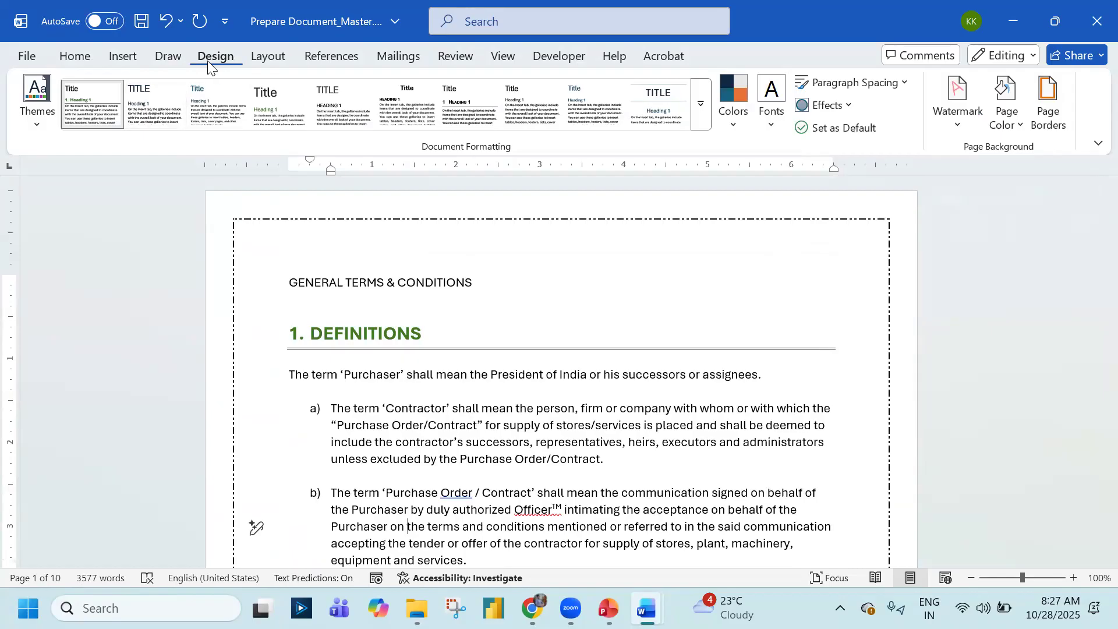
# Look through the end of the output document, from DEMURRAGE back to the bulleted packing paragraphs, for remaining formatting
pyautogui.hotkey('alt', 'Tab')
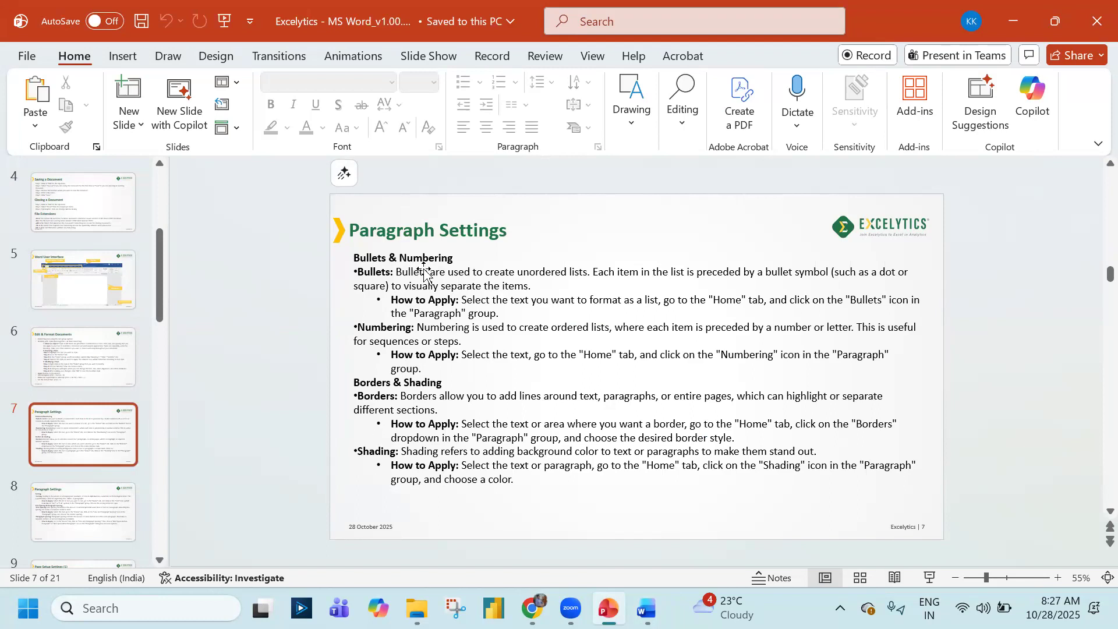
pyautogui.hotkey('alt', 'Tab')
pyautogui.hotkey('alt', 'Tab')
pyautogui.hotkey('alt', 'Tab')
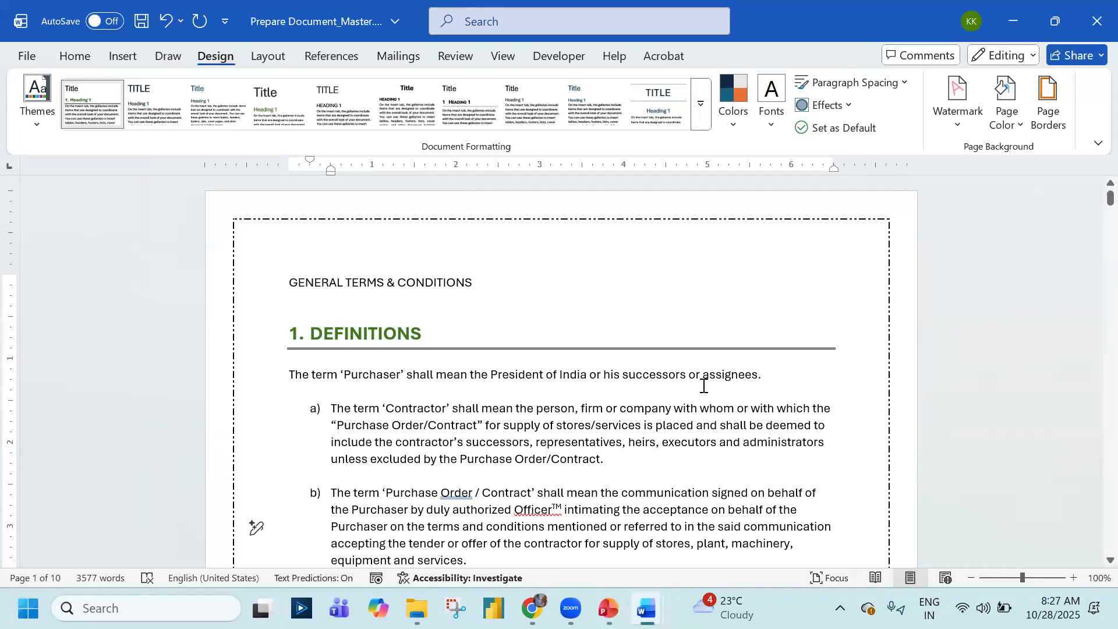
pyautogui.hotkey('alt', 'Tab')
pyautogui.press('Tab')
pyautogui.scroll(3, 593, 325)
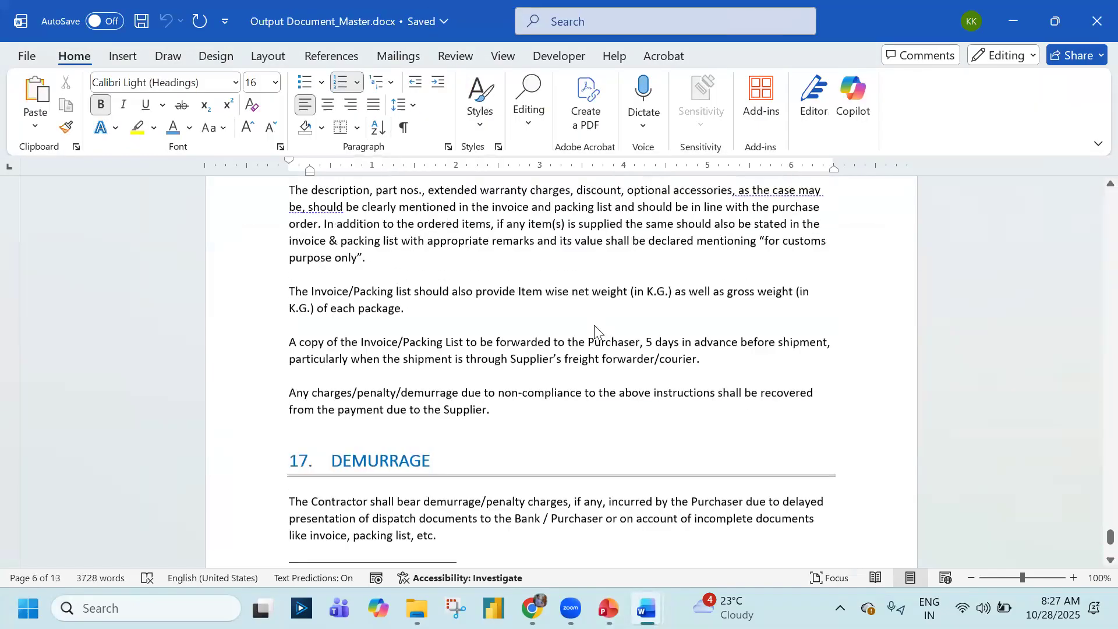
pyautogui.scroll(7, 595, 326)
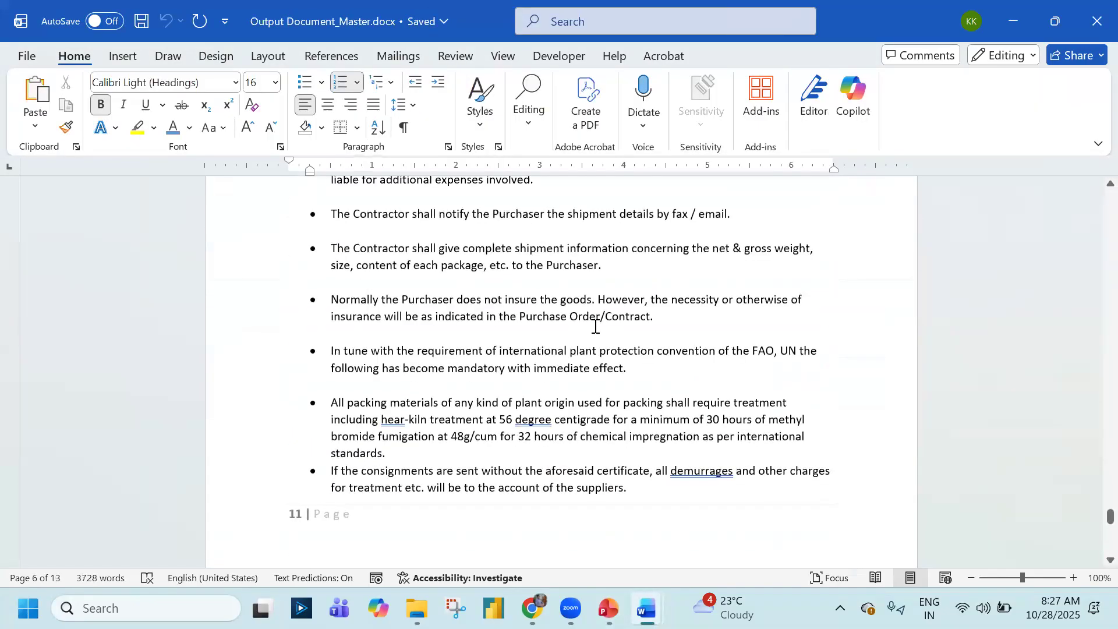
# Switch to the presentation and read the Paragraph Settings slide on sorting, line spacing and paragraph spacing
pyautogui.hotkey('alt', 'Tab')
pyautogui.scroll(-3, 484, 240)
pyautogui.scroll(-1, 485, 241)
pyautogui.hotkey('alt', 'Tab')
pyautogui.hotkey('alt', 'Tab')
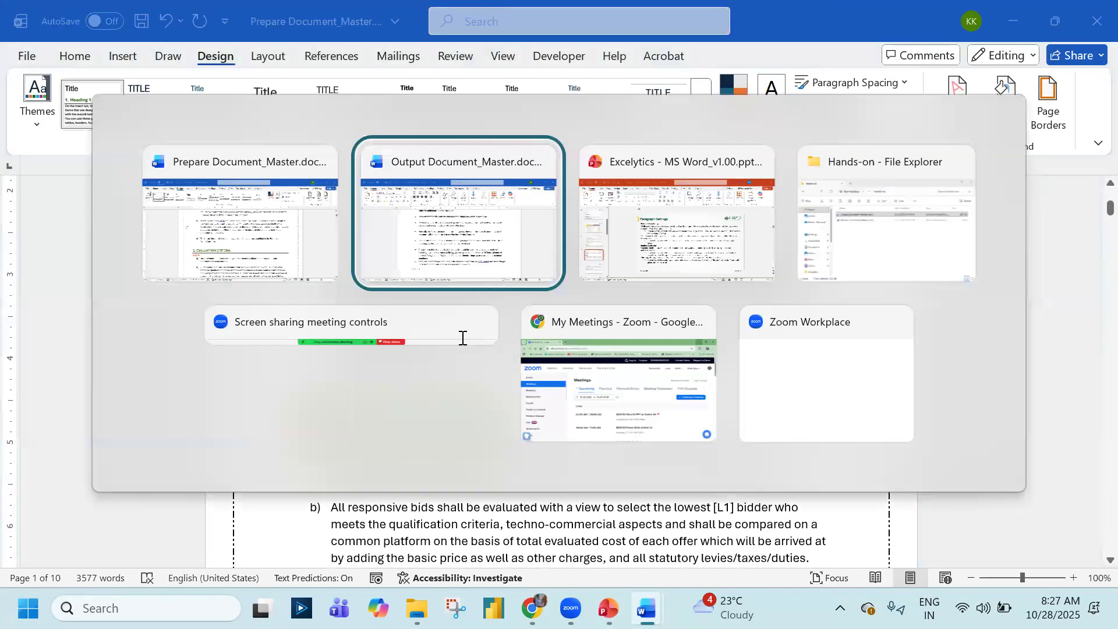
pyautogui.hotkey('alt', 'Tab')
pyautogui.hotkey('alt', 'Tab')
pyautogui.scroll(-1, 555, 365)
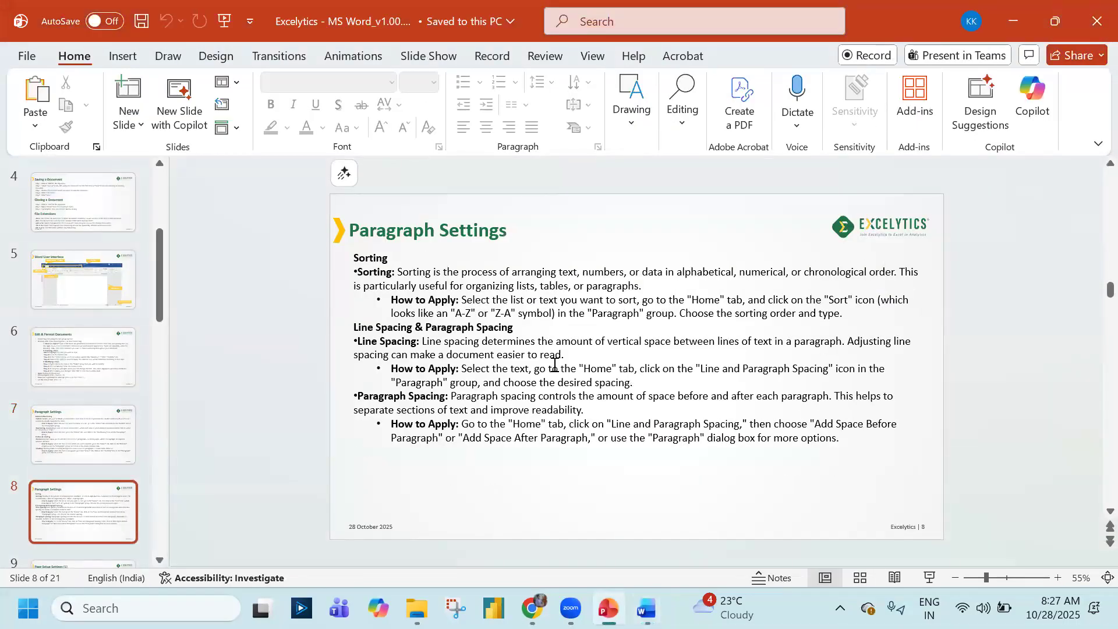
# Return to the working document and look through EVALUATION CRITERIA as far as Part C
pyautogui.hotkey('alt', 'Tab')
pyautogui.scroll(-10, 556, 367)
pyautogui.scroll(-6, 566, 374)
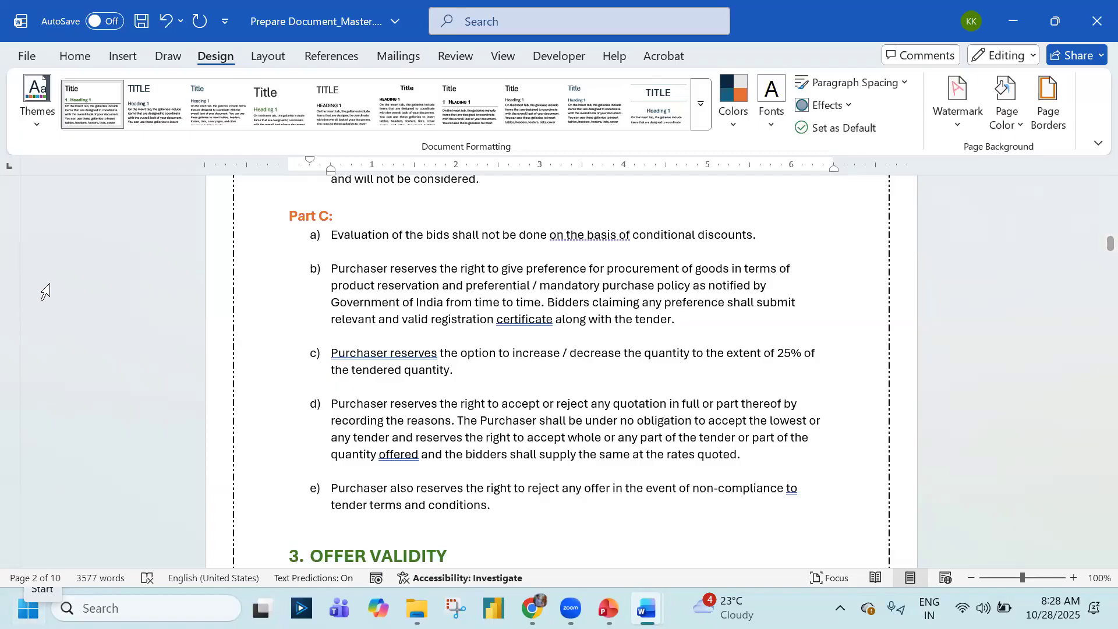
pyautogui.click(74, 55)
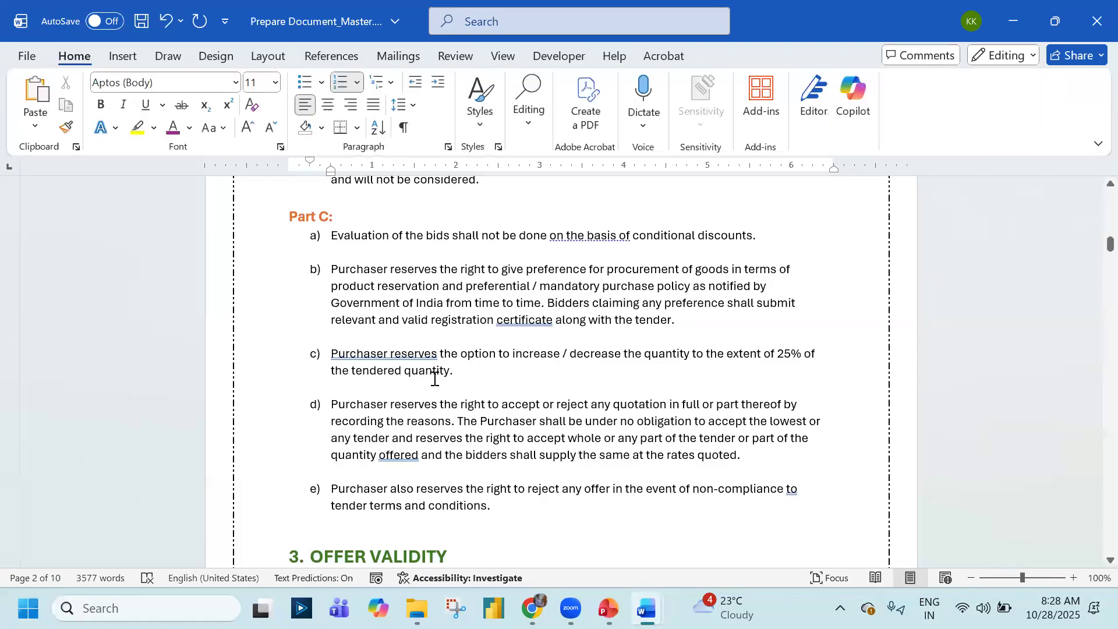
# Minimize the open windows and open 01. Excel Training.xlsx from the 01 Excel Training - Full Package_v2.2 folder inside desktop folder B00731
pyautogui.click(1025, 28)
pyautogui.click(1025, 28)
pyautogui.click(1013, 24)
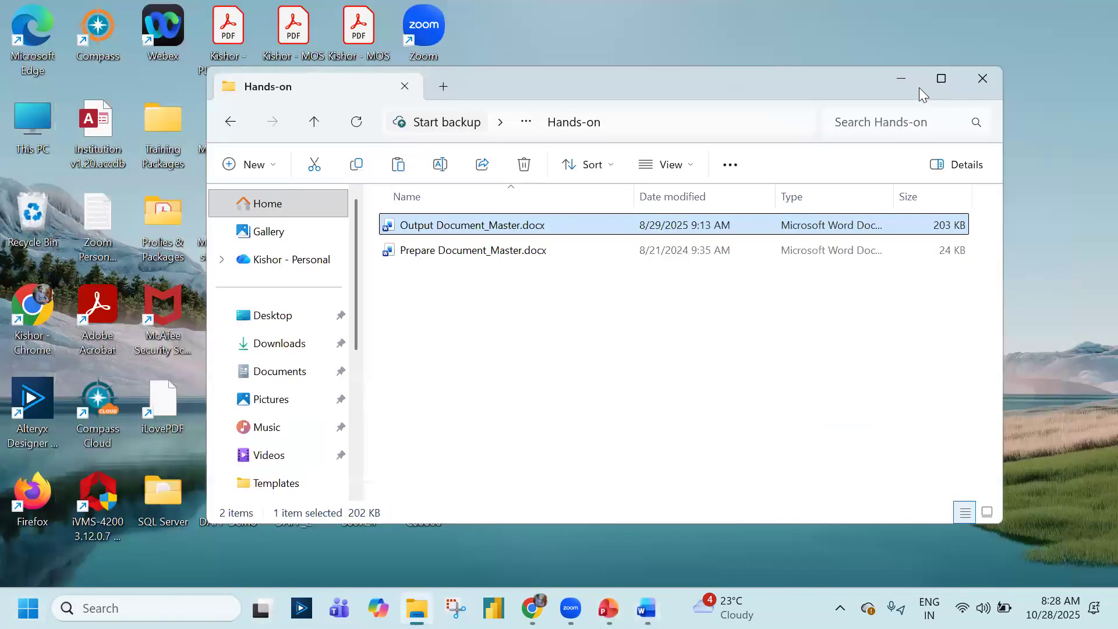
pyautogui.click(905, 70)
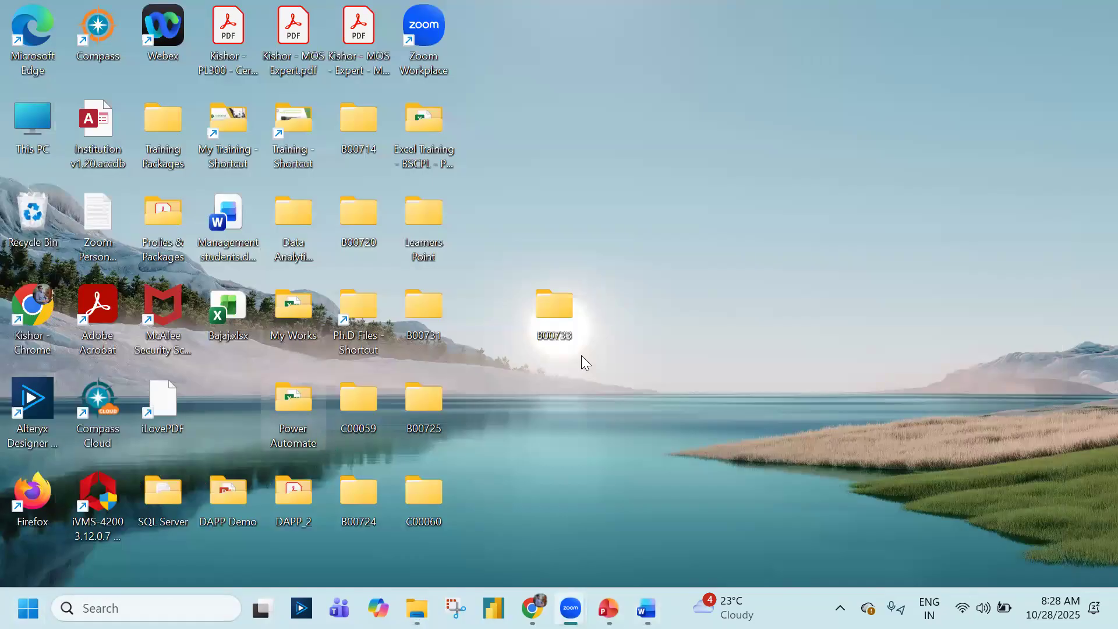
pyautogui.doubleClick(421, 306)
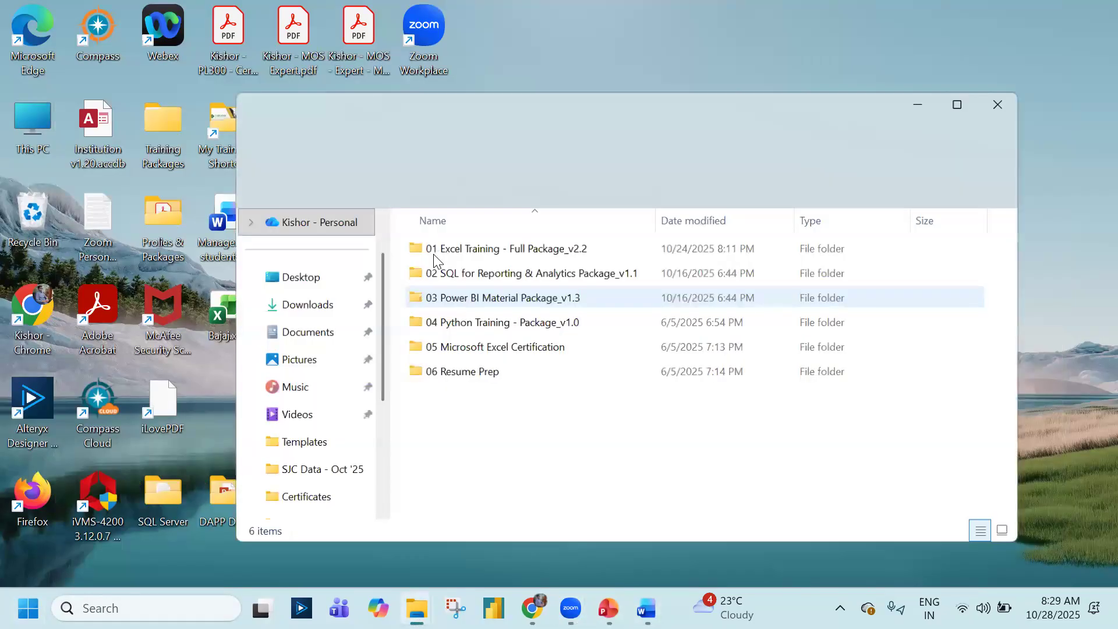
pyautogui.doubleClick(438, 249)
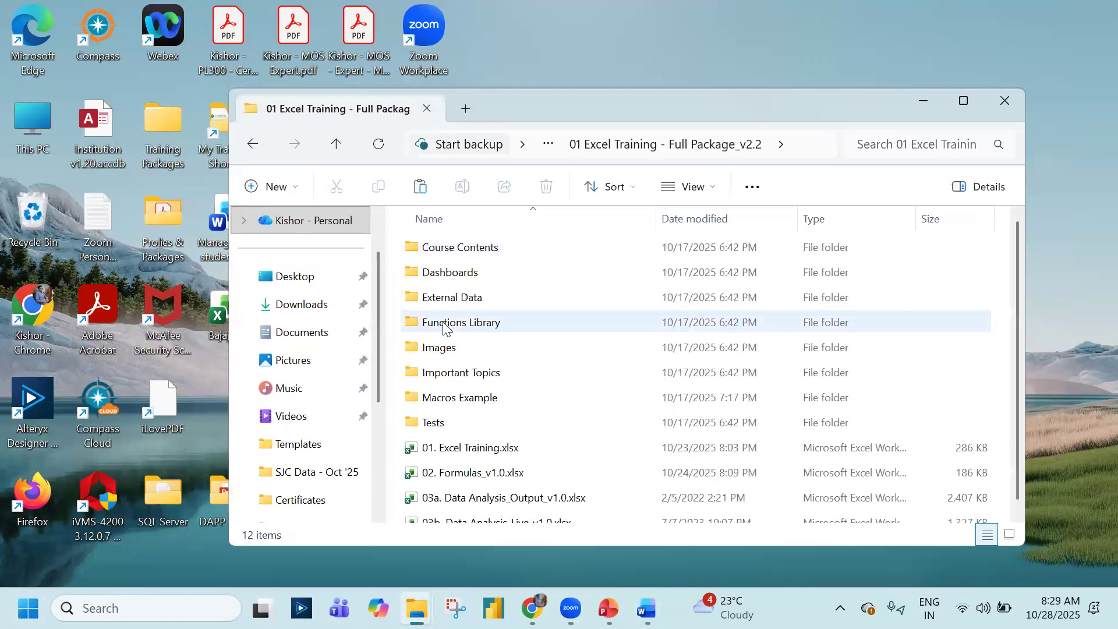
pyautogui.doubleClick(475, 450)
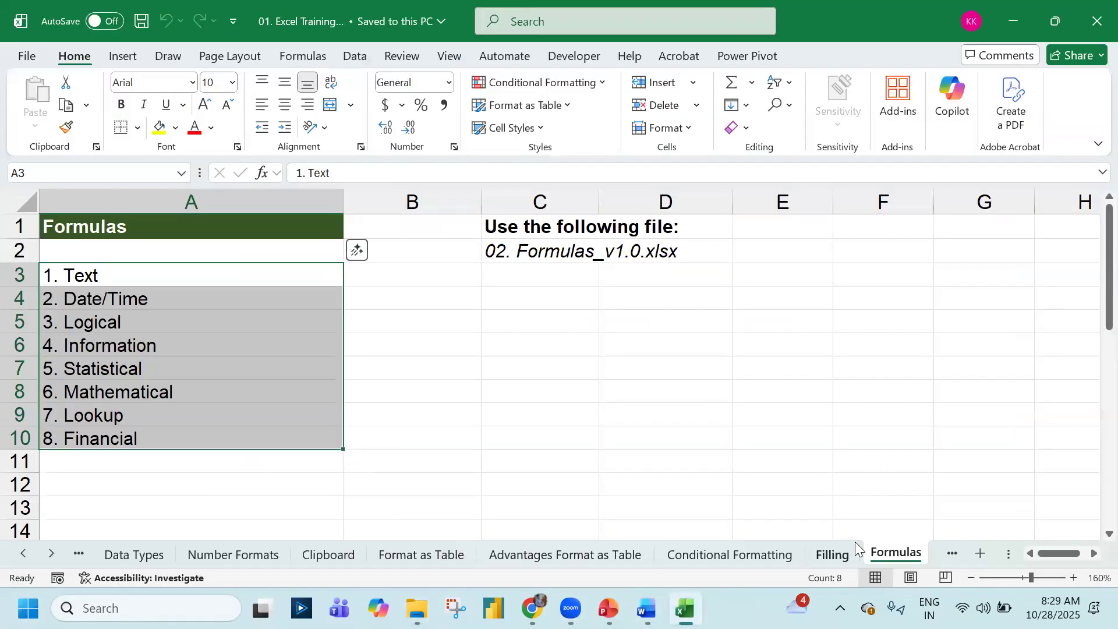
# Copy the Emp Name heading and the first nine names, C10:C19, from the Filling sheet
pyautogui.click(854, 556)
pyautogui.scroll(12, 110, 323)
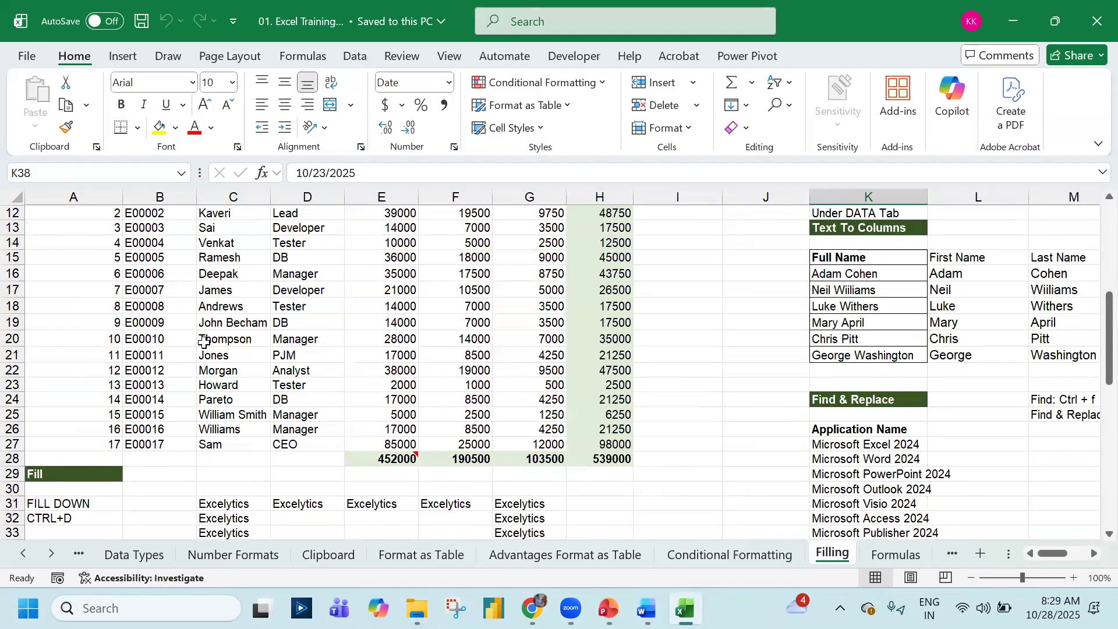
pyautogui.moveTo(233, 271); pyautogui.dragTo(228, 412)
pyautogui.hotkey('ctrl', 'c')
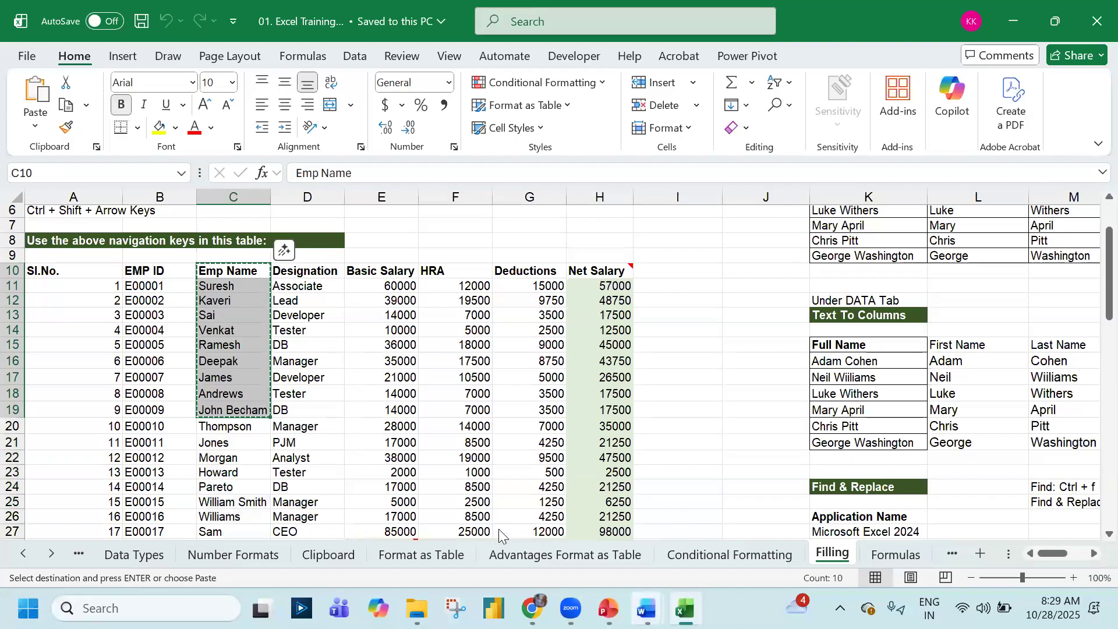
# Switch to Prepare Document_Master and paste the copied employee names after the closing paragraph of OFFER VALIDITY
pyautogui.moveTo(646, 608)
pyautogui.click(460, 476)
pyautogui.scroll(4, 460, 474)
pyautogui.scroll(-6, 495, 419)
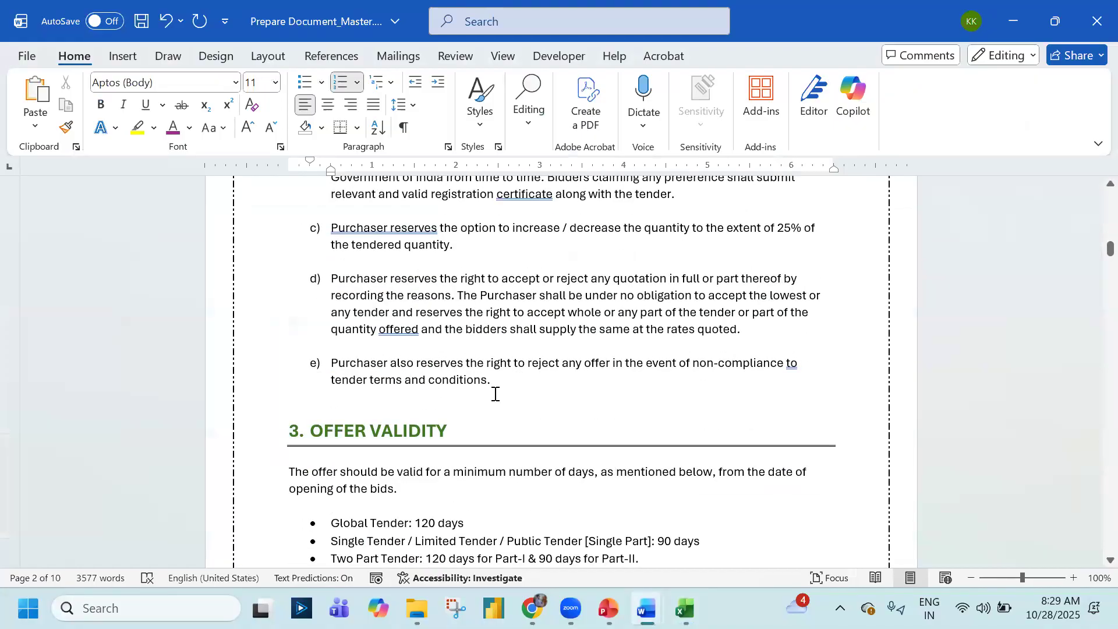
pyautogui.scroll(-5, 445, 430)
pyautogui.click(706, 358)
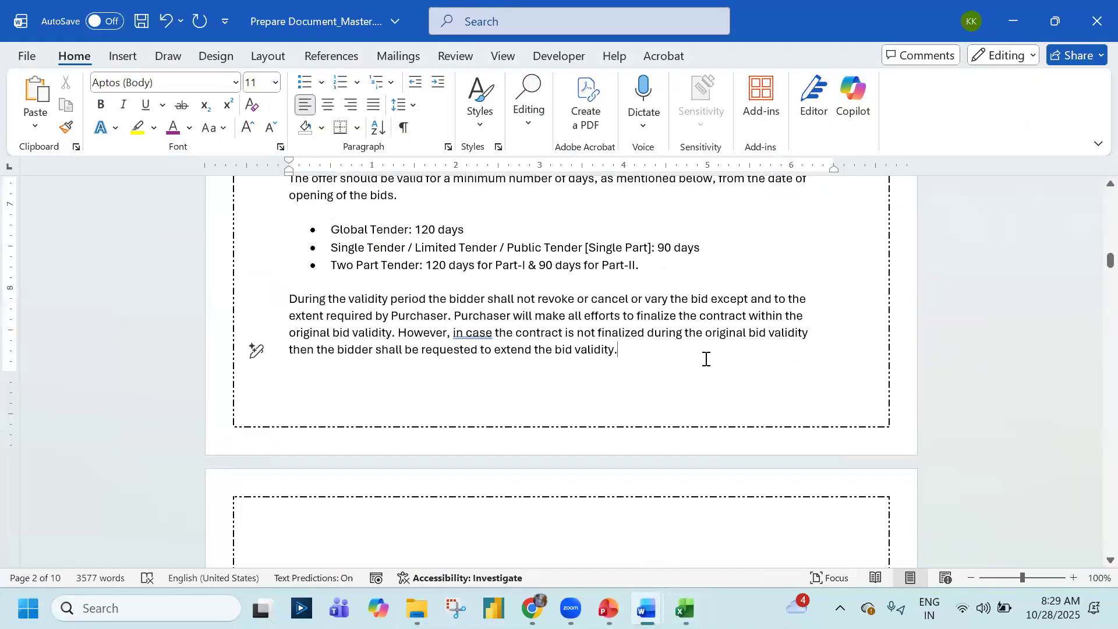
pyautogui.scroll(-3, 706, 358)
pyautogui.hotkey('ctrl', 'v')
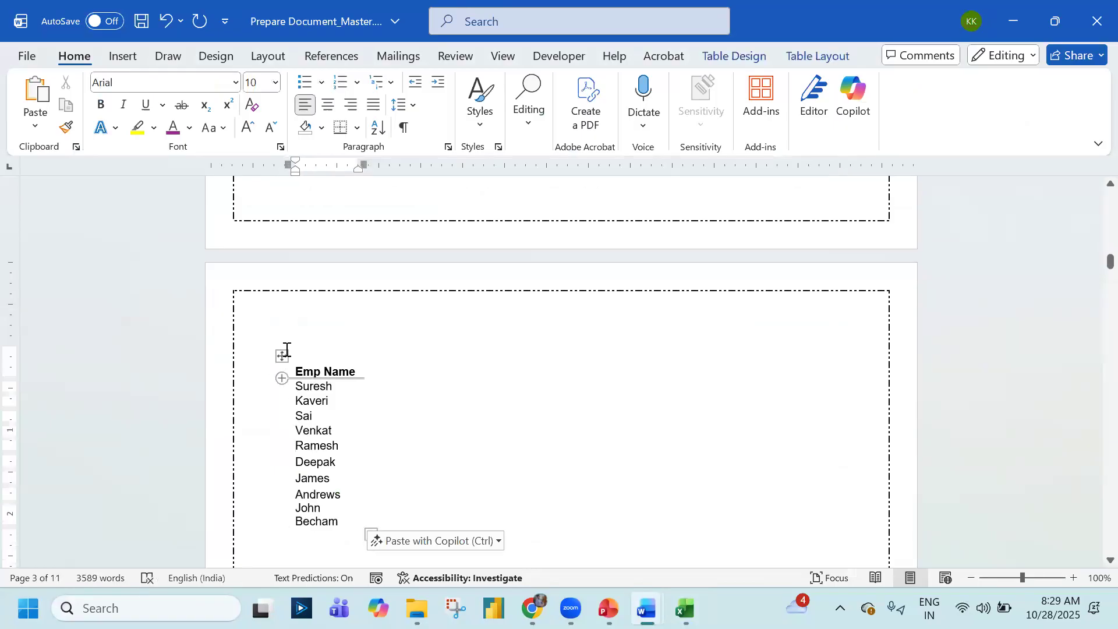
# Sort the pasted names table by Emp Name as text in ascending order, treating the first row as a header
pyautogui.click(281, 356)
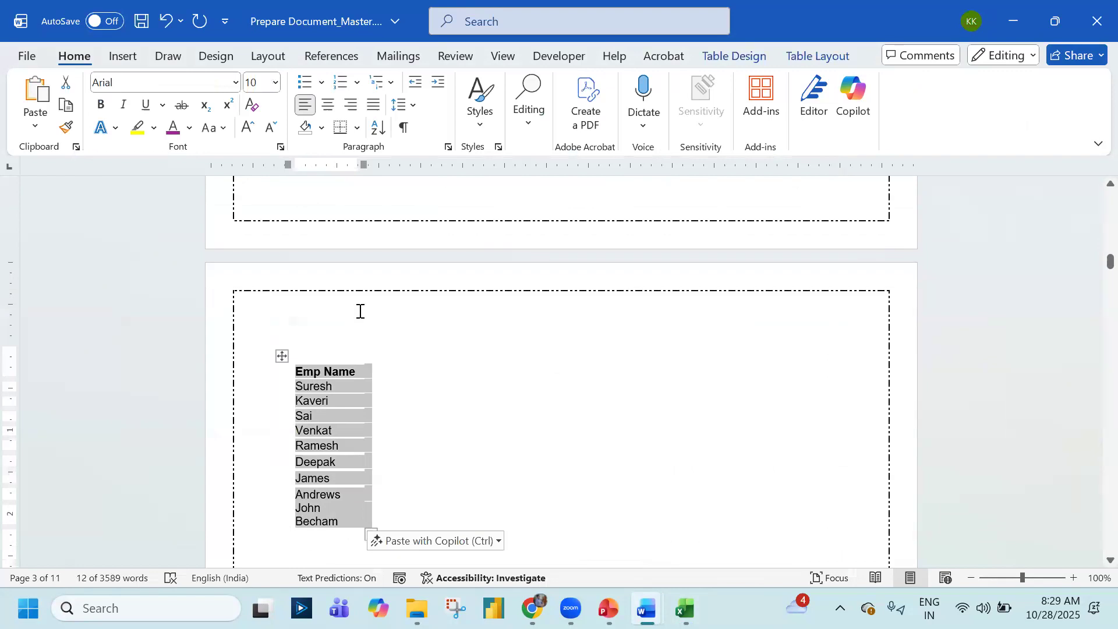
pyautogui.click(377, 128)
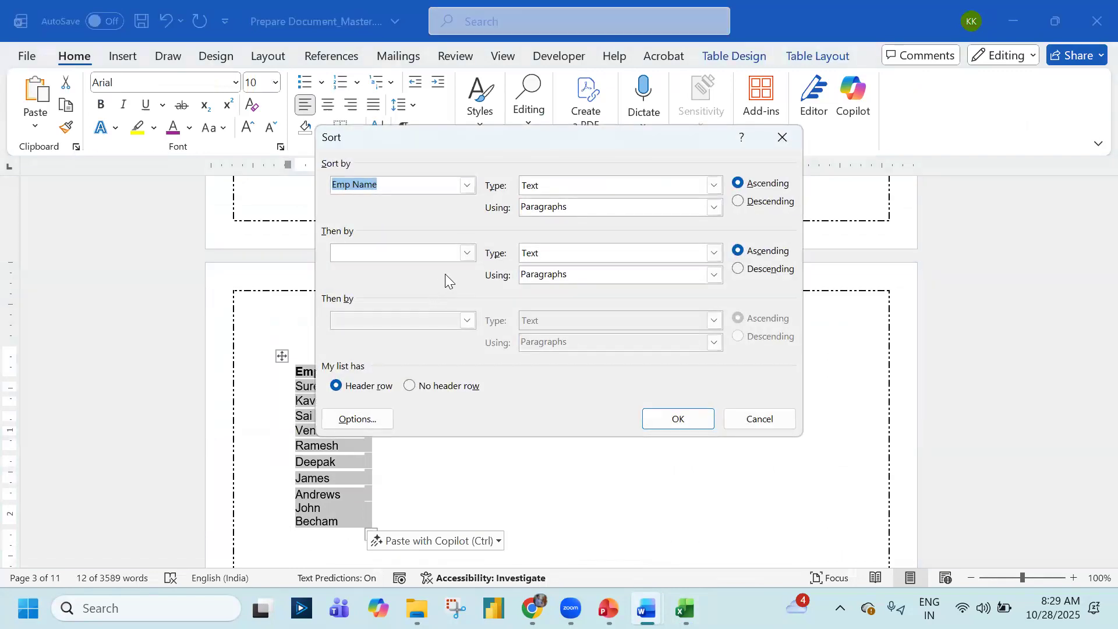
pyautogui.moveTo(444, 137); pyautogui.dragTo(614, 128)
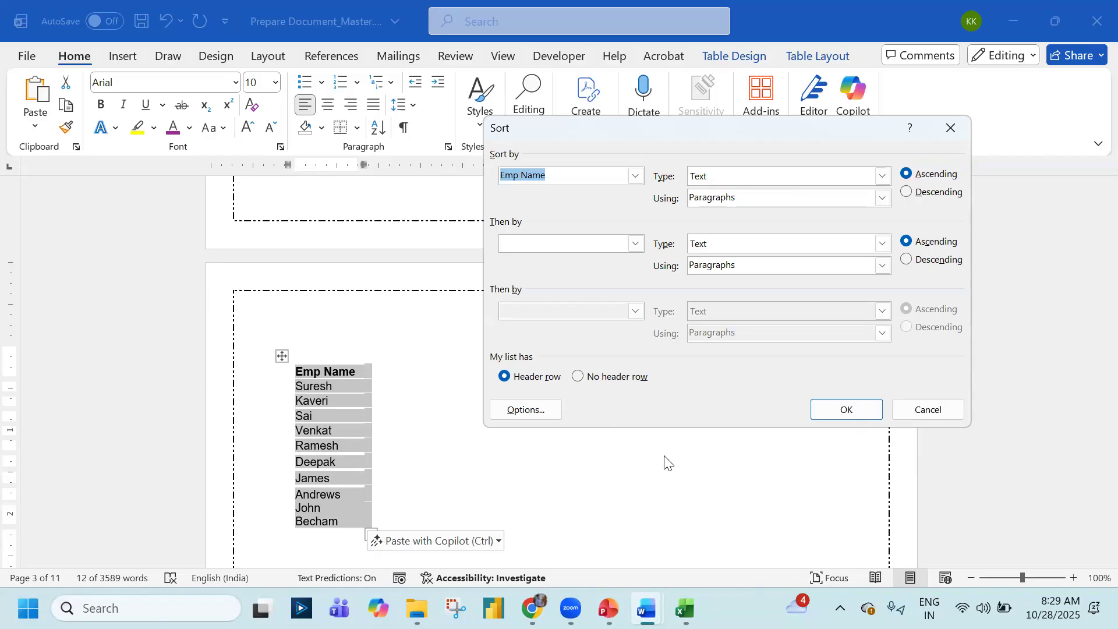
pyautogui.click(853, 411)
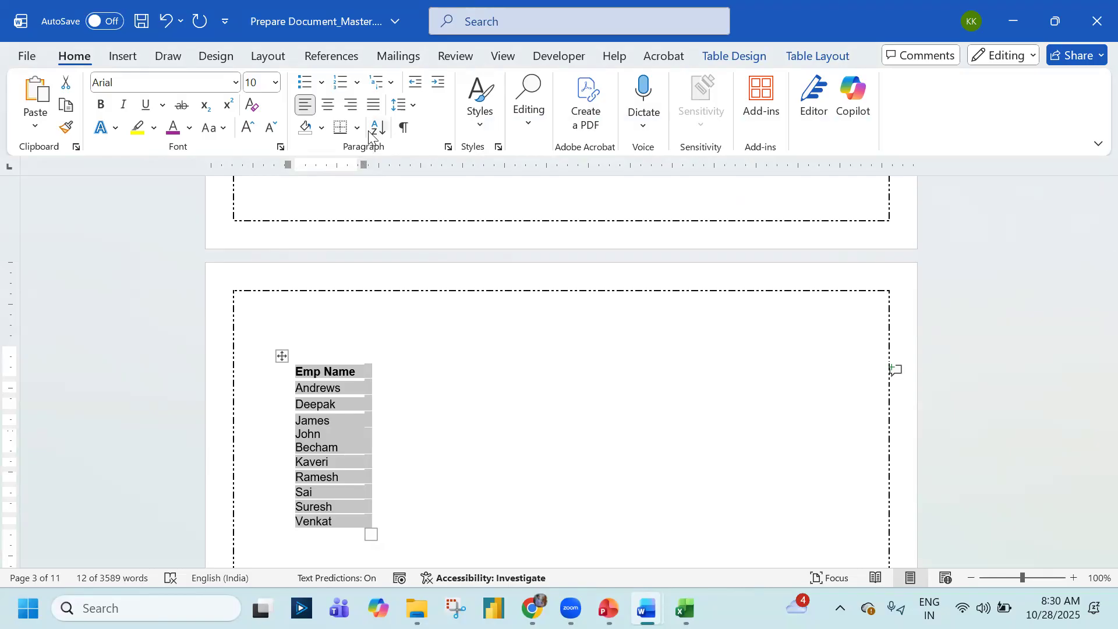
# Try sorting the first four paragraphs under TERMS FOR TECHNICAL-BID & PRICE-BID as text in ascending order and undo the sort
pyautogui.scroll(-5, 350, 321)
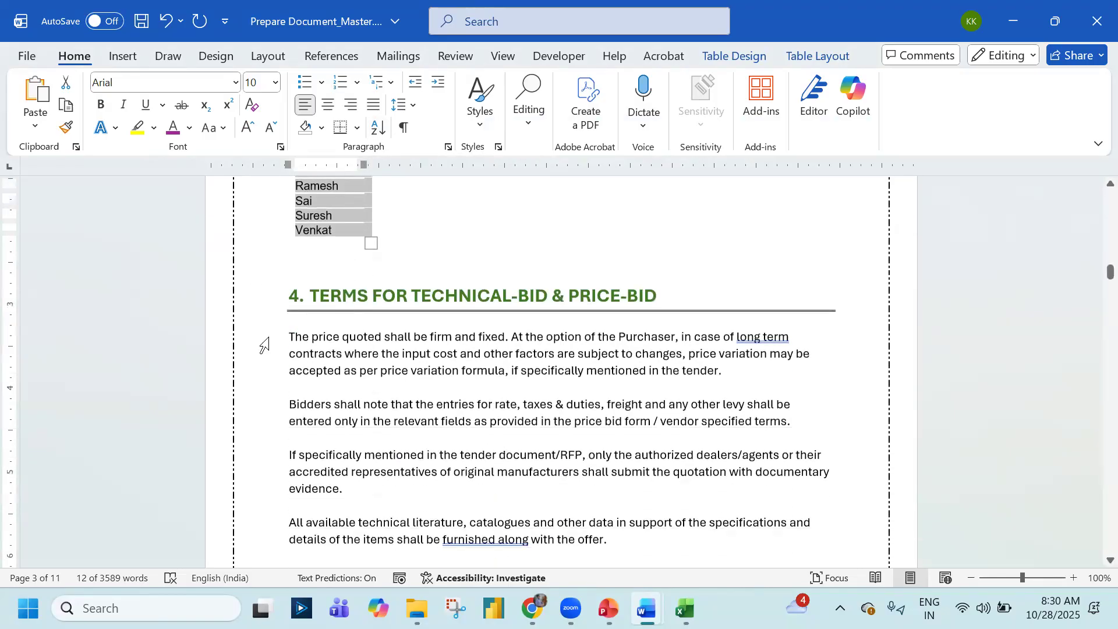
pyautogui.moveTo(291, 337); pyautogui.dragTo(624, 544)
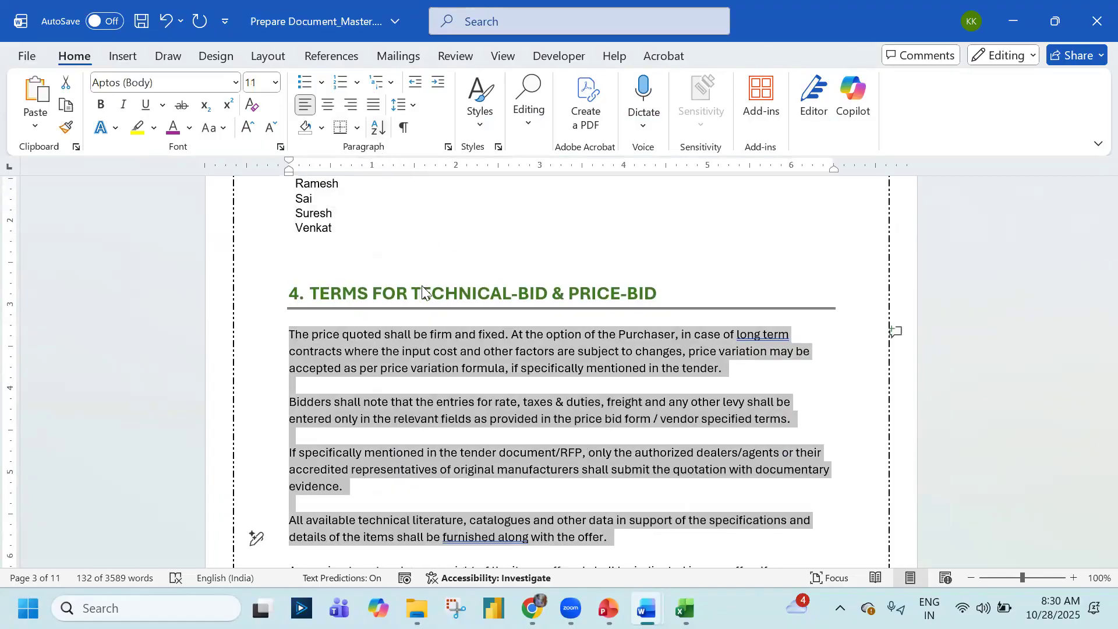
pyautogui.click(378, 127)
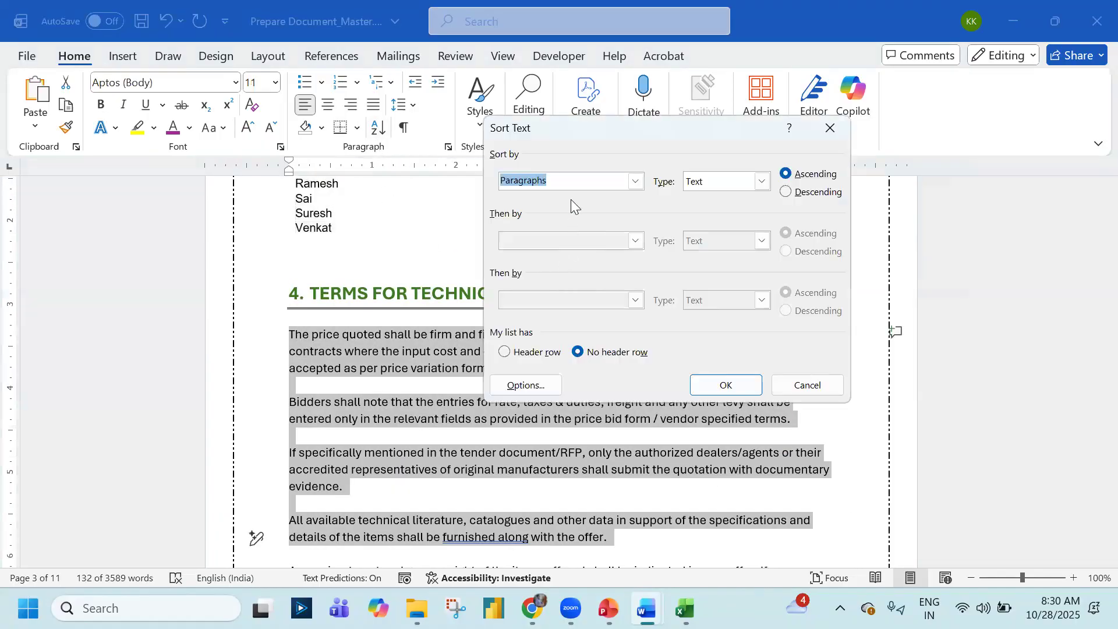
pyautogui.click(726, 385)
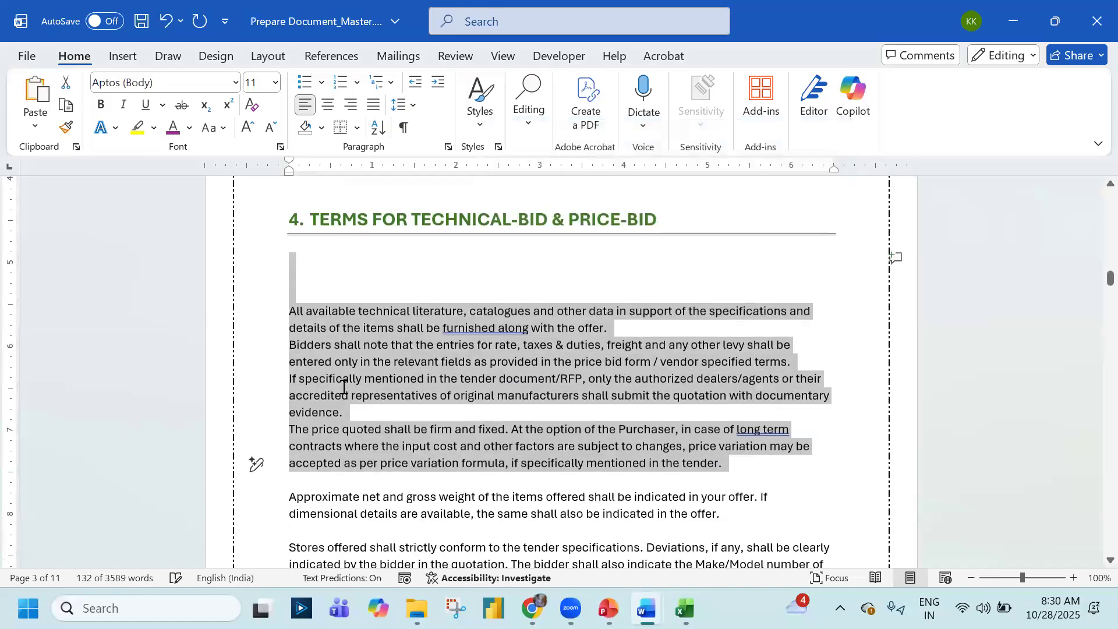
pyautogui.scroll(-3, 344, 386)
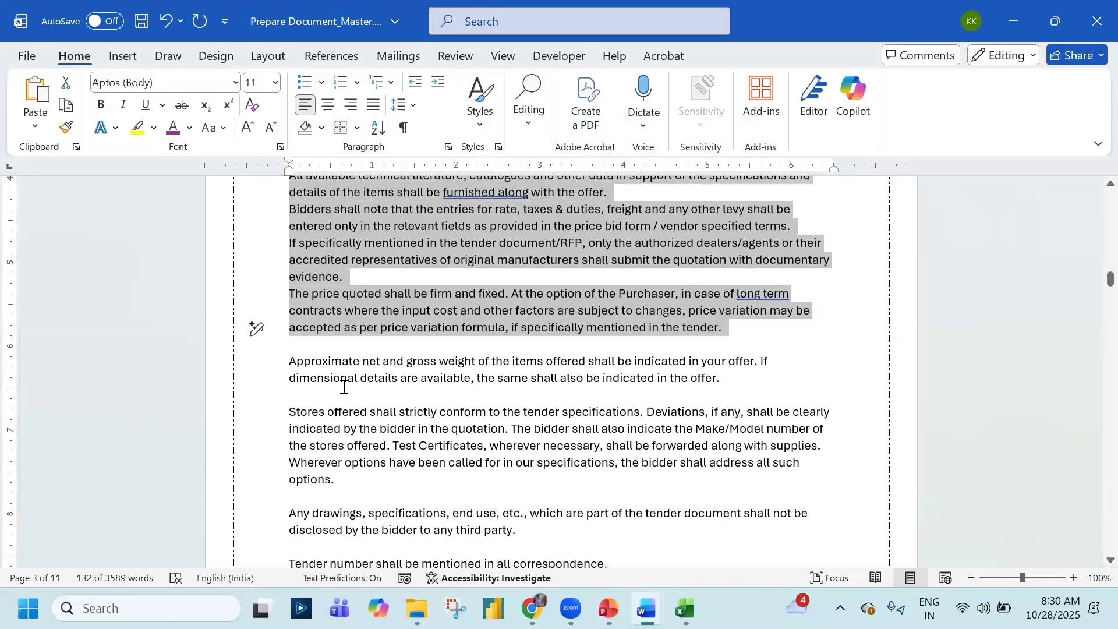
pyautogui.scroll(2, 297, 285)
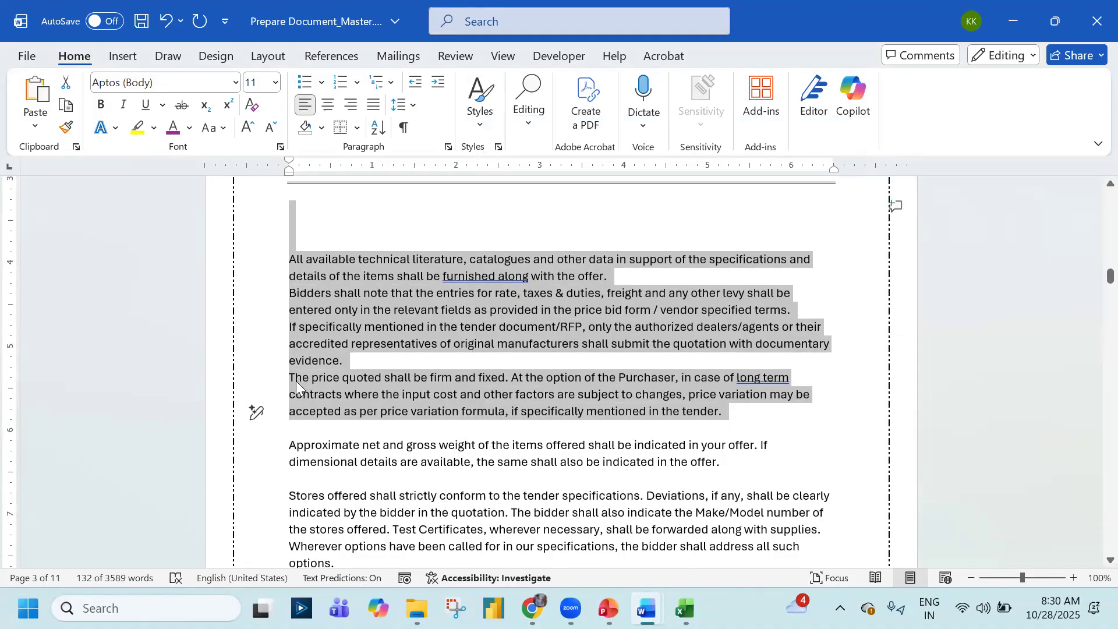
pyautogui.hotkey('ctrl', 'z')
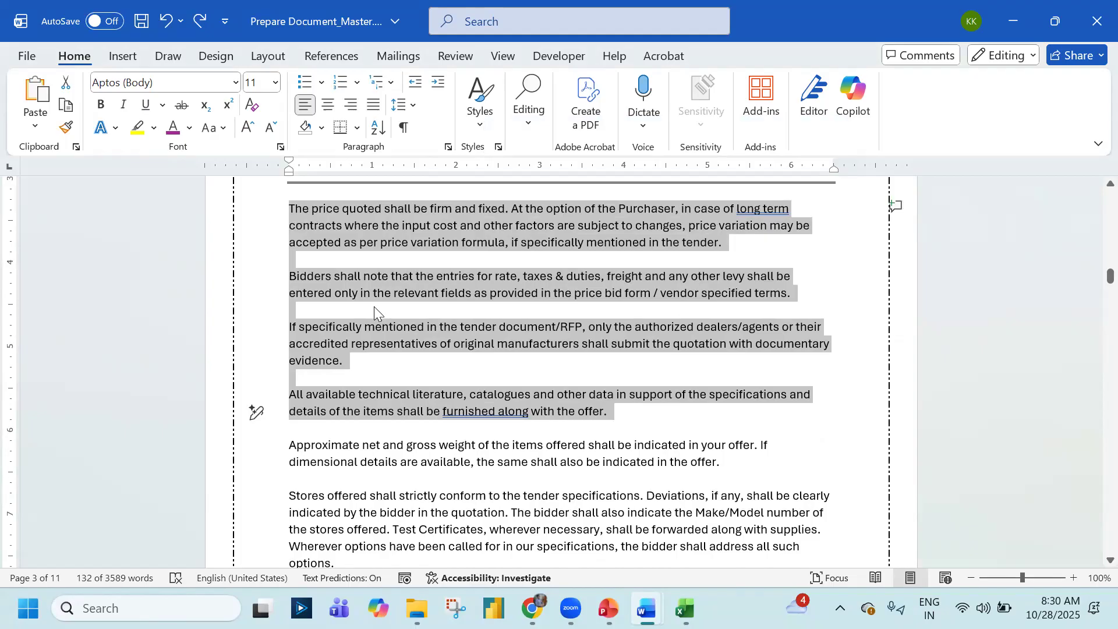
# Delete the Emp Name table and the leftover blank line above the TERMS FOR TECHNICAL-BID & PRICE-BID heading
pyautogui.scroll(3, 374, 306)
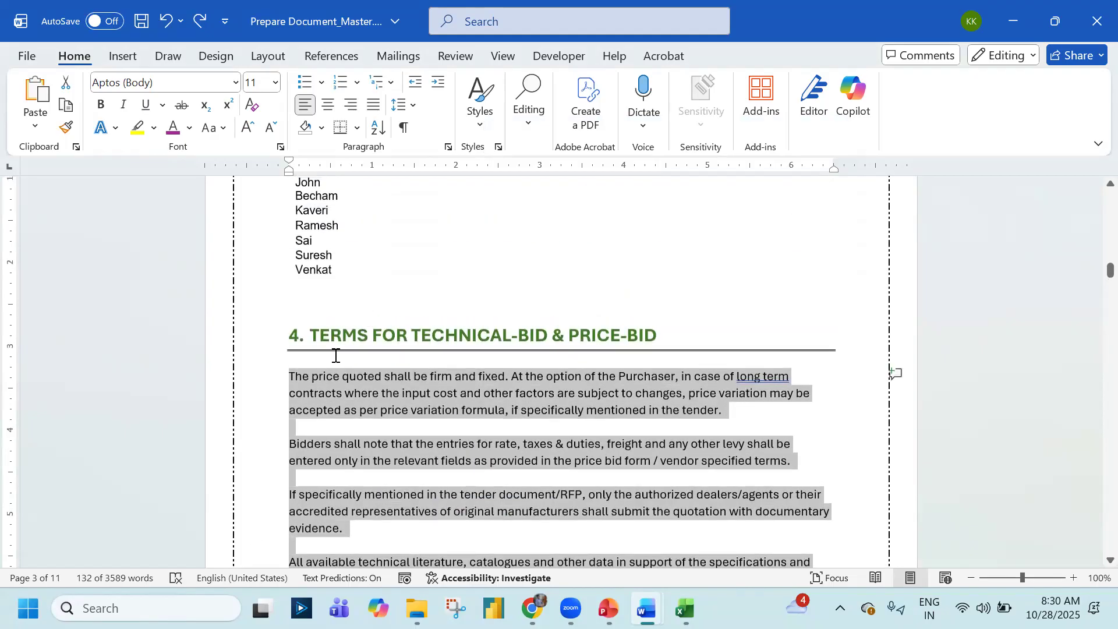
pyautogui.scroll(-1, 335, 356)
pyautogui.scroll(4, 336, 355)
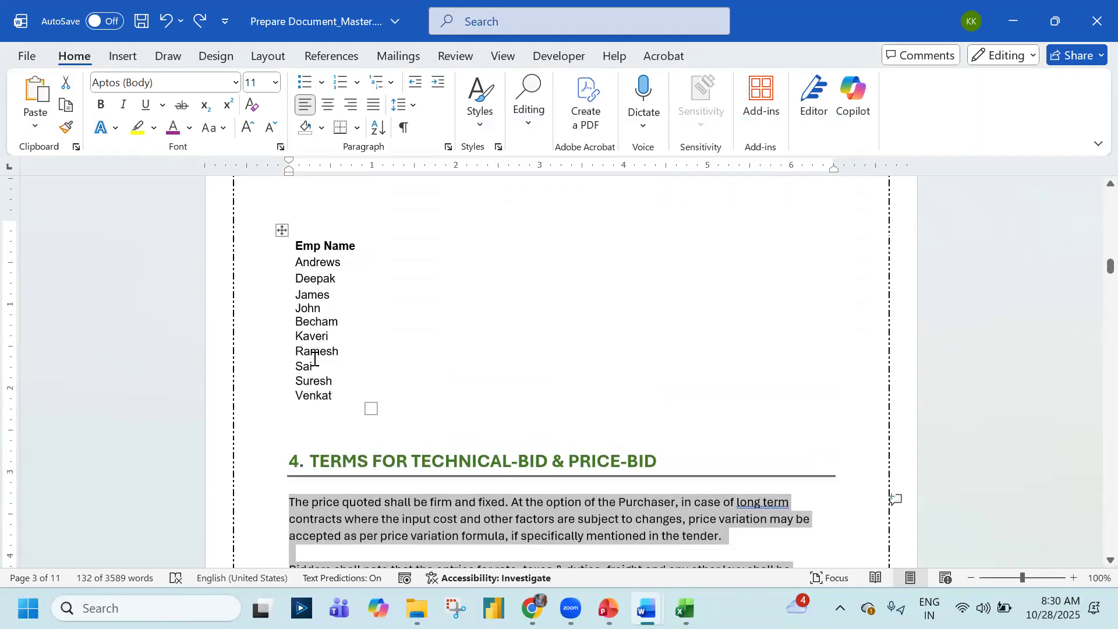
pyautogui.click(282, 230)
pyautogui.rightClick(282, 231)
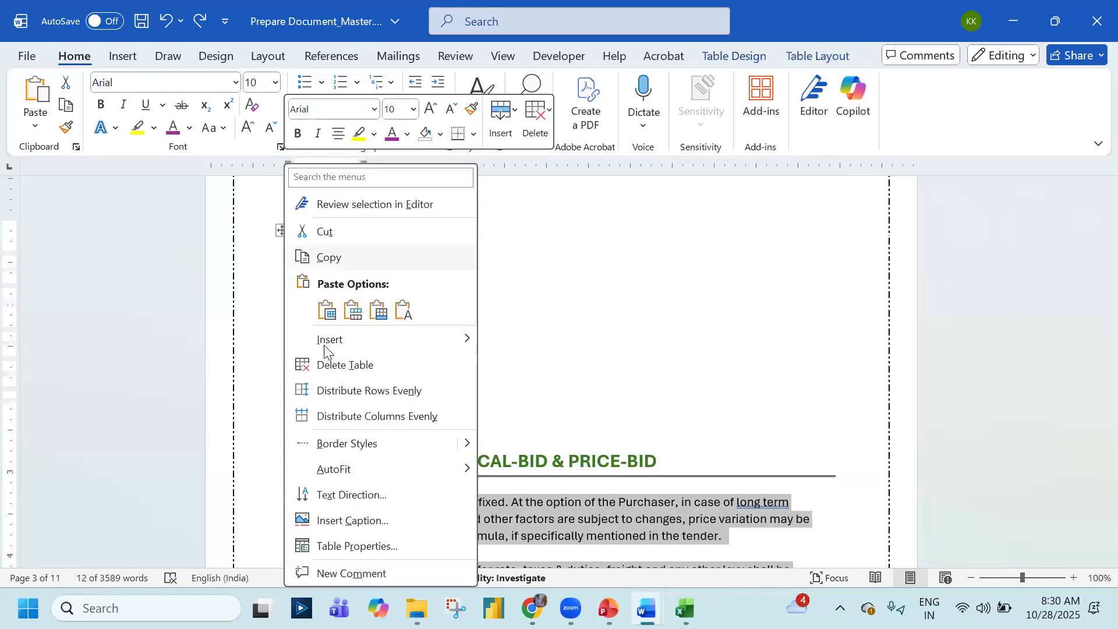
pyautogui.click(330, 362)
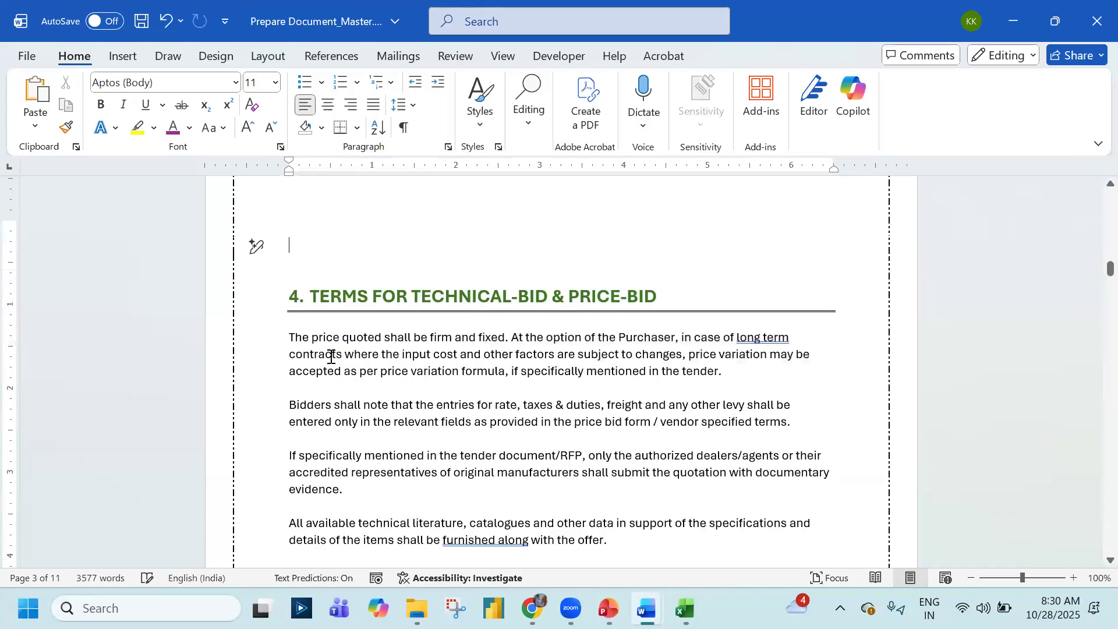
pyautogui.scroll(5, 327, 357)
pyautogui.hotkey('ctrl', 'z')
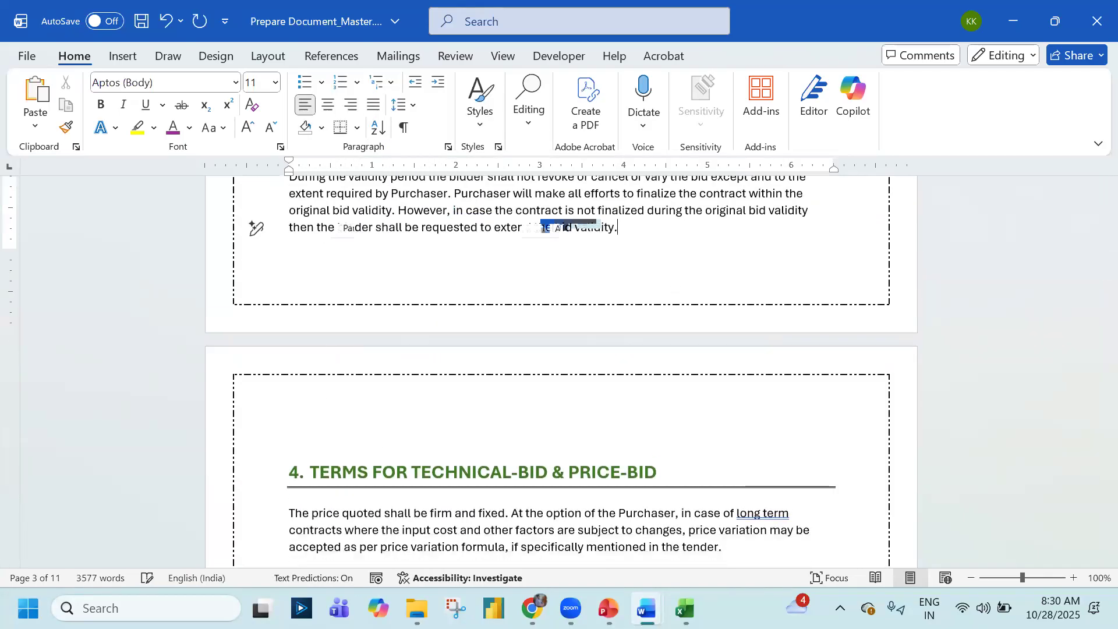
pyautogui.press('Delete')
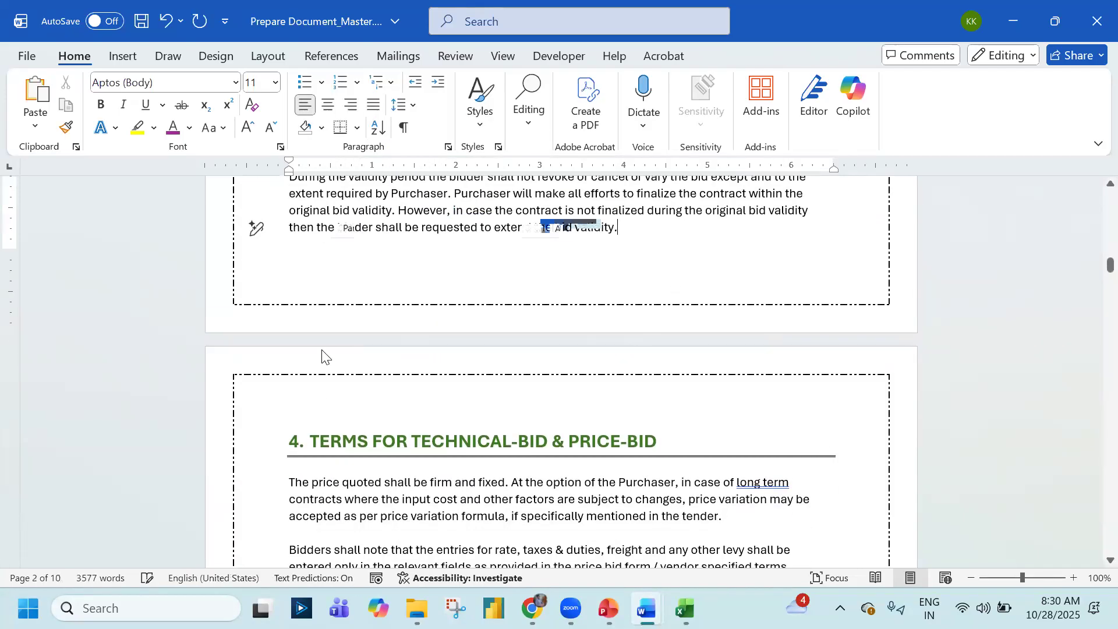
# Switch to the Excelytics - MS Word presentation and review the line and paragraph spacing notes on the Paragraph Settings slide
pyautogui.hotkey('alt', 'Tab')
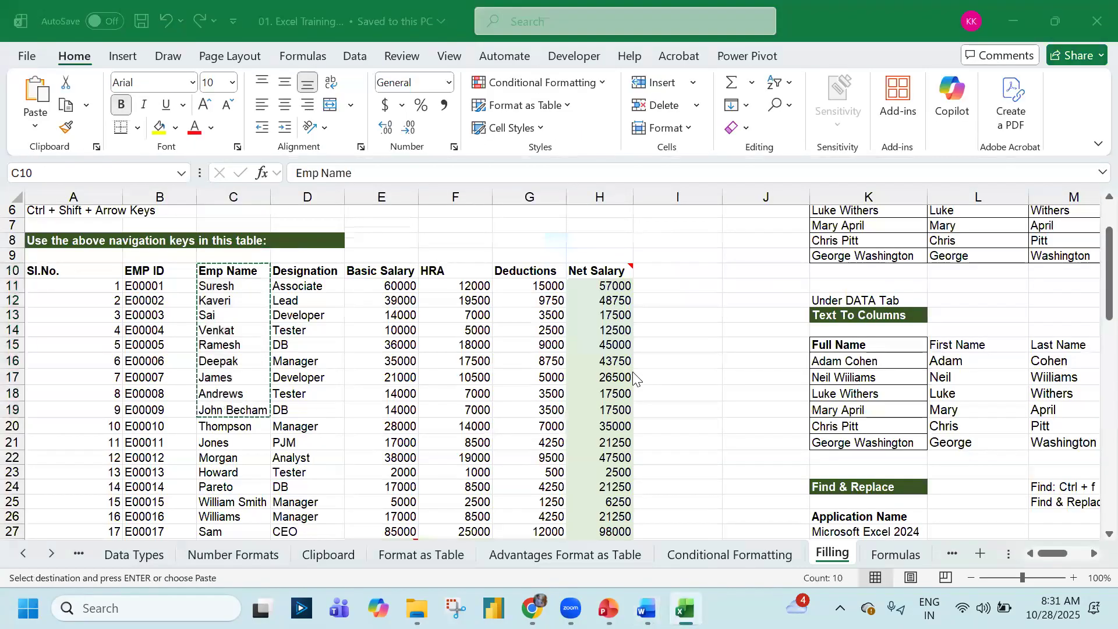
pyautogui.hotkey('alt', 'Tab')
pyautogui.press('Tab')
pyautogui.press('Tab')
pyautogui.press('Tab')
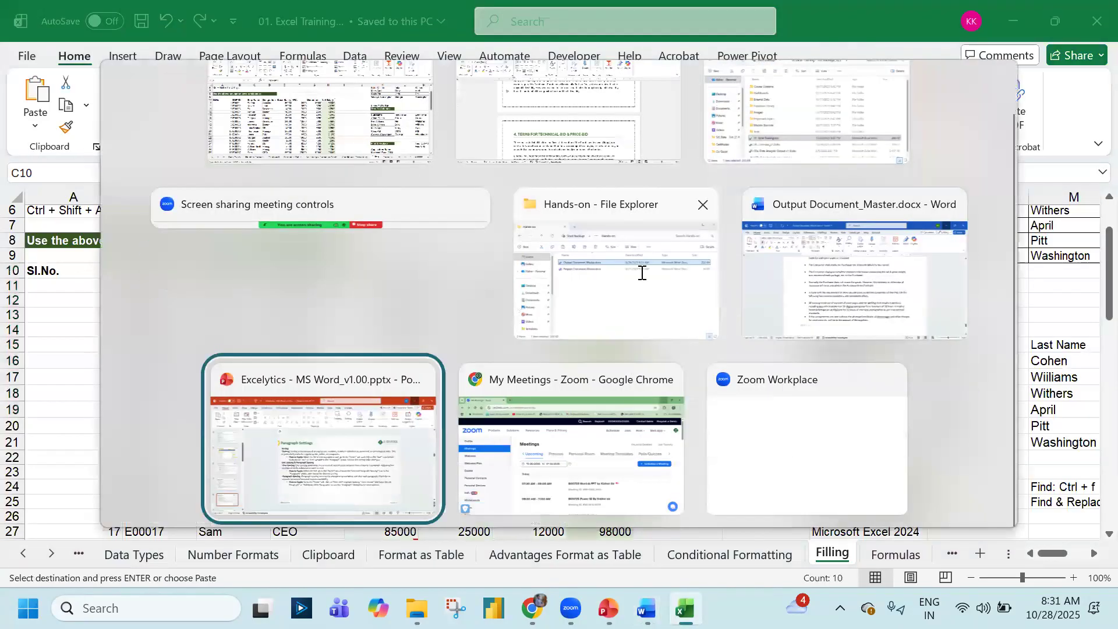
pyautogui.hotkey('alt', 'Tab')
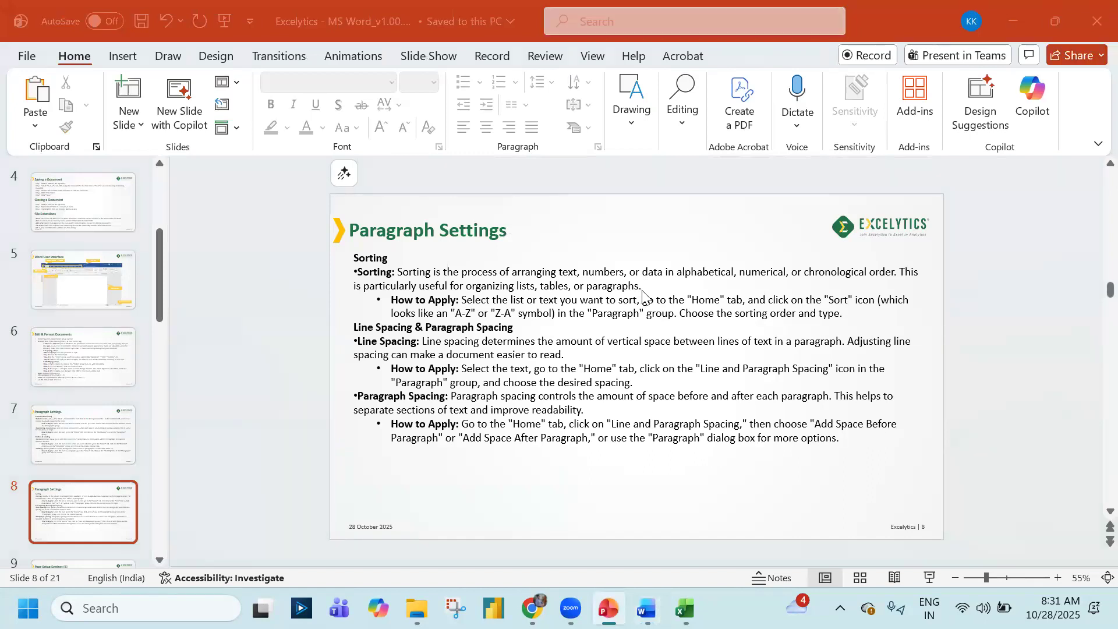
# Switch to Output Document_Master.docx and examine the bulleted list under PACKING, FORWARDING & INSURANCE
pyautogui.hotkey('alt', 'Tab')
pyautogui.hotkey('alt', 'Tab')
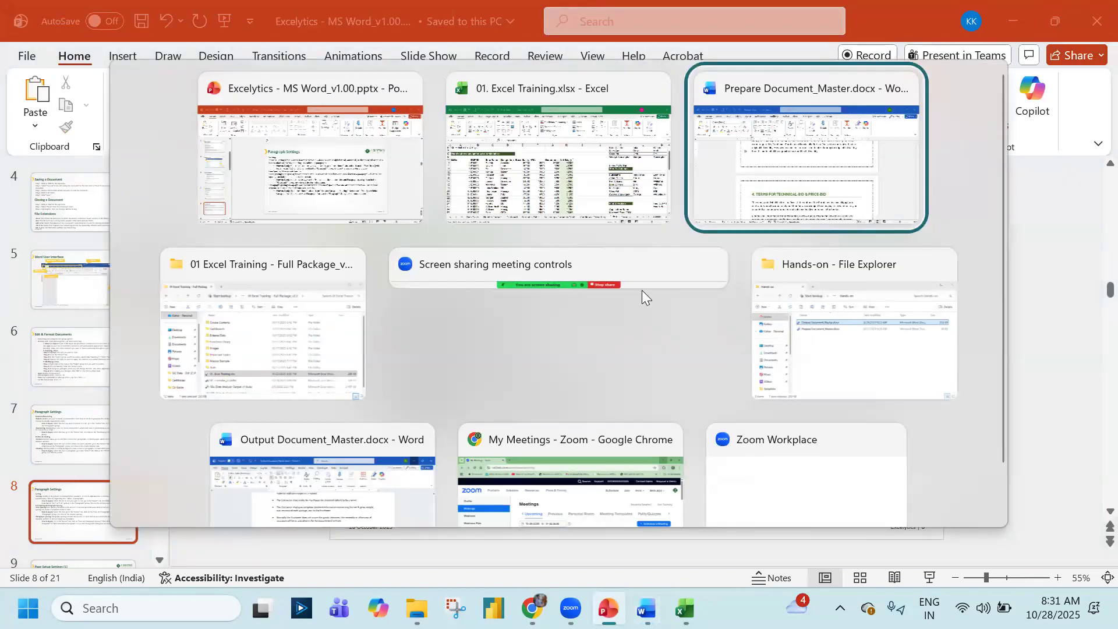
pyautogui.hotkey('alt', 'Tab')
pyautogui.hotkey('alt', 'Tab')
pyautogui.hotkey('alt', 'Tab')
pyautogui.hotkey('alt', 'Tab')
pyautogui.hotkey('alt', 'Tab')
pyautogui.hotkey('alt', 'Tab')
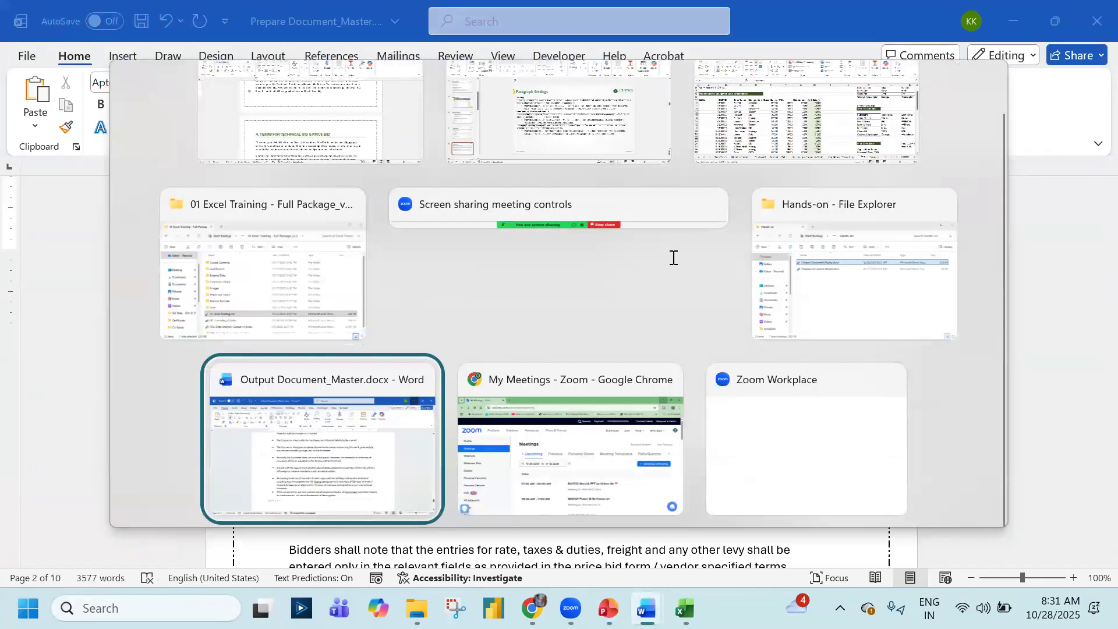
pyautogui.scroll(5, 524, 304)
pyautogui.scroll(-1, 337, 443)
pyautogui.click(334, 273)
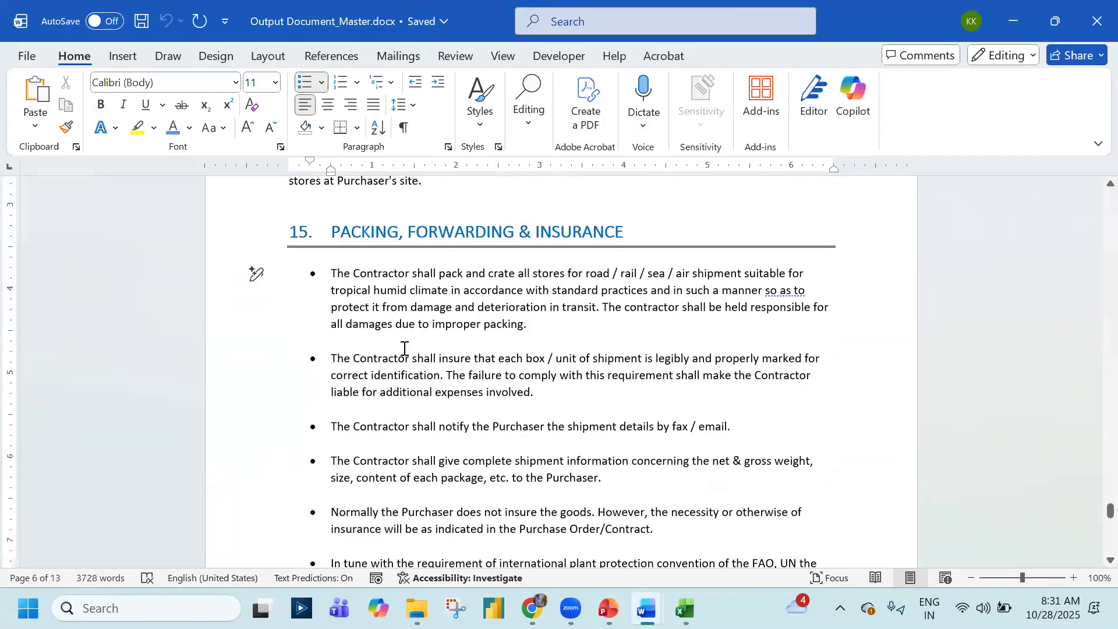
pyautogui.click(328, 282)
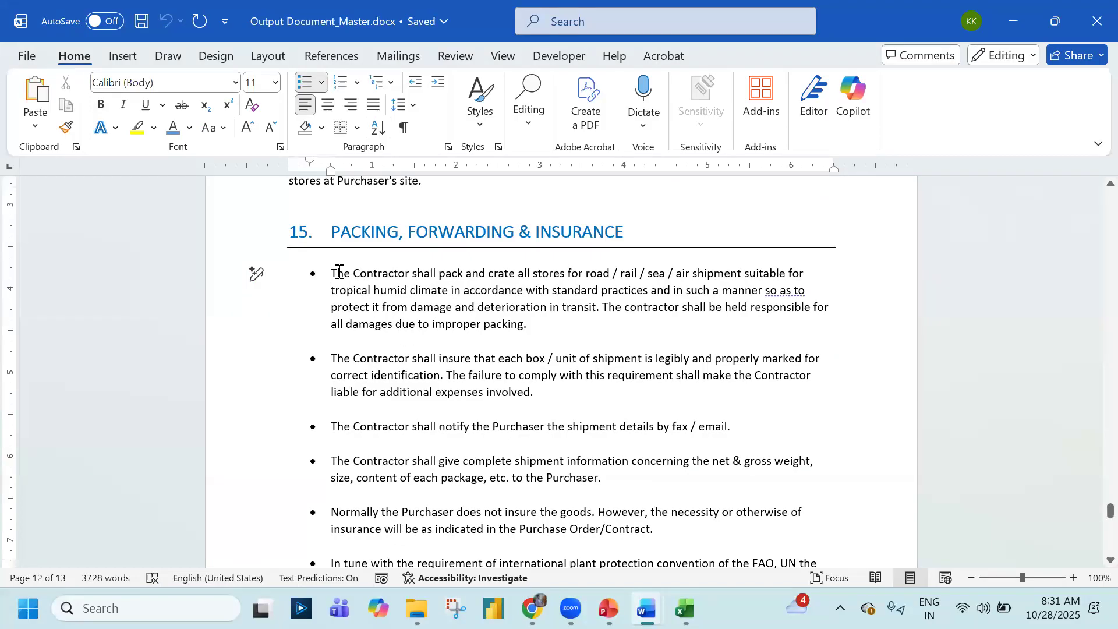
# Return to Prepare Document_Master and set the line spacing of the Part C list, items a to e, to 1.15
pyautogui.hotkey('alt', 'Tab')
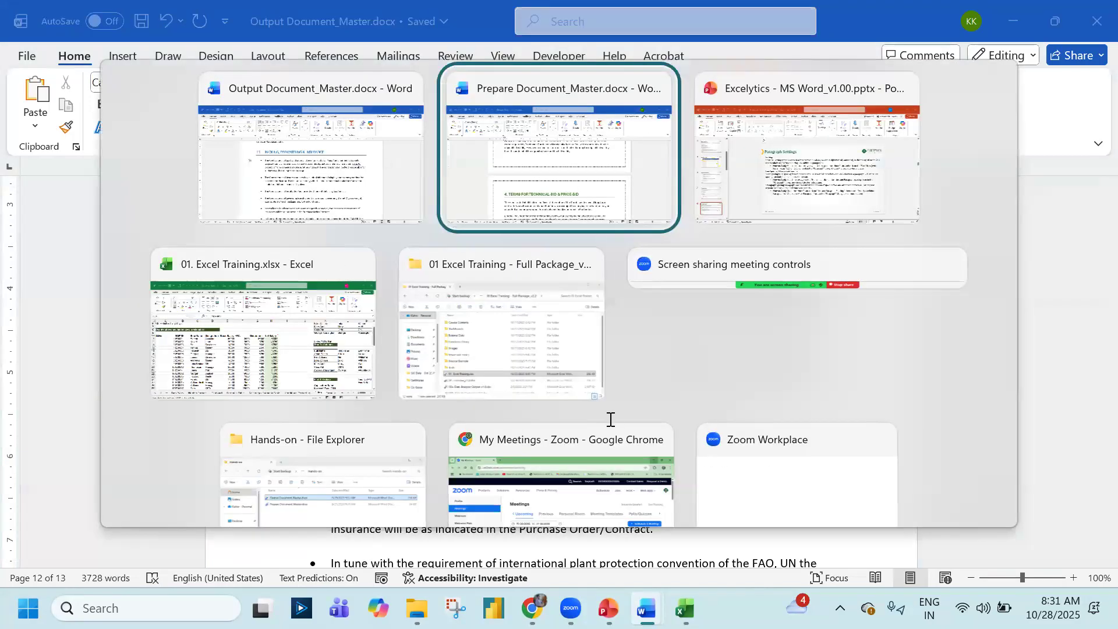
pyautogui.scroll(20, 616, 423)
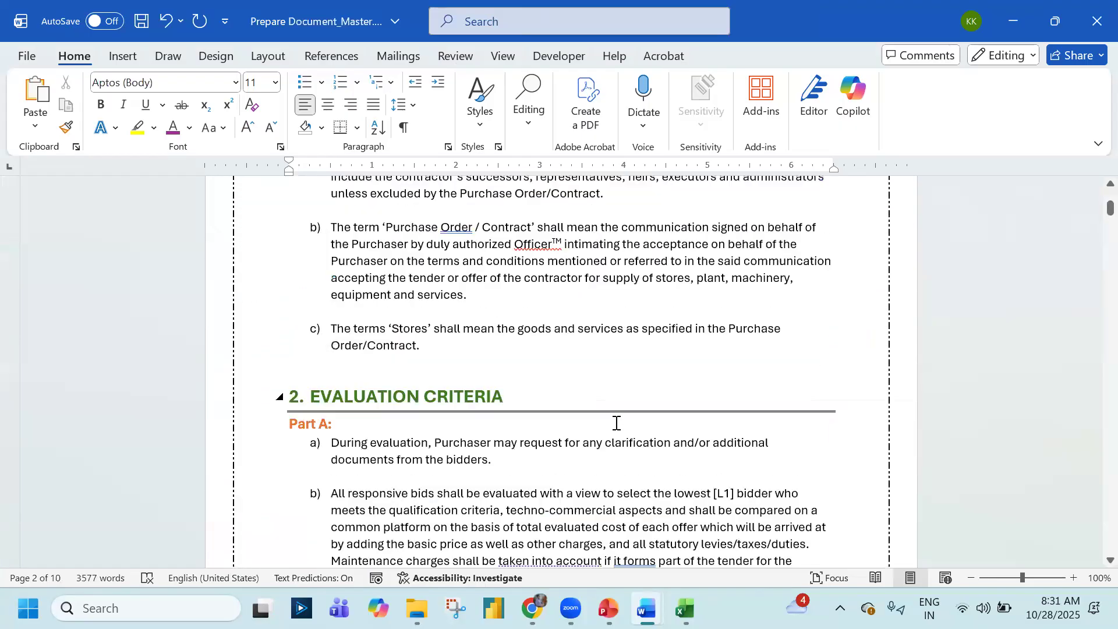
pyautogui.scroll(-15, 425, 425)
pyautogui.scroll(4, 426, 425)
pyautogui.scroll(-12, 426, 425)
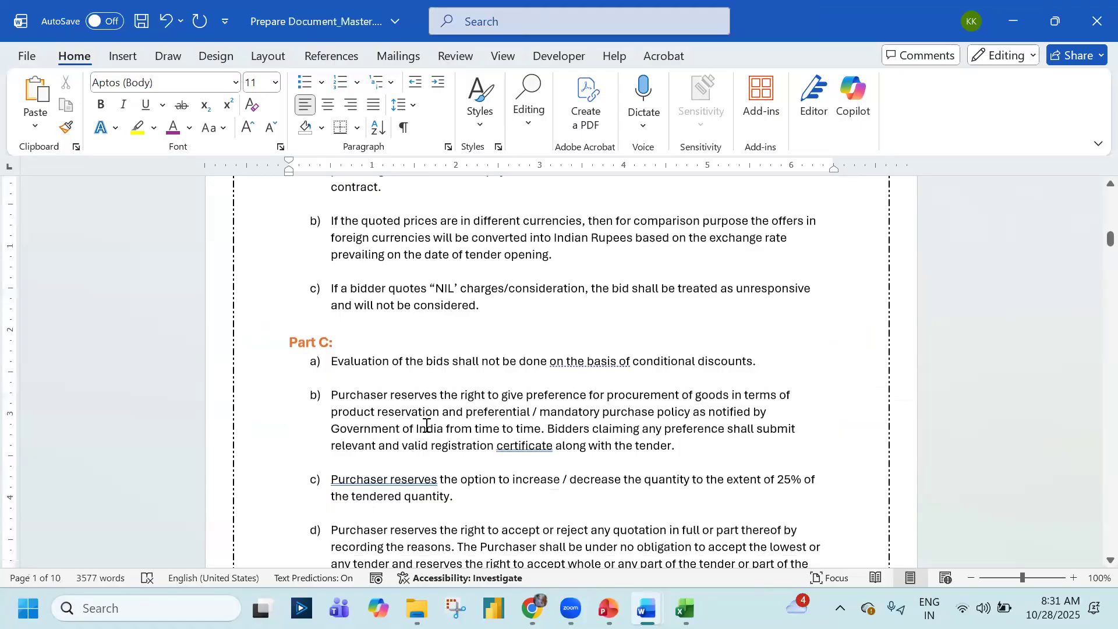
pyautogui.moveTo(499, 512); pyautogui.dragTo(299, 234)
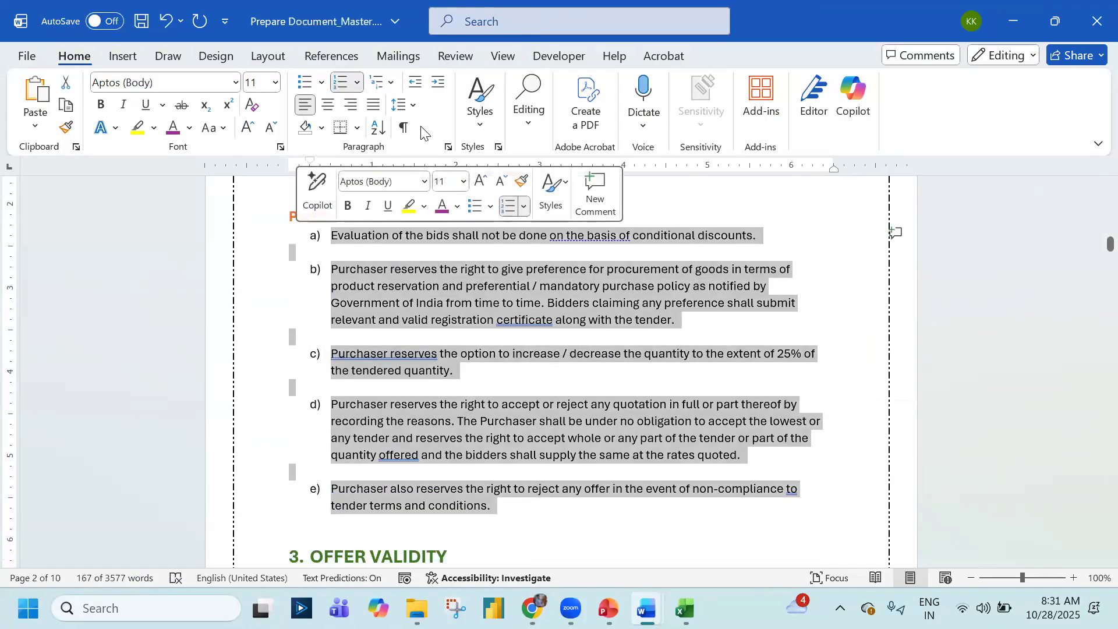
pyautogui.click(415, 105)
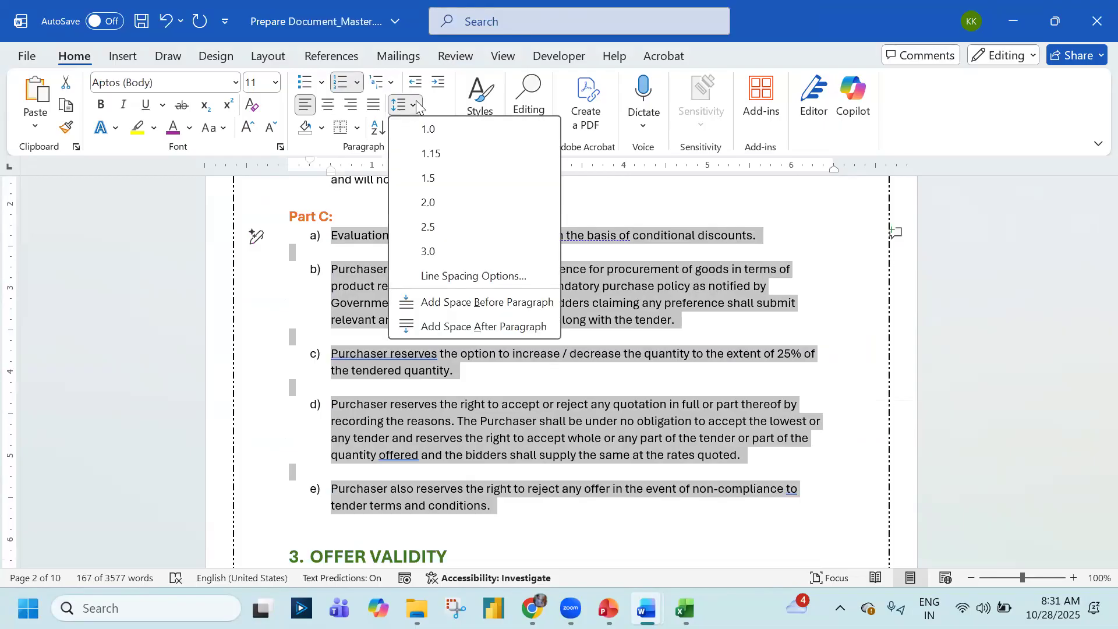
pyautogui.click(415, 106)
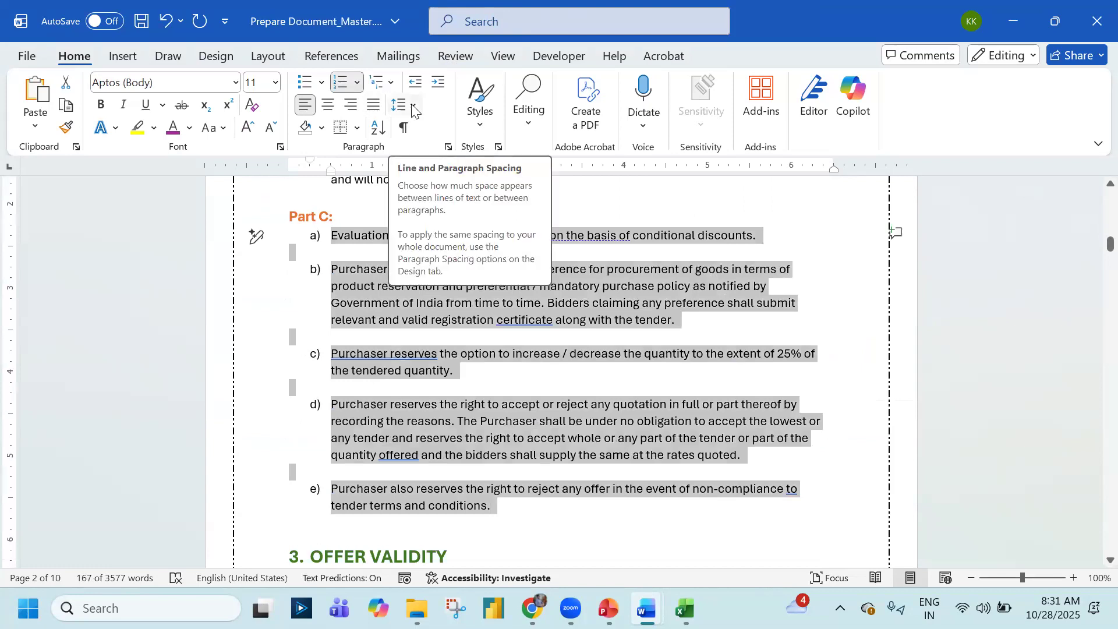
pyautogui.click(413, 107)
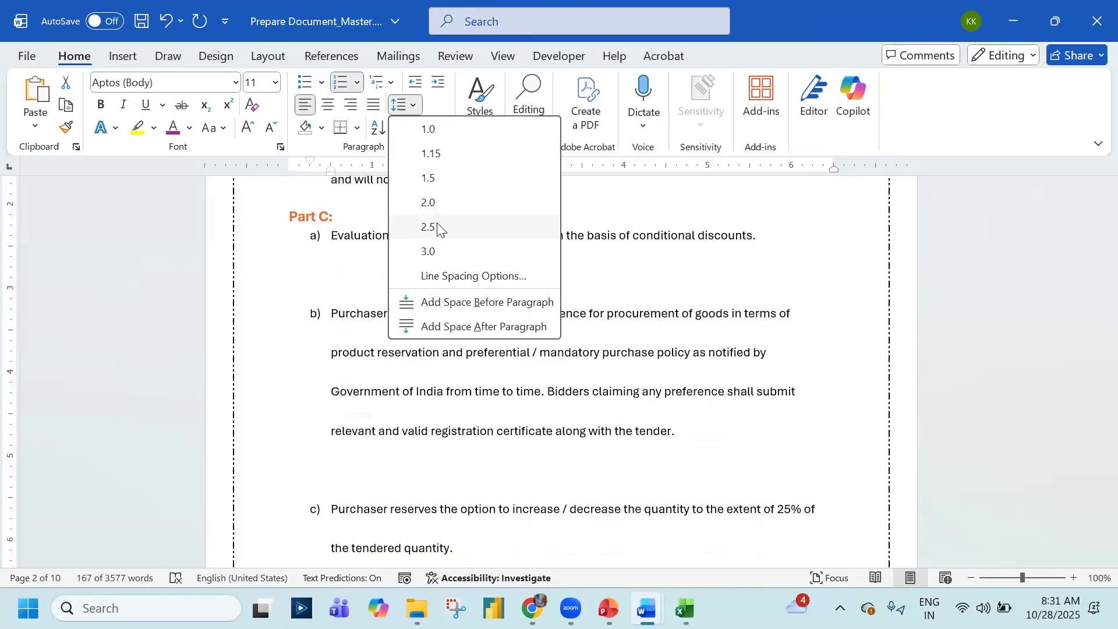
pyautogui.click(436, 154)
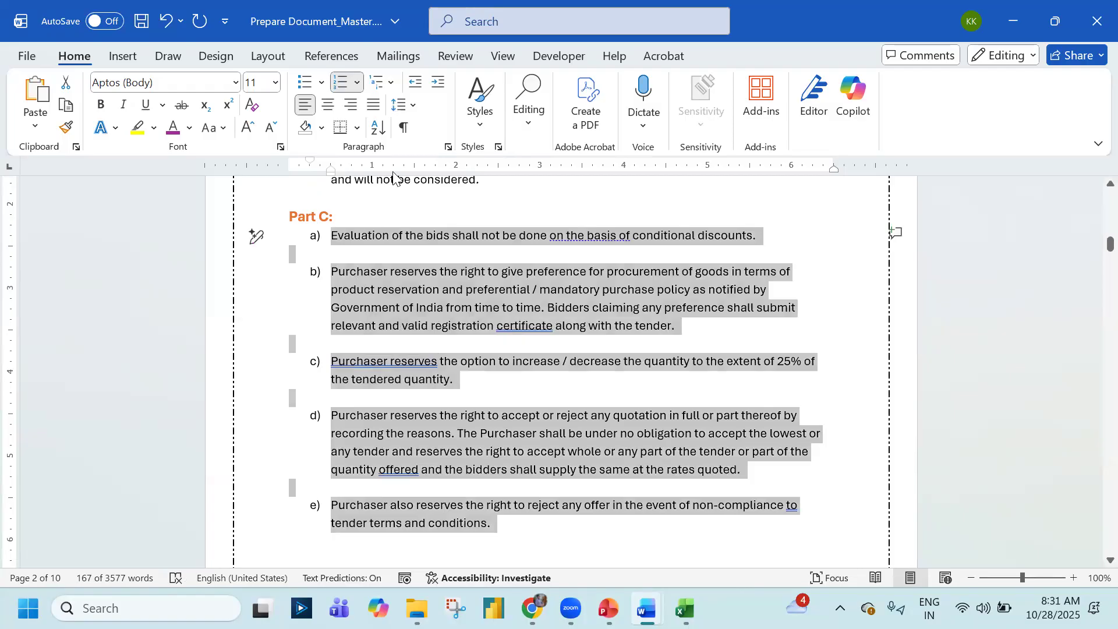
# Set the line spacing of the Part C list, items a to e, to 1.0
pyautogui.click(417, 105)
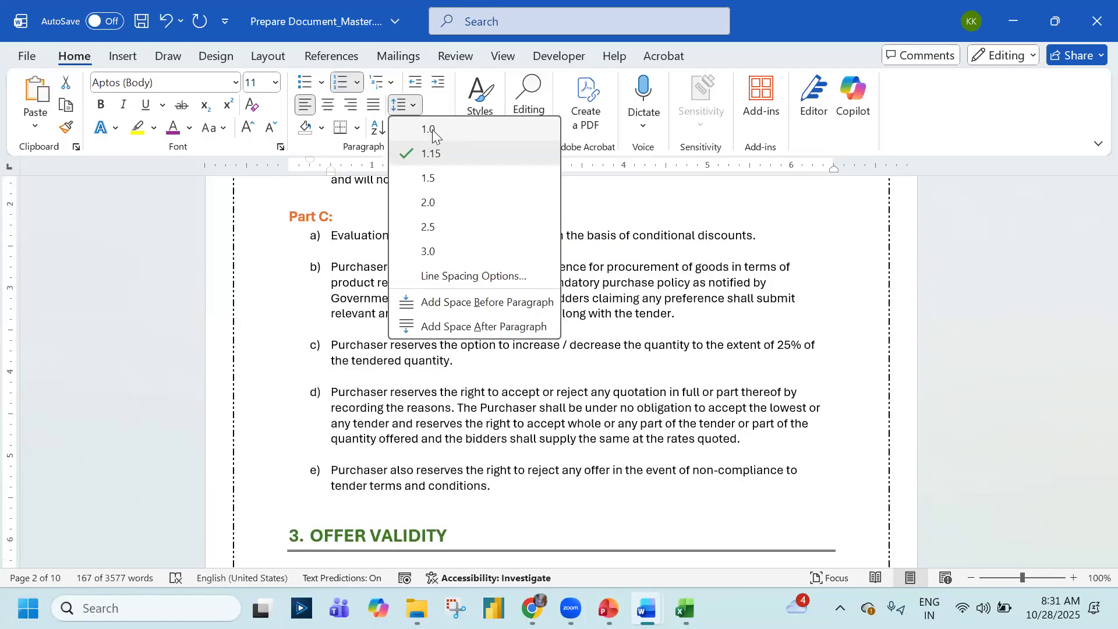
pyautogui.click(432, 129)
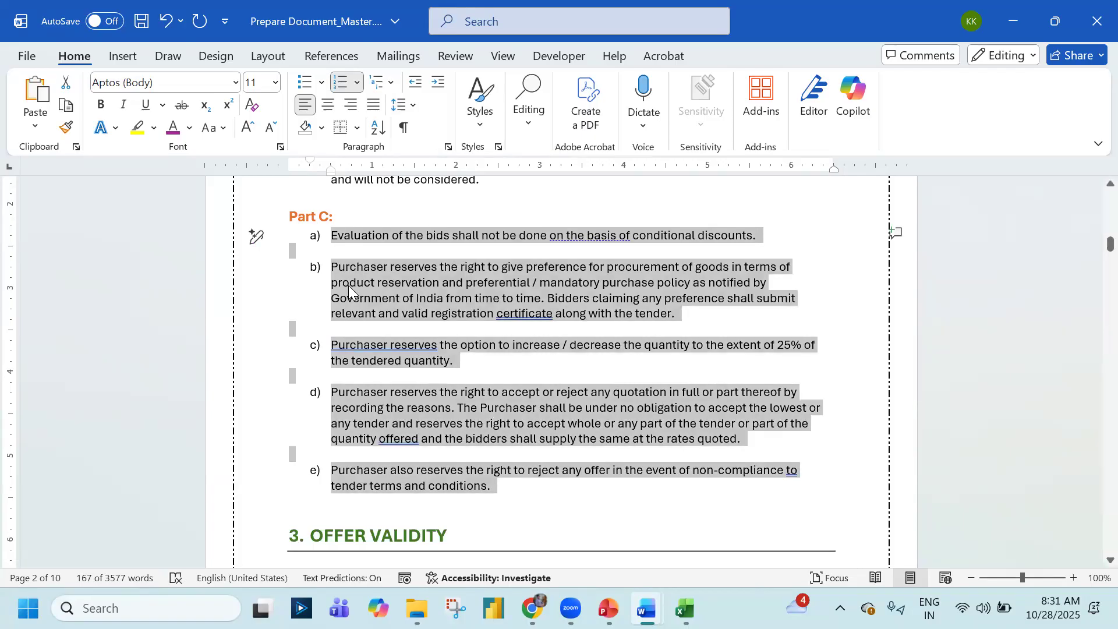
pyautogui.click(402, 106)
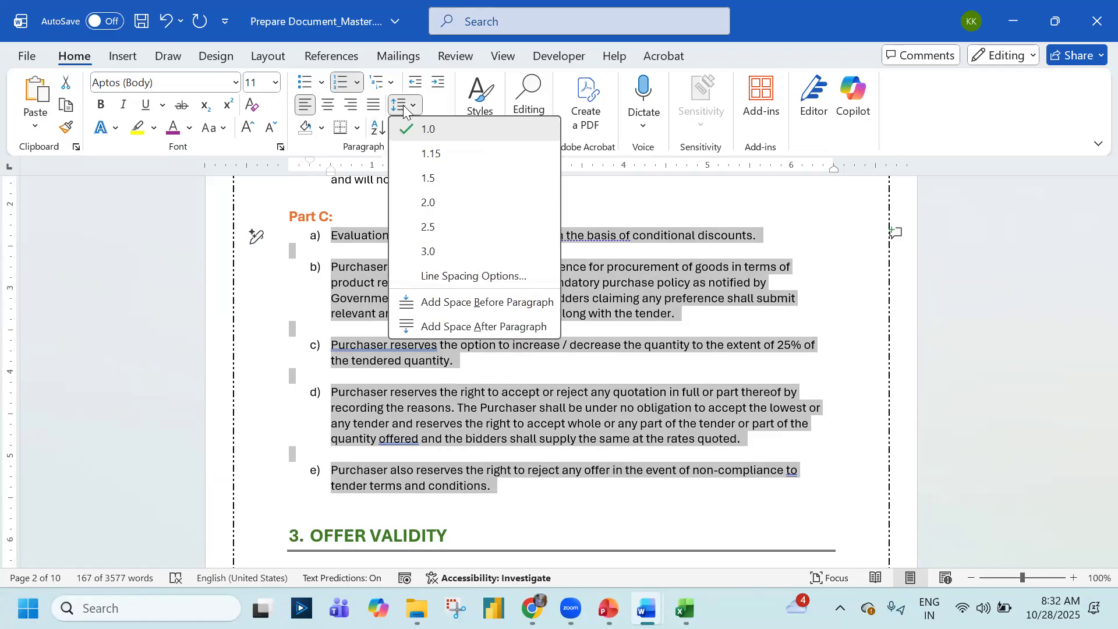
pyautogui.click(403, 110)
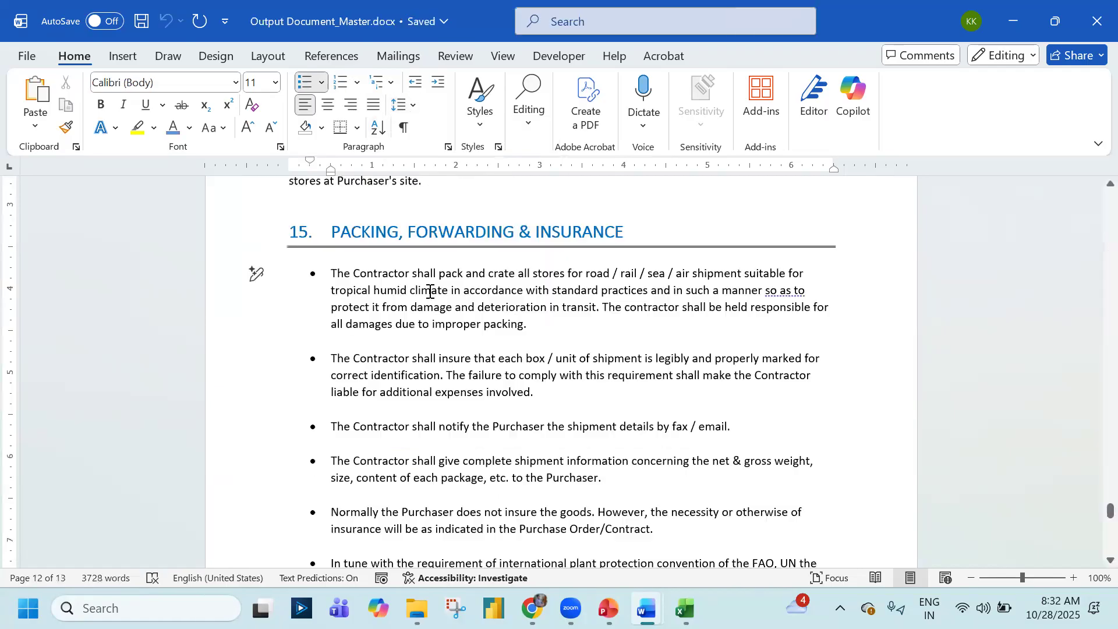
# Switch to the Excelytics - MS Word presentation and view the Page Setup Settings (1) slide
pyautogui.hotkey('alt', 'Tab')
pyautogui.press('Tab')
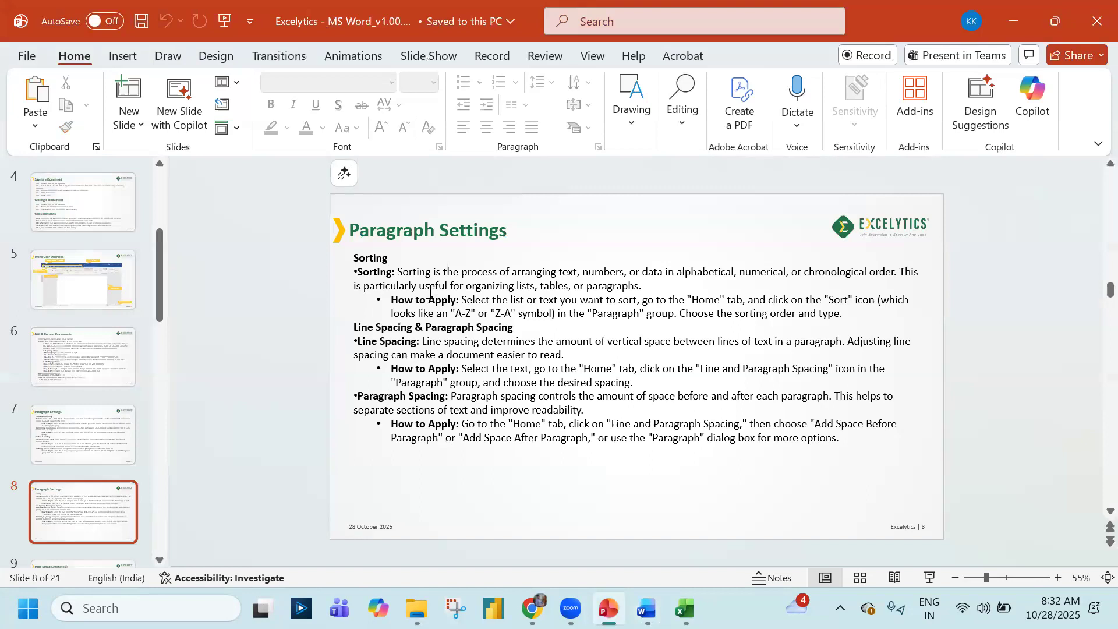
pyautogui.scroll(-1, 430, 292)
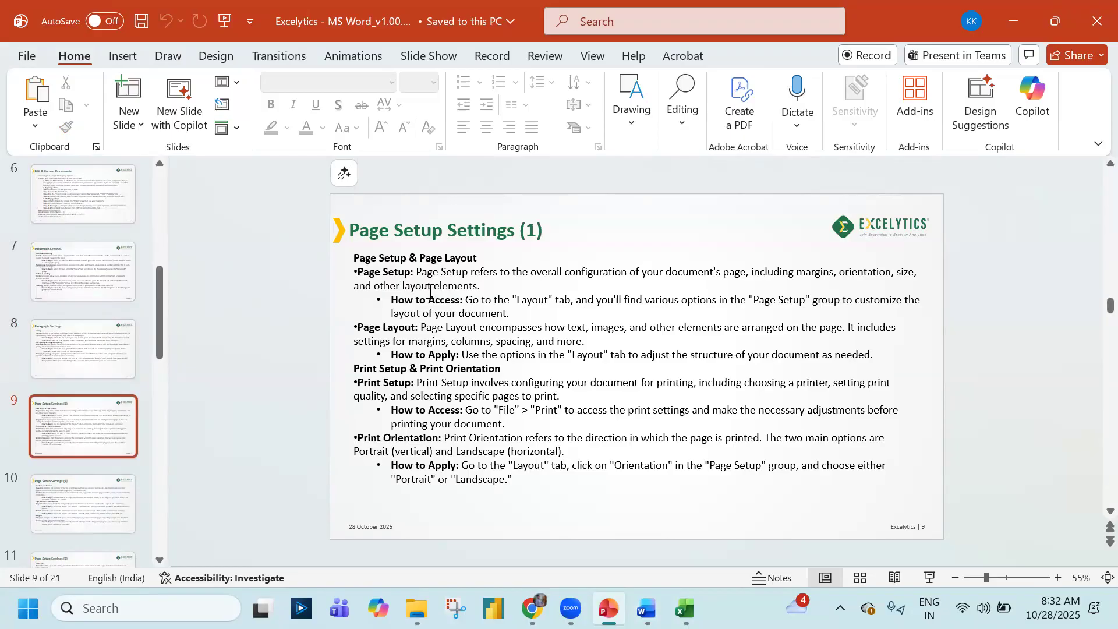
# Switch to Output Document_Master.docx and examine the page layout around the DEFINITIONS section
pyautogui.hotkey('alt', 'Tab')
pyautogui.scroll(9, 416, 417)
pyautogui.scroll(20, 417, 418)
pyautogui.scroll(20, 416, 418)
pyautogui.scroll(20, 417, 418)
pyautogui.scroll(20, 417, 418)
pyautogui.scroll(20, 414, 417)
pyautogui.scroll(-15, 414, 417)
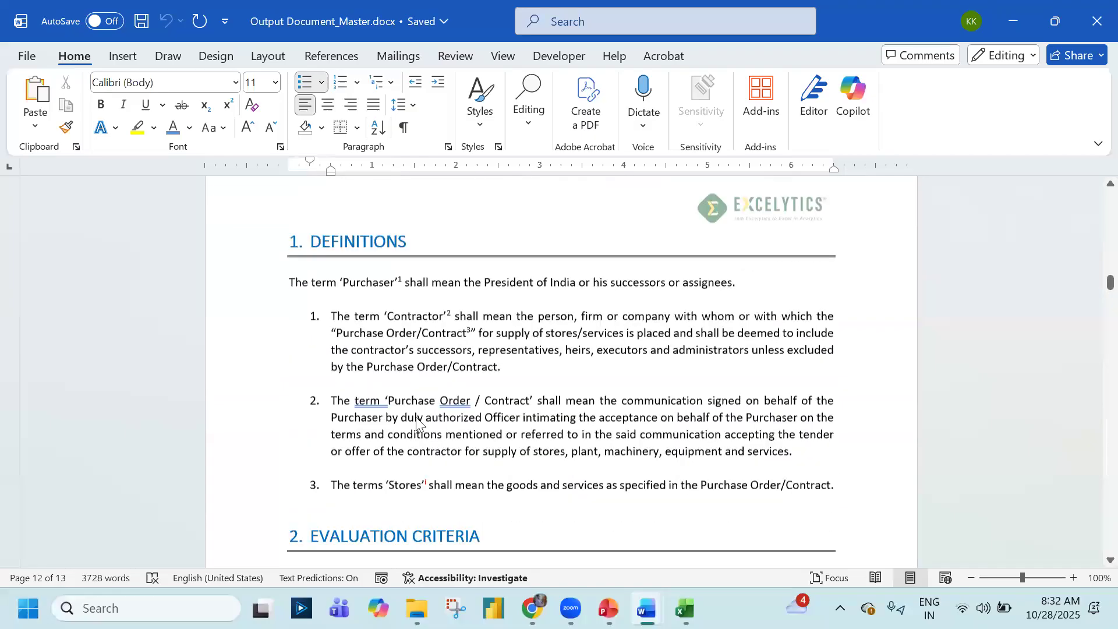
# Return to Prepare Document_Master and remove the page border from the whole document
pyautogui.hotkey('alt', 'Tab')
pyautogui.press('Tab')
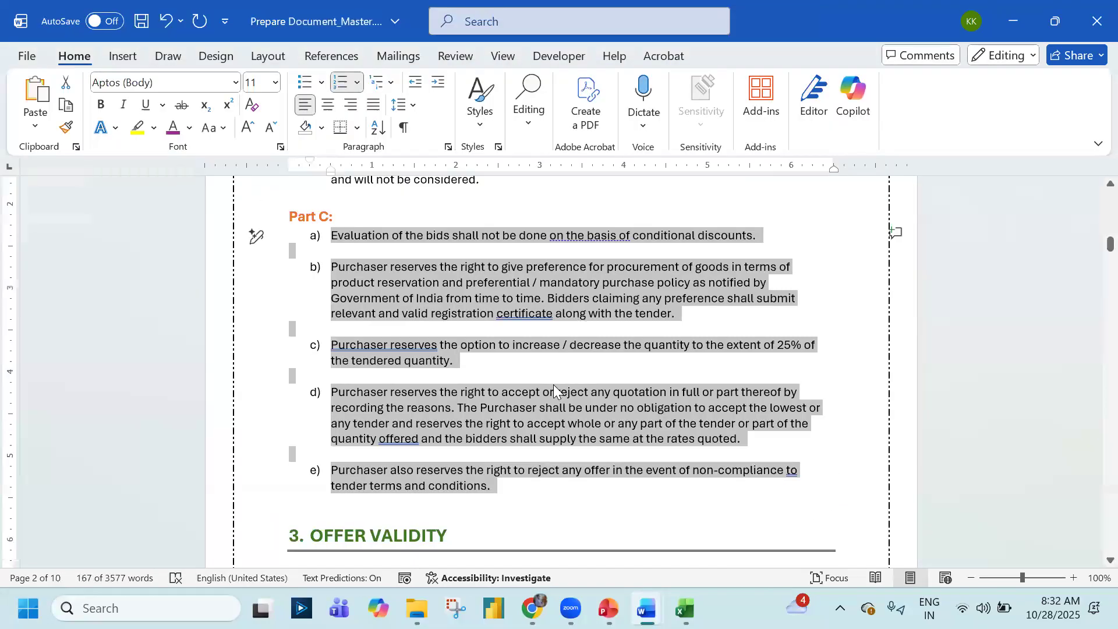
pyautogui.click(216, 56)
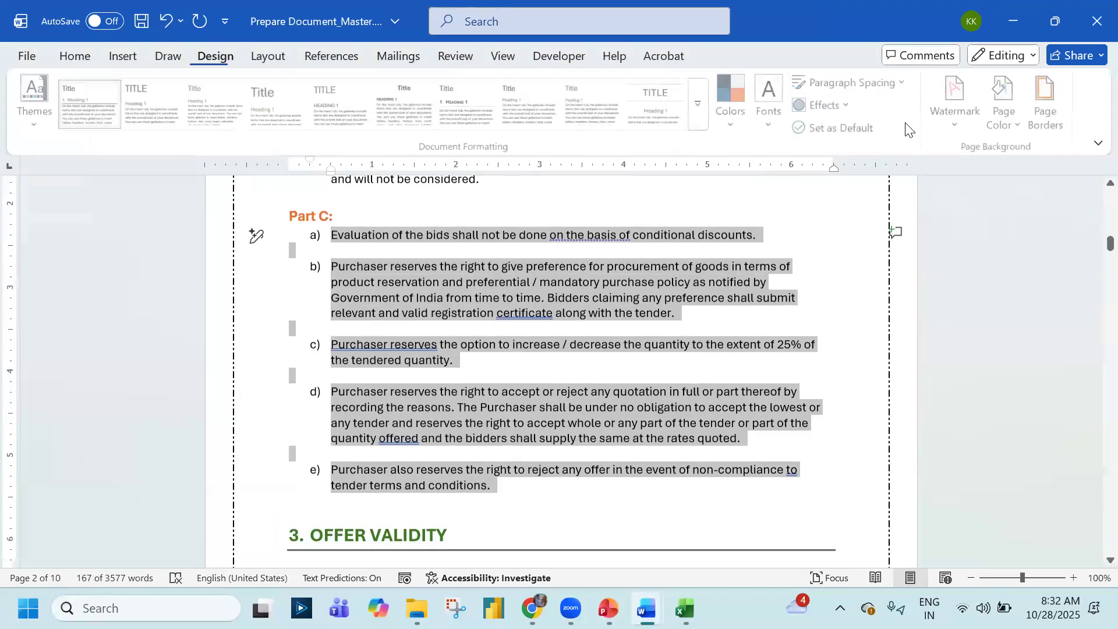
pyautogui.click(341, 189)
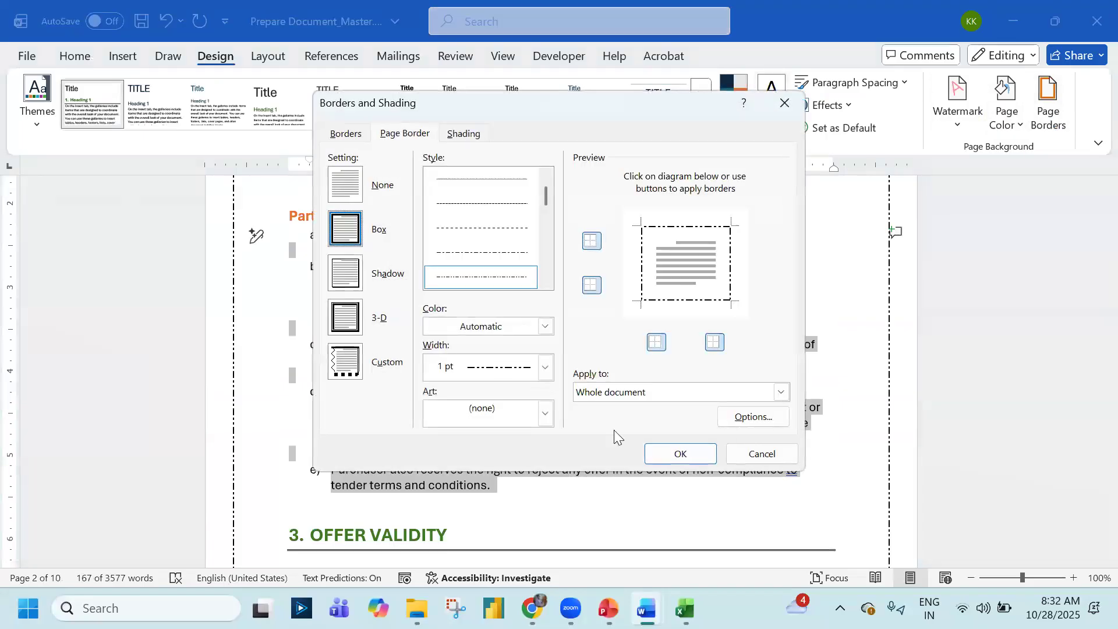
pyautogui.click(690, 458)
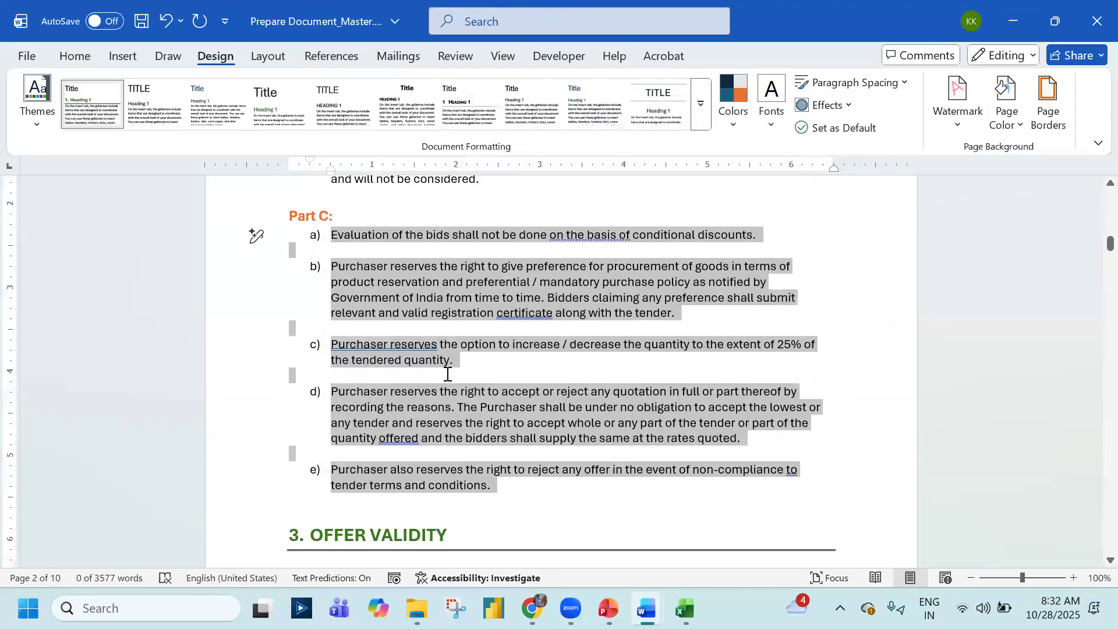
pyautogui.scroll(5, 464, 414)
pyautogui.click(448, 373)
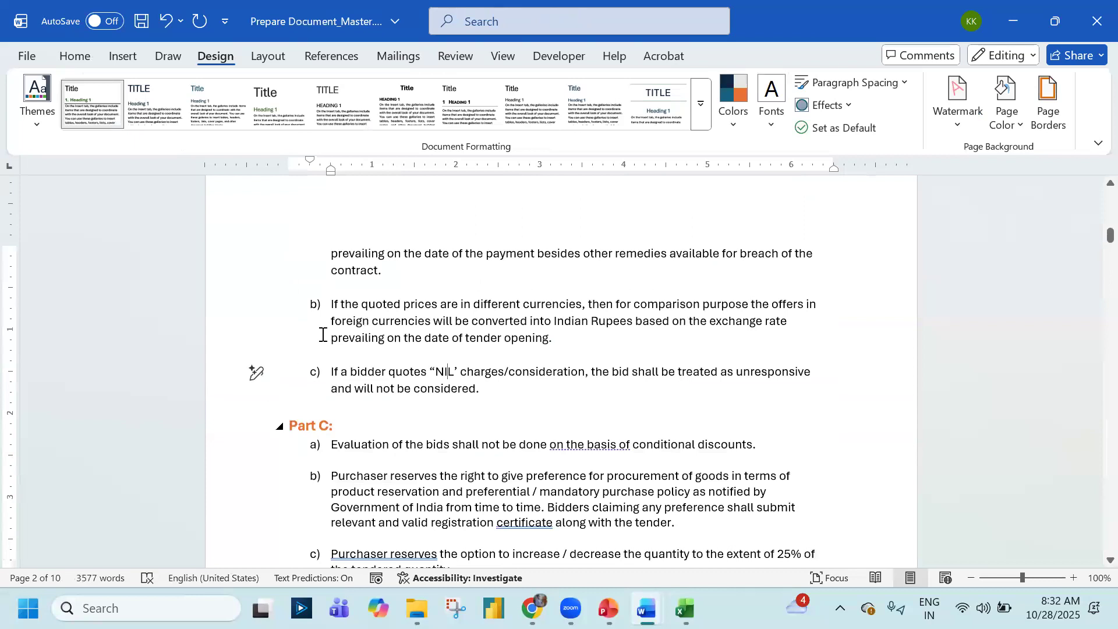
pyautogui.scroll(10, 524, 448)
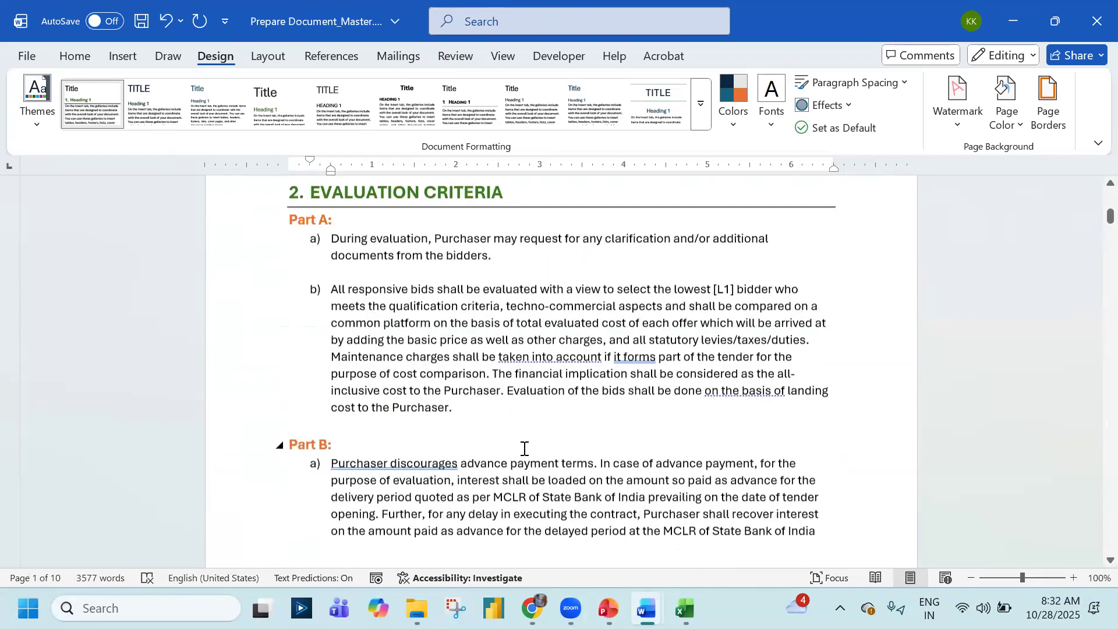
pyautogui.scroll(4, 524, 449)
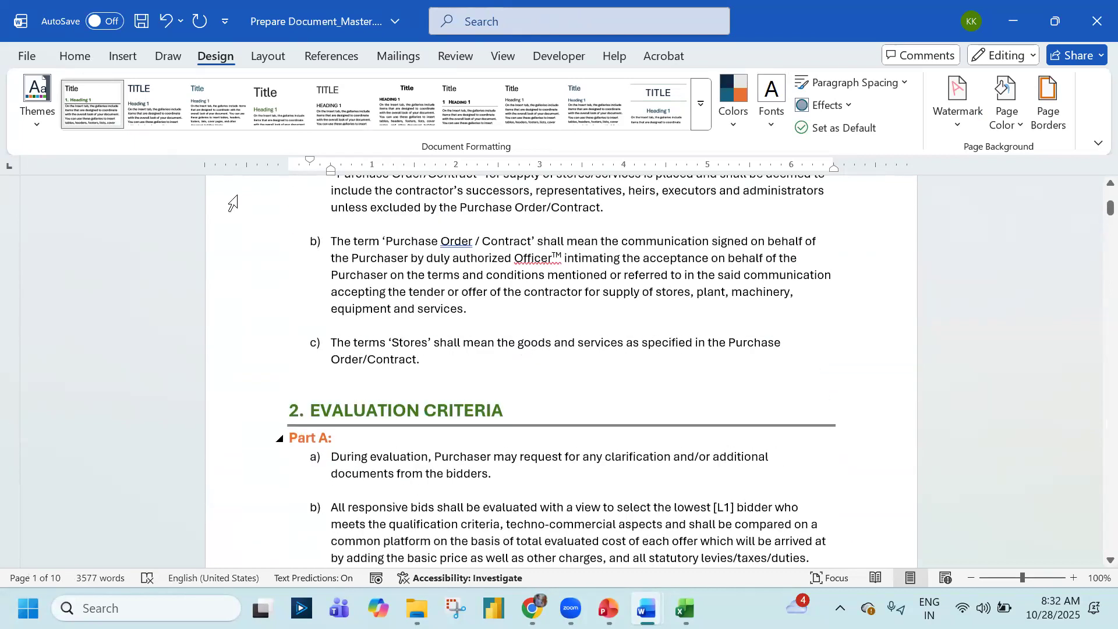
# Apply custom page margins of 1.5" left and 0.5" right to the whole document
pyautogui.hotkey('alt', 'p')
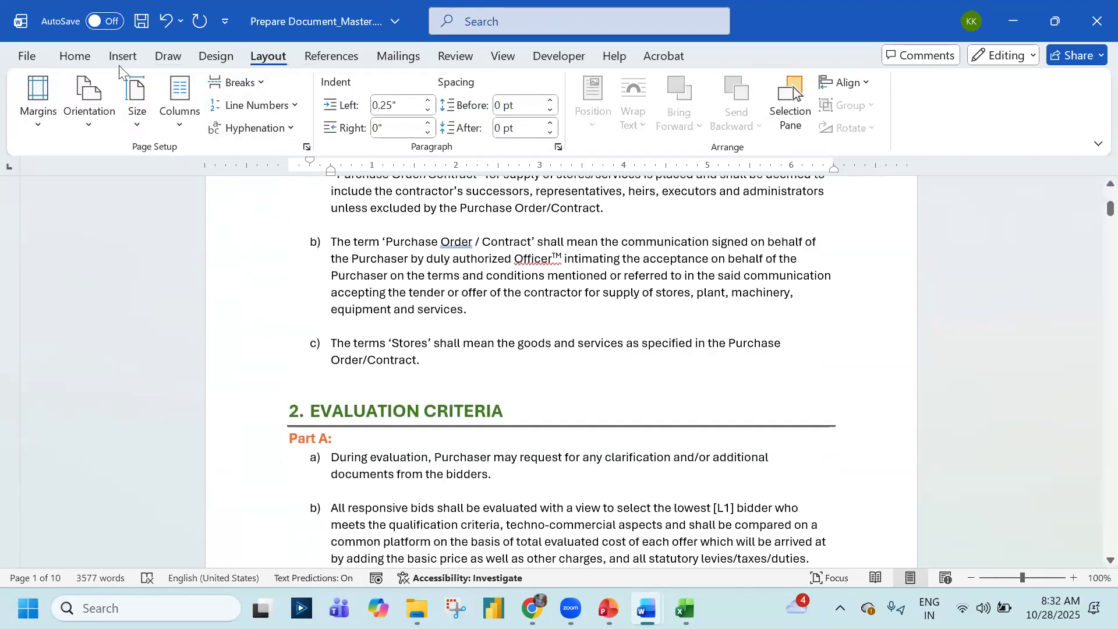
pyautogui.click(75, 56)
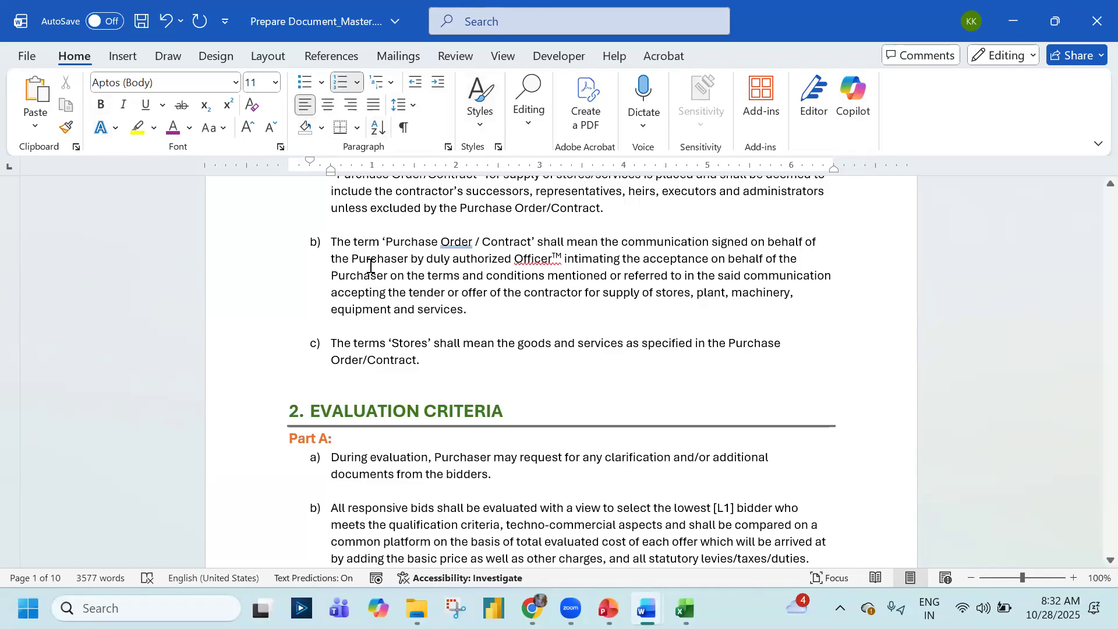
pyautogui.scroll(5, 372, 271)
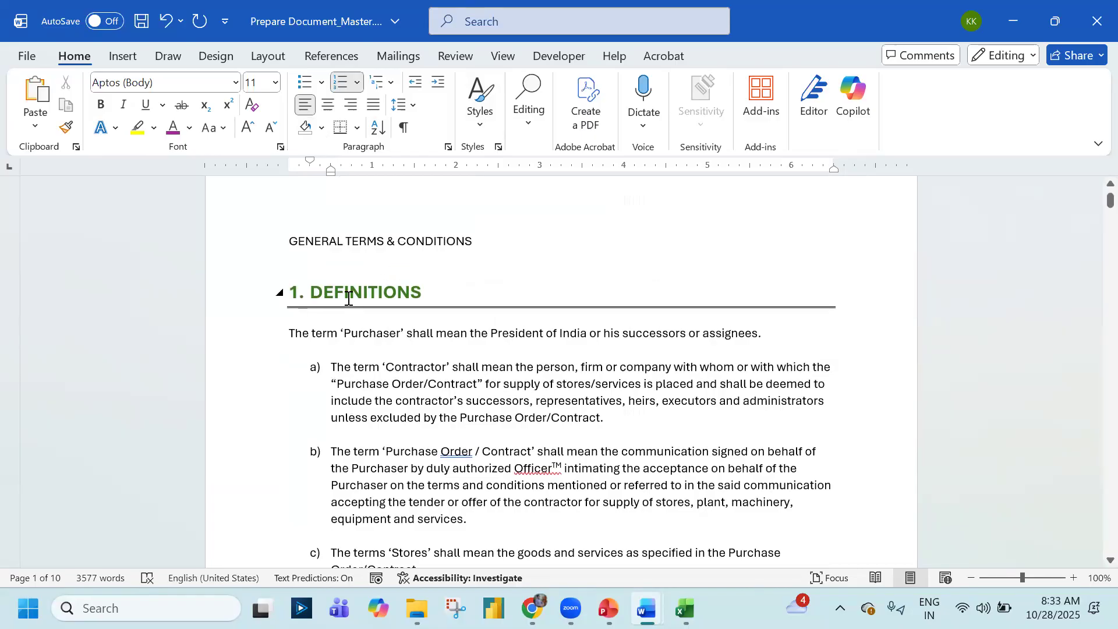
pyautogui.scroll(1, 279, 371)
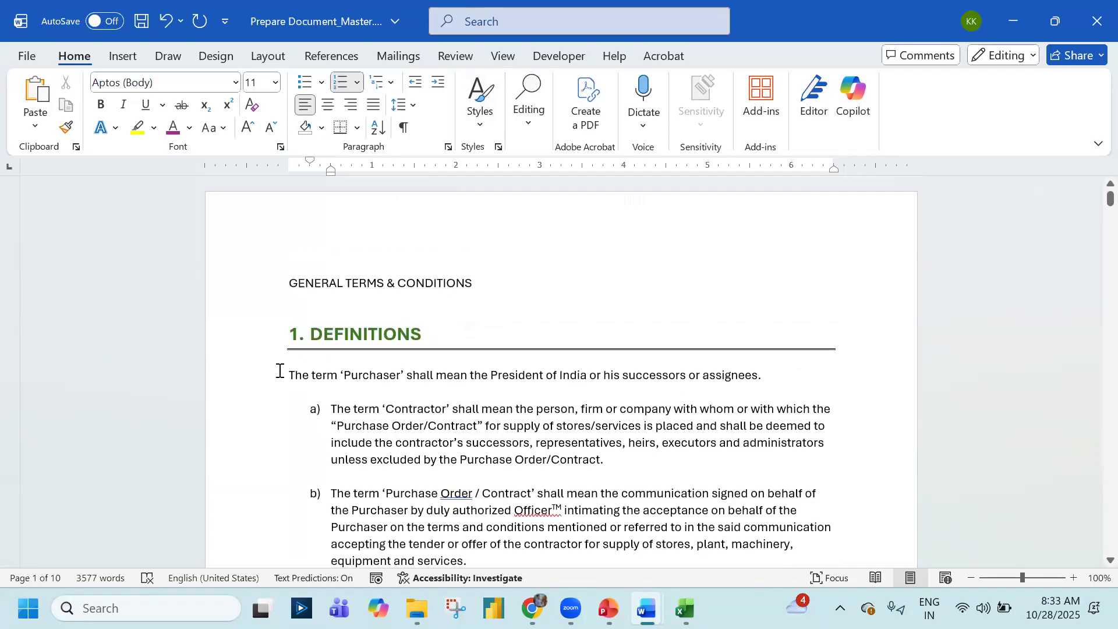
pyautogui.click(269, 58)
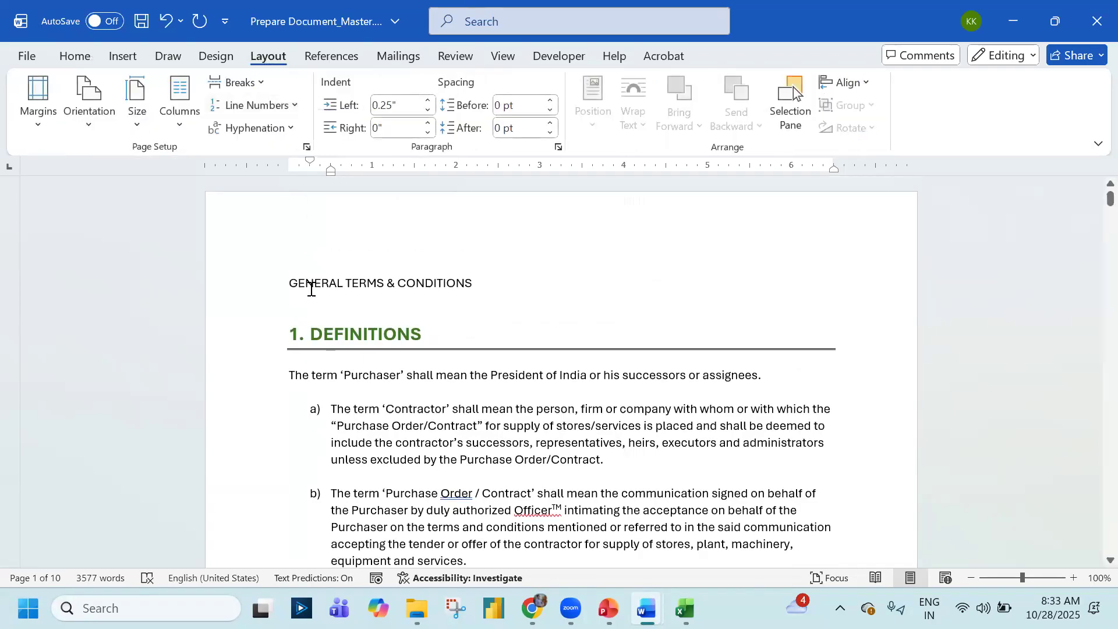
pyautogui.click(37, 119)
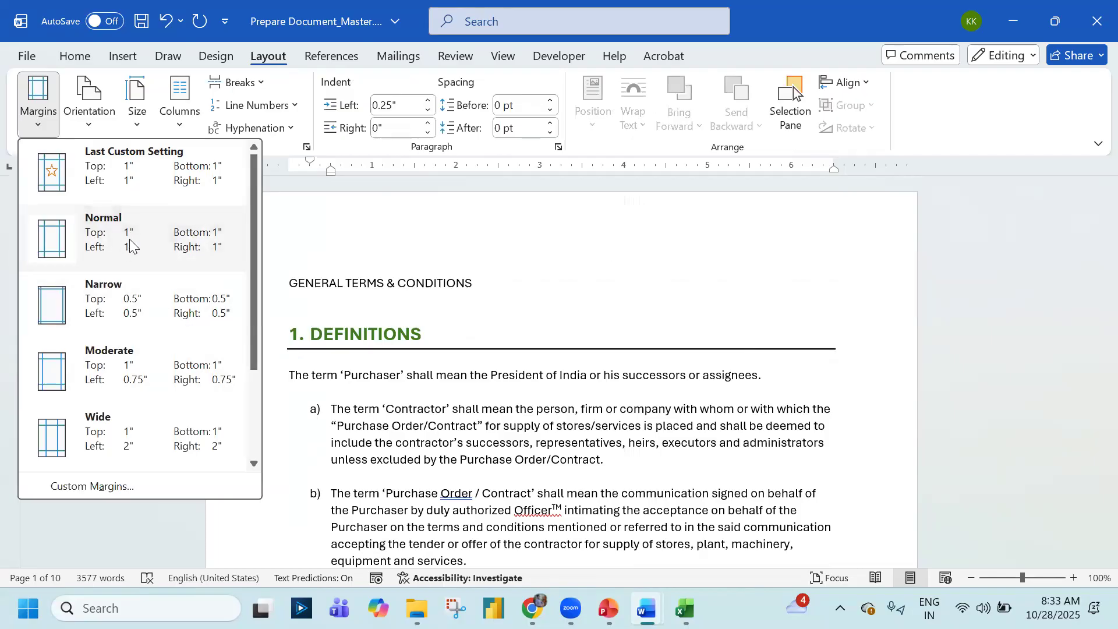
pyautogui.click(107, 485)
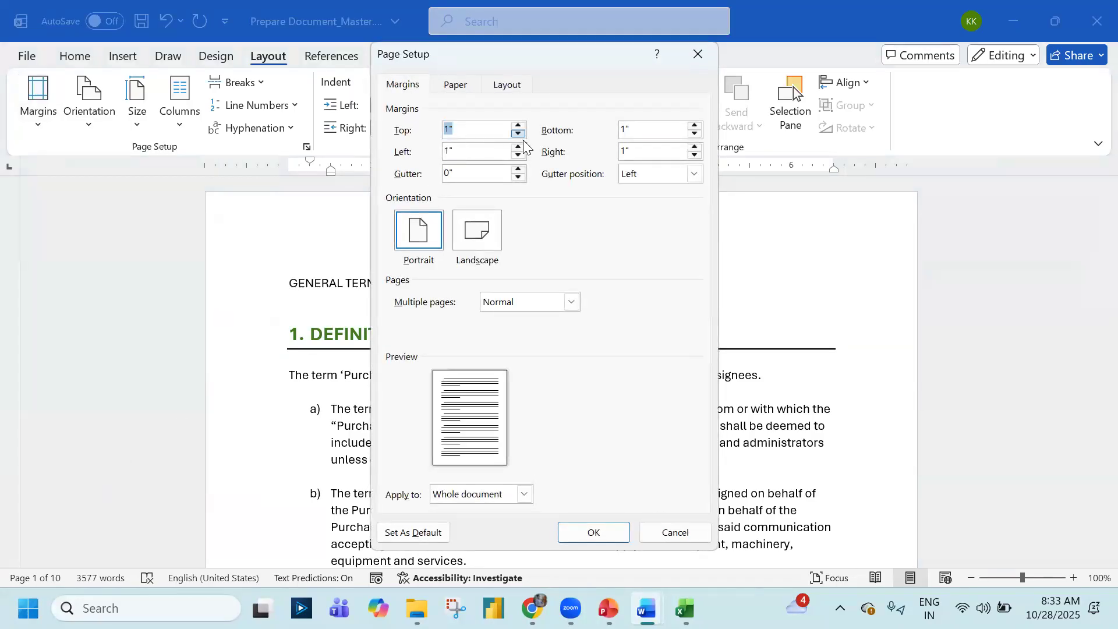
pyautogui.click(518, 147)
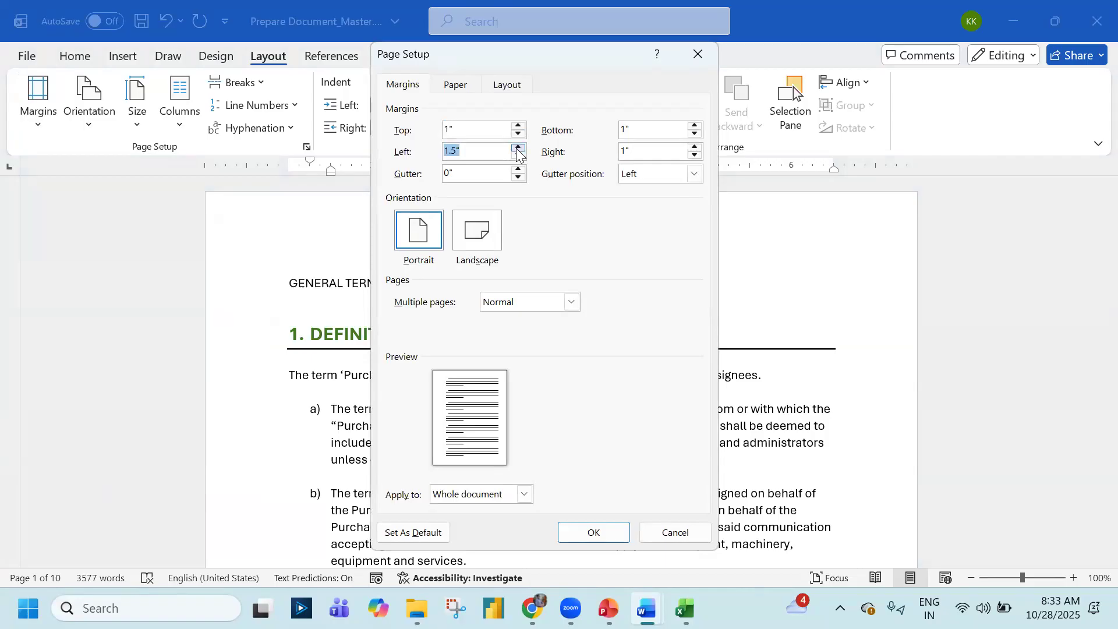
pyautogui.click(700, 154)
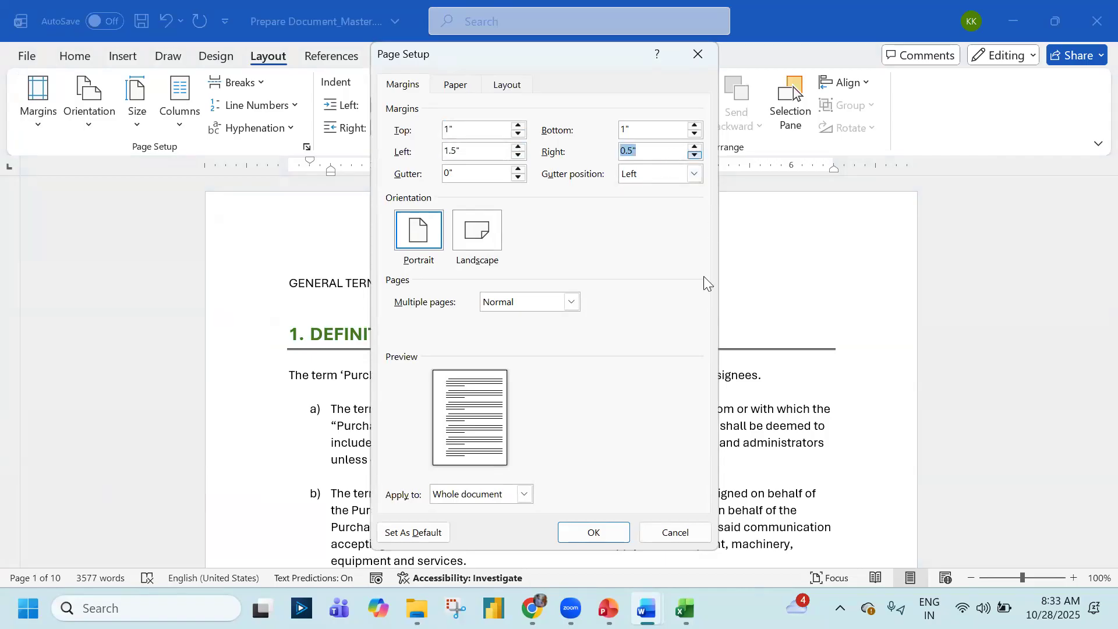
pyautogui.click(604, 531)
pyautogui.scroll(15, 507, 439)
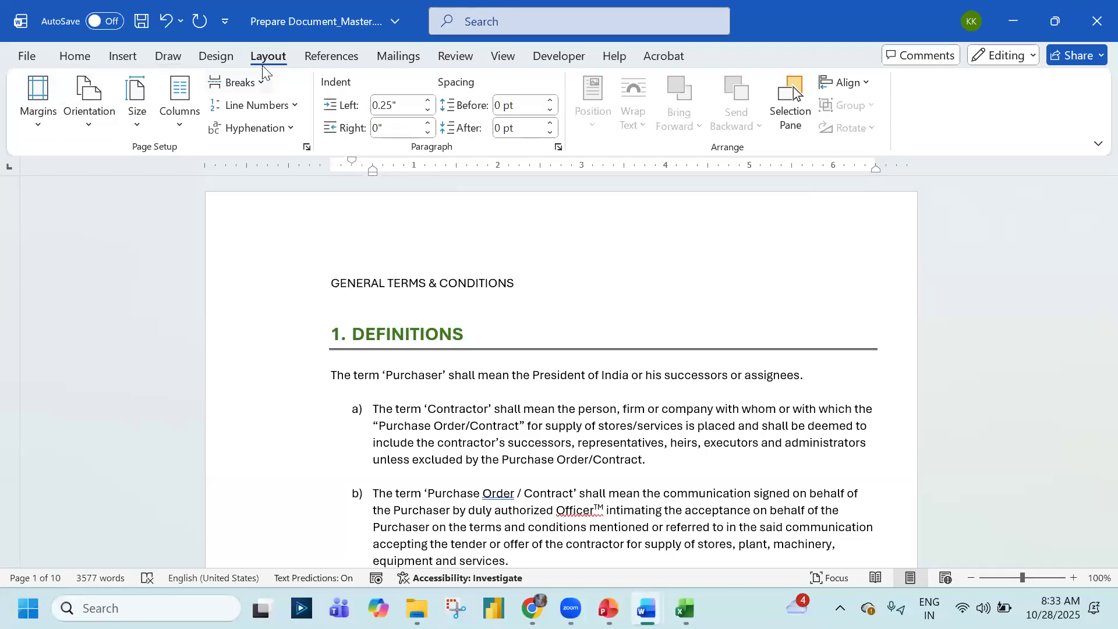
# Restore the page margins to the Normal preset, 1" on all sides
pyautogui.click(96, 121)
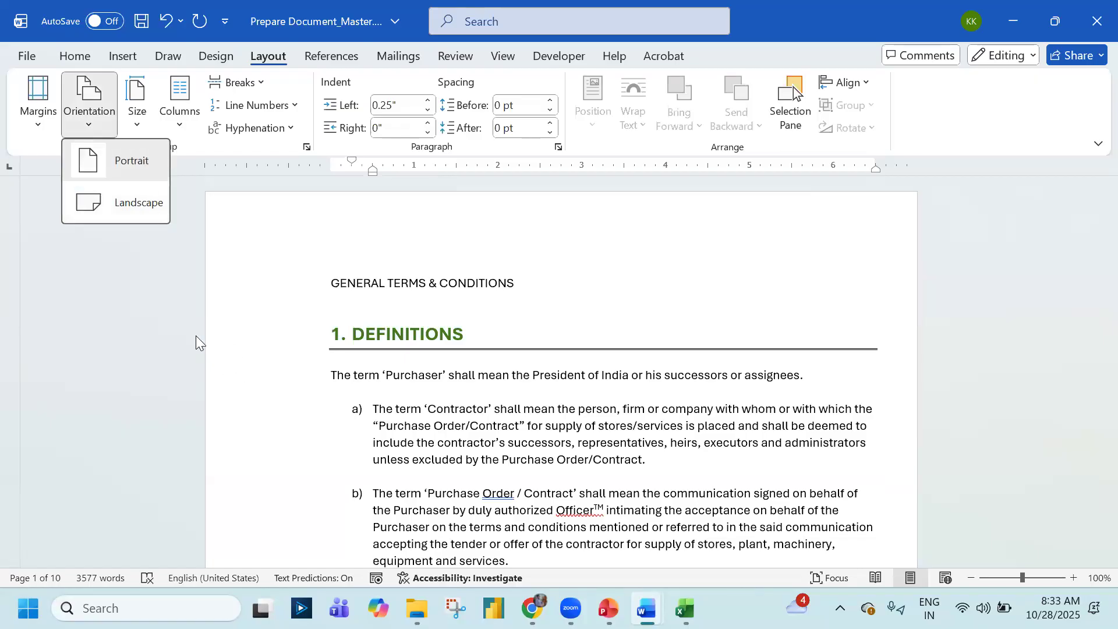
pyautogui.click(123, 331)
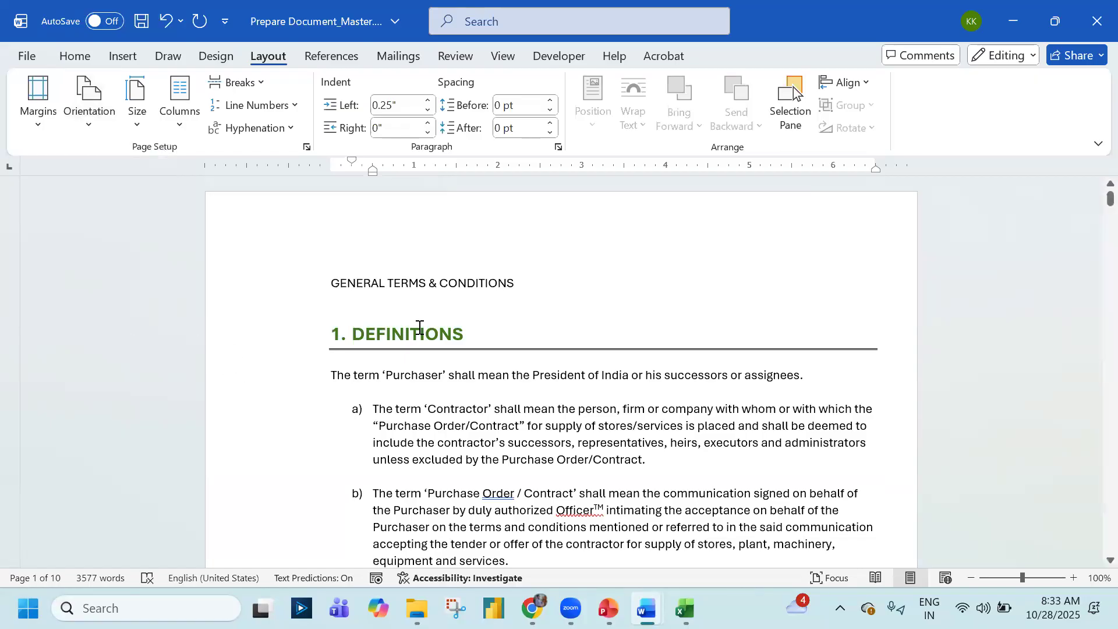
pyautogui.click(29, 126)
pyautogui.click(96, 239)
pyautogui.scroll(12, 423, 420)
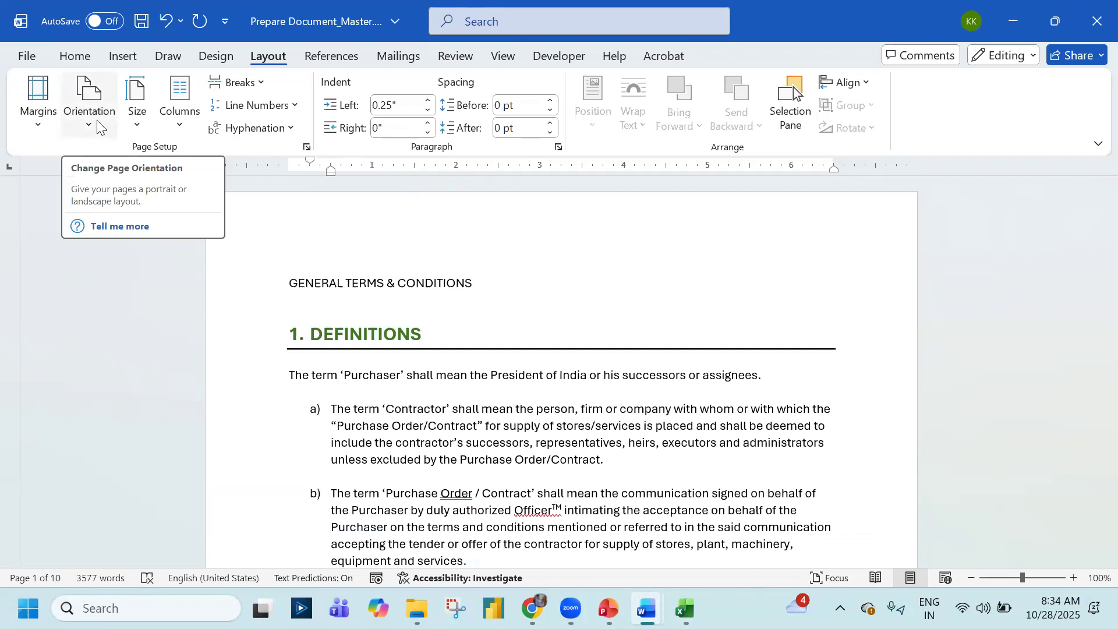
# Change the page orientation to Landscape and check the first page
pyautogui.click(99, 124)
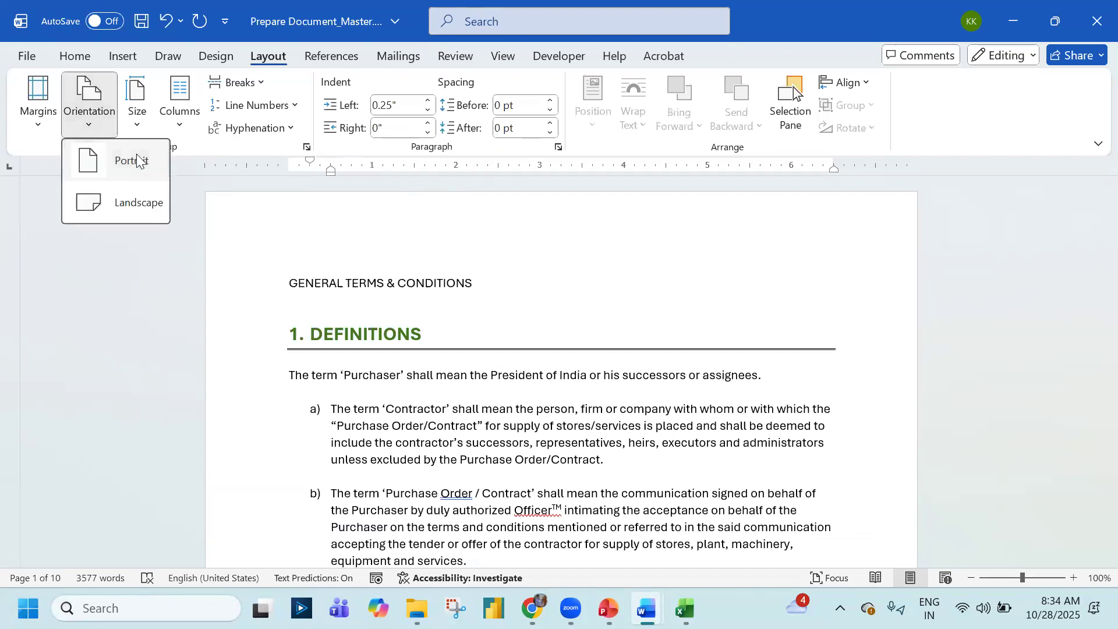
pyautogui.click(128, 212)
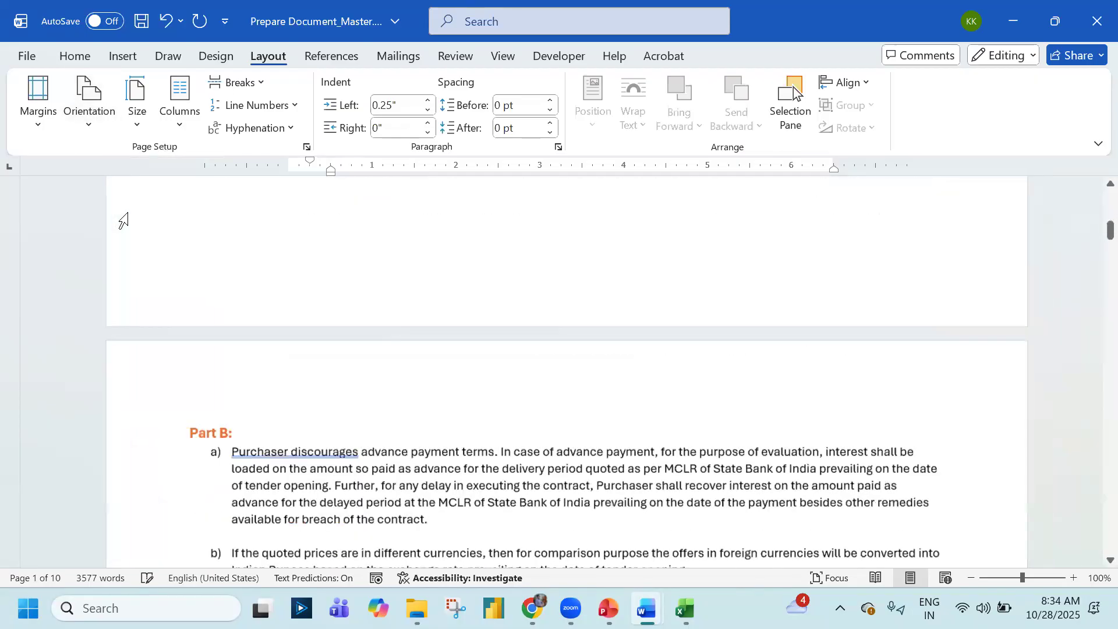
pyautogui.scroll(10, 123, 221)
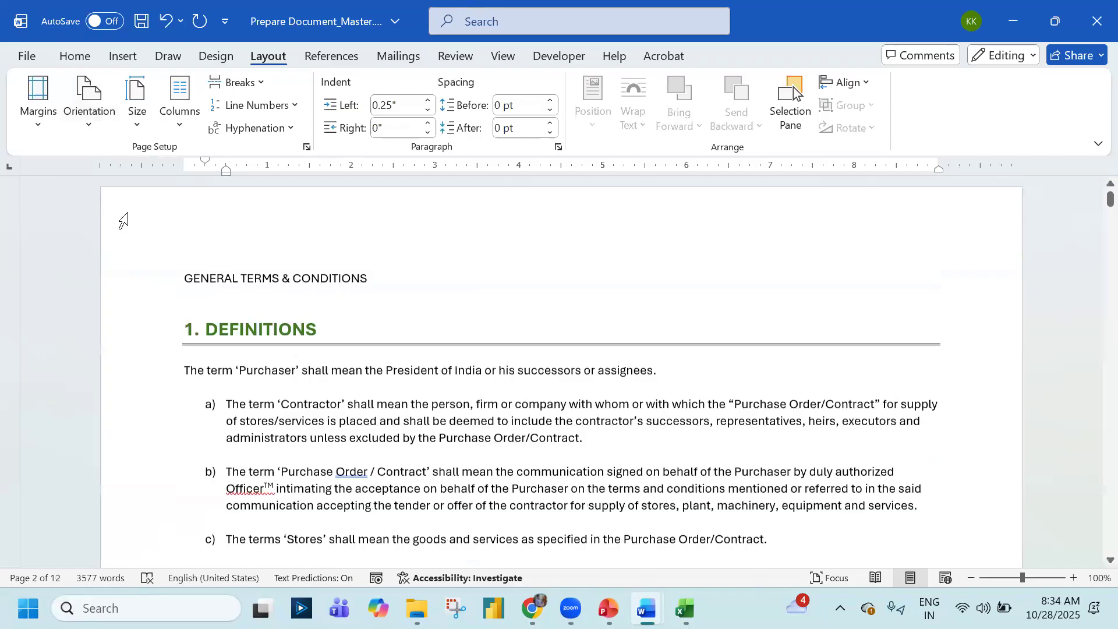
# Switch the page orientation back to Portrait and check the opening pages
pyautogui.click(87, 119)
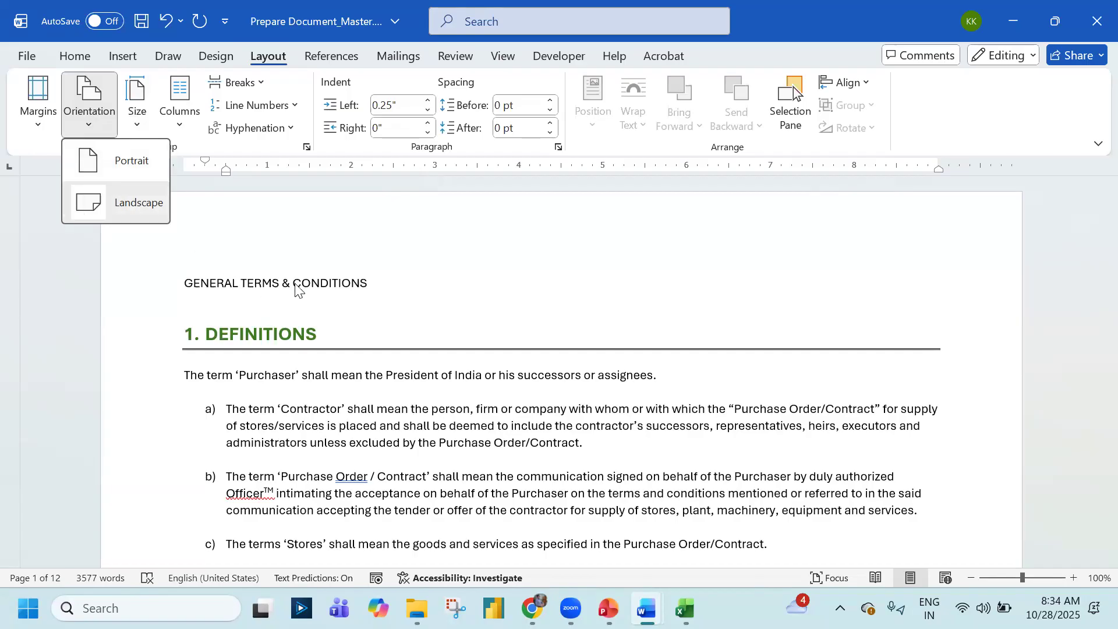
pyautogui.click(156, 345)
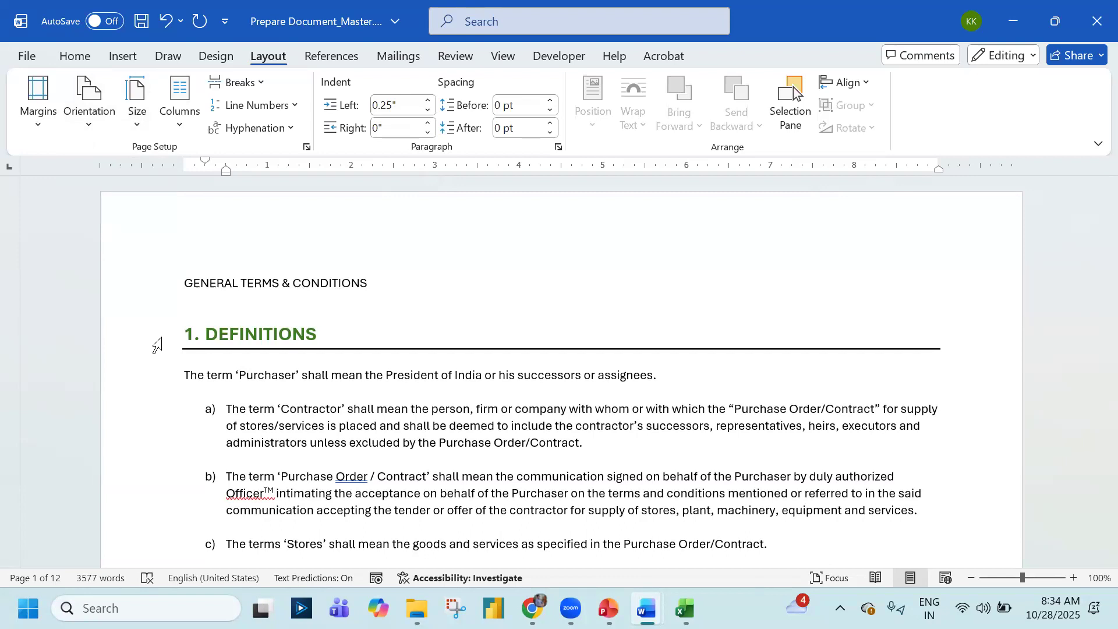
pyautogui.click(90, 102)
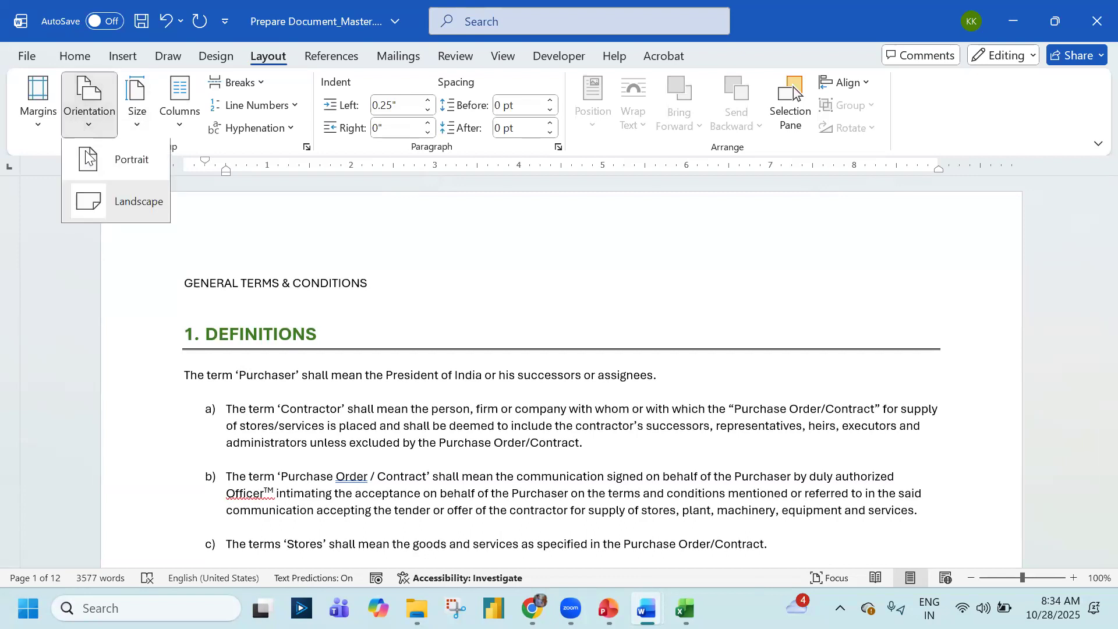
pyautogui.click(110, 168)
pyautogui.scroll(15, 423, 321)
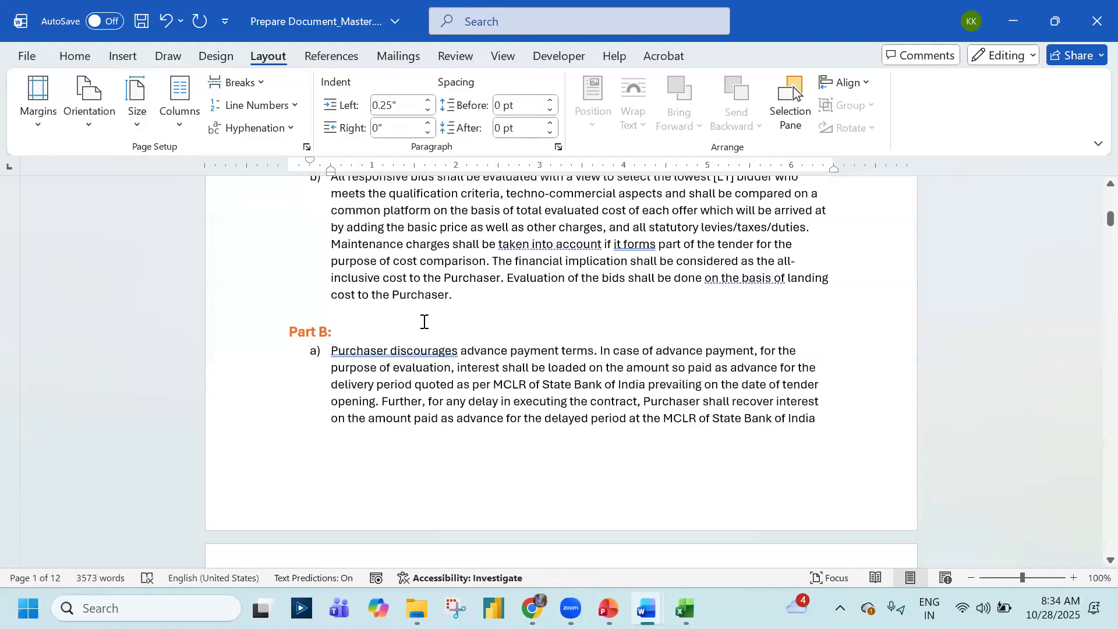
pyautogui.scroll(-12, 424, 321)
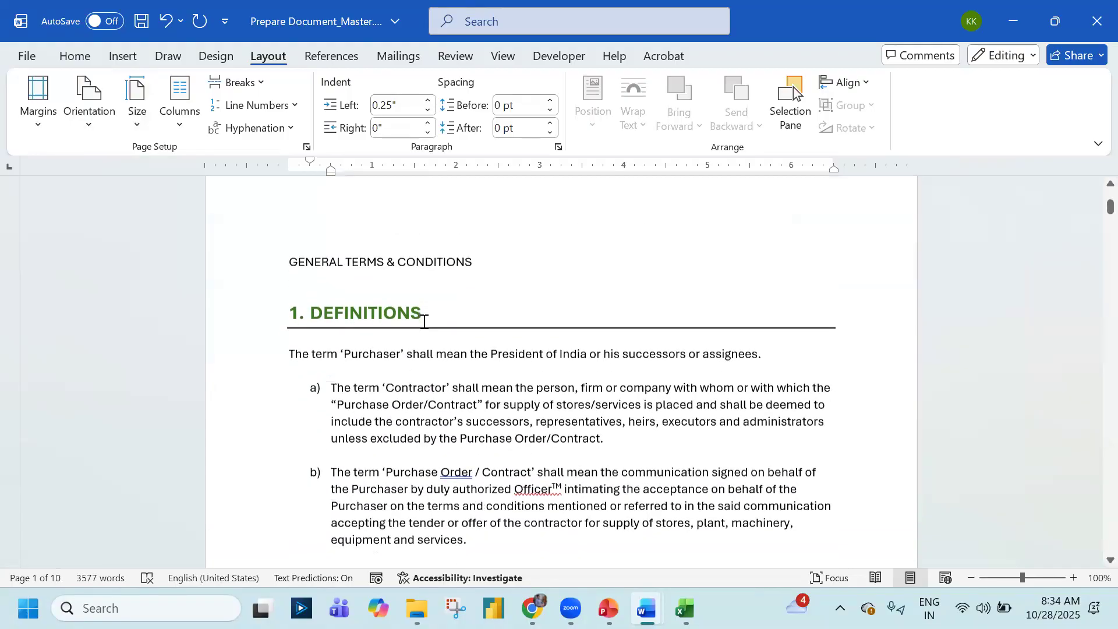
# Apply Landscape orientation to the selected text only, covering the payment terms before section 6 through the "Insert Excel File Object:" line, and check the surrounding pages
pyautogui.scroll(-15, 424, 326)
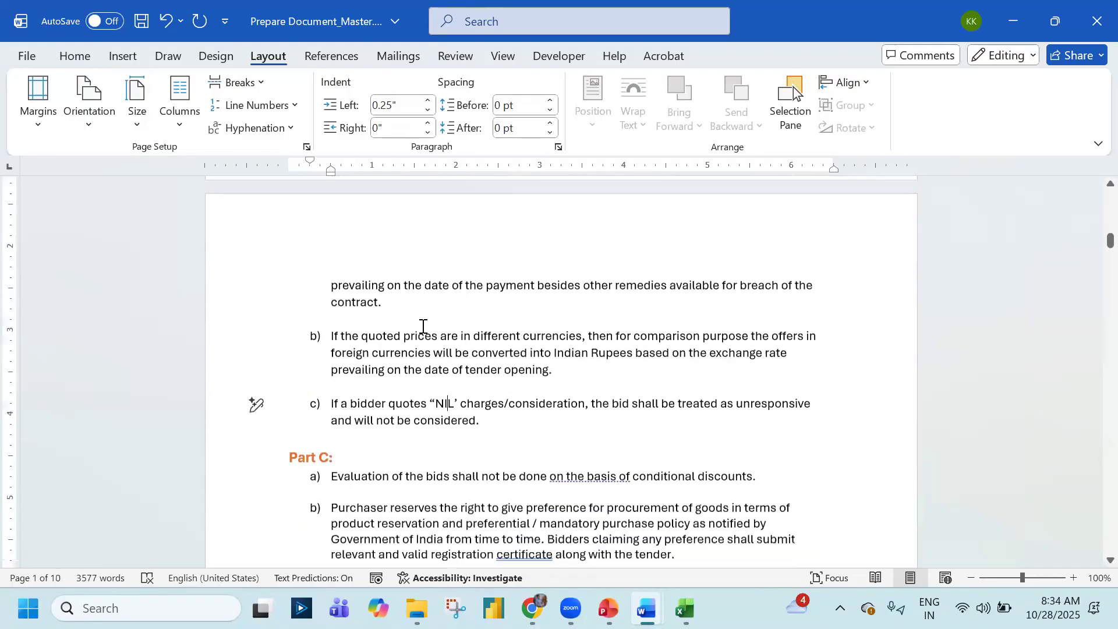
pyautogui.scroll(-15, 424, 326)
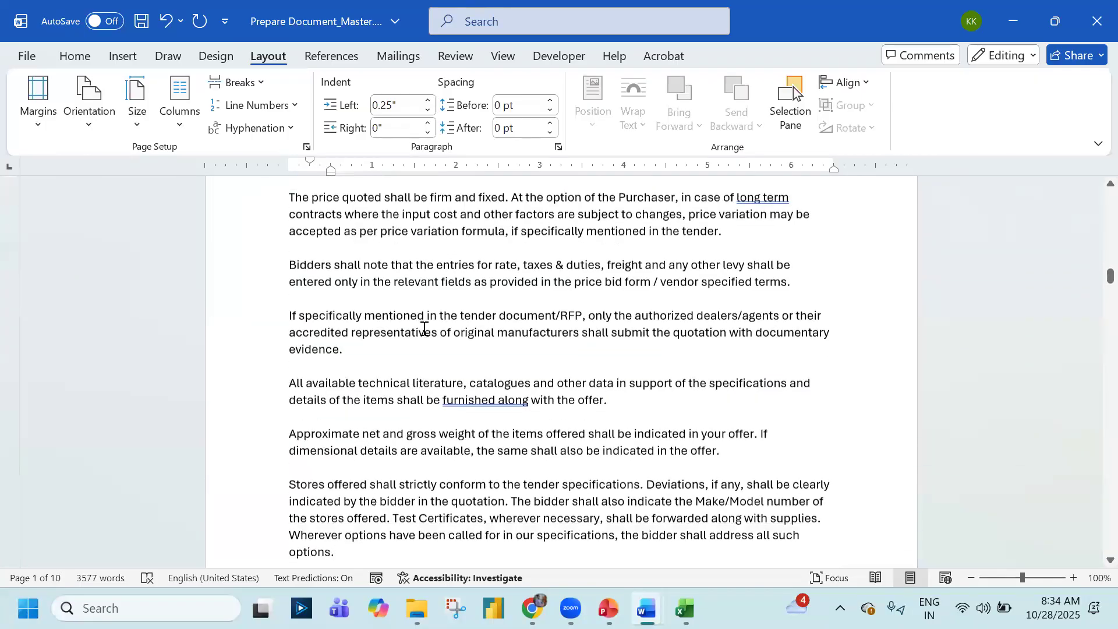
pyautogui.scroll(-15, 426, 330)
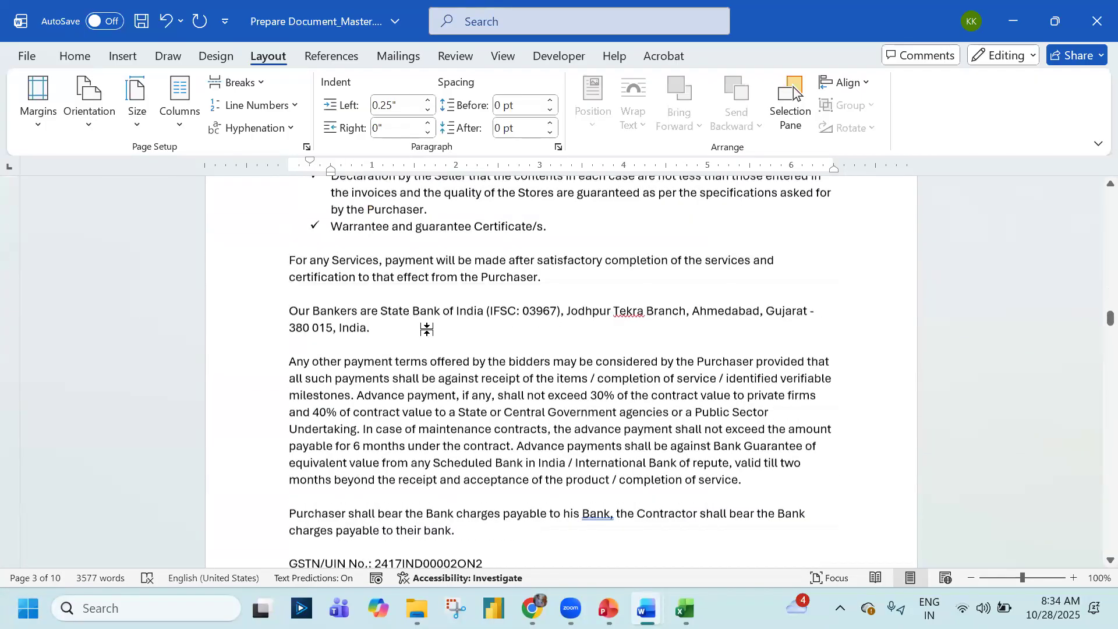
pyautogui.scroll(-15, 428, 329)
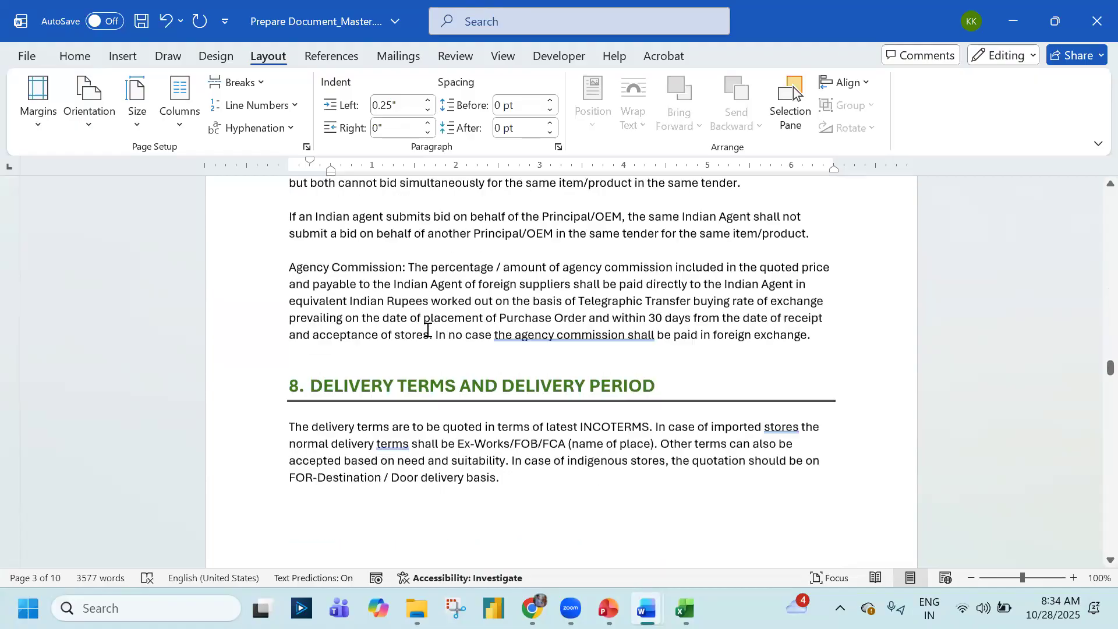
pyautogui.scroll(10, 428, 330)
pyautogui.scroll(15, 428, 330)
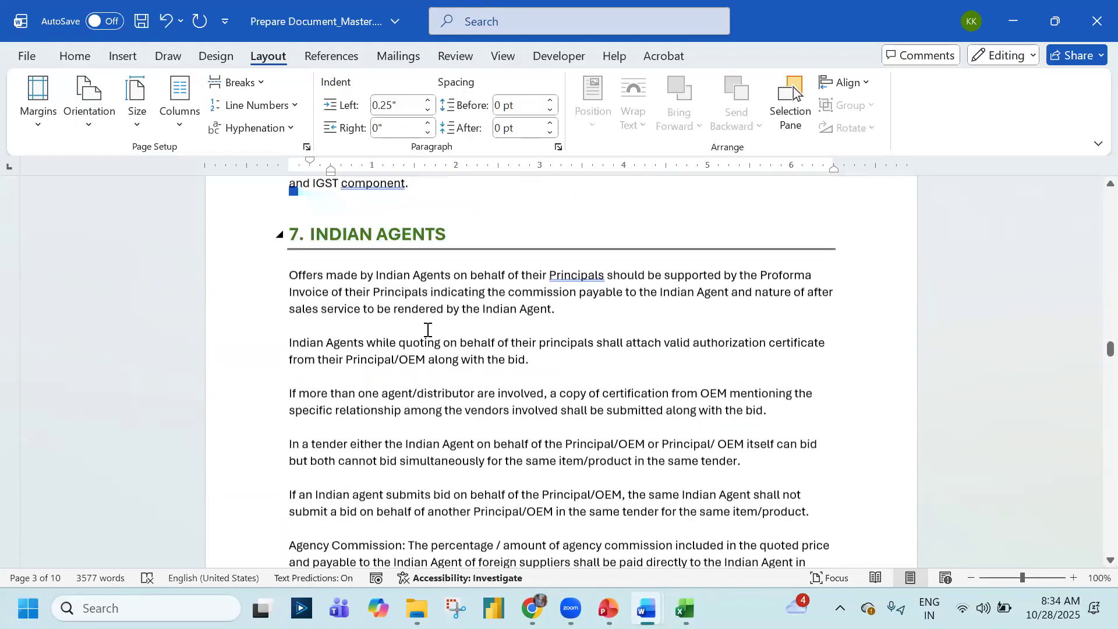
pyautogui.scroll(10, 326, 263)
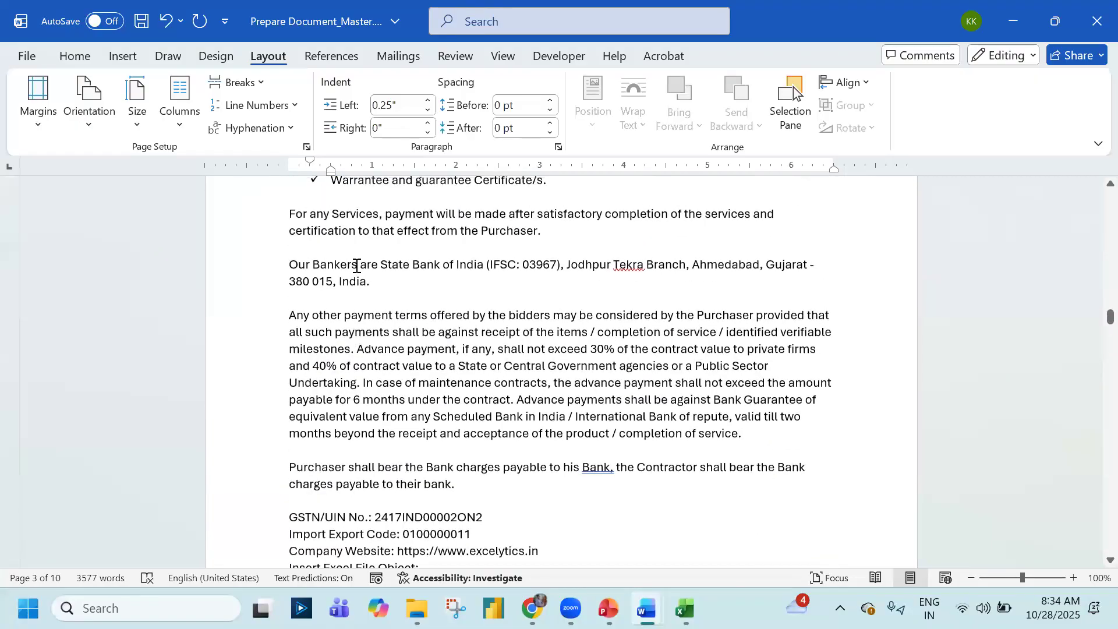
pyautogui.moveTo(312, 257); pyautogui.dragTo(445, 407)
pyautogui.scroll(-4, 400, 432)
pyautogui.scroll(-5, 419, 444)
pyautogui.scroll(-5, 420, 444)
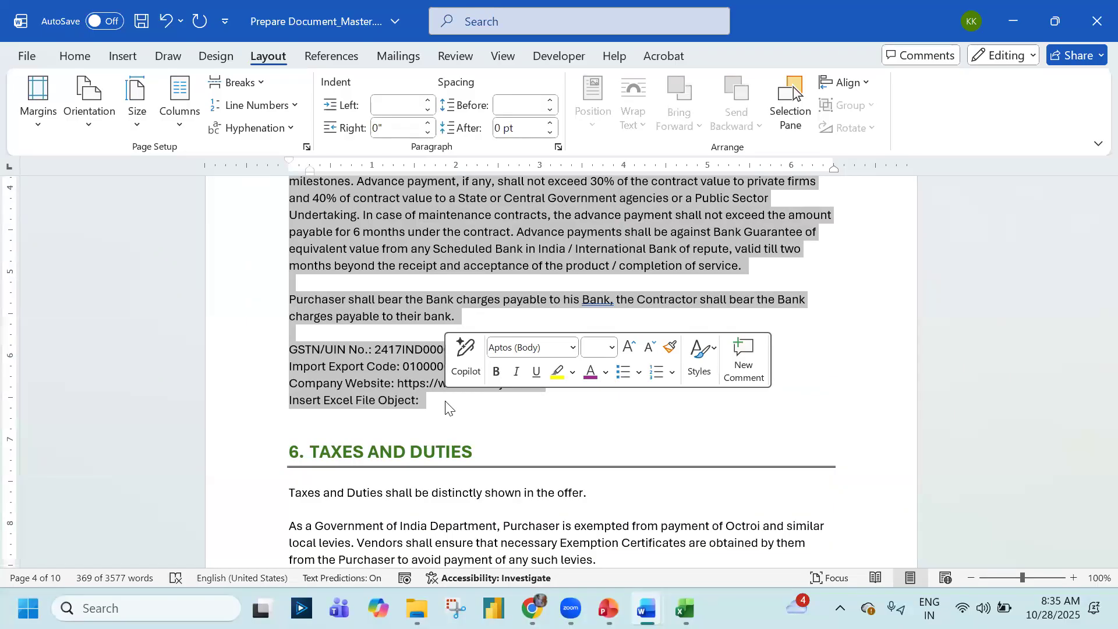
pyautogui.click(306, 149)
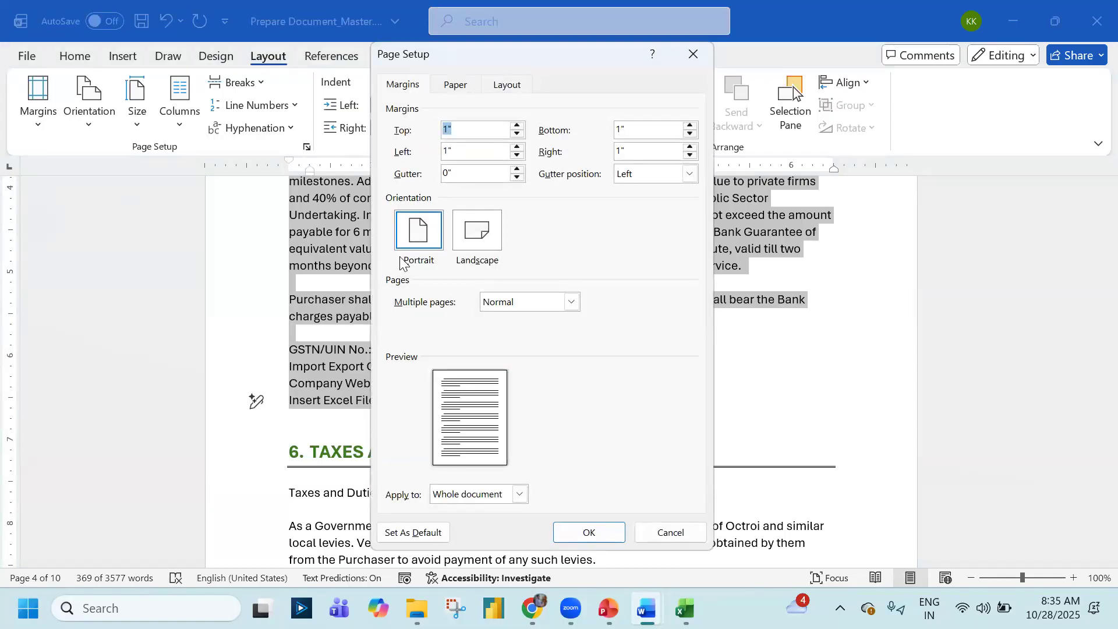
pyautogui.click(486, 242)
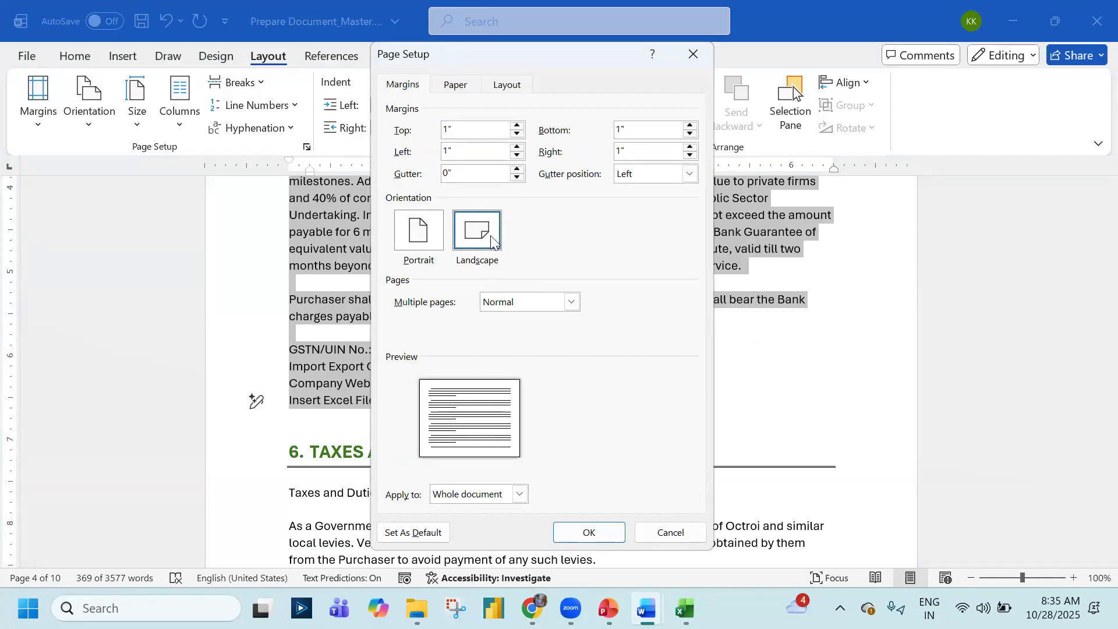
pyautogui.click(520, 494)
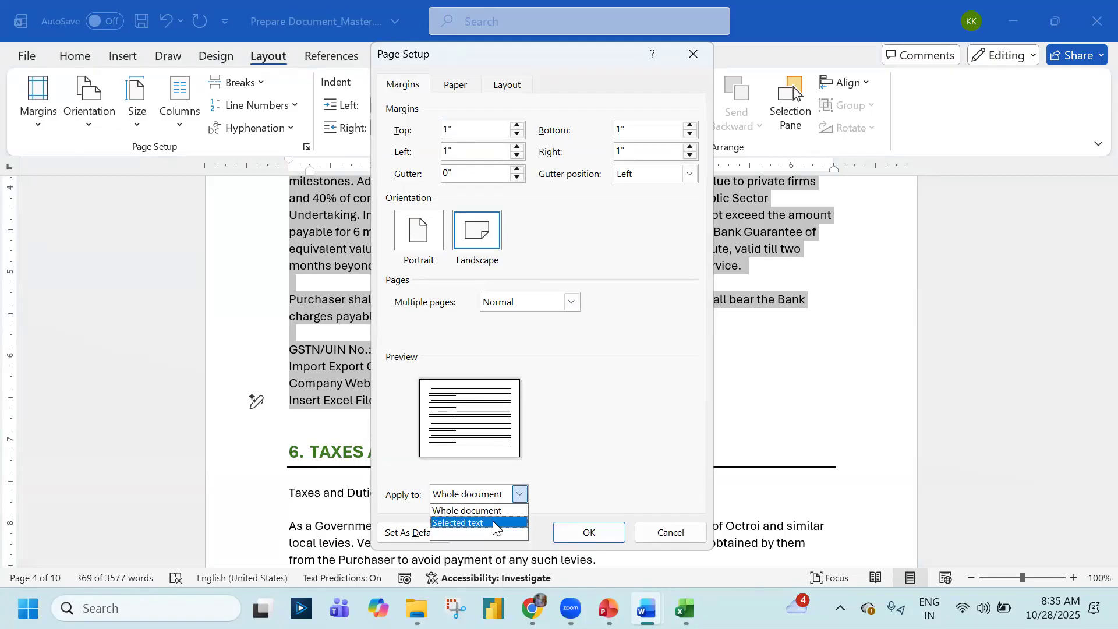
pyautogui.click(493, 520)
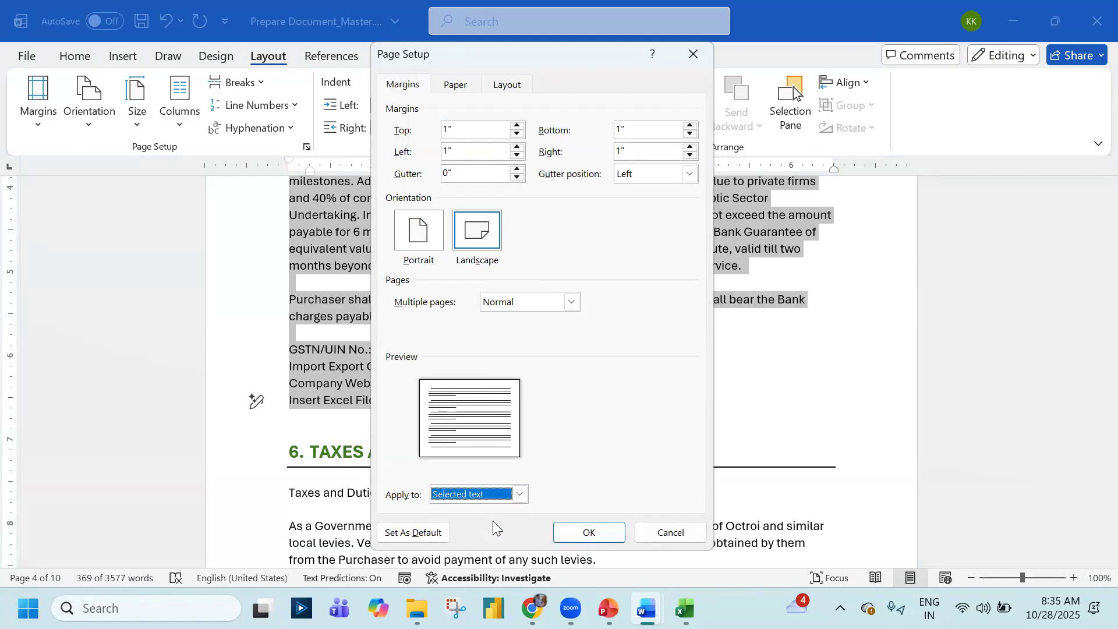
pyautogui.click(574, 532)
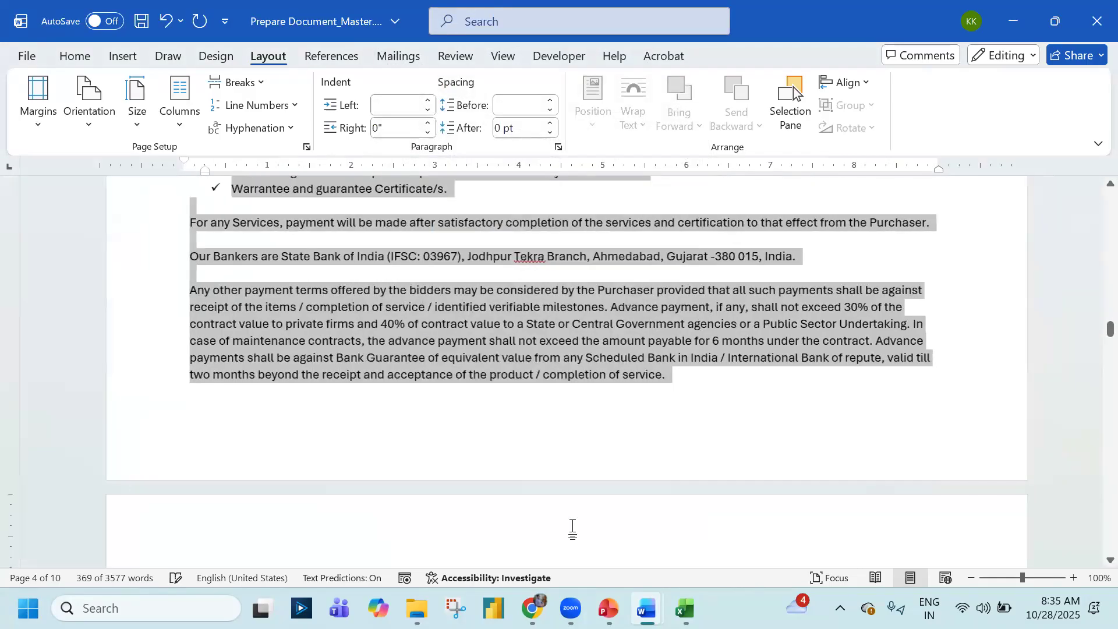
pyautogui.scroll(10, 573, 527)
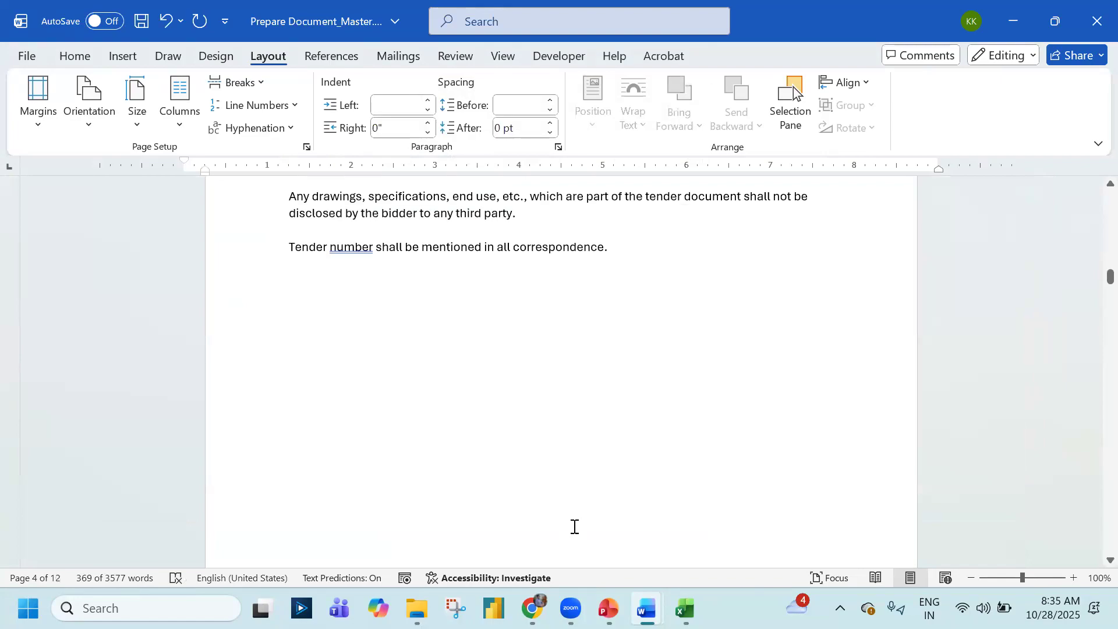
# Examine the page orientation throughout the document, comparing the Payment Terms section with the pages before and after it
pyautogui.scroll(15, 574, 527)
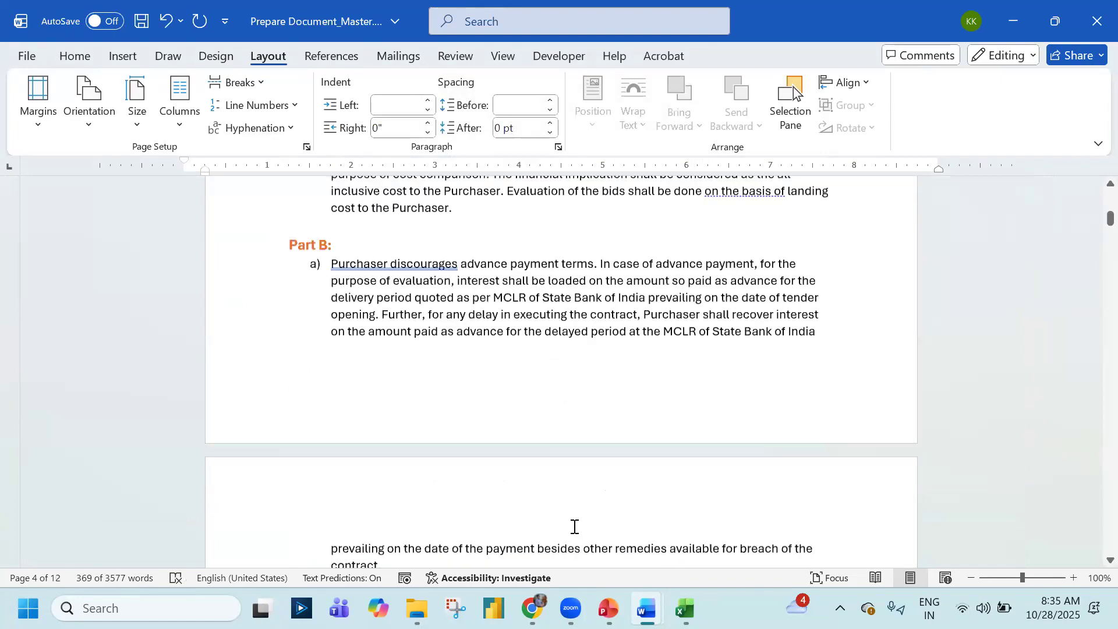
pyautogui.scroll(-10, 574, 526)
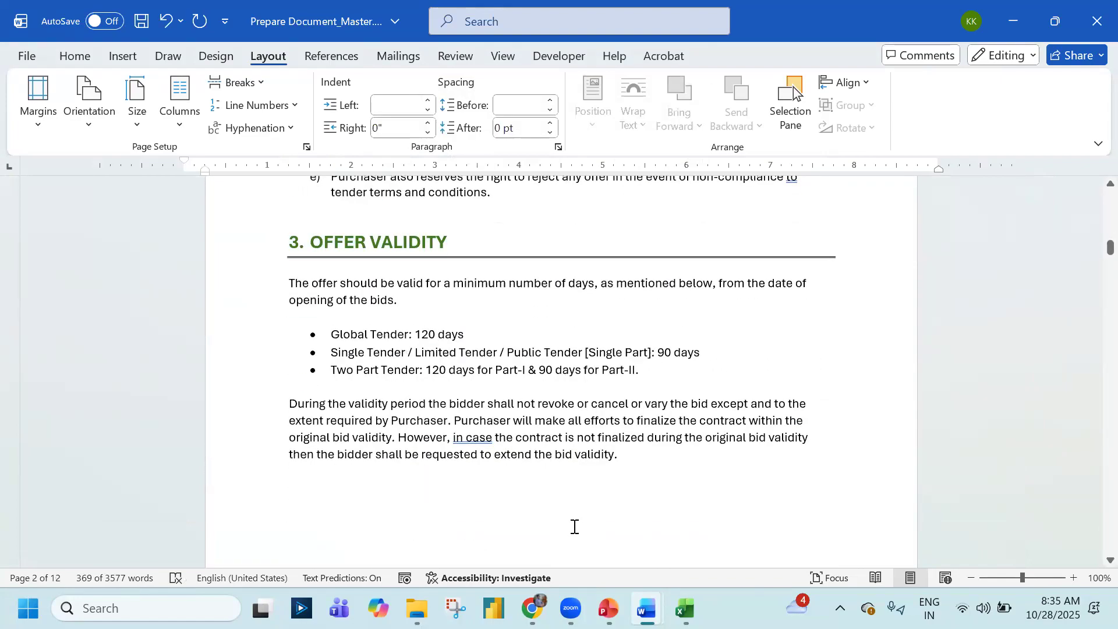
pyautogui.scroll(-12, 574, 526)
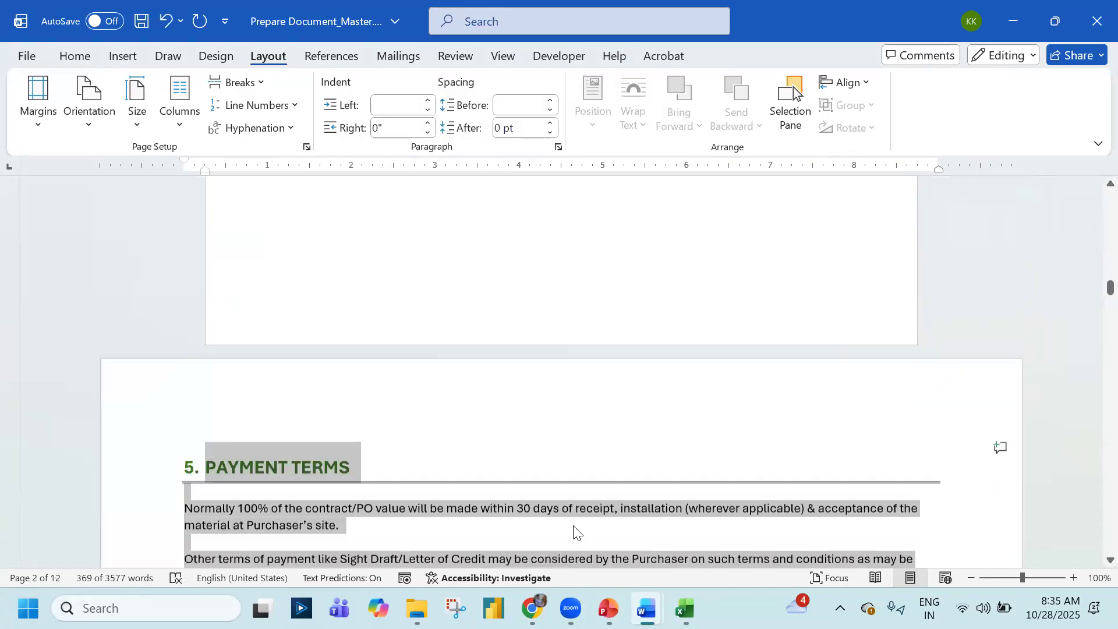
pyautogui.scroll(-15, 573, 525)
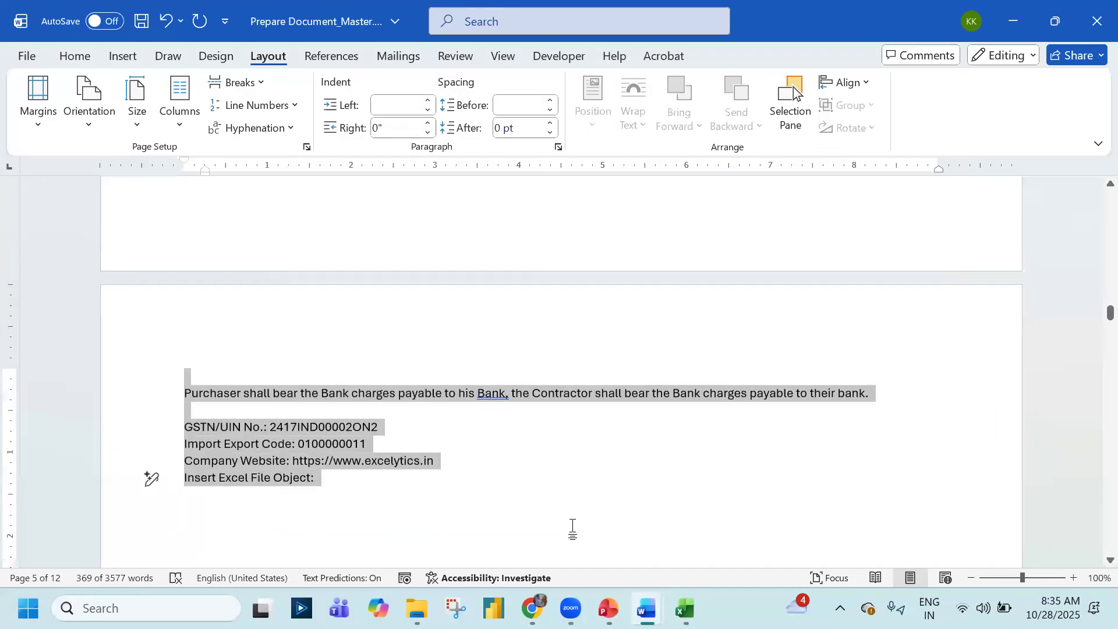
pyautogui.scroll(-10, 573, 526)
pyautogui.scroll(-12, 574, 526)
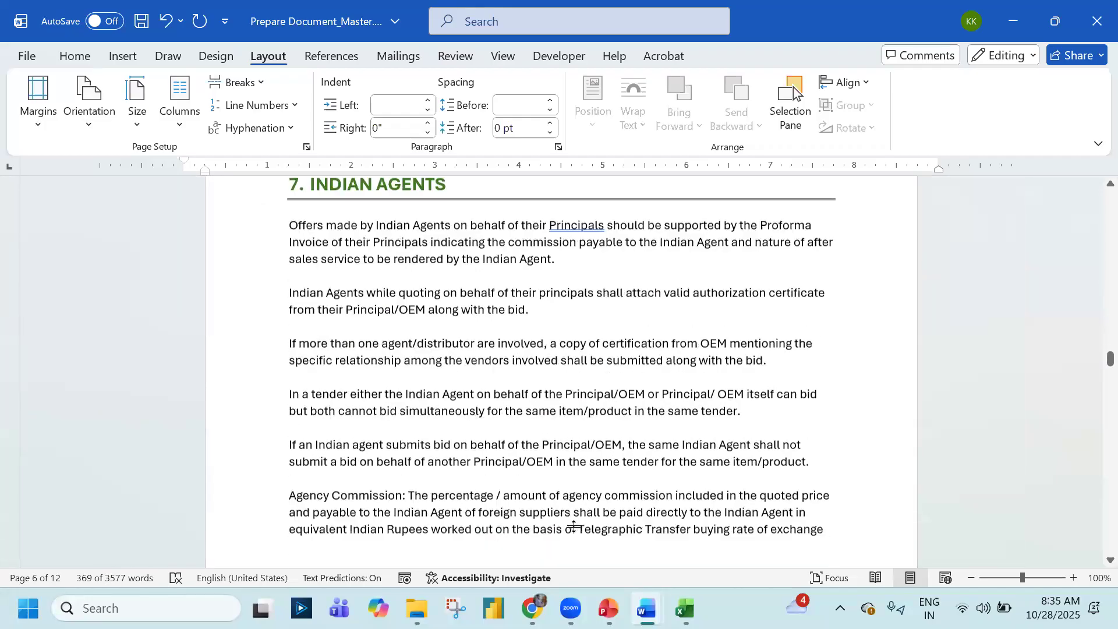
pyautogui.scroll(-1, 578, 528)
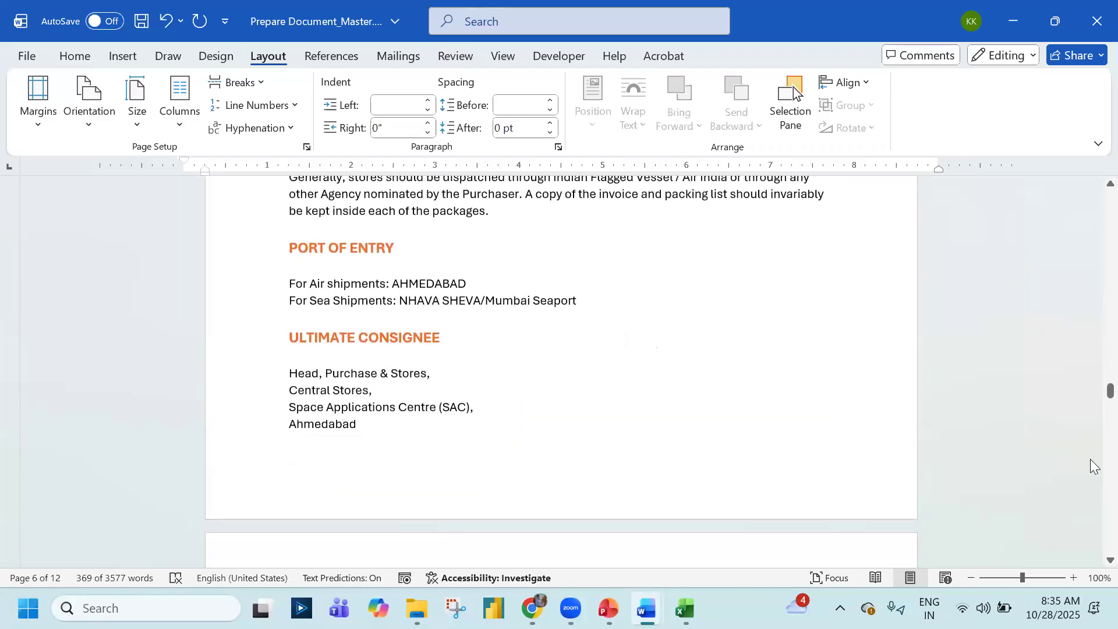
pyautogui.moveTo(1091, 384); pyautogui.dragTo(1092, 218)
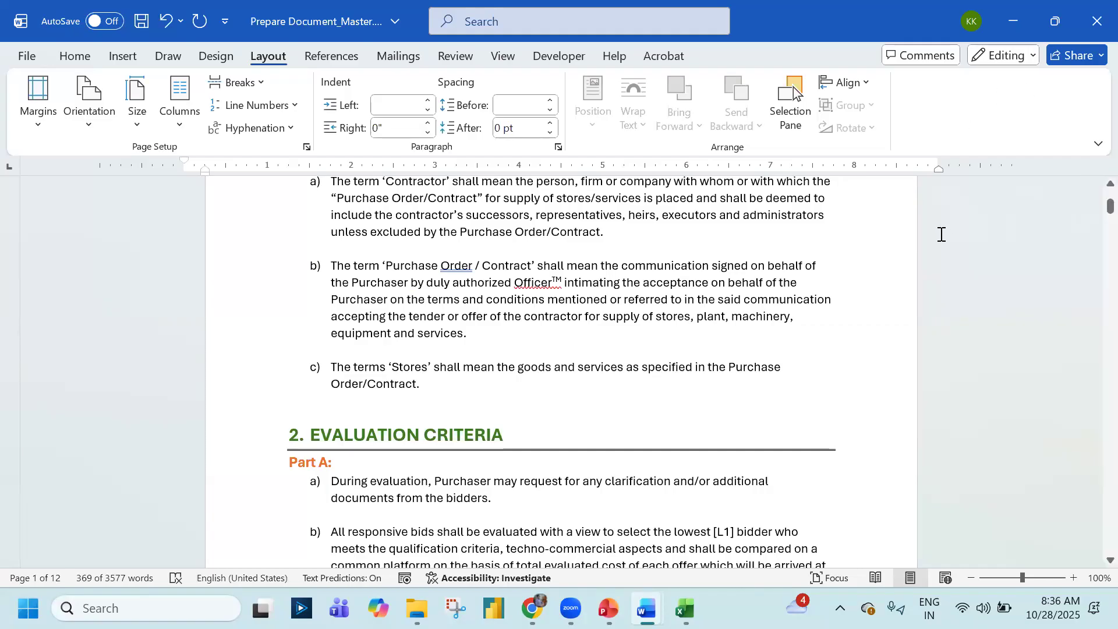
pyautogui.scroll(-8, 844, 322)
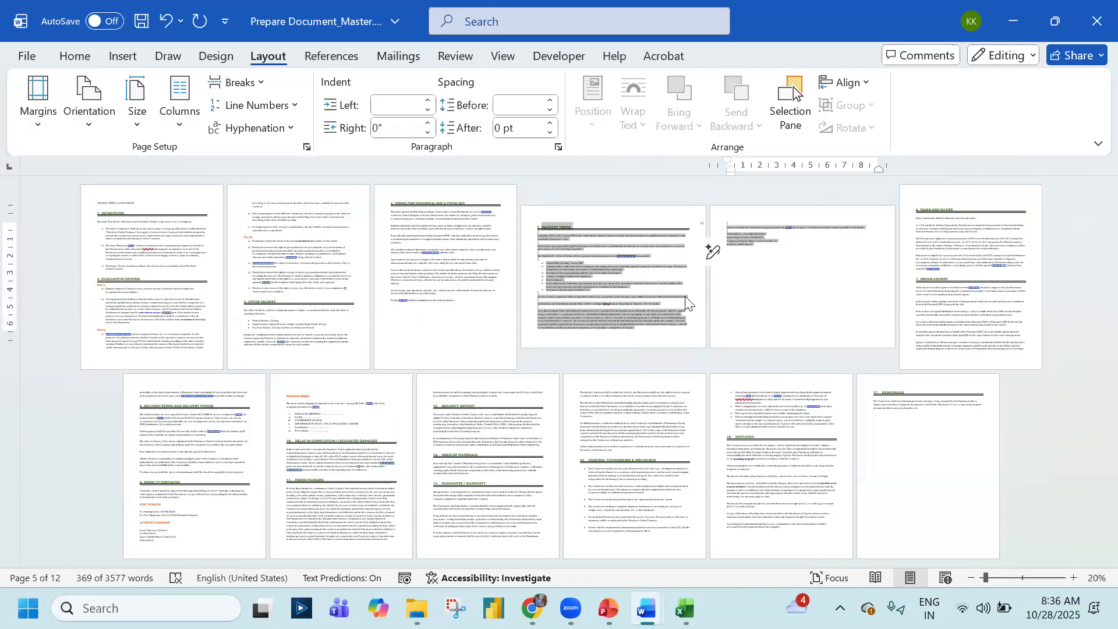
pyautogui.scroll(5, 327, 290)
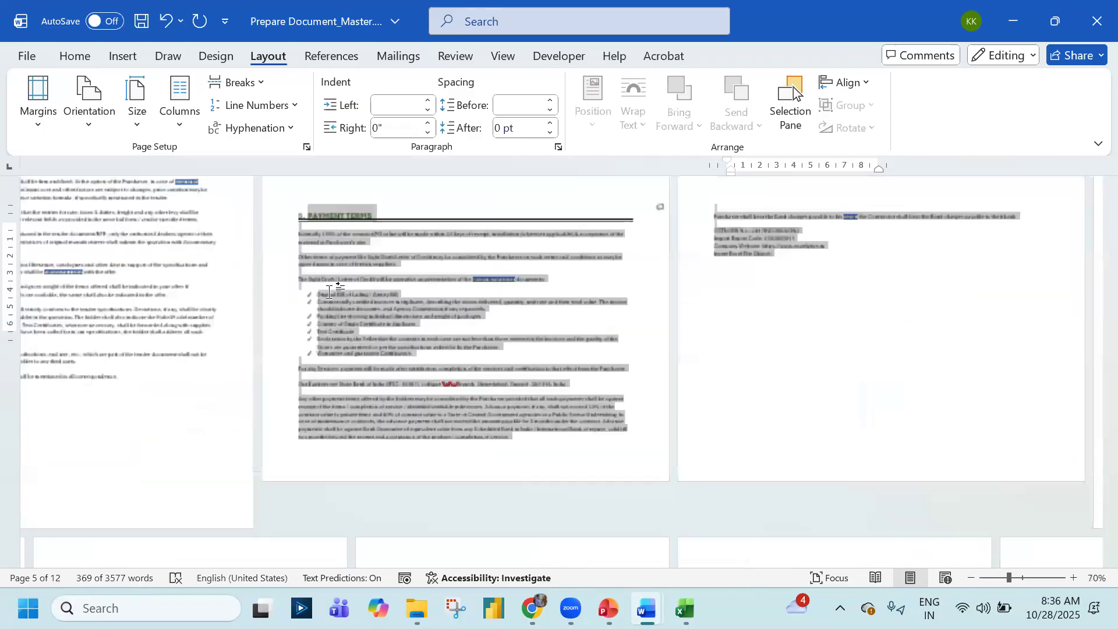
pyautogui.scroll(4, 350, 297)
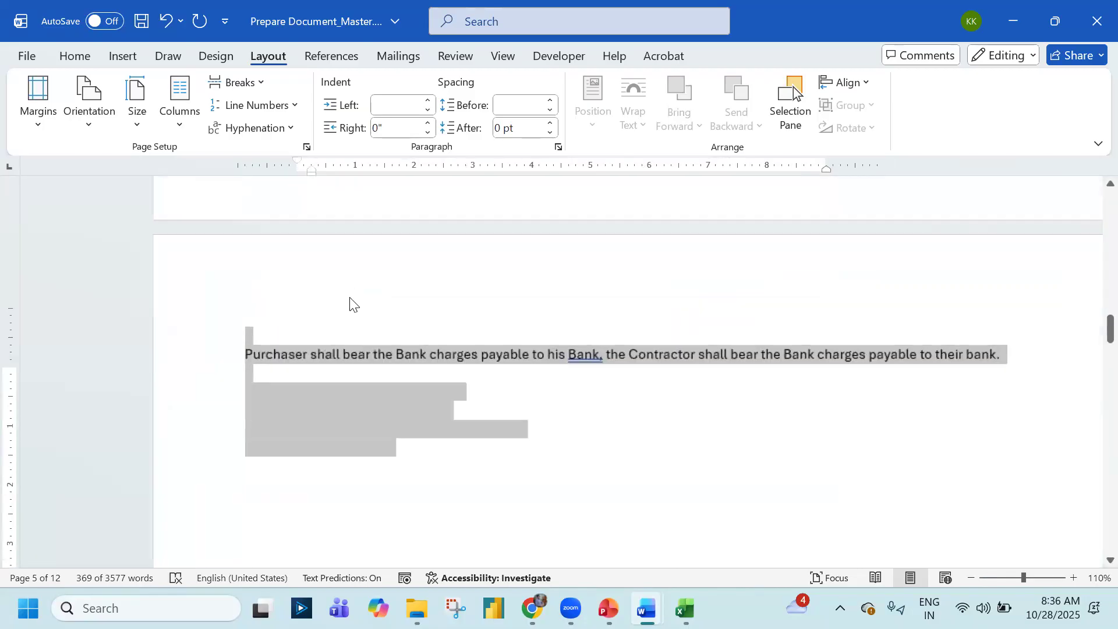
pyautogui.scroll(-2, 475, 284)
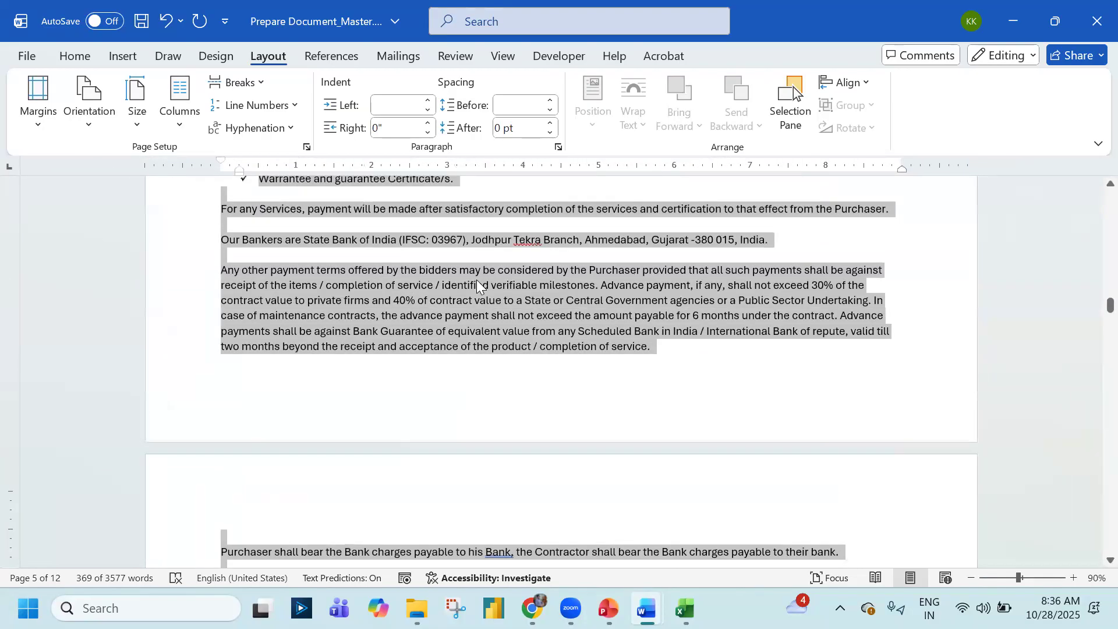
pyautogui.scroll(2, 475, 280)
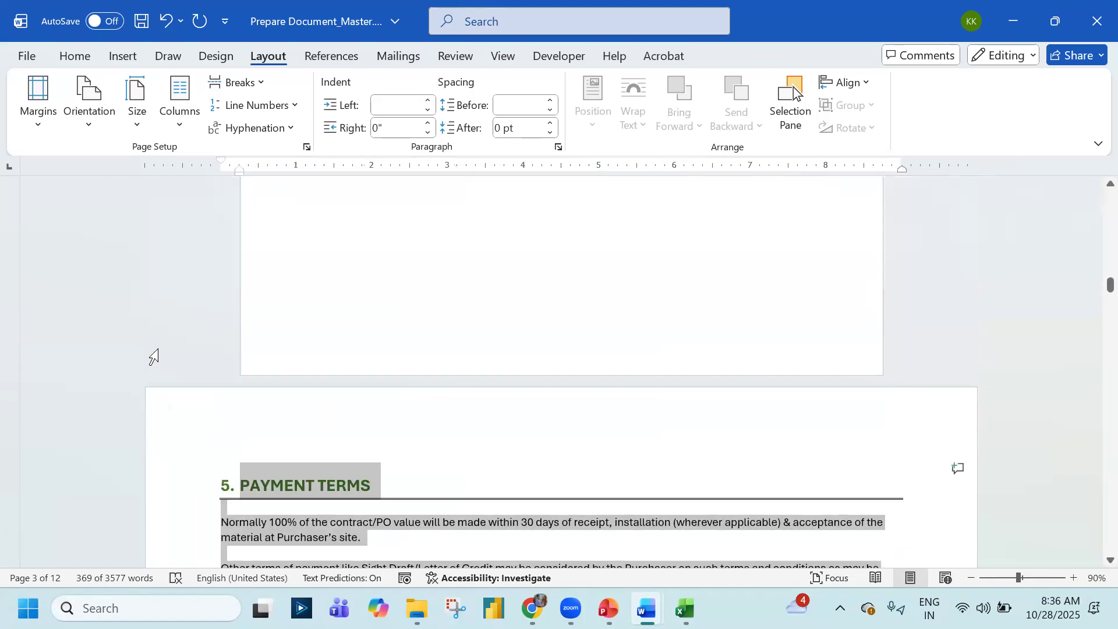
# Undo the landscape orientation applied to the selected Payment Terms section
pyautogui.hotkey('ctrl', 'z')
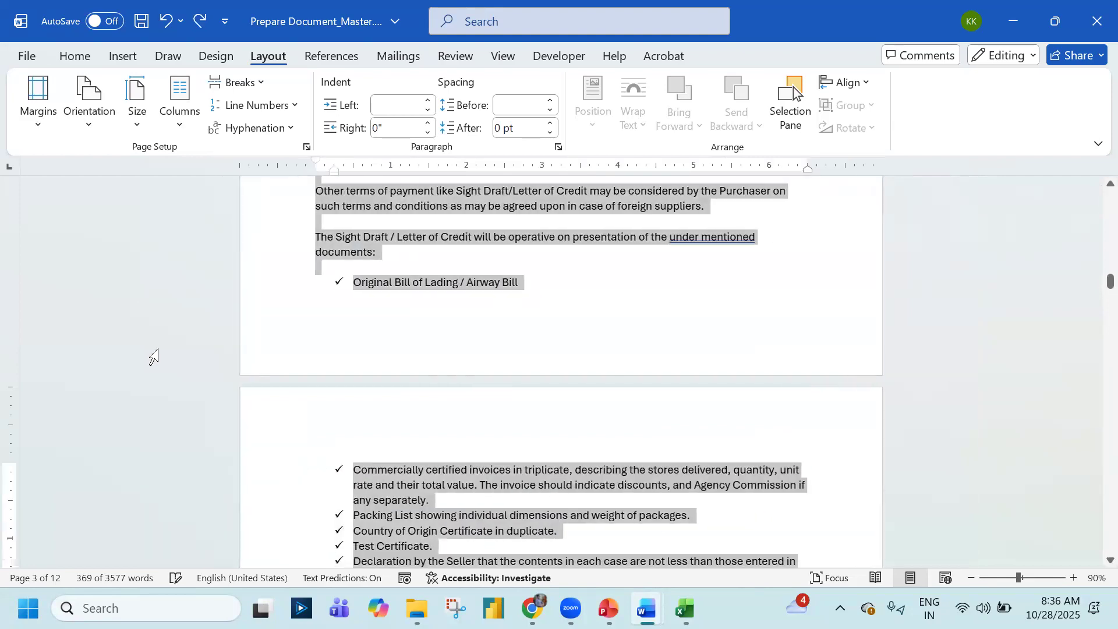
pyautogui.scroll(5, 158, 349)
pyautogui.scroll(3, 516, 279)
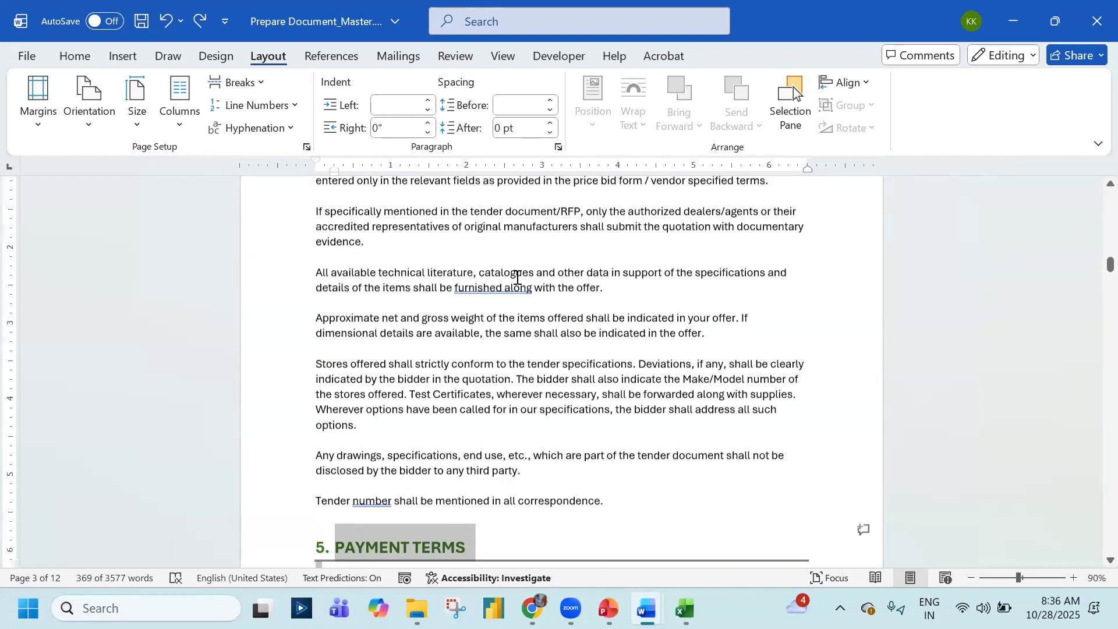
pyautogui.keyDown('ctrl'); pyautogui.scroll(1, 517, 278); pyautogui.keyUp('ctrl')
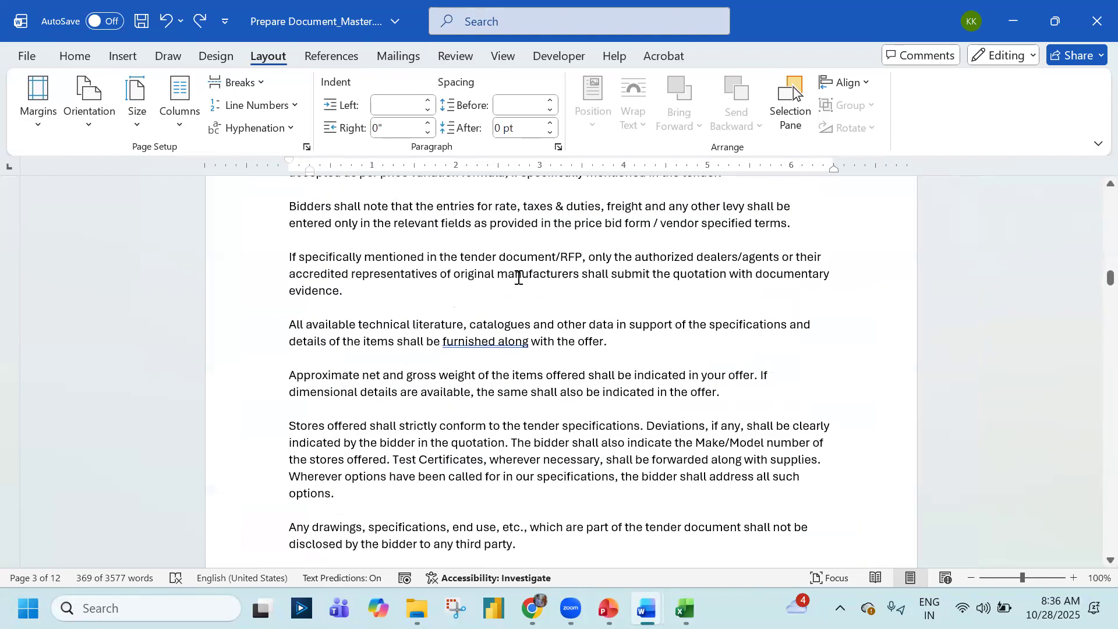
pyautogui.scroll(-4, 518, 278)
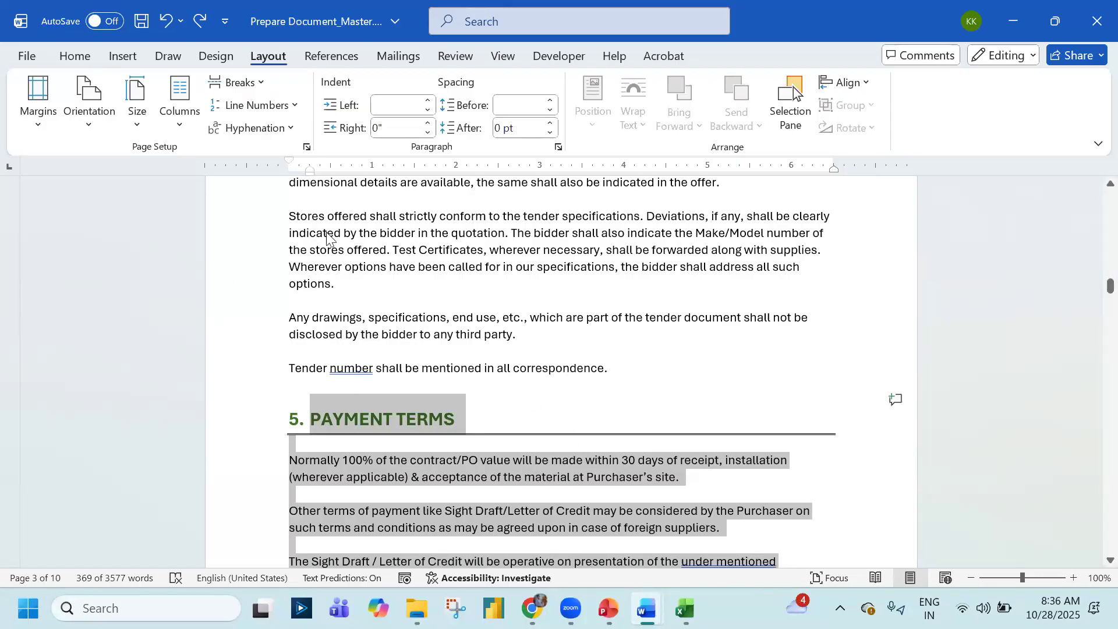
pyautogui.click(307, 148)
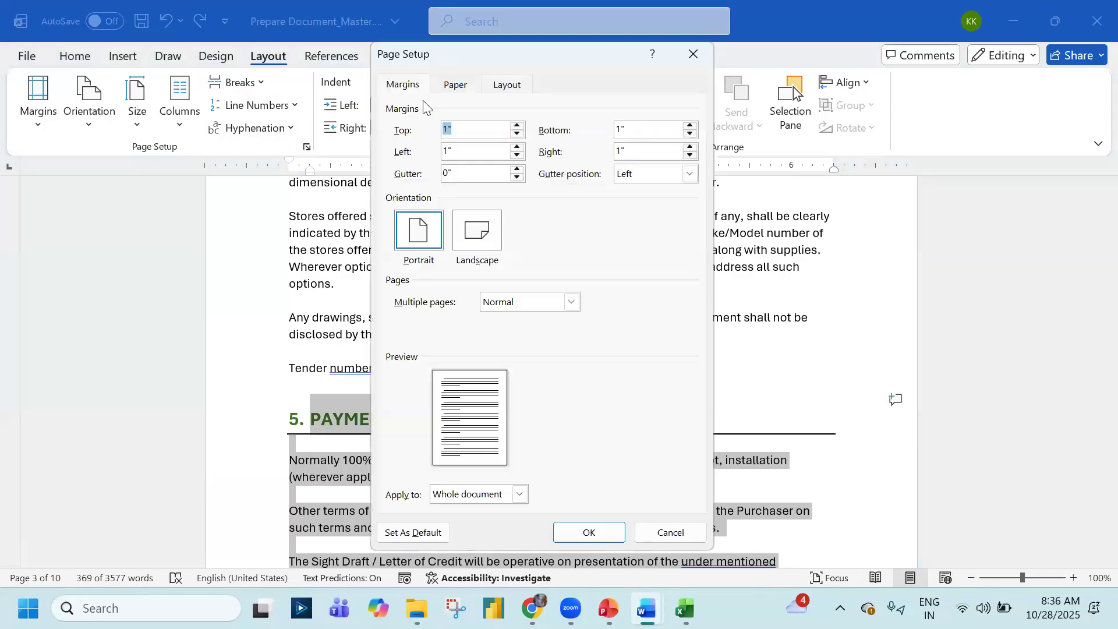
pyautogui.click(489, 232)
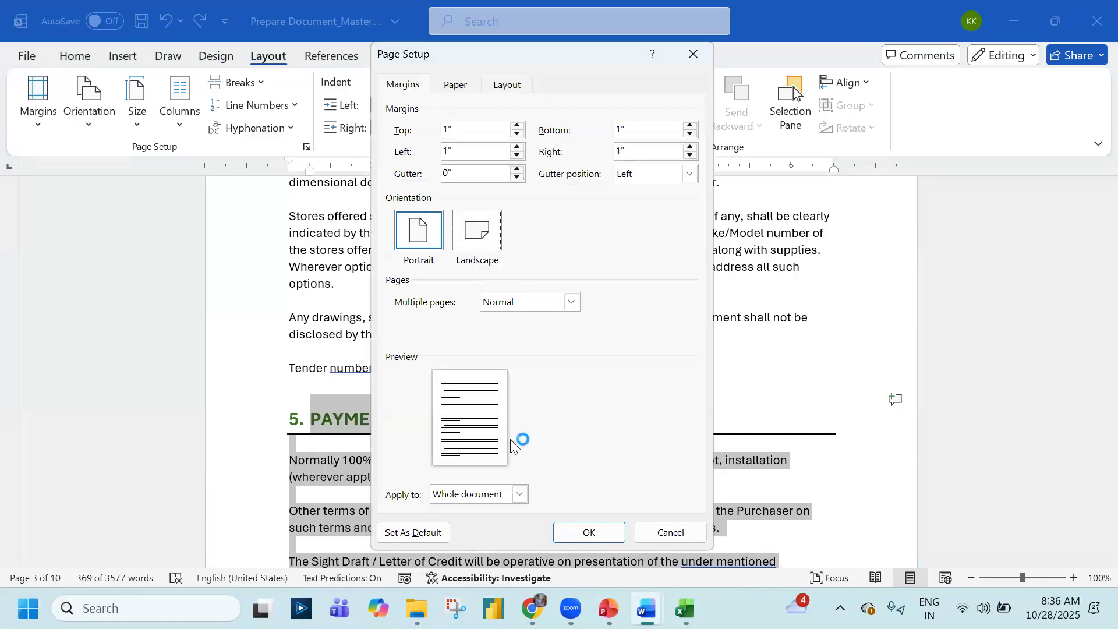
pyautogui.click(519, 494)
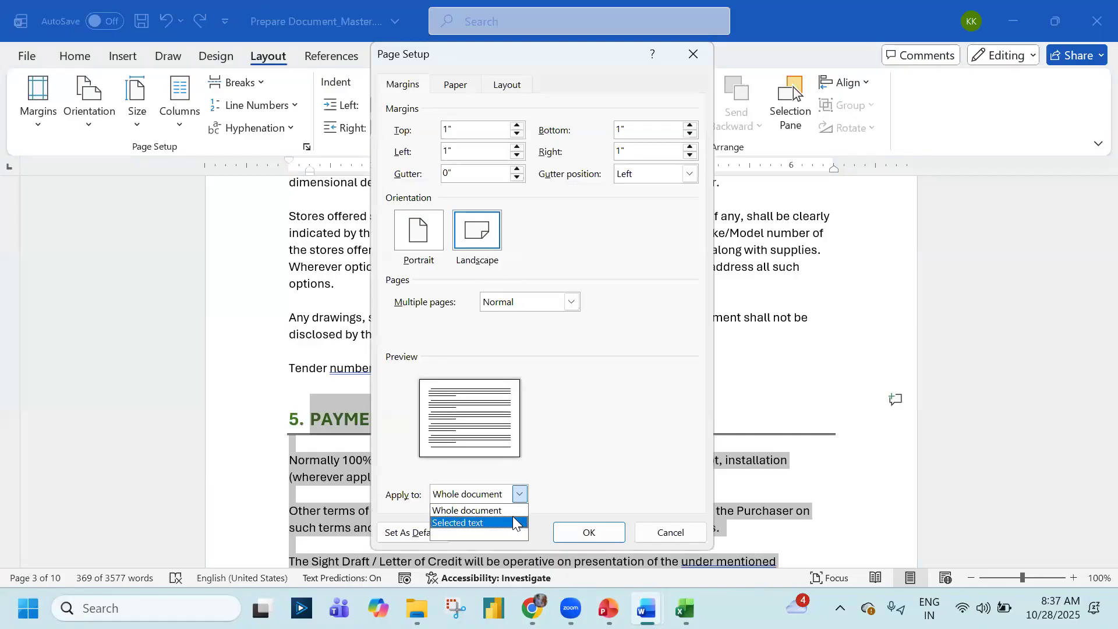
pyautogui.click(624, 407)
pyautogui.click(657, 534)
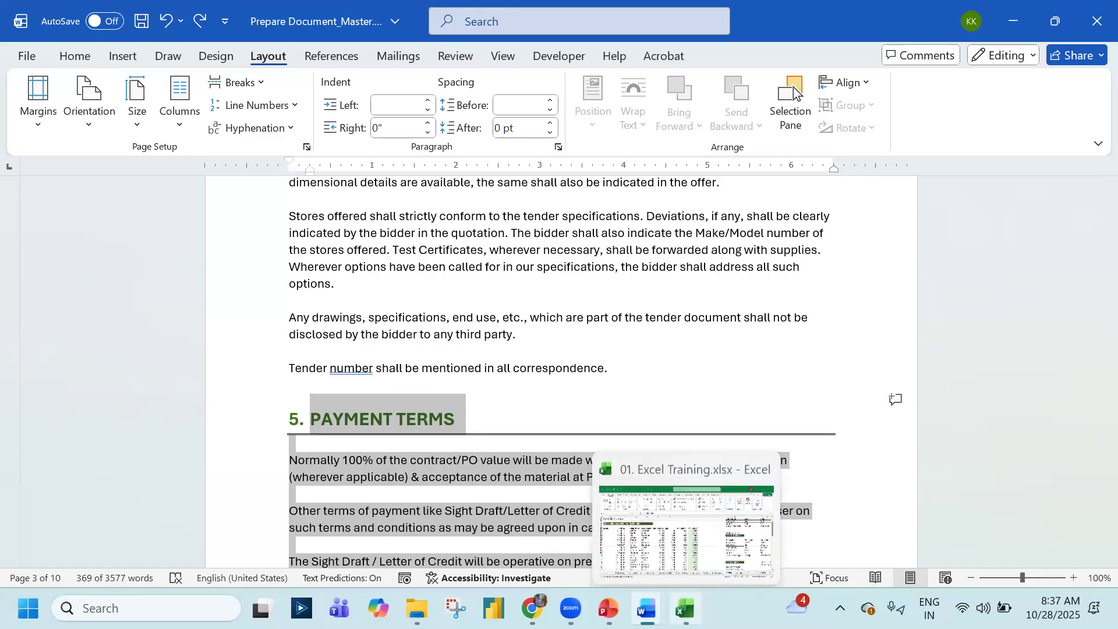
# Switch to the PowerPoint presentation and review the Page Setup Settings (1) and (2) slides
pyautogui.click(626, 470)
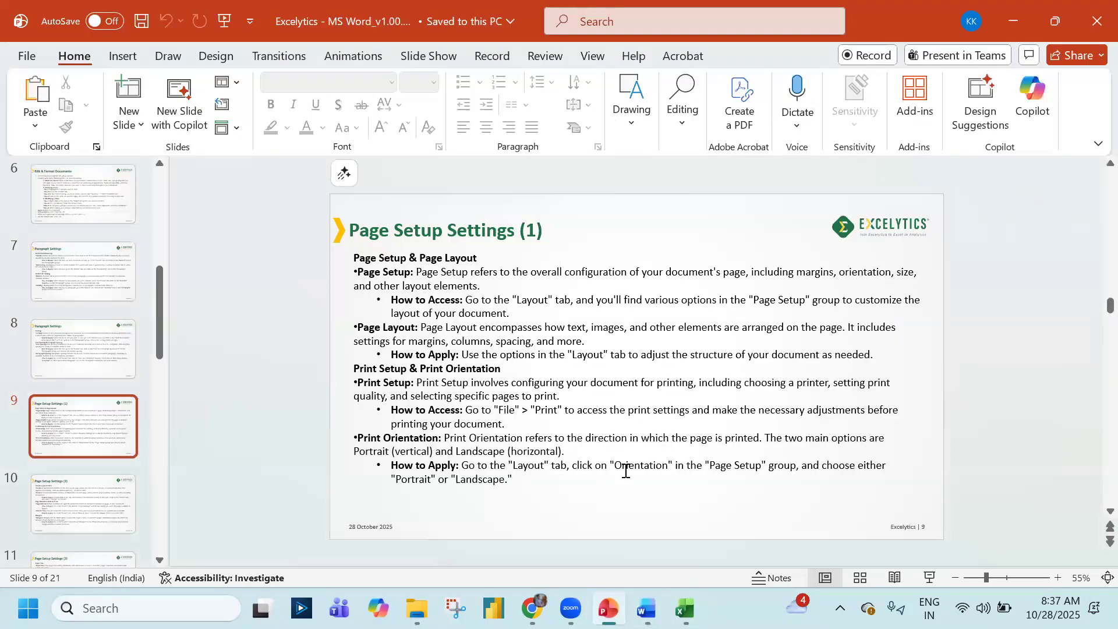
pyautogui.moveTo(608, 609)
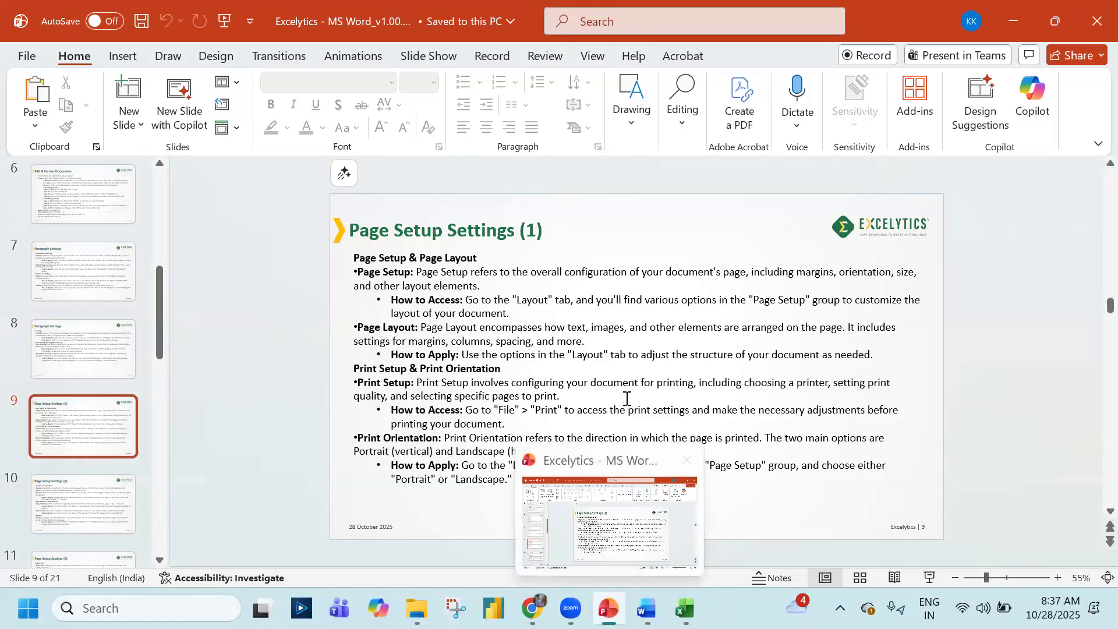
pyautogui.scroll(-1, 624, 376)
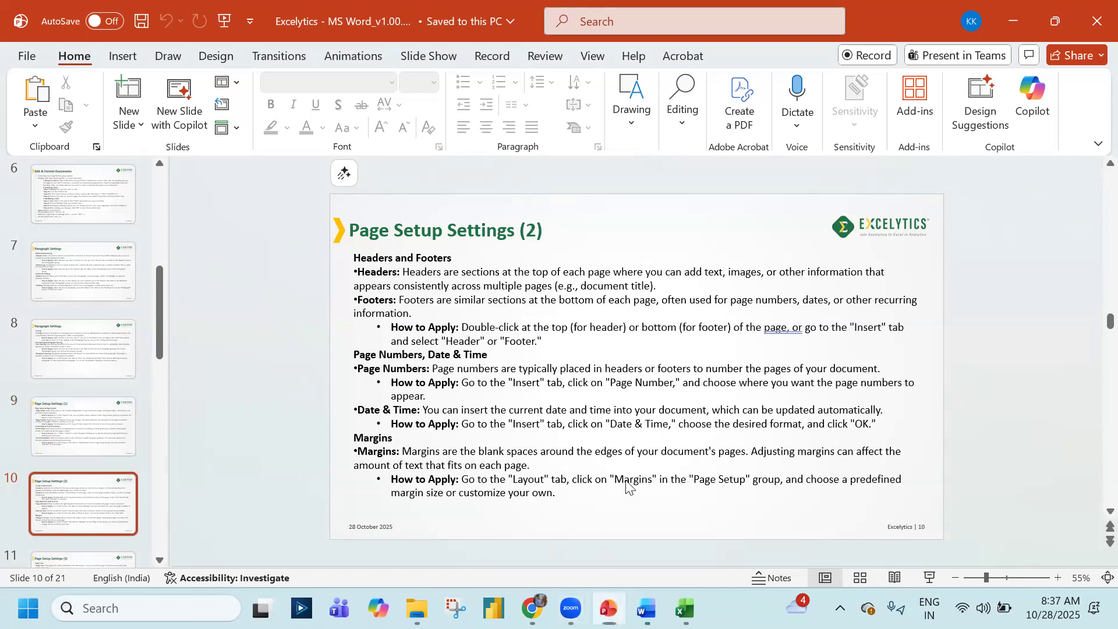
# Switch to Output Document_Master.docx in Word and examine the header logo and the page-number footer around the Definitions section
pyautogui.hotkey('alt', 'Tab')
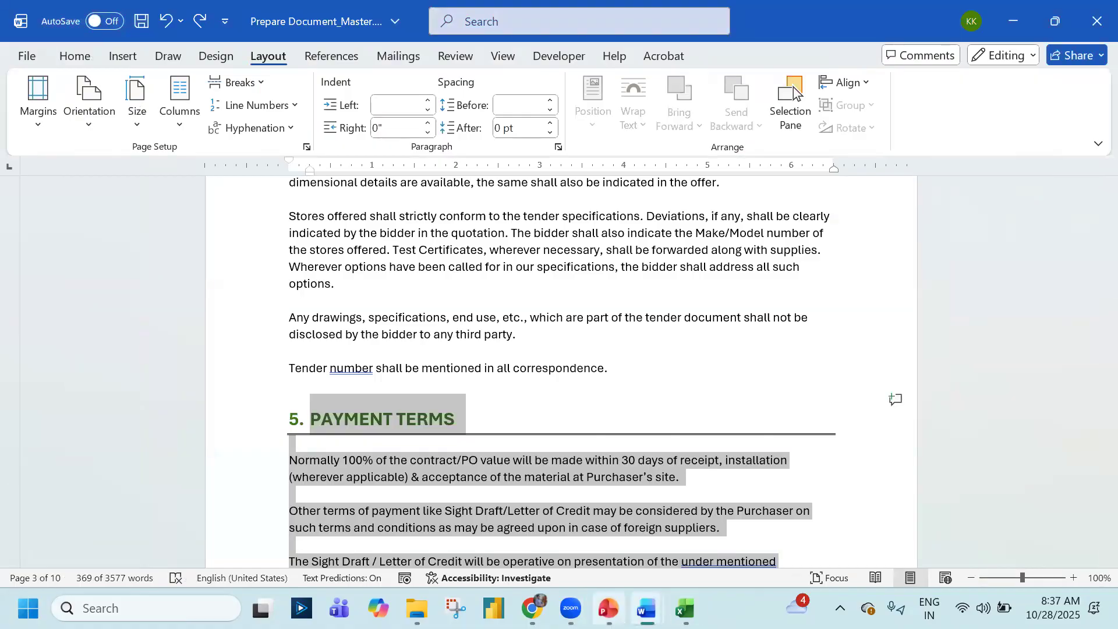
pyautogui.moveTo(646, 608)
pyautogui.click(719, 545)
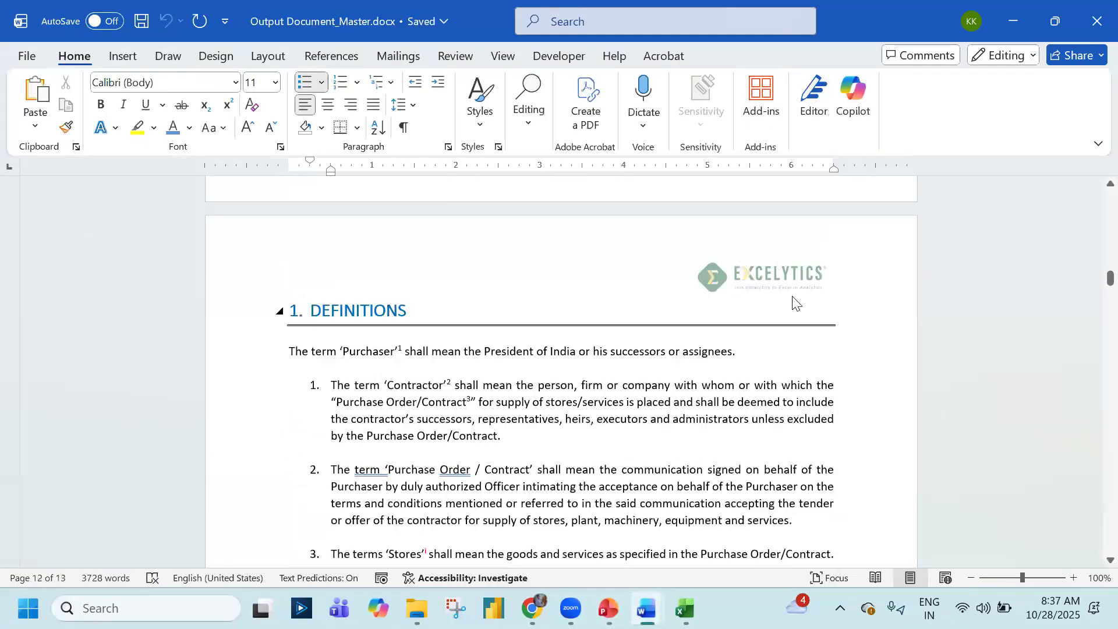
pyautogui.scroll(2, 793, 302)
pyautogui.scroll(-8, 789, 367)
pyautogui.scroll(-9, 789, 368)
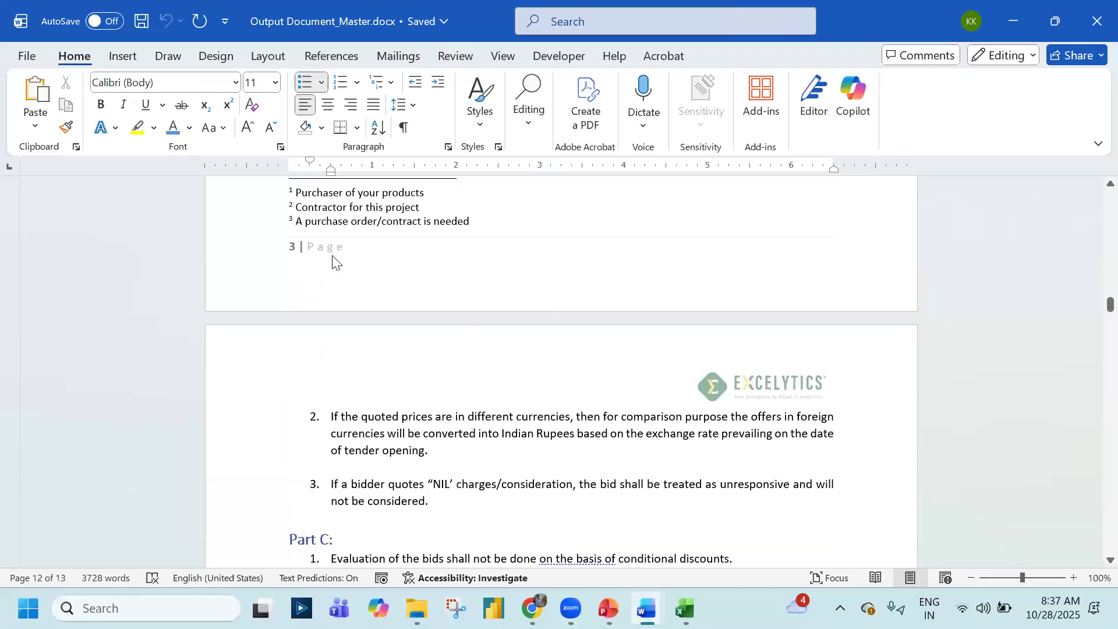
pyautogui.scroll(7, 332, 273)
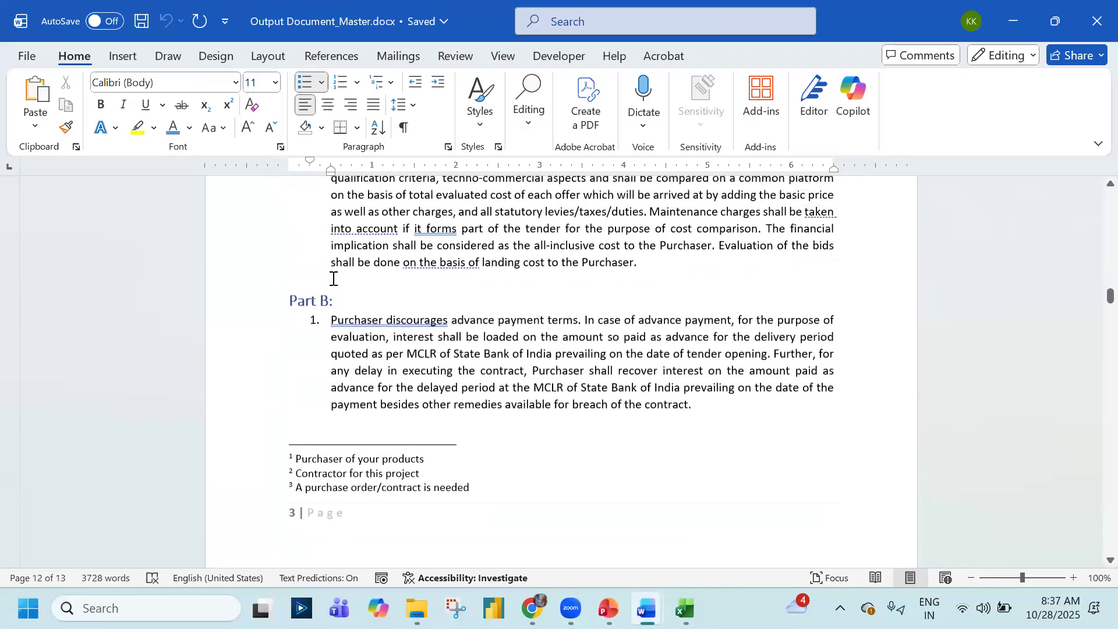
pyautogui.scroll(7, 333, 279)
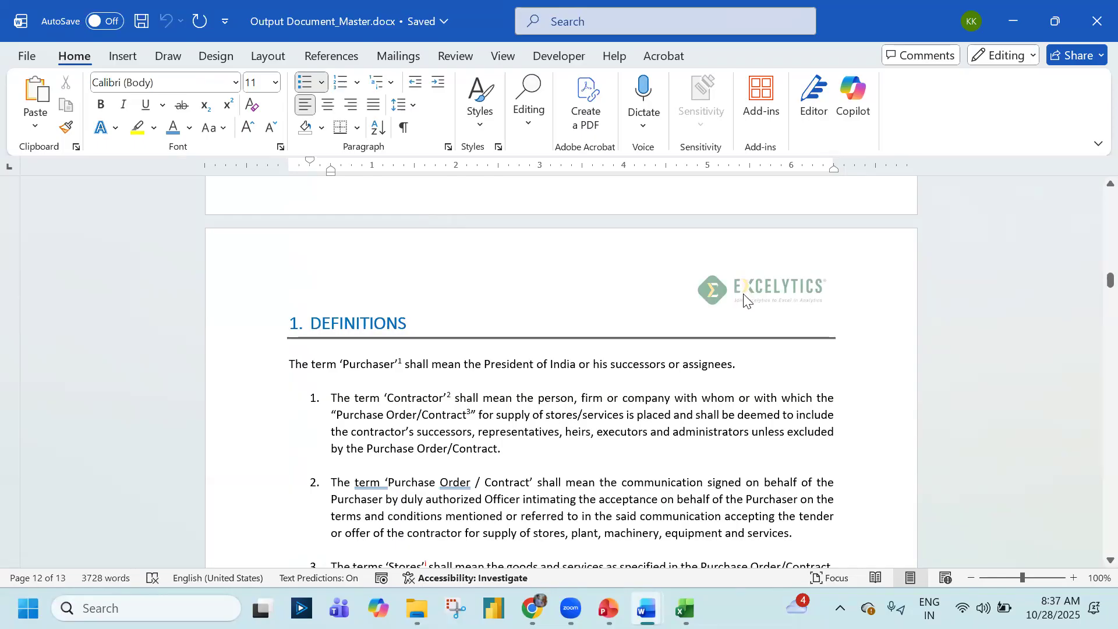
pyautogui.scroll(-3, 318, 309)
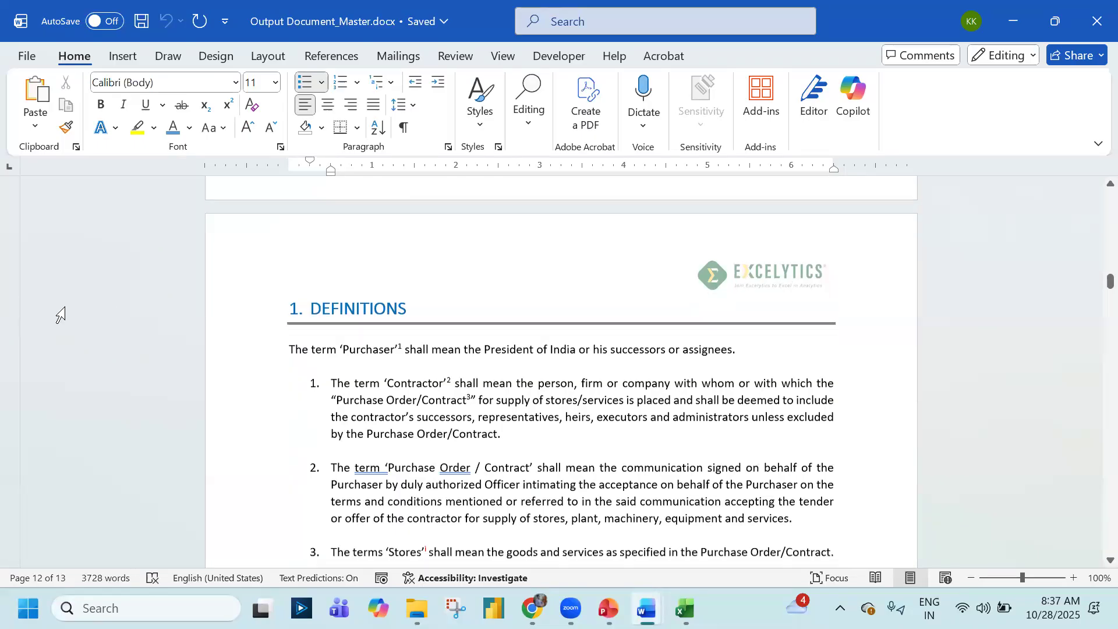
pyautogui.scroll(-12, 318, 309)
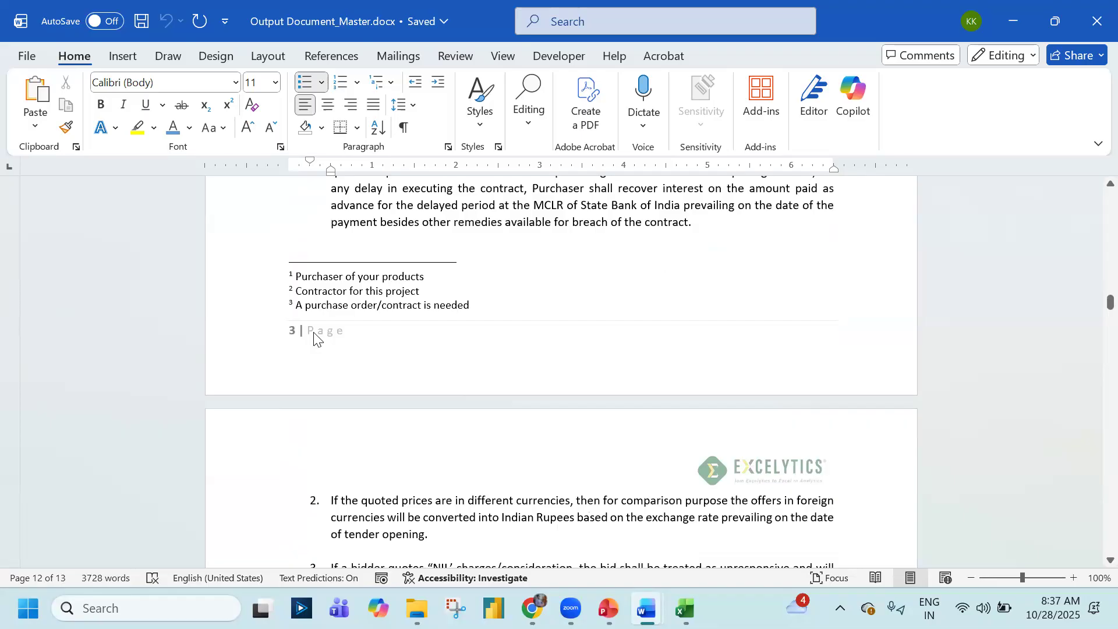
# Return to Prepare Document_Master.docx and open the header area of the first page for editing
pyautogui.hotkey('alt', 'Tab')
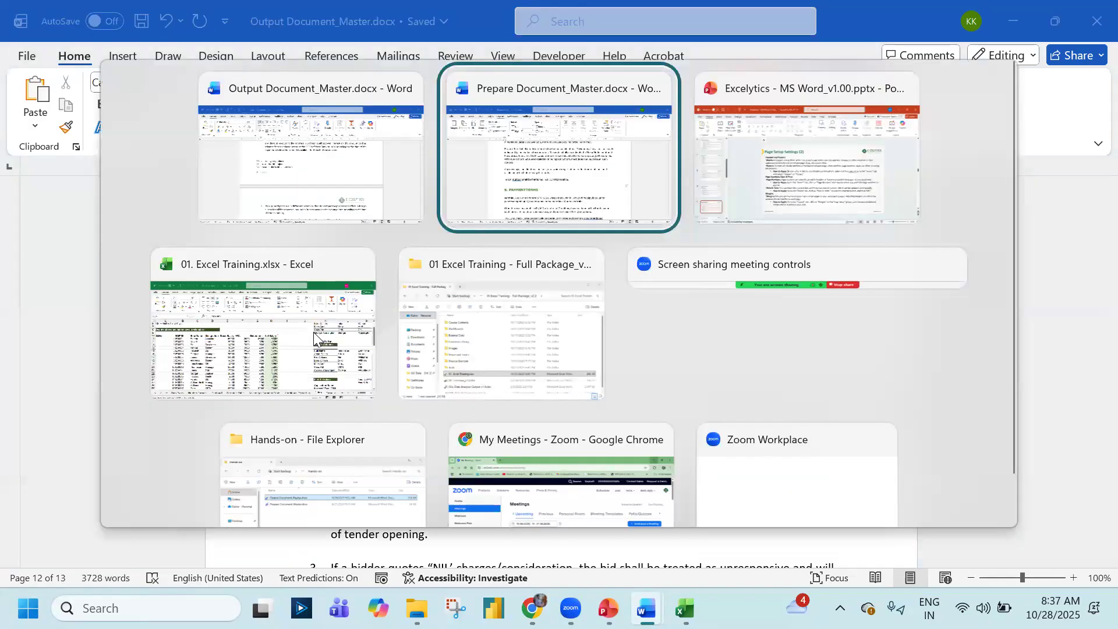
pyautogui.scroll(15, 521, 443)
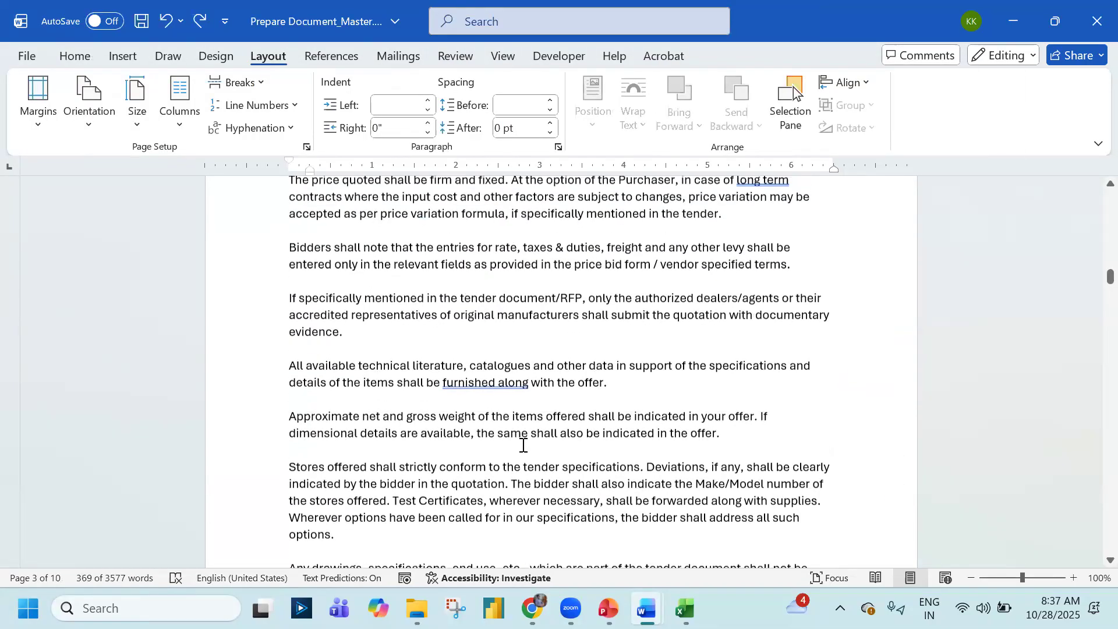
pyautogui.click(523, 445)
pyautogui.scroll(20, 523, 445)
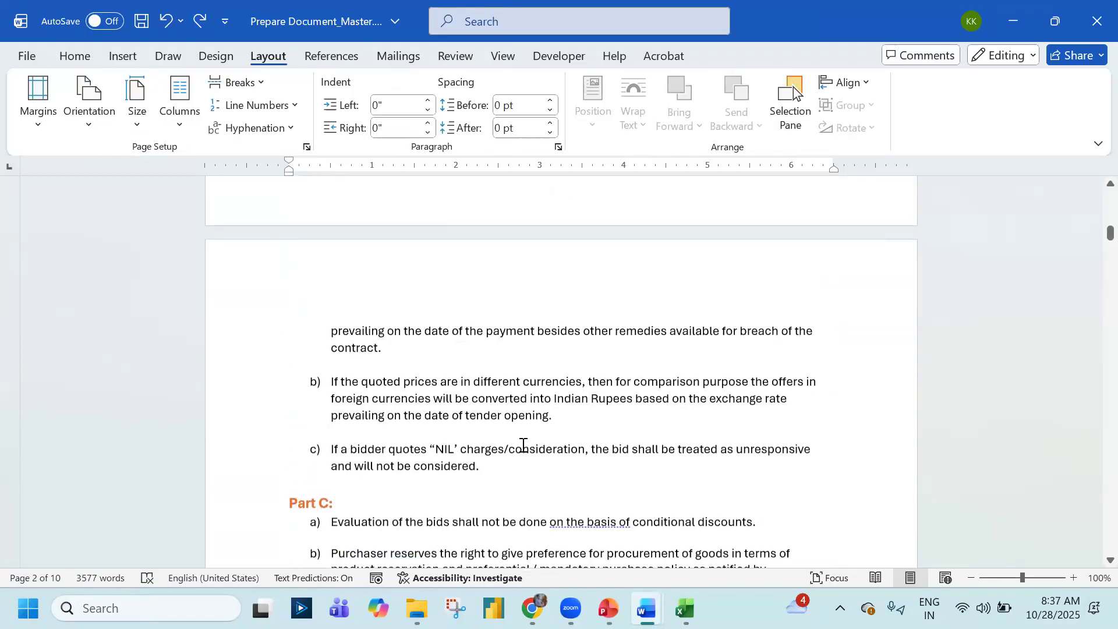
pyautogui.scroll(1, 795, 230)
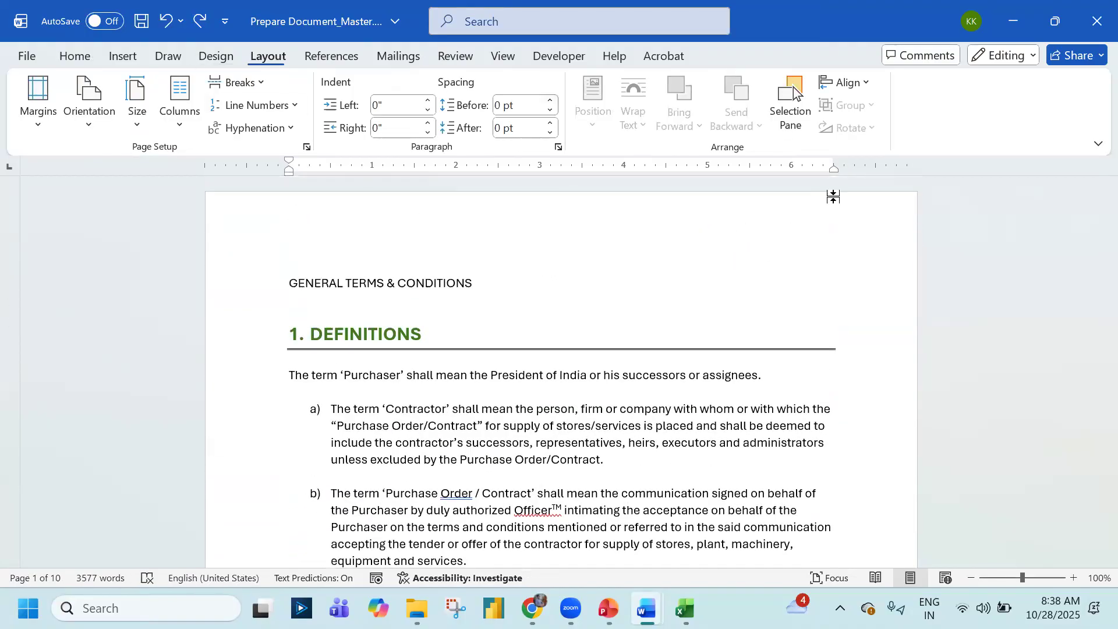
pyautogui.doubleClick(808, 219)
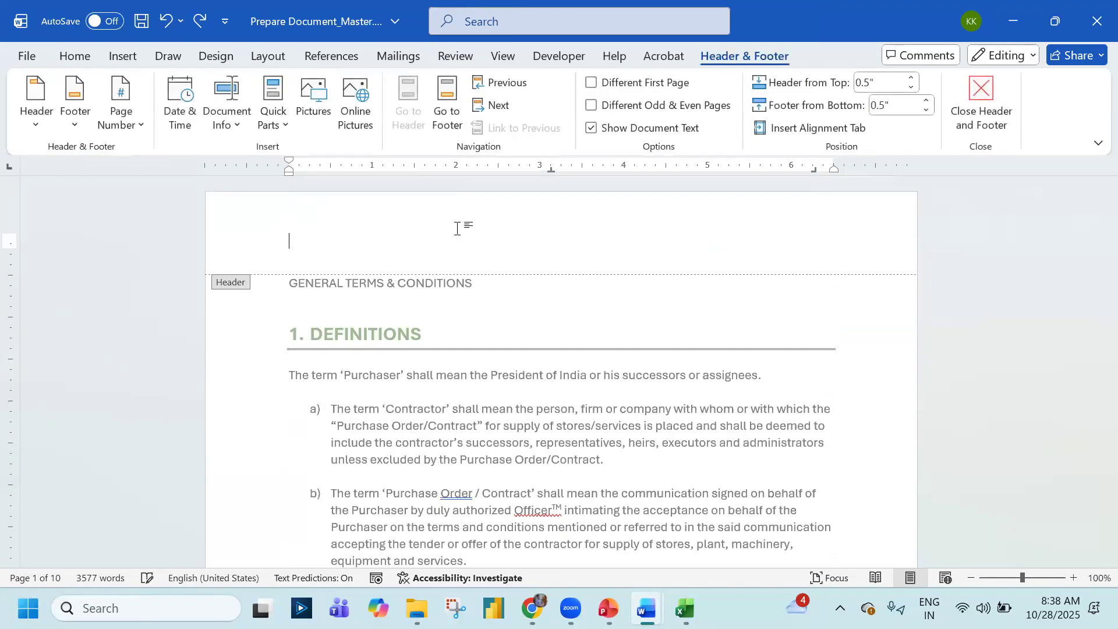
# Place the cursor in the first page's footer area and close header and footer editing
pyautogui.scroll(-10, 315, 251)
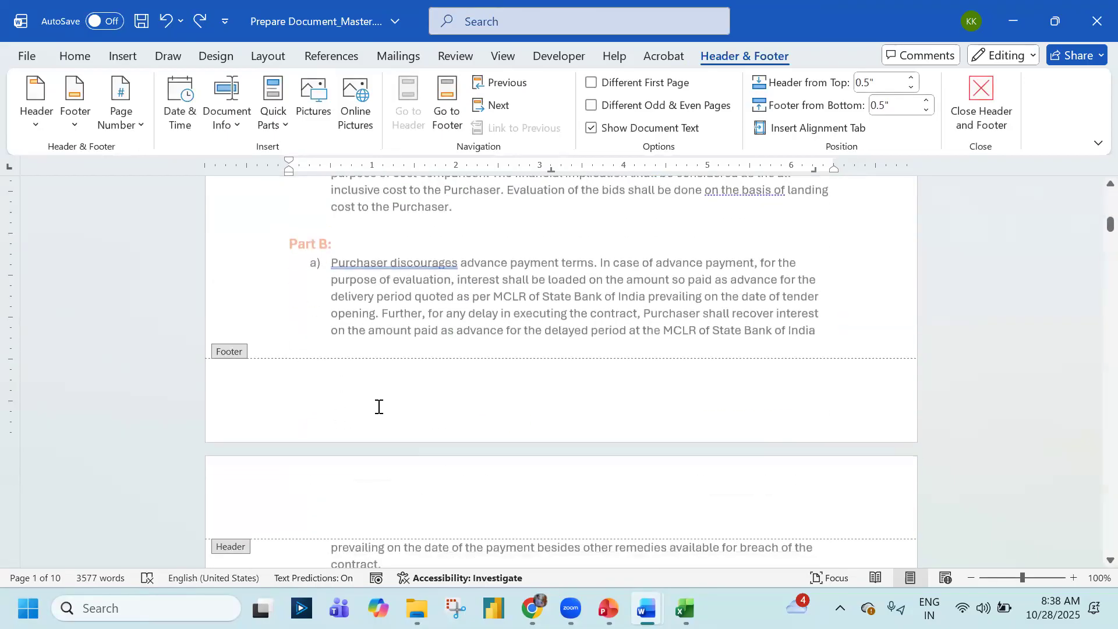
pyautogui.click(302, 397)
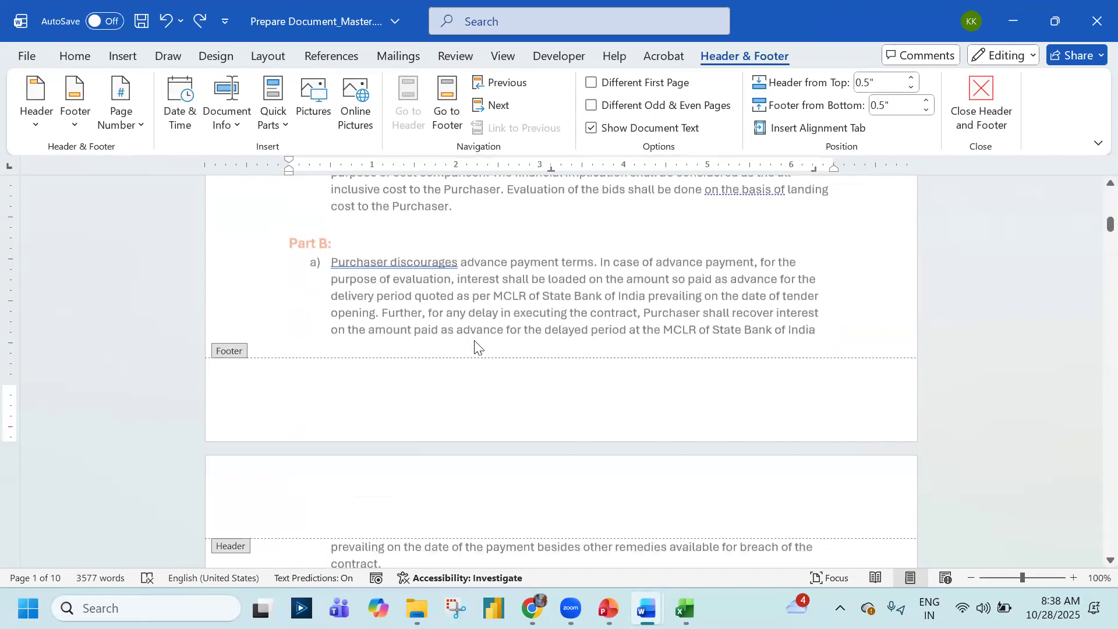
pyautogui.doubleClick(562, 242)
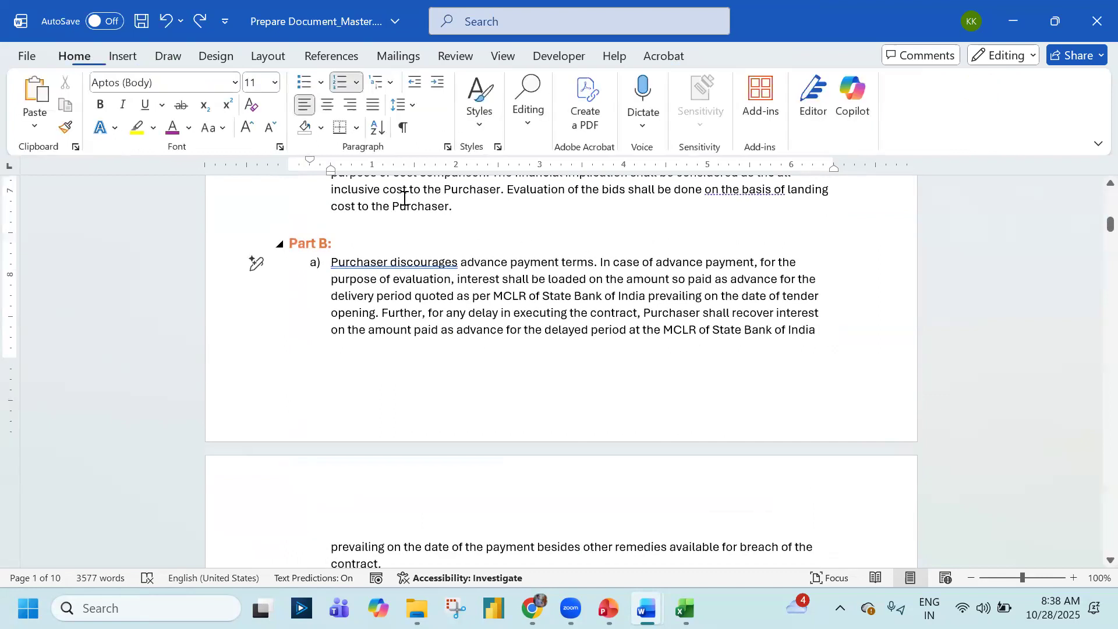
# Open the header for editing with the Edit Header command and return to the body text
pyautogui.click(217, 58)
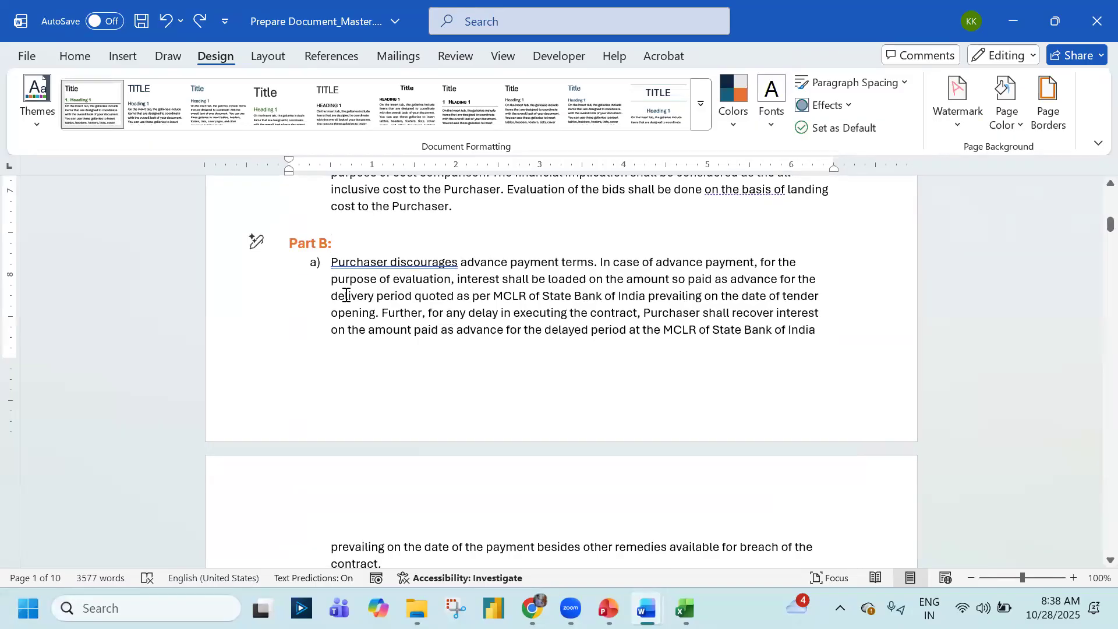
pyautogui.click(262, 58)
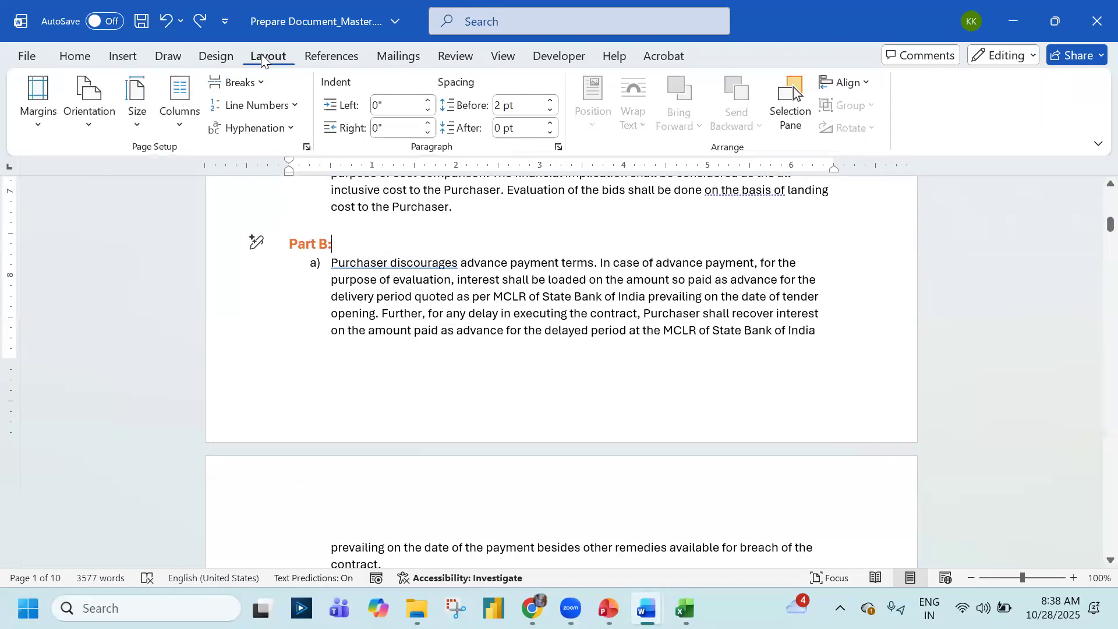
pyautogui.click(121, 55)
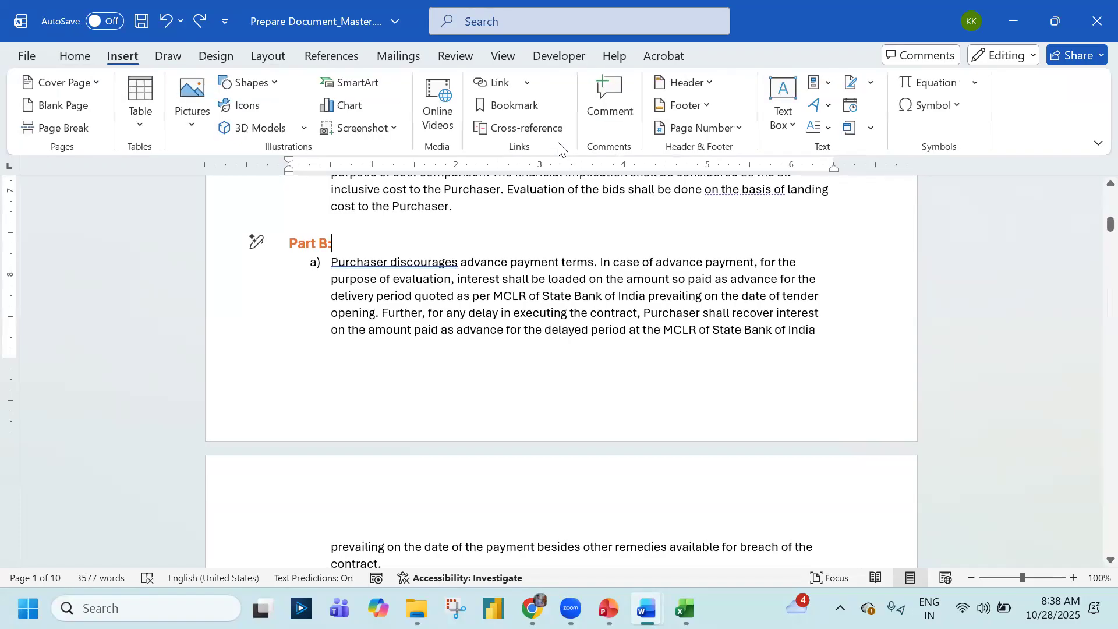
pyautogui.click(690, 83)
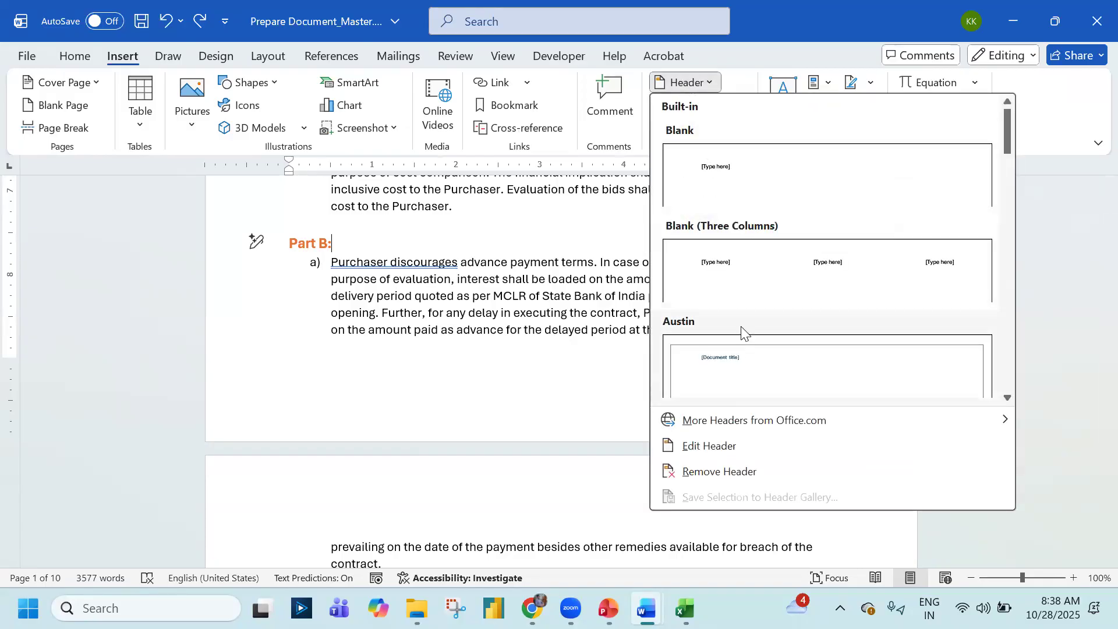
pyautogui.click(723, 452)
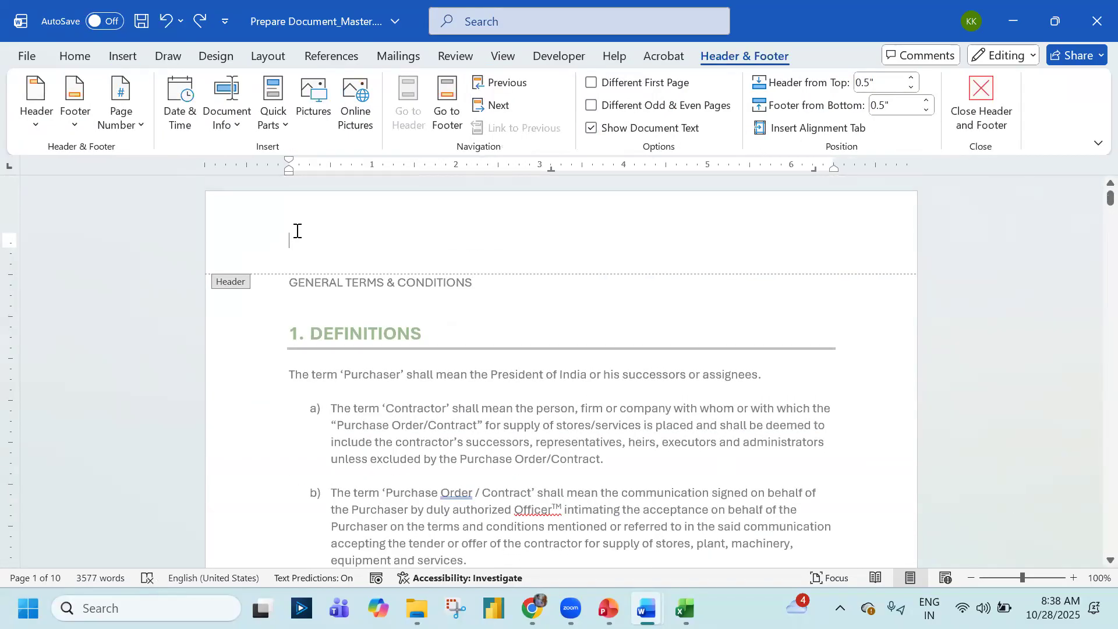
pyautogui.doubleClick(377, 315)
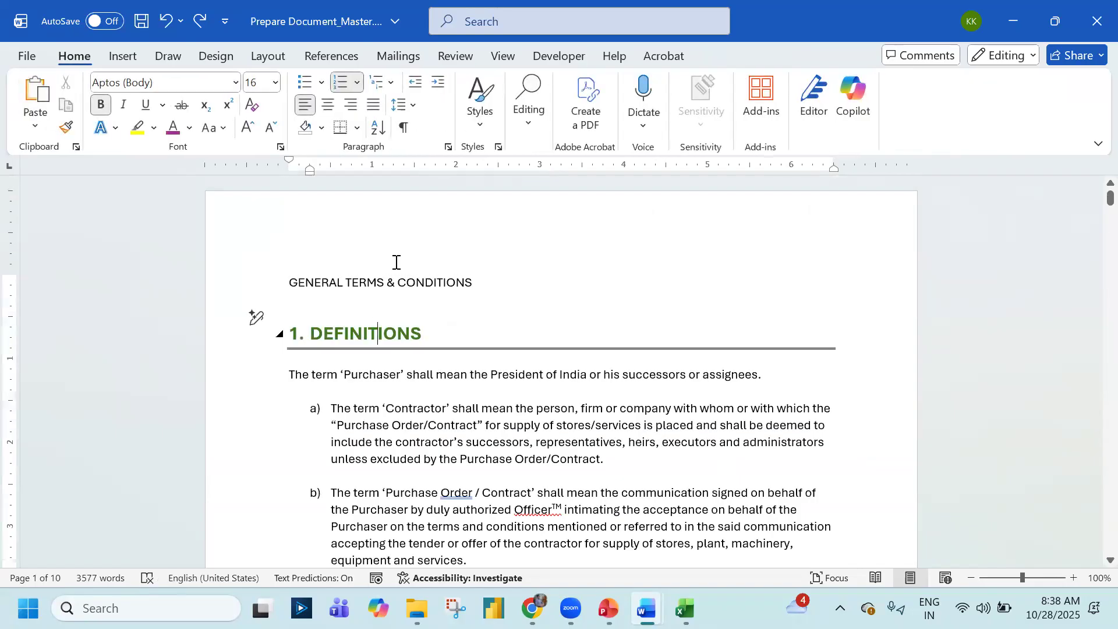
# Insert the picture Excelytics Logo.jpg from the Session Pics folder into the first page's header
pyautogui.doubleClick(773, 233)
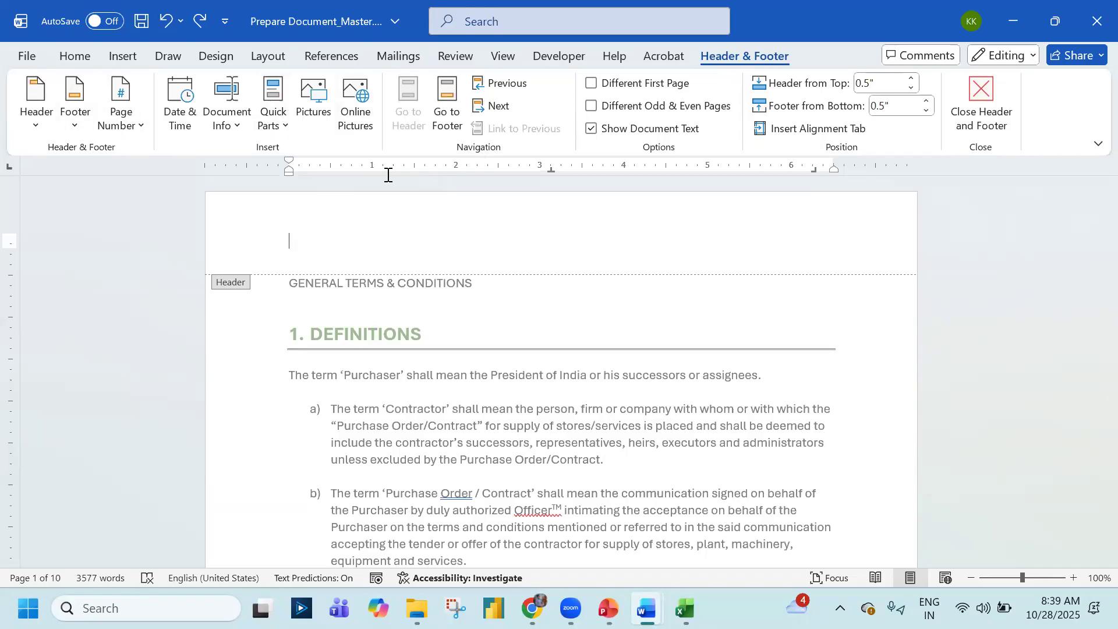
pyautogui.click(311, 106)
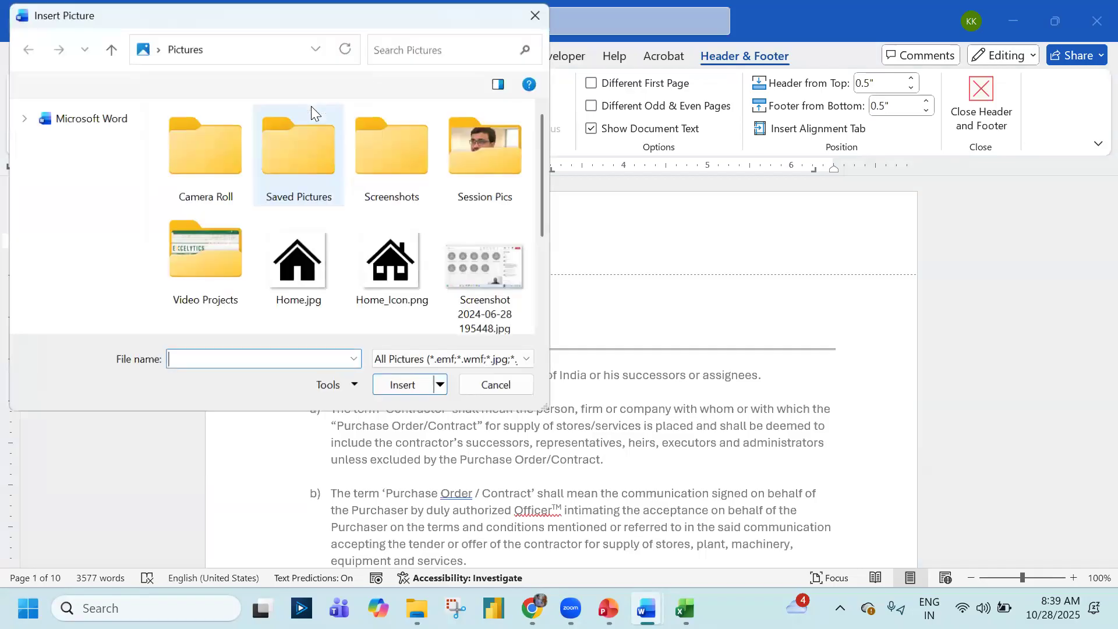
pyautogui.doubleClick(460, 153)
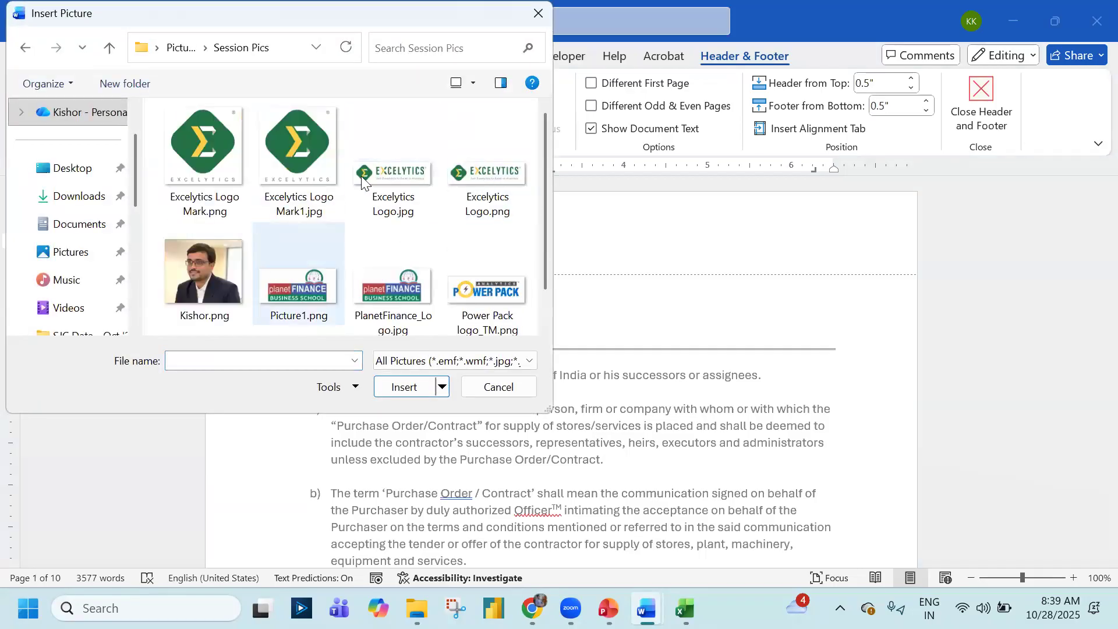
pyautogui.click(393, 175)
pyautogui.click(404, 387)
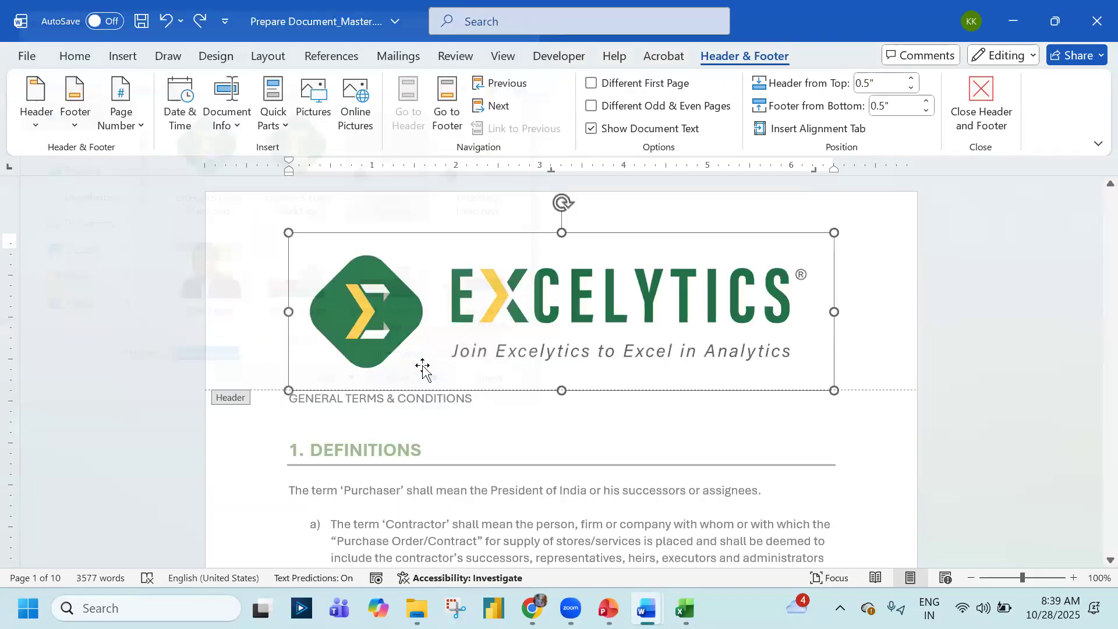
# Shrink the header logo proportionally to about 2 inches wide
pyautogui.moveTo(290, 390); pyautogui.dragTo(516, 306)
pyautogui.moveTo(609, 324); pyautogui.dragTo(481, 289)
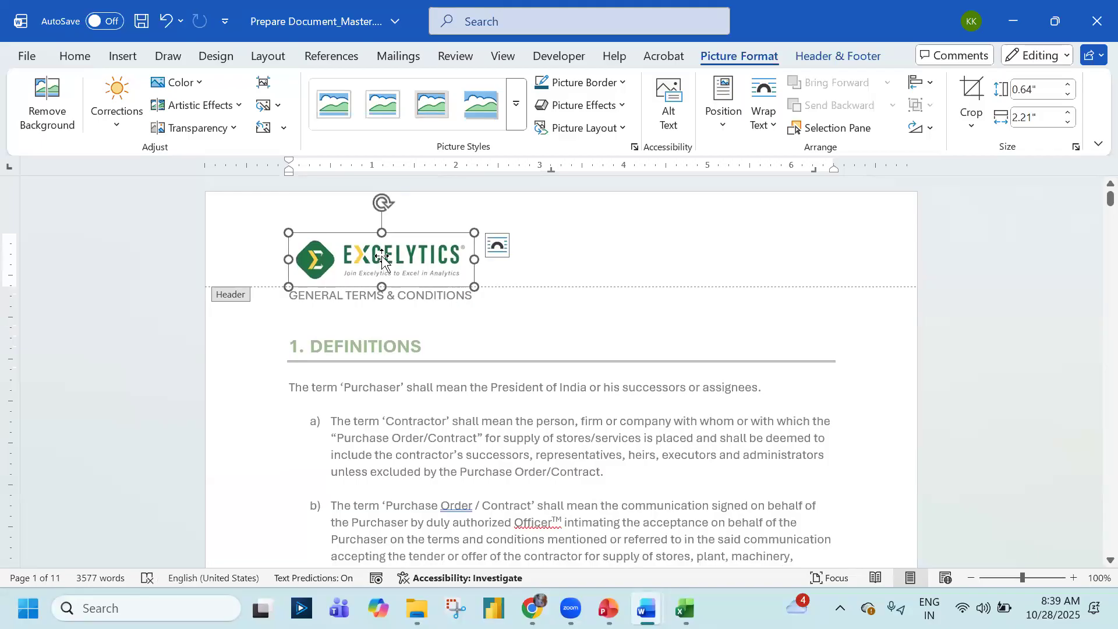
pyautogui.moveTo(475, 286); pyautogui.dragTo(450, 268)
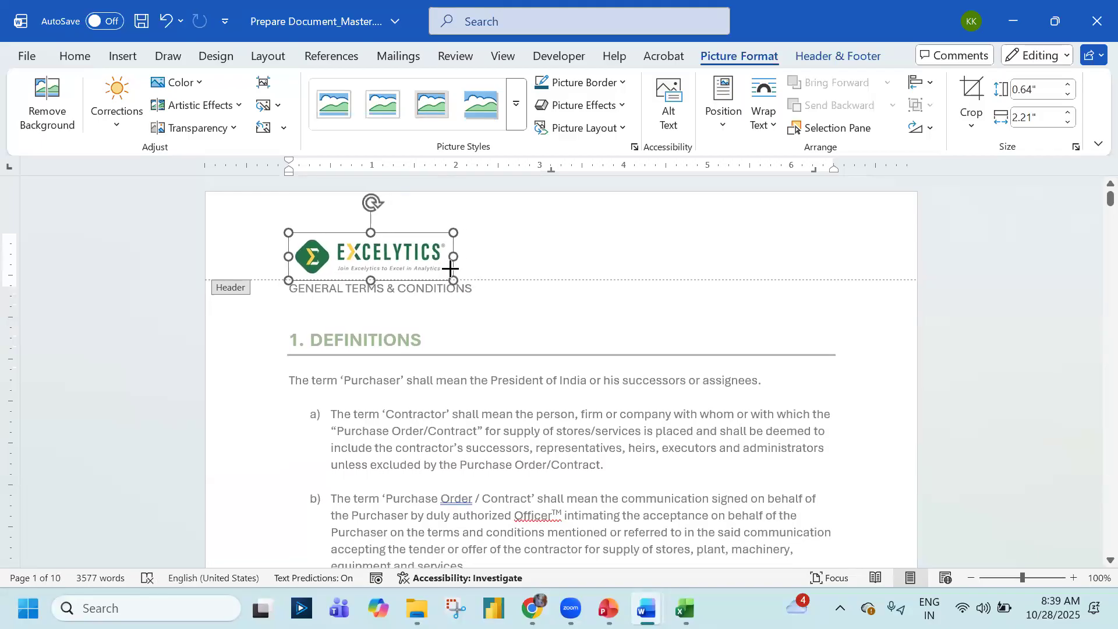
# Right-align the logo in the header and close header editing
pyautogui.click(75, 55)
pyautogui.click(351, 106)
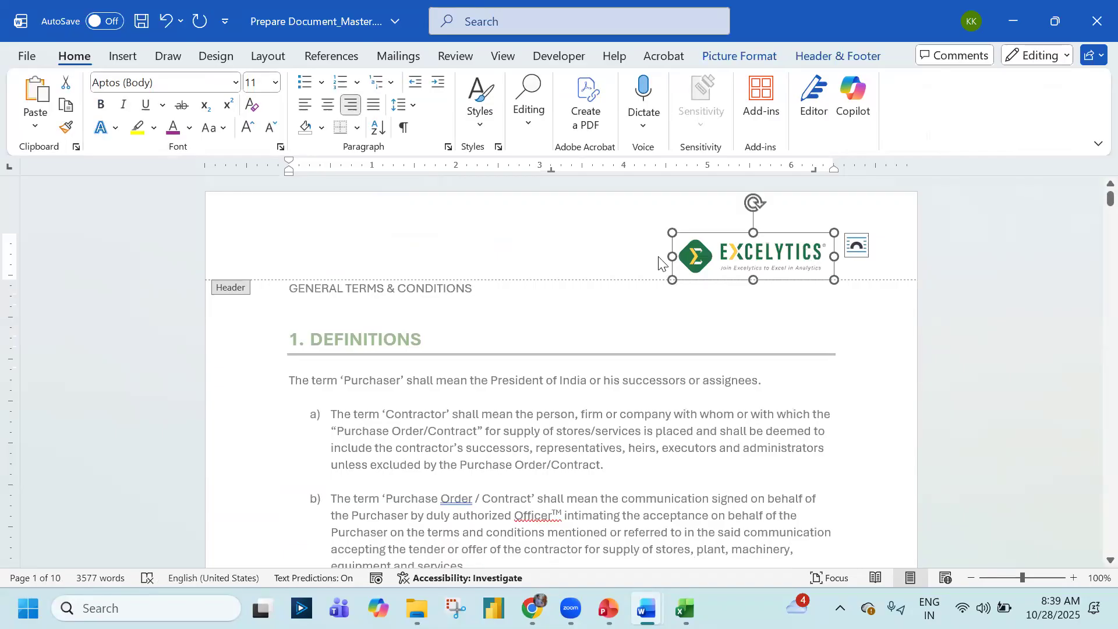
pyautogui.doubleClick(599, 301)
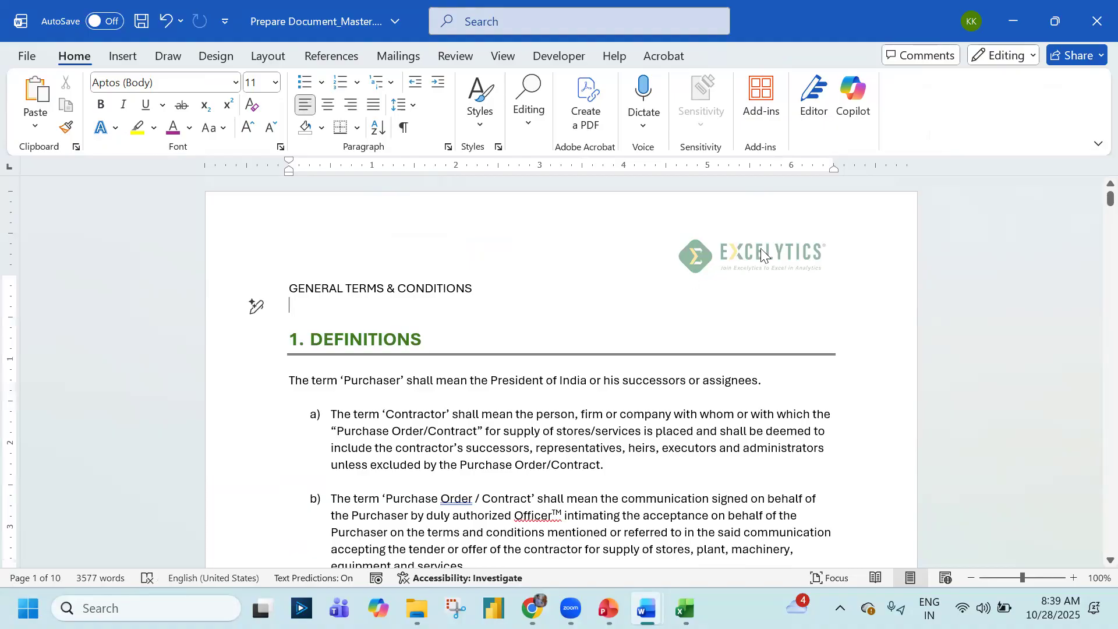
pyautogui.scroll(-10, 760, 250)
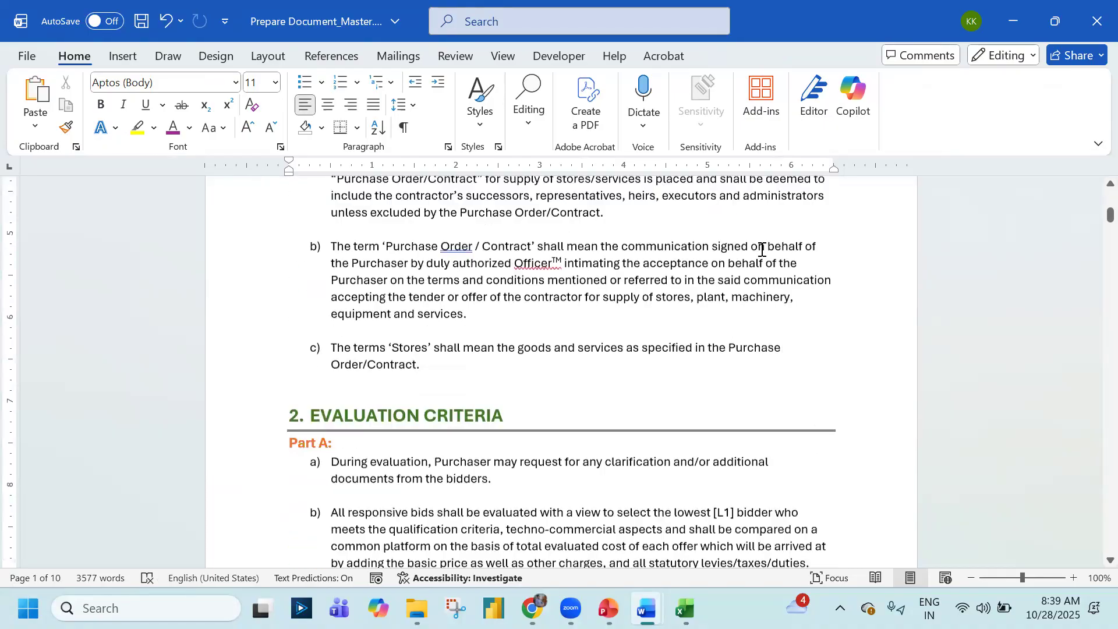
pyautogui.scroll(-8, 746, 267)
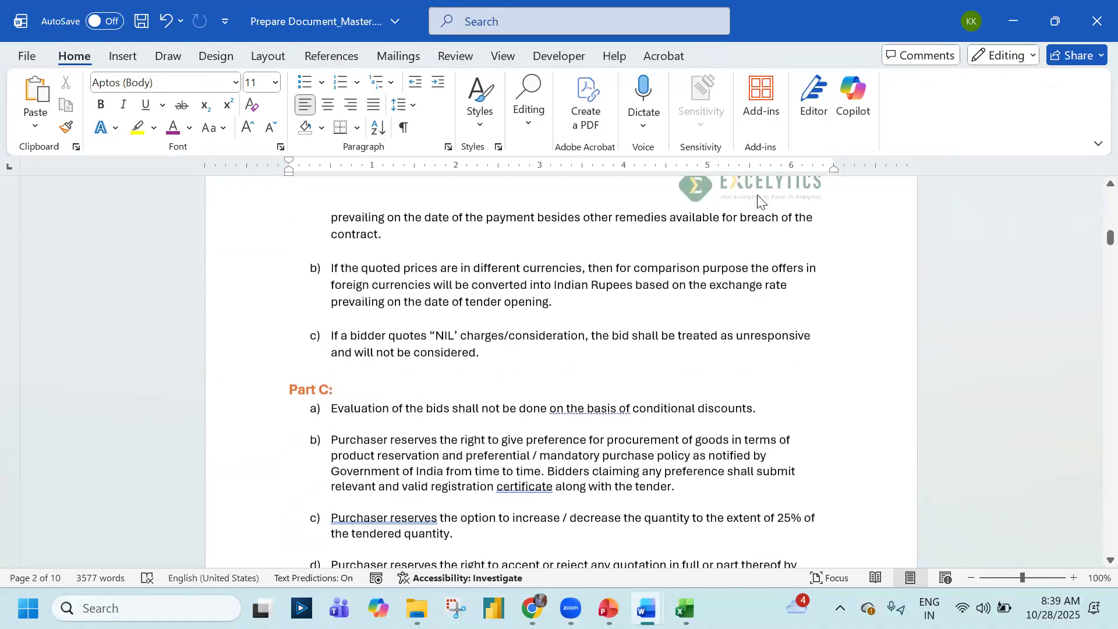
pyautogui.scroll(15, 757, 198)
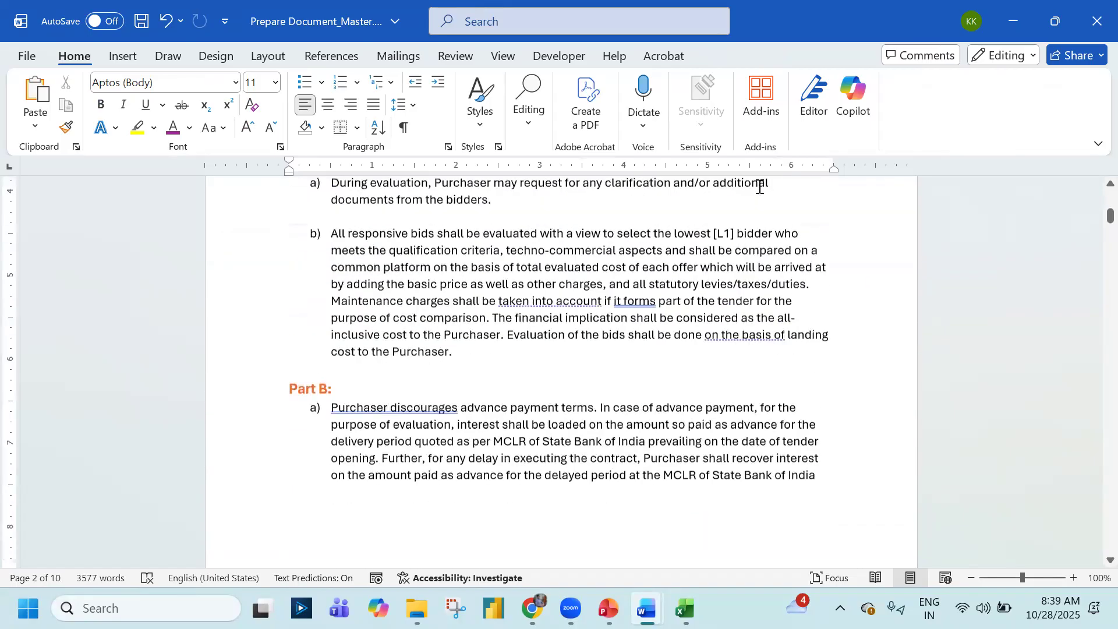
pyautogui.scroll(5, 758, 185)
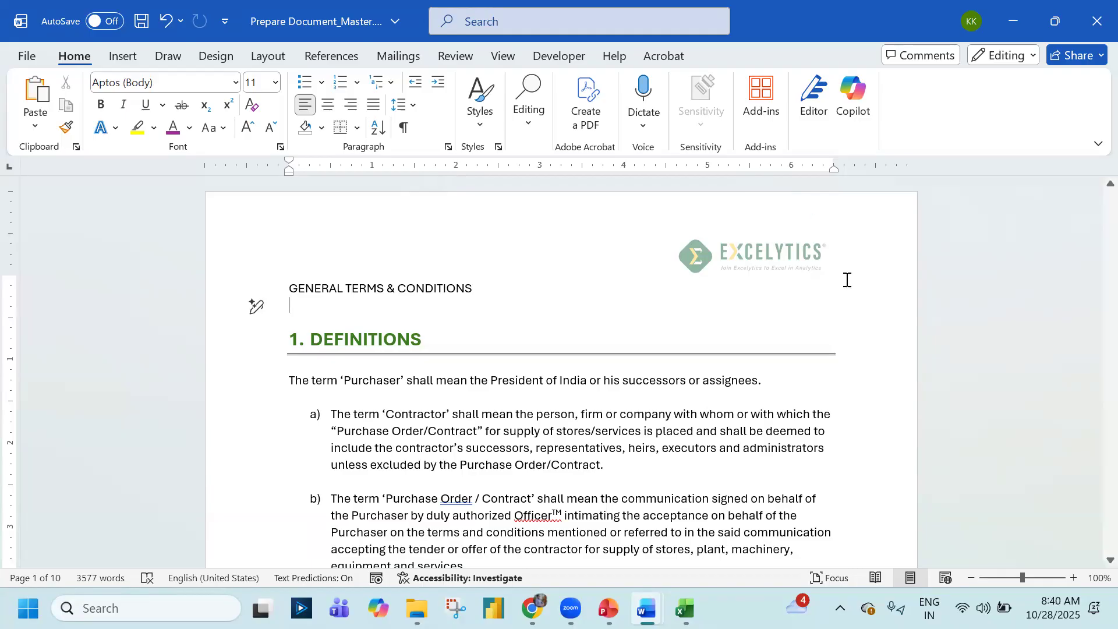
# Add a left-aligned page number in the "Page | 1" style to the footer at the bottom of the page
pyautogui.scroll(-10, 452, 295)
pyautogui.scroll(-4, 559, 224)
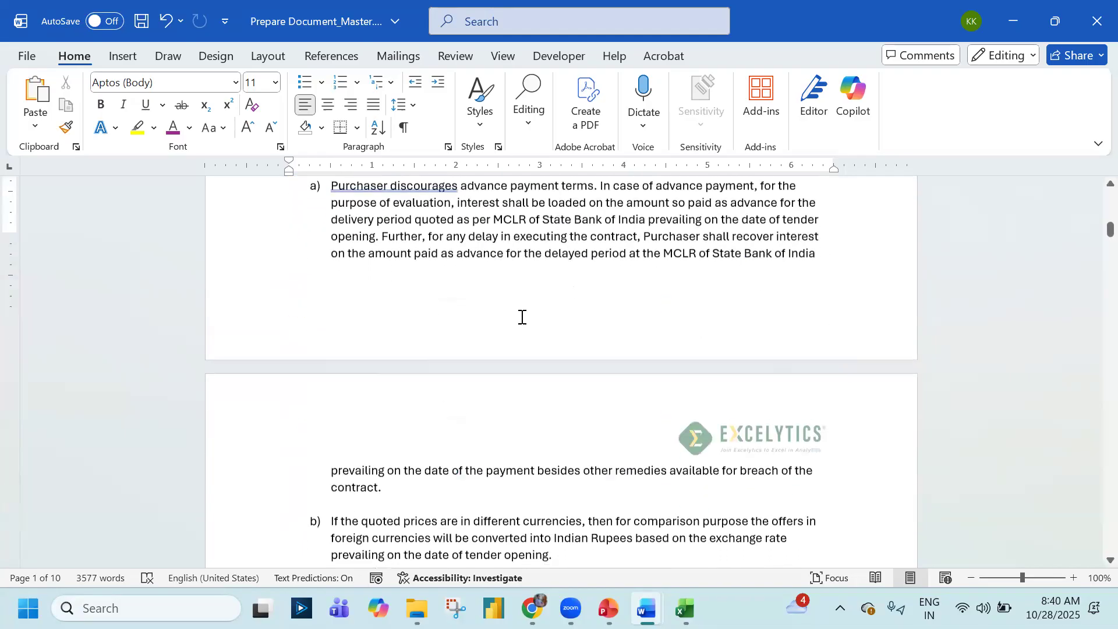
pyautogui.doubleClick(361, 302)
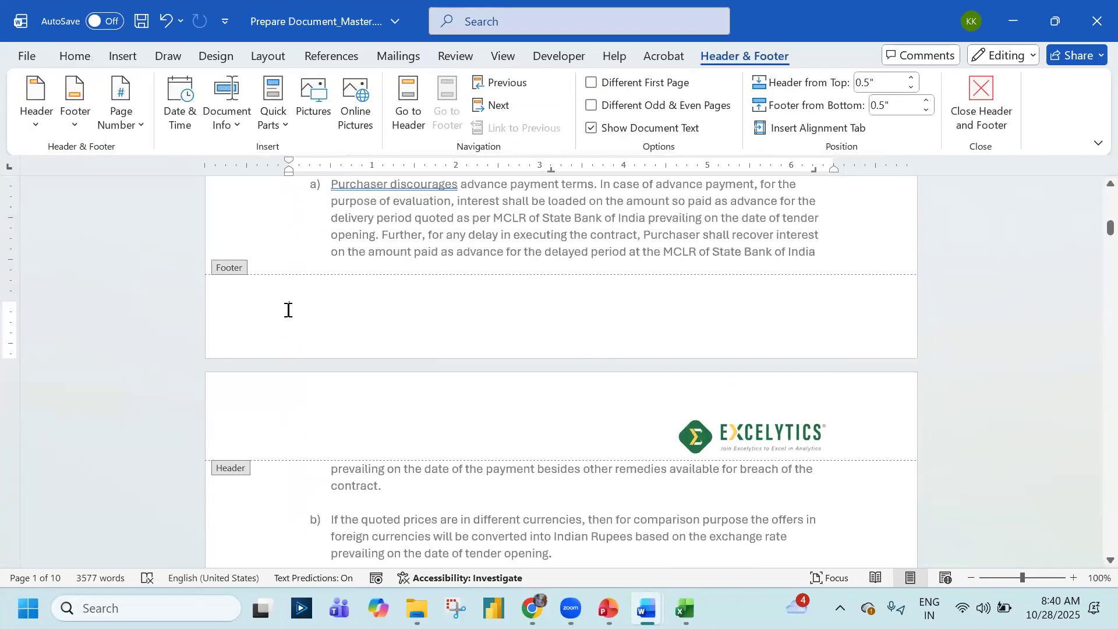
pyautogui.click(143, 132)
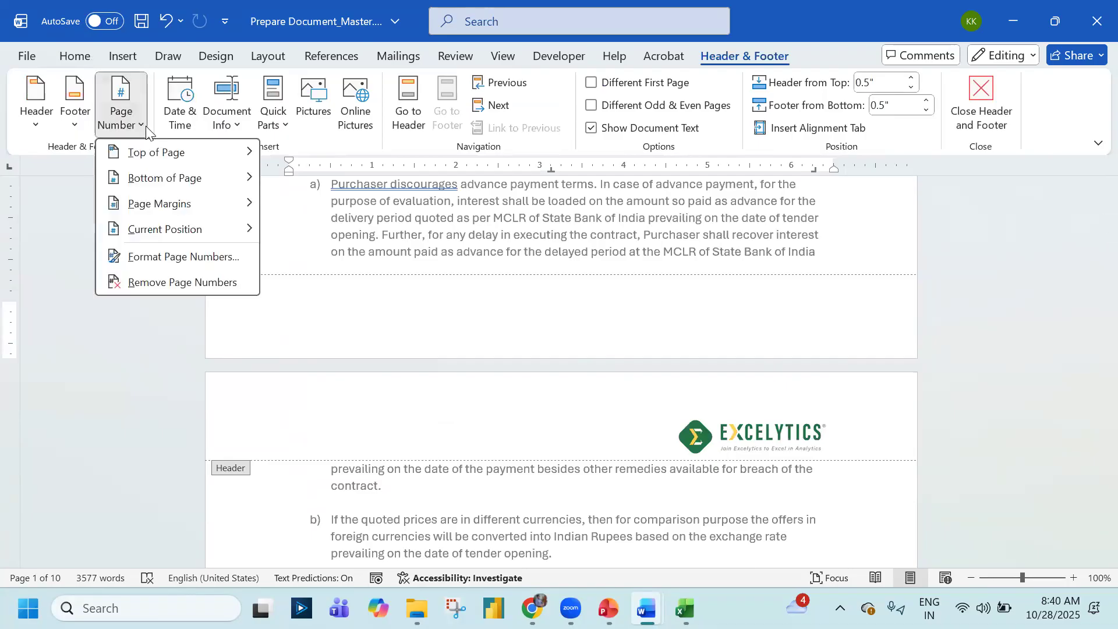
pyautogui.moveTo(156, 182)
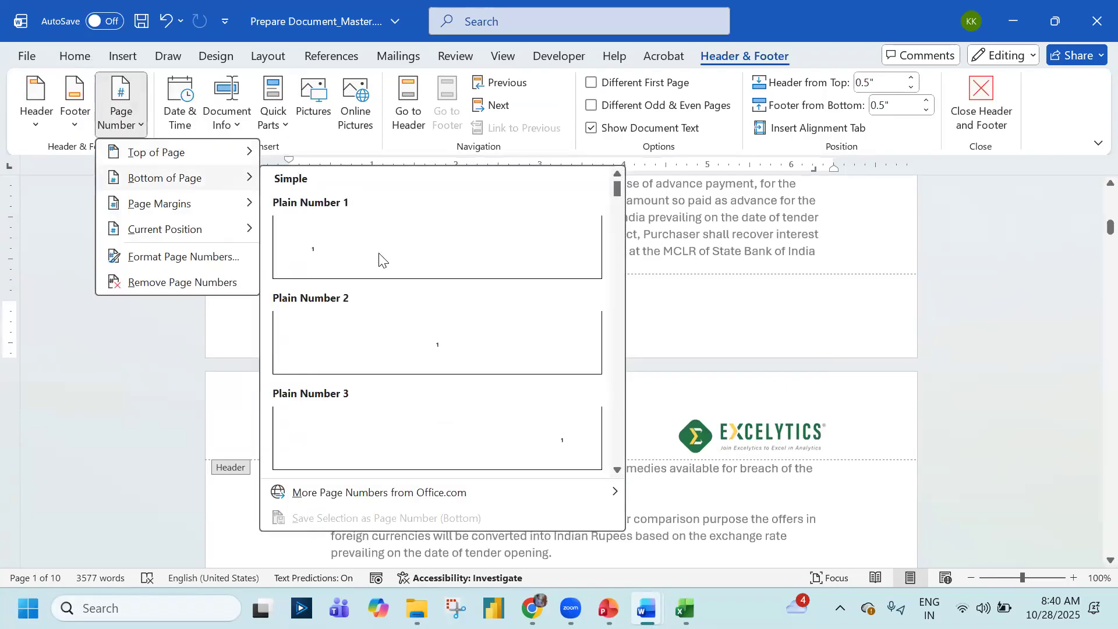
pyautogui.scroll(-6, 362, 336)
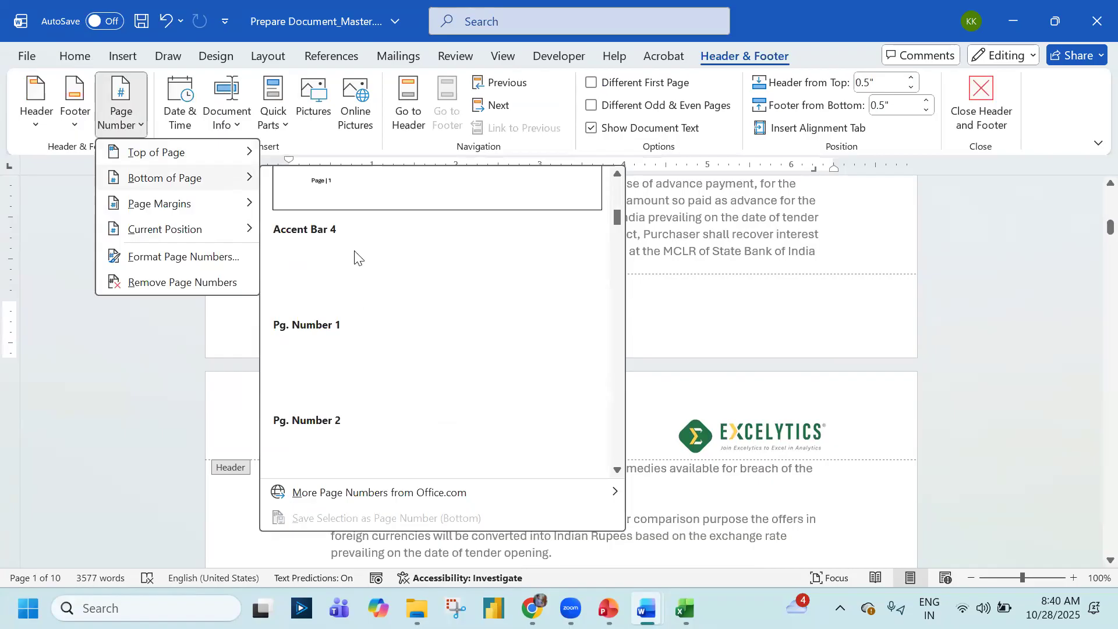
pyautogui.click(350, 202)
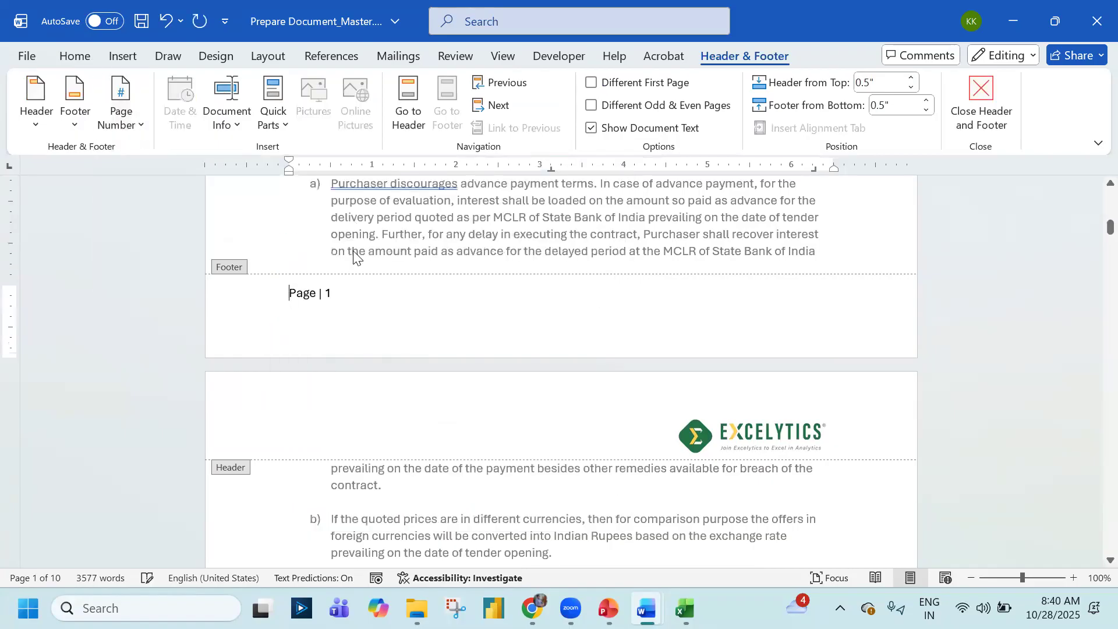
# Close footer editing and examine the header logo and footer page numbers on the following pages
pyautogui.doubleClick(438, 234)
pyautogui.scroll(-15, 333, 293)
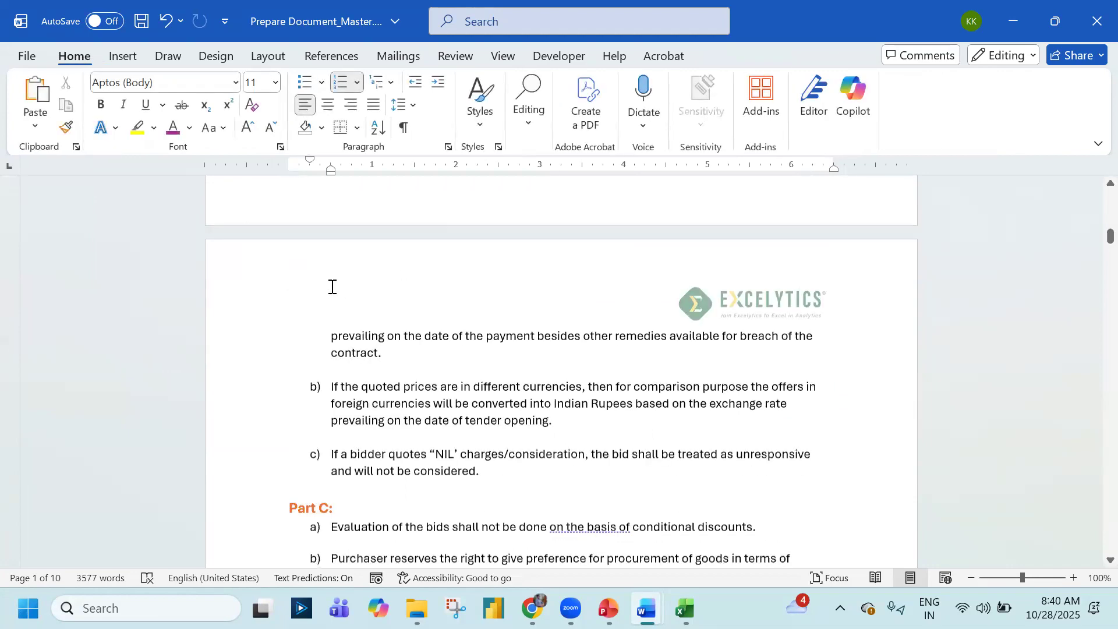
pyautogui.scroll(-1, 344, 392)
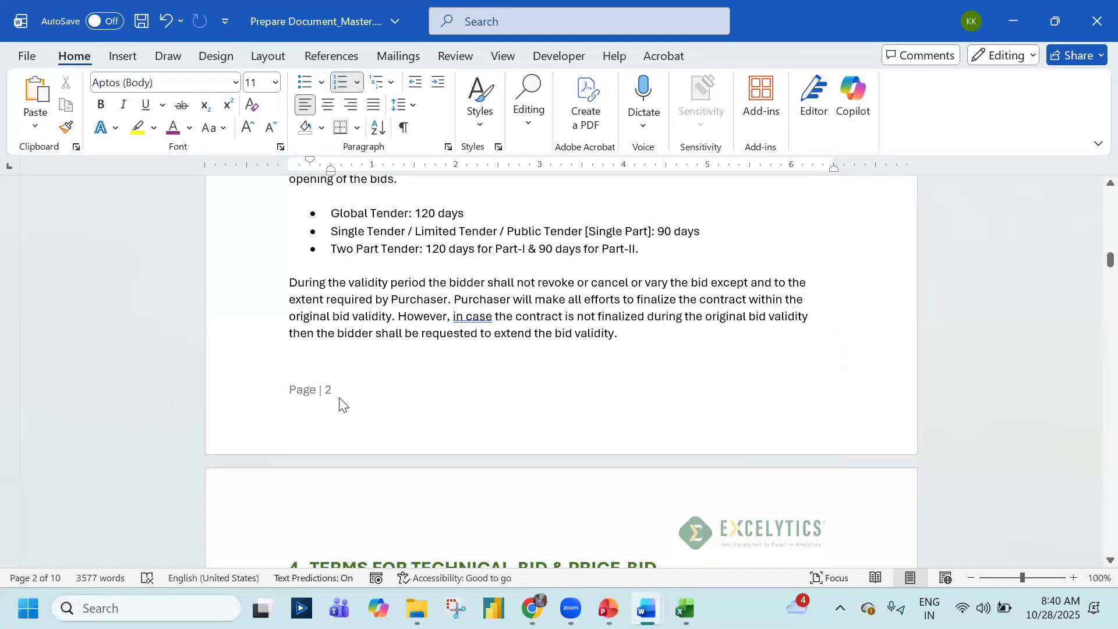
pyautogui.scroll(-12, 340, 403)
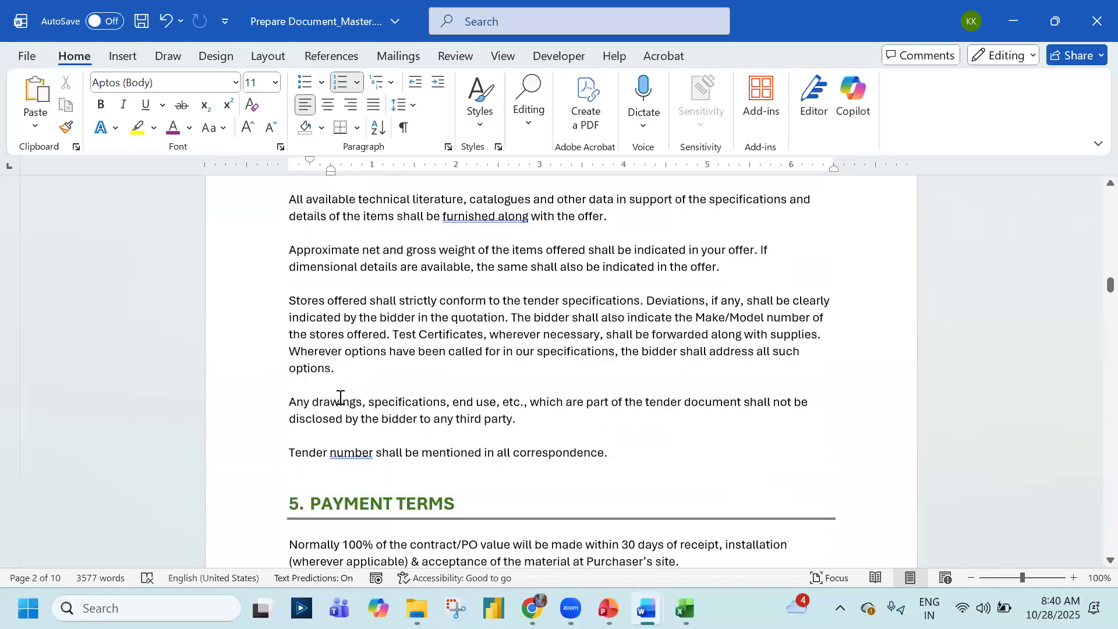
pyautogui.scroll(20, 339, 395)
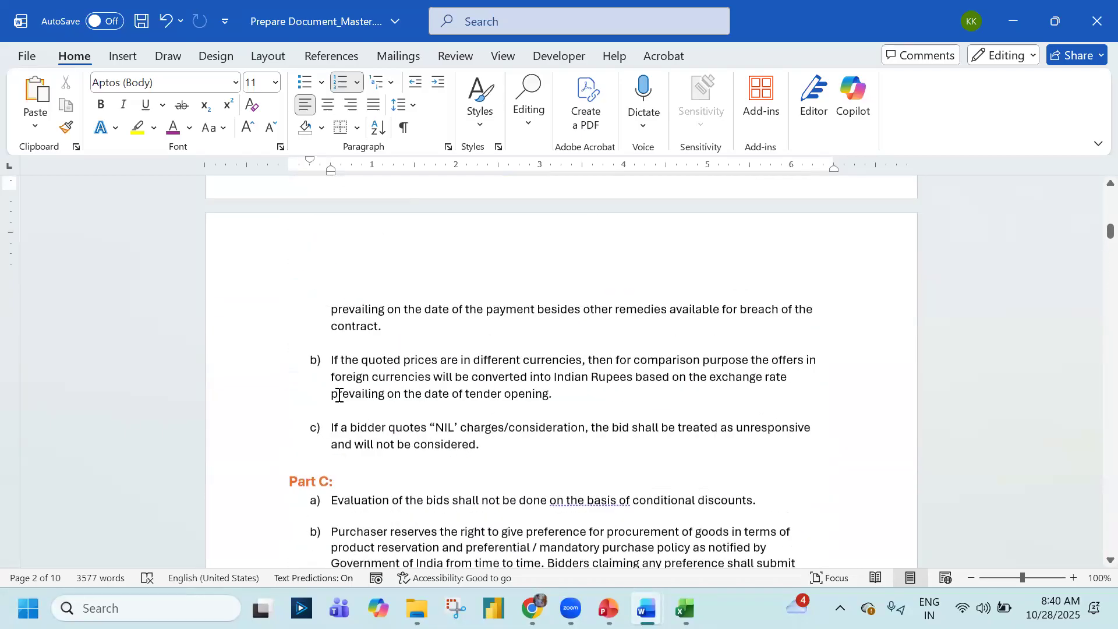
pyautogui.scroll(15, 339, 395)
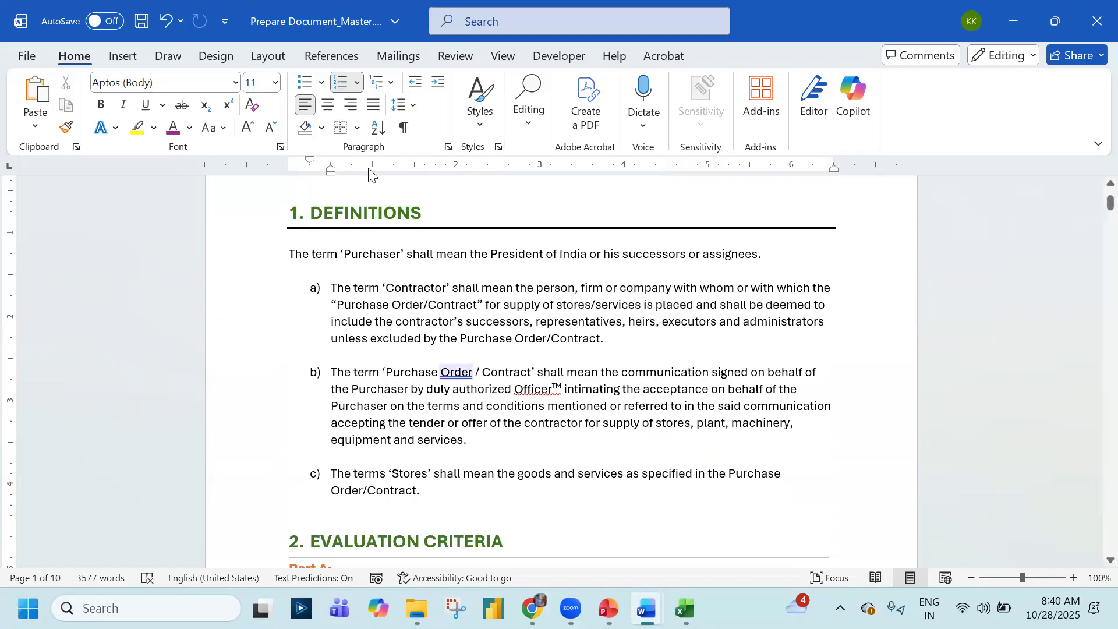
# Examine the custom margin, paper and layout options in Page Setup without applying any change
pyautogui.click(276, 56)
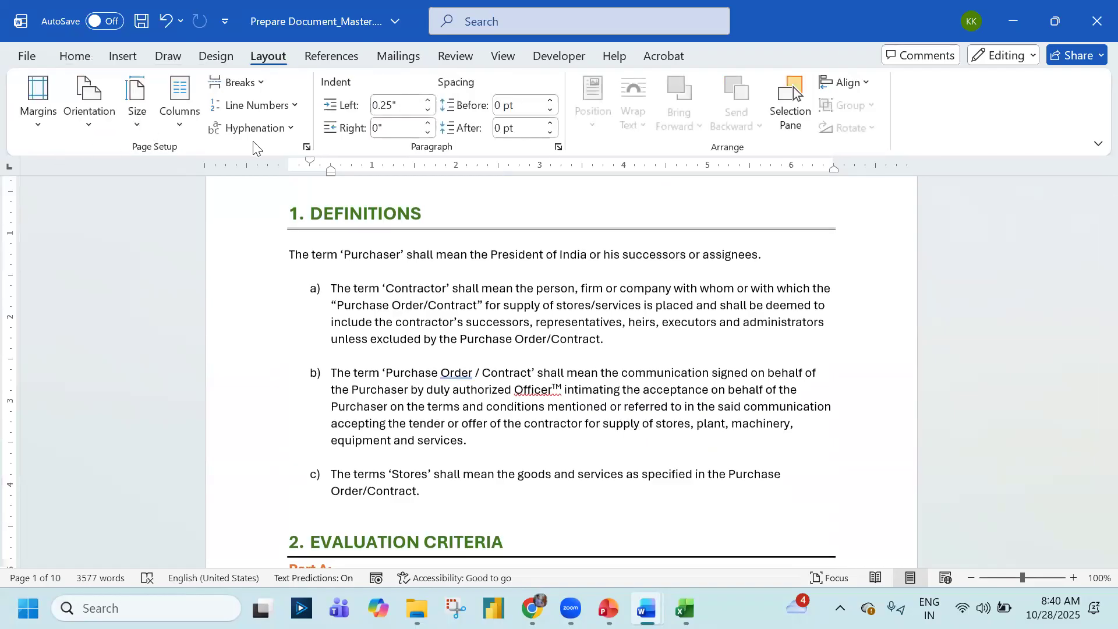
pyautogui.click(32, 133)
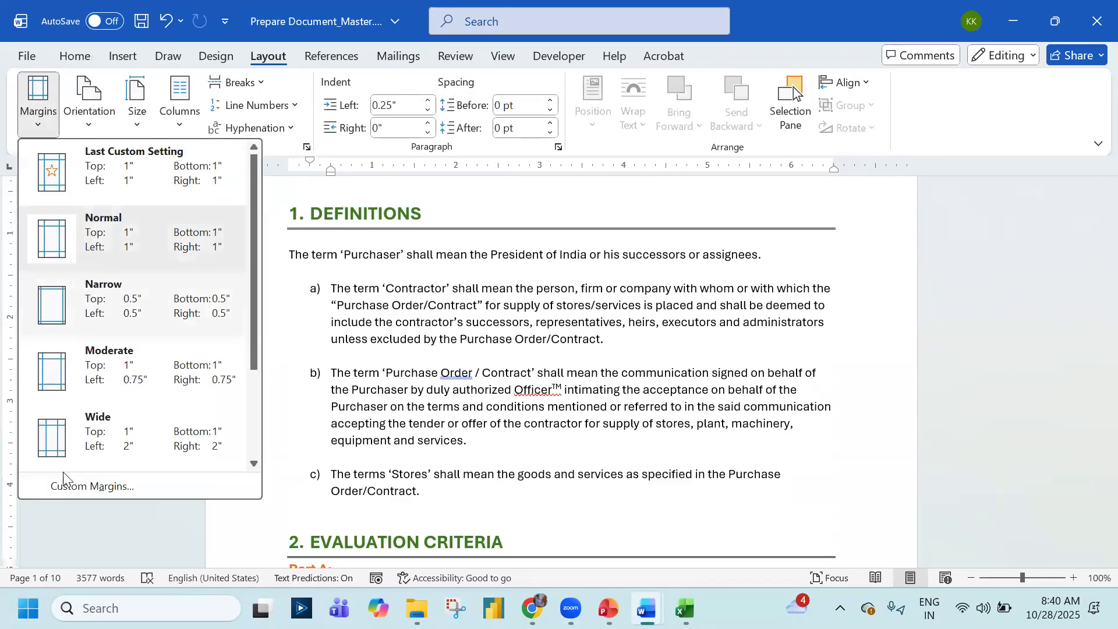
pyautogui.click(69, 485)
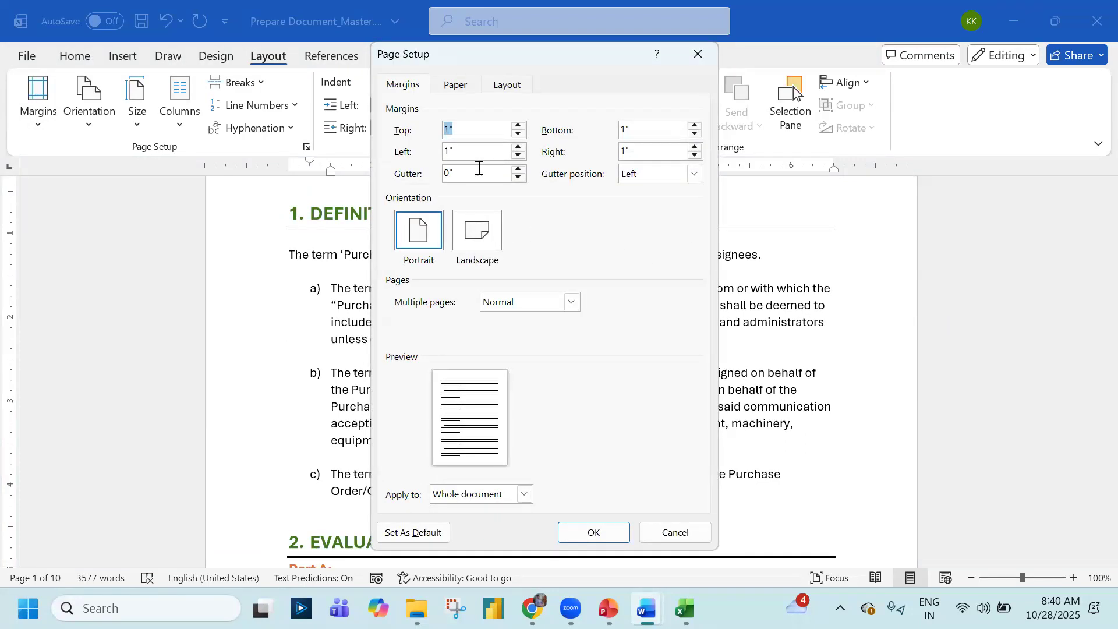
pyautogui.click(456, 87)
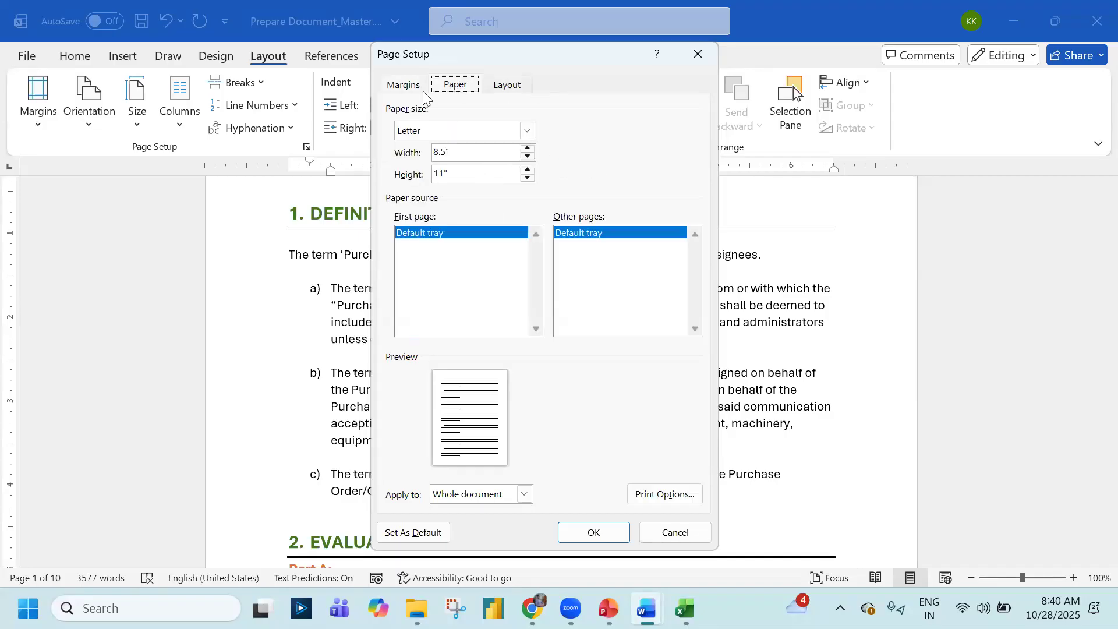
pyautogui.click(494, 85)
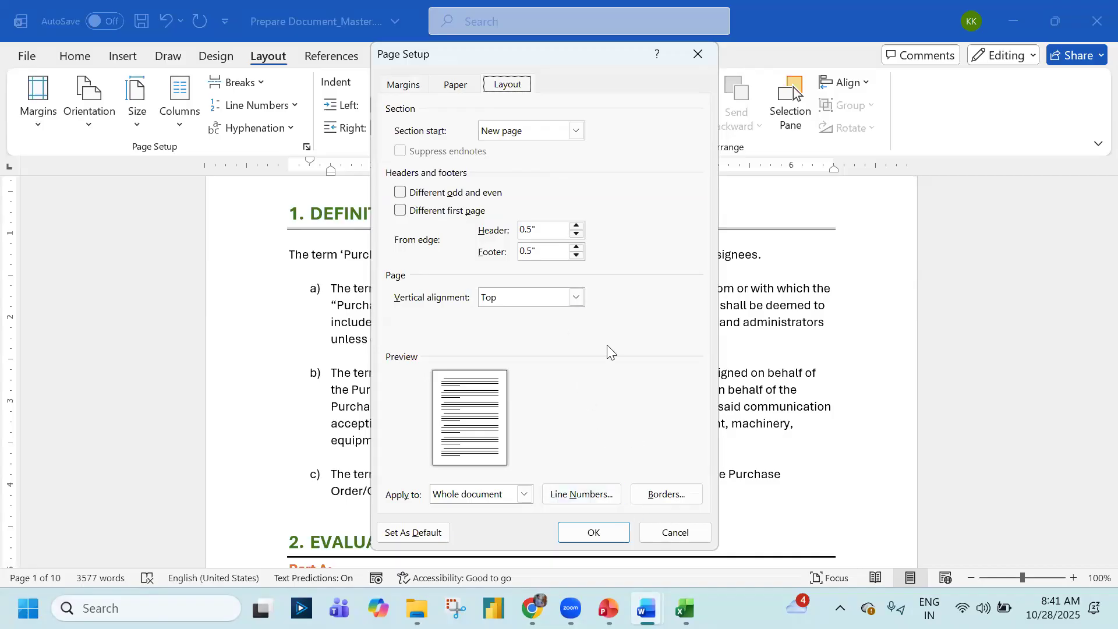
pyautogui.click(677, 519)
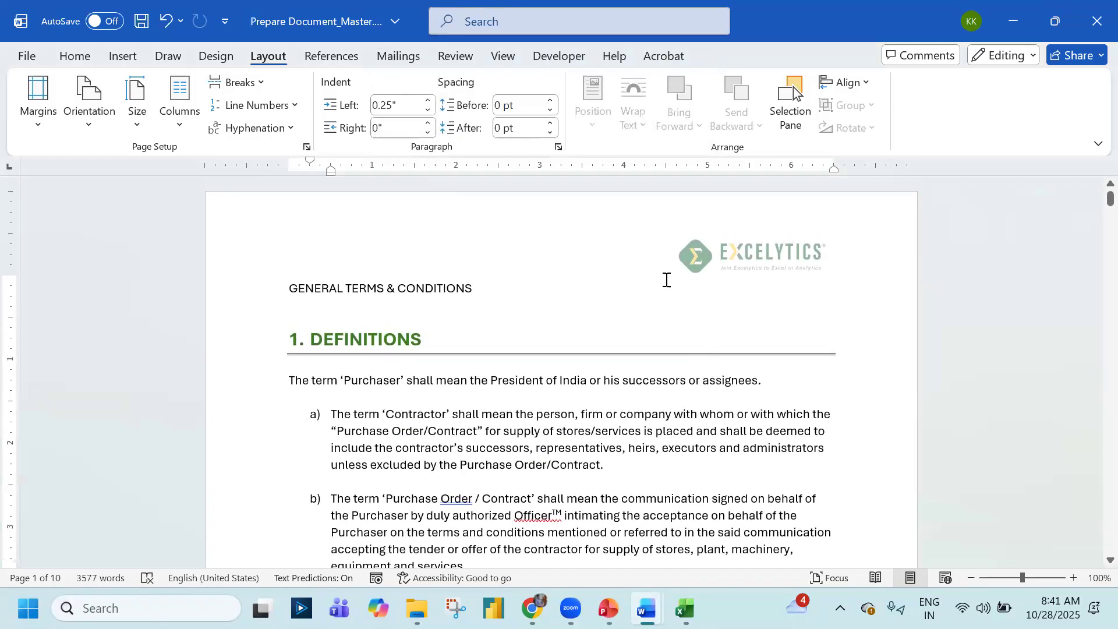
# Move the first page's header up to 0.31" from the top edge and reopen the header for editing
pyautogui.doubleClick(627, 250)
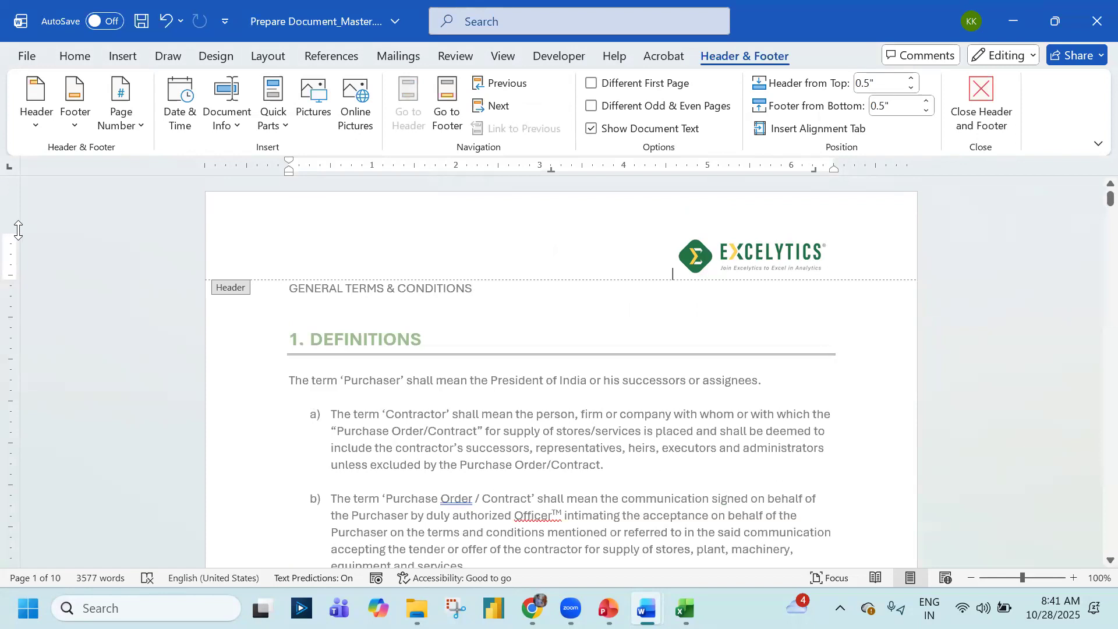
pyautogui.moveTo(7, 233); pyautogui.dragTo(13, 218)
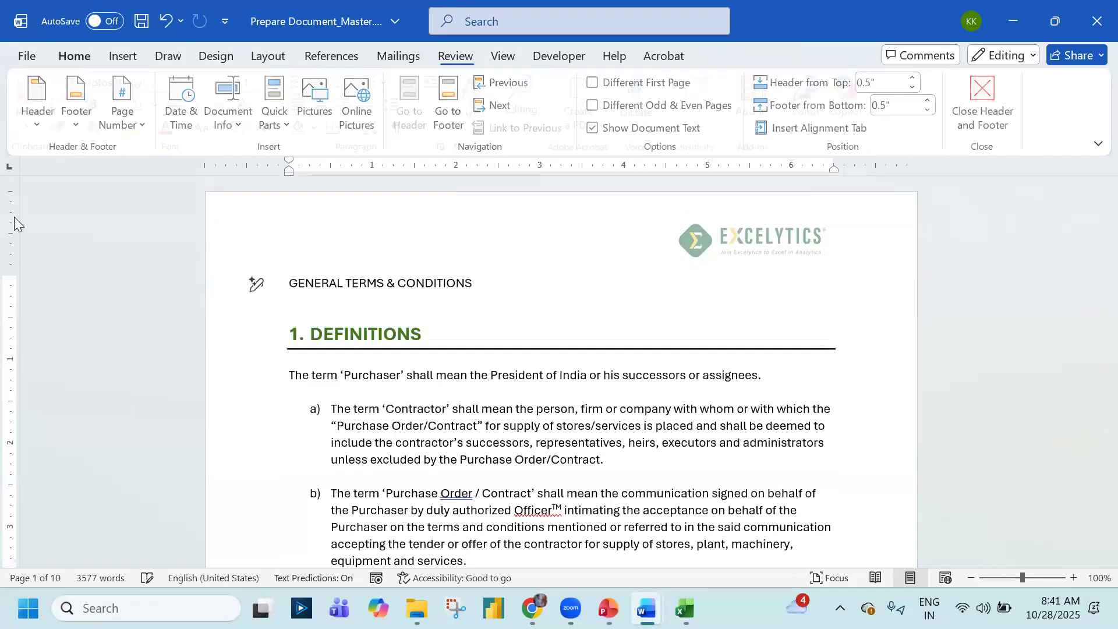
pyautogui.doubleClick(365, 239)
pyautogui.doubleClick(365, 239)
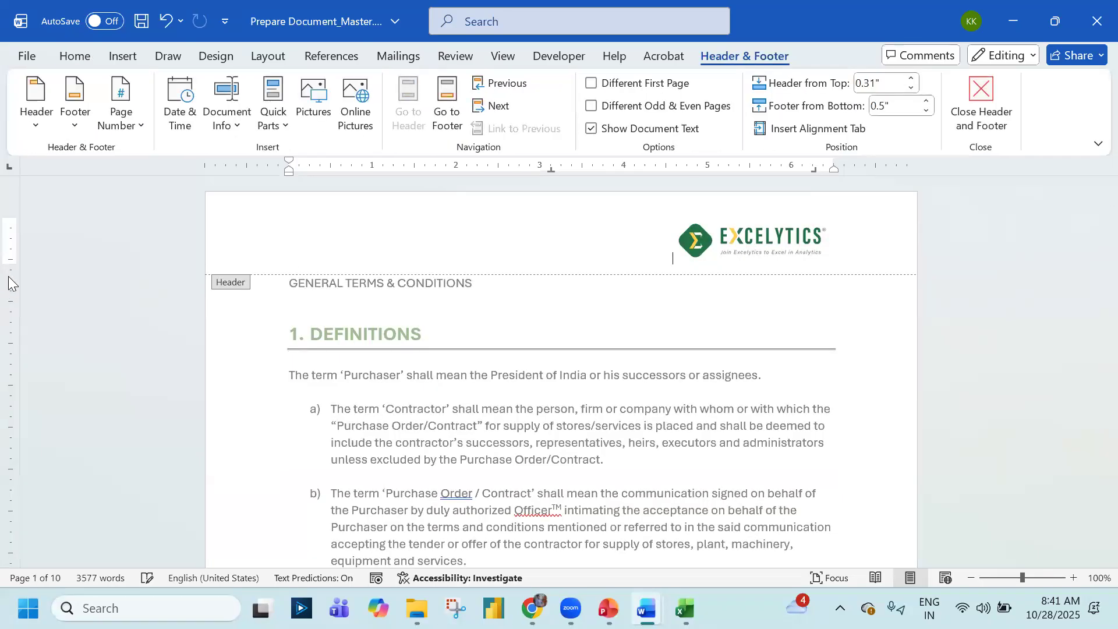
# Lower the start of the body text slightly, set the header's distance from the top to 0.5", and close header editing
pyautogui.moveTo(8, 262)
pyautogui.mouseDown()
pyautogui.moveTo(12, 252)
pyautogui.moveTo(17, 309)
pyautogui.moveTo(30, 267)
pyautogui.mouseUp()
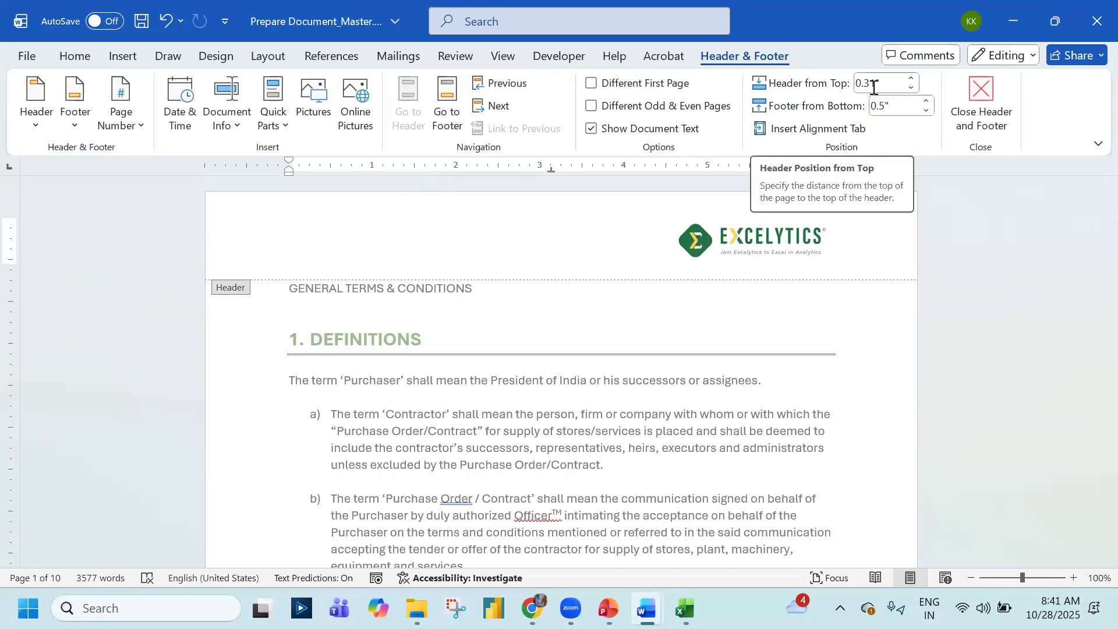
pyautogui.click(913, 79)
pyautogui.click(913, 79)
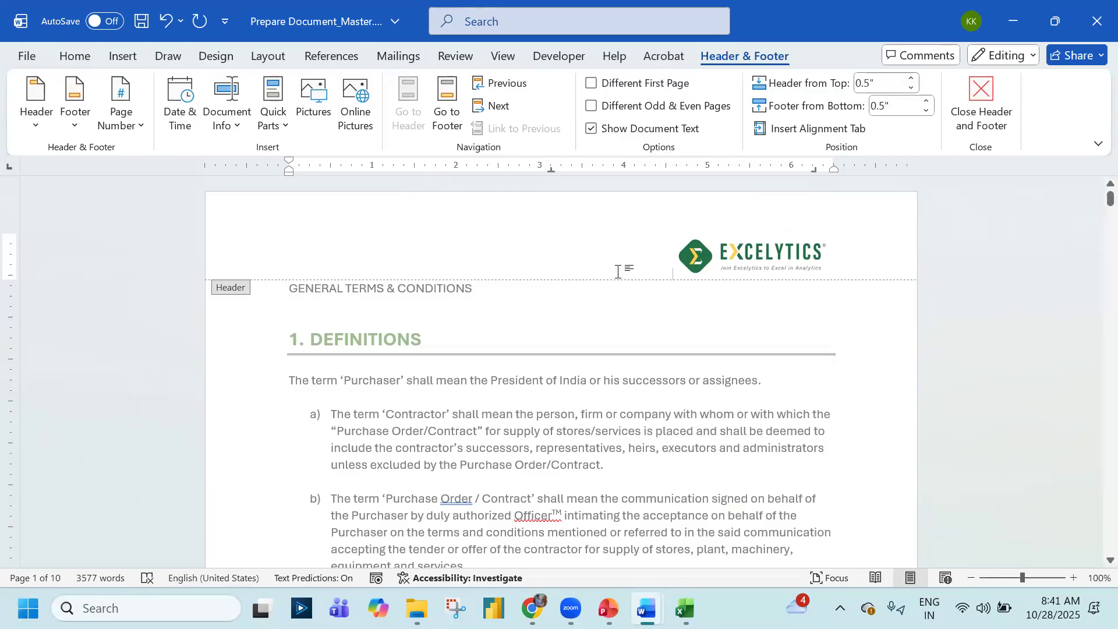
pyautogui.doubleClick(599, 355)
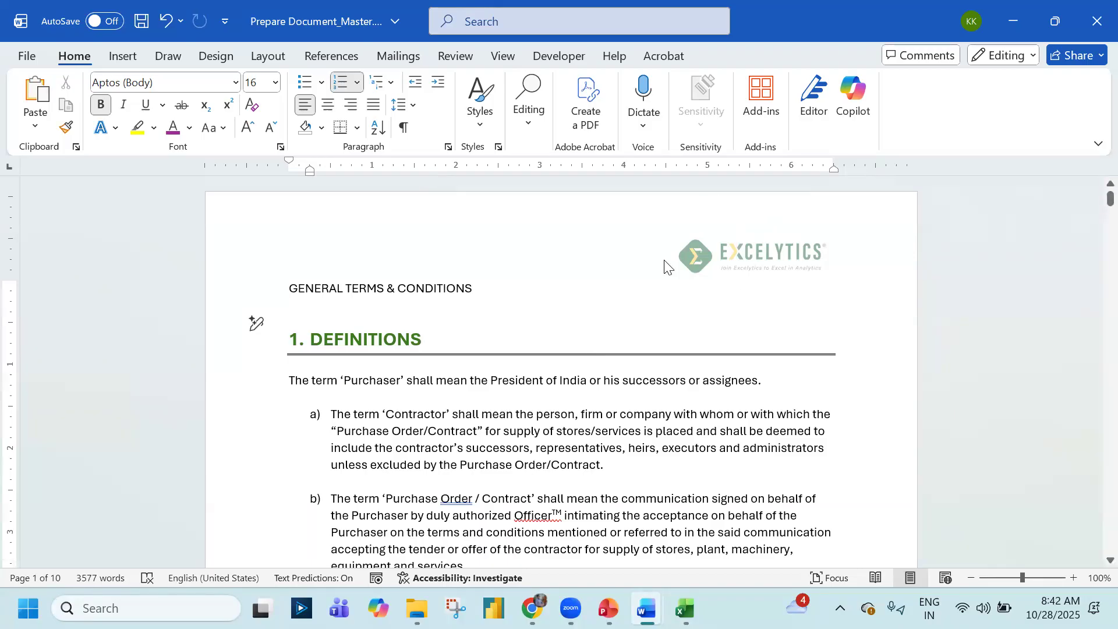
# Try to move the header logo close to the page's top edge, and undo the move
pyautogui.doubleClick(609, 233)
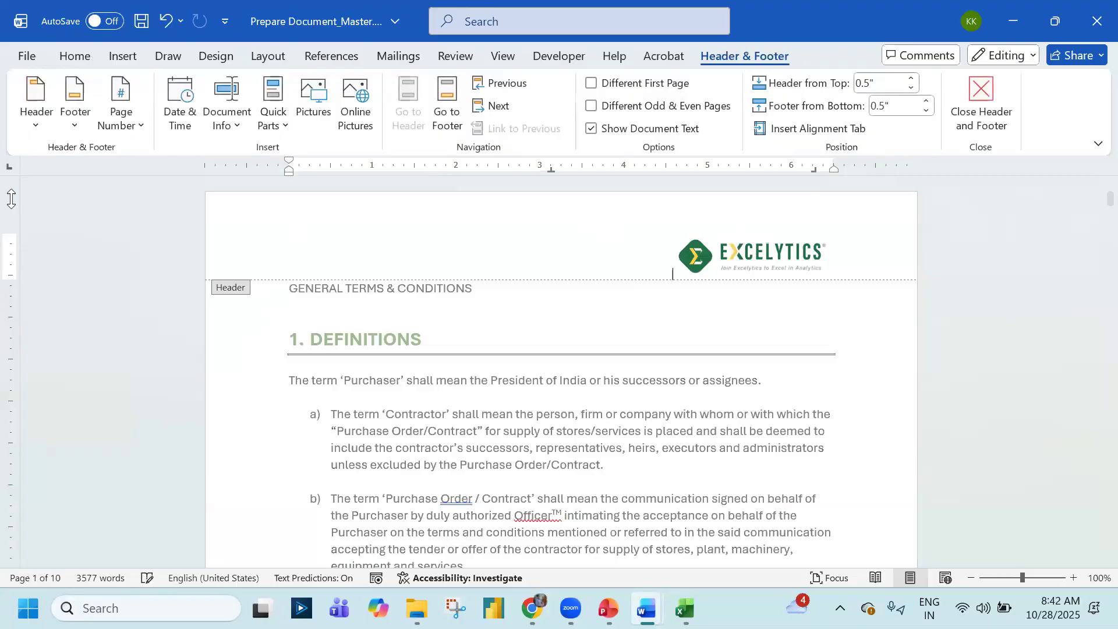
pyautogui.press('Escape')
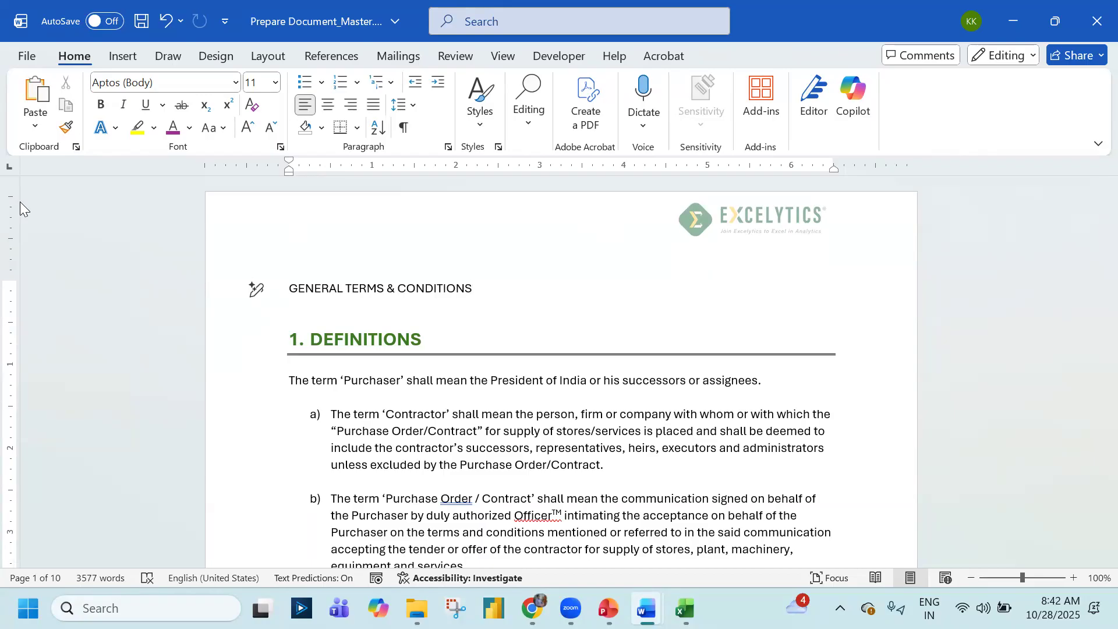
pyautogui.hotkey('ctrl', 'z')
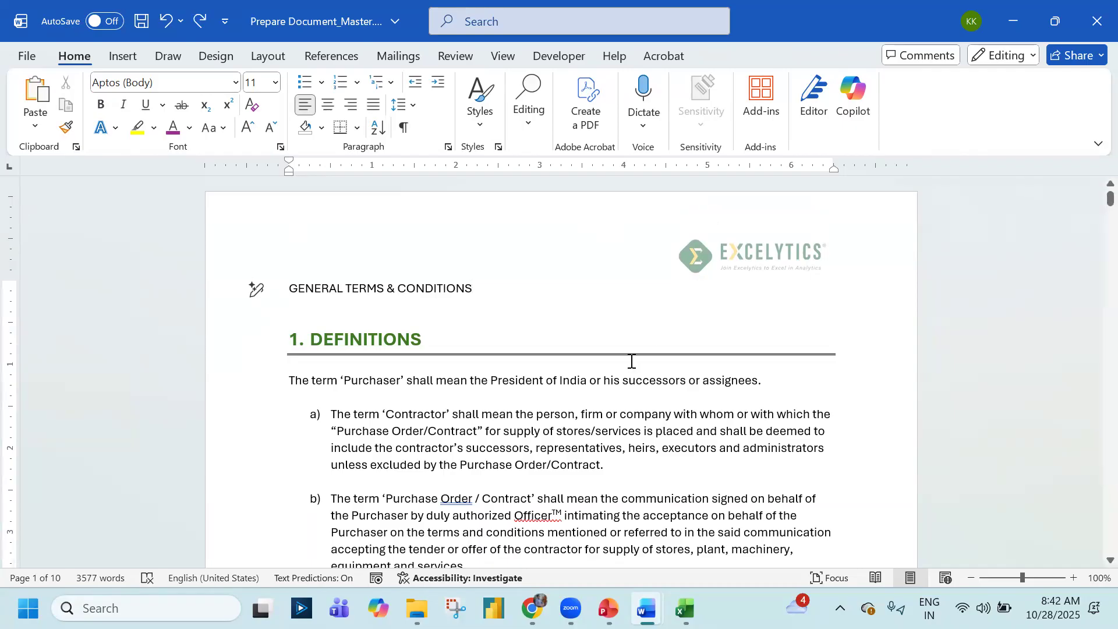
# Check the output document and the Page Setup Settings (2) slide, and look over the first page of the tender document
pyautogui.hotkey('alt', 'Tab')
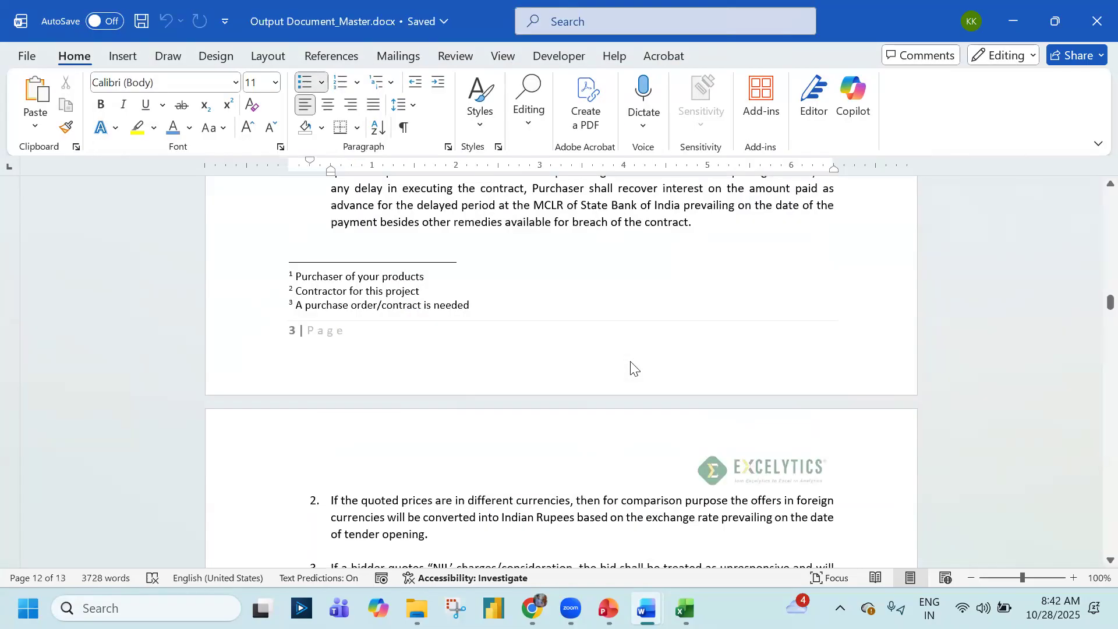
pyautogui.hotkey('alt', 'Tab')
pyautogui.hotkey('alt', 'Tab')
pyautogui.press('Tab')
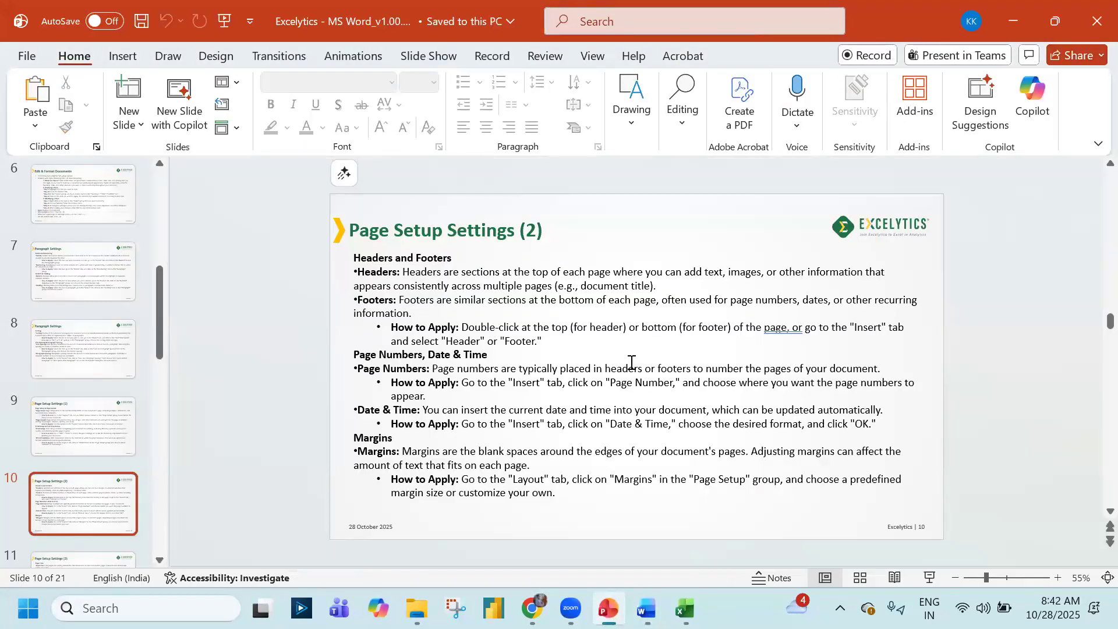
pyautogui.hotkey('alt', 'Tab')
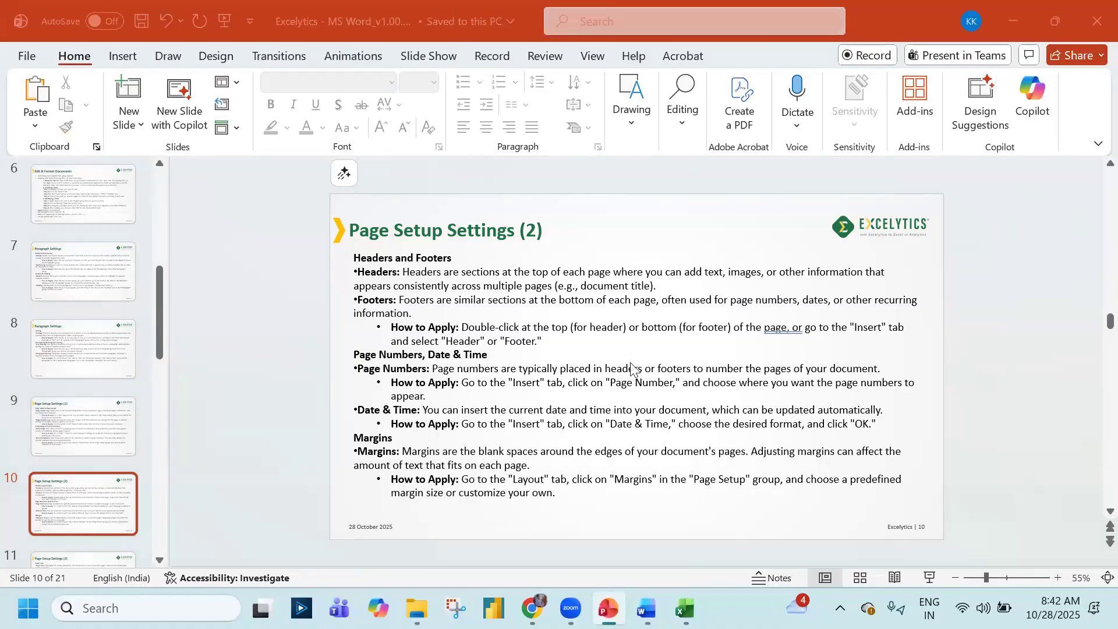
pyautogui.scroll(-8, 252, 287)
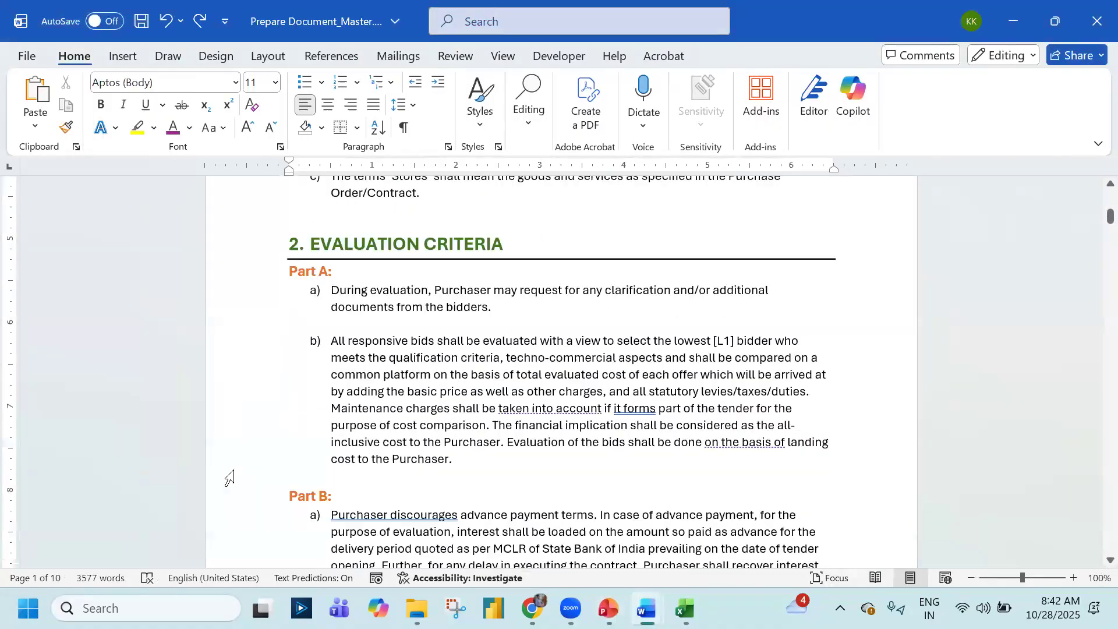
pyautogui.scroll(-8, 357, 267)
pyautogui.scroll(10, 358, 280)
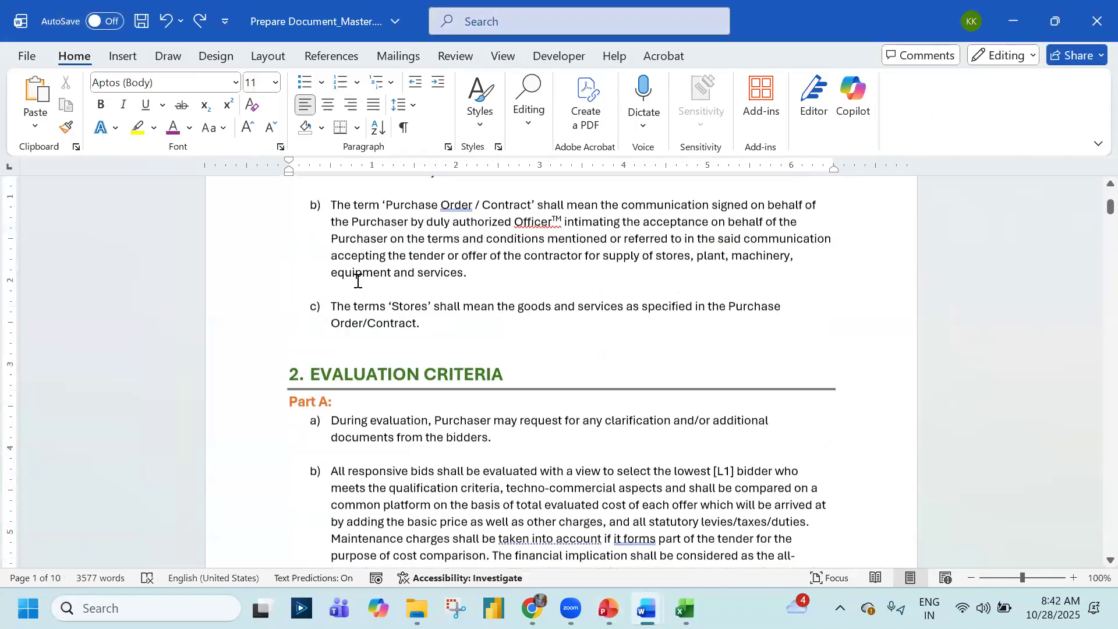
pyautogui.scroll(5, 357, 281)
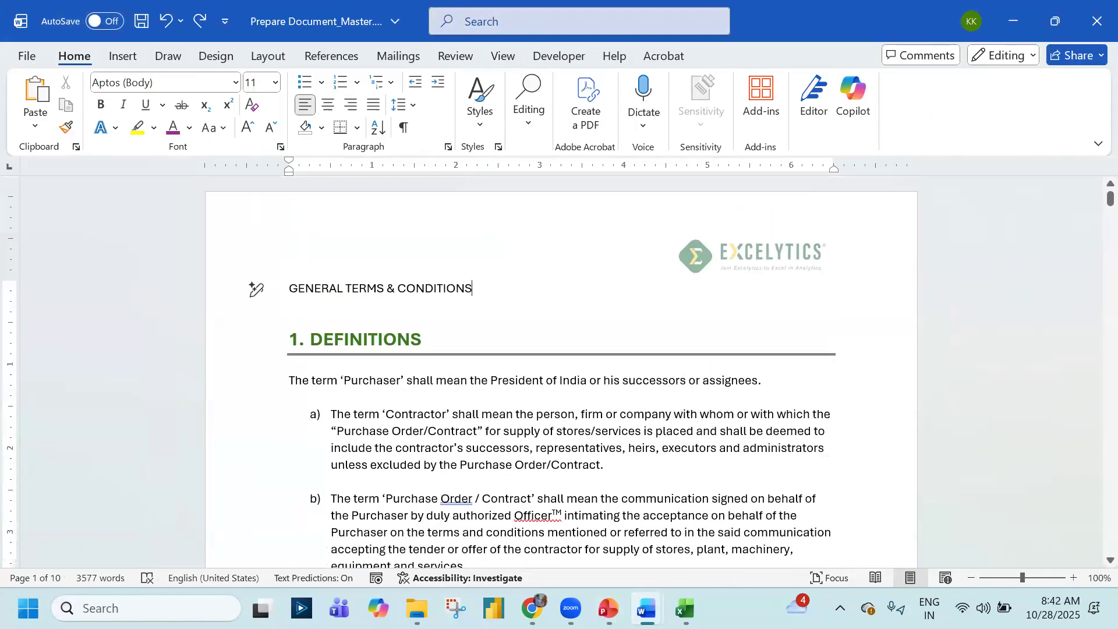
# Look through the logo files in the Images folder of Word Training - Package_v.2.1 and go back to the package folder
pyautogui.click(417, 607)
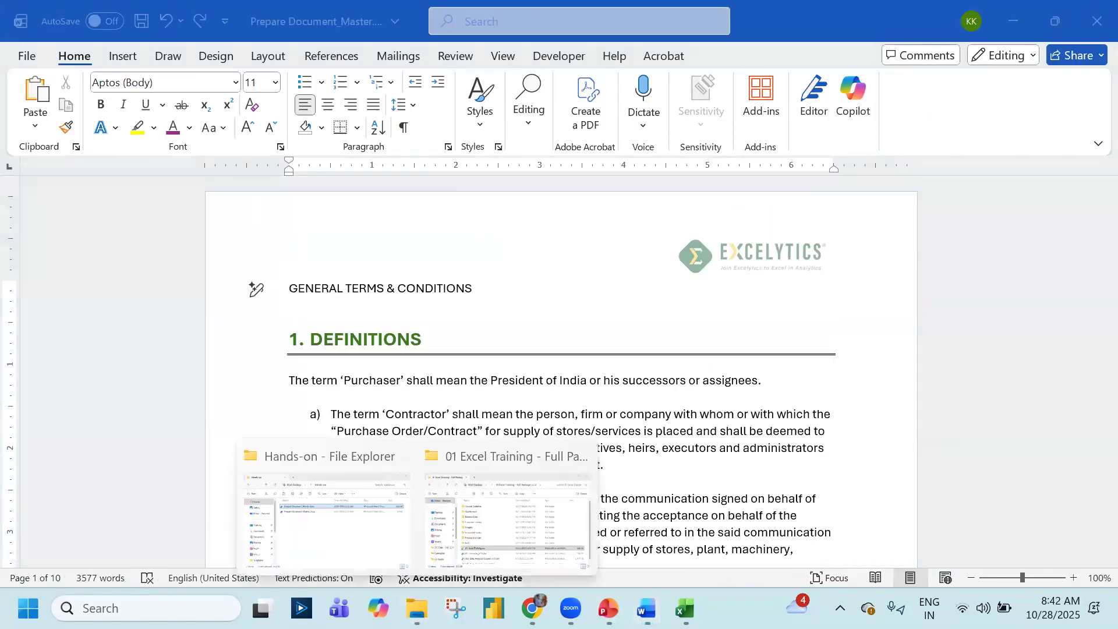
pyautogui.click(356, 486)
pyautogui.click(528, 128)
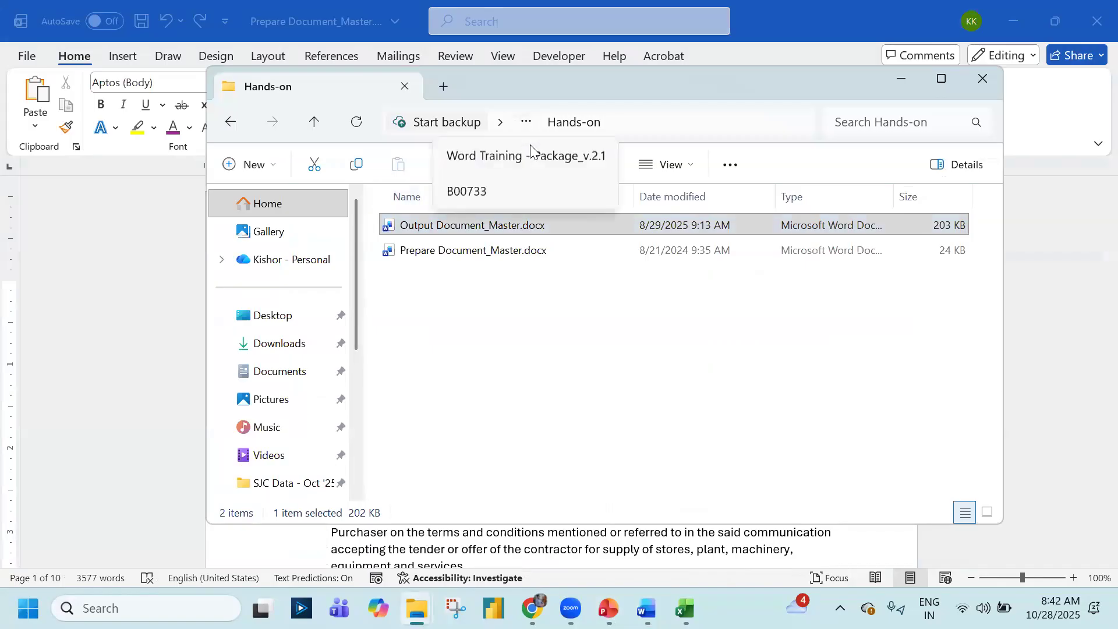
pyautogui.click(531, 153)
pyautogui.doubleClick(433, 277)
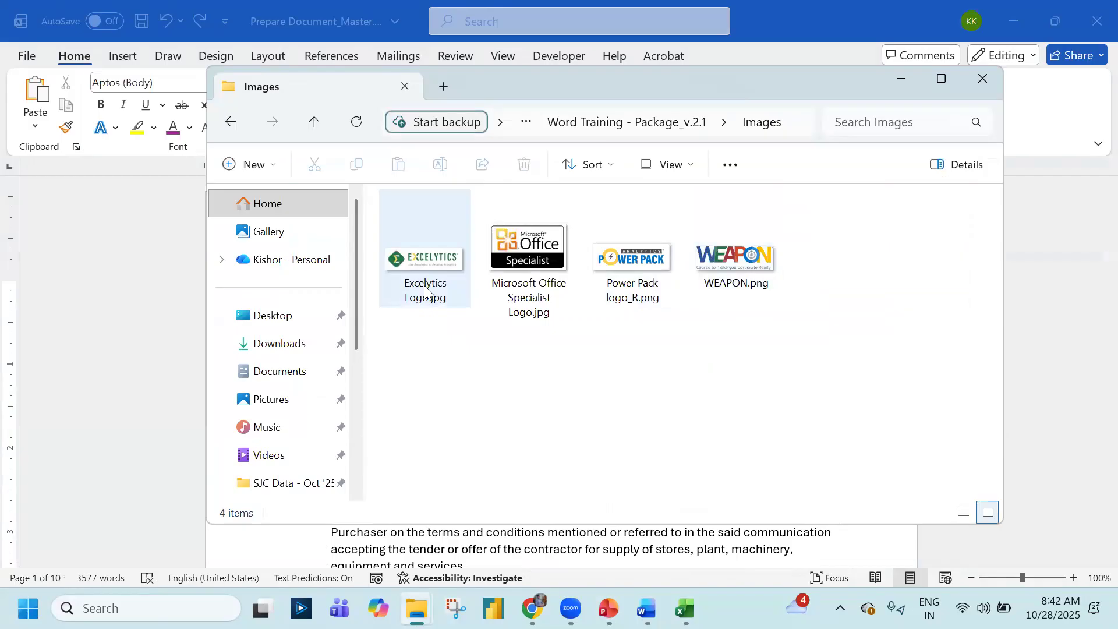
pyautogui.hotkey('alt', 'Left')
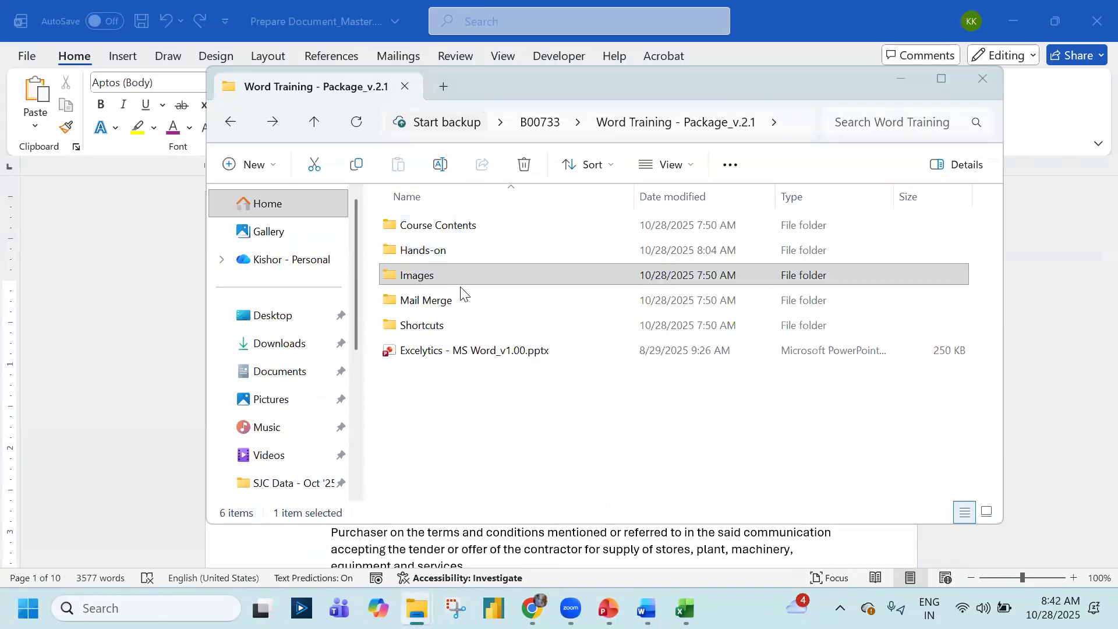
# Switch to PowerPoint to check the date and time instructions on the Page Setup Settings (2) slide, and return to the tender document
pyautogui.hotkey('alt', 'Tab')
pyautogui.hotkey('alt', 'Tab')
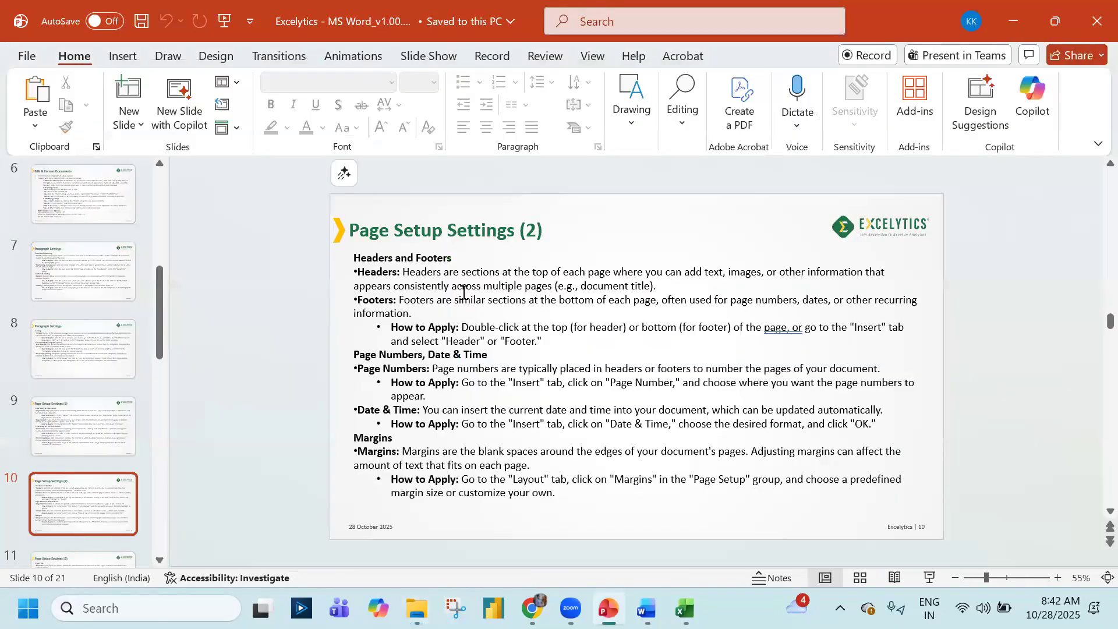
pyautogui.hotkey('alt', 'Tab')
pyautogui.hotkey('alt', 'Tab')
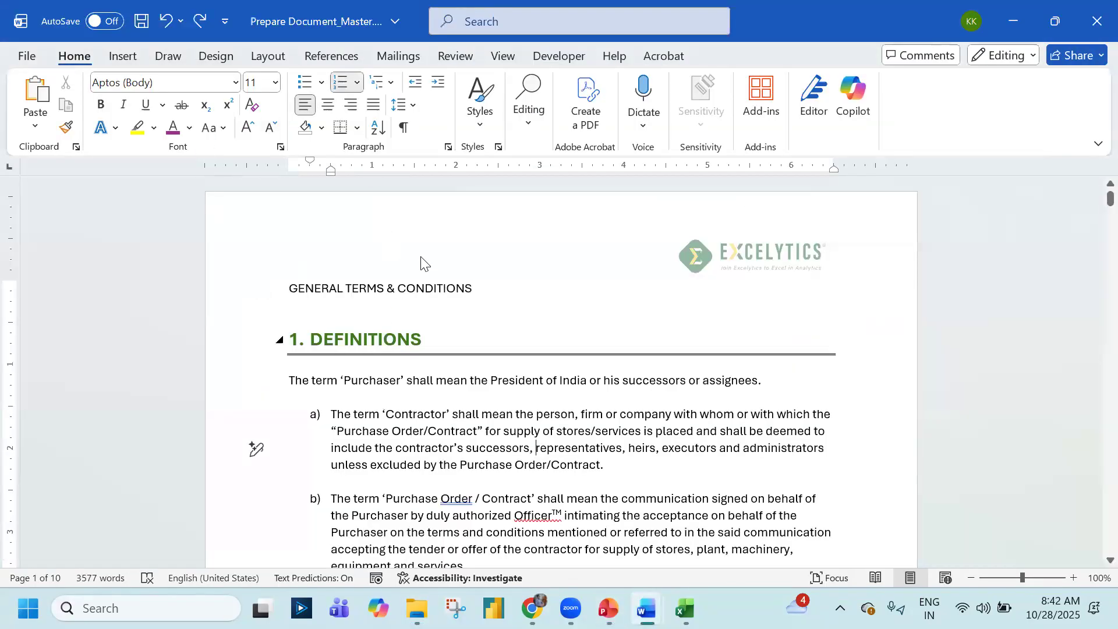
# Insert the date after the page number in the first page's footer, using the format "Tuesday, October 28, 2025"
pyautogui.doubleClick(452, 257)
pyautogui.scroll(-5, 451, 267)
pyautogui.scroll(-8, 449, 278)
pyautogui.scroll(2, 414, 247)
pyautogui.click(381, 294)
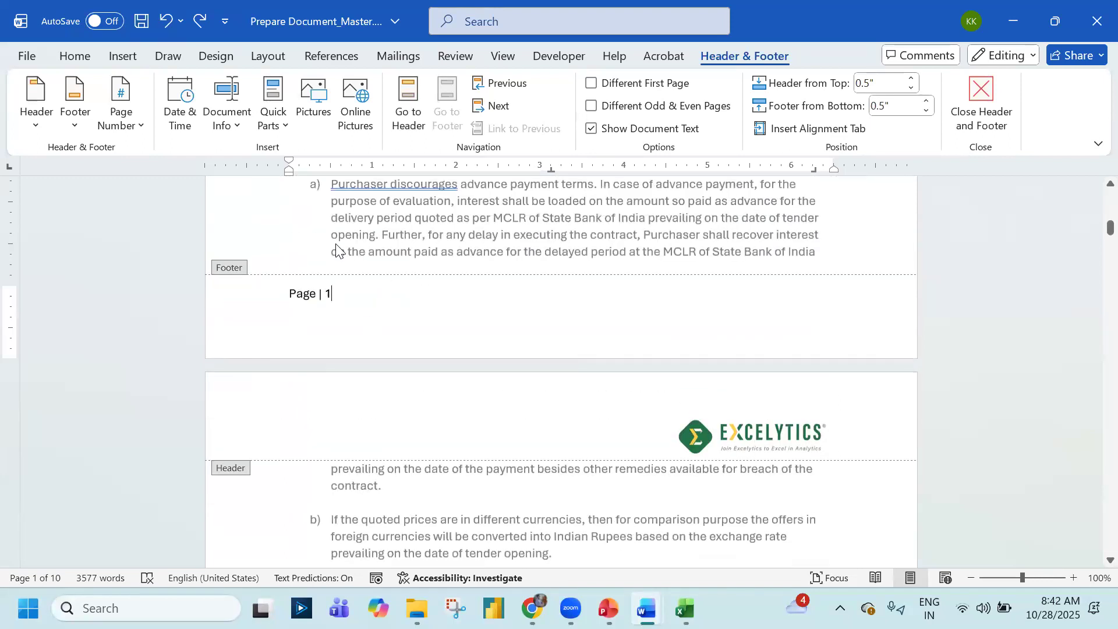
pyautogui.click(186, 123)
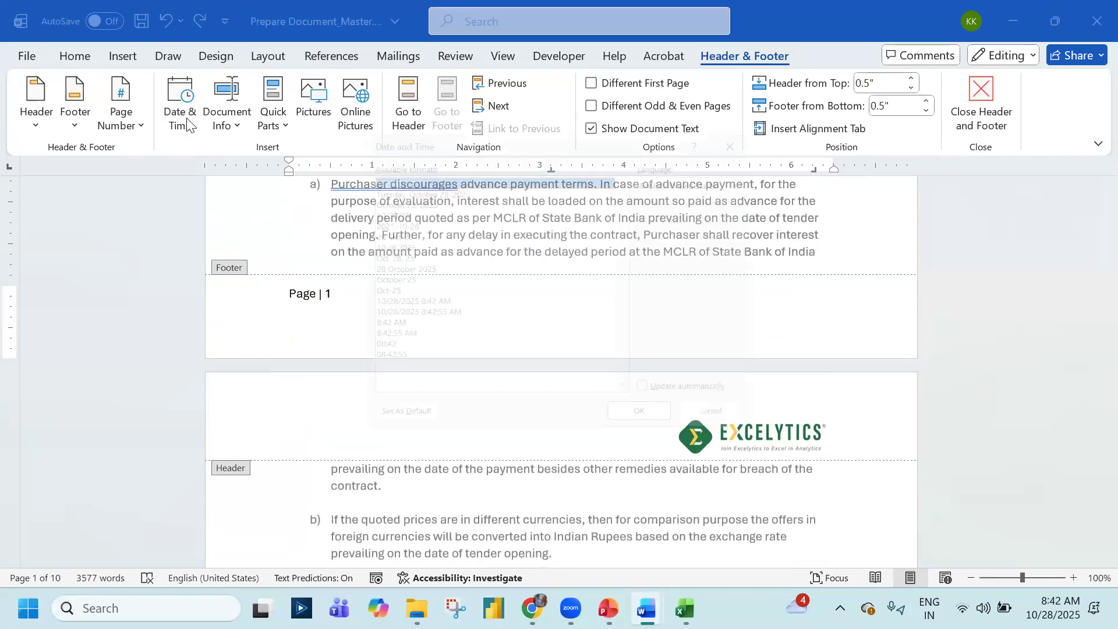
pyautogui.click(431, 184)
pyautogui.click(650, 429)
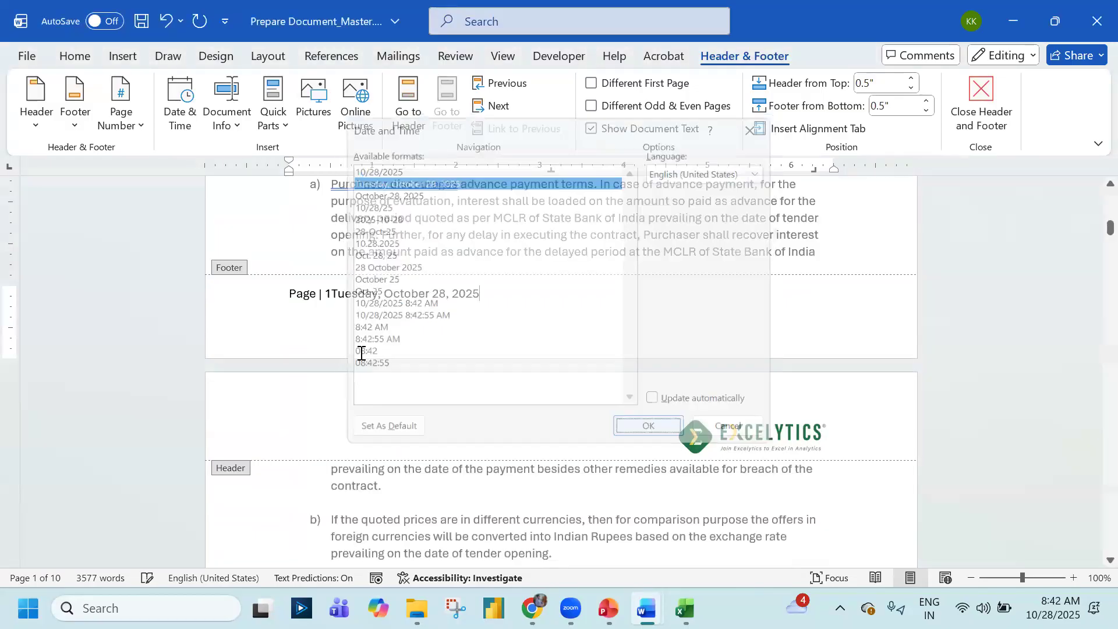
# Separate the footer date from the page number with tab spacing so it sits at the right margin, and close footer editing
pyautogui.click(330, 290)
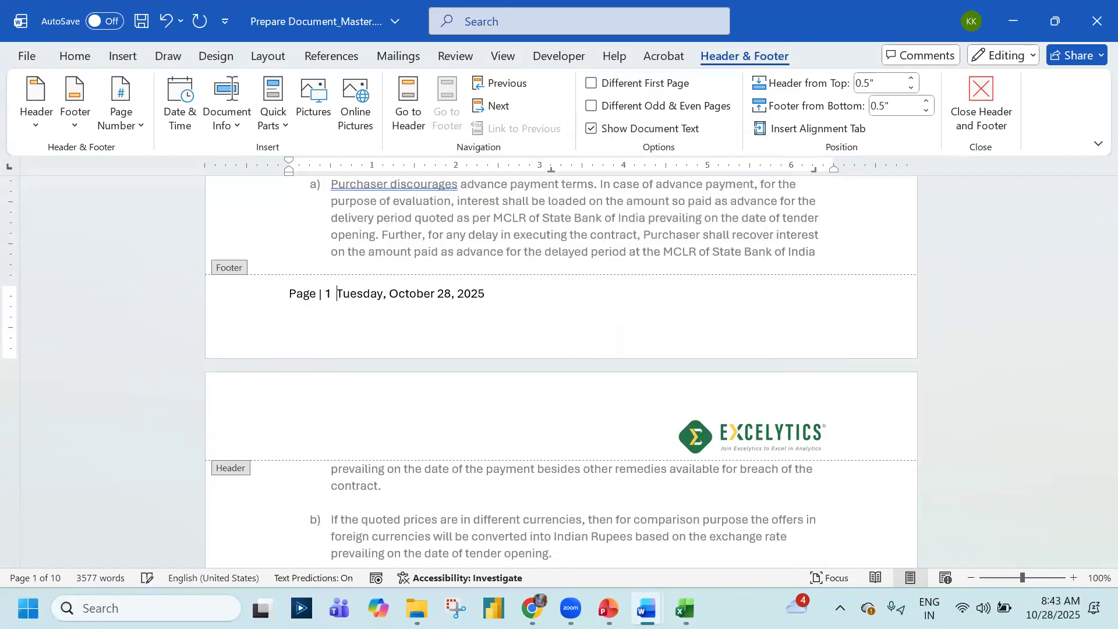
pyautogui.press('Tab')
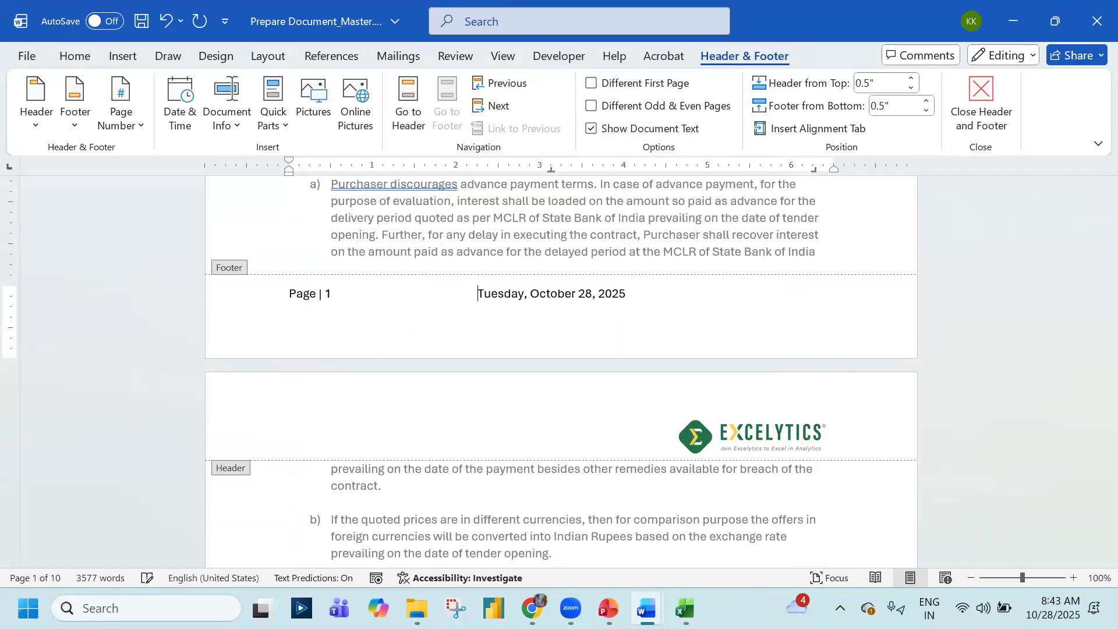
pyautogui.press('Tab')
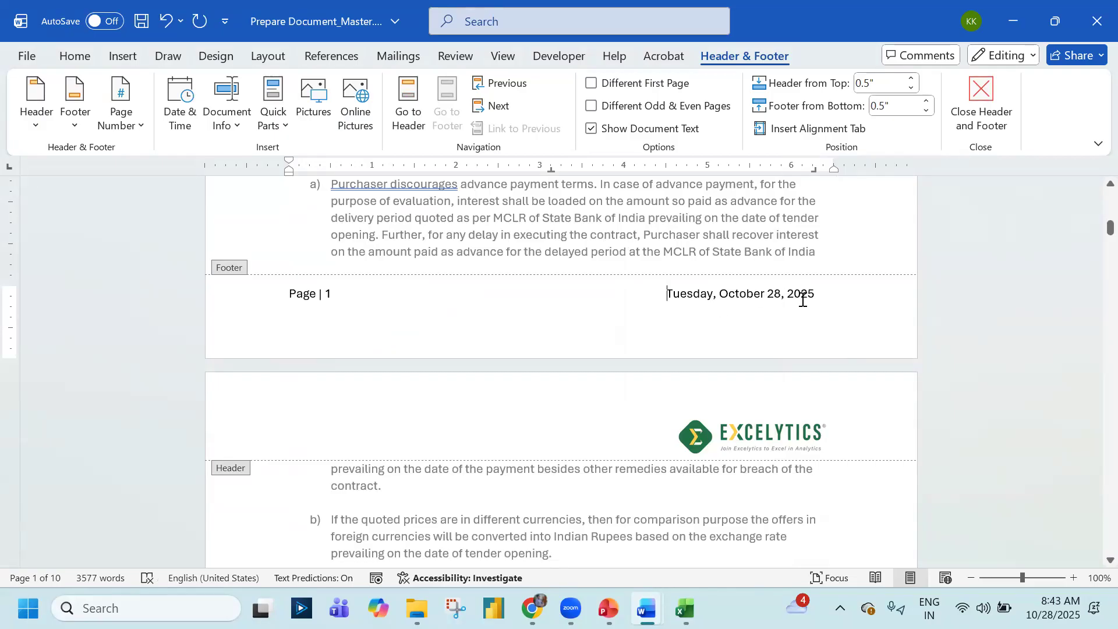
pyautogui.doubleClick(781, 235)
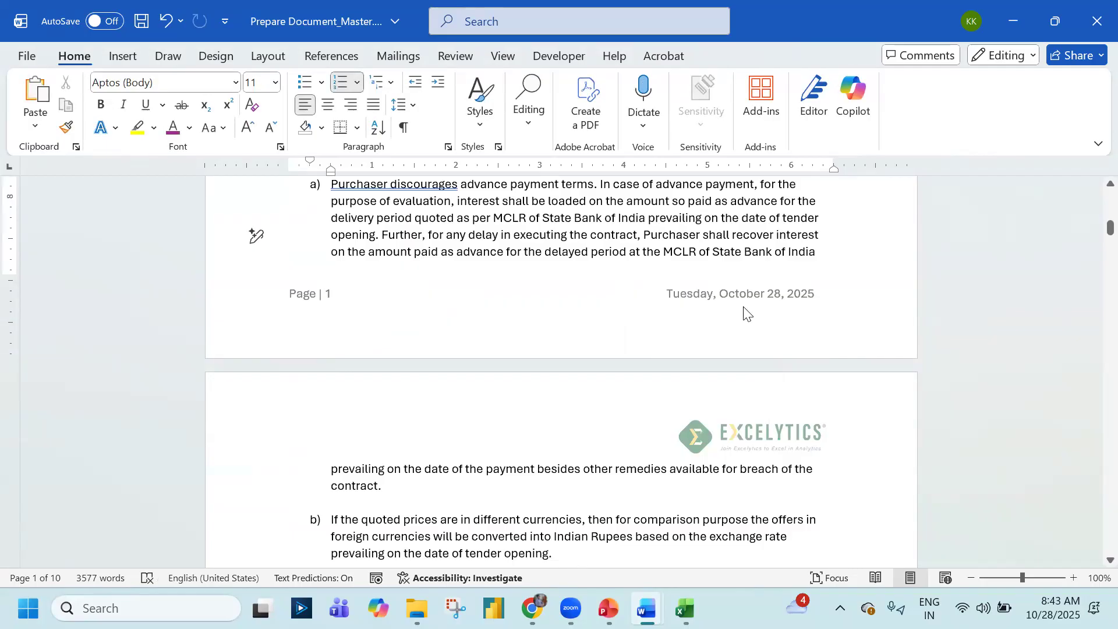
pyautogui.scroll(-10, 744, 311)
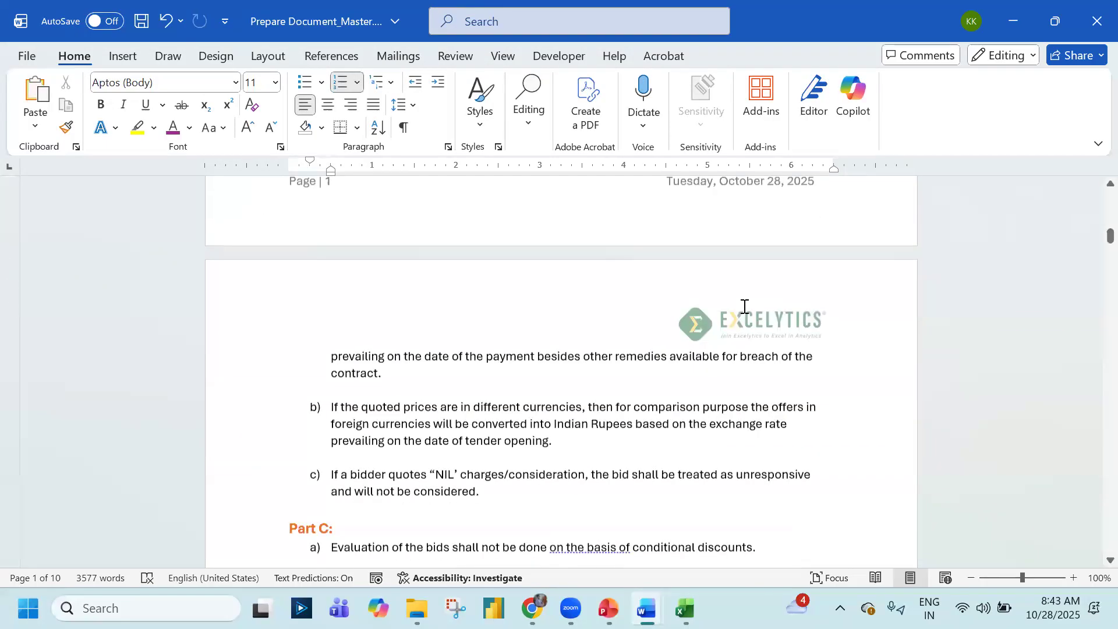
# Check the logo header and page number and date footer across pages, and view the Page Setup Settings (3) slide in PowerPoint
pyautogui.scroll(-5, 745, 306)
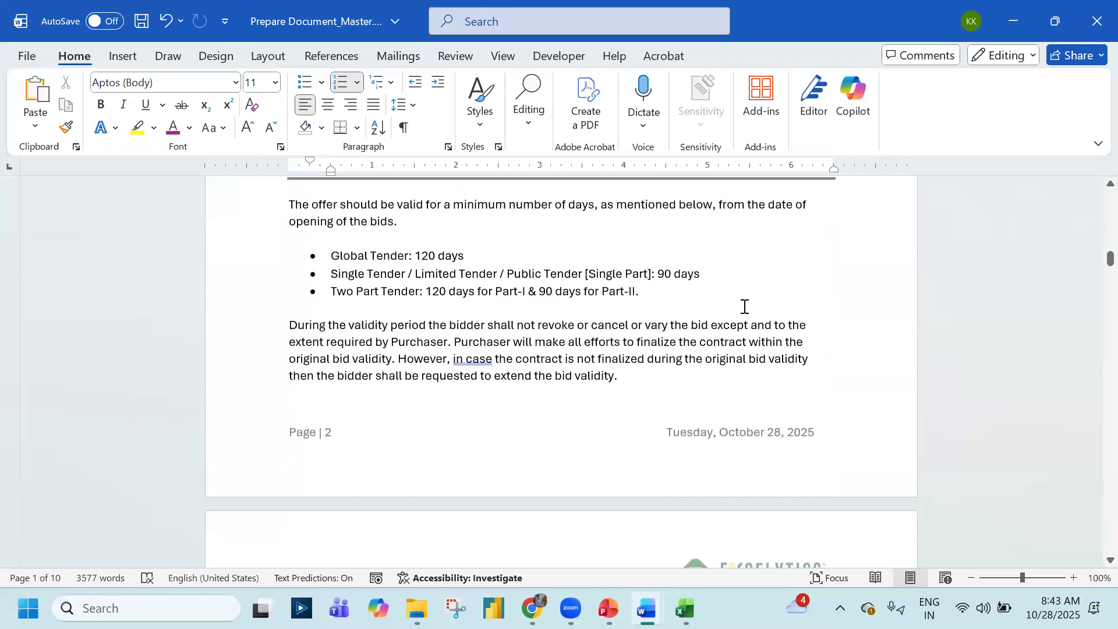
pyautogui.scroll(-9, 744, 306)
pyautogui.scroll(5, 744, 306)
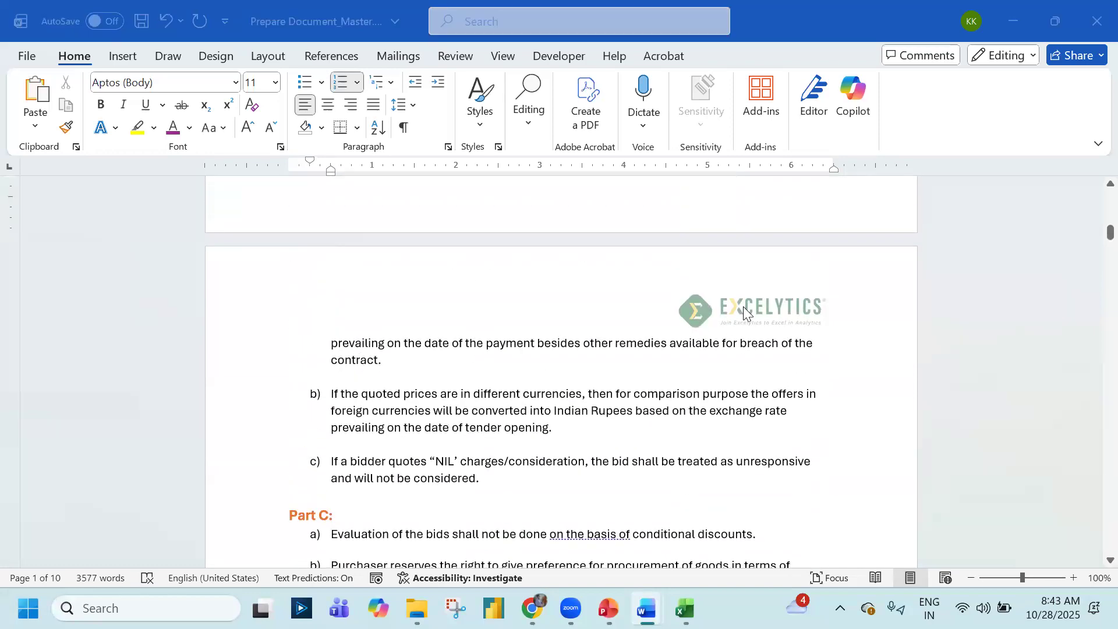
pyautogui.hotkey('alt', 'Tab')
pyautogui.scroll(-1, 744, 307)
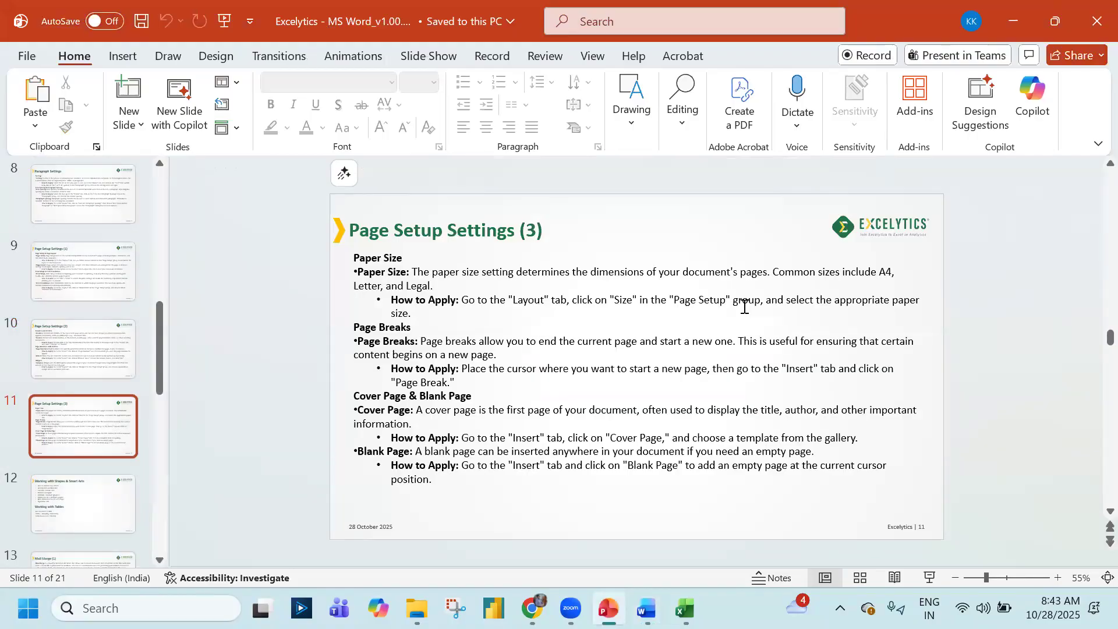
pyautogui.hotkey('alt', 'Tab')
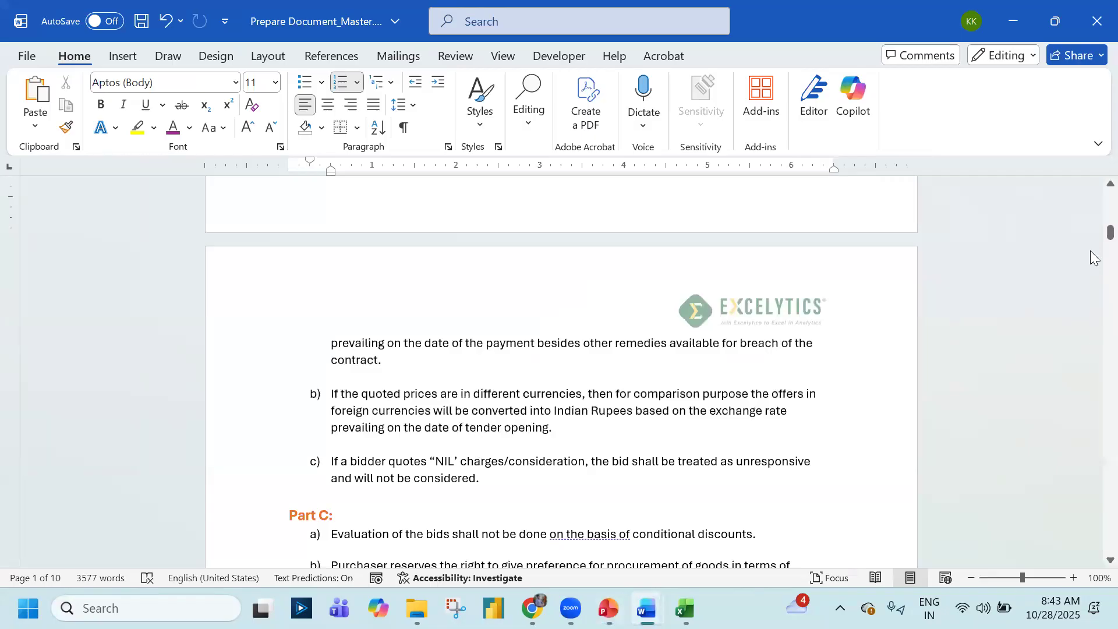
# Place the cursor in the tender document's GENERAL TERMS & CONDITIONS line and examine the cover page in Output Document_Master.docx for reference
pyautogui.moveTo(1110, 233); pyautogui.dragTo(1109, 197)
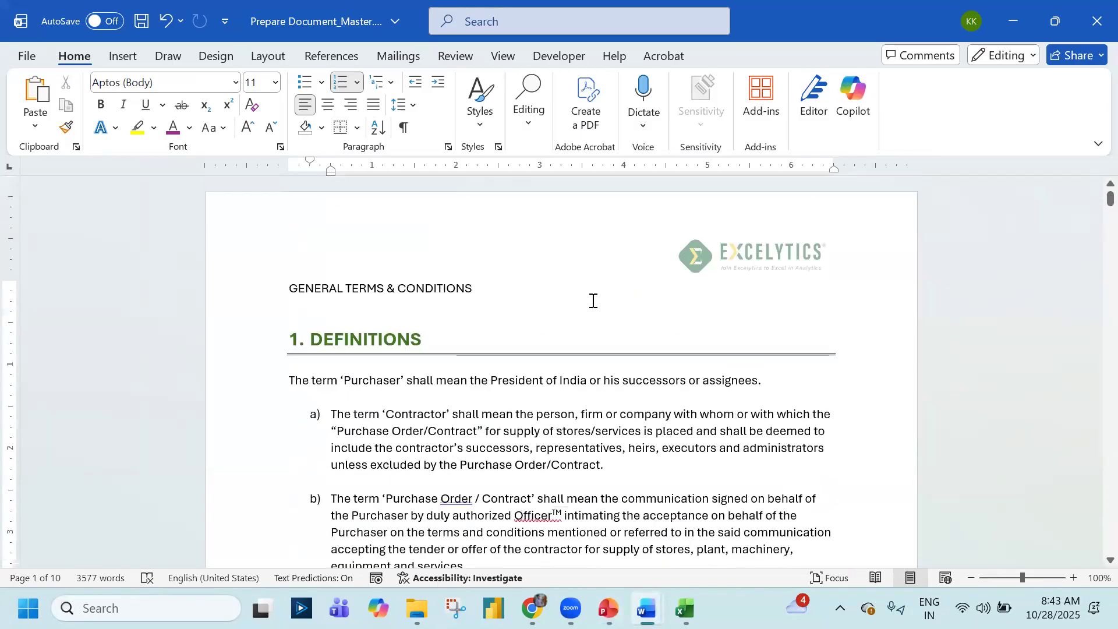
pyautogui.click(376, 290)
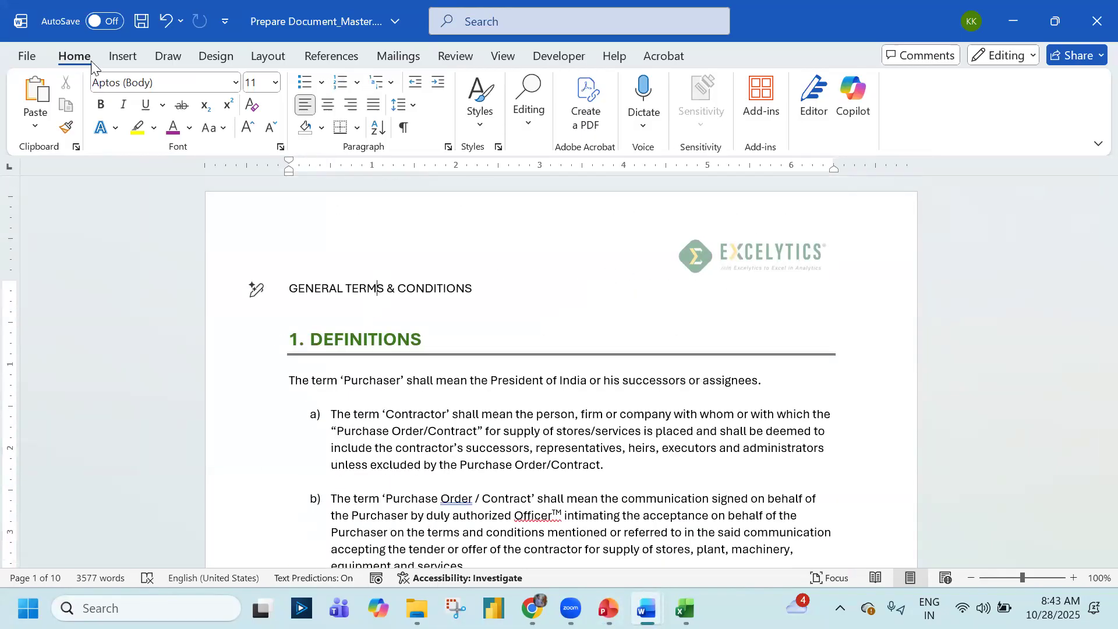
pyautogui.click(120, 56)
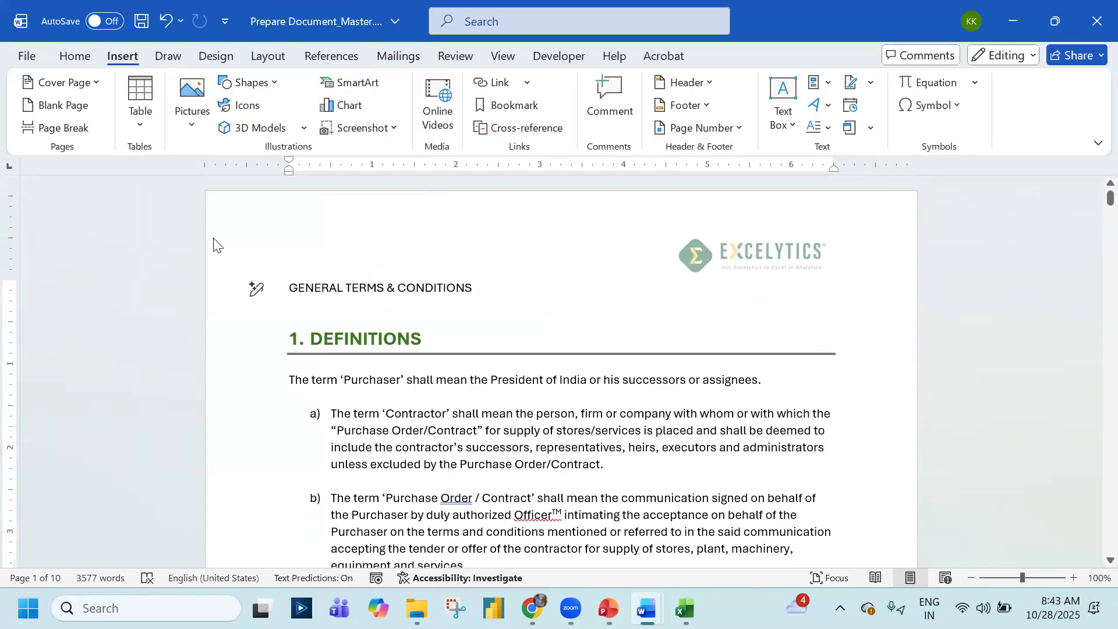
pyautogui.hotkey('alt', 'Tab')
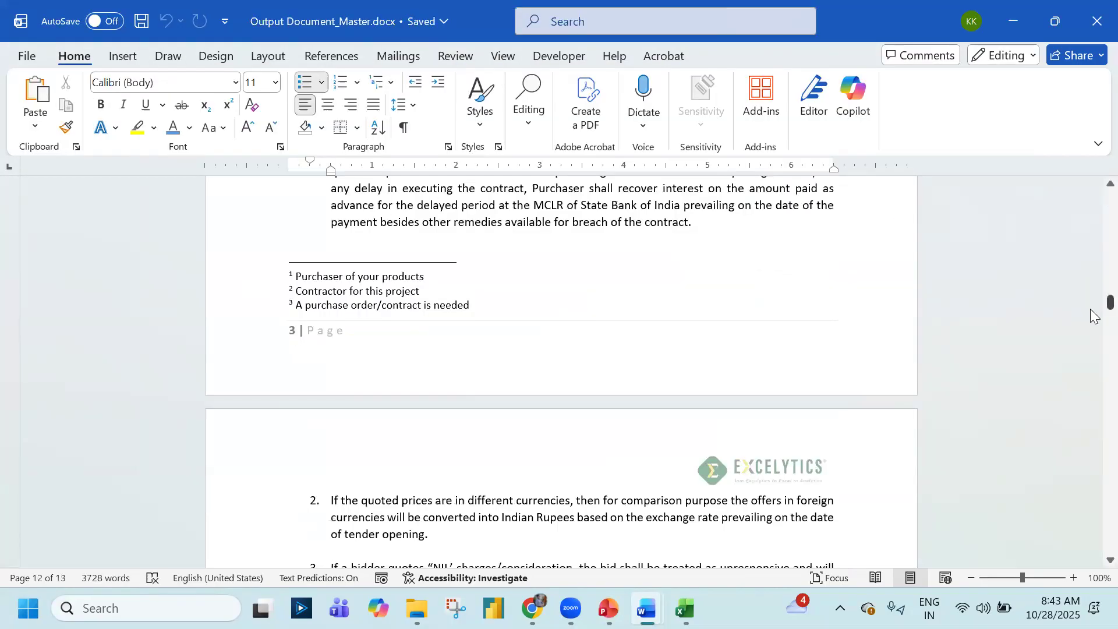
pyautogui.moveTo(1106, 305); pyautogui.dragTo(1101, 169)
pyautogui.scroll(-3, 598, 327)
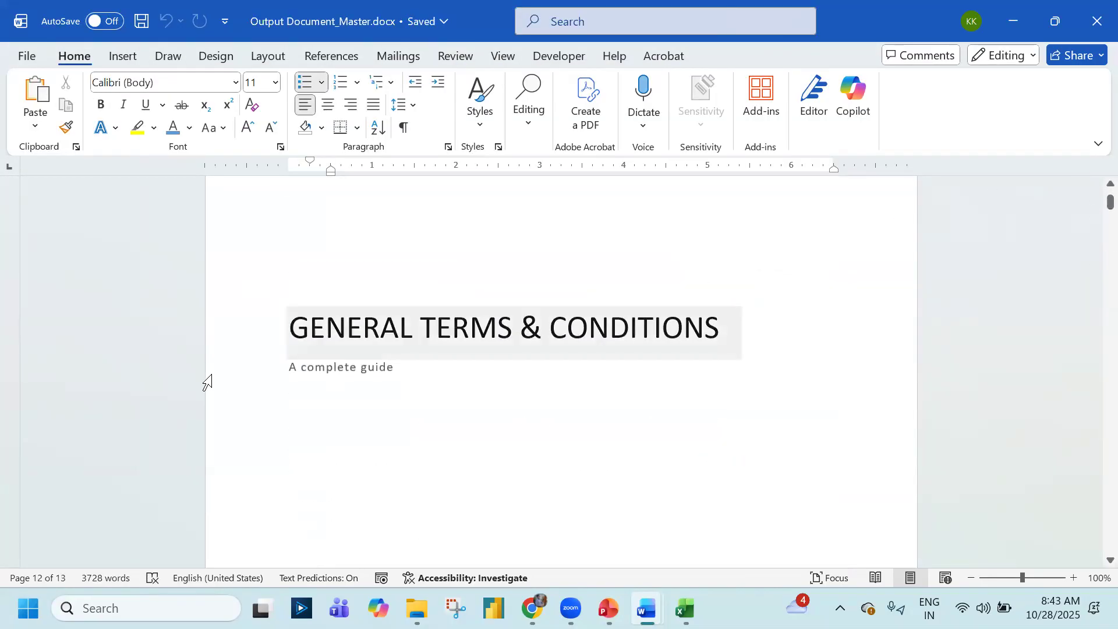
pyautogui.scroll(-8, 434, 376)
pyautogui.scroll(1, 436, 377)
pyautogui.scroll(15, 437, 379)
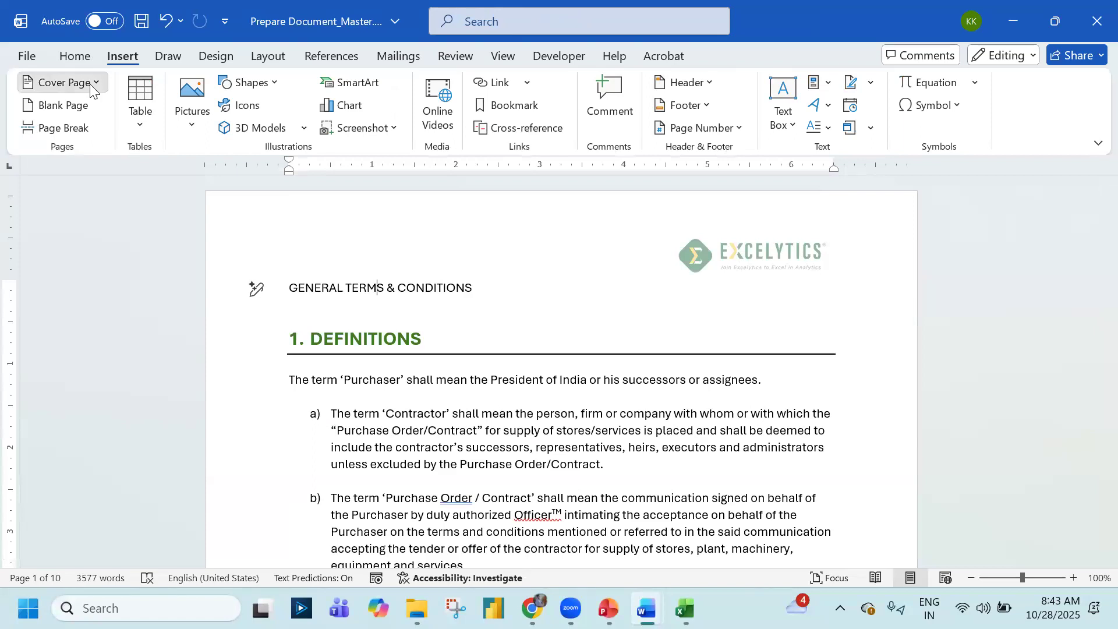
# Insert the built-in Filigree cover page at the start of the tender document and review its placeholders
pyautogui.click(90, 84)
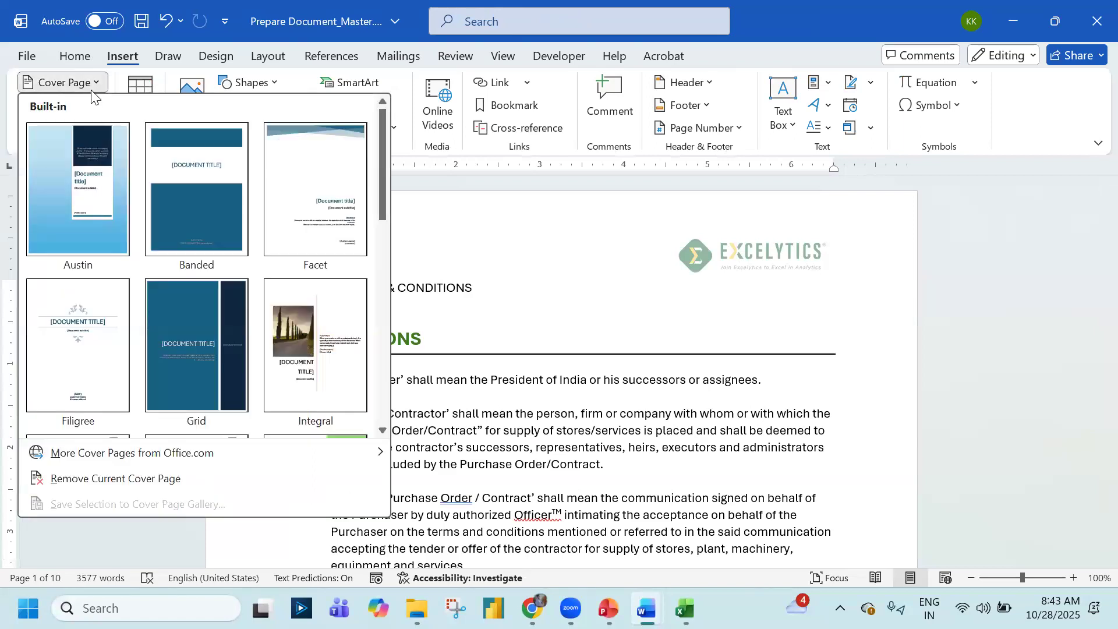
pyautogui.scroll(-5, 192, 194)
pyautogui.scroll(5, 192, 195)
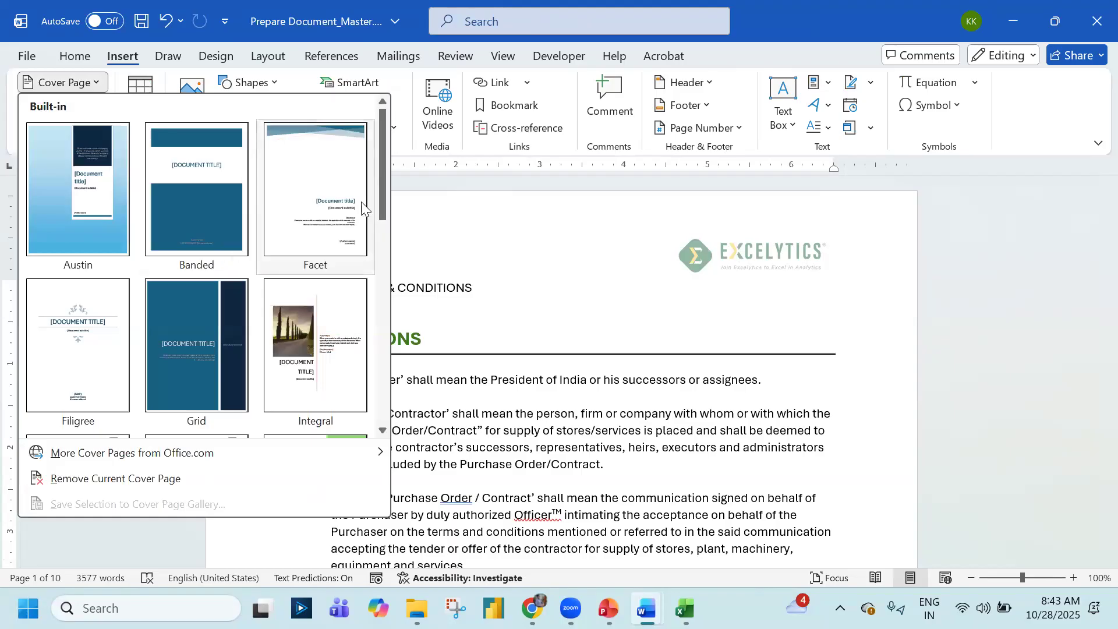
pyautogui.click(75, 326)
pyautogui.scroll(-3, 515, 386)
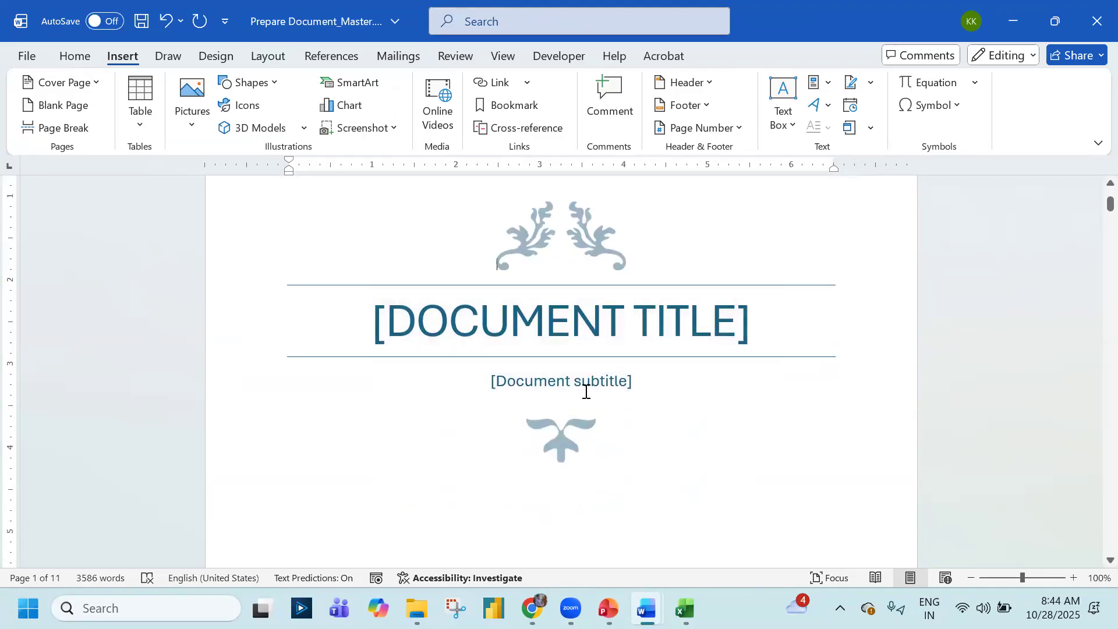
pyautogui.scroll(-6, 585, 390)
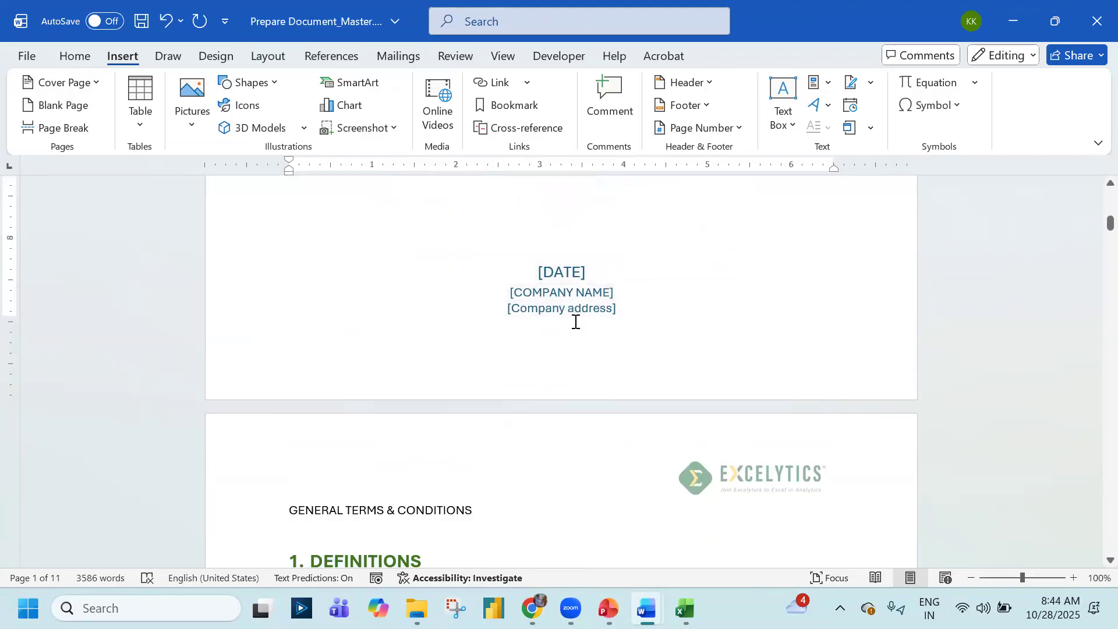
# Set the tender document's Title property to GENERAL TERMS & CONDITIONS, copied from the cover page of Output Document_Master.docx
pyautogui.click(33, 63)
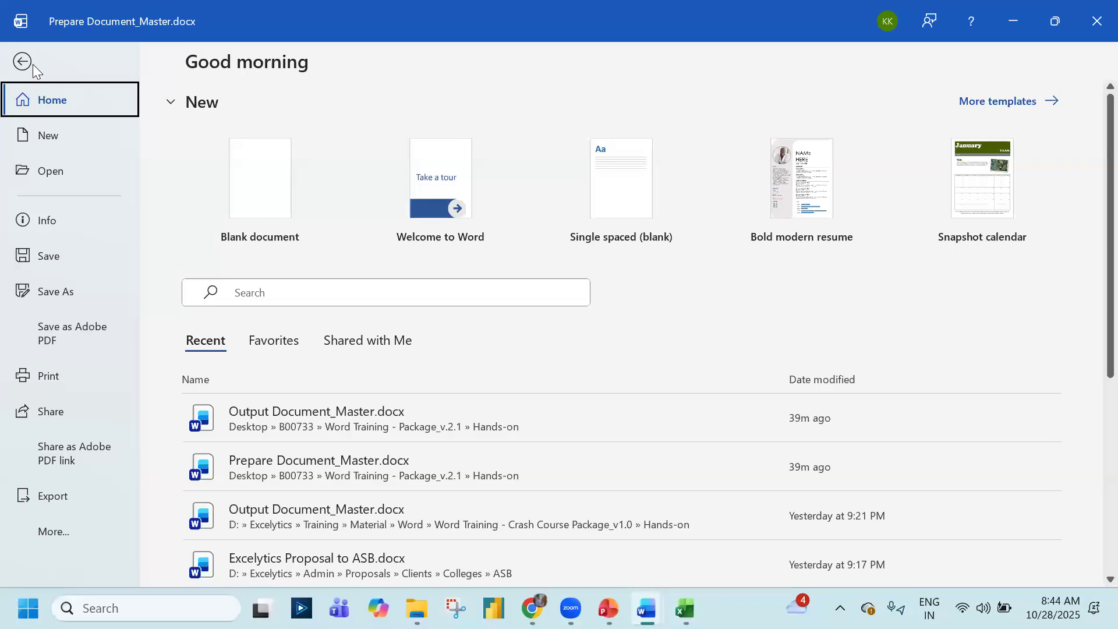
pyautogui.click(42, 214)
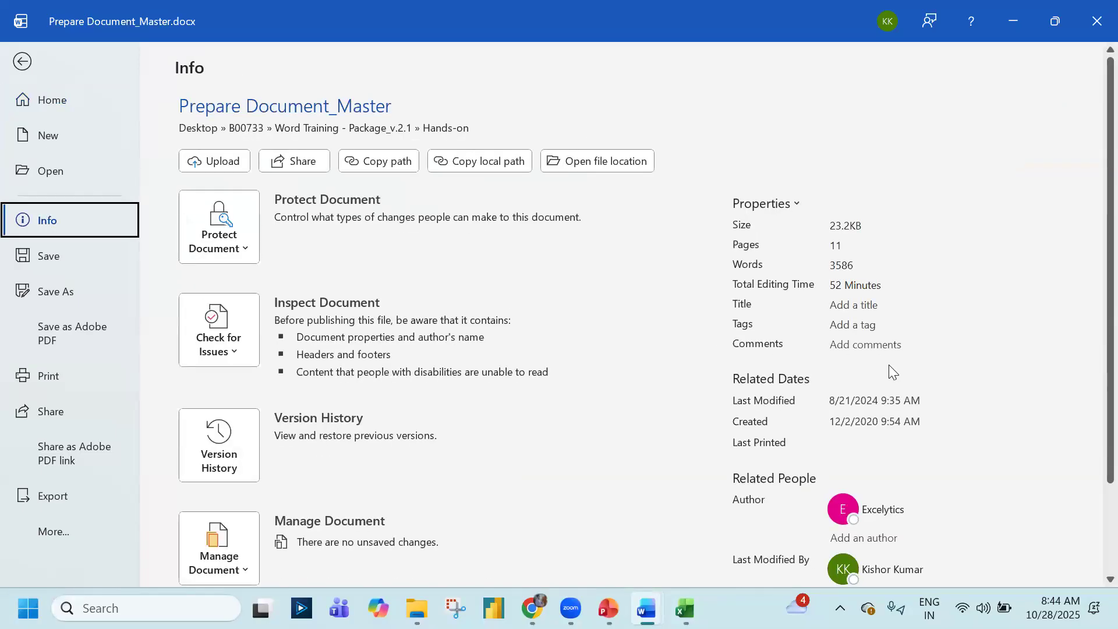
pyautogui.click(884, 312)
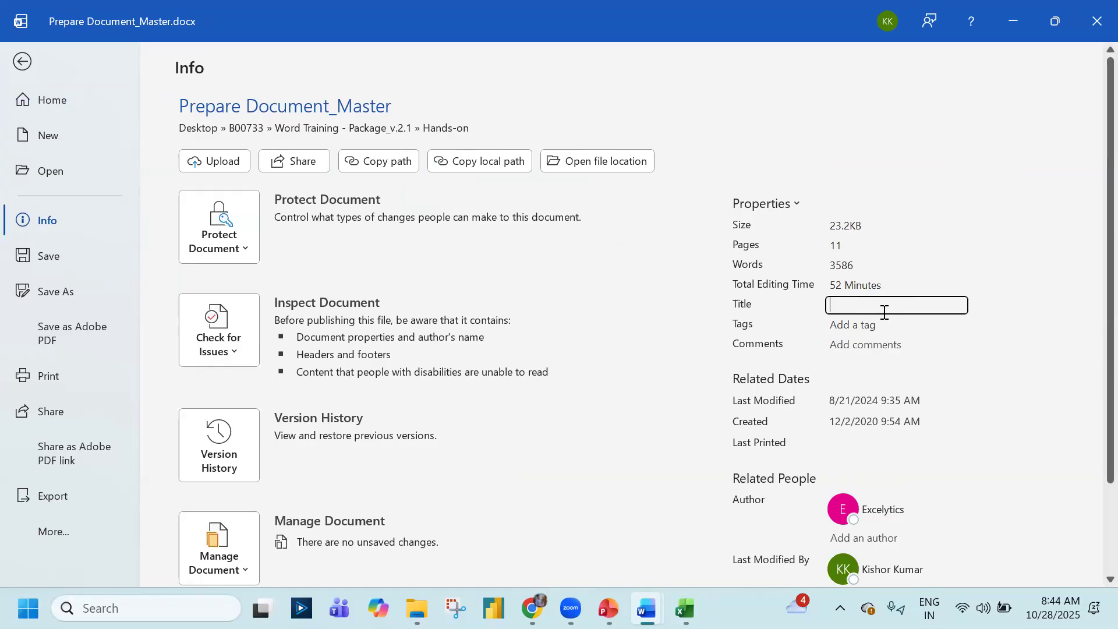
pyautogui.click(685, 608)
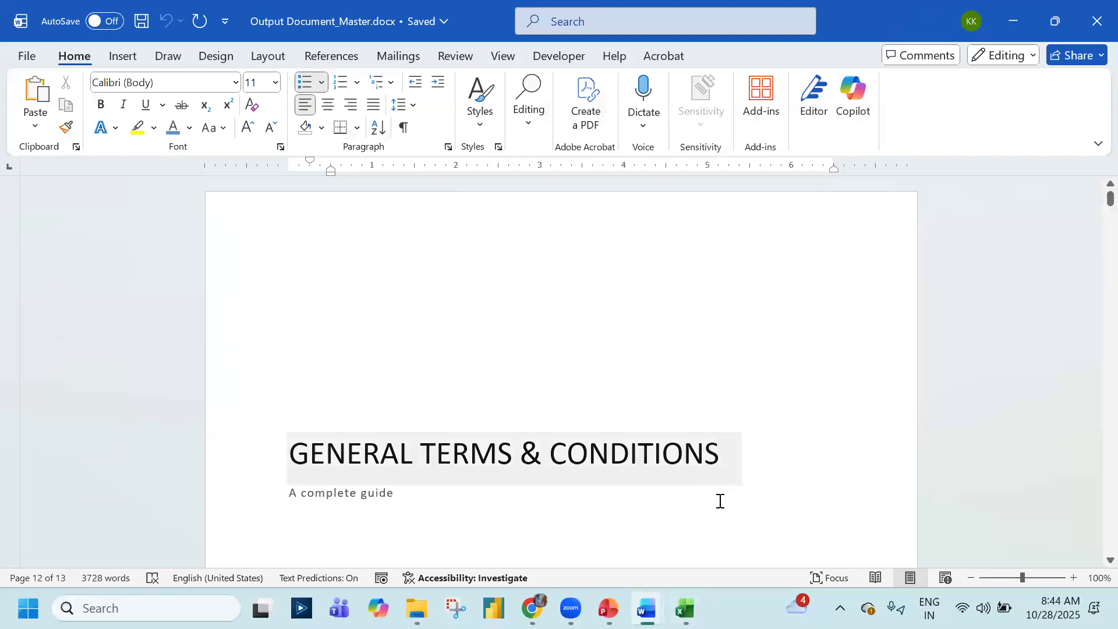
pyautogui.doubleClick(720, 501)
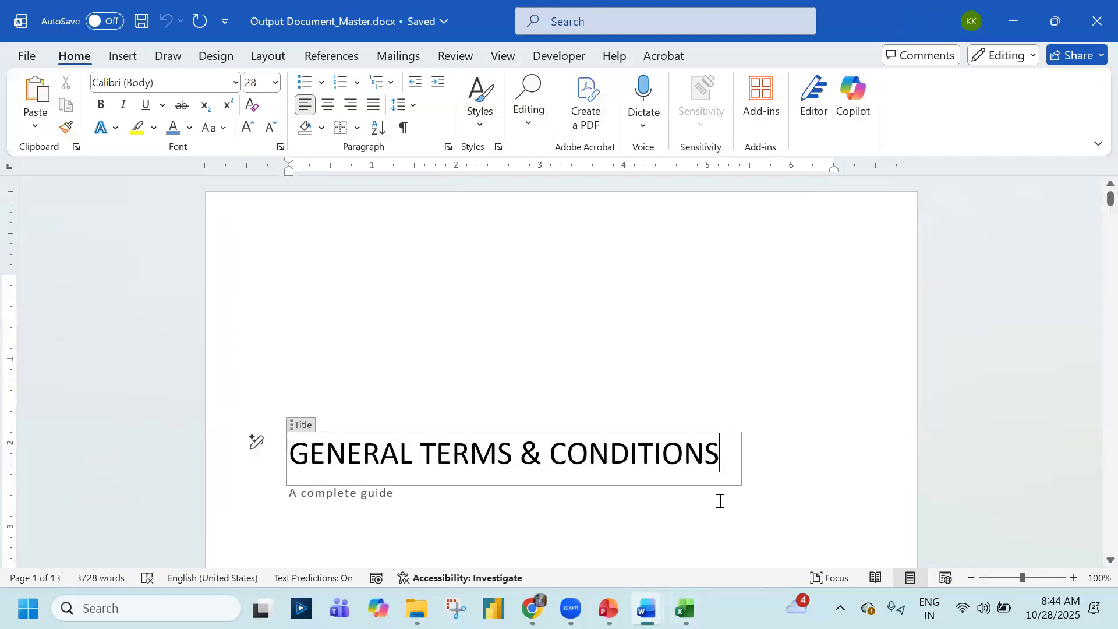
pyautogui.tripleClick(720, 501)
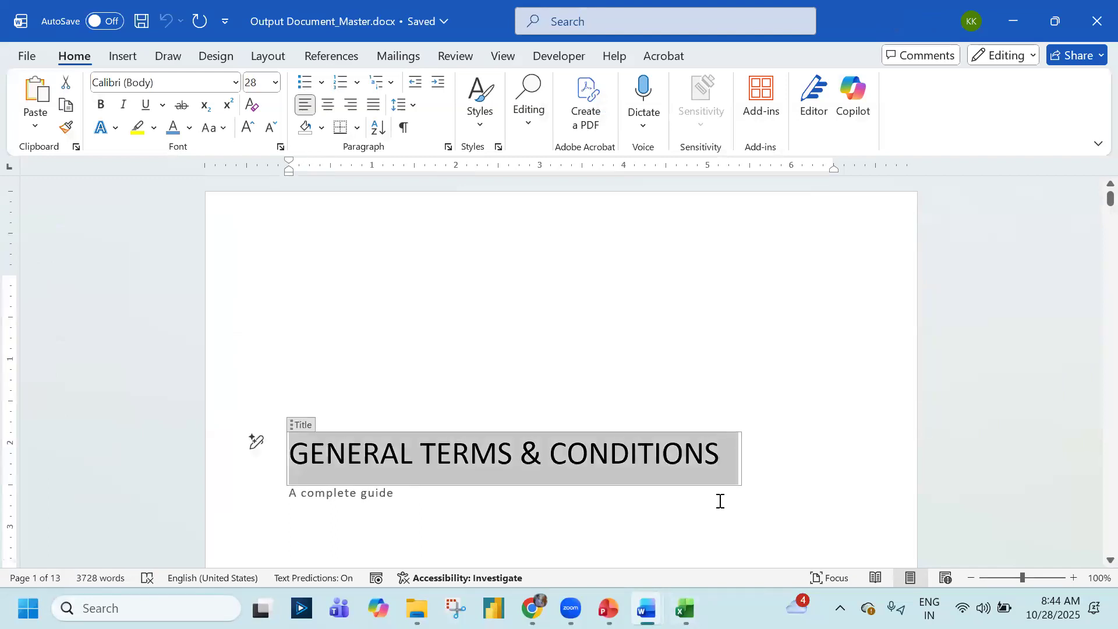
pyautogui.hotkey('alt', 'Tab')
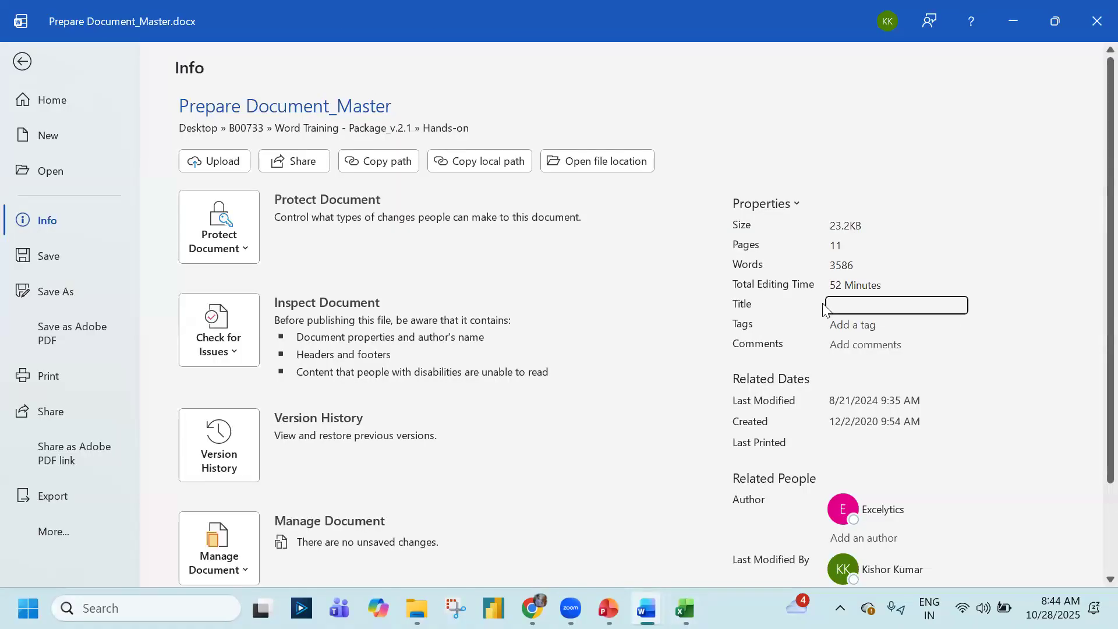
pyautogui.click(824, 305)
pyautogui.hotkey('ctrl', 'v')
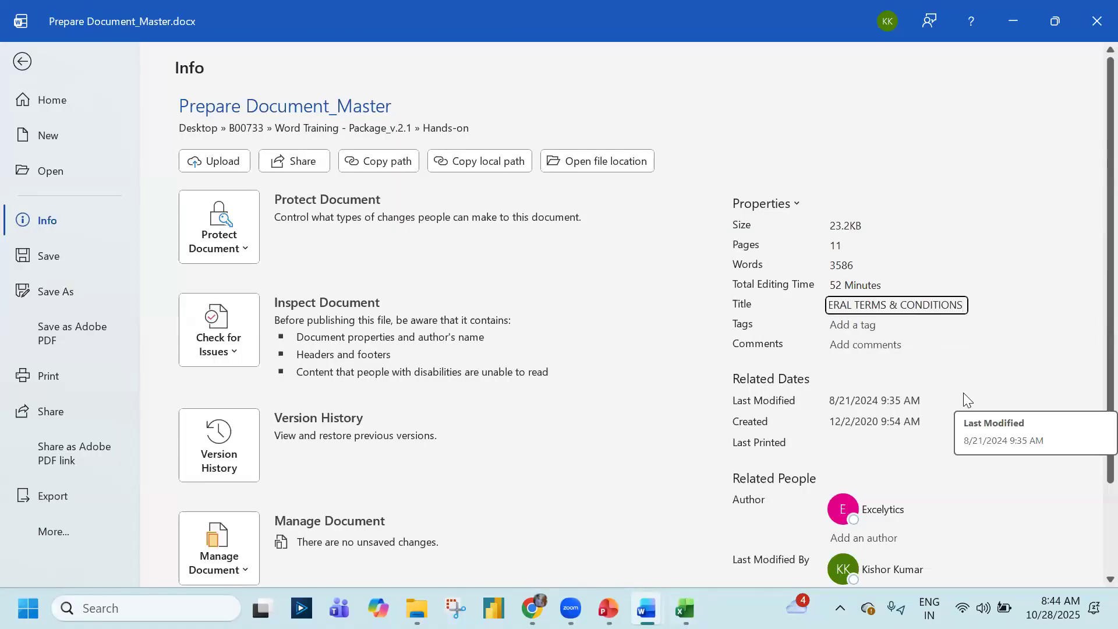
# Add the tag "Test" to the document properties and return to the cover page
pyautogui.press('Tab')
pyautogui.write('Test')
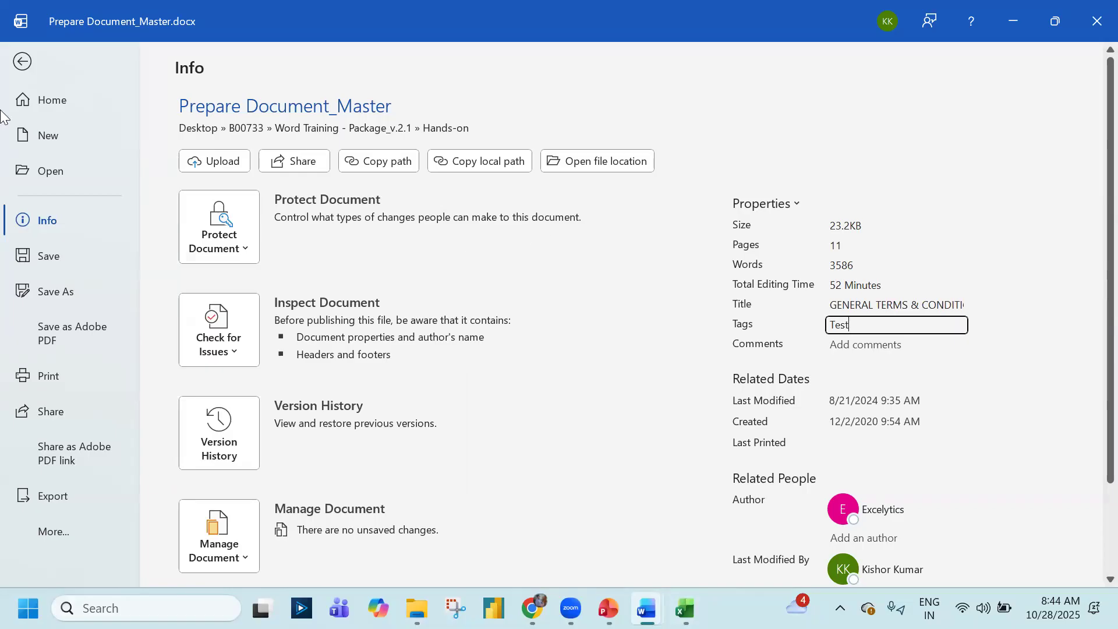
pyautogui.click(22, 61)
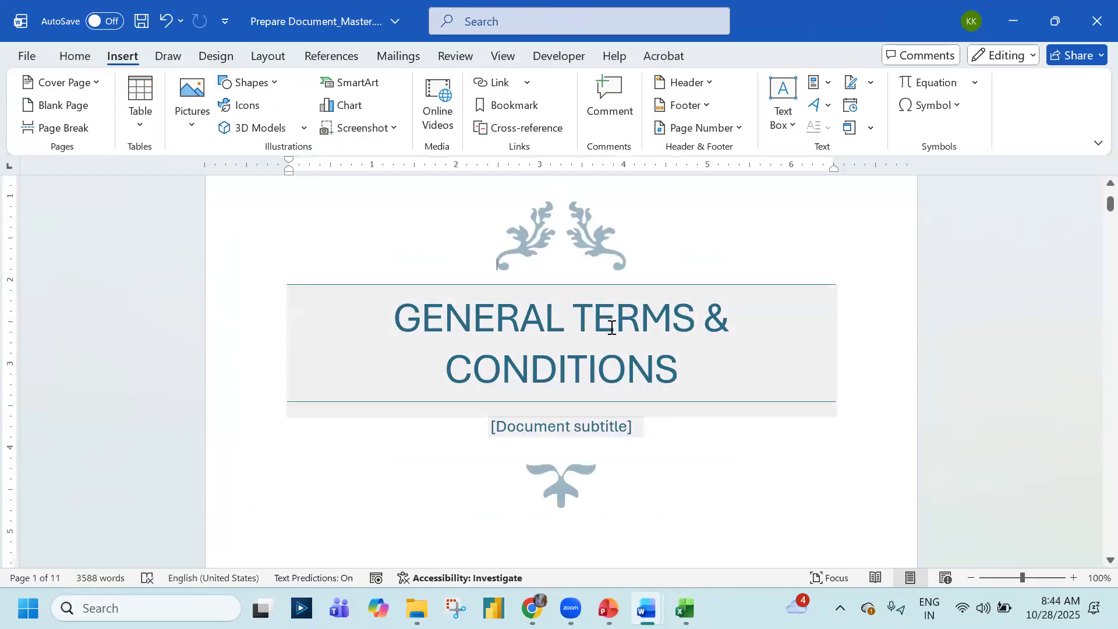
# Set the title to "abcd" in the document's advanced properties and return to the cover page
pyautogui.click(29, 58)
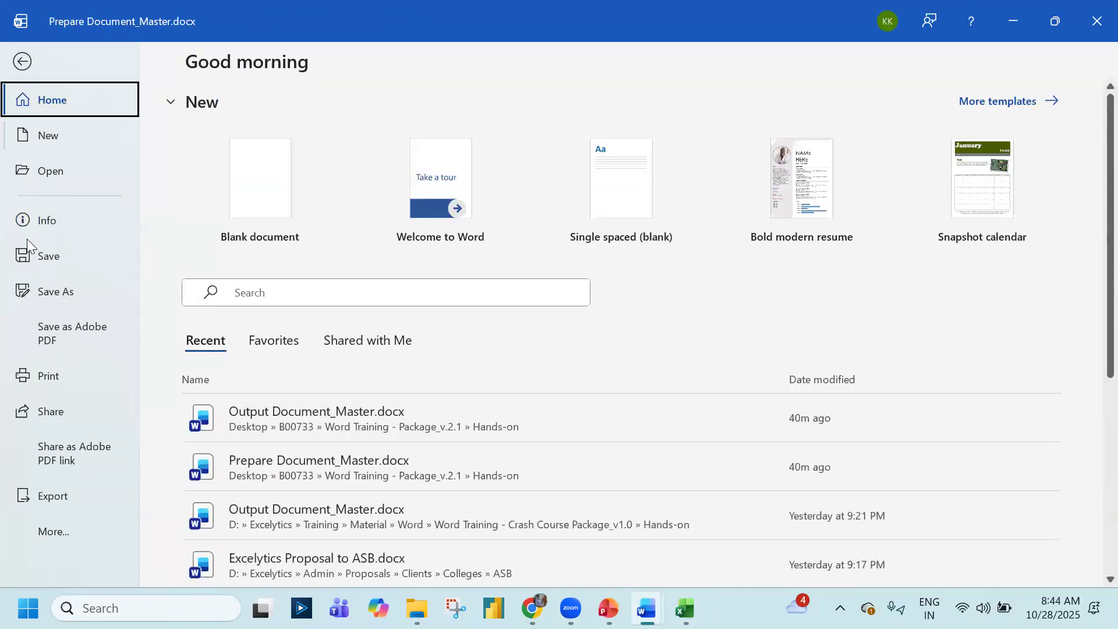
pyautogui.click(43, 227)
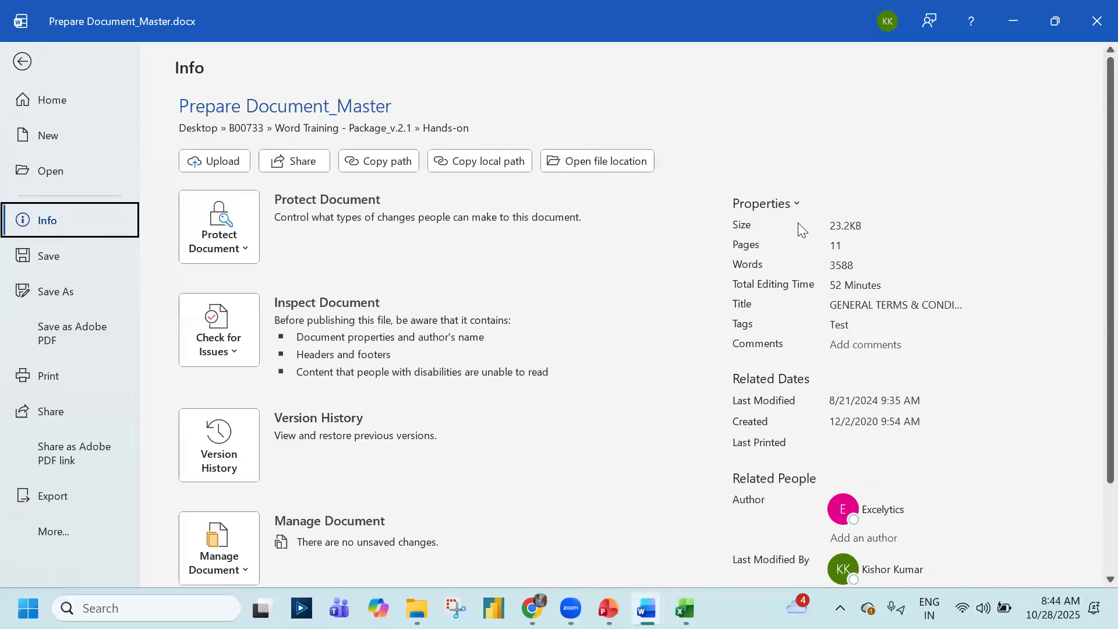
pyautogui.click(790, 204)
pyautogui.click(748, 230)
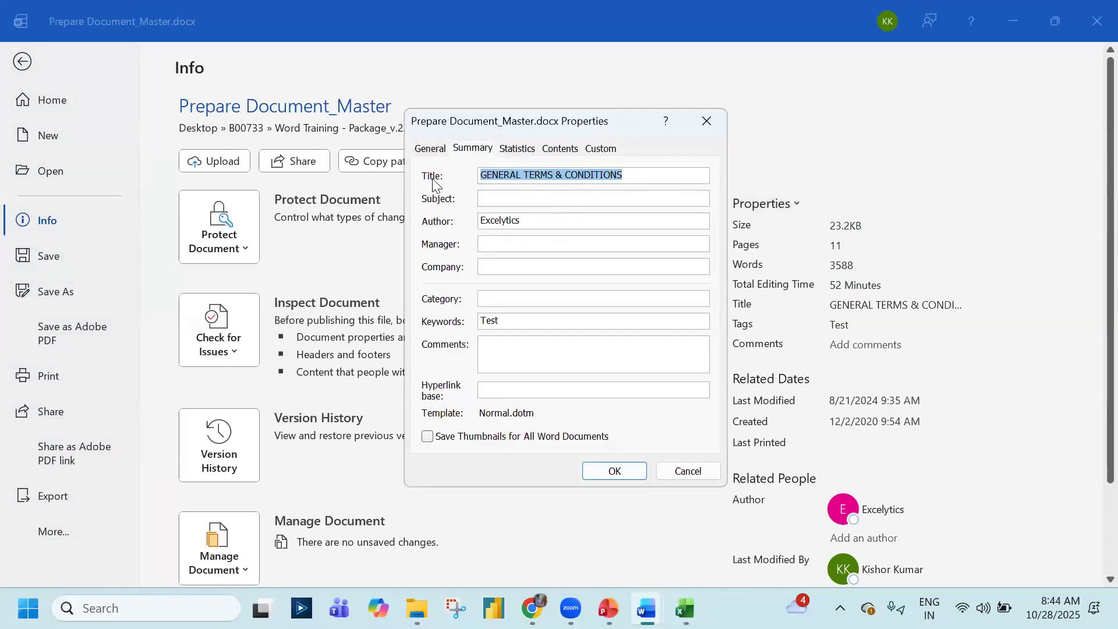
pyautogui.moveTo(652, 178); pyautogui.dragTo(210, 144)
pyautogui.write('abcd')
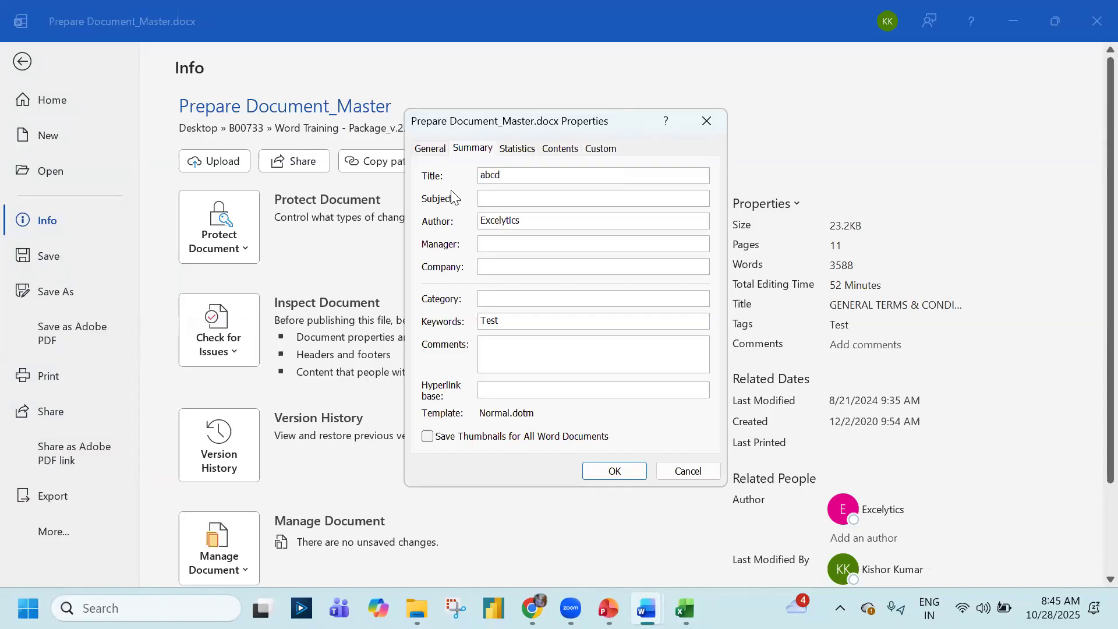
pyautogui.click(613, 470)
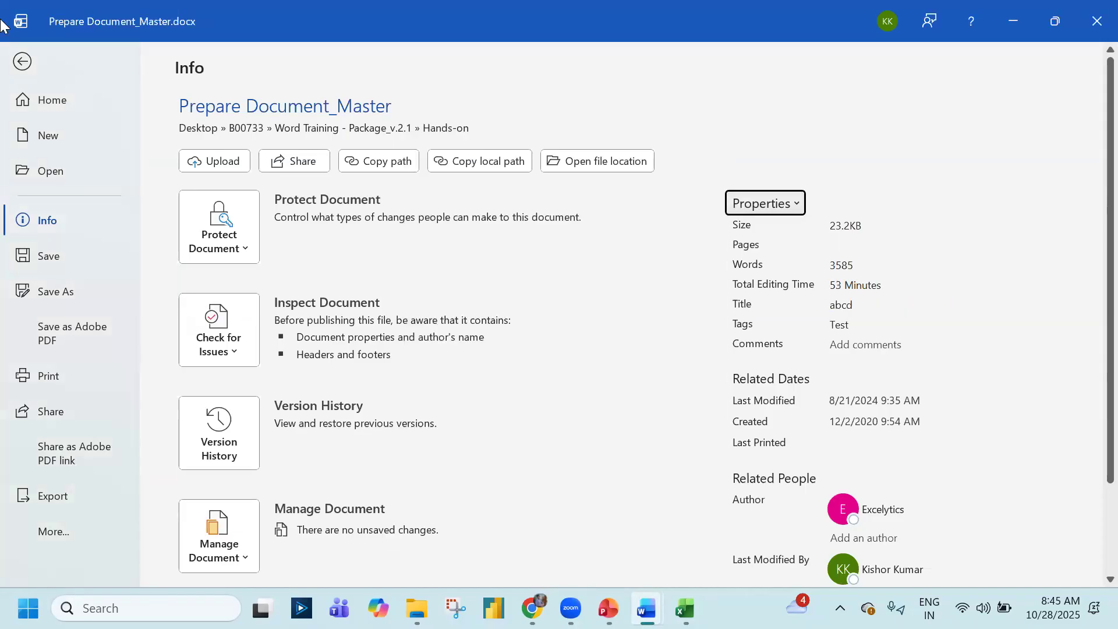
pyautogui.click(22, 62)
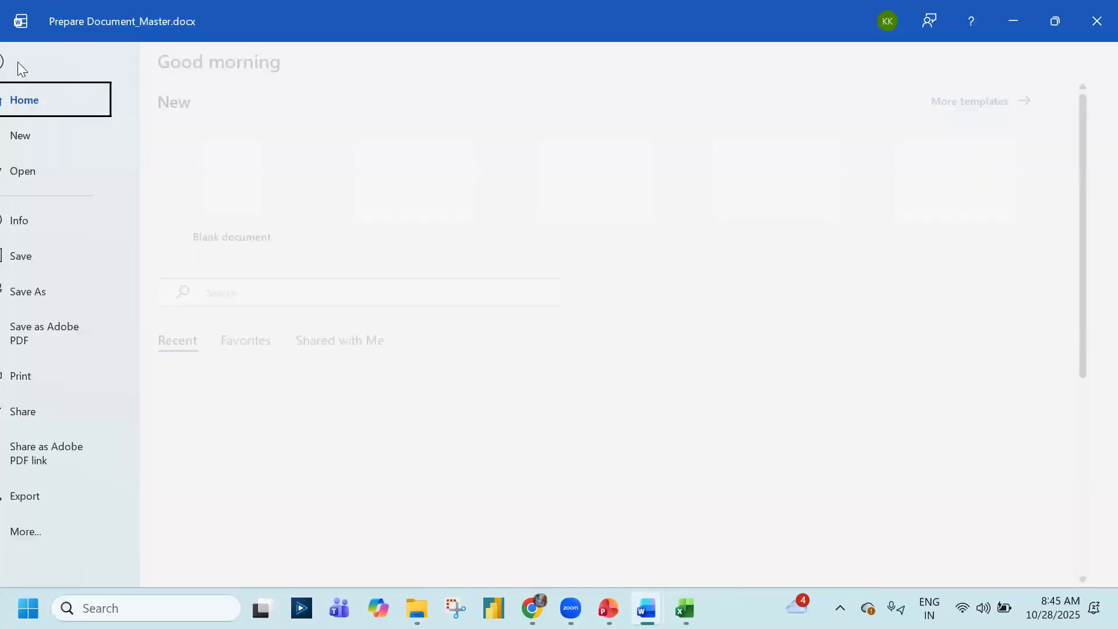
# Reopen the advanced properties and set the title to GENERAL TERMS & CONDITIONS
pyautogui.click(18, 61)
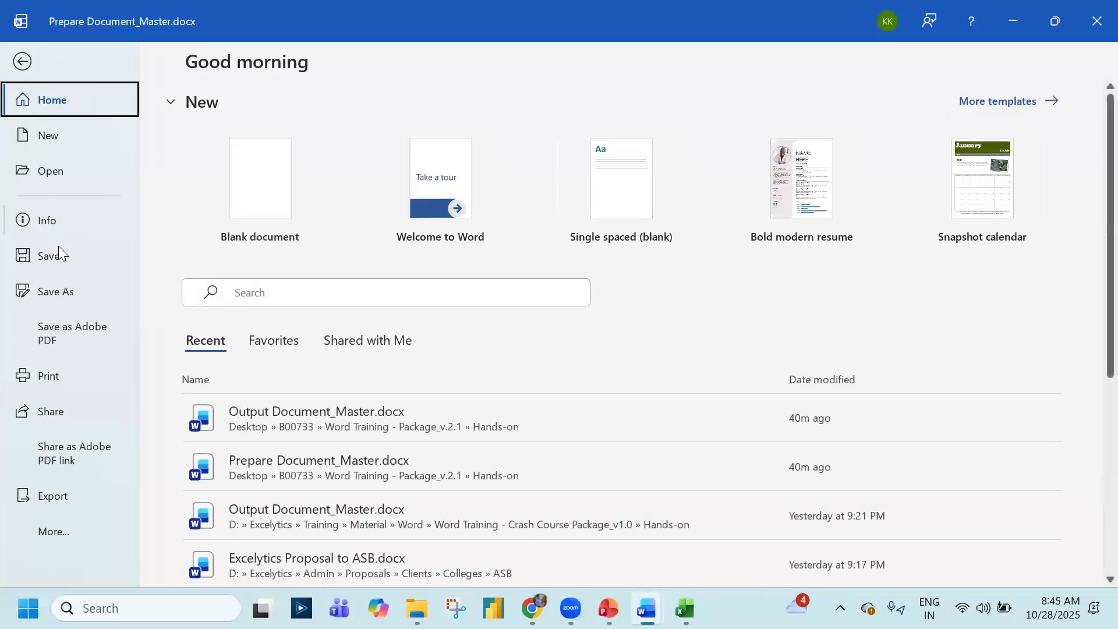
pyautogui.click(72, 215)
pyautogui.click(767, 203)
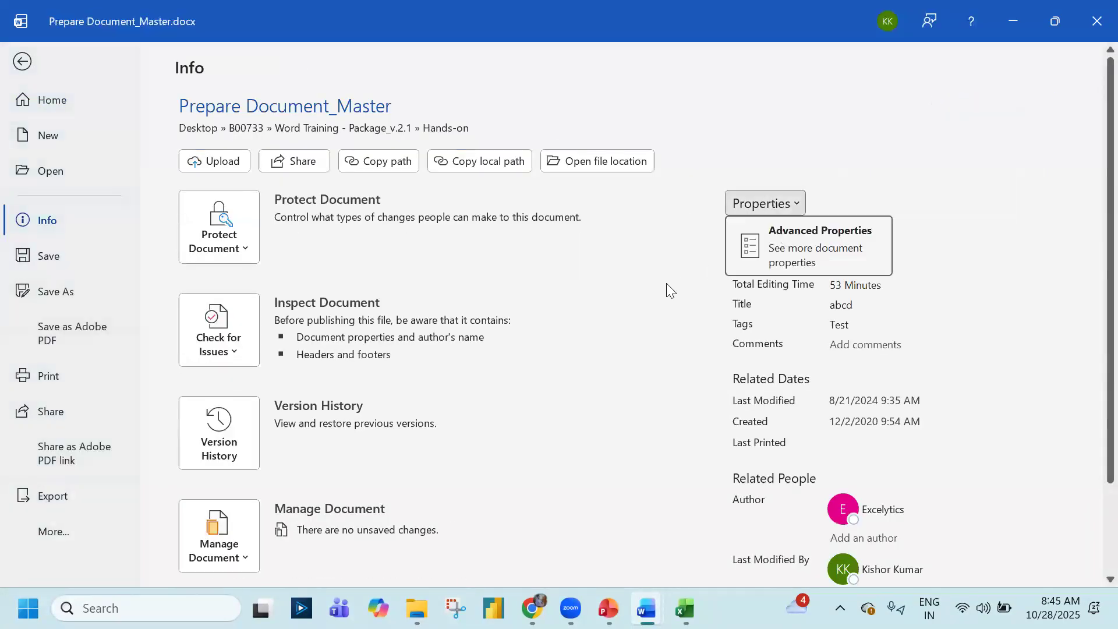
pyautogui.click(808, 246)
pyautogui.write('GENERAL TERMS & CONDITIONS')
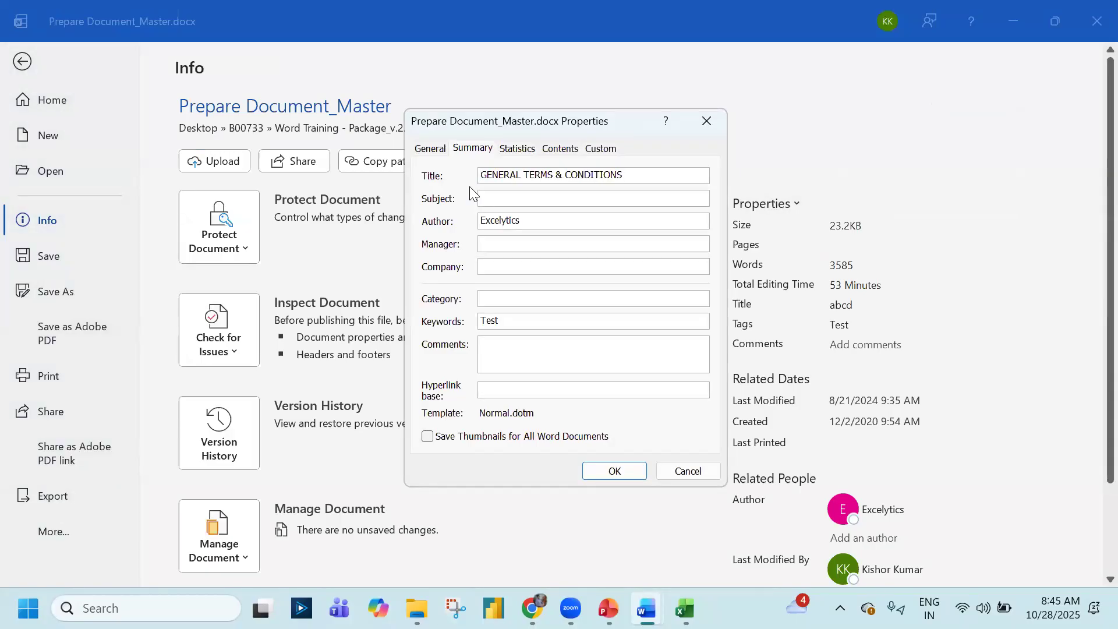
# Set the subject to "All about the conditions", clear the keywords, and apply the document properties
pyautogui.write('All about the conditions')
pyautogui.press('Tab')
pyautogui.press('Tab')
pyautogui.press('Tab')
pyautogui.press('Tab')
pyautogui.press('Tab')
pyautogui.press('BackSpace')
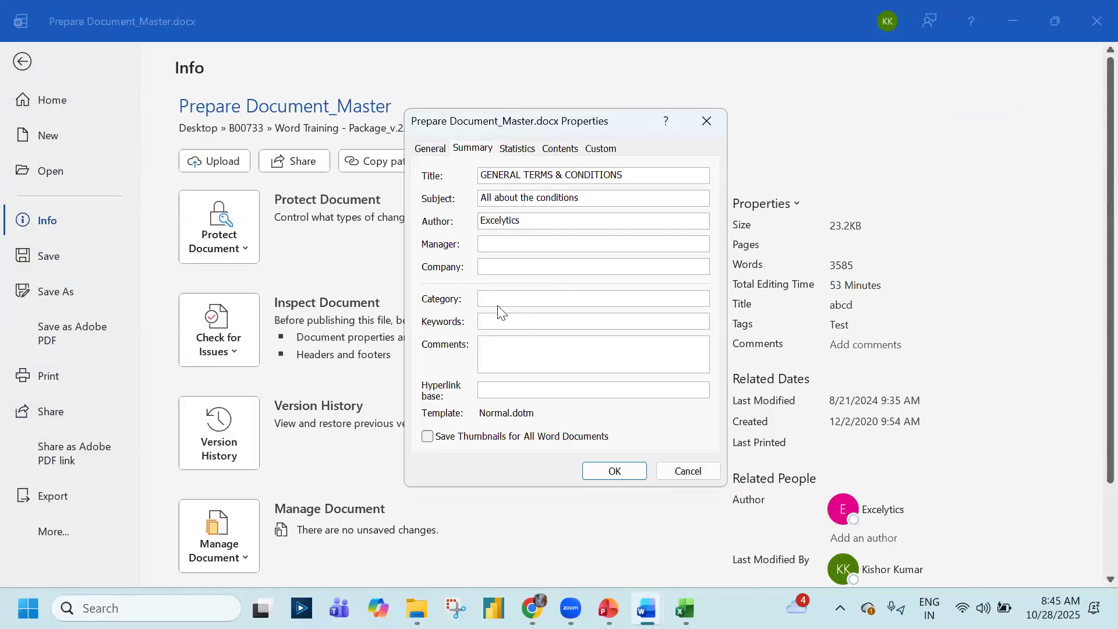
pyautogui.click(630, 473)
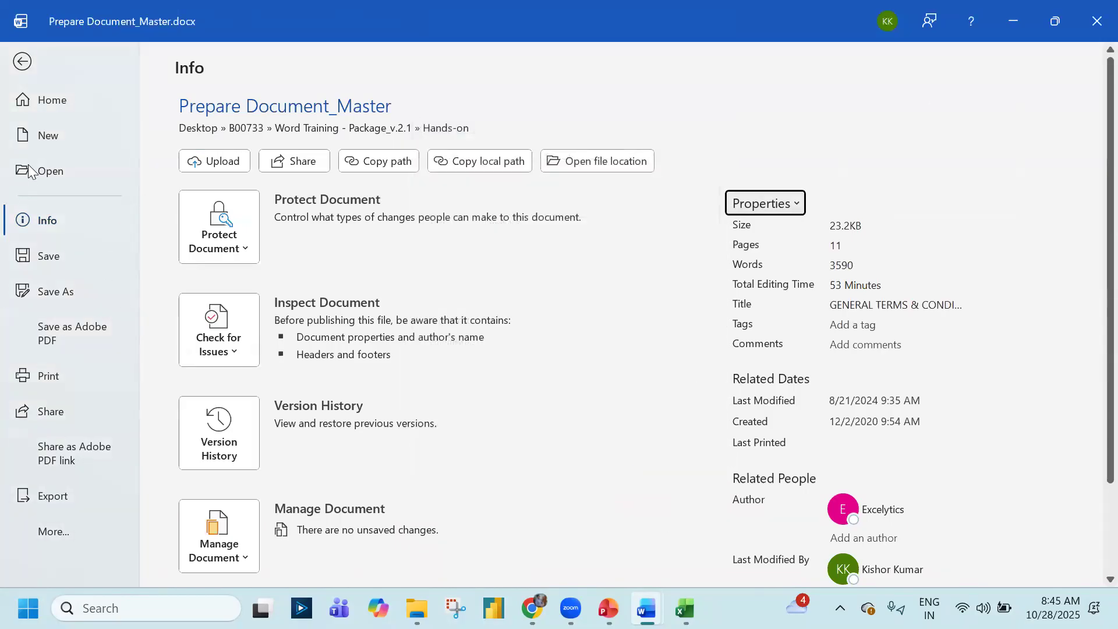
# Check the cover page placeholders and enter Team Excelytics as the company in the document's advanced properties
pyautogui.press('Escape')
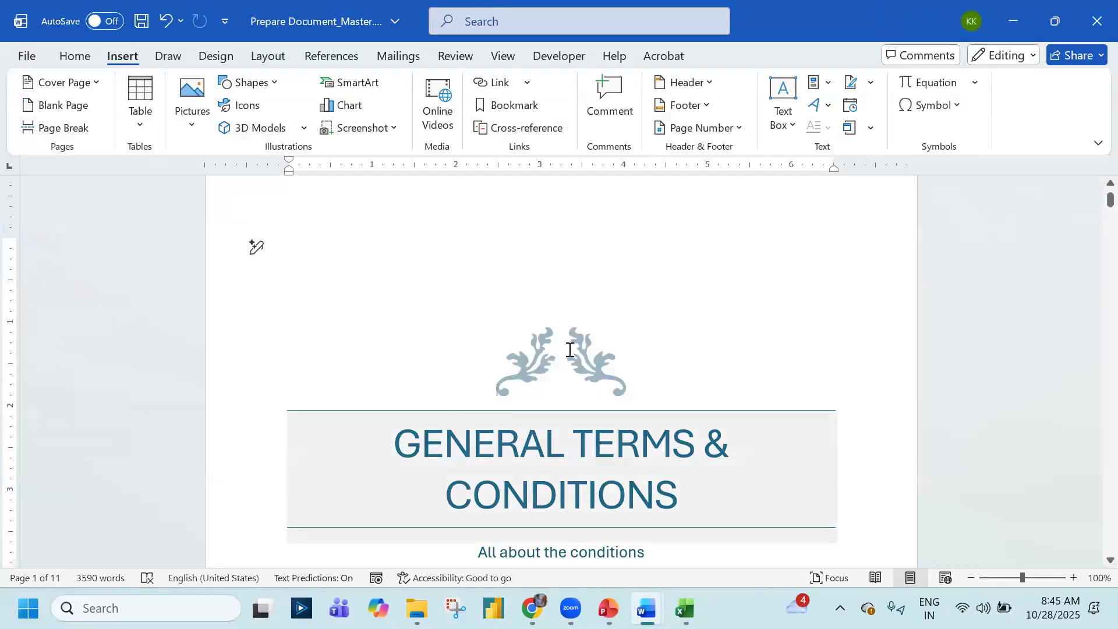
pyautogui.scroll(-2, 474, 303)
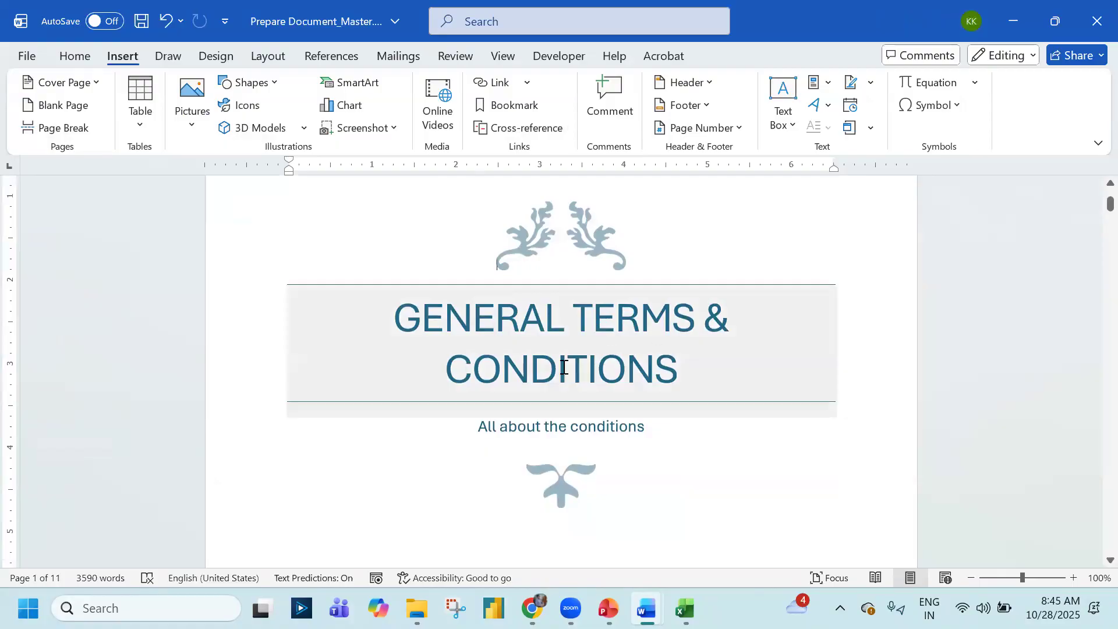
pyautogui.scroll(-1, 609, 367)
pyautogui.scroll(-6, 608, 366)
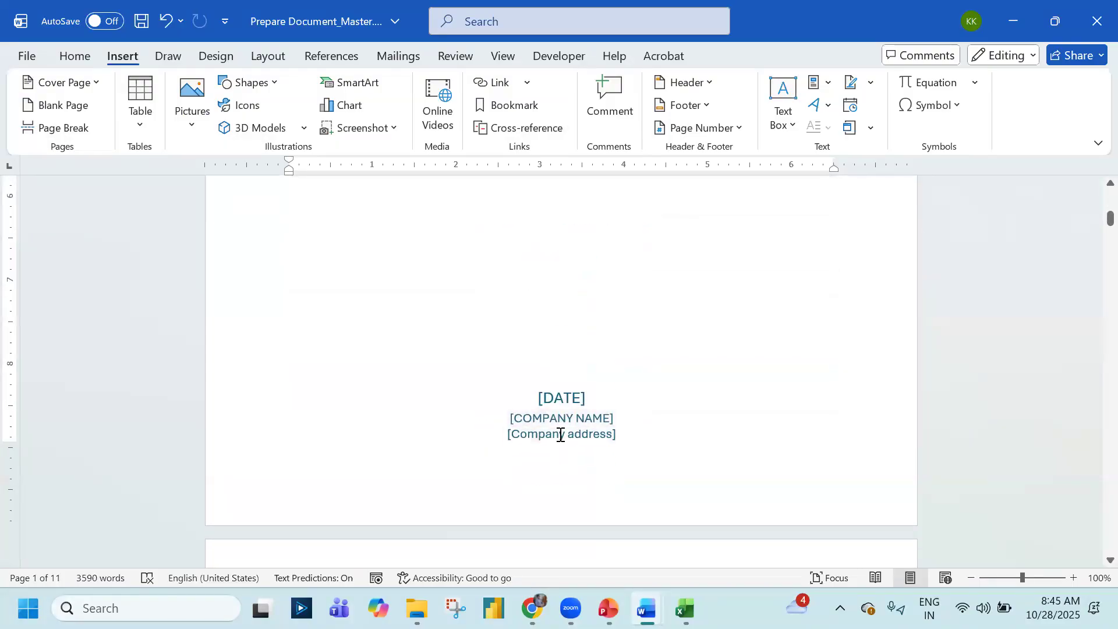
pyautogui.click(18, 58)
pyautogui.click(58, 224)
pyautogui.click(774, 203)
pyautogui.click(808, 246)
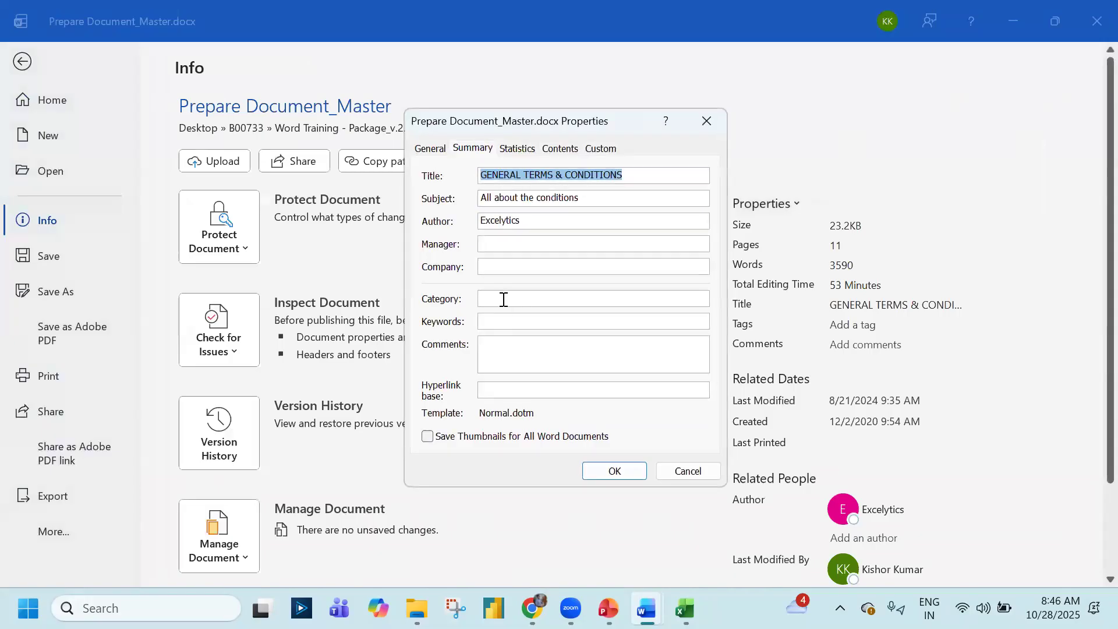
pyautogui.click(514, 268)
pyautogui.write('Tea')
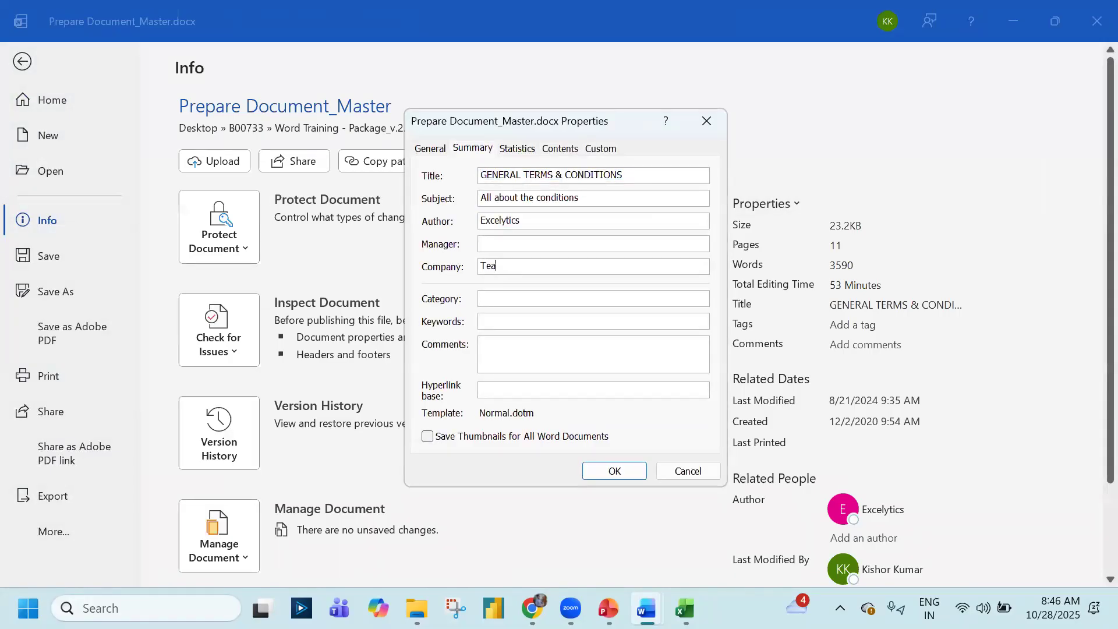
pyautogui.write('m Excelytics')
# View the Statistics, Contents and Custom properties, apply the property changes, and check the company name on the cover page
pyautogui.click(516, 149)
pyautogui.click(559, 148)
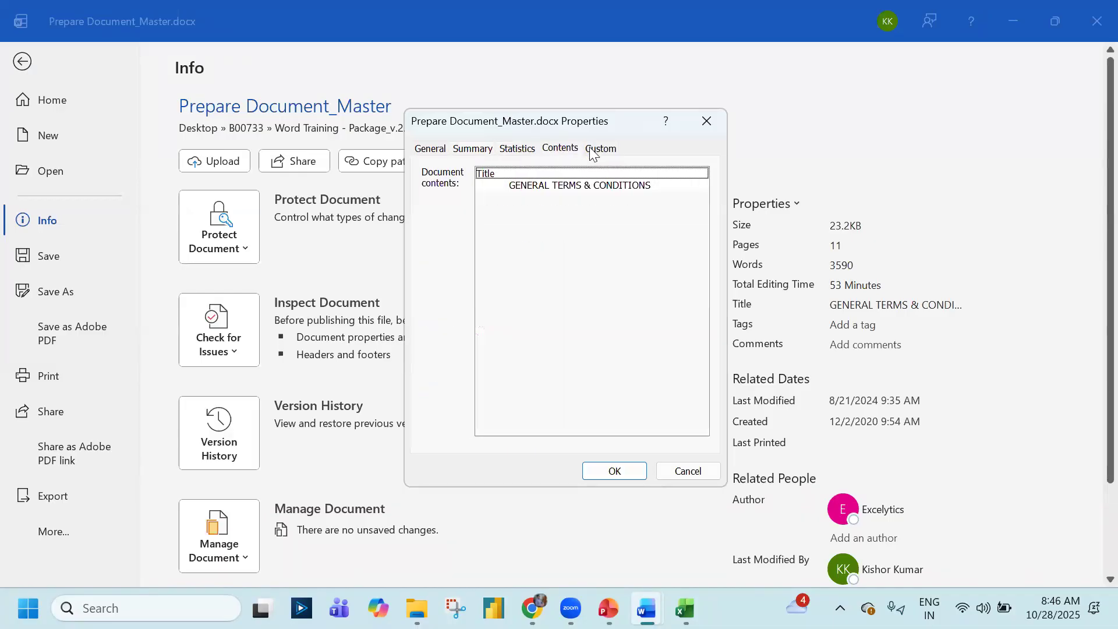
pyautogui.click(600, 148)
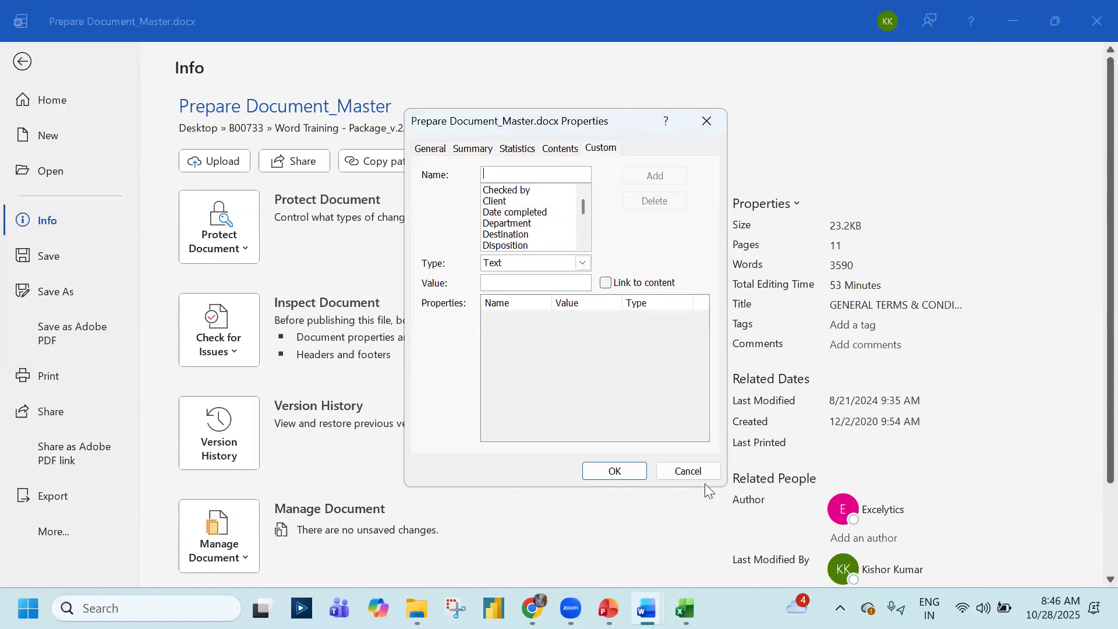
pyautogui.click(614, 470)
pyautogui.click(22, 61)
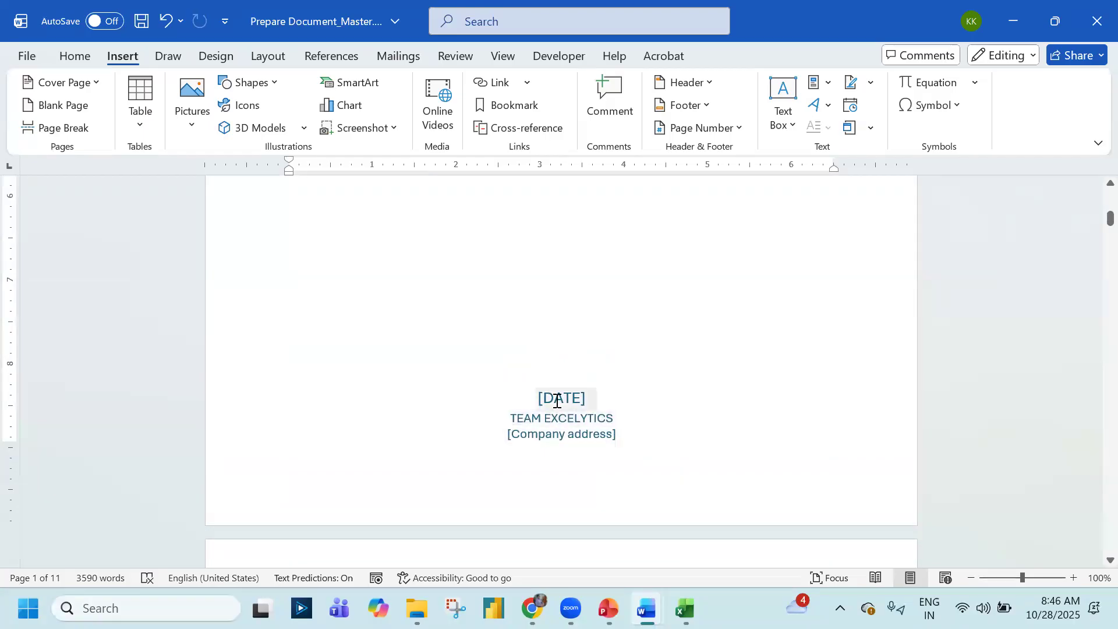
pyautogui.scroll(10, 557, 400)
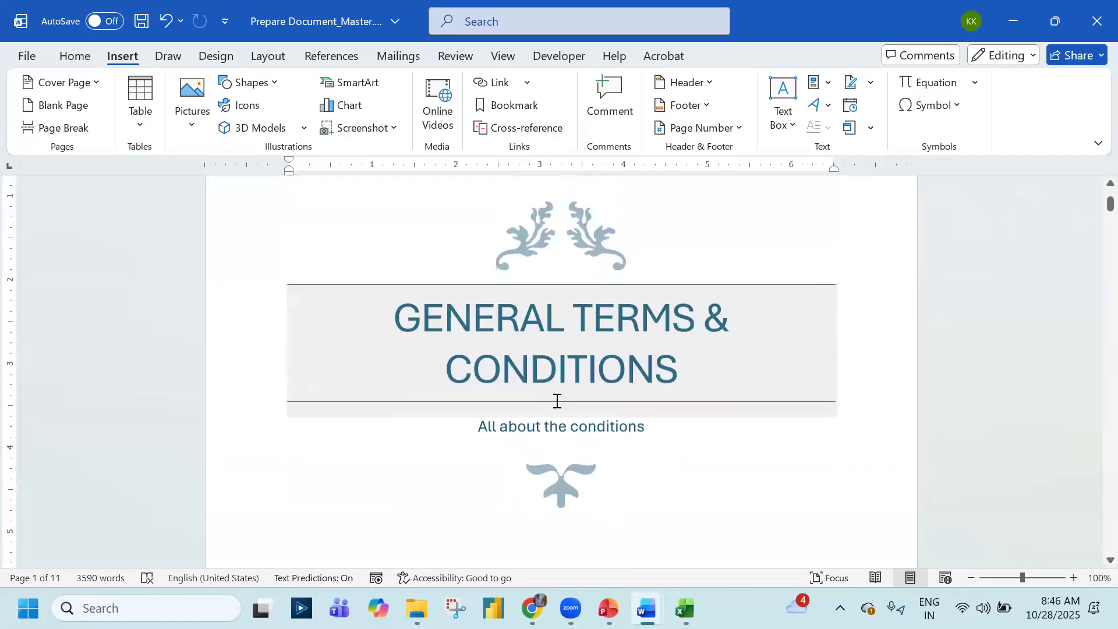
pyautogui.scroll(-8, 557, 401)
pyautogui.scroll(3, 557, 401)
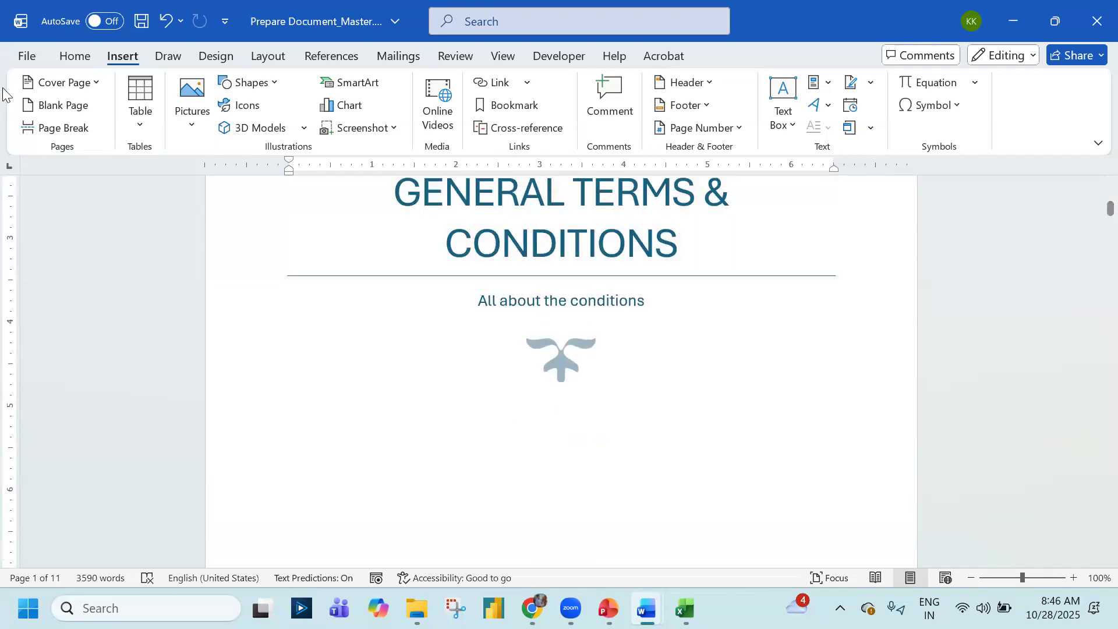
# Review the document's summary properties, dismiss them, and view the start of the page after the cover
pyautogui.click(21, 56)
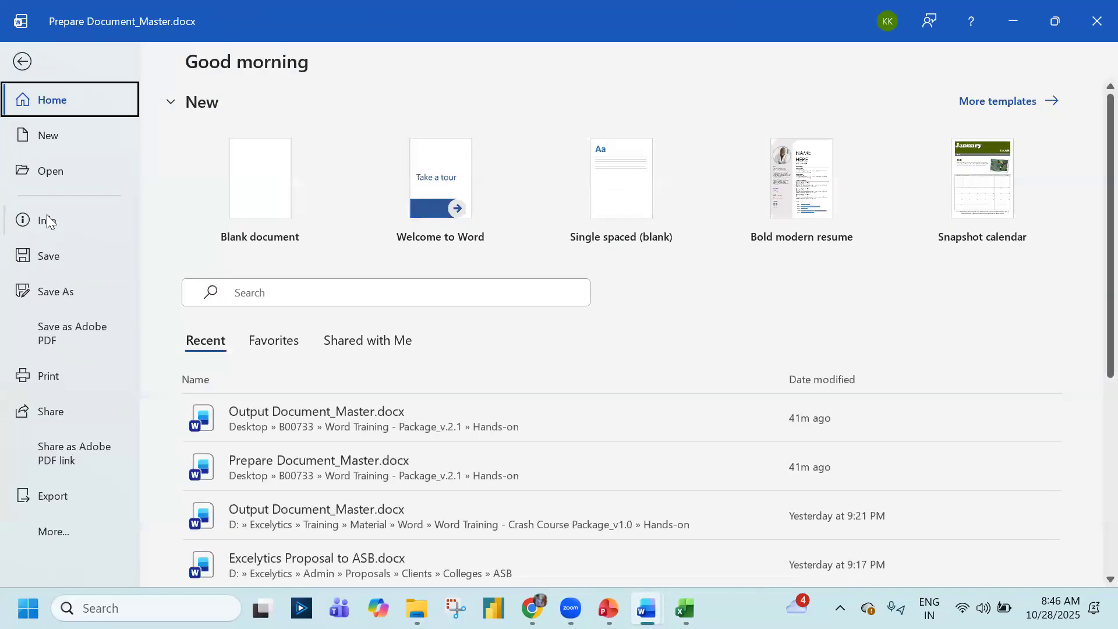
pyautogui.click(45, 222)
pyautogui.click(780, 211)
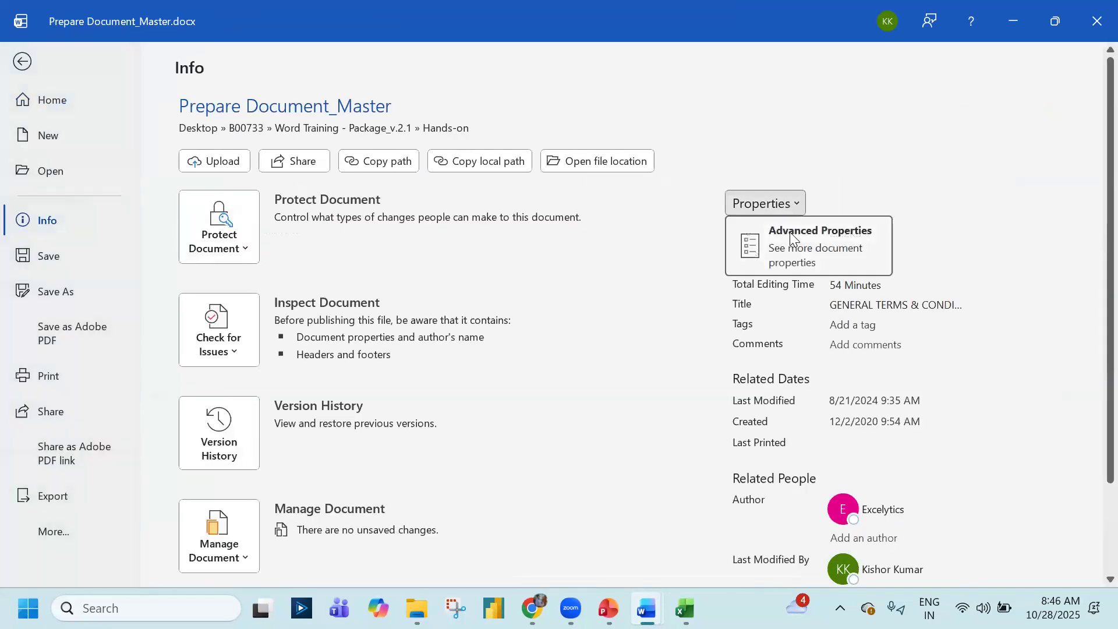
pyautogui.click(793, 236)
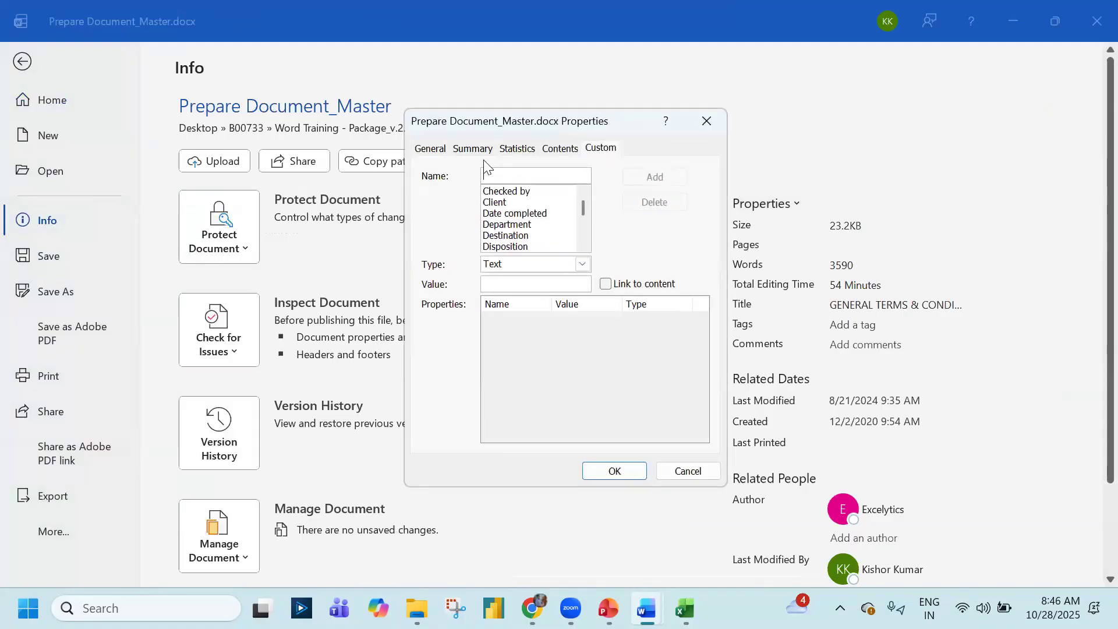
pyautogui.click(469, 151)
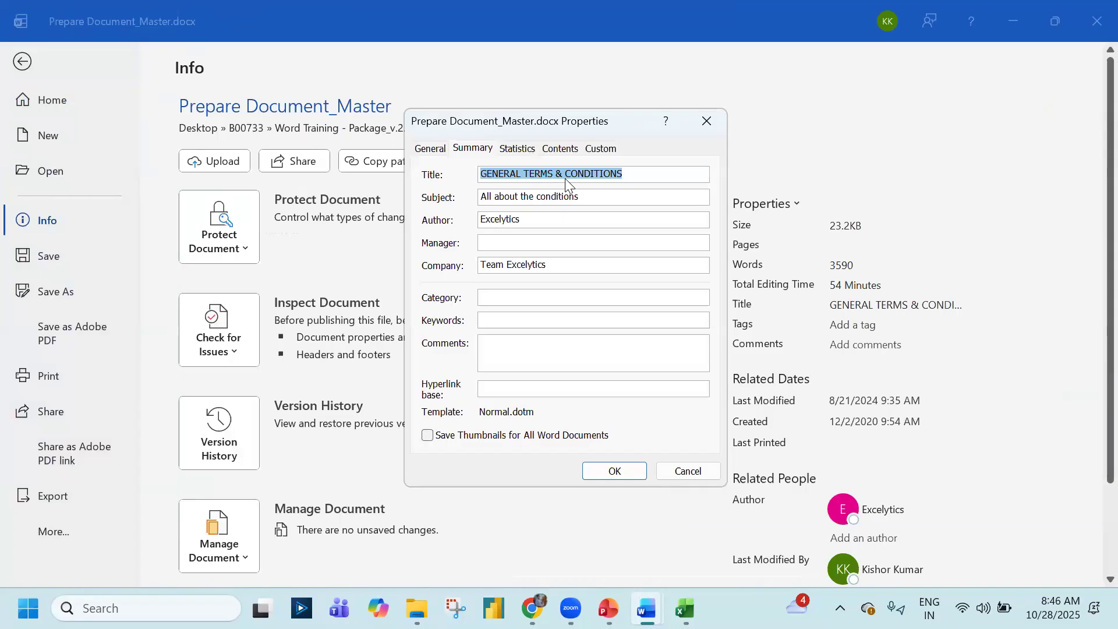
pyautogui.click(696, 475)
pyautogui.click(22, 61)
pyautogui.scroll(-5, 256, 261)
pyautogui.scroll(-5, 256, 261)
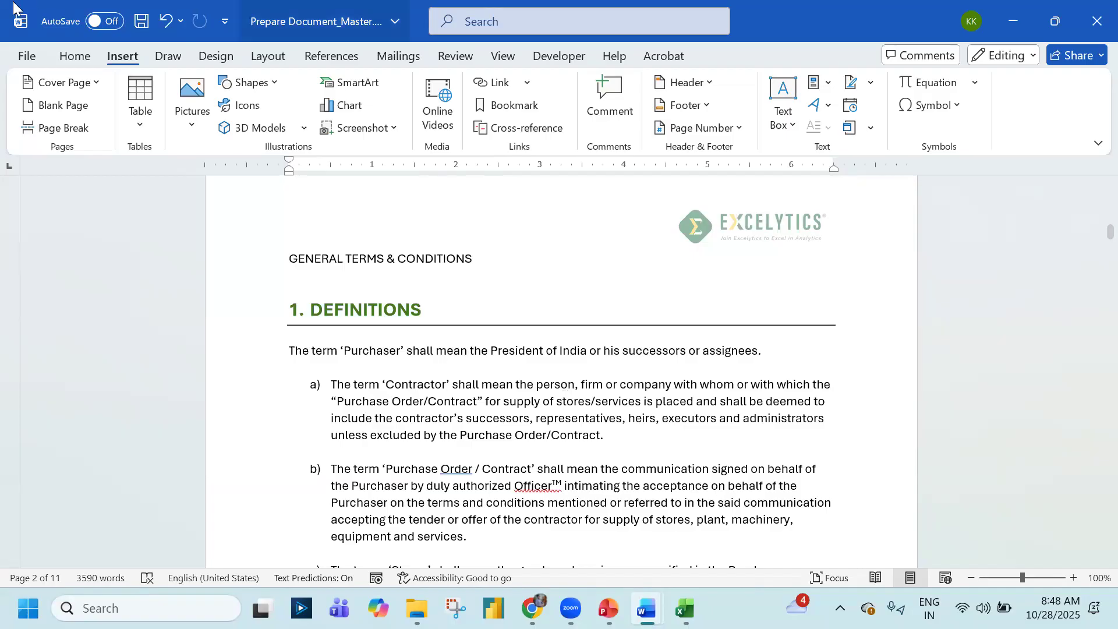
# Recheck the title, subject and company in the advanced properties, and return to the document without applying anything
pyautogui.click(24, 56)
pyautogui.click(48, 219)
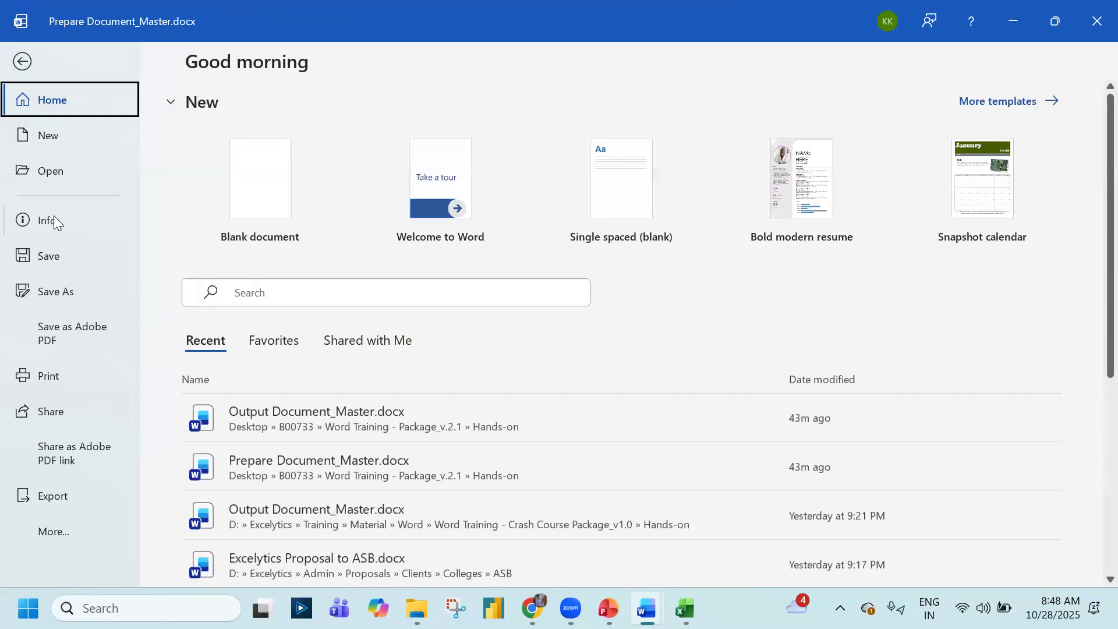
pyautogui.click(775, 204)
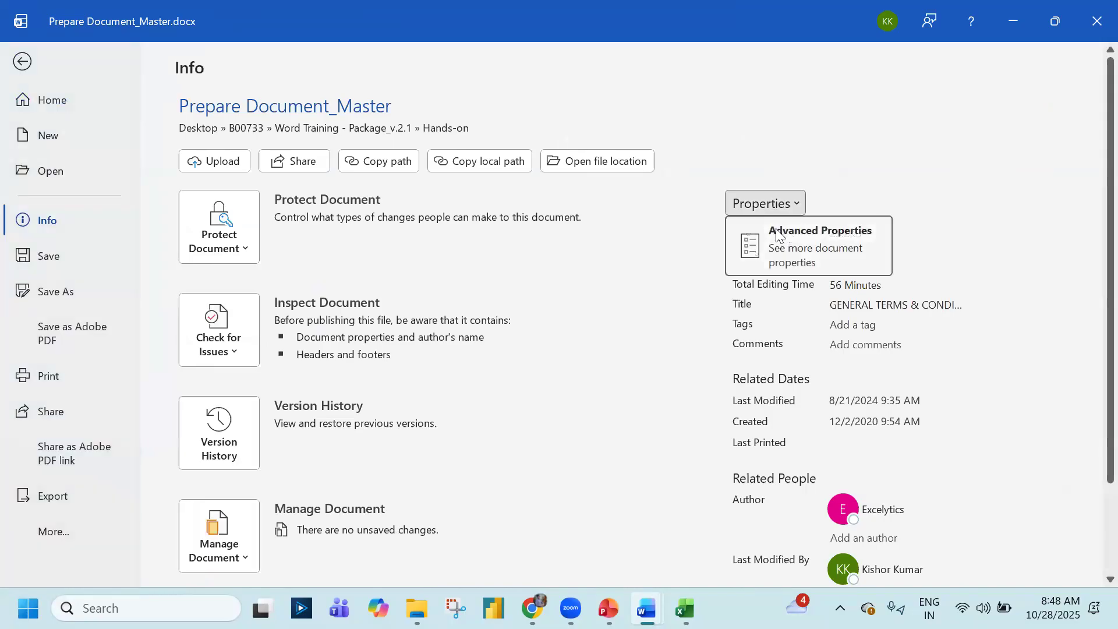
pyautogui.click(780, 230)
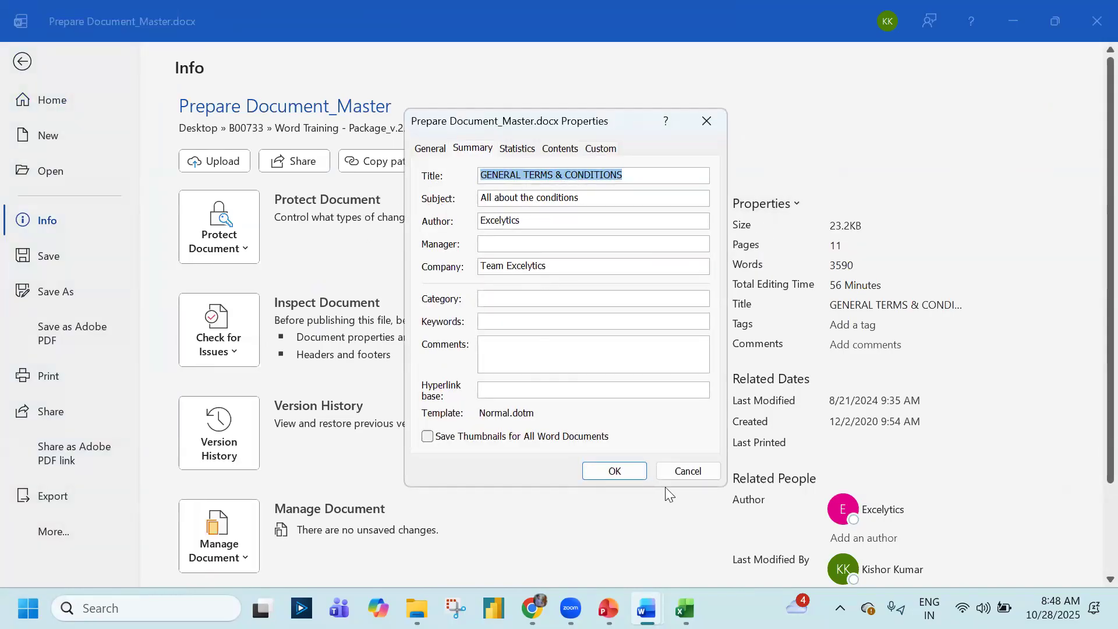
pyautogui.click(684, 471)
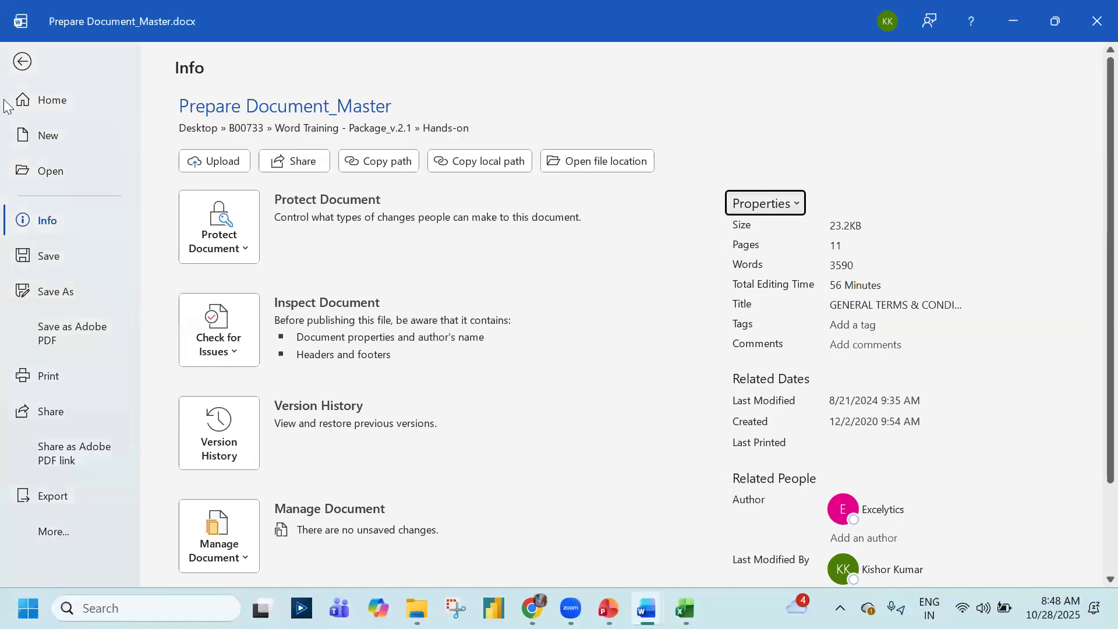
pyautogui.click(22, 62)
# Delete the GENERAL TERMS & CONDITIONS line and the empty space above the DEFINITIONS heading on page 2
pyautogui.scroll(10, 780, 323)
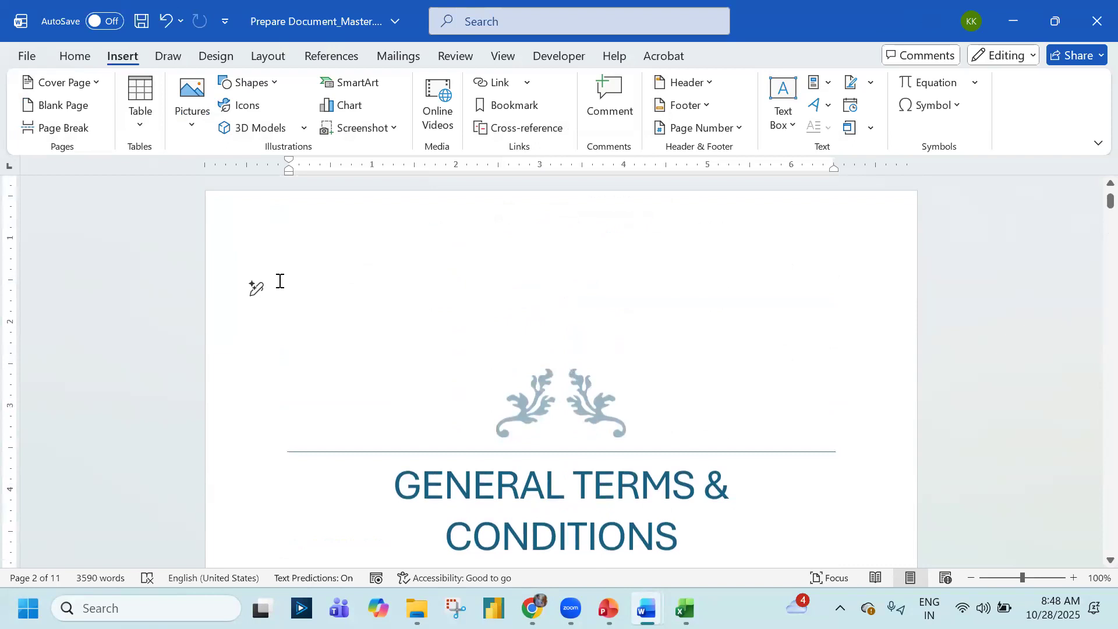
pyautogui.scroll(-10, 417, 352)
pyautogui.scroll(-1, 503, 320)
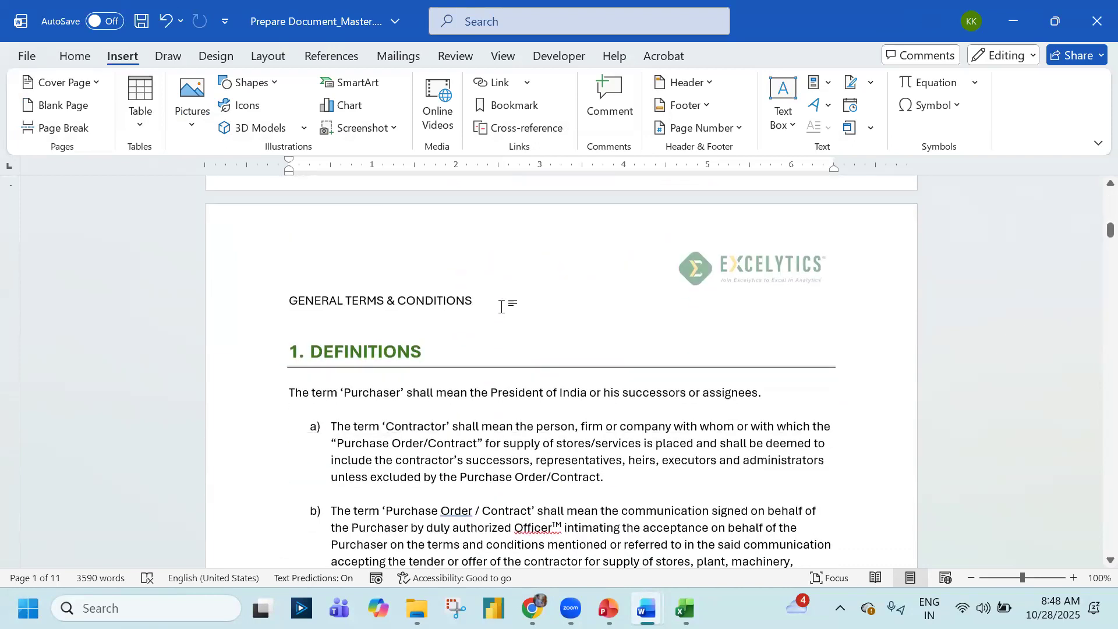
pyautogui.click(500, 306)
pyautogui.hotkey('shift', 'Home')
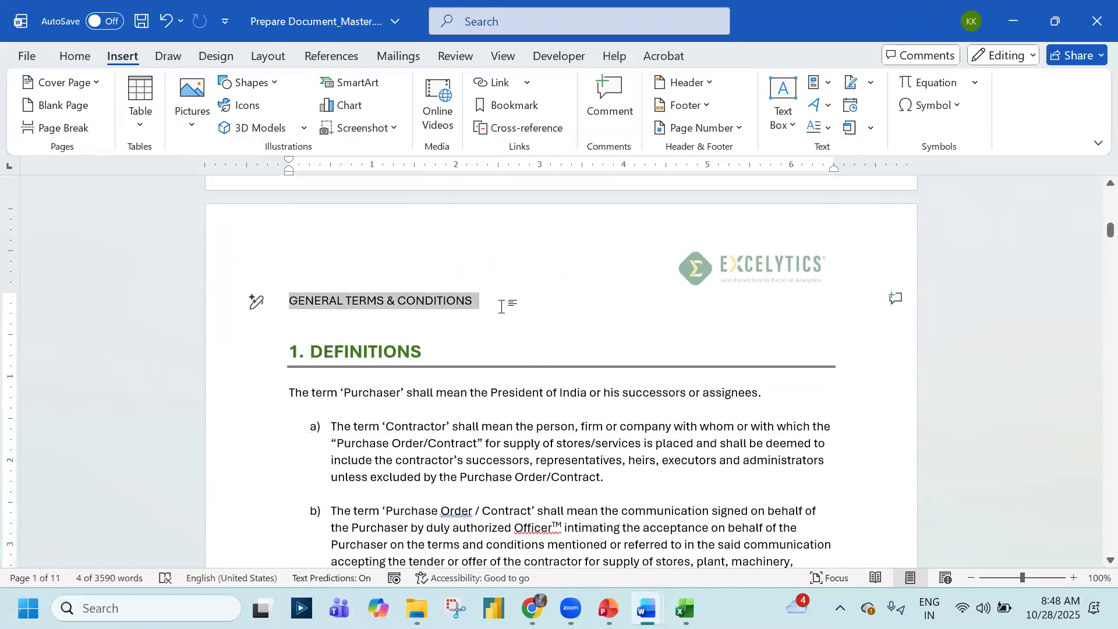
pyautogui.press('BackSpace')
pyautogui.press('Delete')
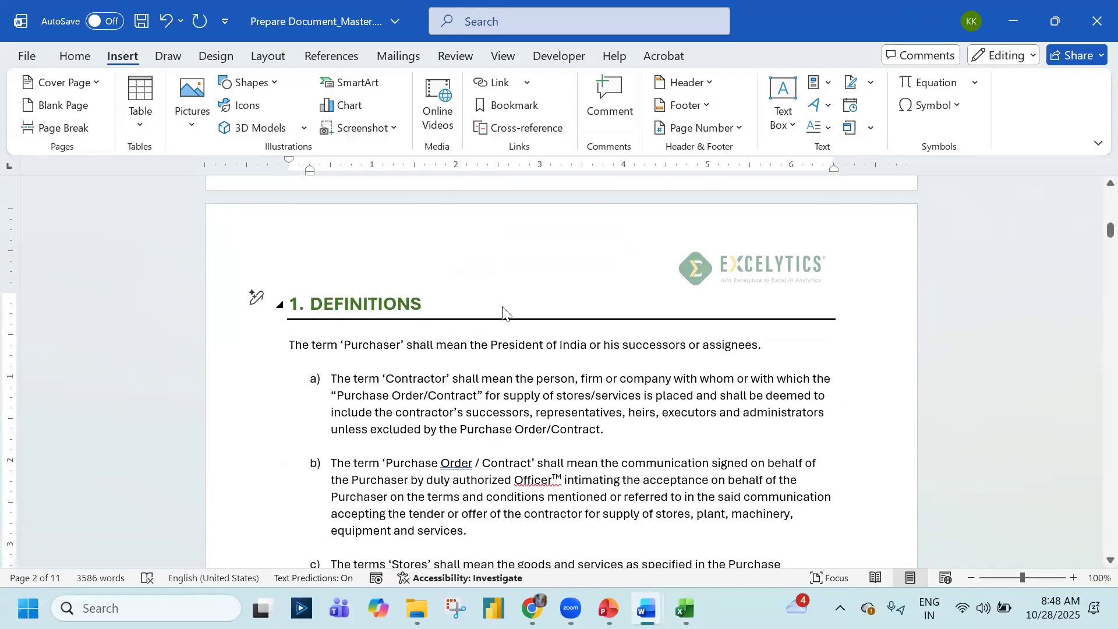
# Add an empty line above the DEFINITIONS heading at the start of page 2
pyautogui.scroll(6, 501, 306)
pyautogui.scroll(5, 500, 307)
pyautogui.scroll(-10, 492, 384)
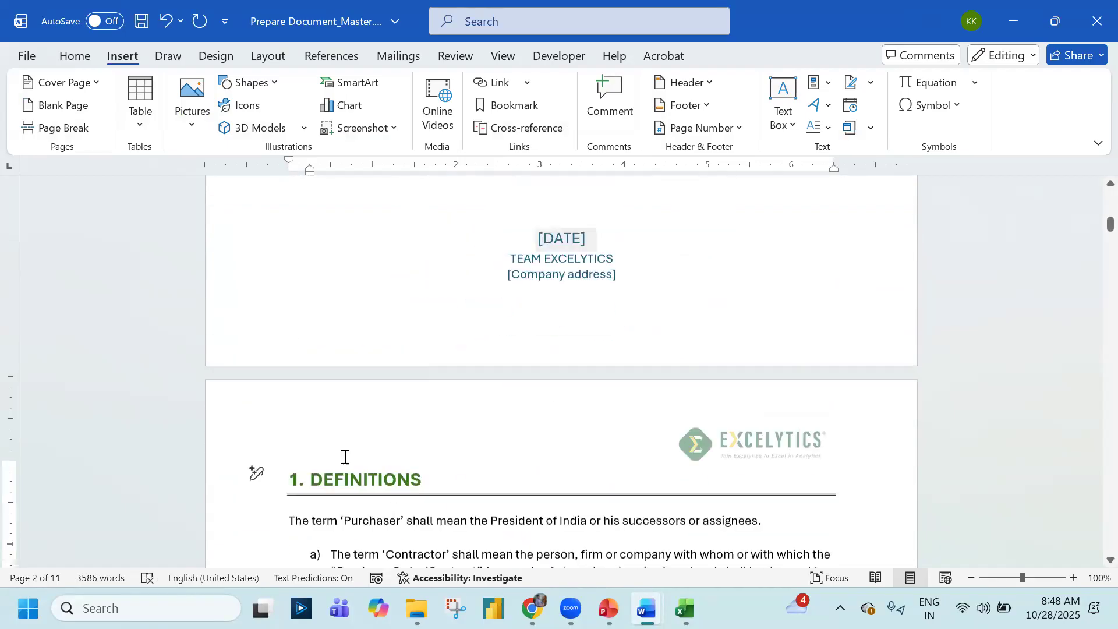
pyautogui.press('Return')
pyautogui.scroll(4, 315, 280)
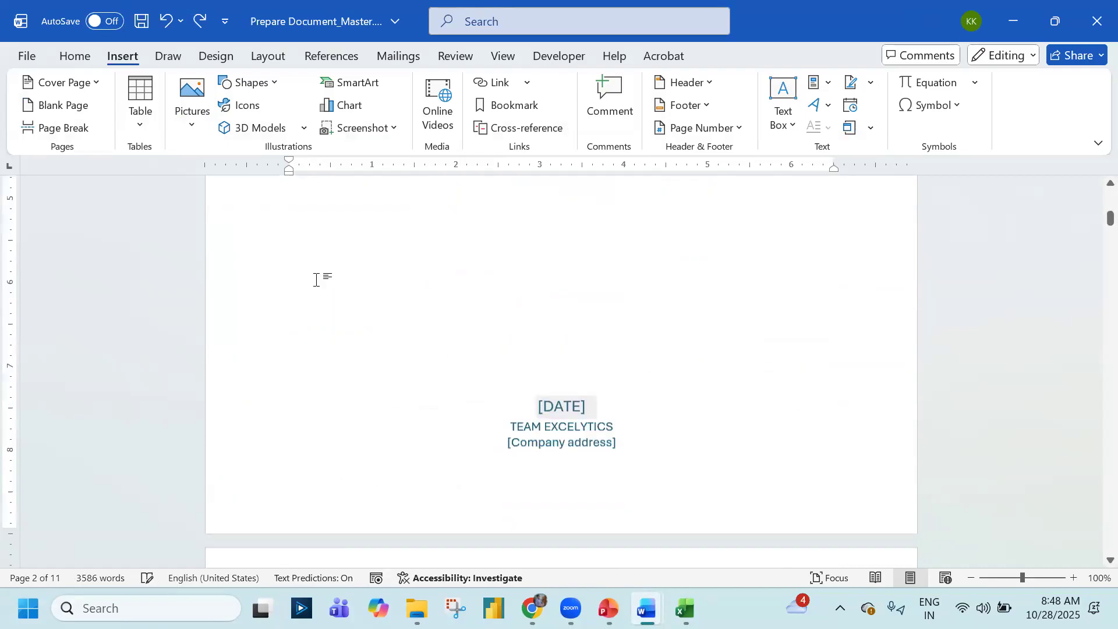
pyautogui.scroll(-4, 316, 281)
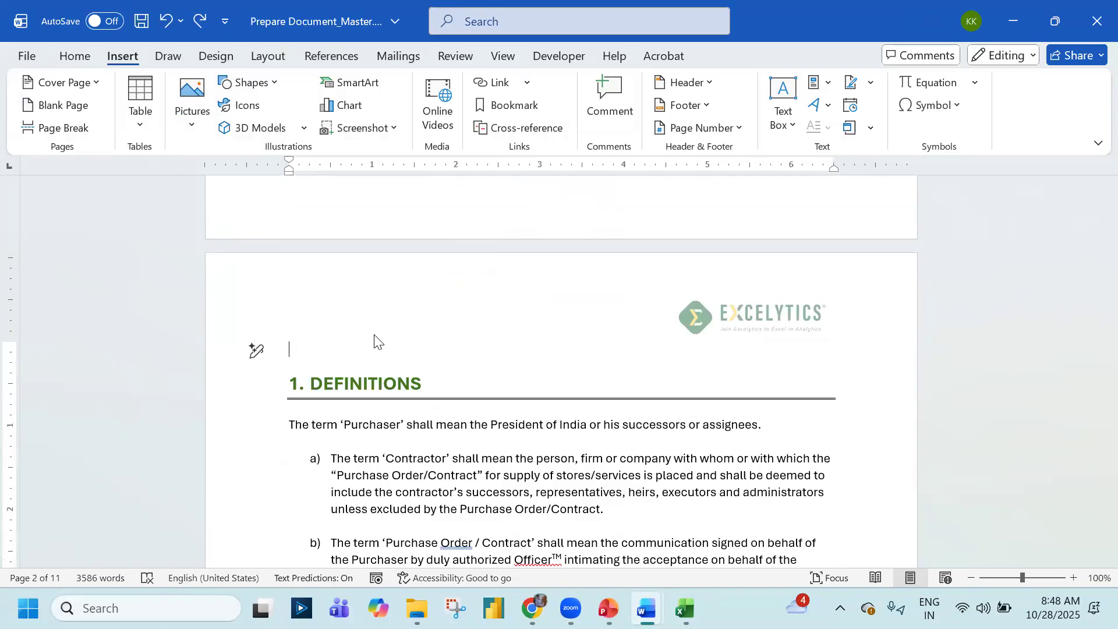
# Insert a blank page between the cover page and the DEFINITIONS page
pyautogui.click(40, 108)
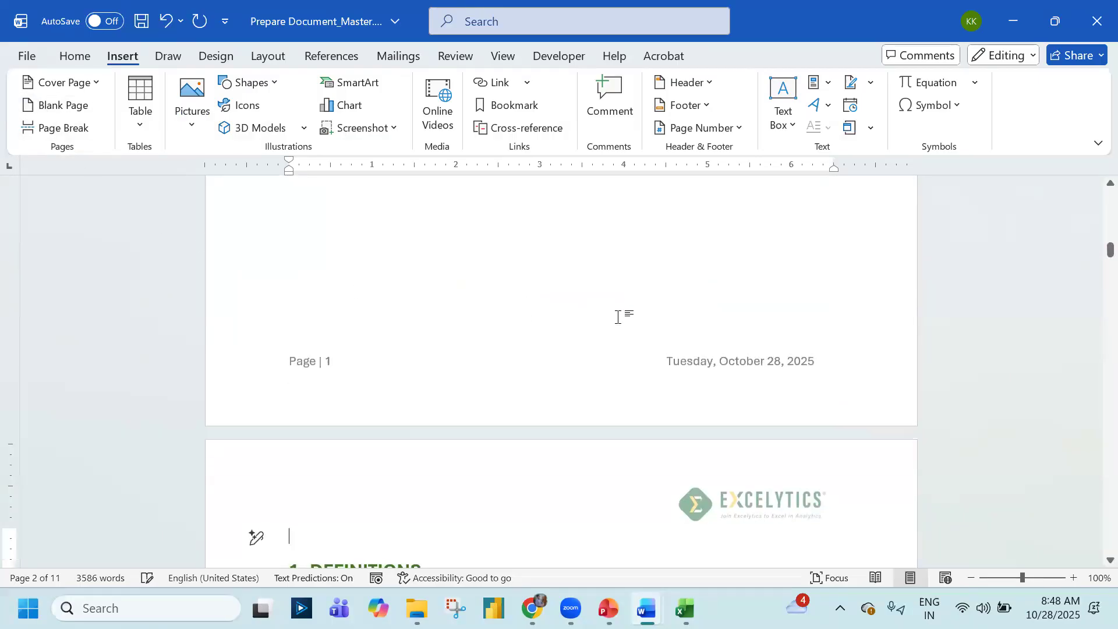
pyautogui.scroll(5, 619, 317)
pyautogui.scroll(-4, 620, 318)
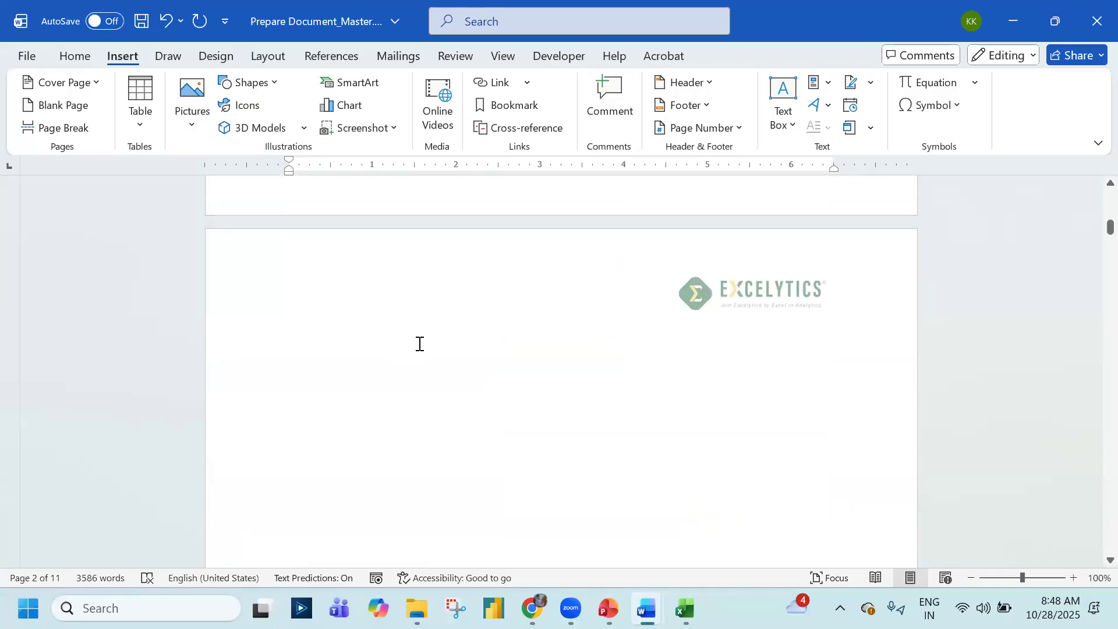
# Try deleting the break on the new blank page, and undo the deletion
pyautogui.click(542, 357)
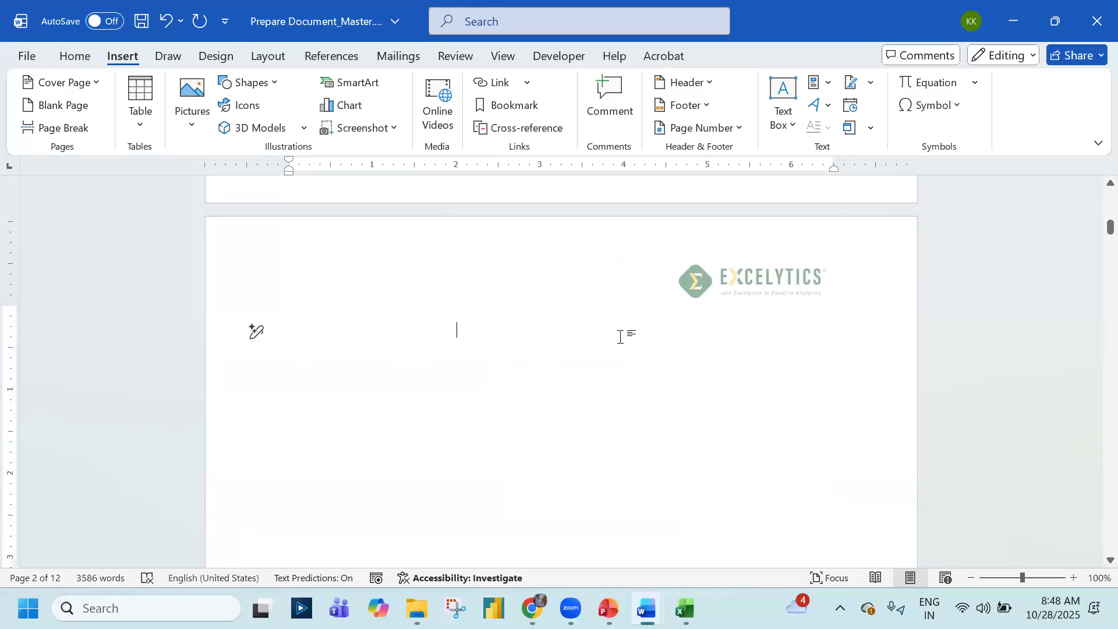
pyautogui.press('Delete')
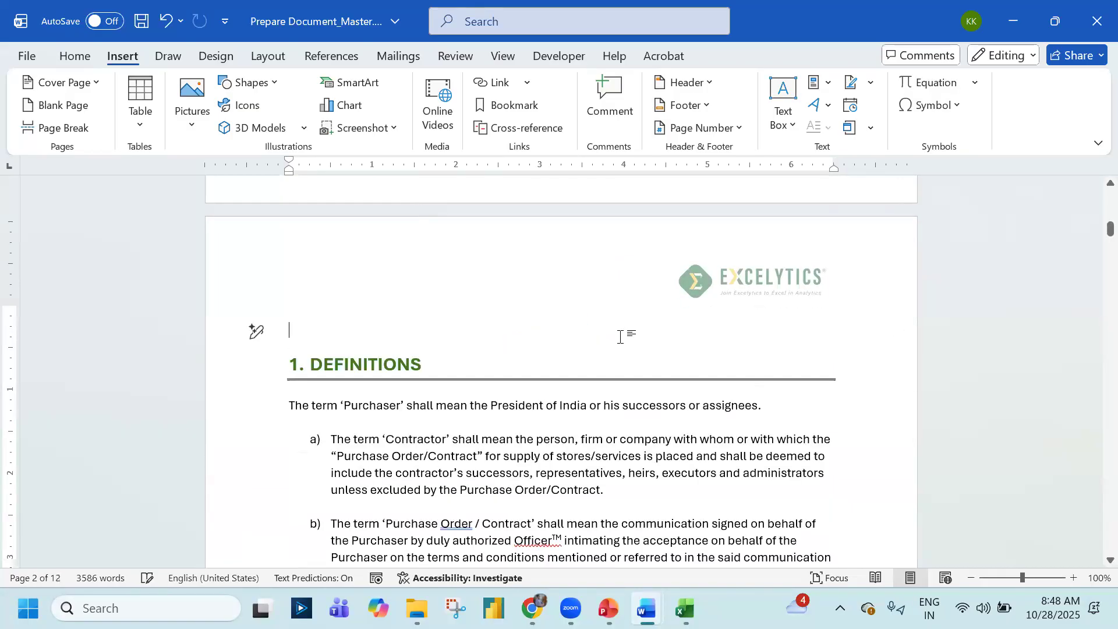
pyautogui.scroll(4, 620, 336)
pyautogui.hotkey('ctrl', 'z')
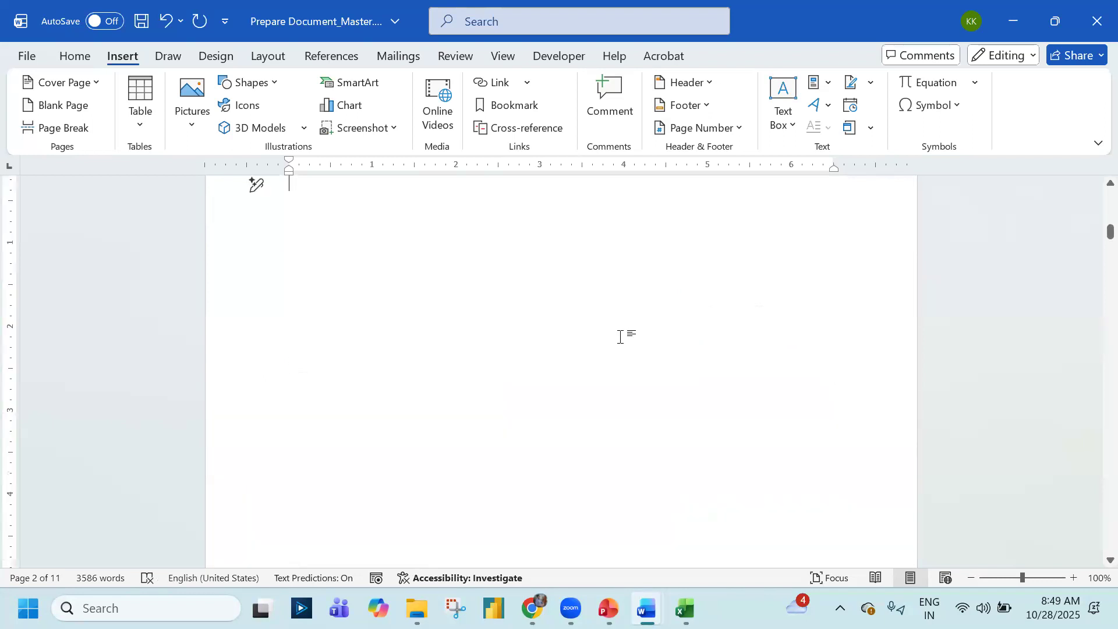
# Examine the cover page, the inserted blank page and the start of the DEFINITIONS page
pyautogui.scroll(2, 413, 320)
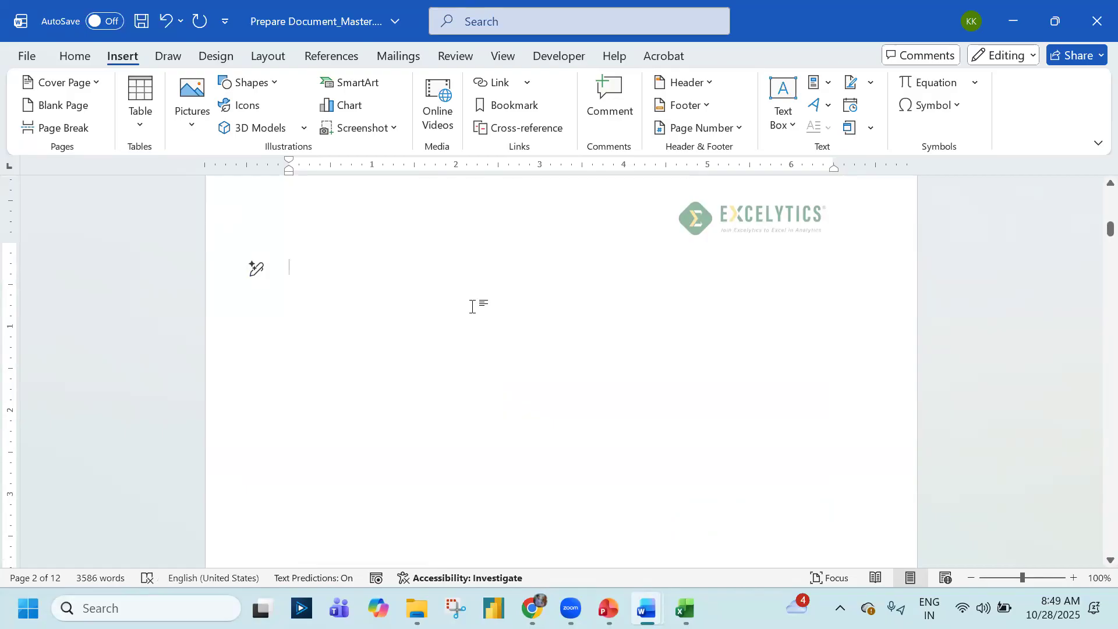
pyautogui.scroll(5, 472, 322)
pyautogui.scroll(-5, 456, 367)
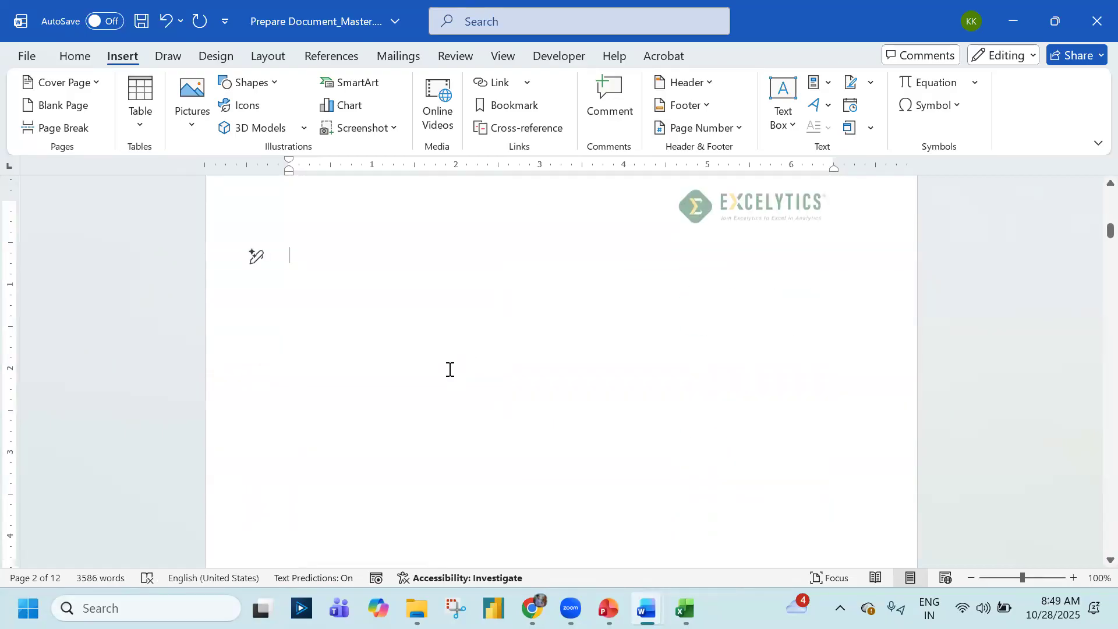
pyautogui.scroll(10, 450, 369)
pyautogui.scroll(-5, 445, 374)
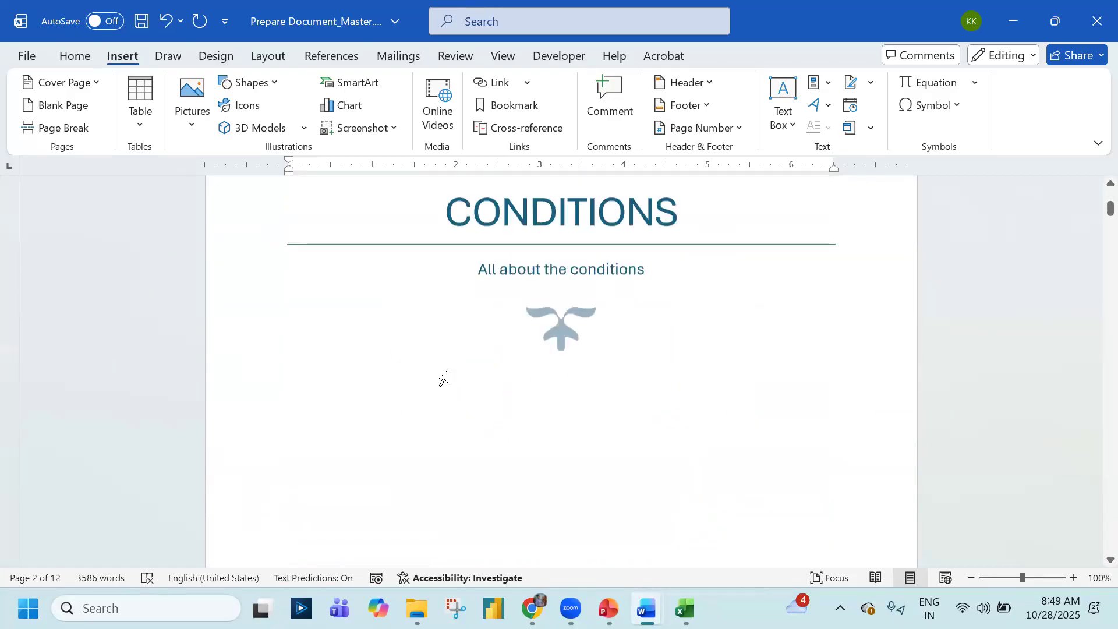
pyautogui.scroll(5, 448, 372)
pyautogui.scroll(-15, 456, 369)
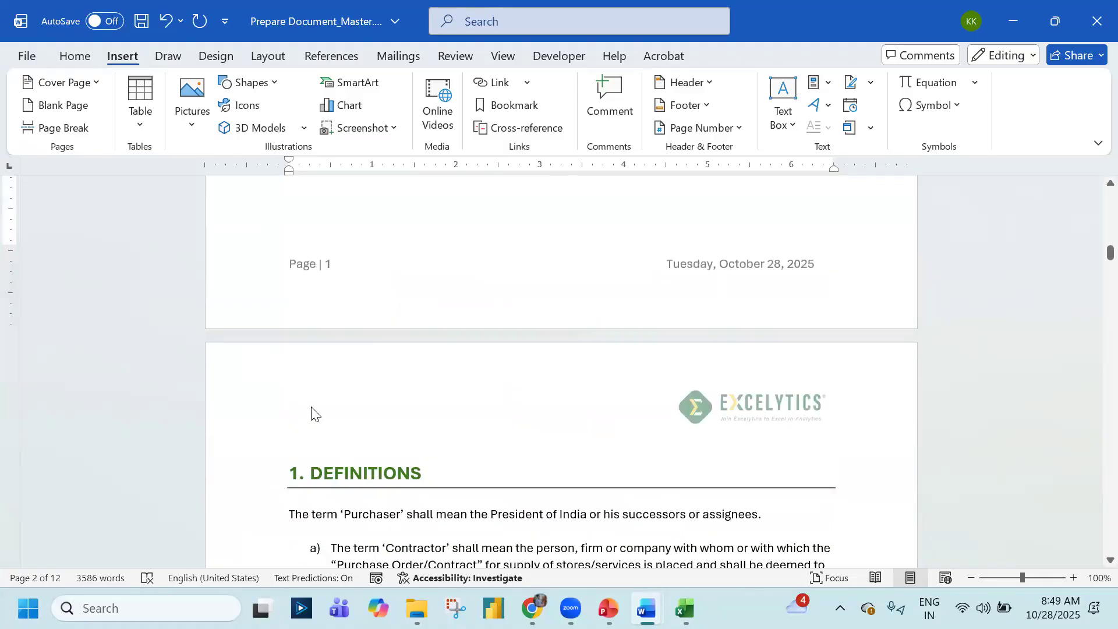
# Remove the empty line above the DEFINITIONS heading
pyautogui.click(351, 443)
pyautogui.press('Delete')
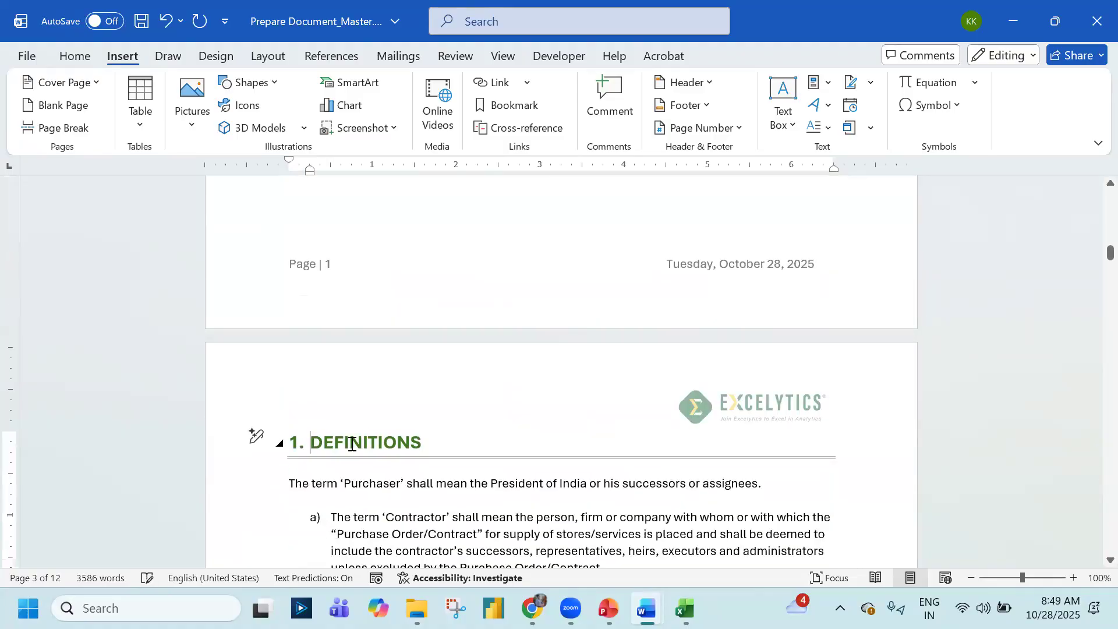
# Enter the sentence "This page is left blank intentionally" on the blank page after the cover page
pyautogui.scroll(15, 372, 449)
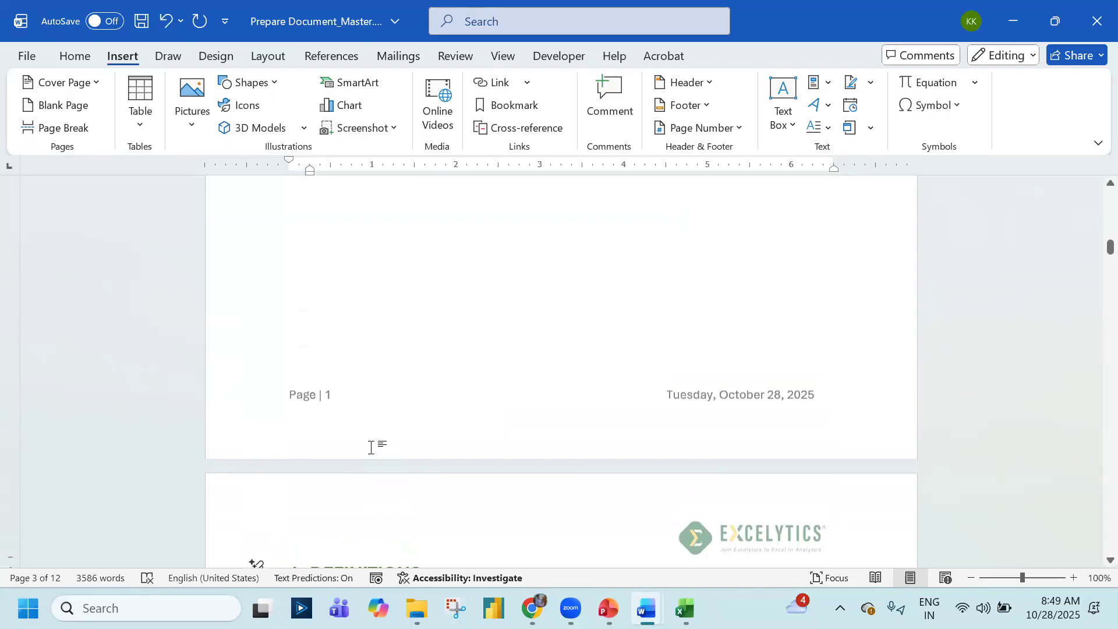
pyautogui.scroll(-1, 410, 384)
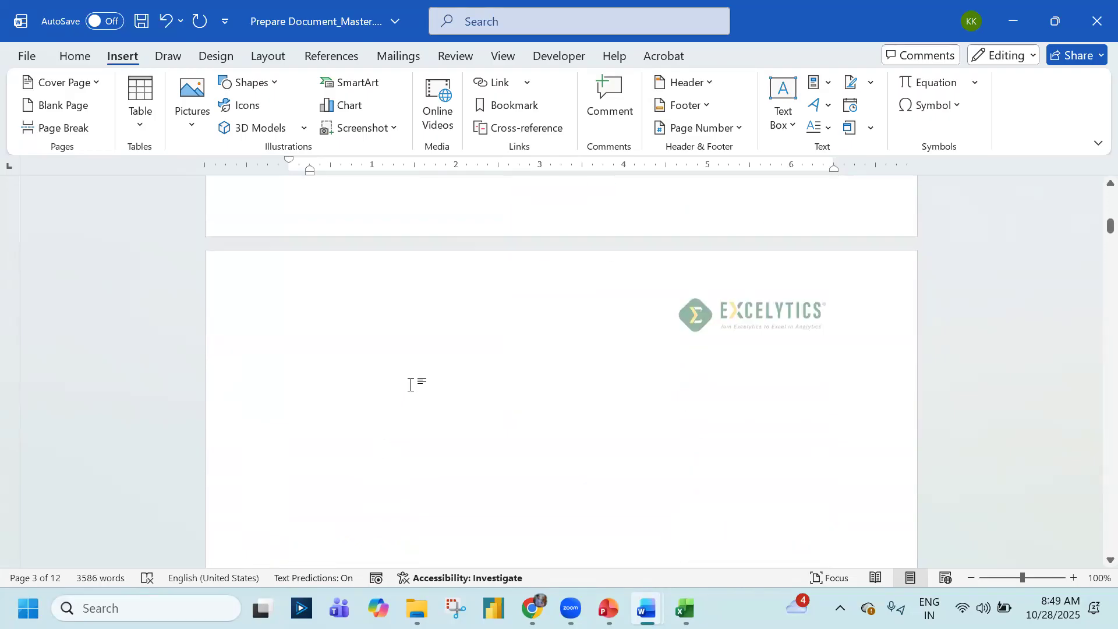
pyautogui.click(434, 340)
pyautogui.write('This ')
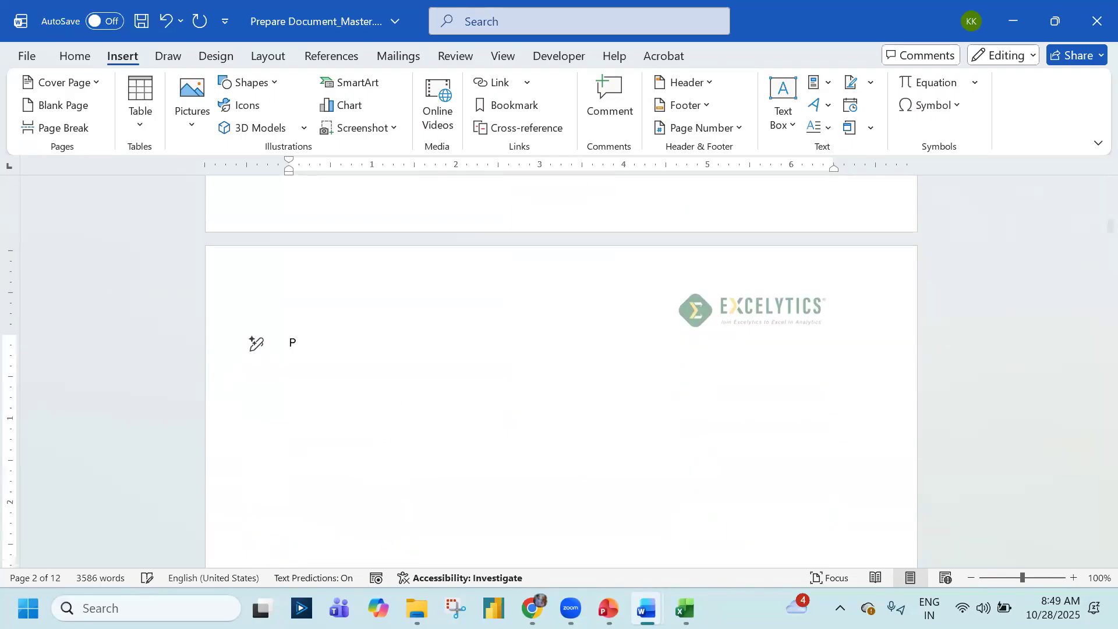
pyautogui.write('page is left blank intentionally')
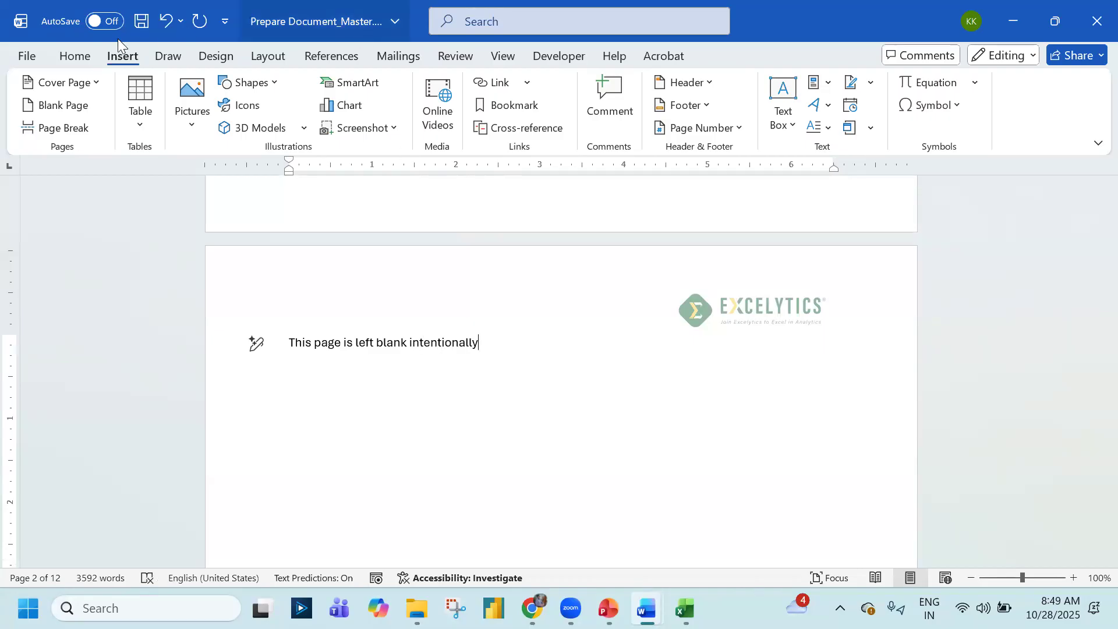
# Centre the blank page's sentence and make it bold
pyautogui.hotkey('ctrl', 'e')
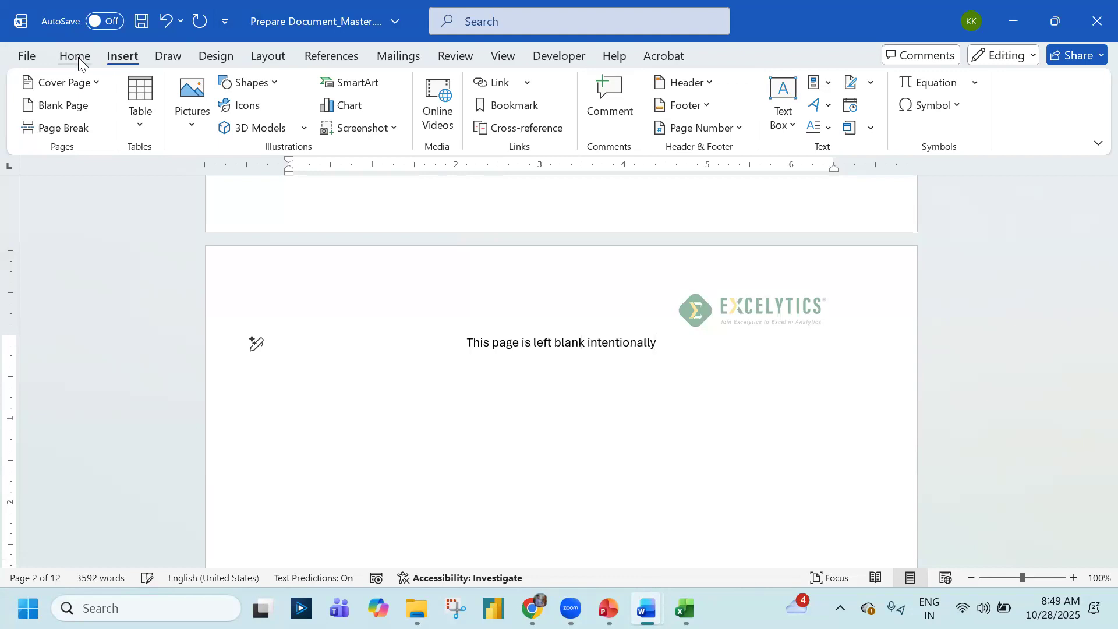
pyautogui.hotkey('shift', 'Home')
pyautogui.hotkey('ctrl', 'b')
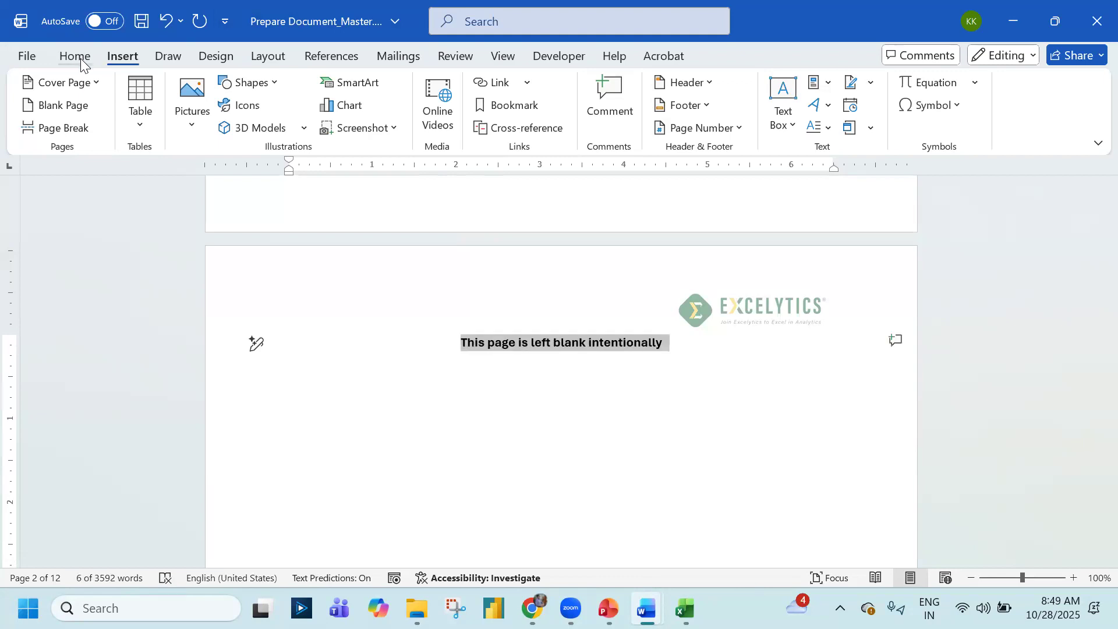
# Increase the blank page's sentence to font size 14
pyautogui.hotkey('ctrl', 'shift', '.')
pyautogui.hotkey('ctrl', 'shift', '.')
pyautogui.hotkey('ctrl', 'shift', '.')
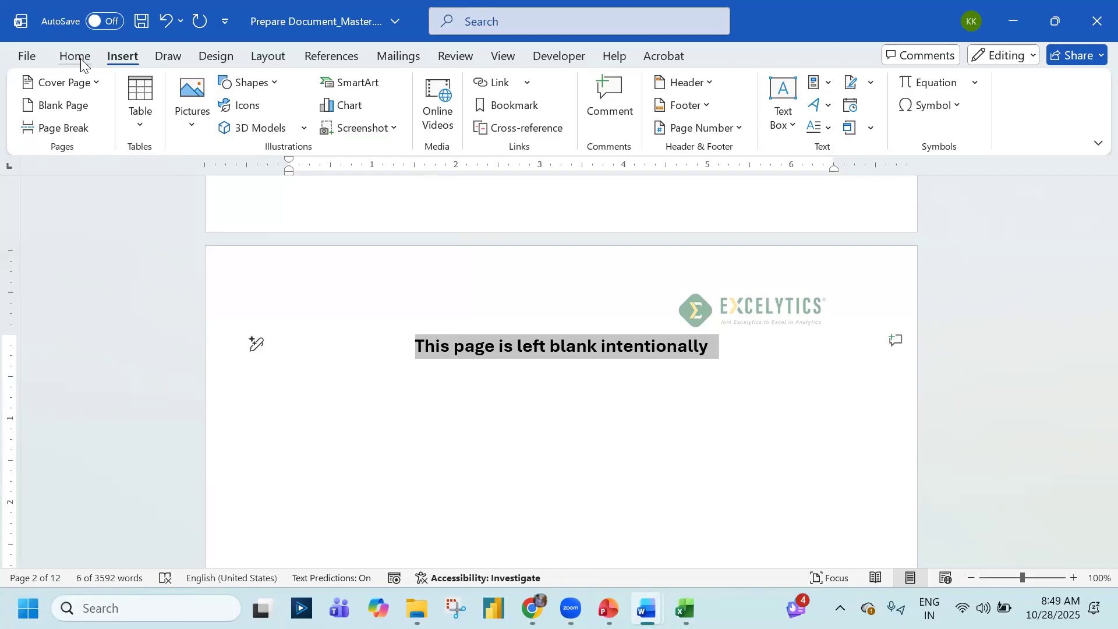
pyautogui.hotkey('ctrl', 'shift', ',')
pyautogui.hotkey('ctrl', 'shift', '.')
pyautogui.hotkey('ctrl', 'shift', ',')
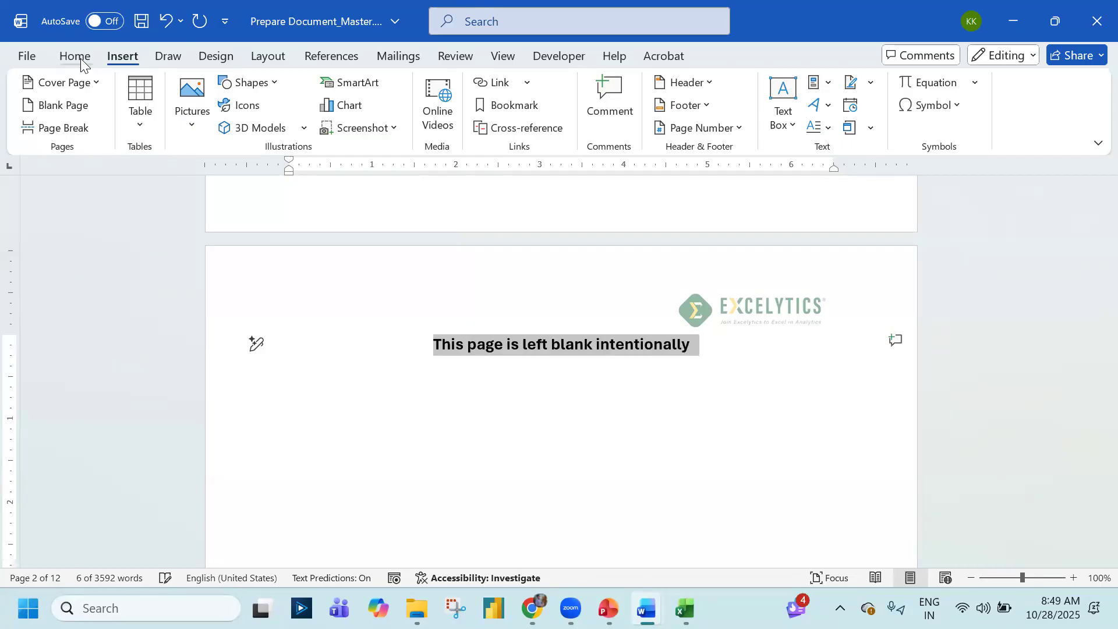
# Review the cover page, the intentionally blank page and the DEFINITIONS and EVALUATION CRITERIA sections
pyautogui.scroll(-6, 597, 141)
pyautogui.scroll(6, 238, 138)
pyautogui.scroll(1, 241, 146)
pyautogui.scroll(12, 501, 302)
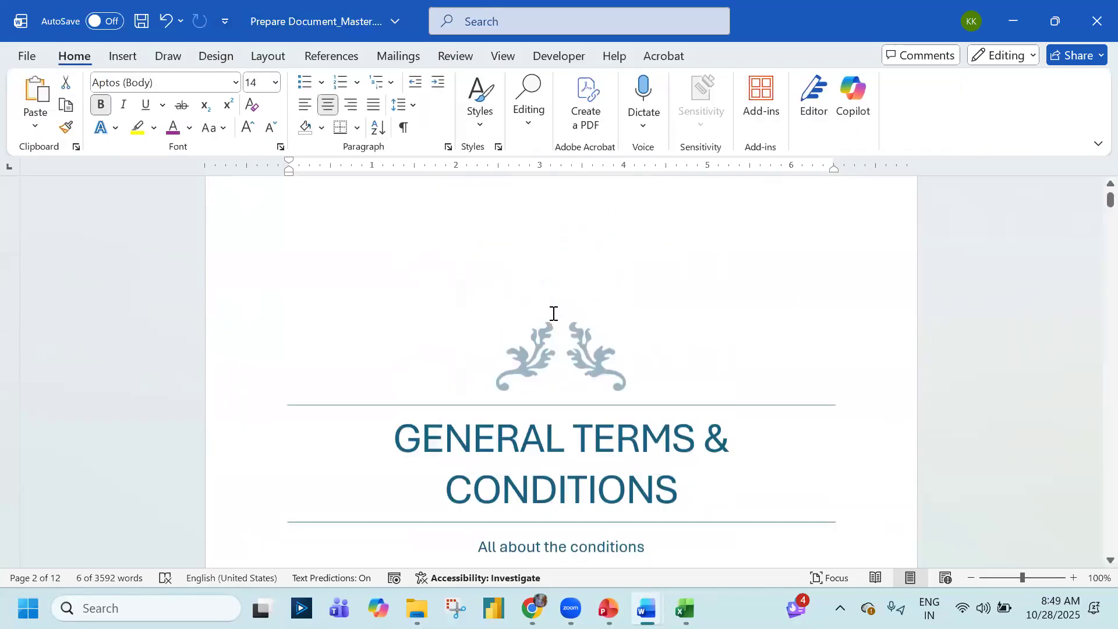
pyautogui.scroll(-10, 554, 313)
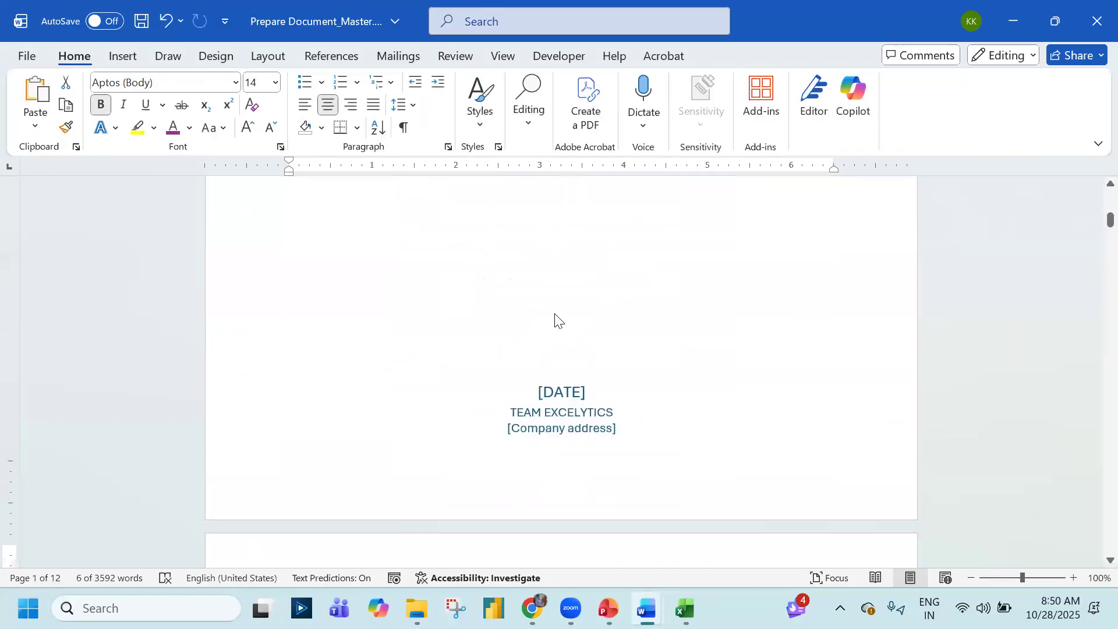
pyautogui.scroll(-10, 553, 313)
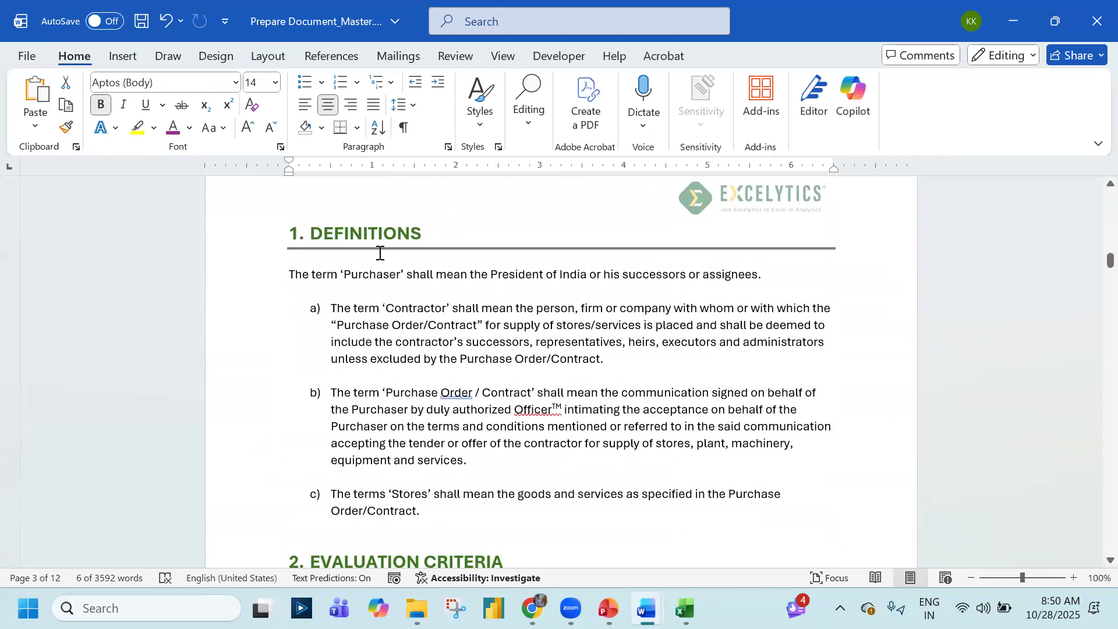
pyautogui.scroll(-5, 481, 442)
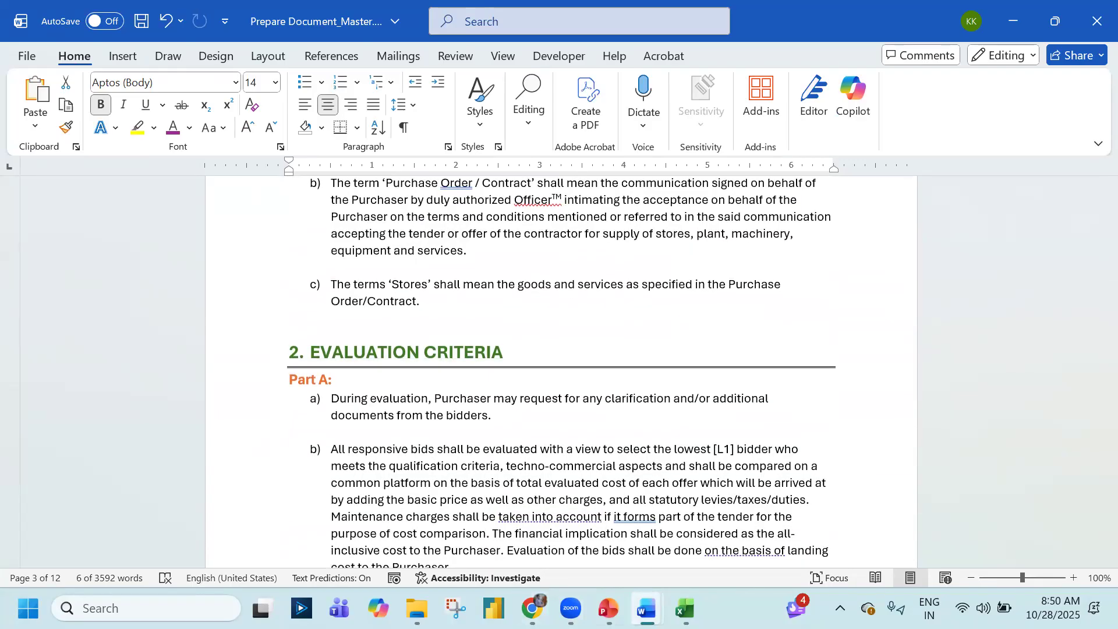
# Switch to the PowerPoint course slides, view the Working with Shapes & Smart Arts slide, and return to the Word document
pyautogui.click(623, 491)
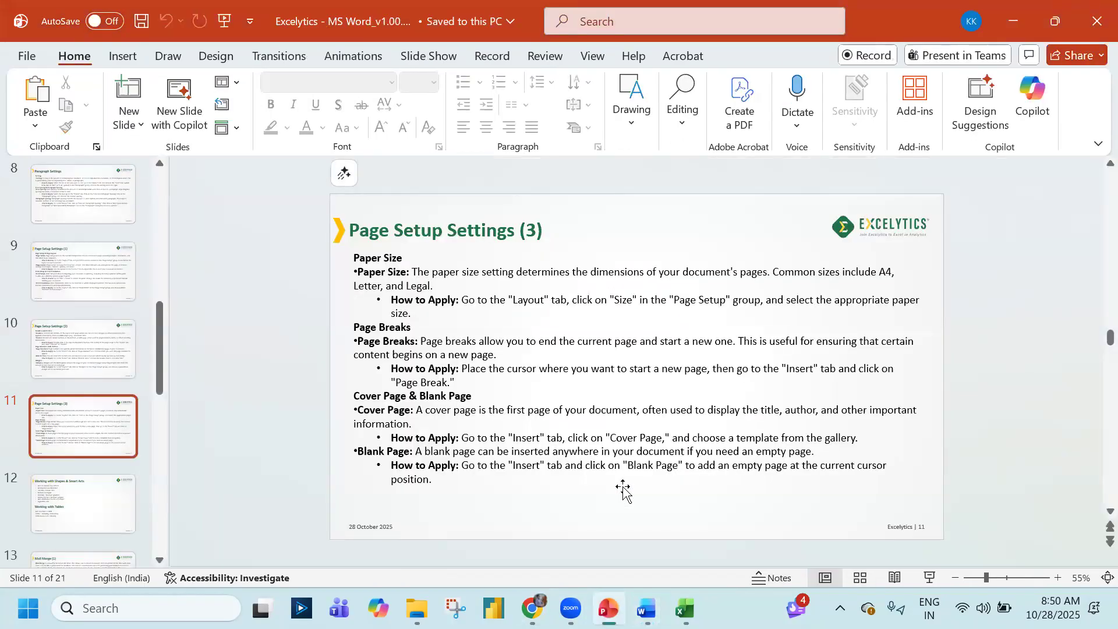
pyautogui.scroll(-1, 623, 491)
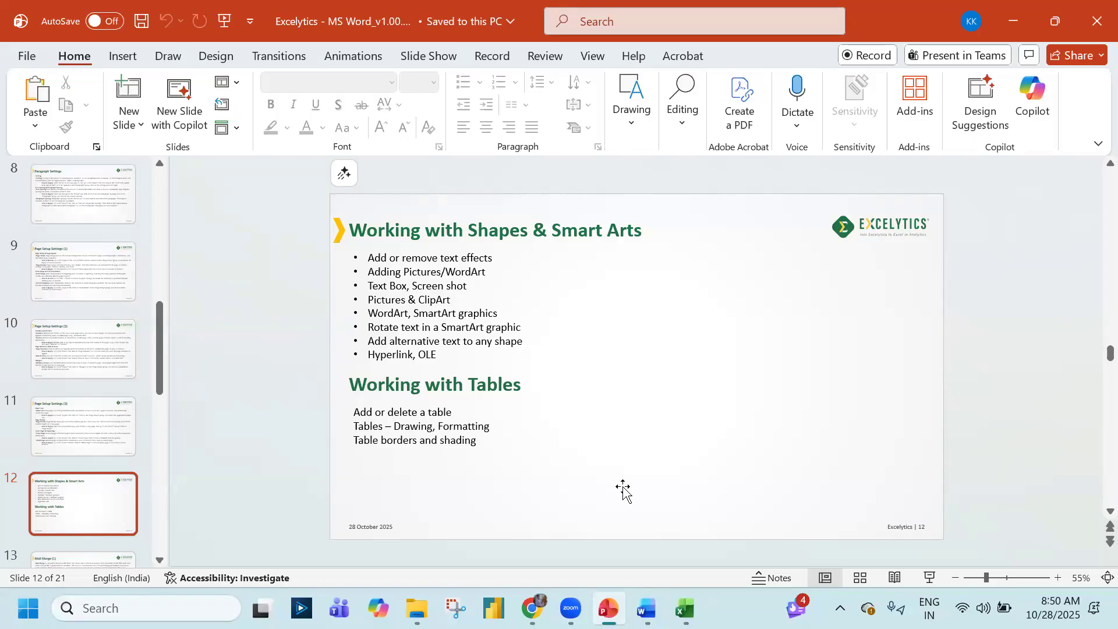
pyautogui.hotkey('alt', 'Tab')
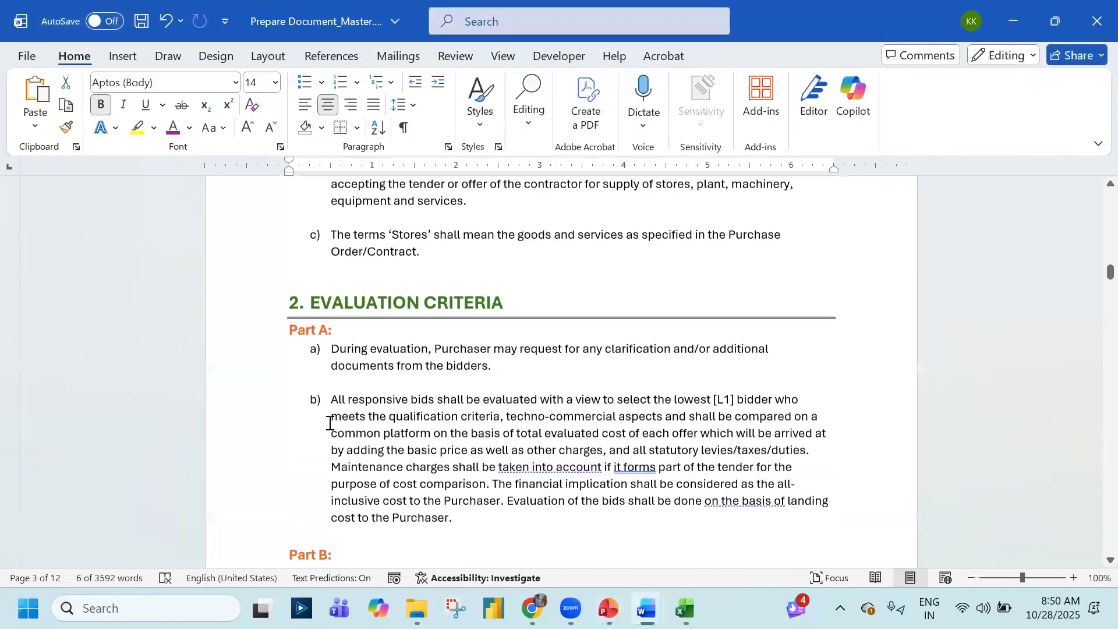
# Try adding an empty line below the paragraph about firm and fixed prices on page 5
pyautogui.scroll(-4, 674, 284)
pyautogui.scroll(-8, 646, 320)
pyautogui.scroll(-15, 415, 366)
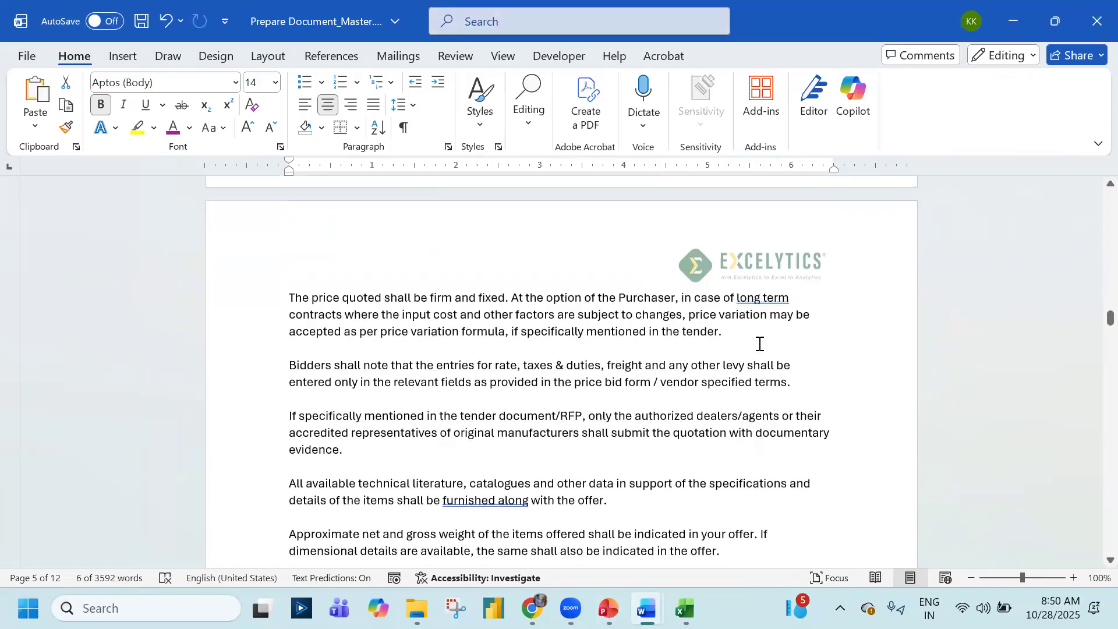
pyautogui.click(756, 338)
pyautogui.press('Return')
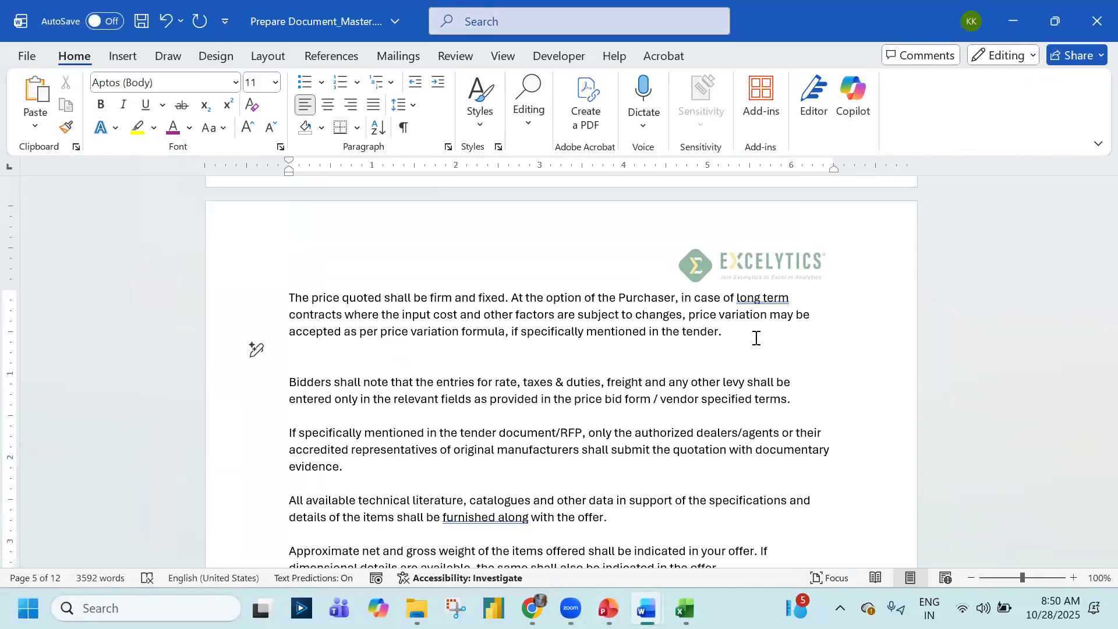
# Insert a page break after the line "Tender number shall be mentioned in all correspondence." above the PAYMENT TERMS heading
pyautogui.scroll(-7, 644, 394)
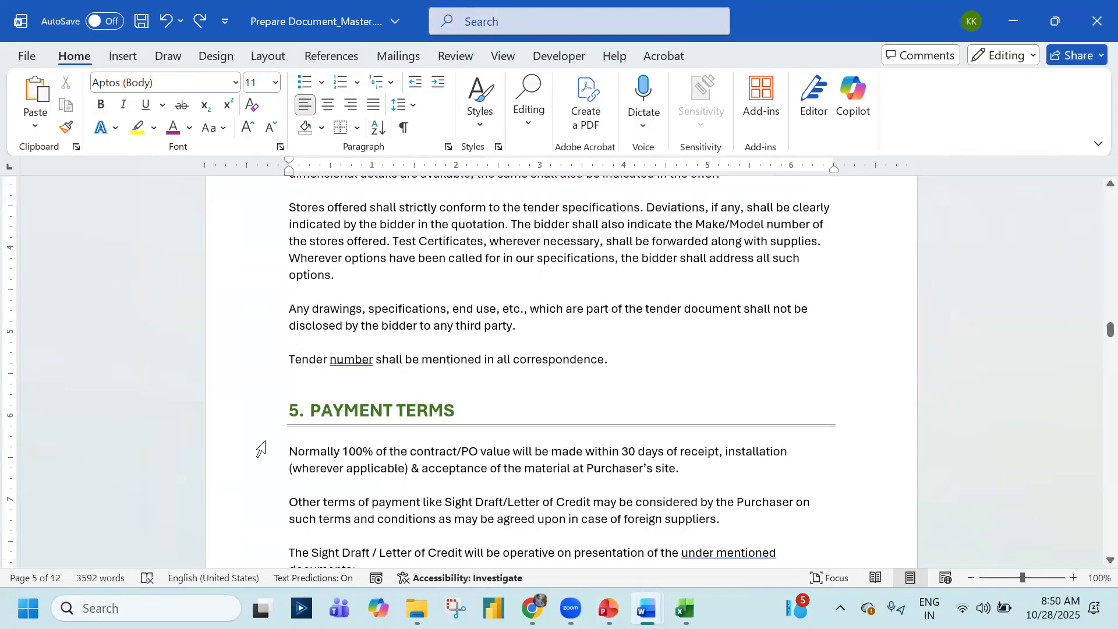
pyautogui.scroll(-7, 409, 431)
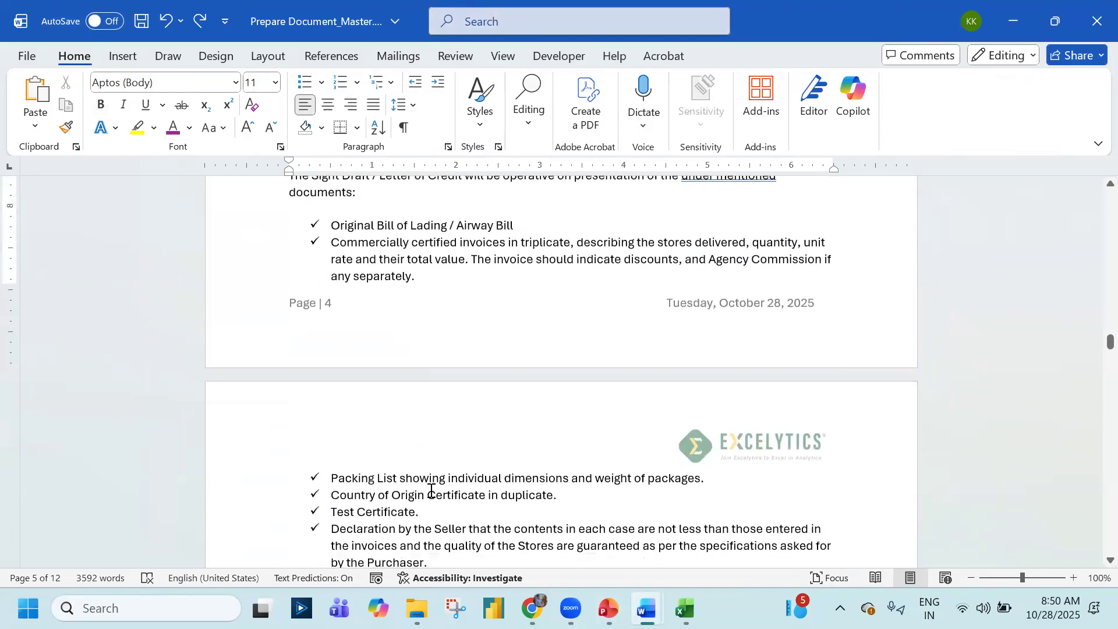
pyautogui.scroll(7, 431, 492)
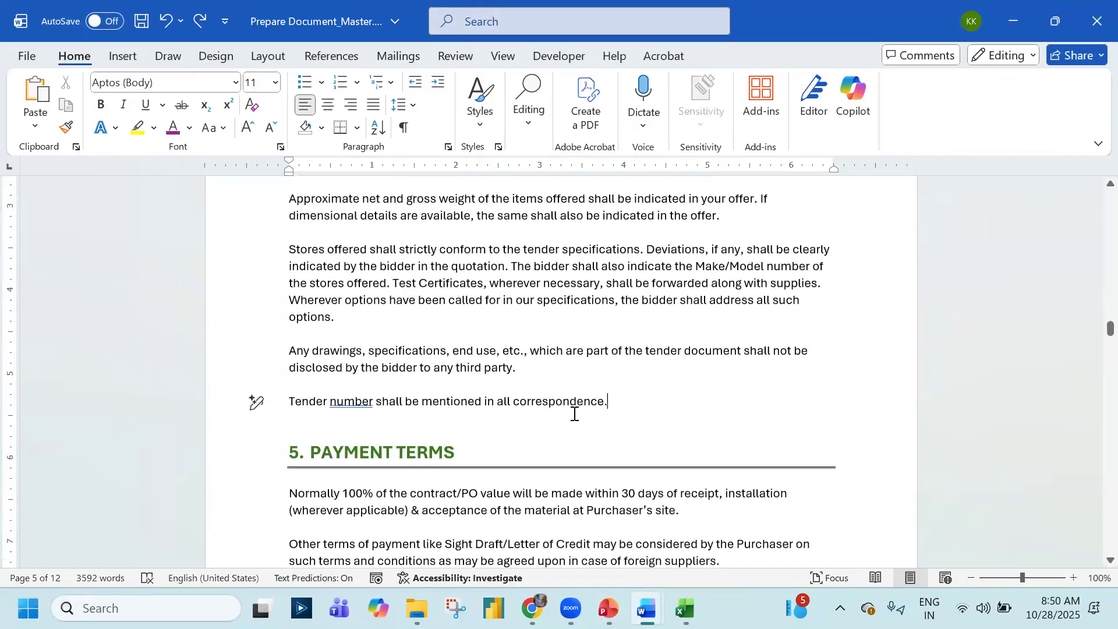
pyautogui.hotkey('ctrl', 'Return')
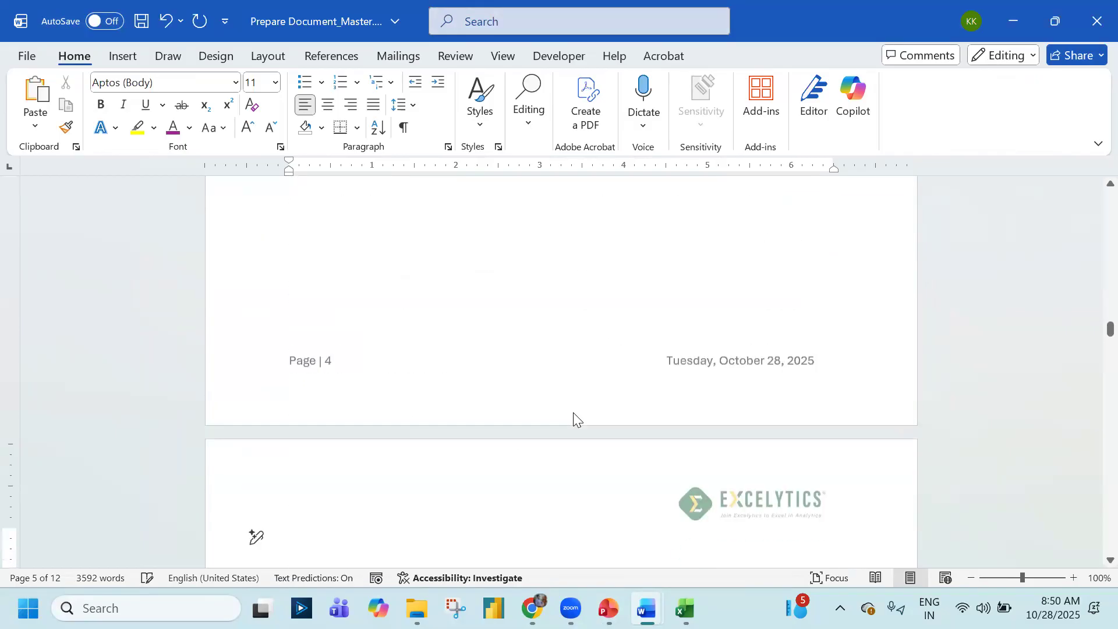
pyautogui.scroll(-3, 565, 429)
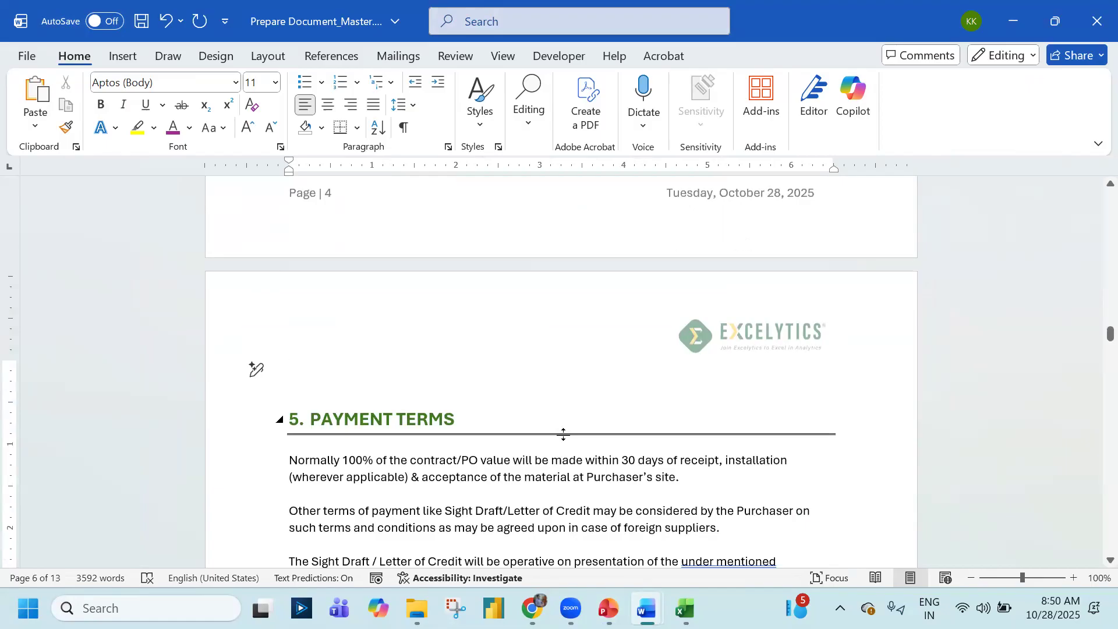
# Examine the pages before and after the page break at the PAYMENT TERMS section
pyautogui.scroll(-3, 563, 433)
pyautogui.scroll(10, 564, 432)
pyautogui.scroll(10, 564, 435)
pyautogui.scroll(-5, 463, 407)
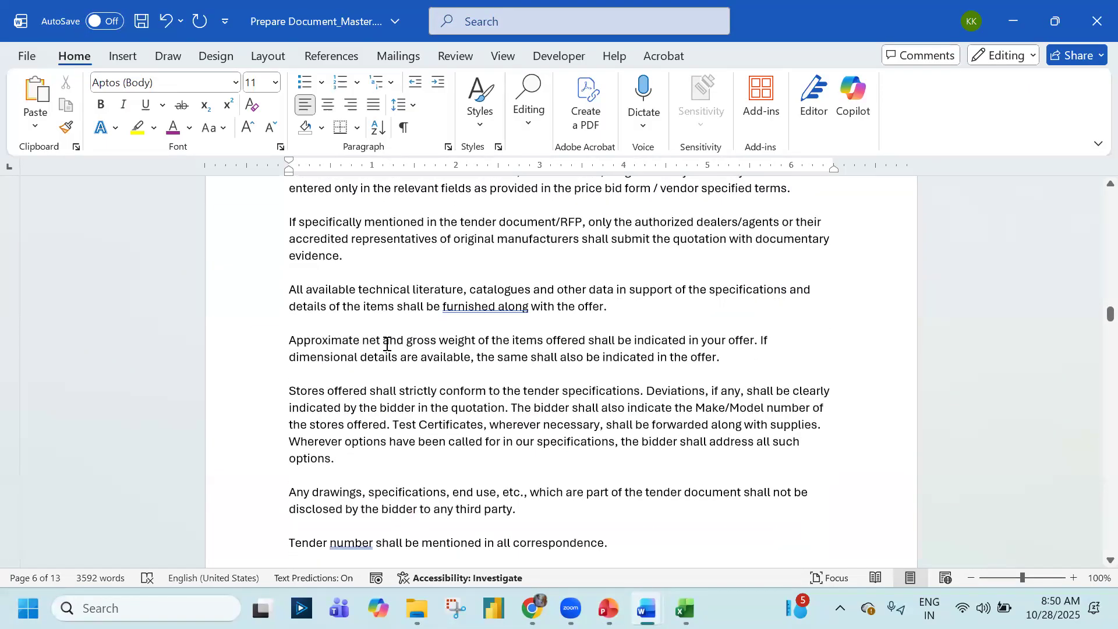
pyautogui.scroll(-6, 386, 343)
pyautogui.scroll(-3, 407, 332)
pyautogui.scroll(-5, 357, 410)
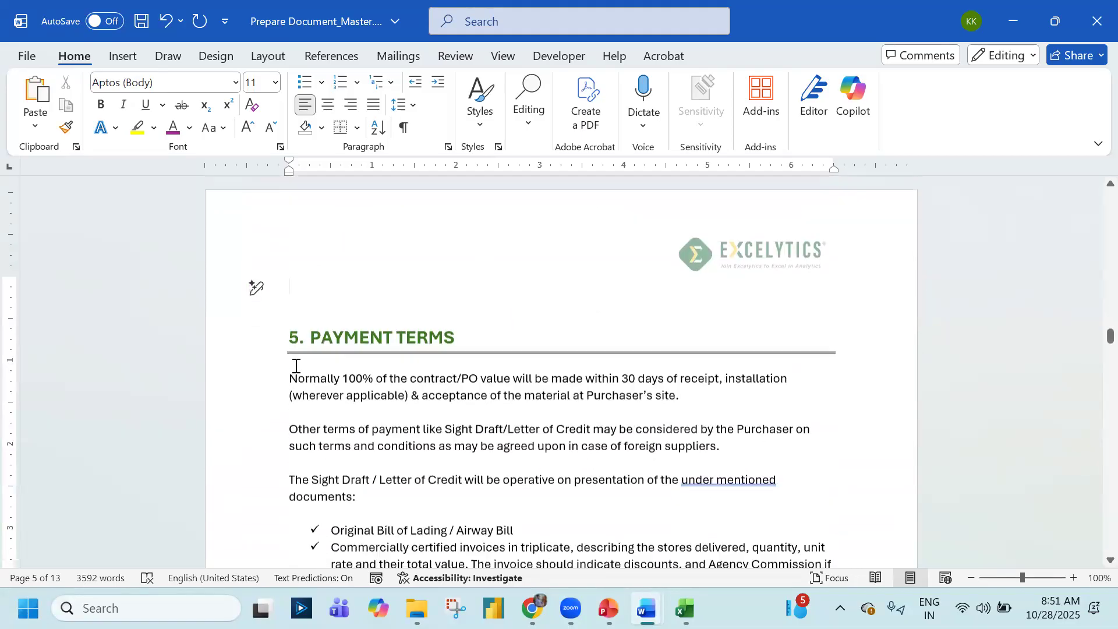
pyautogui.scroll(-9, 409, 377)
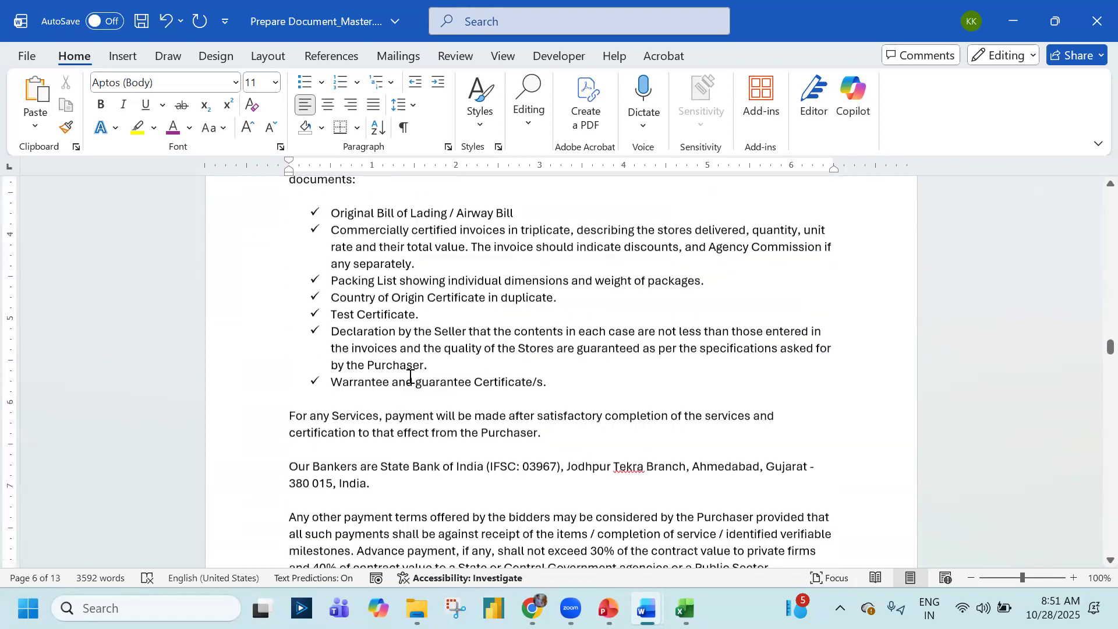
# Remove the page break above the PAYMENT TERMS heading
pyautogui.scroll(12, 408, 381)
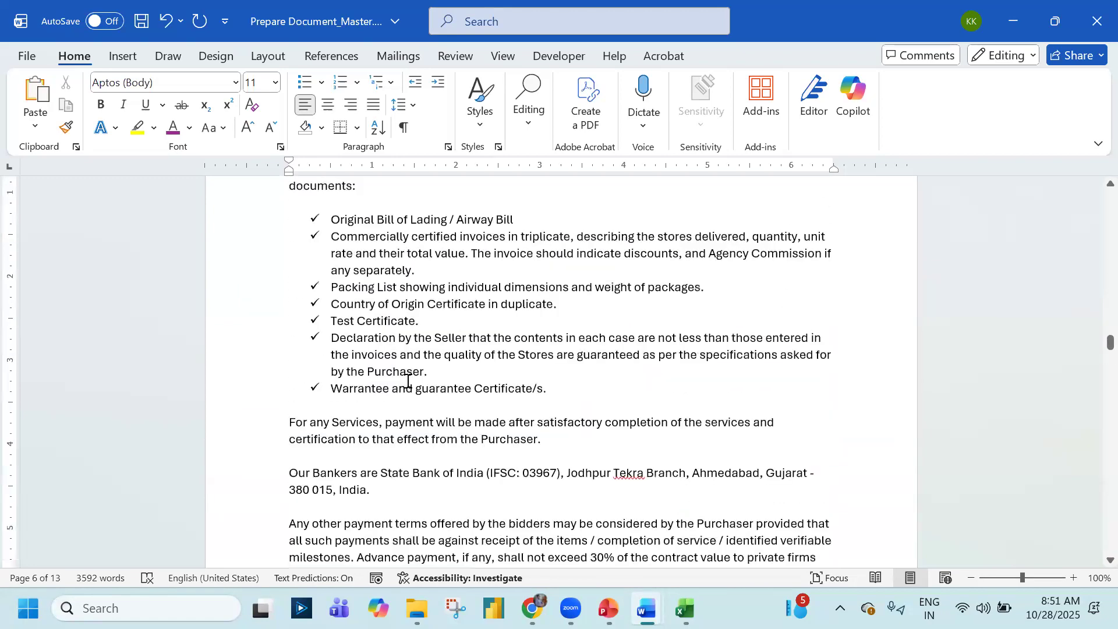
pyautogui.scroll(1, 373, 466)
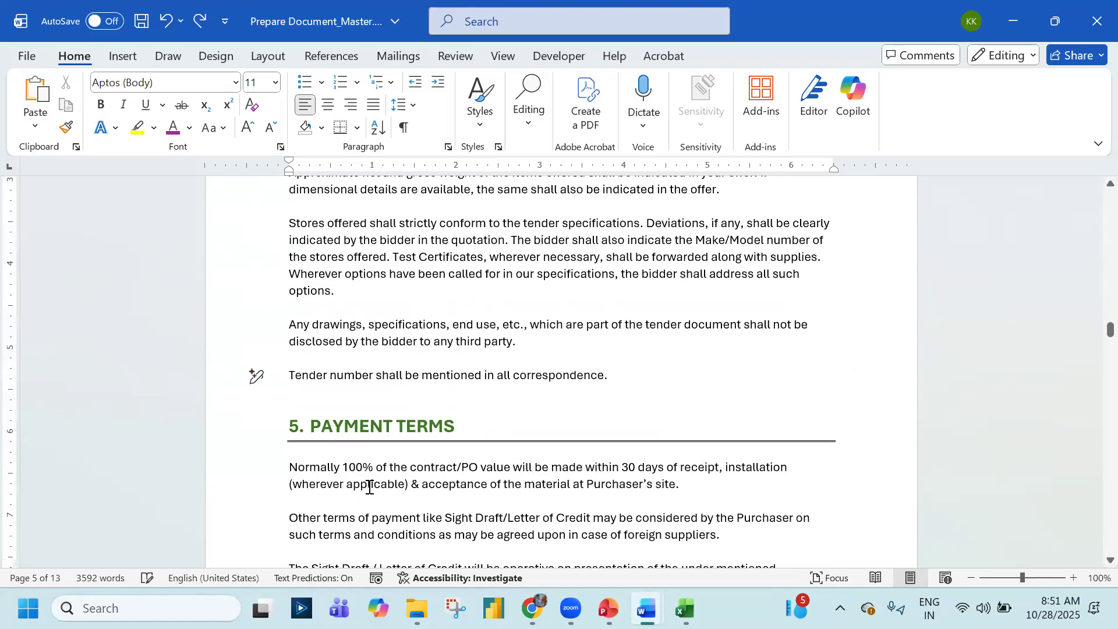
# Check the Working with Shapes & Smart Arts slide in PowerPoint, and return to the Prepare Document file in Word
pyautogui.hotkey('alt', 'Tab')
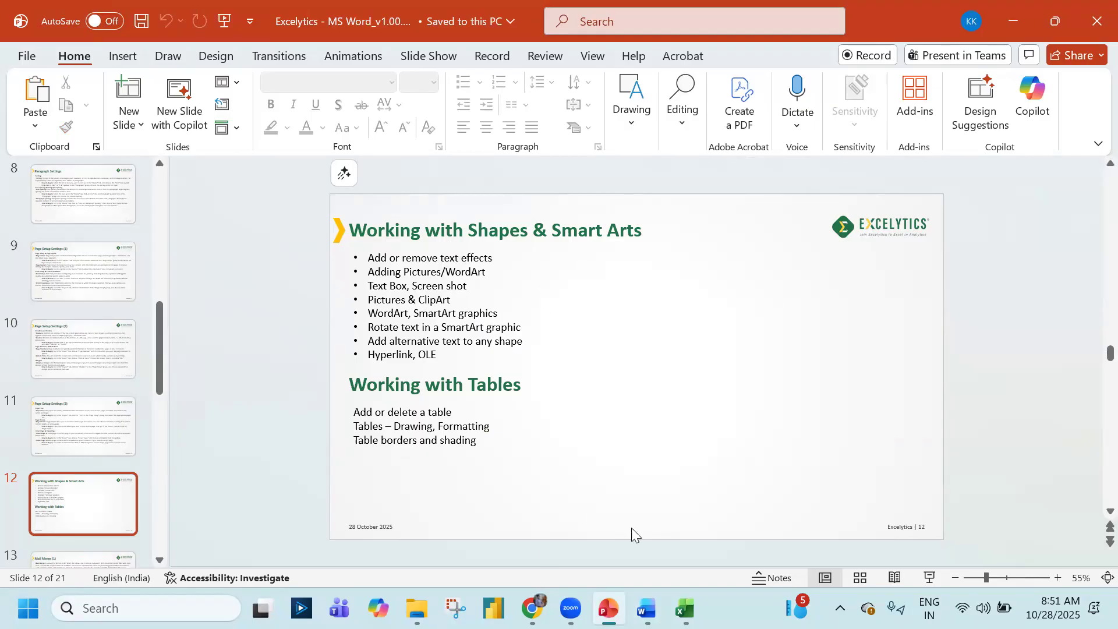
pyautogui.moveTo(646, 608)
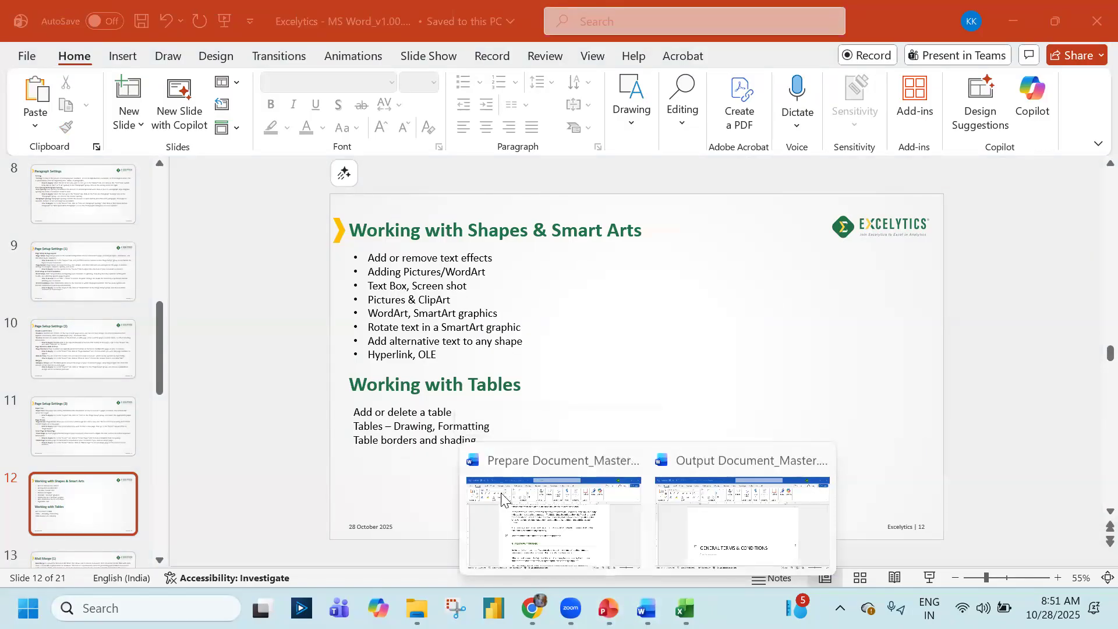
pyautogui.click(529, 519)
pyautogui.scroll(6, 505, 433)
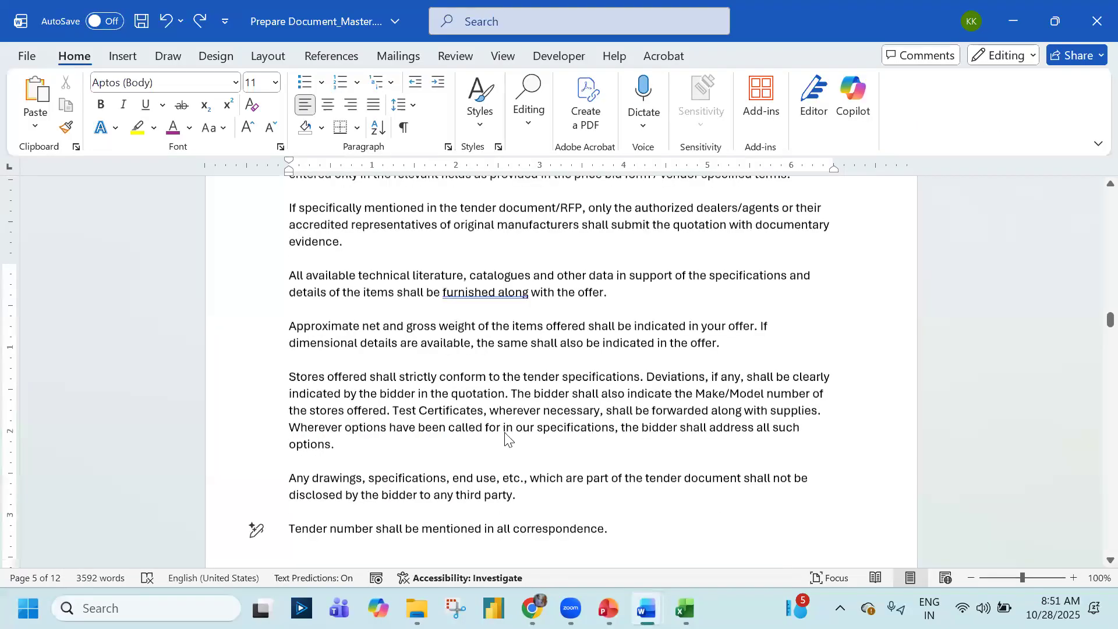
# Examine the picture placement in the OFFER VALIDITY section of Output Document_Master.docx, and return to the Prepare Document file
pyautogui.hotkey('alt', 'Tab')
pyautogui.press('Tab')
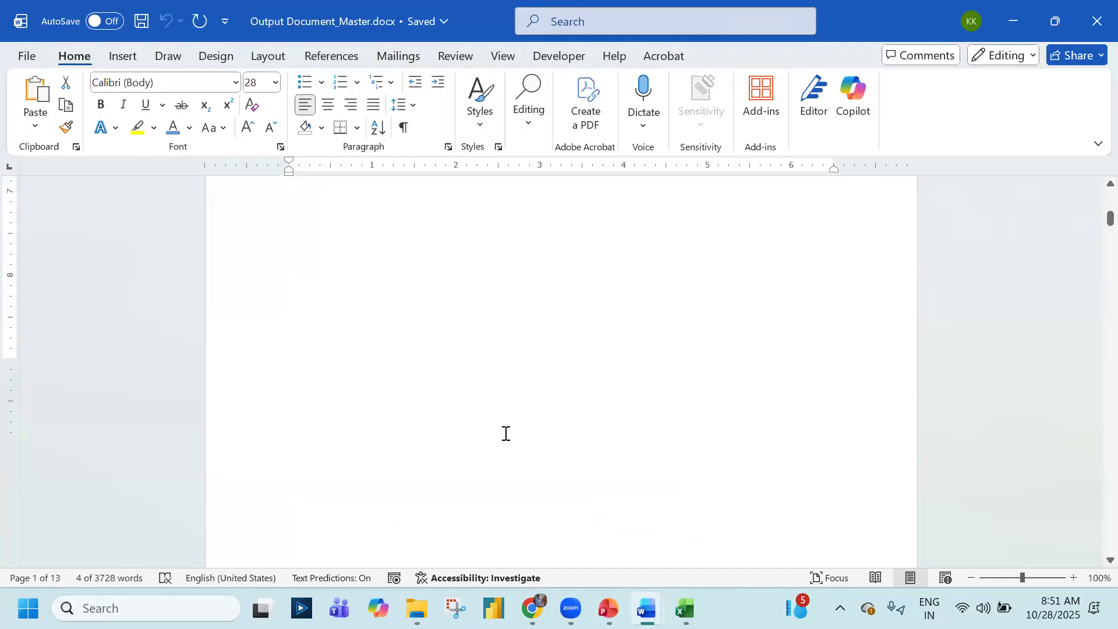
pyautogui.scroll(-10, 505, 434)
pyautogui.scroll(-20, 505, 435)
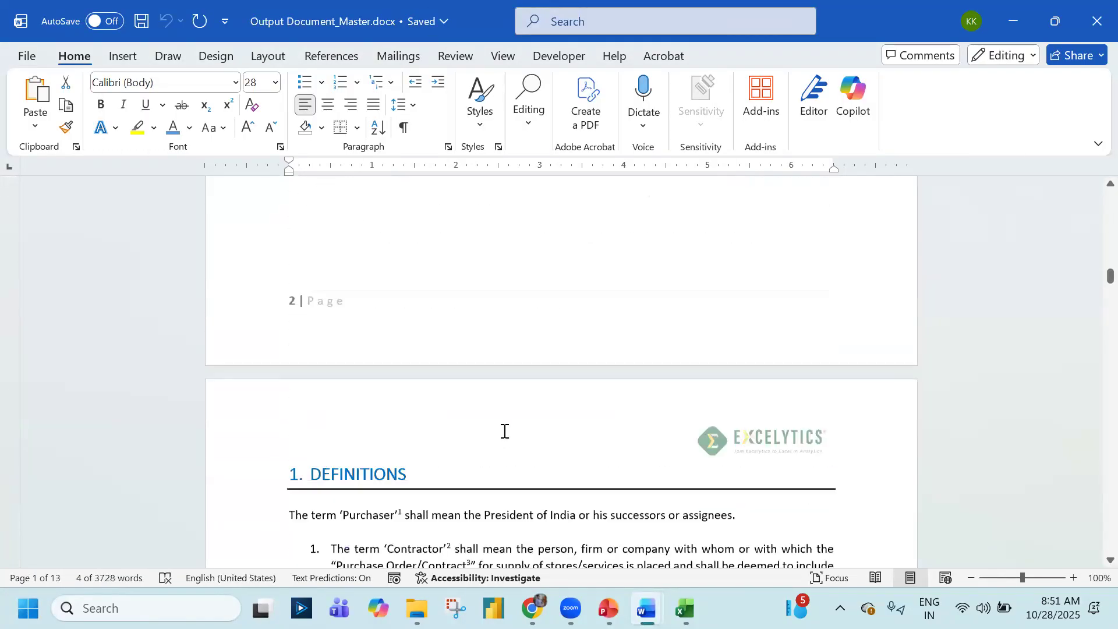
pyautogui.scroll(-10, 504, 436)
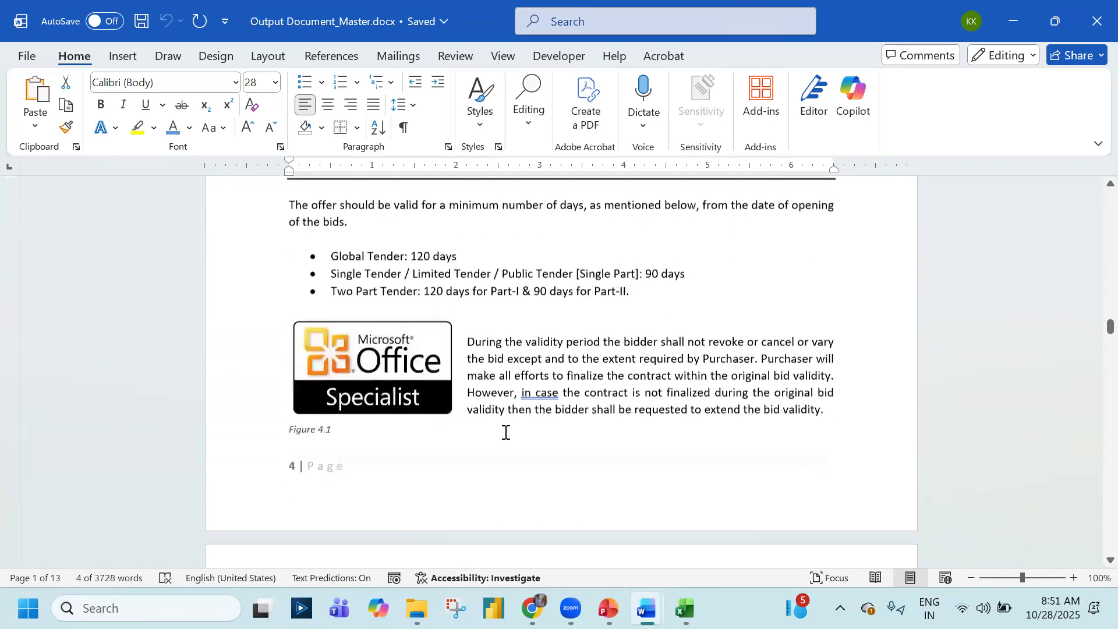
pyautogui.scroll(4, 402, 366)
pyautogui.click(409, 456)
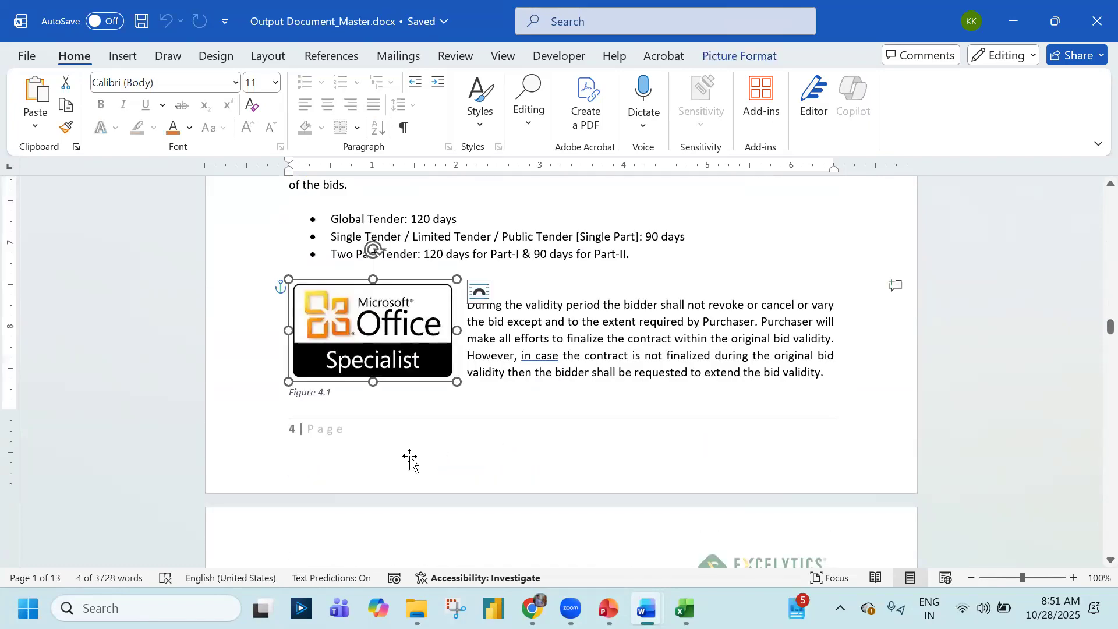
pyautogui.scroll(3, 393, 464)
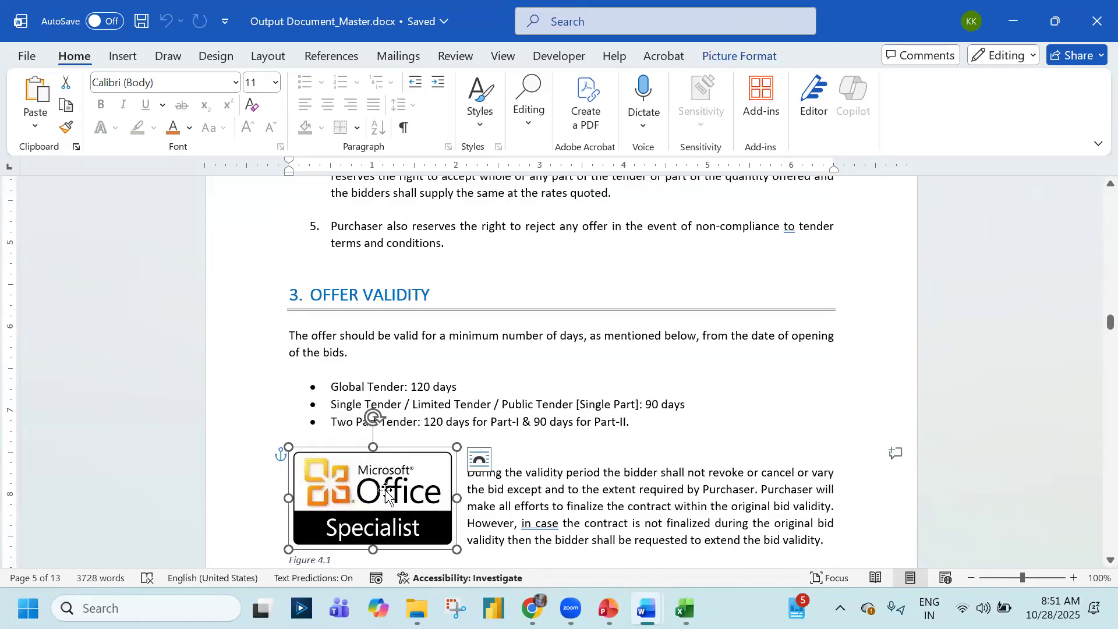
pyautogui.hotkey('alt', 'Tab')
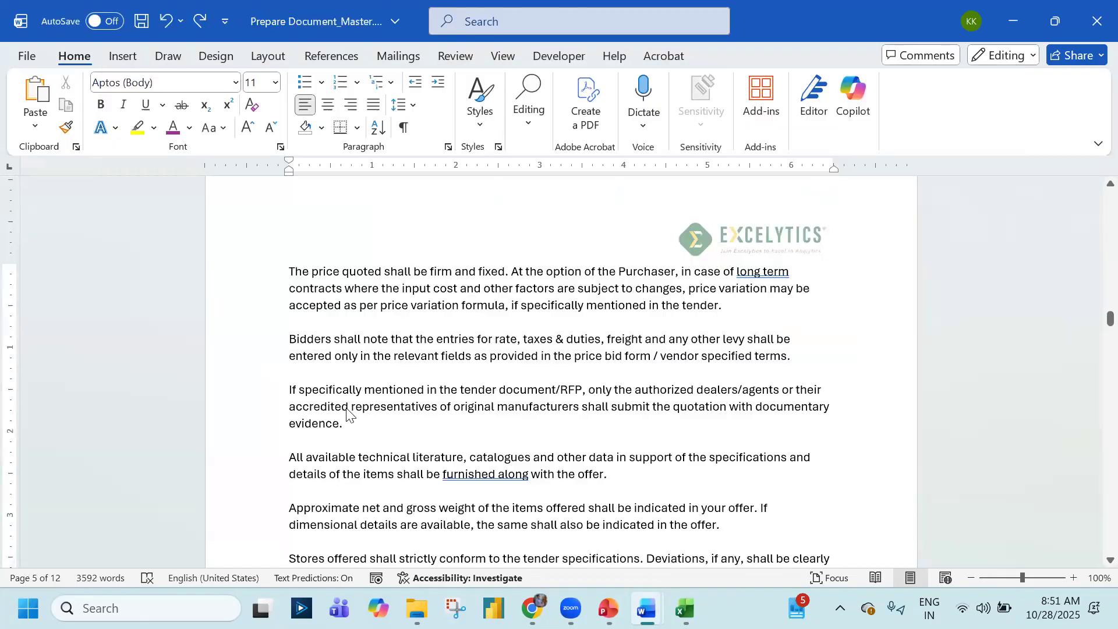
# Start inserting a picture from this device before the "During the validity period" paragraph in the OFFER VALIDITY section
pyautogui.scroll(10, 347, 407)
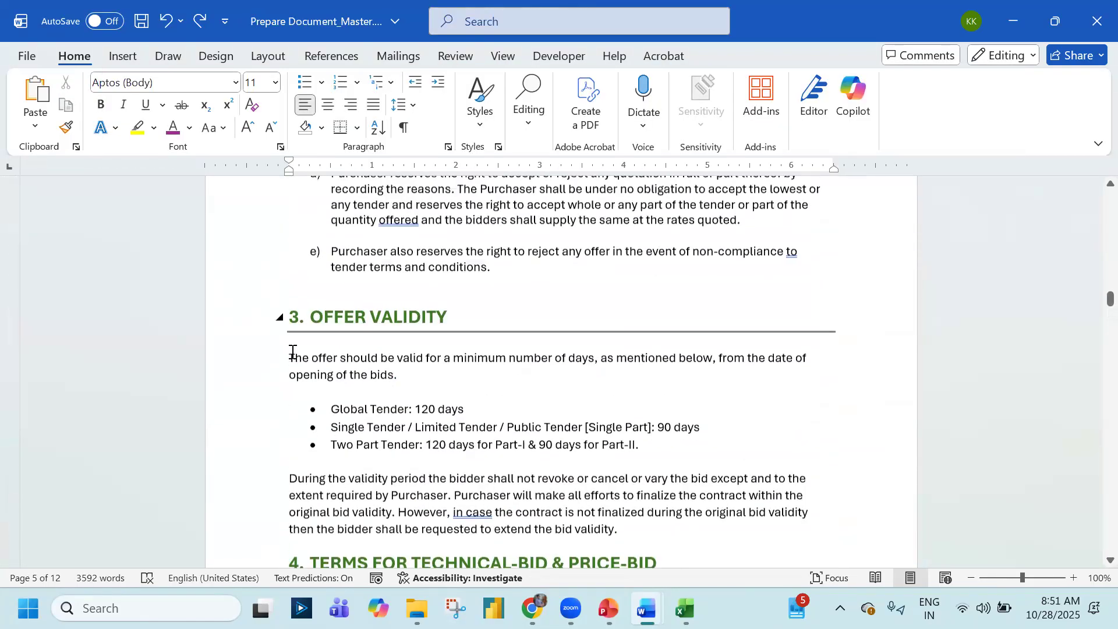
pyautogui.scroll(-4, 314, 450)
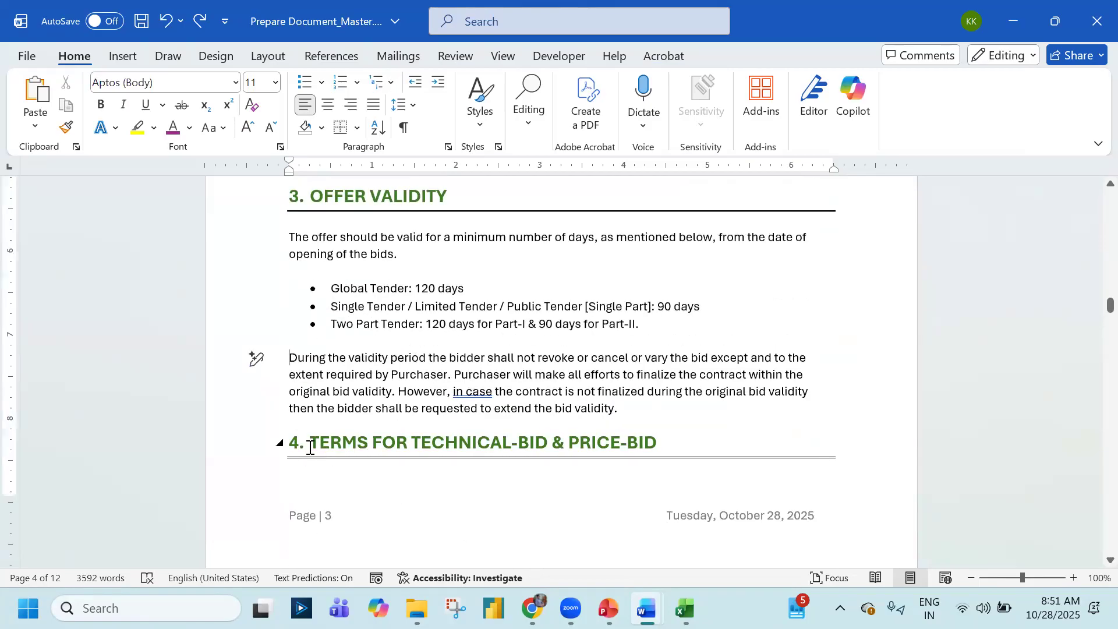
pyautogui.click(129, 52)
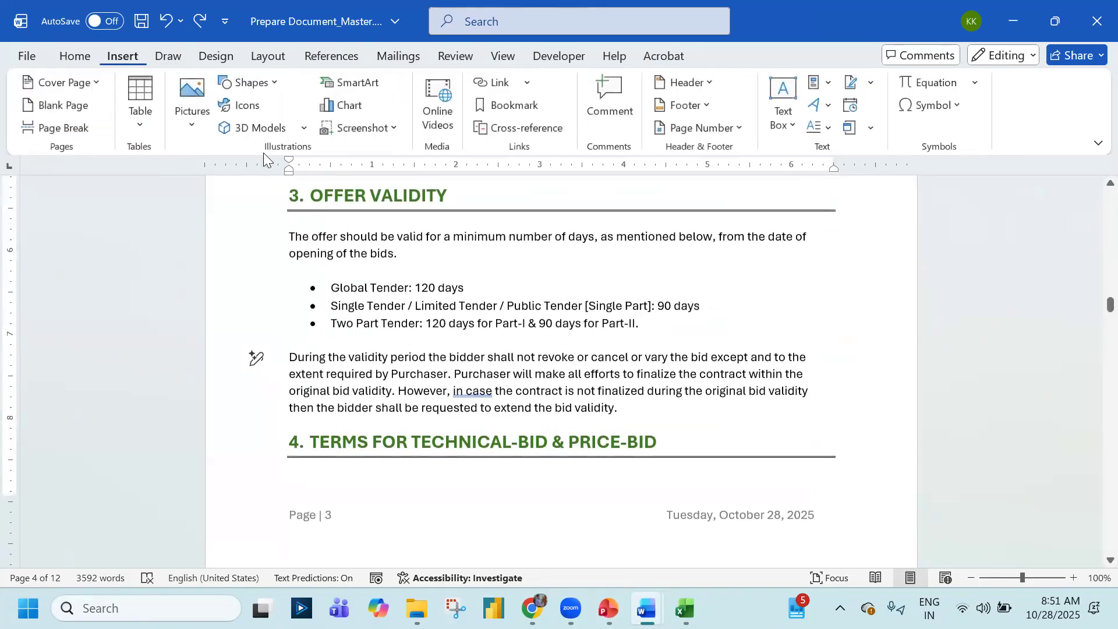
pyautogui.click(203, 125)
pyautogui.click(228, 179)
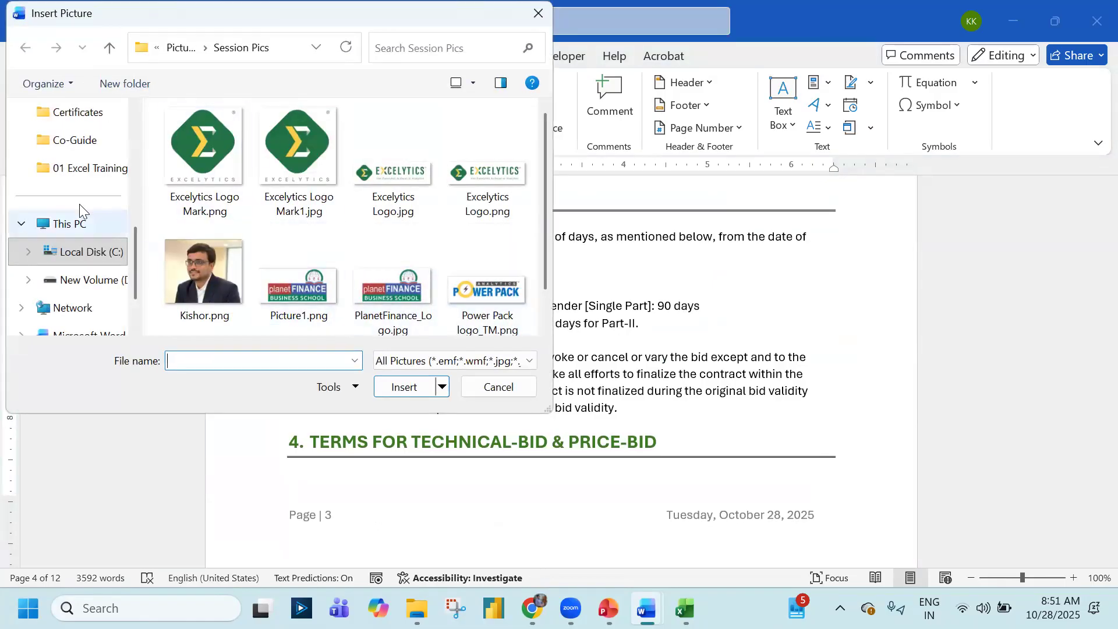
# Insert Microsoft Office Specialist Logo.jpg from the Images folder of the Word Training package in the Desktop's B00733 folder
pyautogui.scroll(3, 79, 204)
pyautogui.click(71, 229)
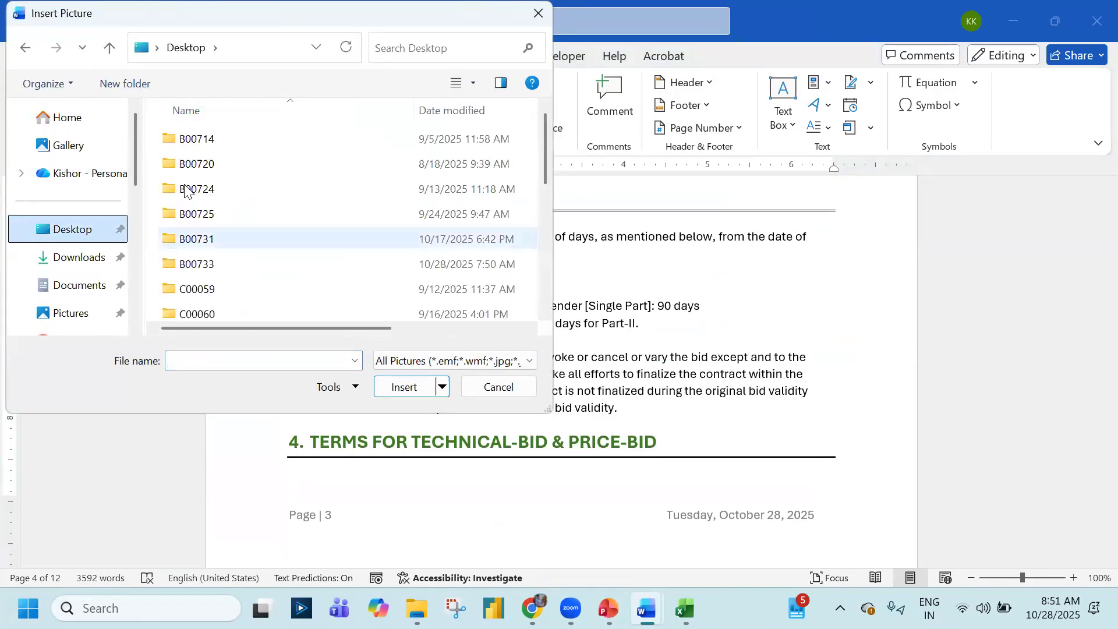
pyautogui.scroll(-2, 186, 191)
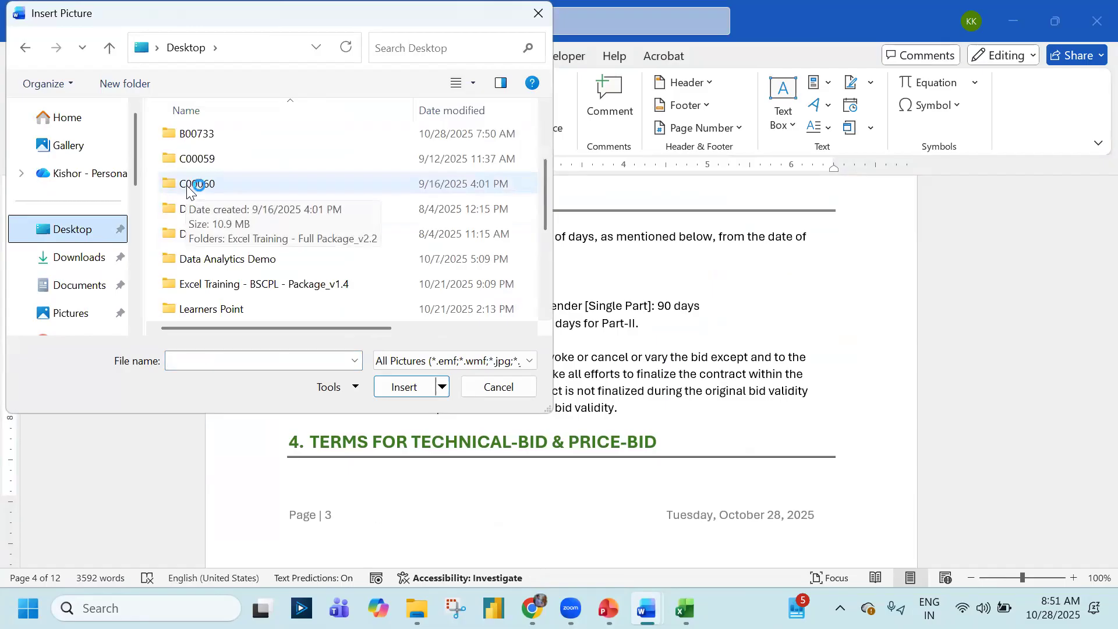
pyautogui.scroll(-1, 188, 190)
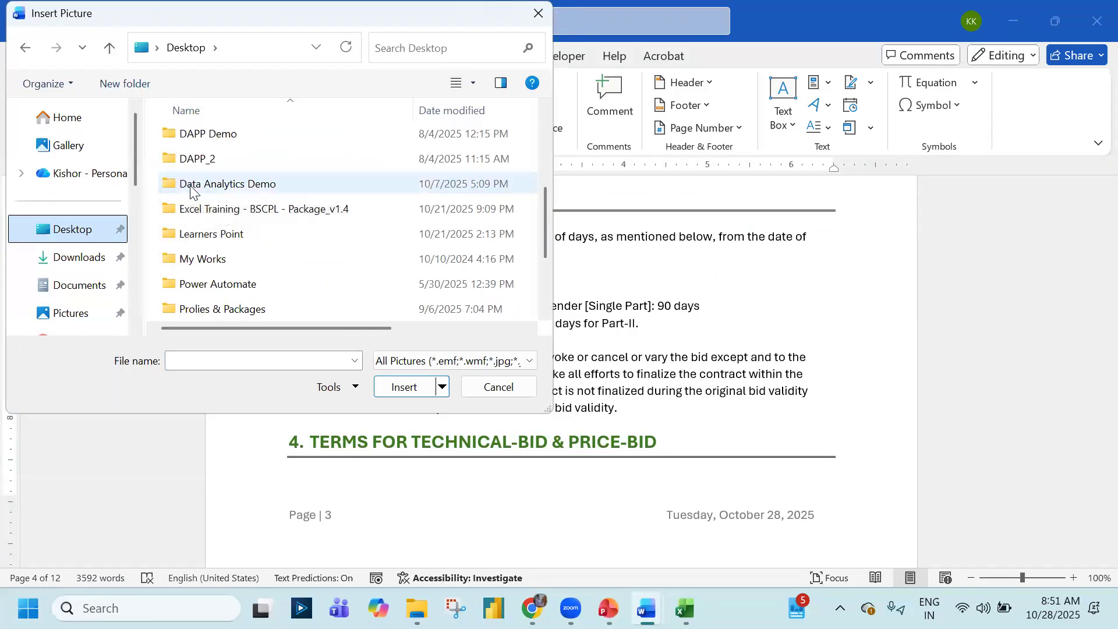
pyautogui.scroll(-2, 191, 189)
pyautogui.scroll(5, 192, 187)
pyautogui.doubleClick(195, 267)
pyautogui.doubleClick(230, 169)
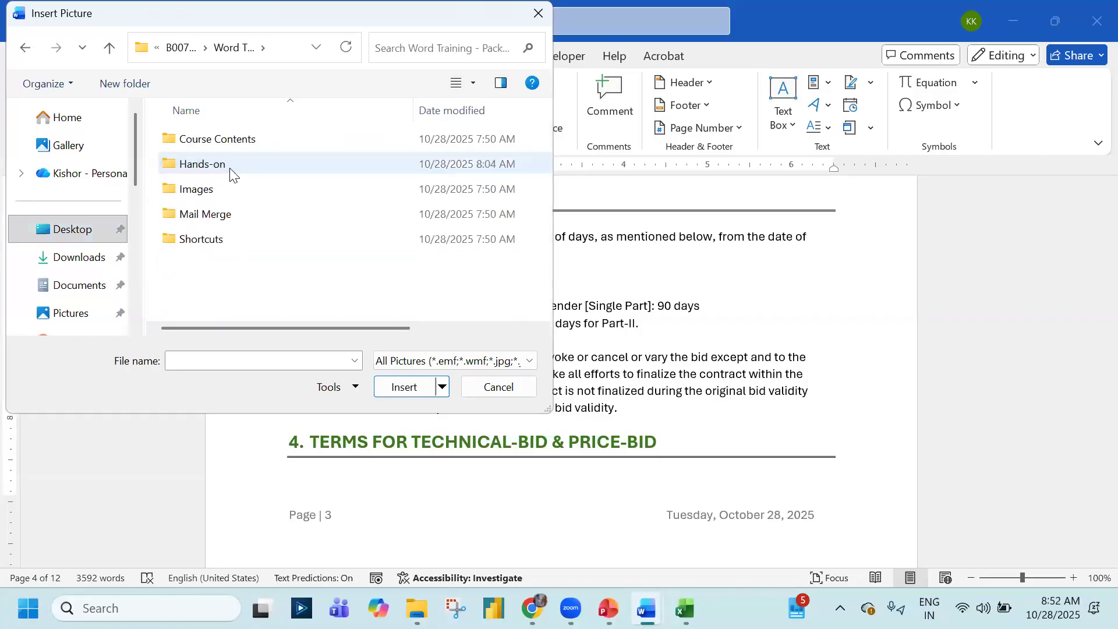
pyautogui.doubleClick(230, 192)
pyautogui.click(283, 178)
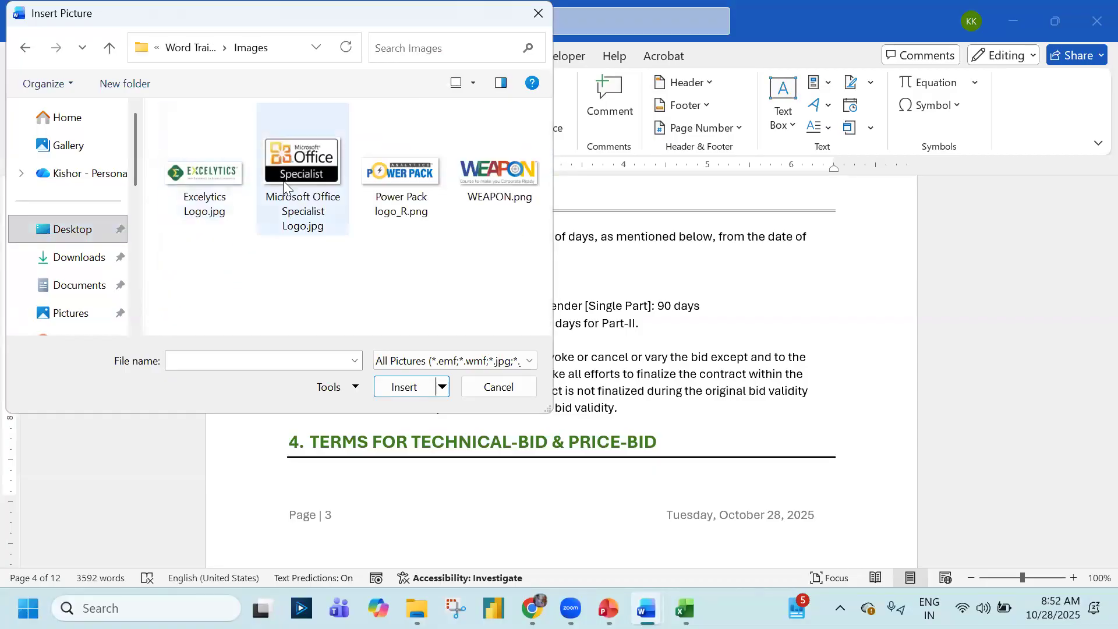
pyautogui.click(406, 387)
# Shrink the logo proportionally to about 1" by 1.64" and set its text wrapping to Square
pyautogui.scroll(-3, 447, 288)
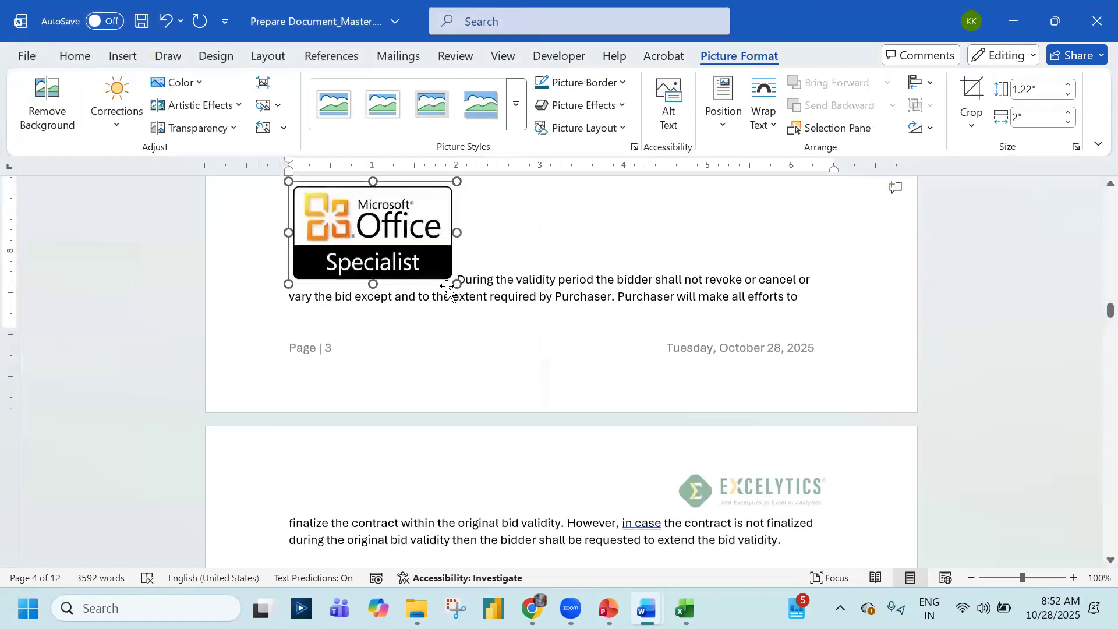
pyautogui.moveTo(458, 283); pyautogui.dragTo(426, 238)
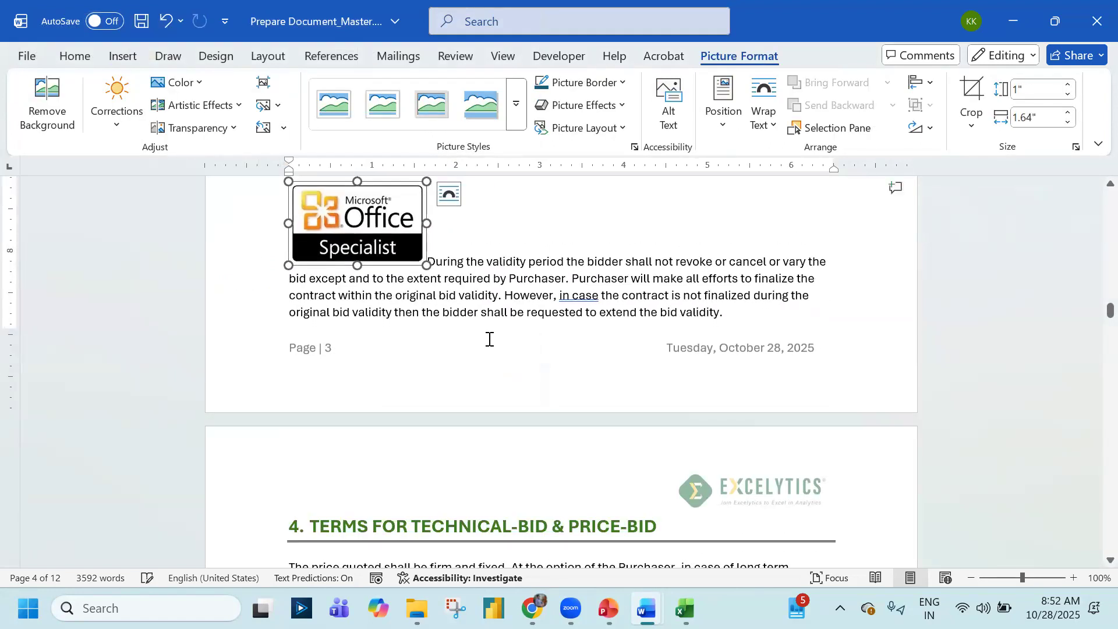
pyautogui.scroll(2, 469, 357)
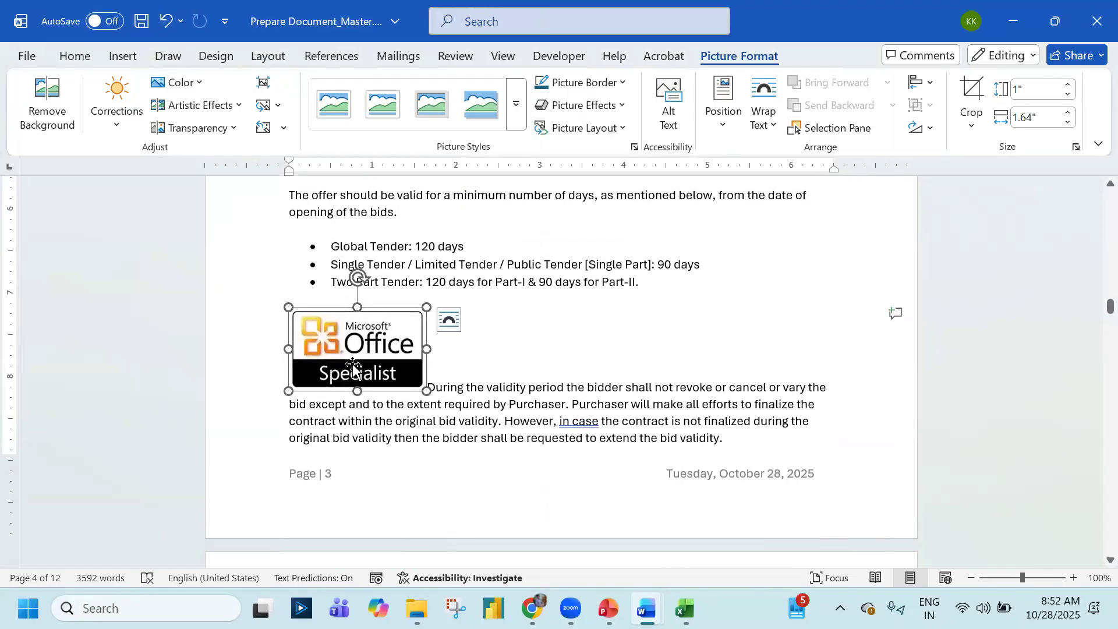
pyautogui.click(449, 331)
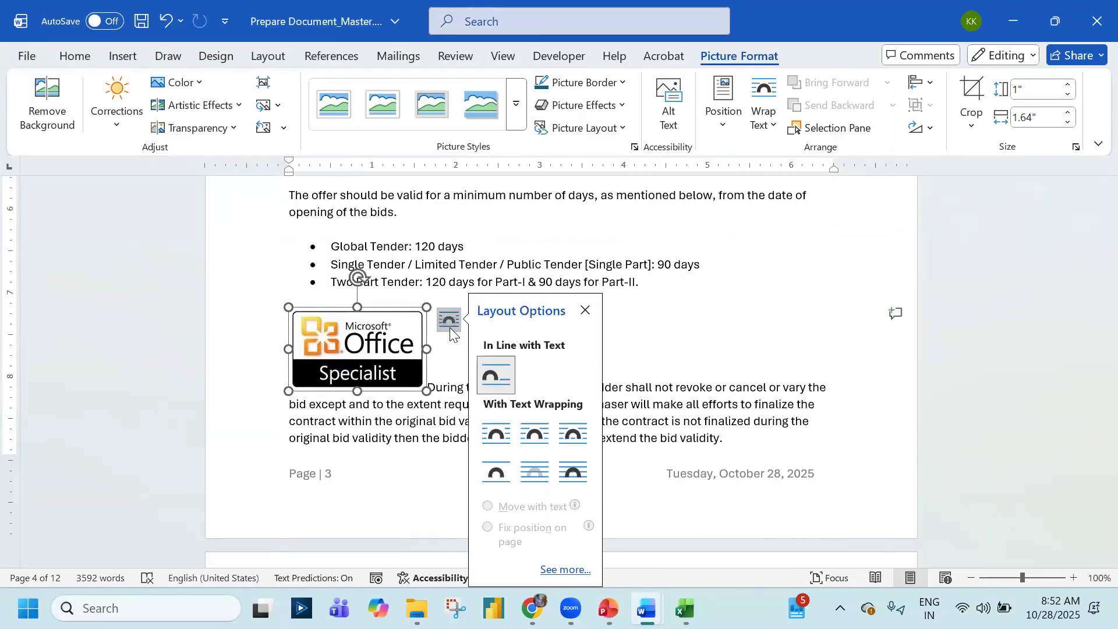
pyautogui.click(484, 441)
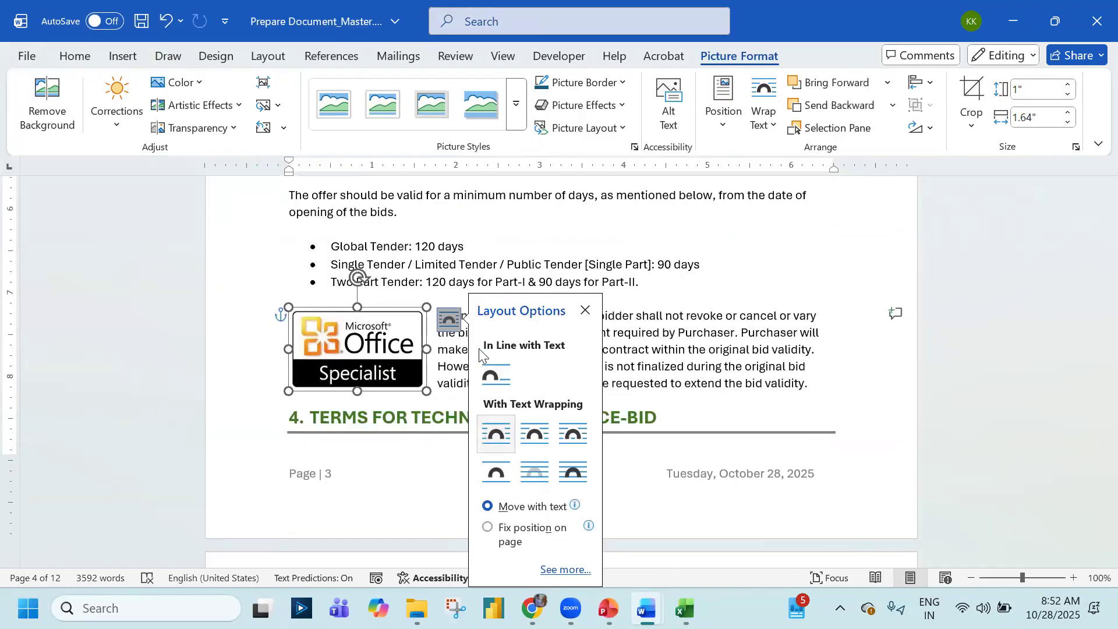
# Enlarge the logo to about 1.13" by 1.85" and apply Tight text wrapping
pyautogui.moveTo(425, 390); pyautogui.dragTo(438, 404)
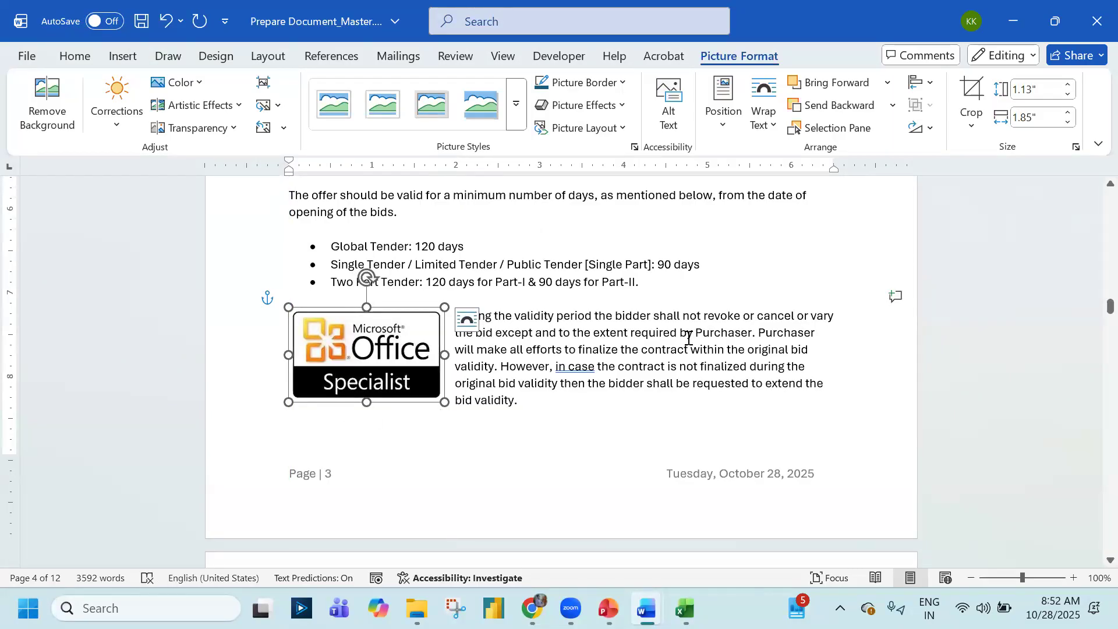
pyautogui.click(466, 319)
pyautogui.click(553, 434)
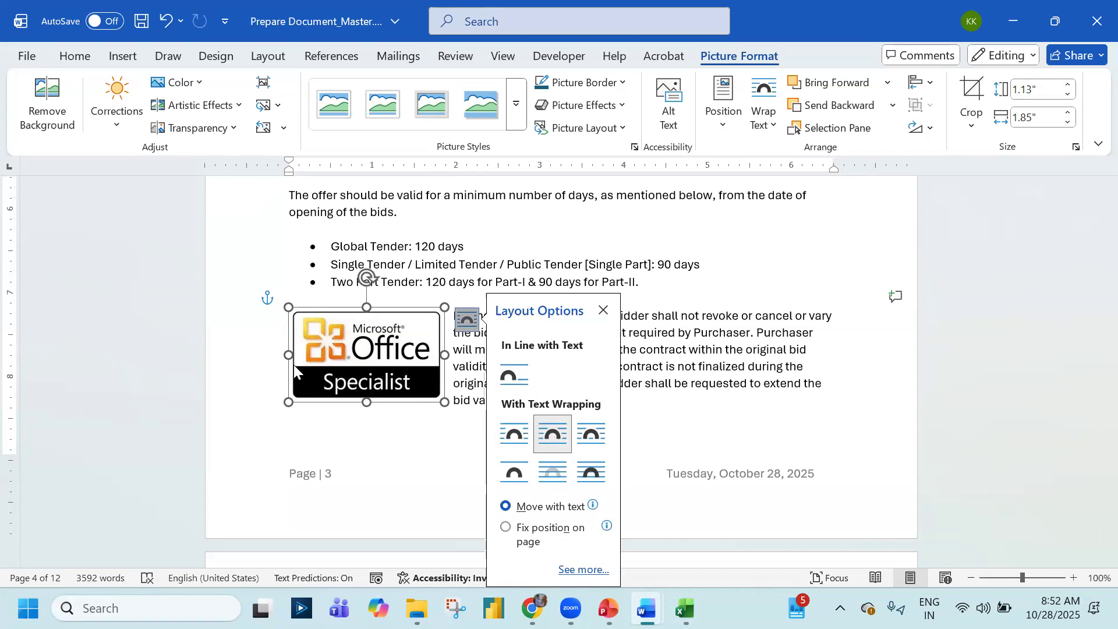
# Try moving the logo to the middle of the "During the validity period" paragraph, and undo the move
pyautogui.click(386, 433)
pyautogui.moveTo(362, 347); pyautogui.dragTo(552, 348)
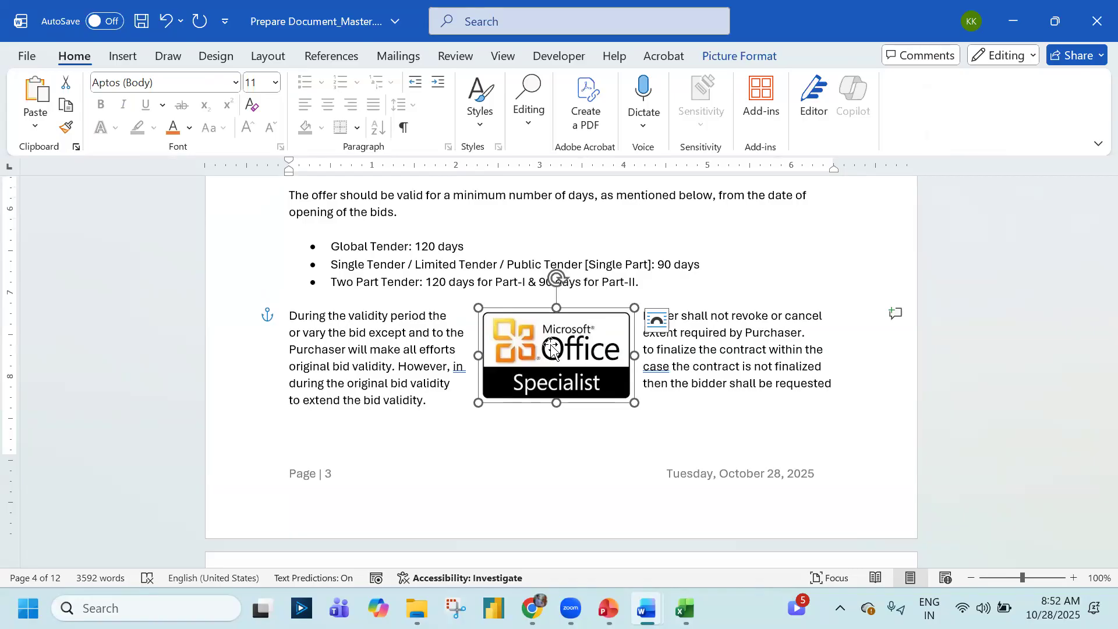
pyautogui.hotkey('ctrl', 'z')
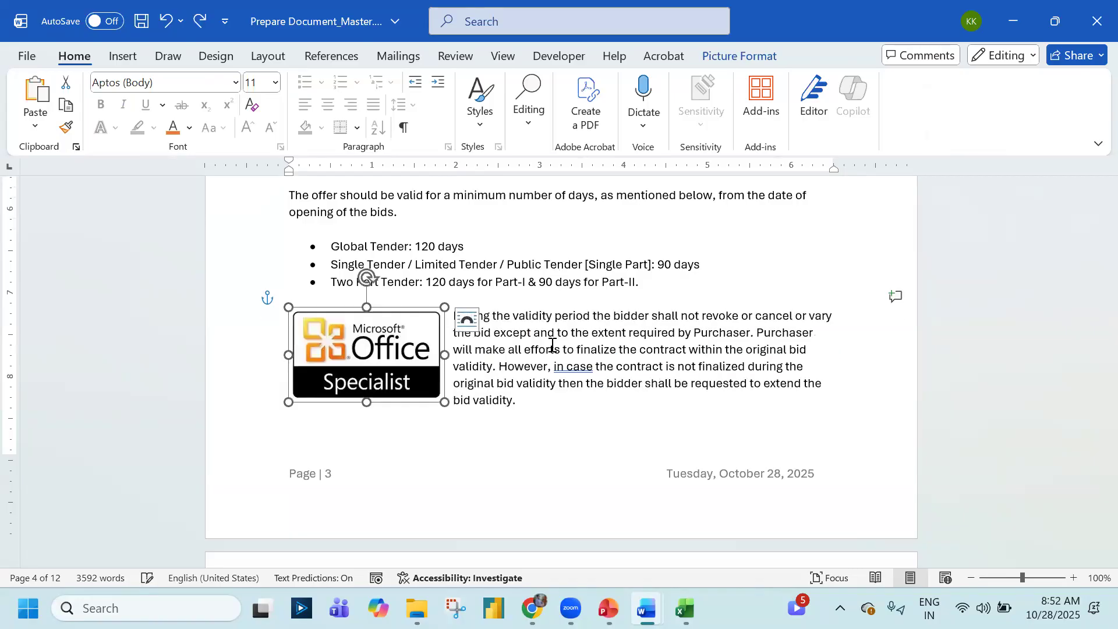
# Try the In Front of Text and Behind Text wrapping options on the logo
pyautogui.click(466, 324)
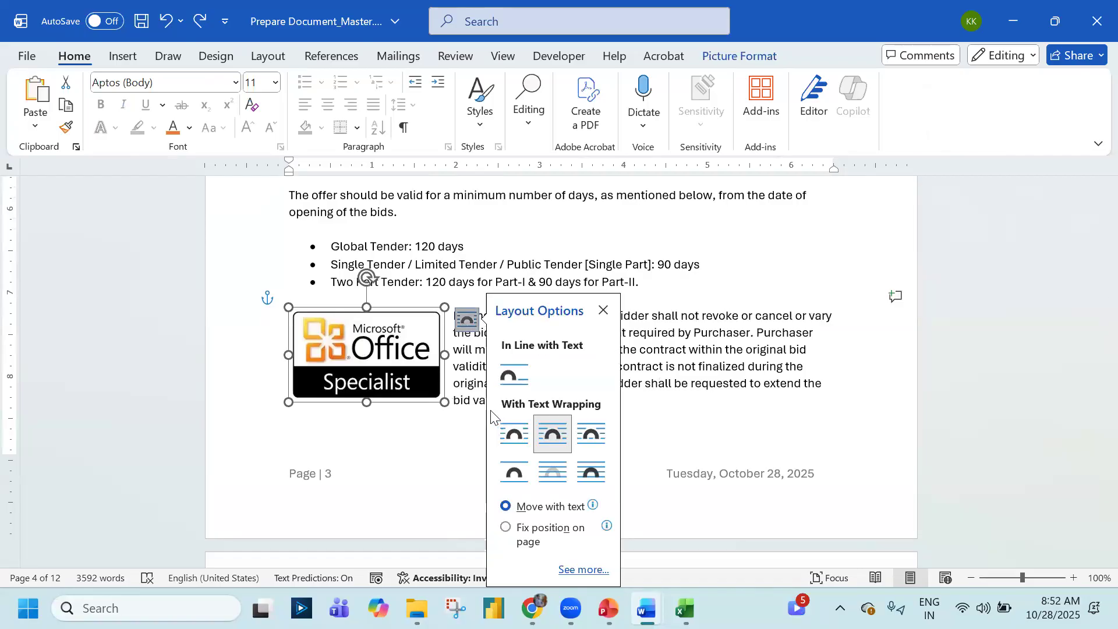
pyautogui.click(594, 474)
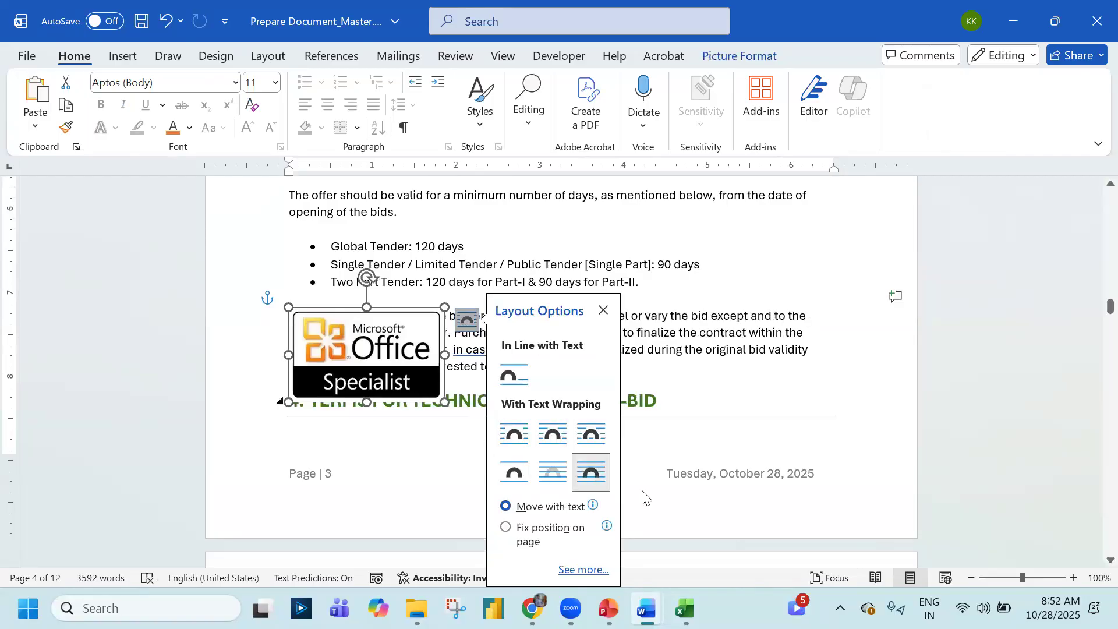
pyautogui.click(554, 472)
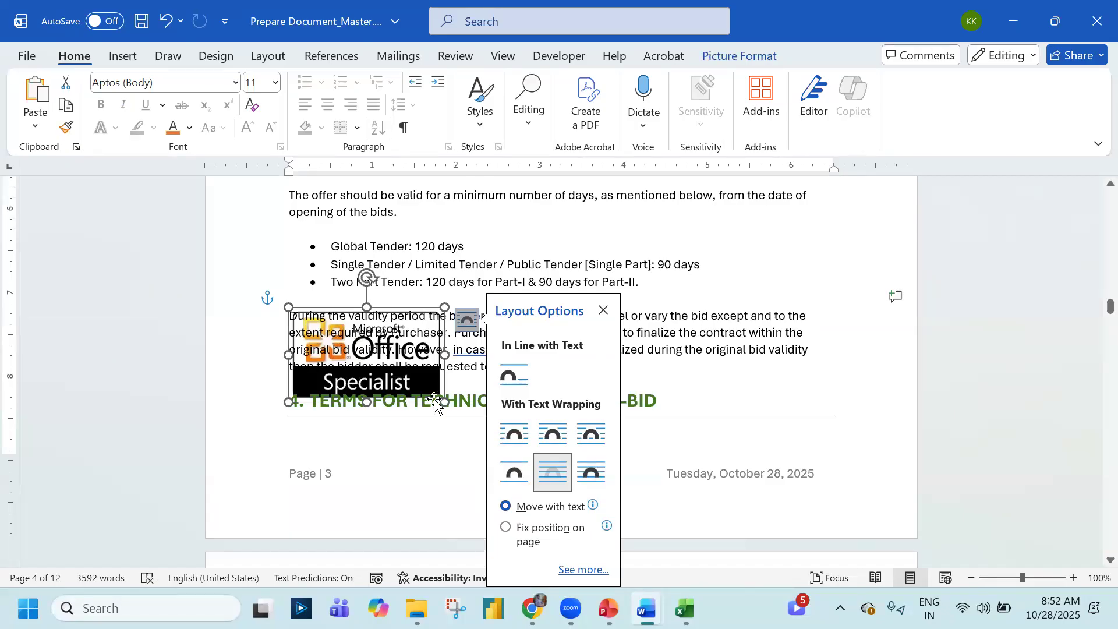
# Set the logo's text wrapping to Square and shrink the picture slightly beside the paragraph
pyautogui.click(506, 431)
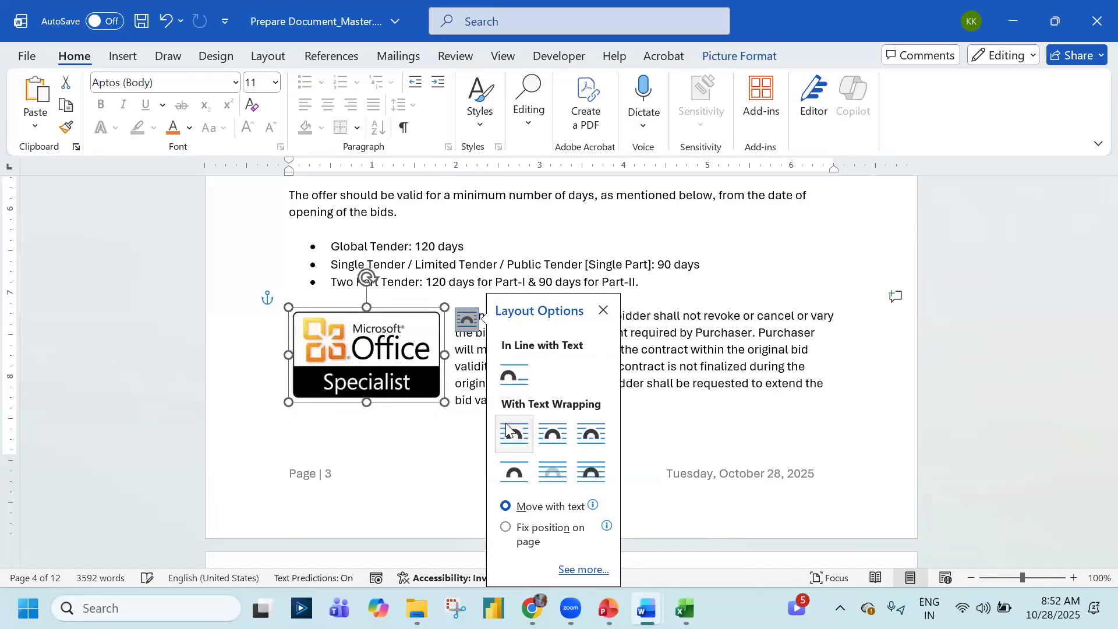
pyautogui.click(716, 364)
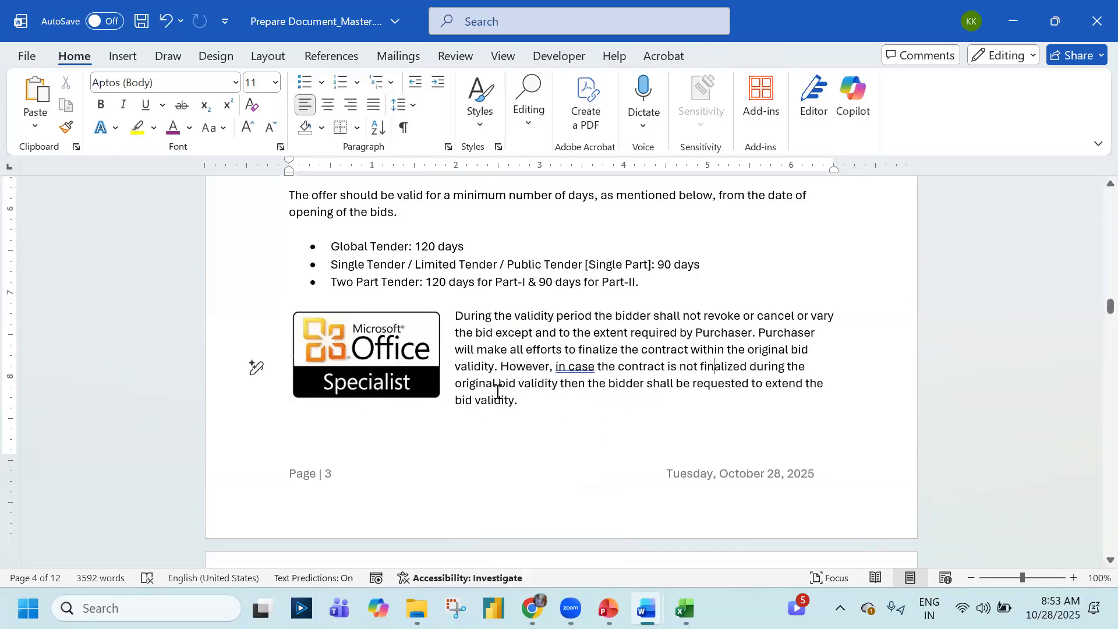
pyautogui.click(415, 365)
pyautogui.moveTo(441, 398)
pyautogui.mouseDown()
pyautogui.moveTo(411, 362)
pyautogui.moveTo(371, 343)
pyautogui.moveTo(420, 396)
pyautogui.mouseUp()
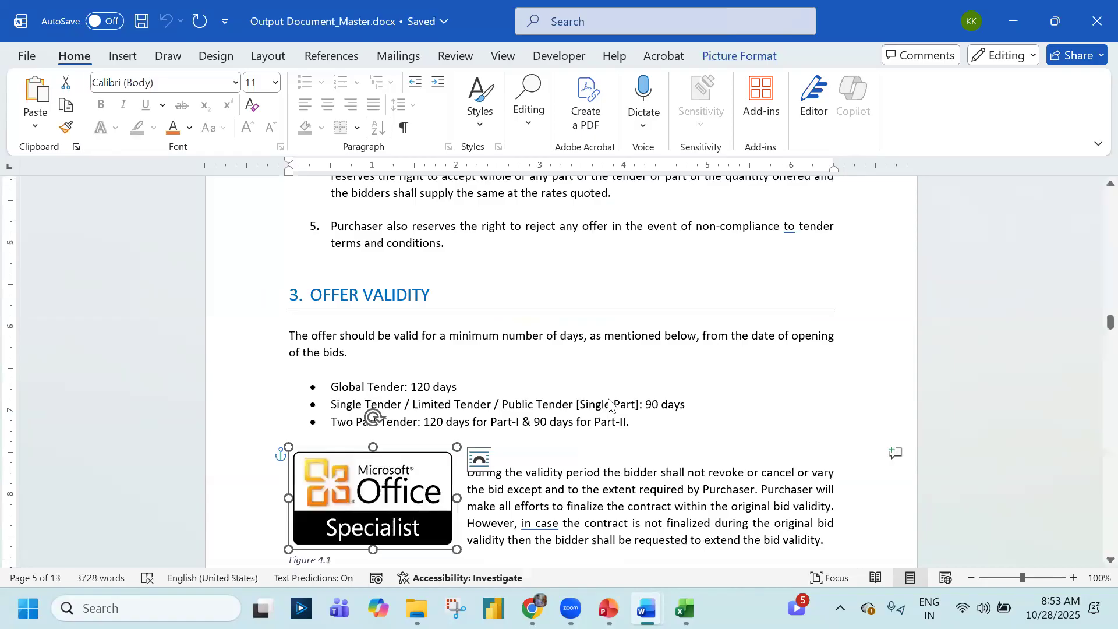
# Check the TERMS FOR TECHNICAL-BID & PRICE-BID section in Output Document_Master.docx, and go to the same section in the Prepare Document file
pyautogui.scroll(-8, 609, 400)
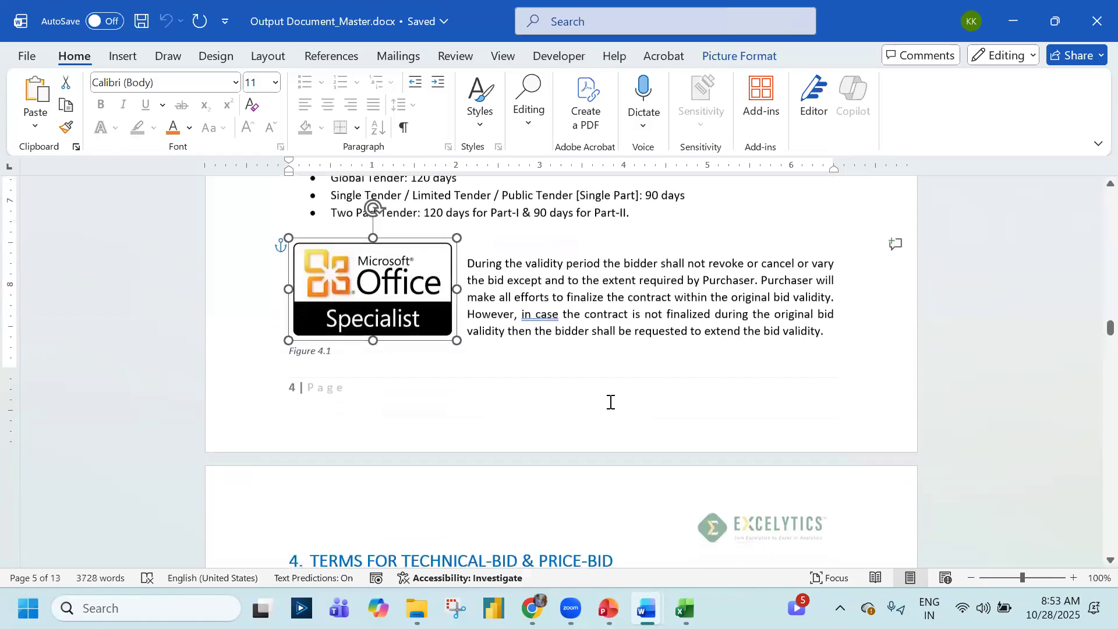
pyautogui.scroll(-4, 611, 402)
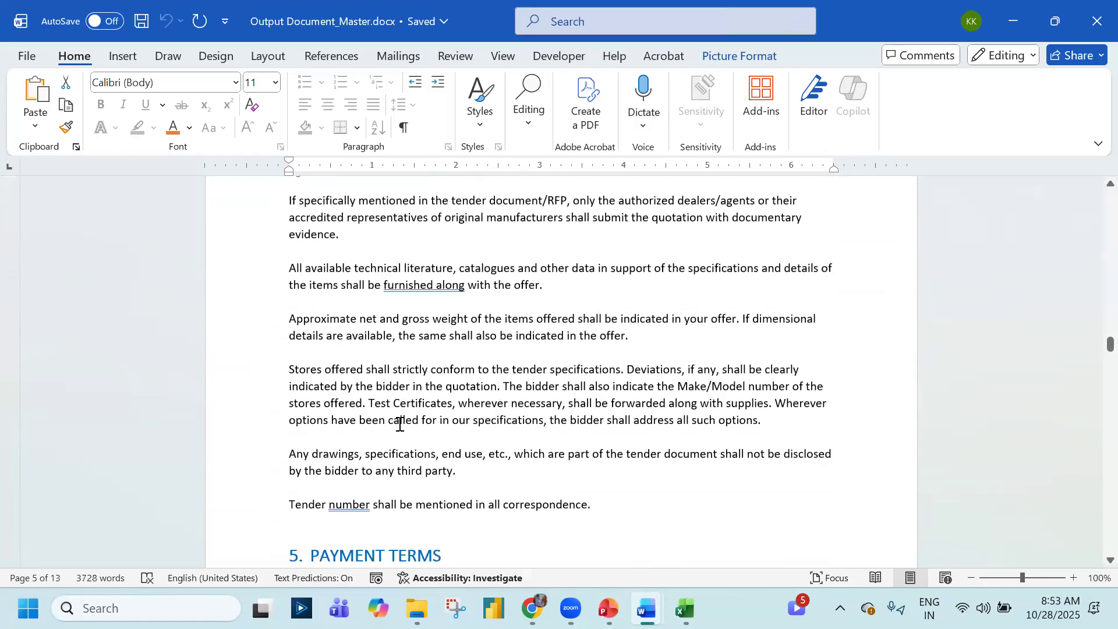
pyautogui.scroll(2, 400, 424)
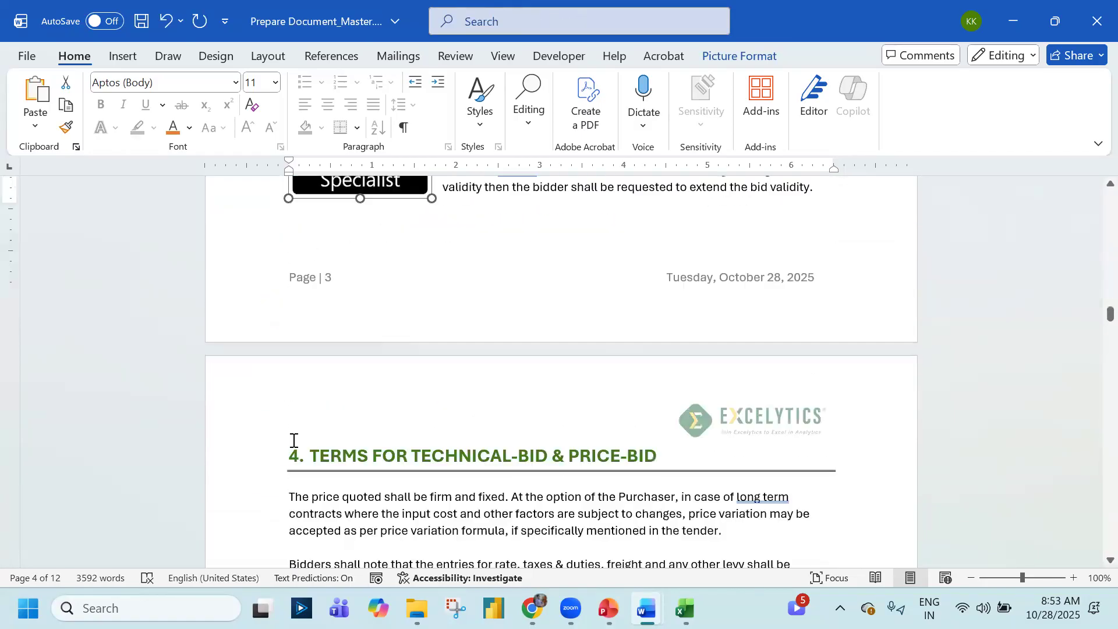
pyautogui.scroll(-6, 279, 316)
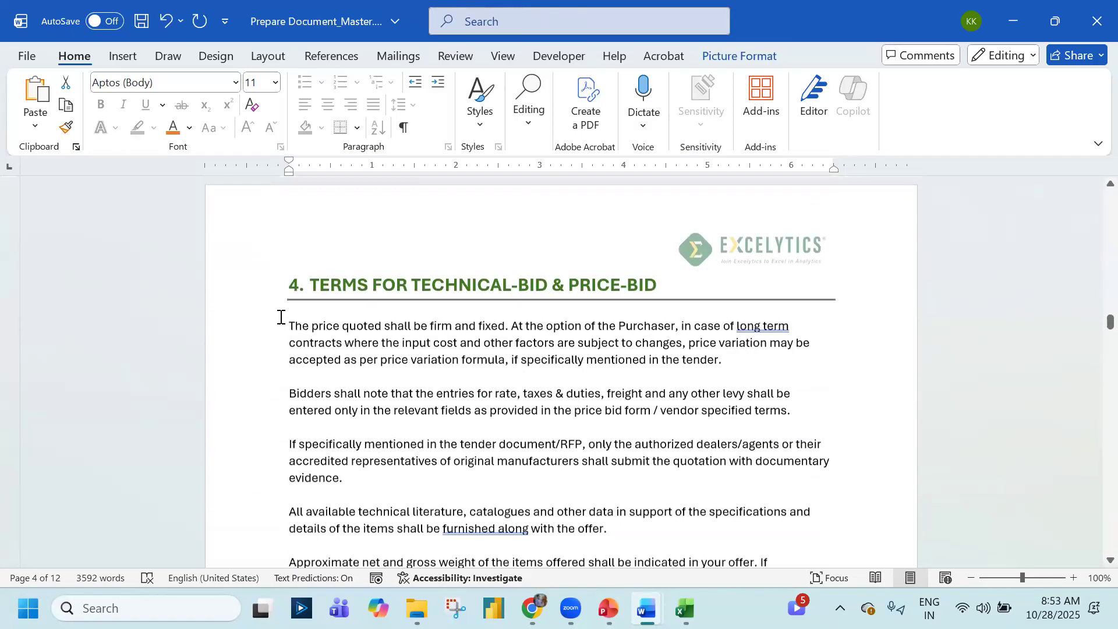
pyautogui.scroll(2, 266, 343)
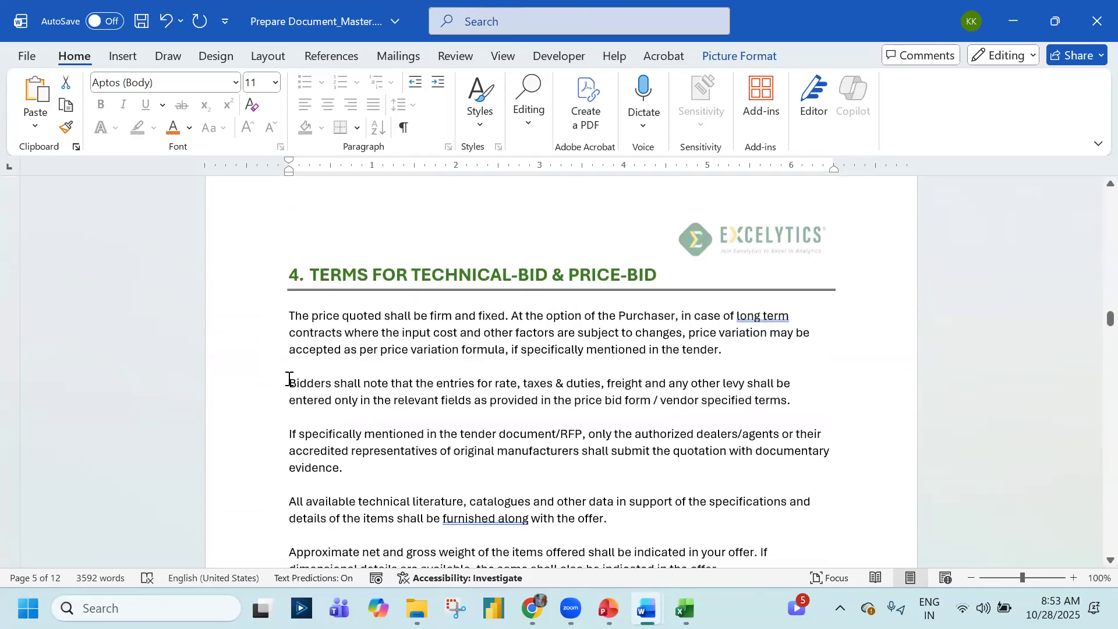
# Insert the WEAPON.png picture at the start of the "Bidders shall note" paragraph in section 4
pyautogui.click(289, 379)
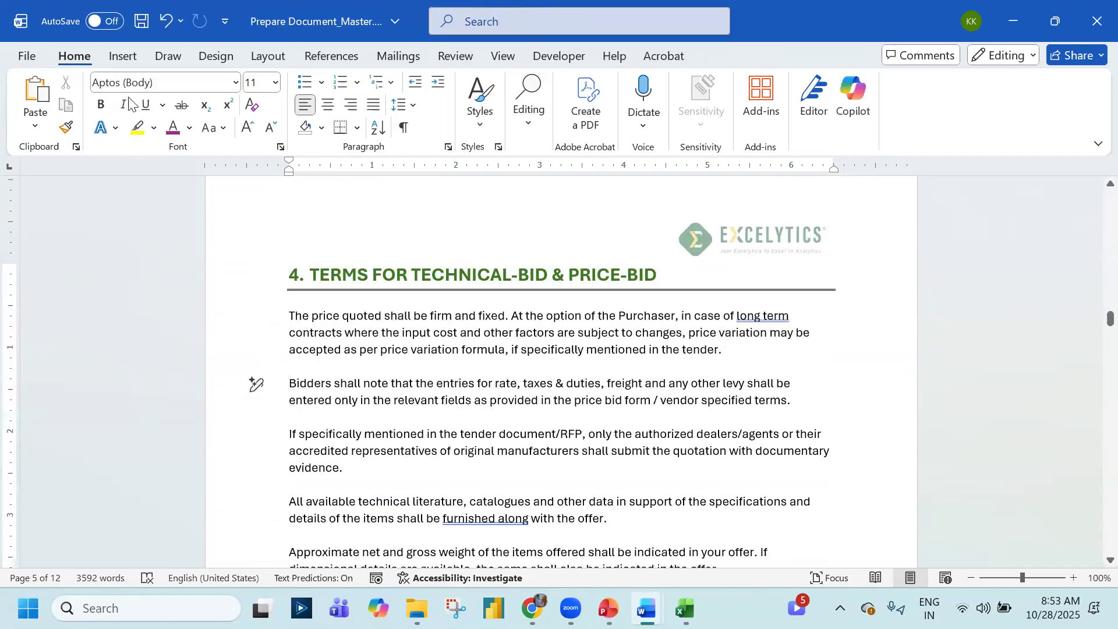
pyautogui.click(123, 56)
pyautogui.click(190, 110)
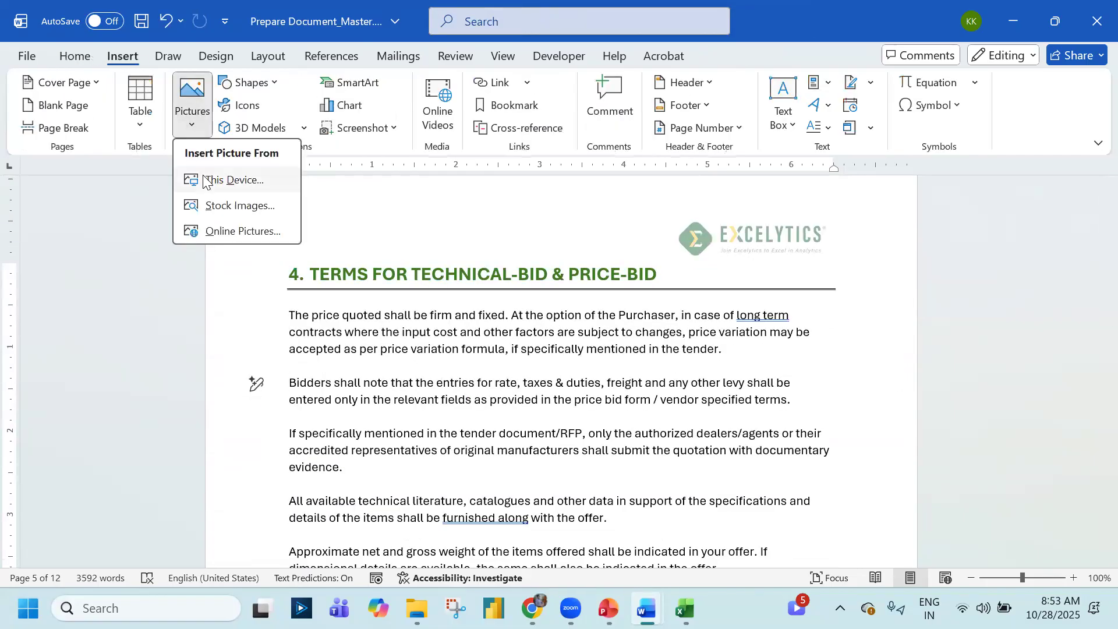
pyautogui.click(233, 180)
pyautogui.click(492, 175)
pyautogui.click(401, 385)
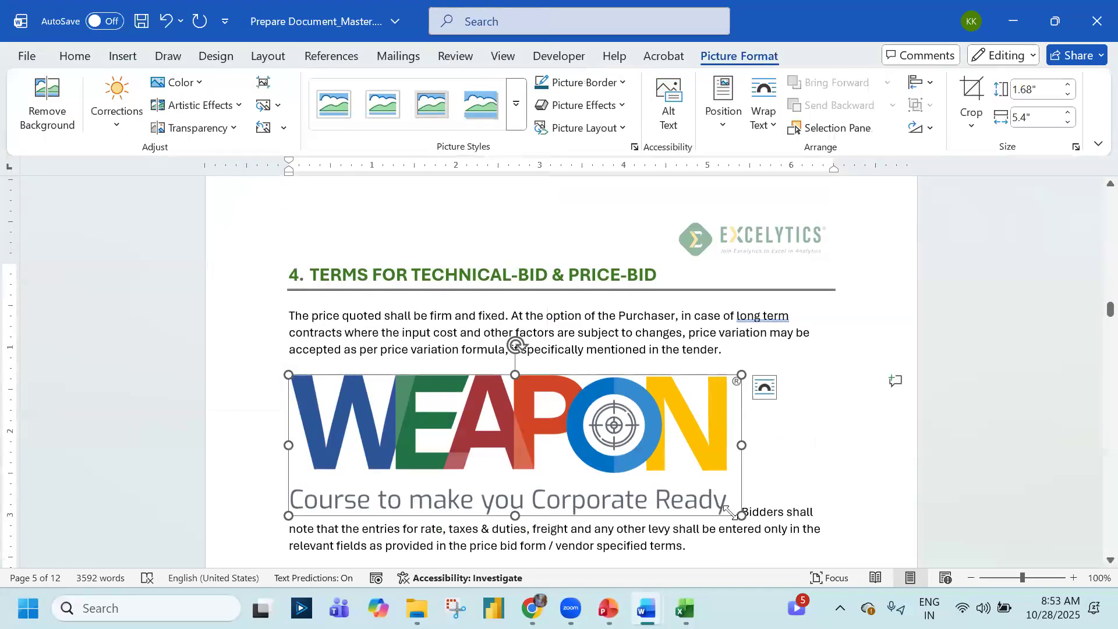
# Shrink the WEAPON picture to about 1.58" wide and set its text wrapping to Square
pyautogui.moveTo(528, 435); pyautogui.dragTo(422, 394)
pyautogui.click(440, 389)
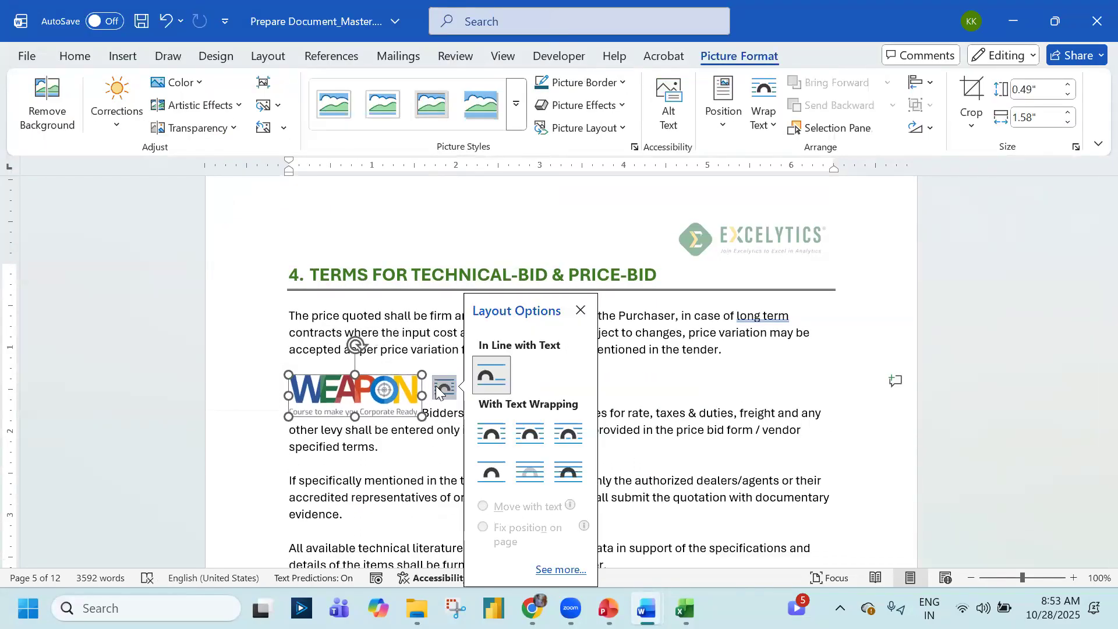
pyautogui.click(488, 435)
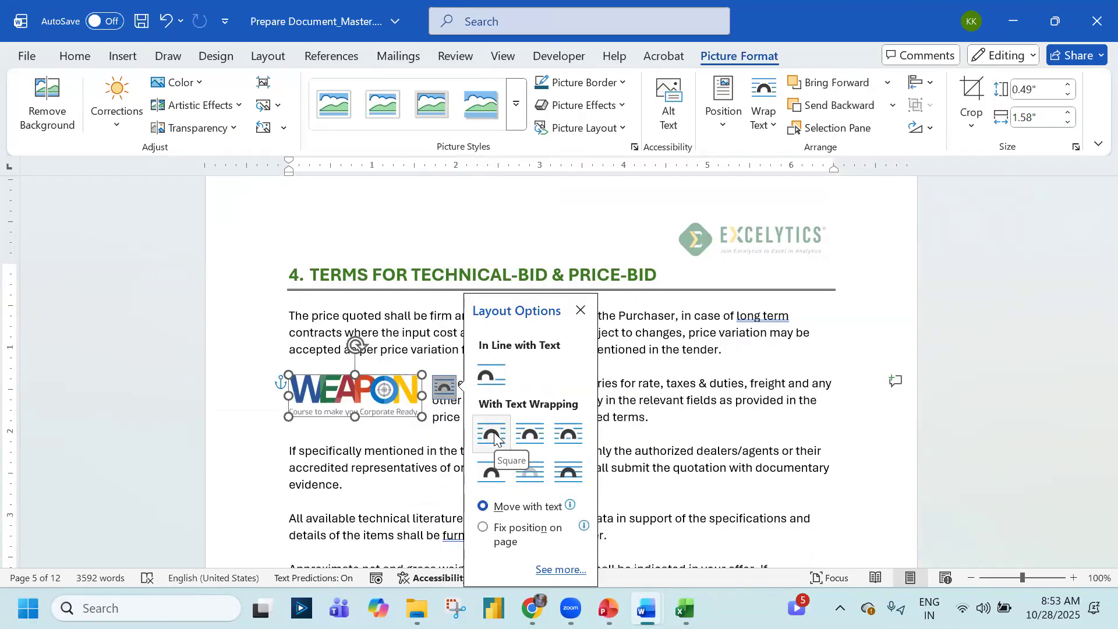
pyautogui.click(372, 478)
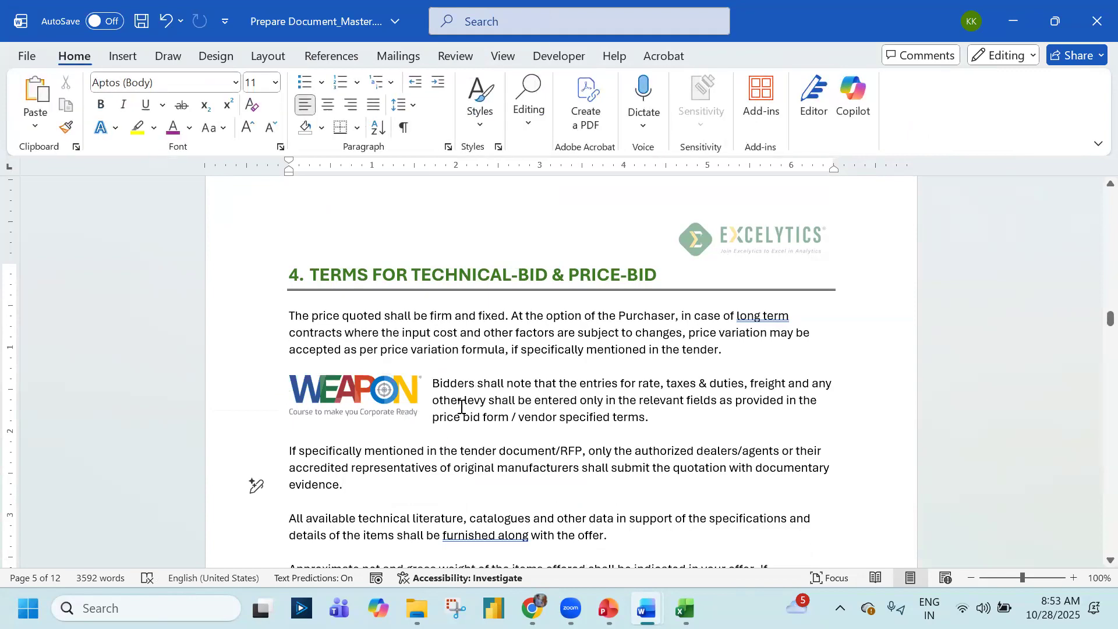
# Check the picture in the PAYMENT TERMS section of Output Document_Master.docx, and find the same spot in the Prepare Document file
pyautogui.hotkey('alt', 'Tab')
pyautogui.scroll(-15, 436, 427)
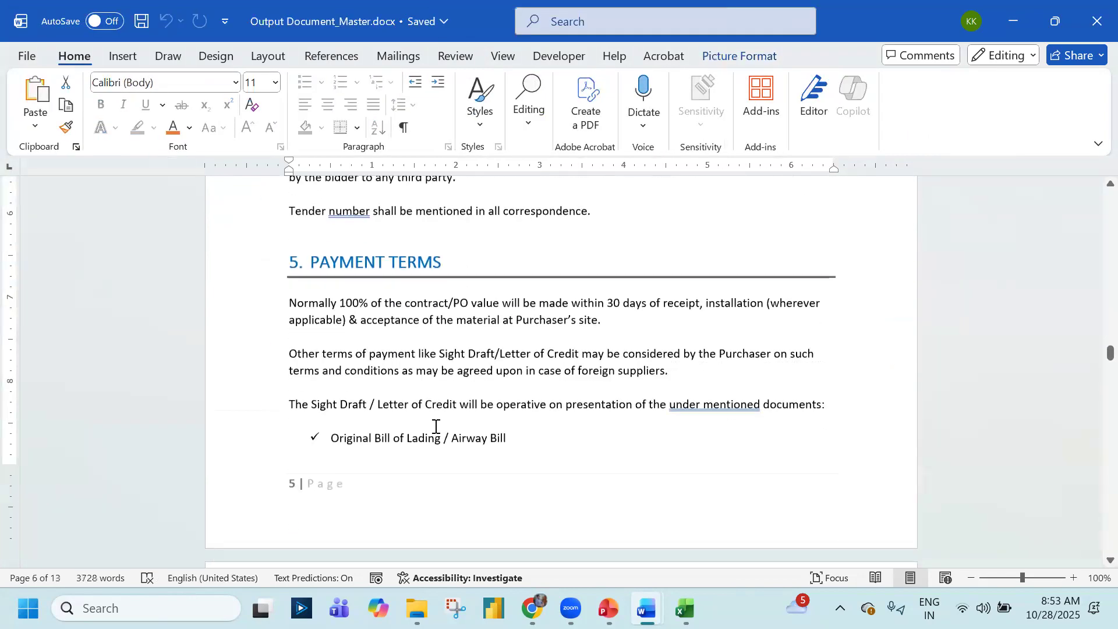
pyautogui.scroll(-12, 436, 427)
pyautogui.scroll(6, 437, 429)
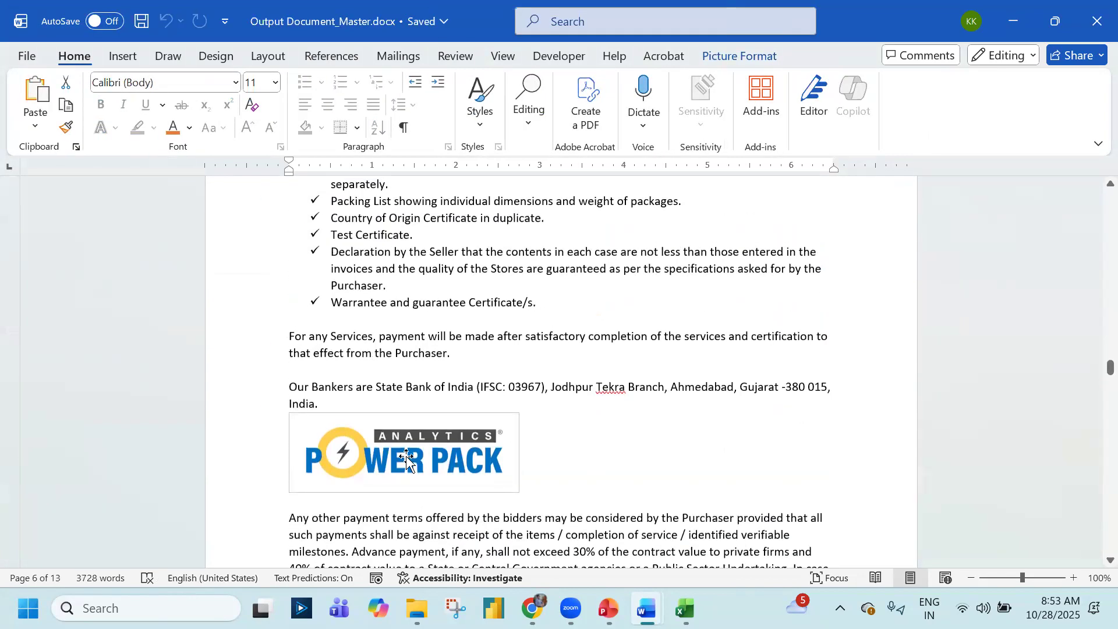
pyautogui.scroll(3, 346, 429)
pyautogui.hotkey('alt', 'Tab')
pyautogui.scroll(-8, 363, 422)
pyautogui.scroll(-12, 361, 418)
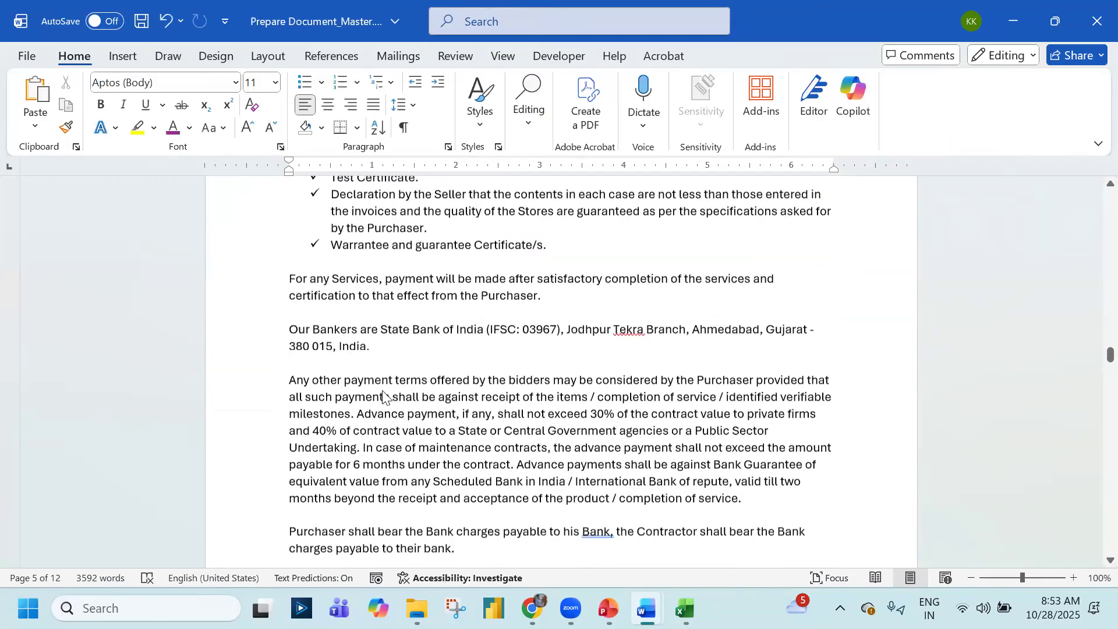
pyautogui.hotkey('alt', 'Tab')
pyautogui.hotkey('alt', 'Tab')
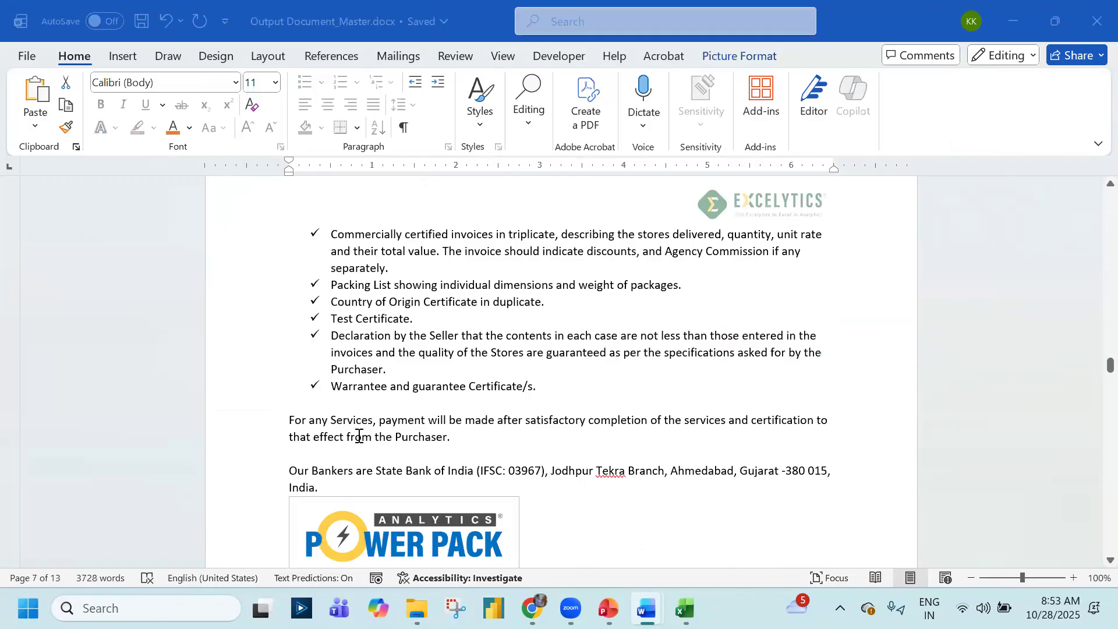
# Add a new line after the "Our Bankers are State Bank of India" paragraph and insert Power Pack logo_R.png there
pyautogui.click(386, 345)
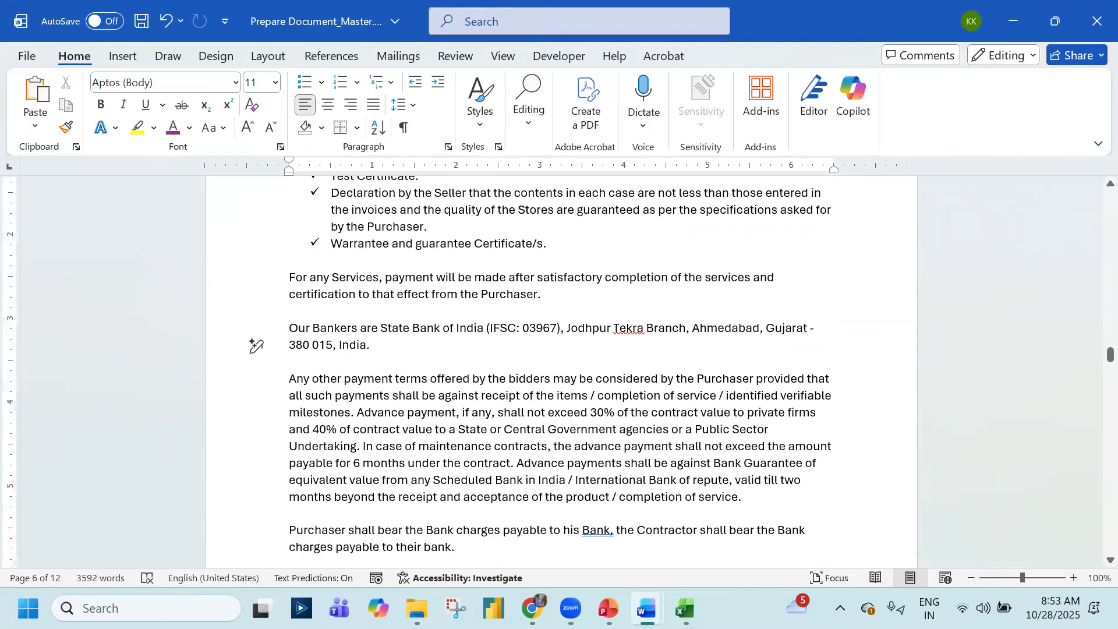
pyautogui.press('Return')
pyautogui.click(127, 63)
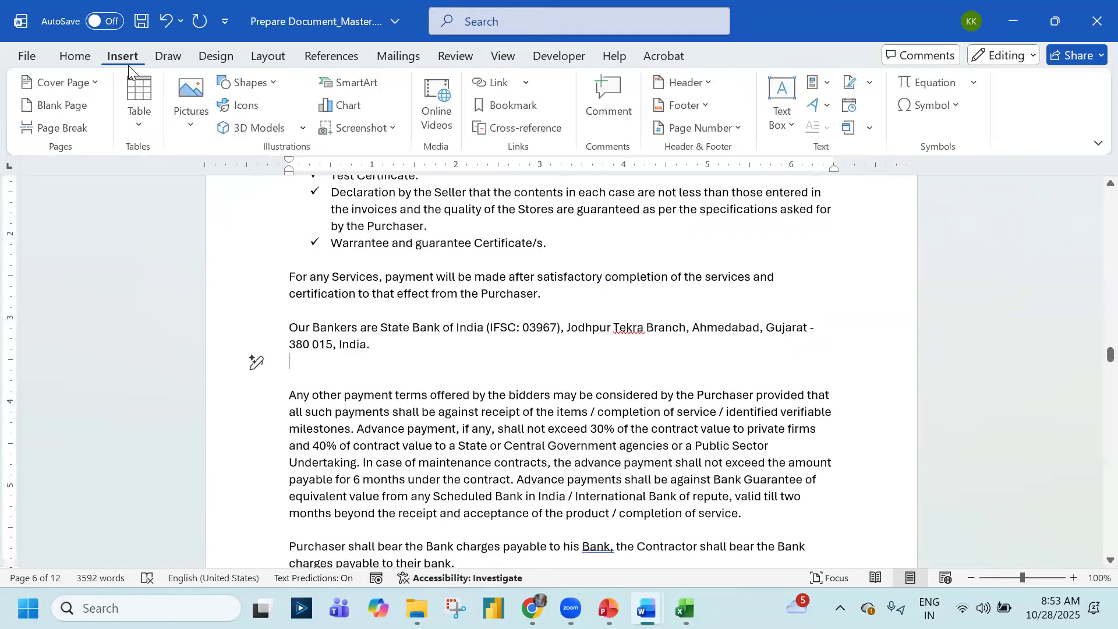
pyautogui.click(191, 113)
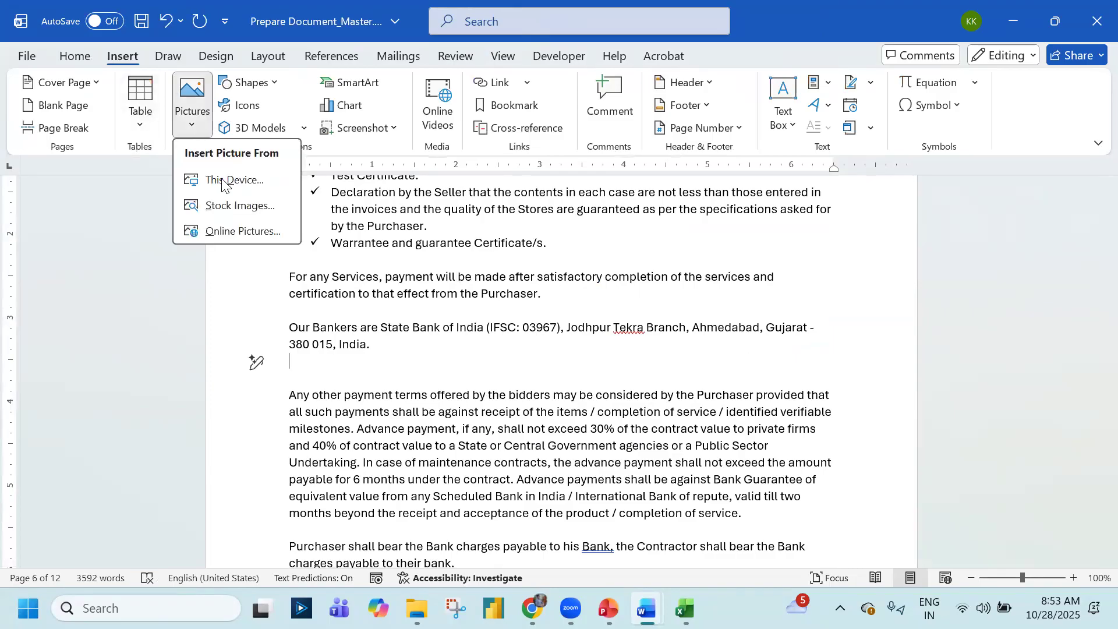
pyautogui.click(223, 181)
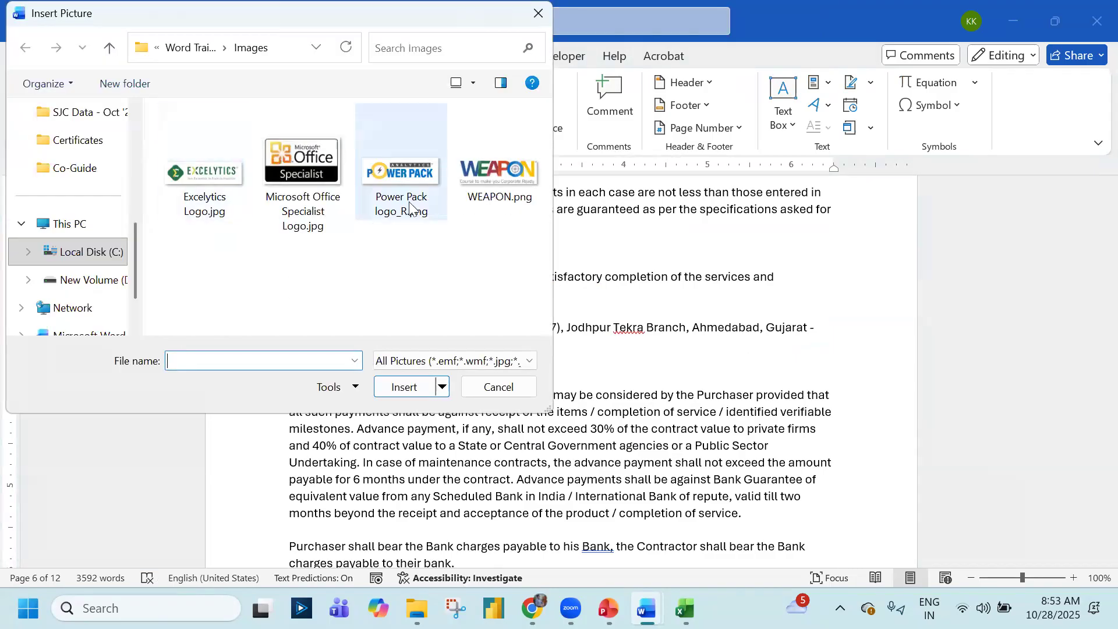
pyautogui.click(410, 207)
pyautogui.click(408, 388)
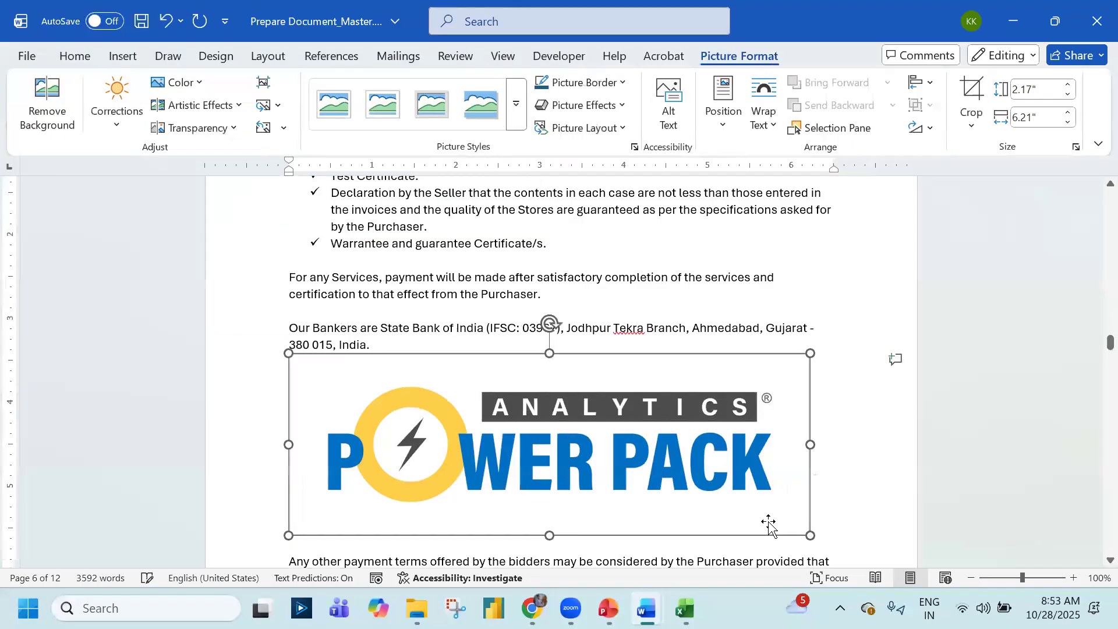
# Shrink the Power Pack logo to about 3.02" wide by 1.05" high, keeping its proportions
pyautogui.moveTo(811, 533); pyautogui.dragTo(565, 428)
pyautogui.click(461, 439)
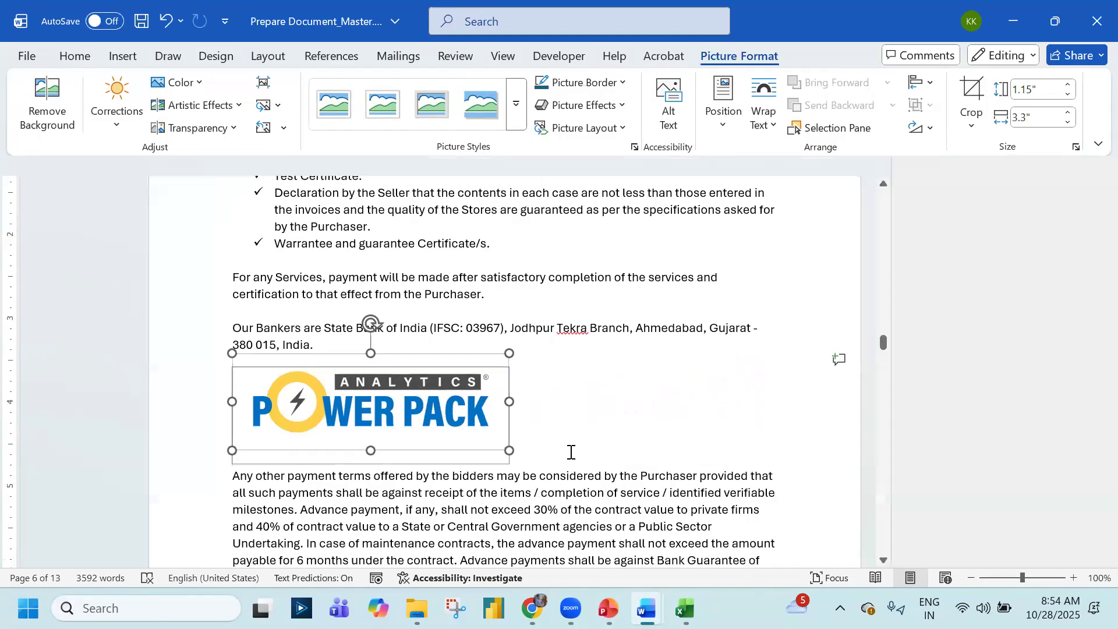
pyautogui.click(1098, 174)
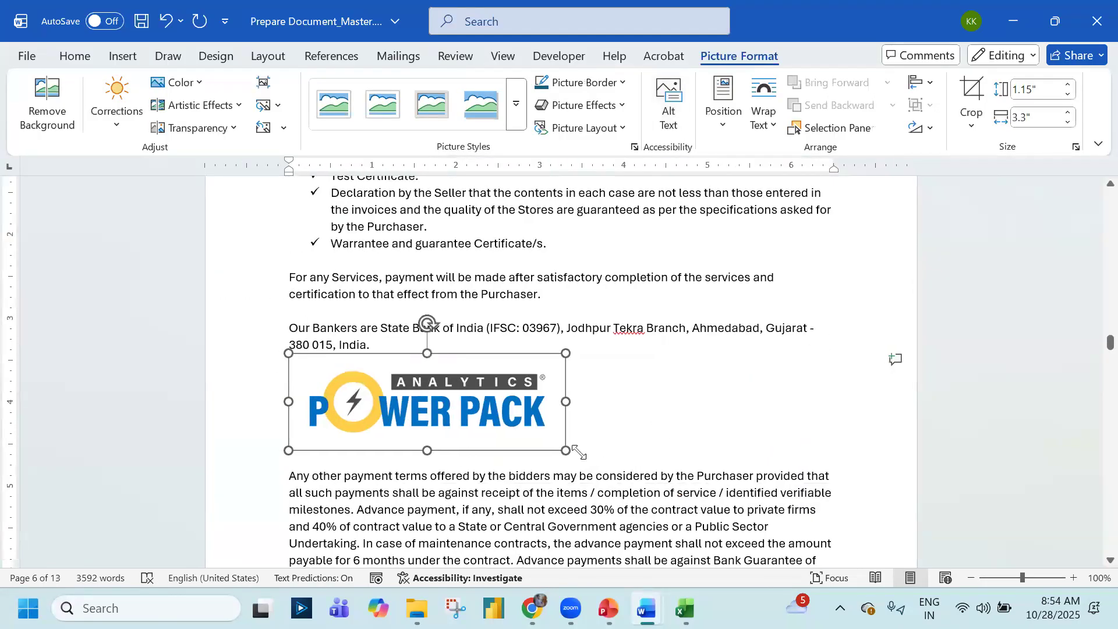
pyautogui.moveTo(563, 451); pyautogui.dragTo(542, 442)
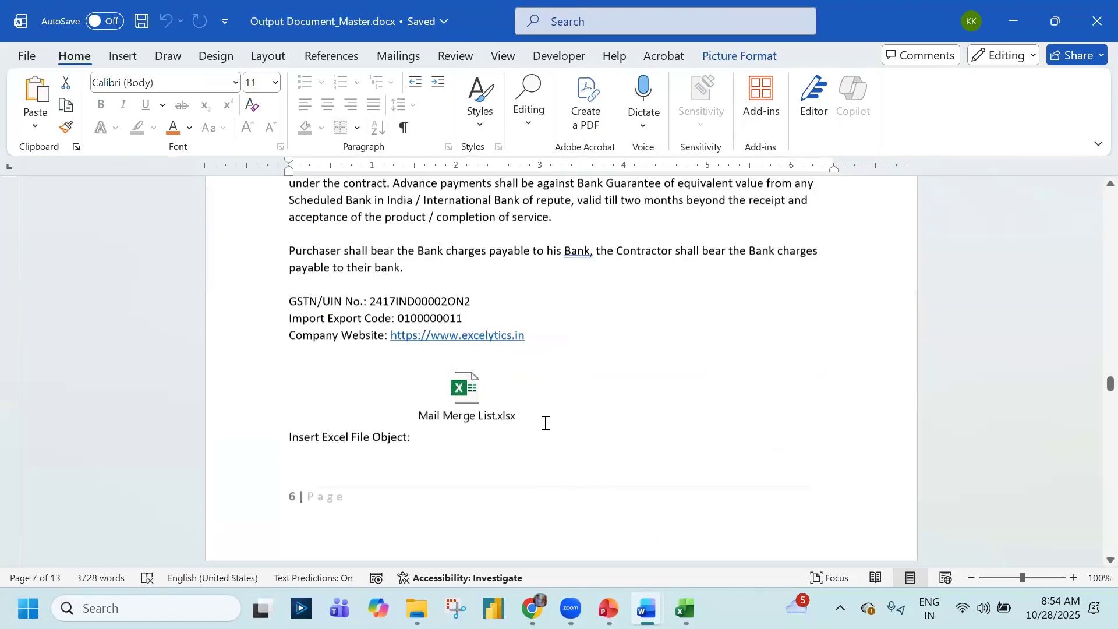
# Look through the output document beyond the Power Pack logo for further graphics, and return to the logo in the Prepare Document file
pyautogui.scroll(-15, 540, 431)
pyautogui.scroll(-15, 537, 440)
pyautogui.hotkey('alt', 'Tab')
pyautogui.scroll(-2, 578, 350)
pyautogui.scroll(-3, 573, 348)
pyautogui.scroll(4, 520, 322)
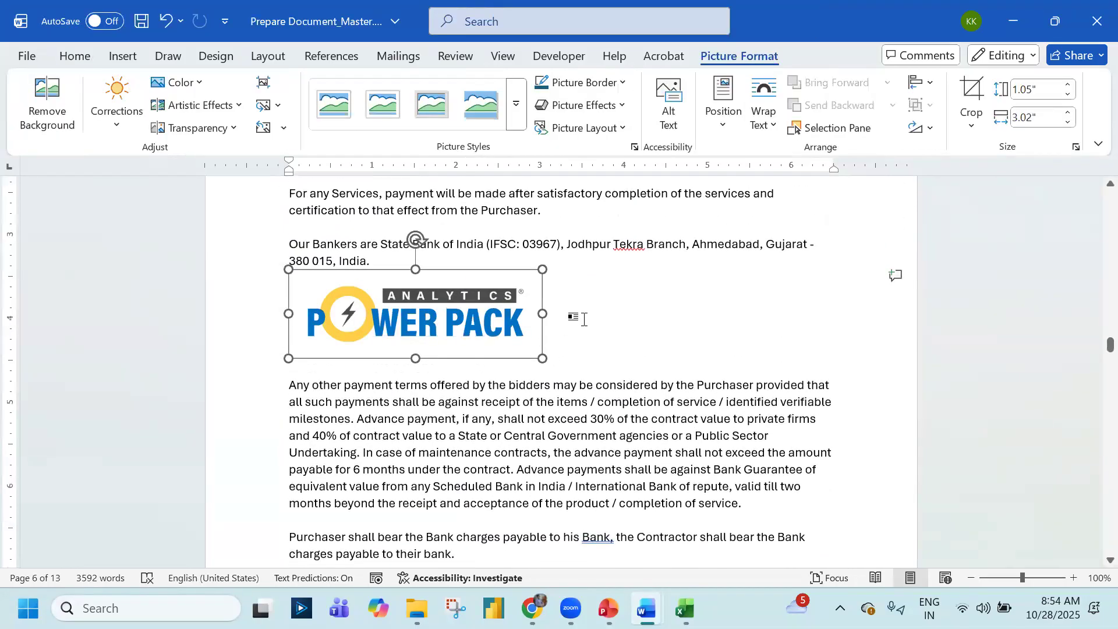
# Browse the List and Process SmartArt layouts and insert a Basic Process graphic after the Power Pack logo
pyautogui.click(584, 319)
pyautogui.click(122, 55)
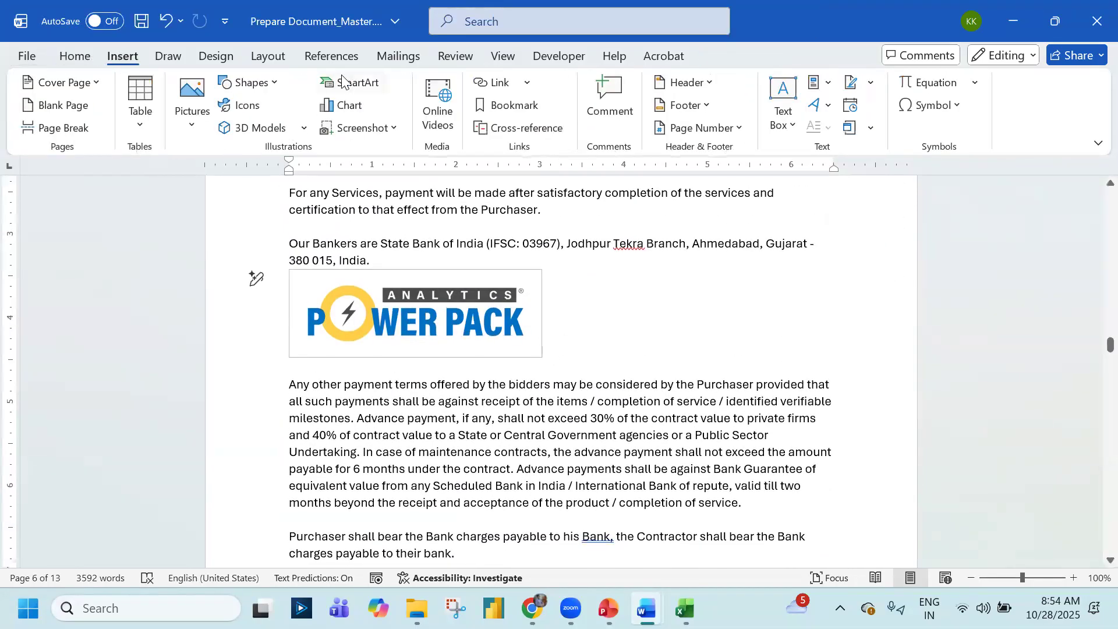
pyautogui.click(356, 84)
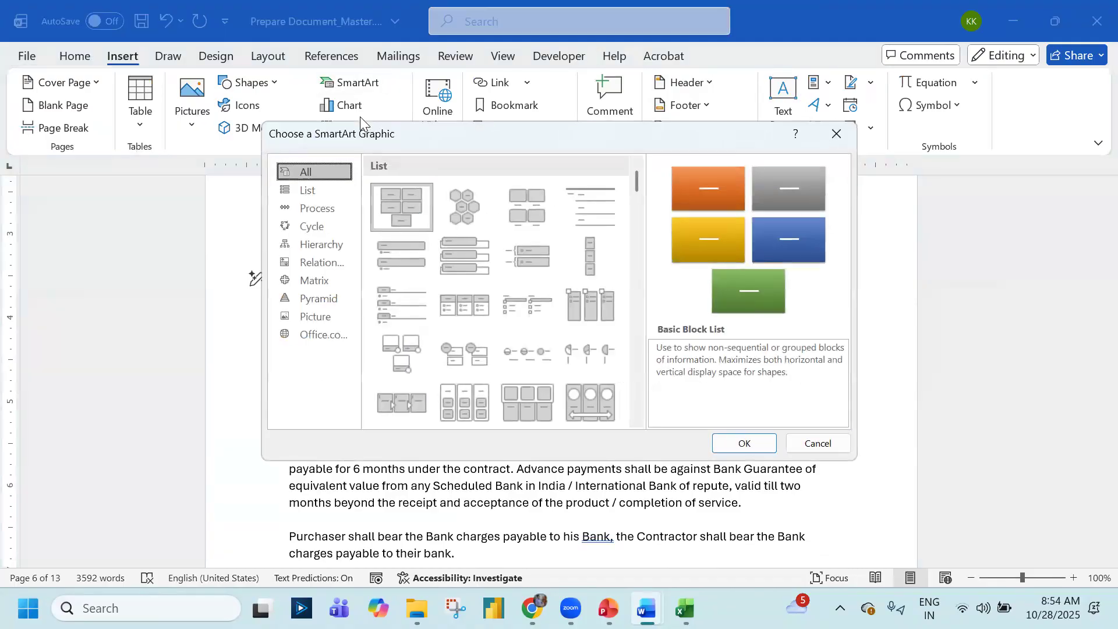
pyautogui.click(284, 194)
pyautogui.click(526, 189)
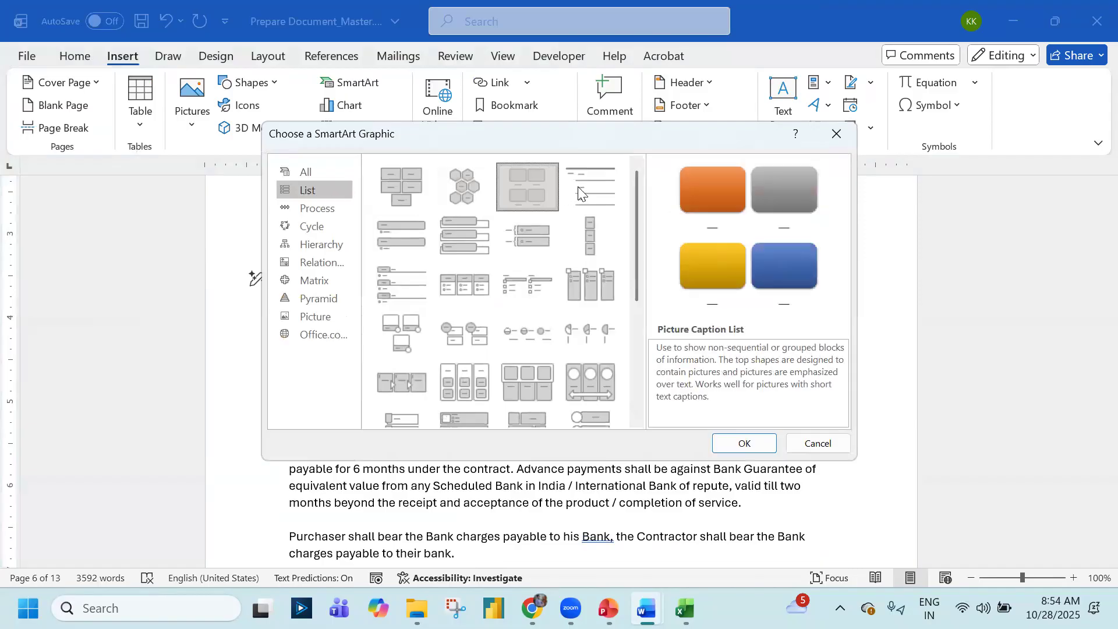
pyautogui.click(589, 186)
pyautogui.click(317, 208)
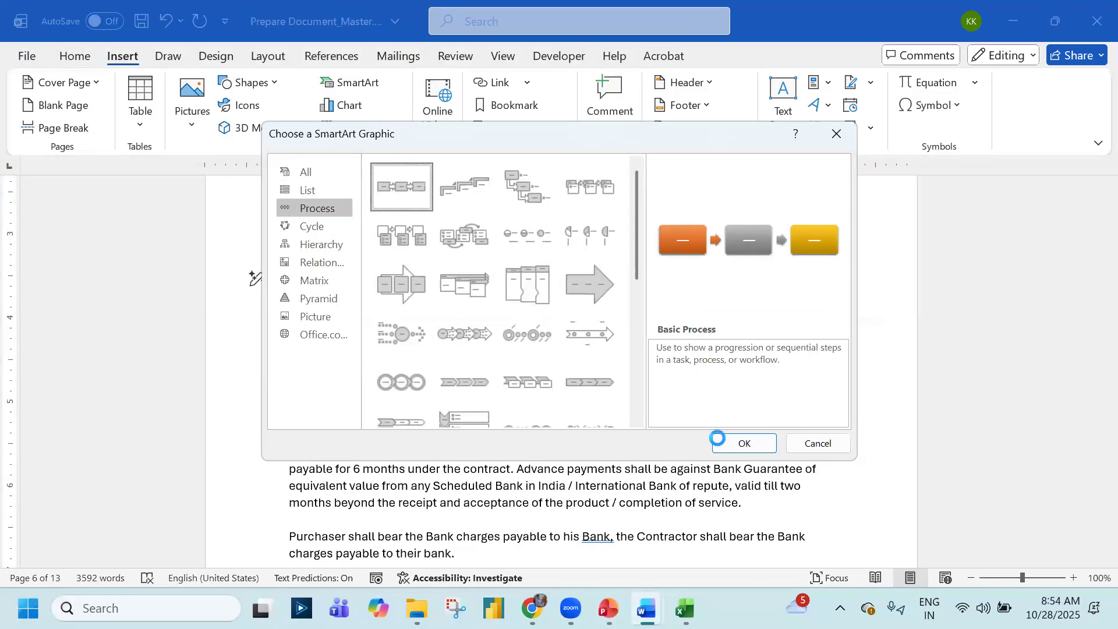
pyautogui.click(717, 438)
# Reduce the Basic Process graphic's height to a thin band between the logo and the following paragraph
pyautogui.scroll(-3, 532, 462)
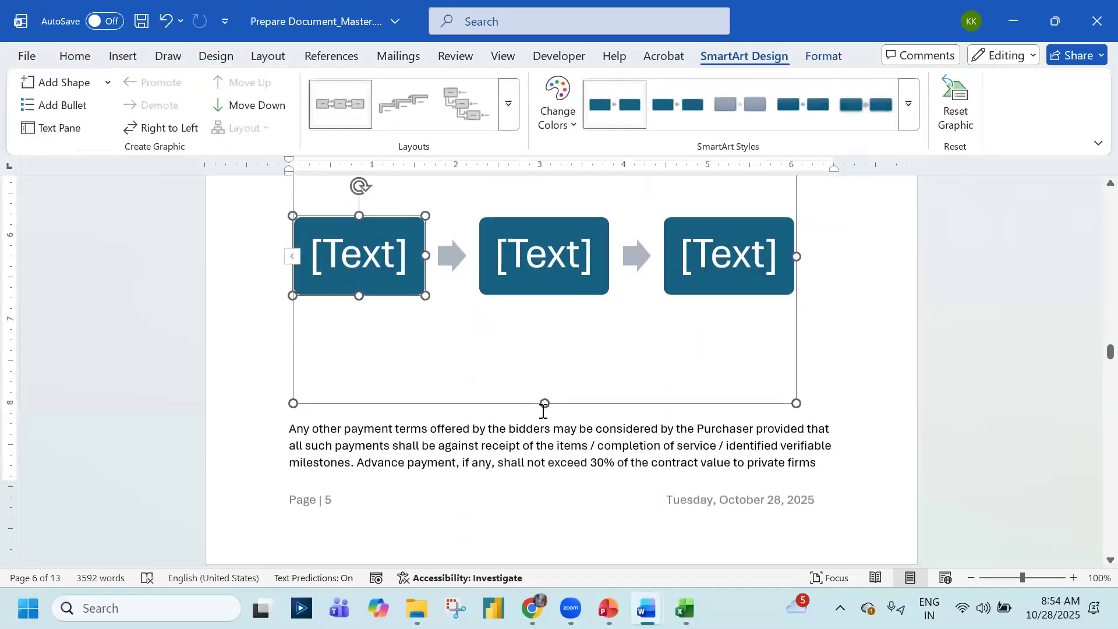
pyautogui.moveTo(545, 403); pyautogui.dragTo(549, 287)
pyautogui.scroll(2, 565, 426)
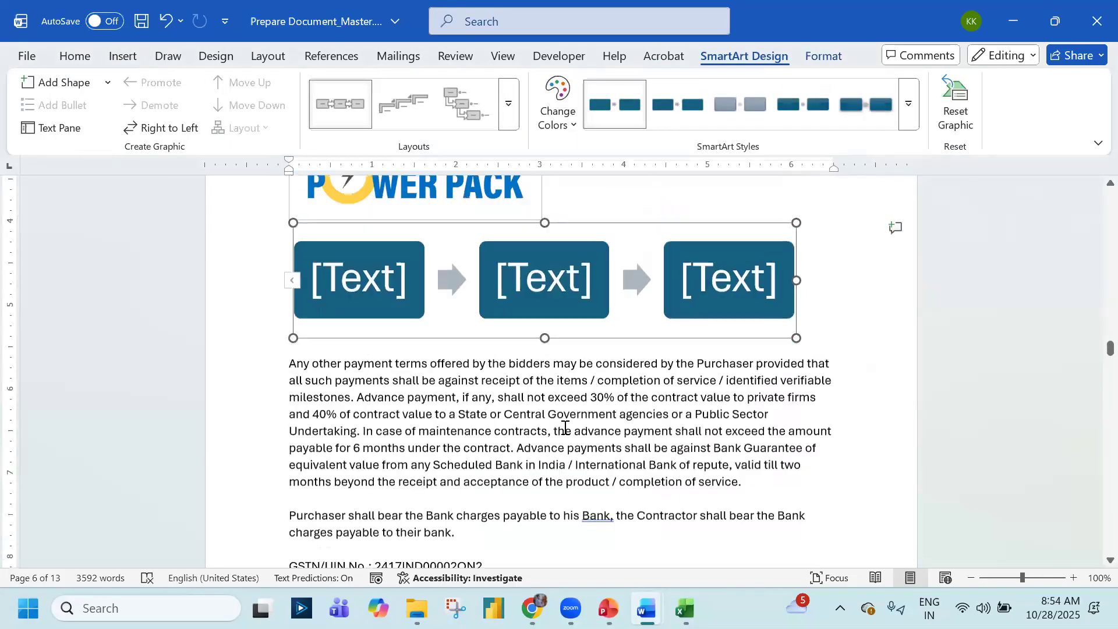
pyautogui.scroll(1, 565, 427)
pyautogui.moveTo(546, 298); pyautogui.dragTo(545, 306)
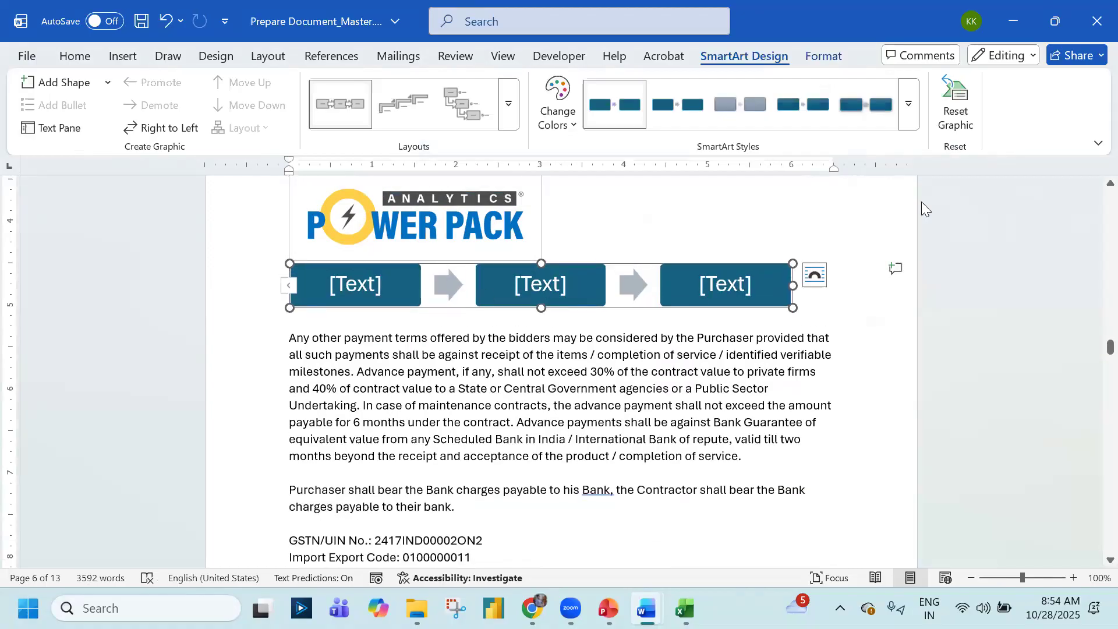
# Apply the second Colorful color variation to the SmartArt, step through its text shapes, and delete the whole graphic
pyautogui.click(558, 117)
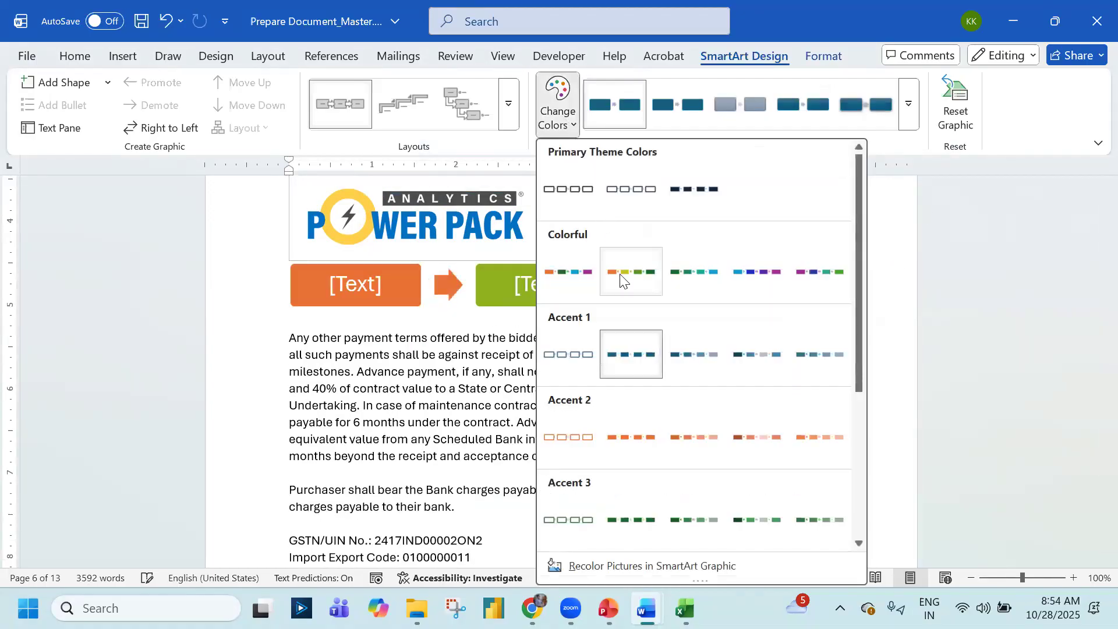
pyautogui.click(604, 285)
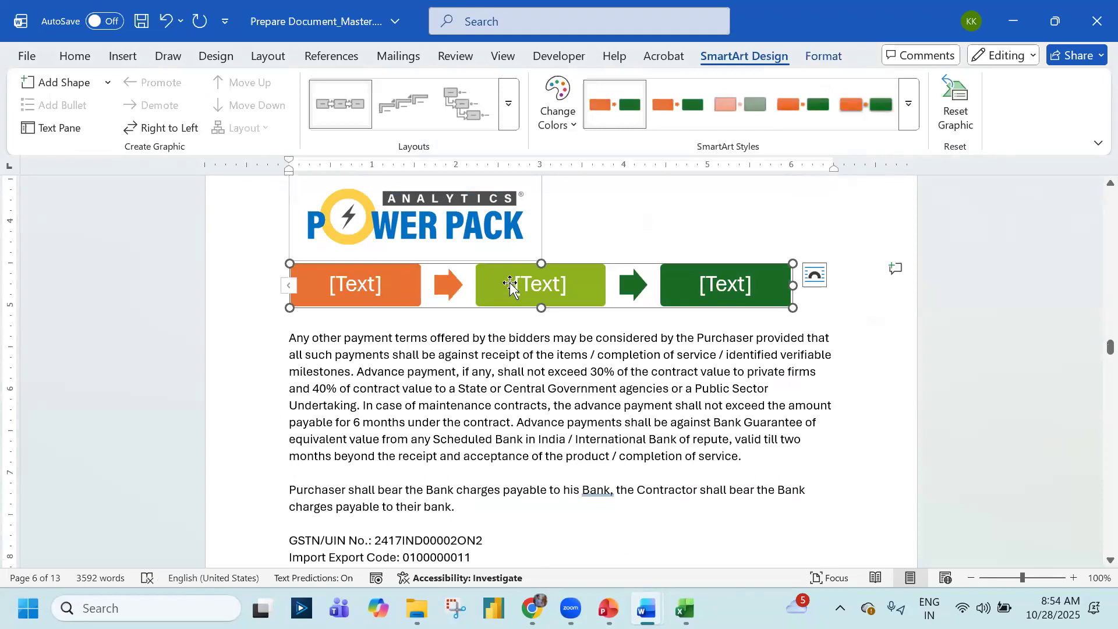
pyautogui.press('Tab')
pyautogui.press('Tab')
pyautogui.press('Tab')
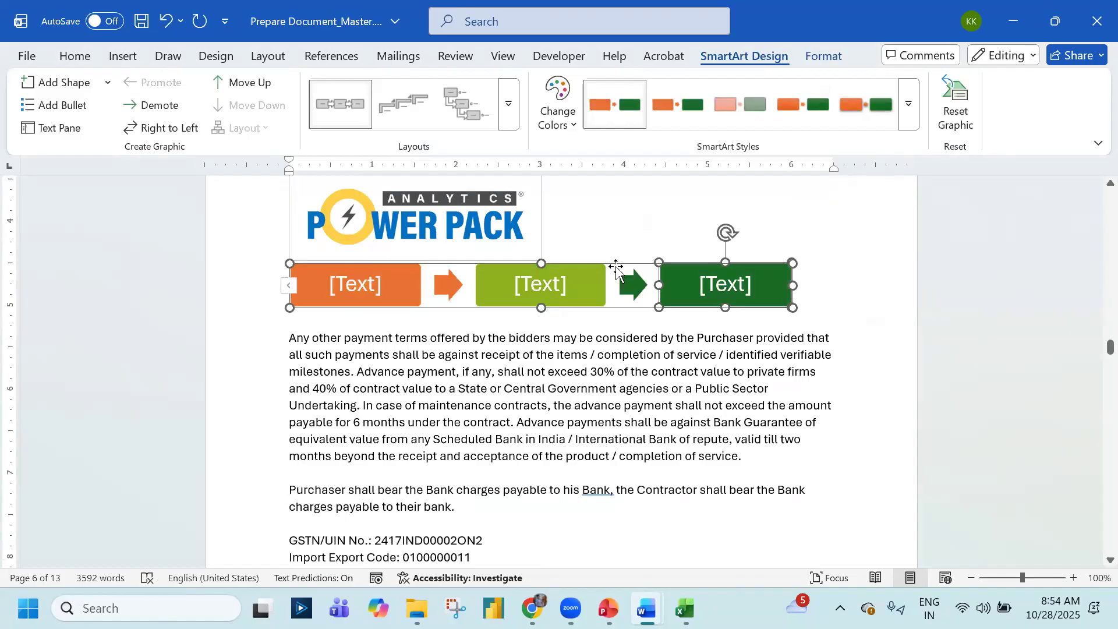
pyautogui.press('Escape')
pyautogui.press('Delete')
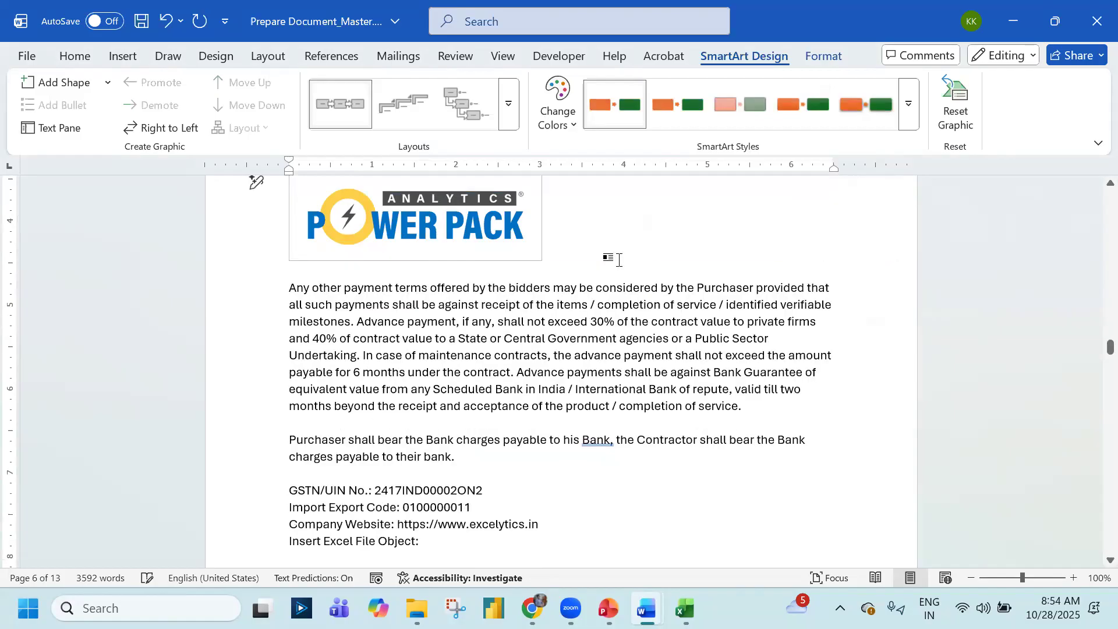
# Compare the Power Pack logo and the text around it in the output document with the Prepare Document file
pyautogui.scroll(5, 595, 309)
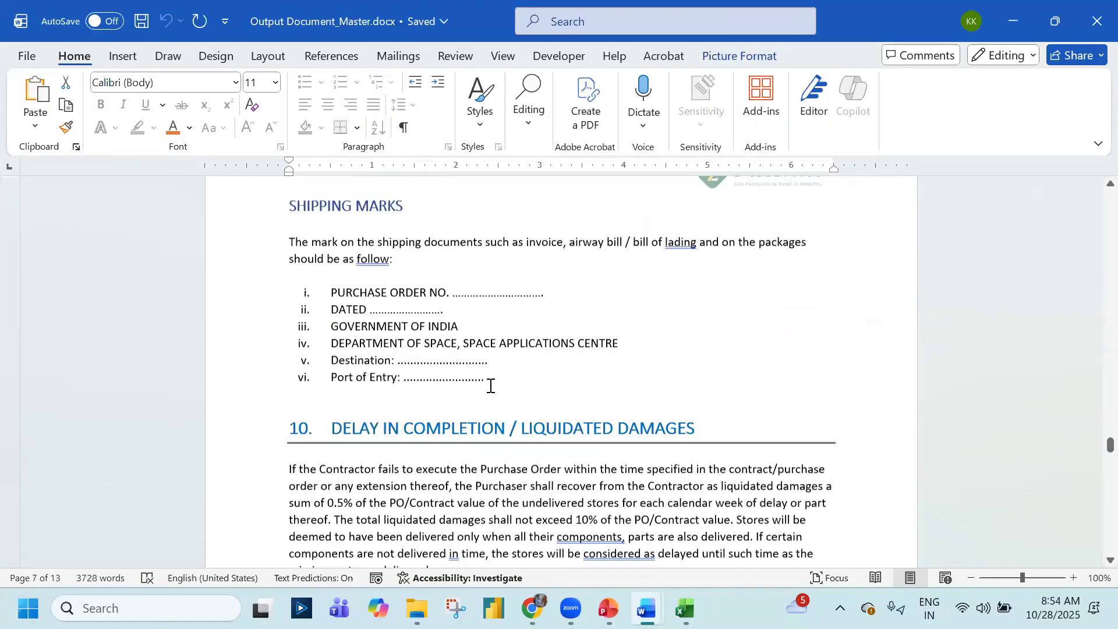
pyautogui.scroll(10, 491, 385)
pyautogui.scroll(15, 491, 385)
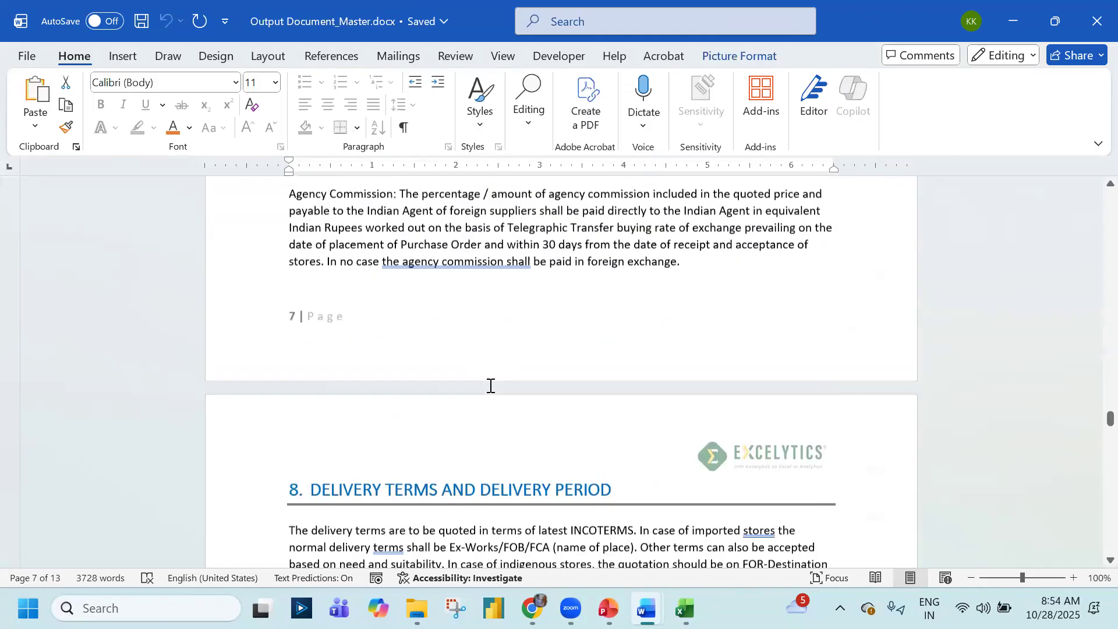
pyautogui.scroll(12, 491, 385)
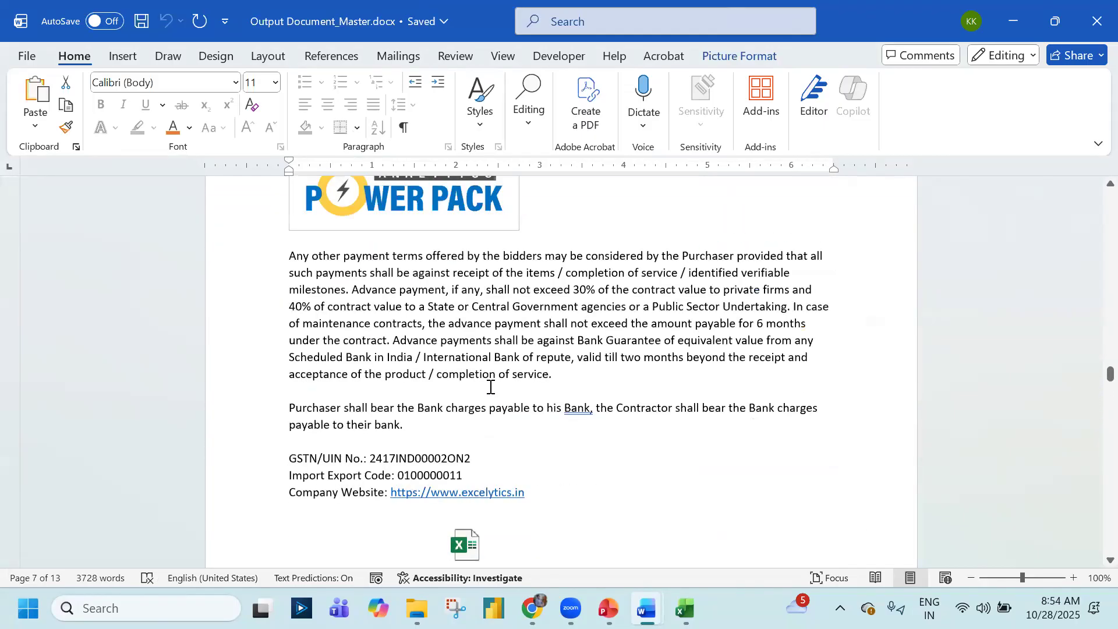
pyautogui.scroll(-4, 489, 394)
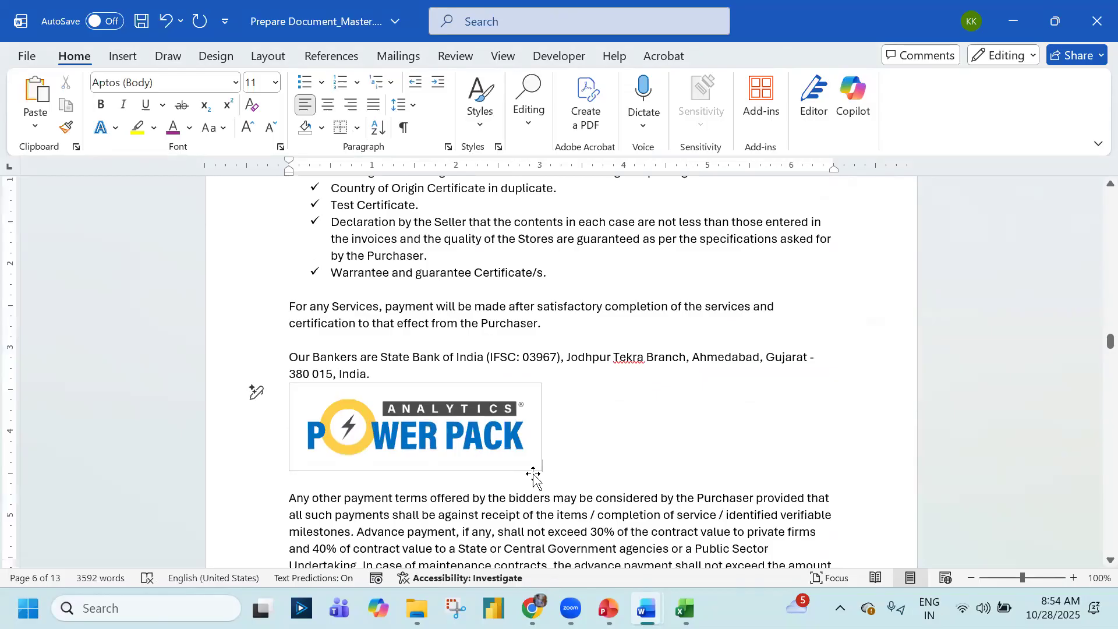
pyautogui.click(527, 464)
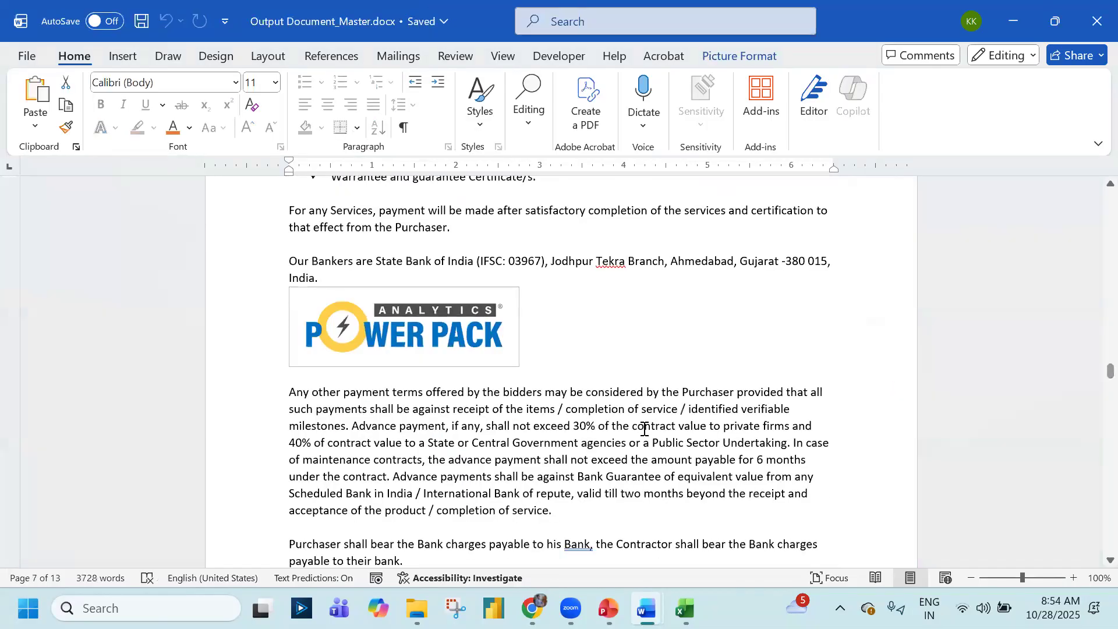
# Review the output document from the Power Pack logo back to the Office Specialist picture in the Offer Validity section
pyautogui.scroll(-1, 643, 428)
pyautogui.scroll(6, 645, 428)
pyautogui.scroll(-5, 645, 429)
pyautogui.scroll(15, 645, 428)
pyautogui.scroll(-4, 645, 429)
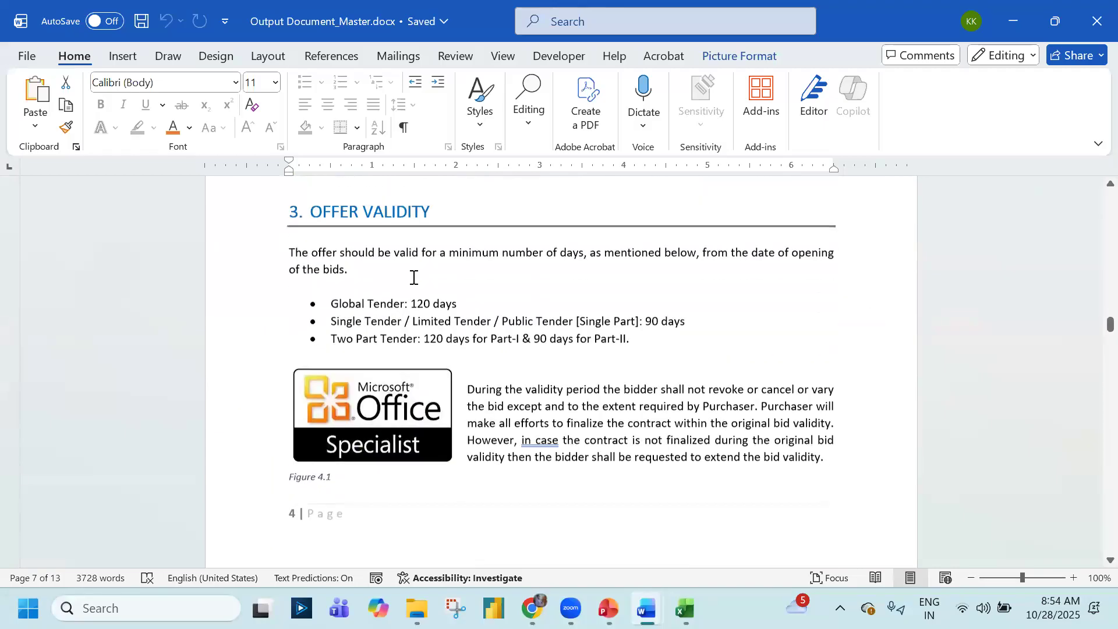
pyautogui.click(426, 347)
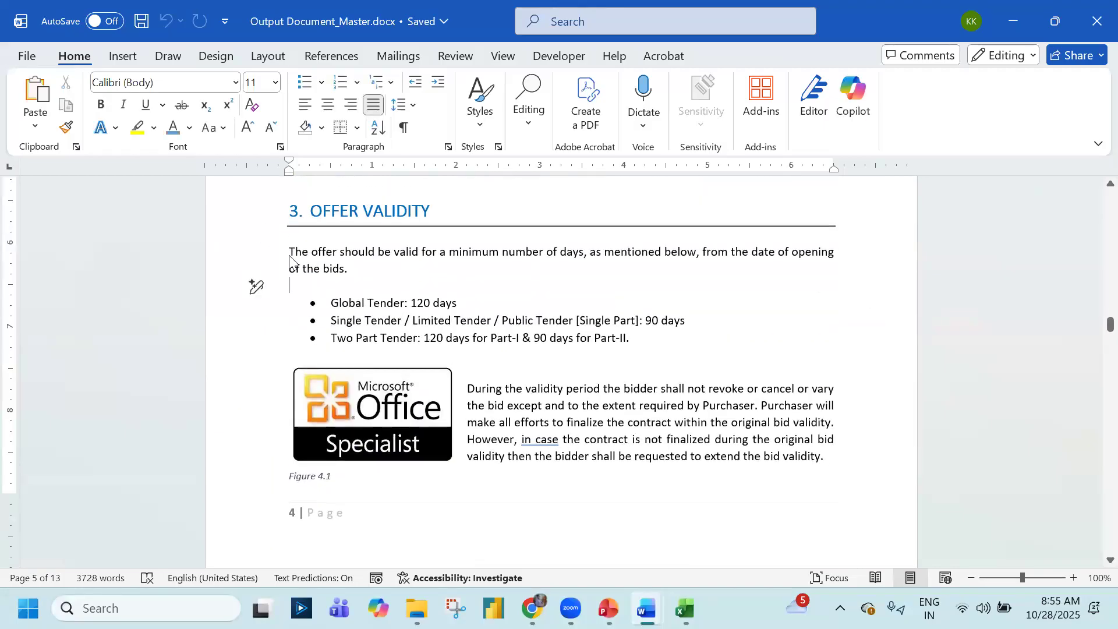
# Shrink the Power Pack logo slightly in proportion in the Prepare Document file and save the document
pyautogui.hotkey('alt', 'Tab')
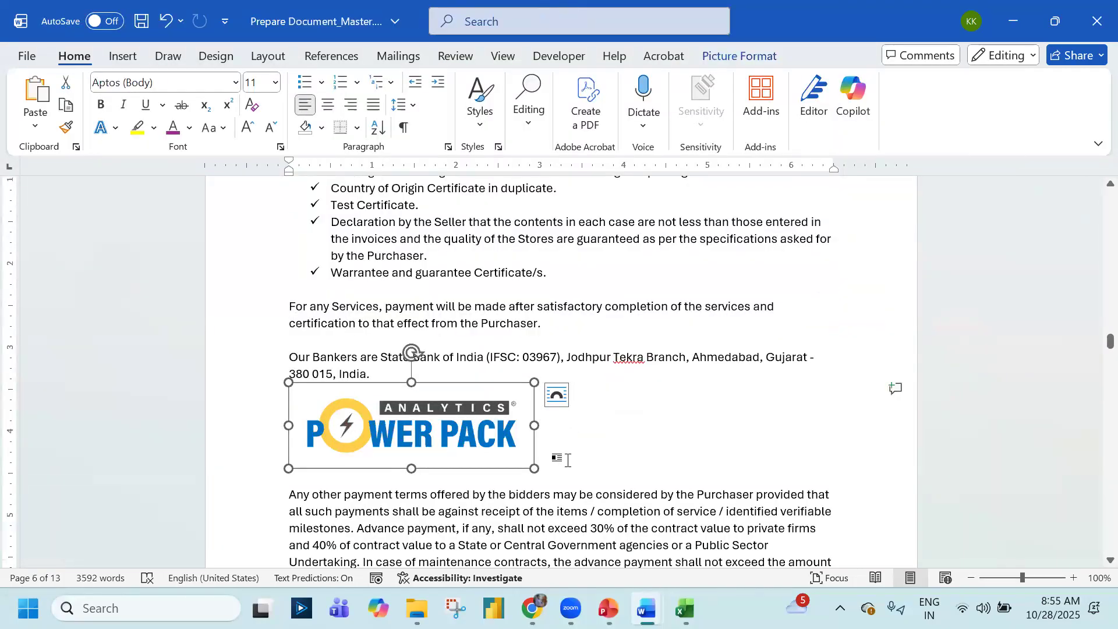
pyautogui.moveTo(531, 466); pyautogui.dragTo(524, 464)
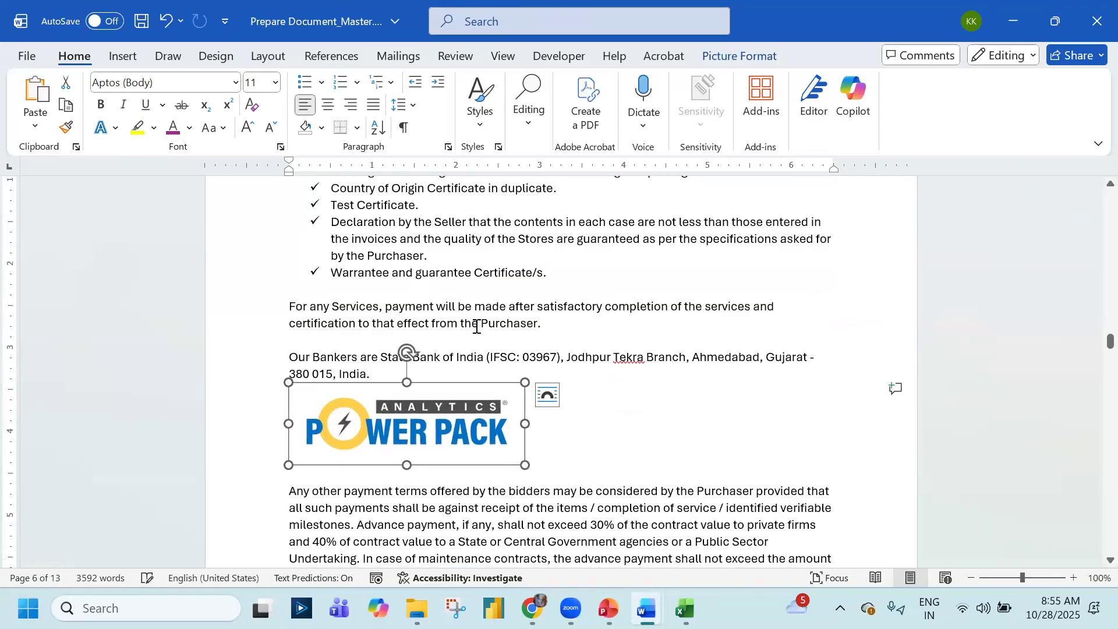
pyautogui.click(477, 324)
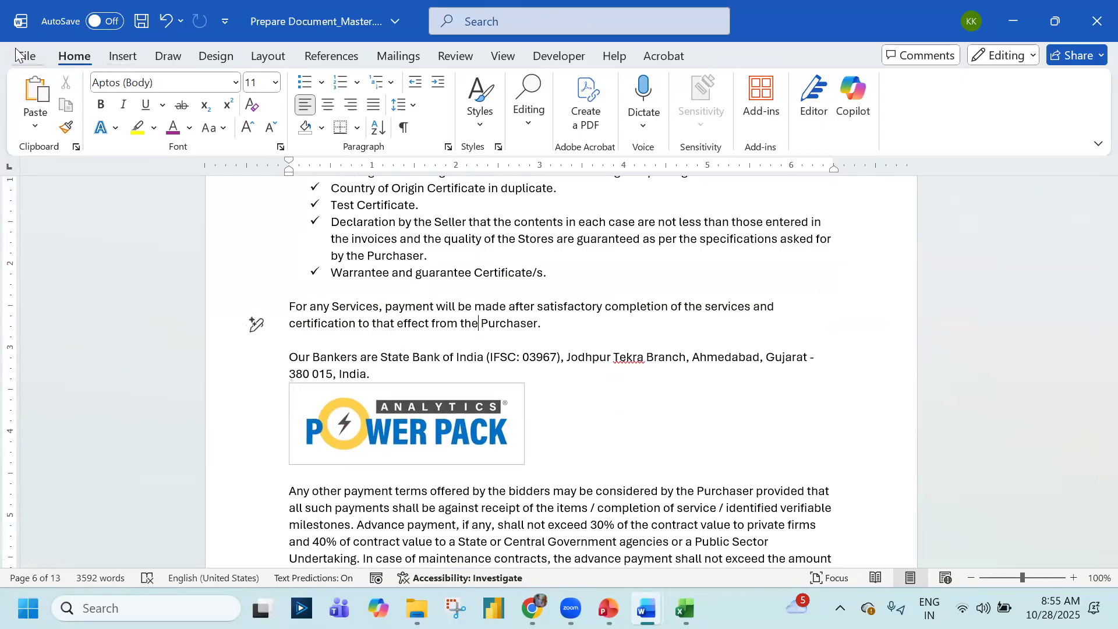
pyautogui.hotkey('ctrl', 's')
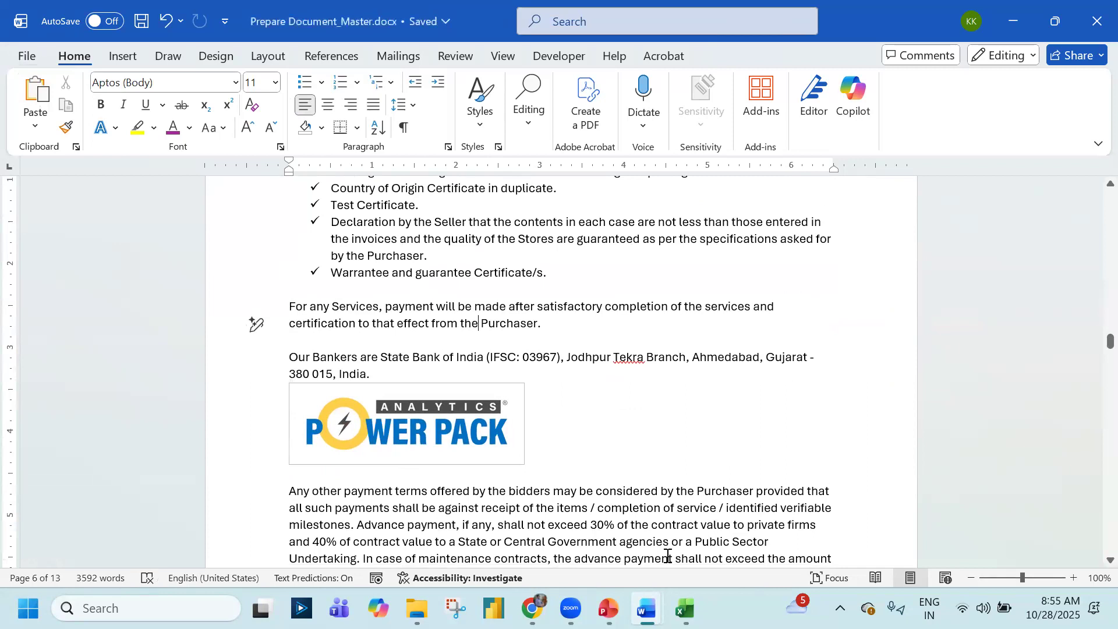
# Switch to the PowerPoint presentation to check the topics listed under Working with Shapes & Smart Arts and Working with Tables
pyautogui.click(608, 608)
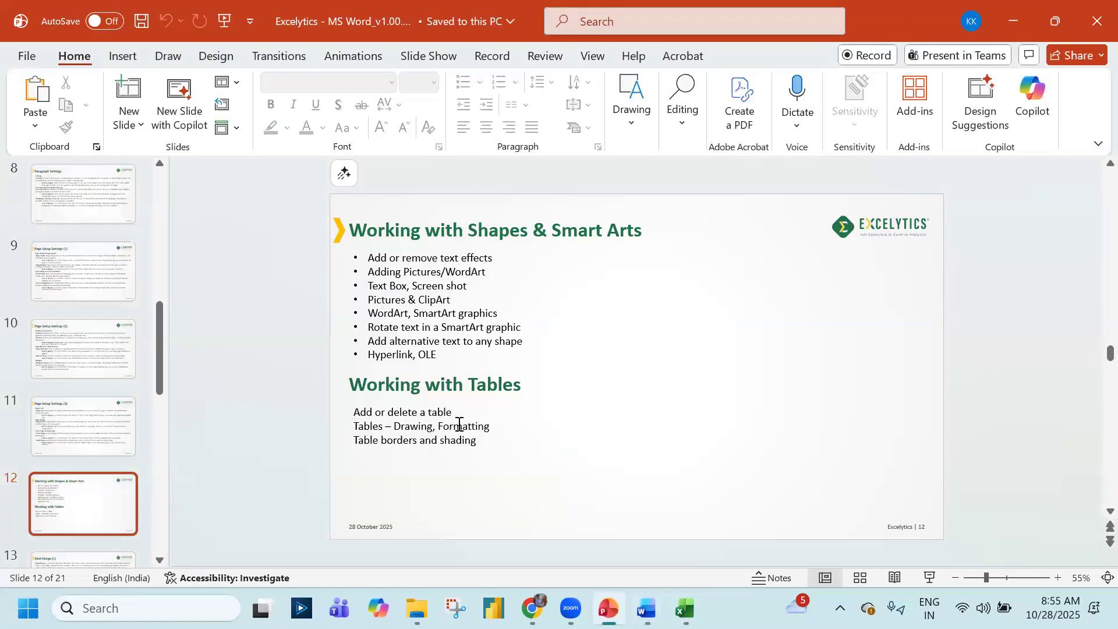